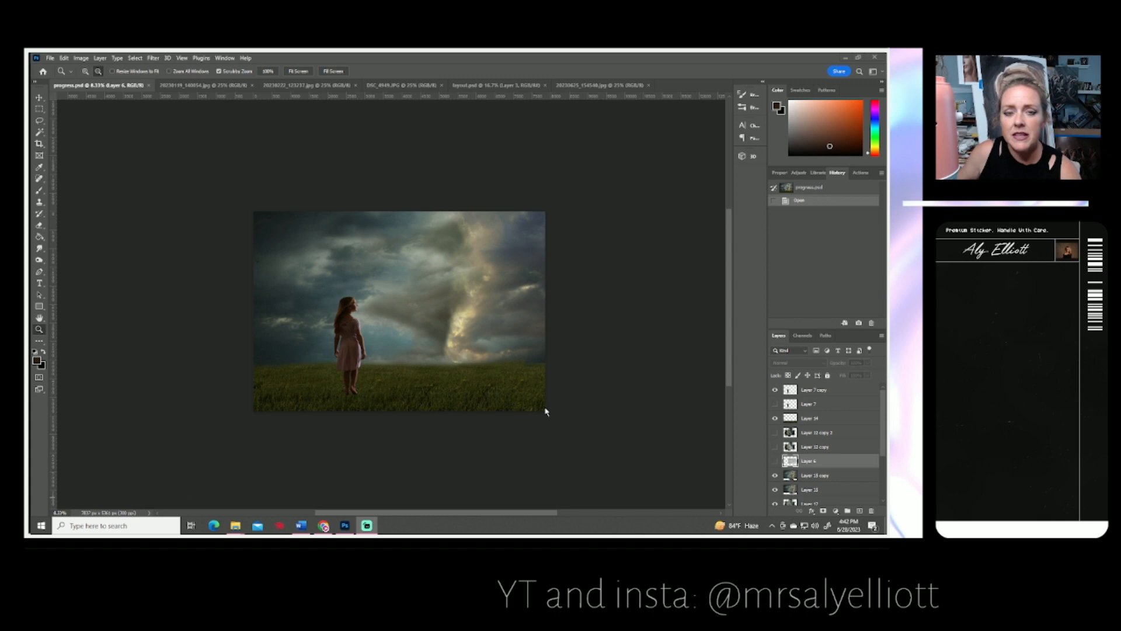
Activate the Crop tool on progress.psd and clear its preset height value.
{"action": "left_click", "coordinate": [294, 380]}
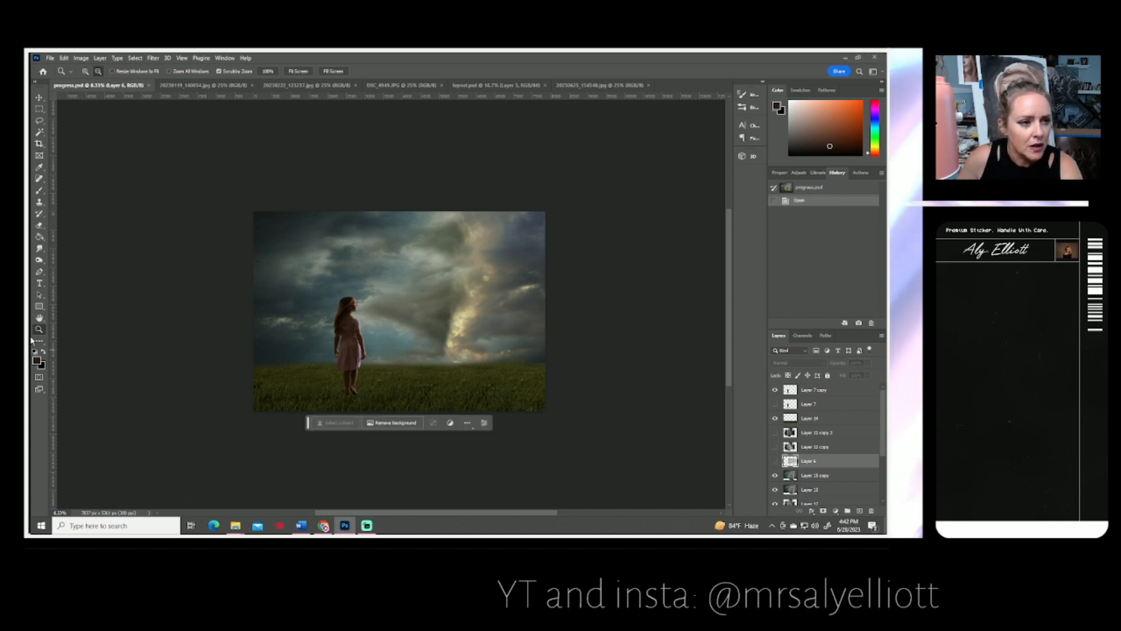
{"action": "left_click", "coordinate": [39, 144]}
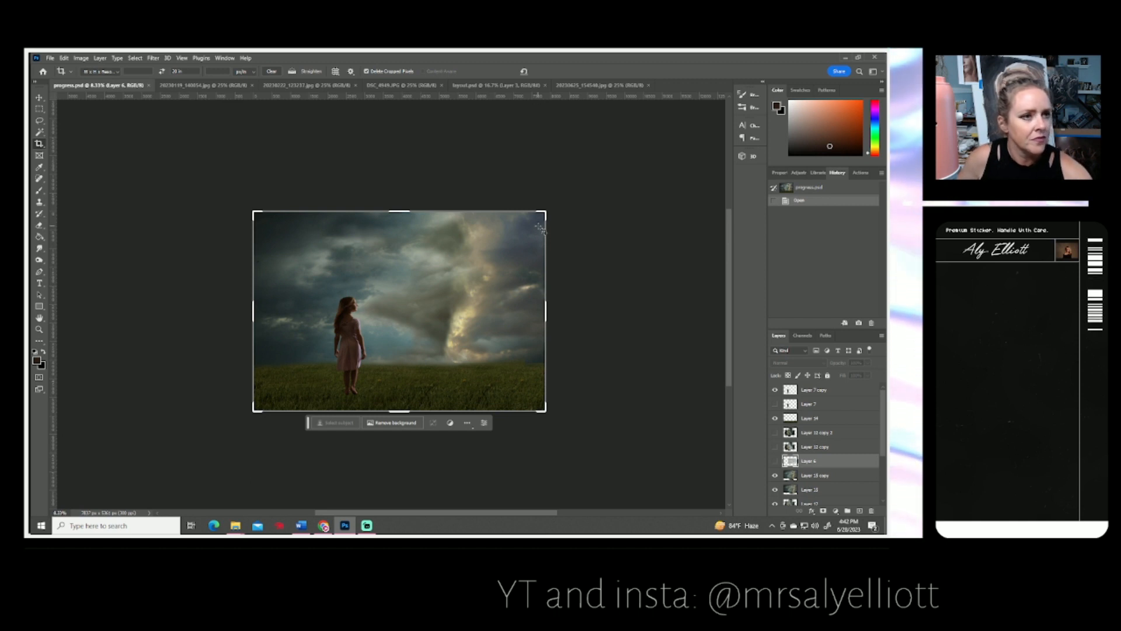
{"action": "left_click_drag", "start_coordinate": [188, 71], "coordinate": [120, 80]}
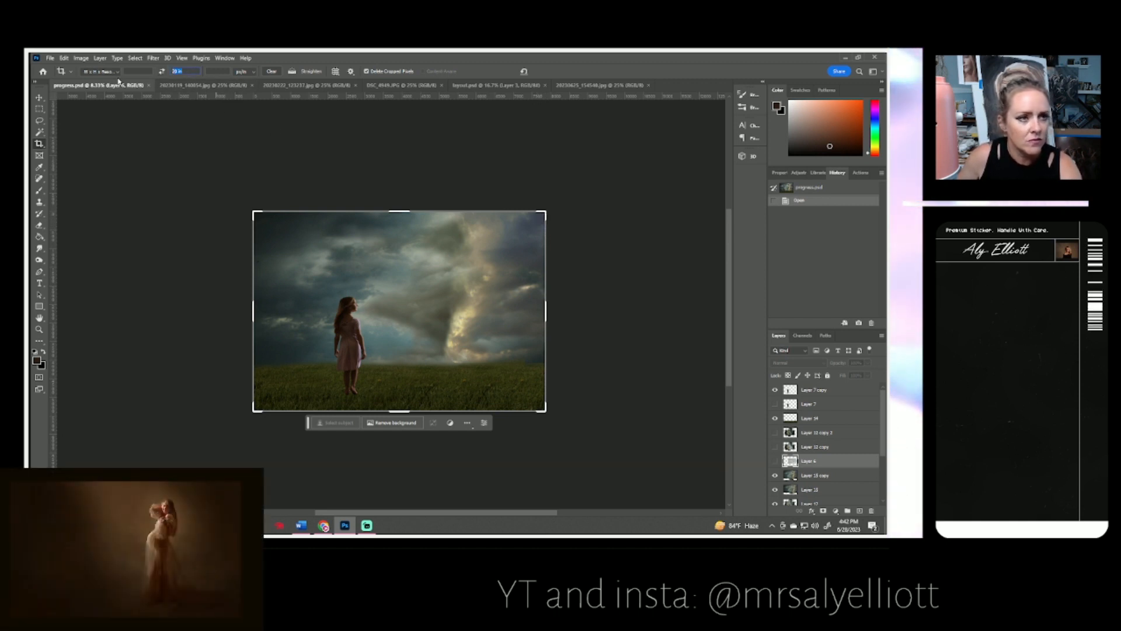
{"action": "key", "text": "BackSpace"}
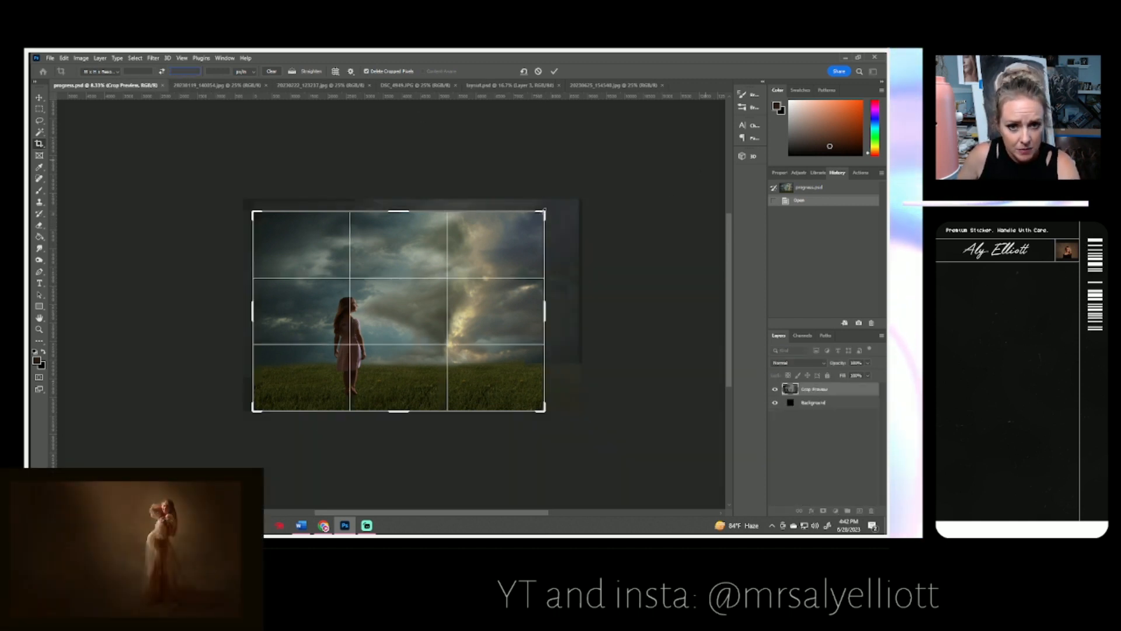
Extend the canvas beyond the storm image on all sides, with the scene placed in its lower-middle part, and apply the crop.
{"action": "left_click_drag", "start_coordinate": [543, 211], "coordinate": [589, 185]}
{"action": "left_click_drag", "start_coordinate": [421, 416], "coordinate": [462, 371]}
{"action": "left_click_drag", "start_coordinate": [595, 181], "coordinate": [607, 170]}
{"action": "left_click_drag", "start_coordinate": [521, 381], "coordinate": [527, 376]}
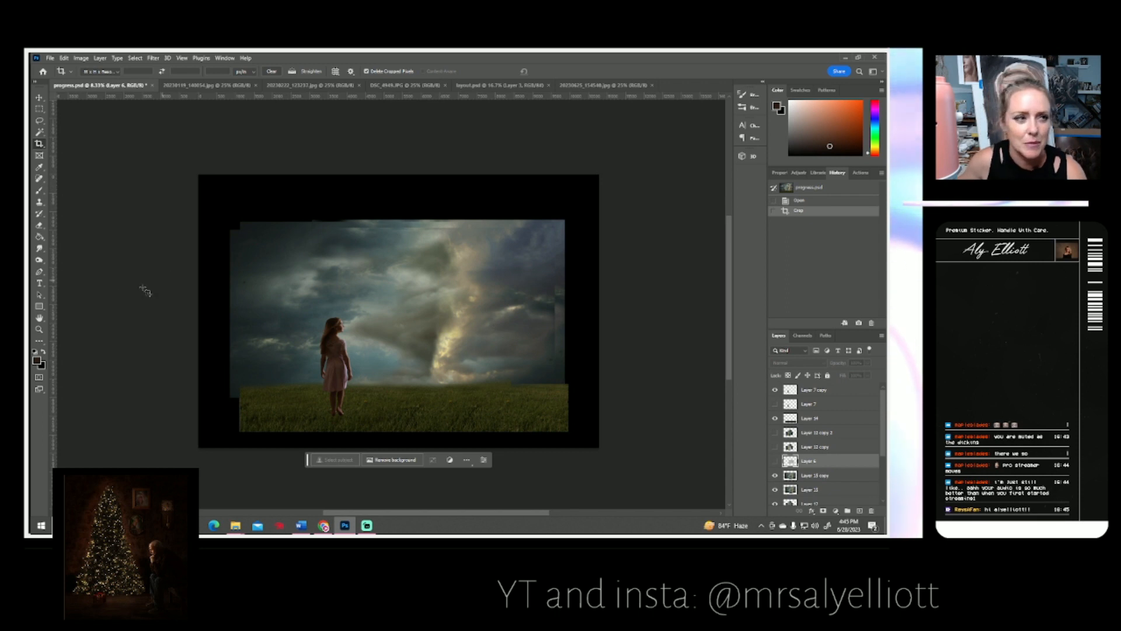
Save the document and hide and reshow the grass layer to check it.
{"action": "left_click", "coordinate": [50, 58]}
{"action": "left_click", "coordinate": [66, 158]}
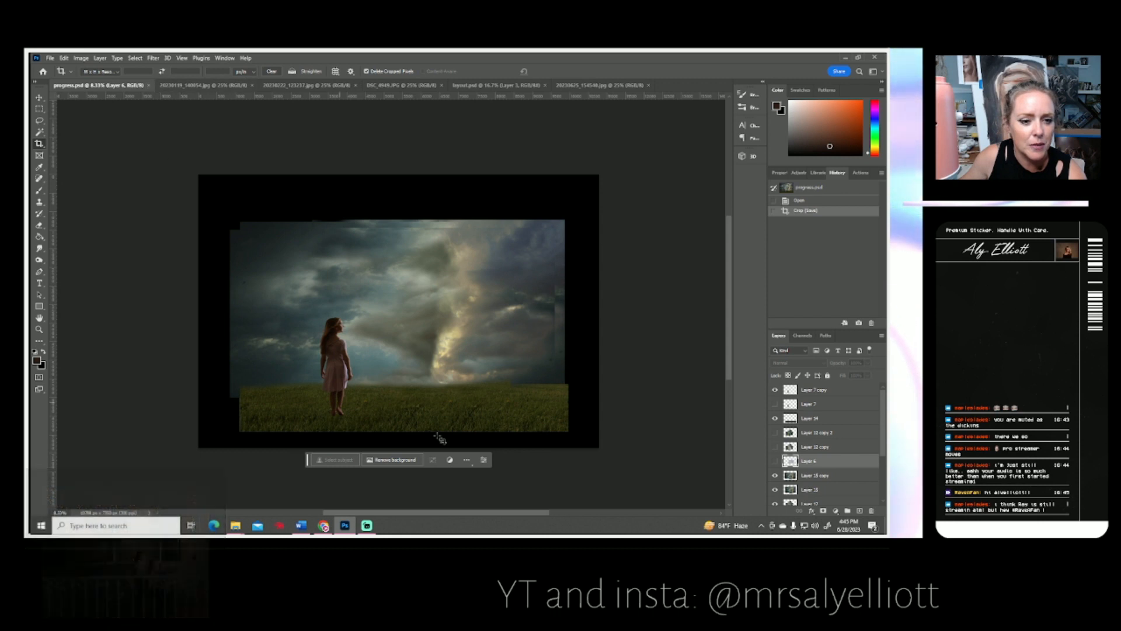
{"action": "left_click", "coordinate": [775, 419]}
{"action": "left_click", "coordinate": [775, 419]}
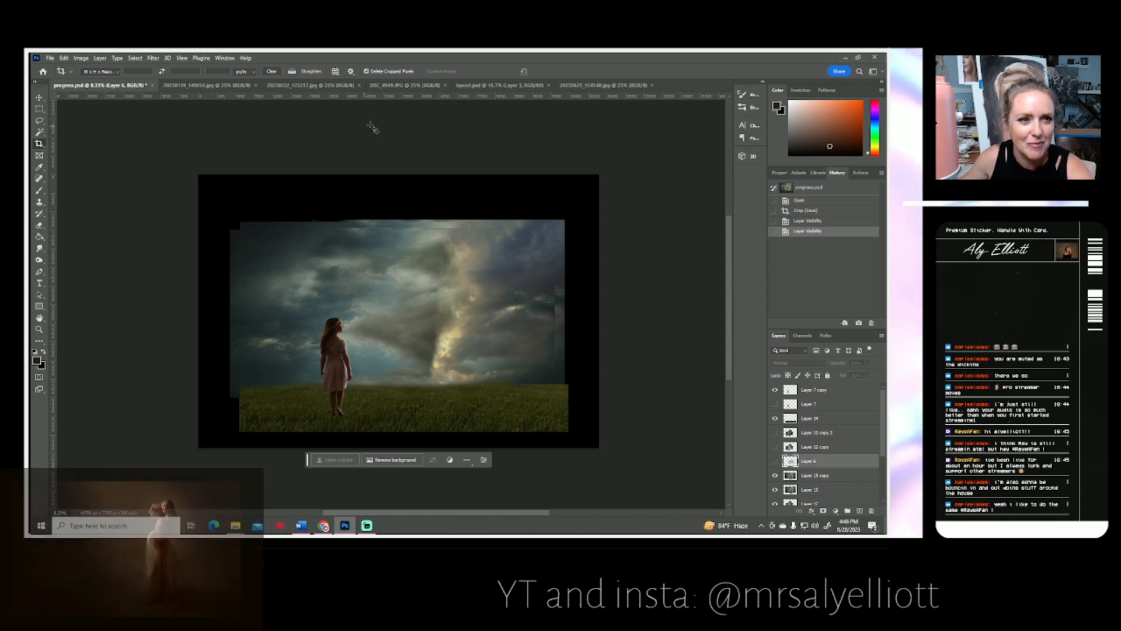
In 20230222_123237.jpg, make a rectangular selection around the dirt road, field and lower sky, leaving out the signpost.
{"action": "left_click", "coordinate": [324, 85]}
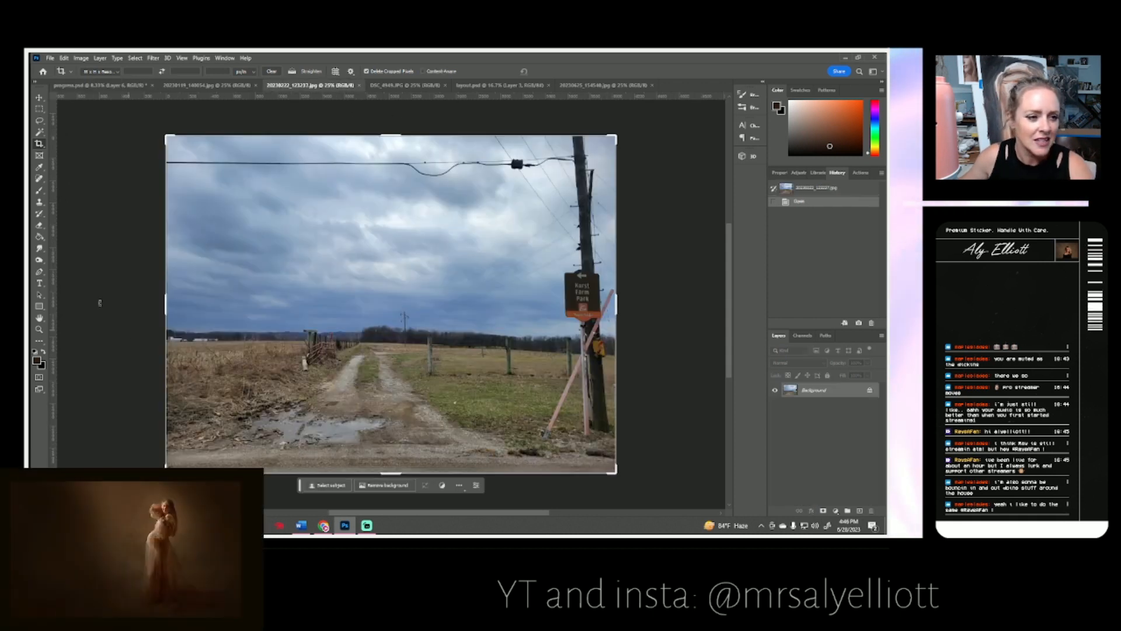
{"action": "left_click", "coordinate": [38, 97]}
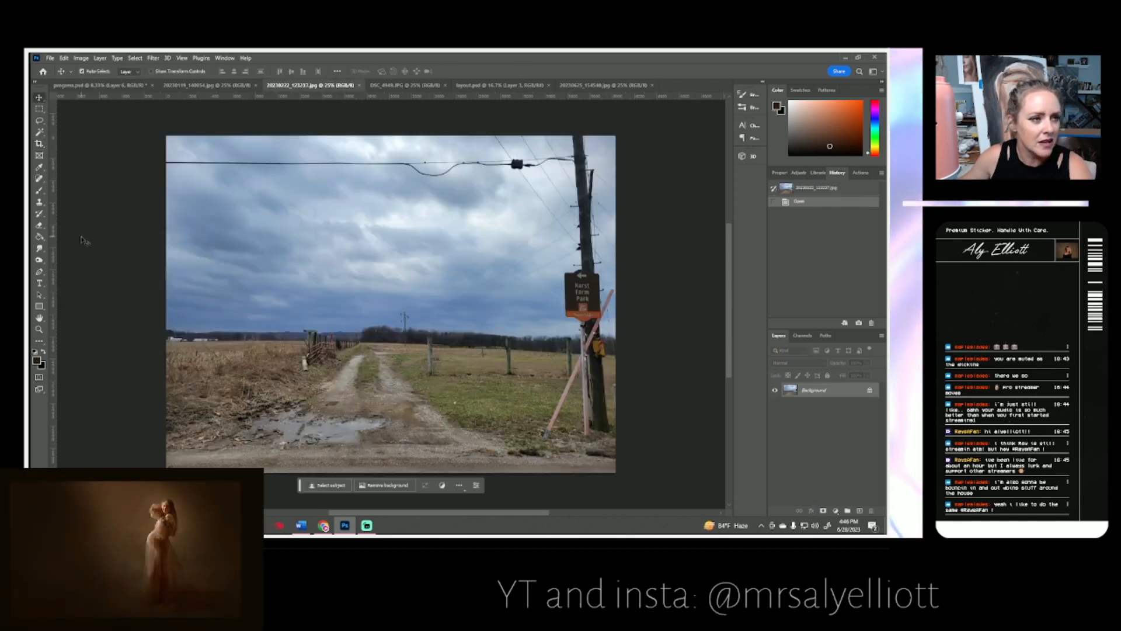
{"action": "left_click", "coordinate": [39, 108]}
{"action": "left_click_drag", "start_coordinate": [137, 231], "coordinate": [544, 446]}
{"action": "scroll", "coordinate": [544, 445], "scroll_direction": "up", "scroll_amount": 3}
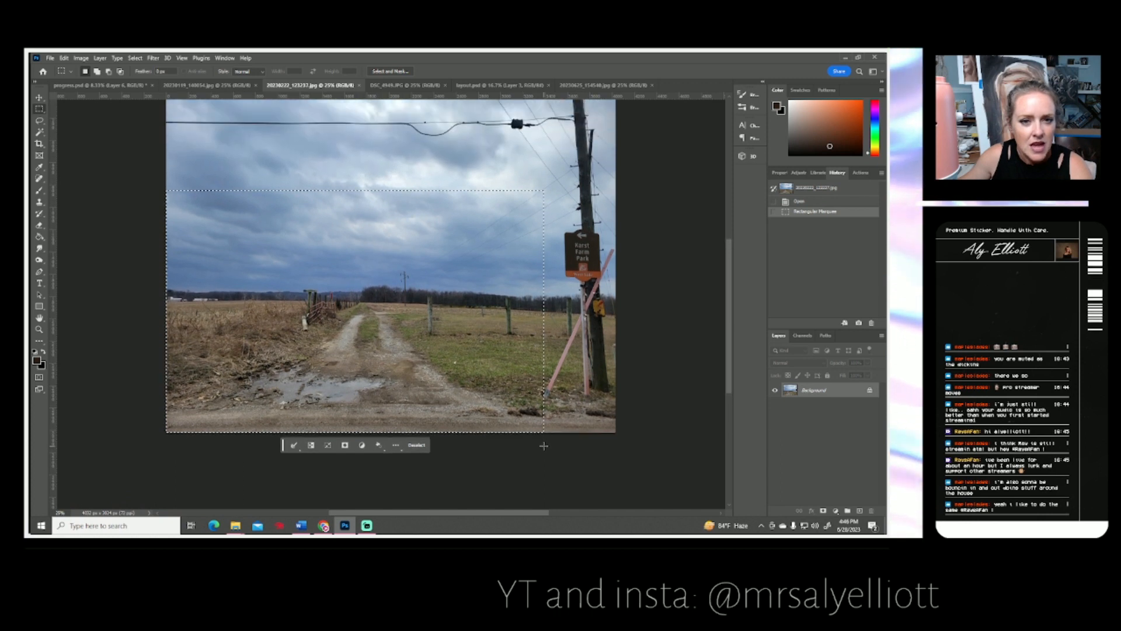
Paste the copied dirt road area into progress.psd as a new layer.
{"action": "left_click", "coordinate": [116, 90]}
{"action": "scroll", "coordinate": [497, 443], "scroll_direction": "down", "scroll_amount": 1}
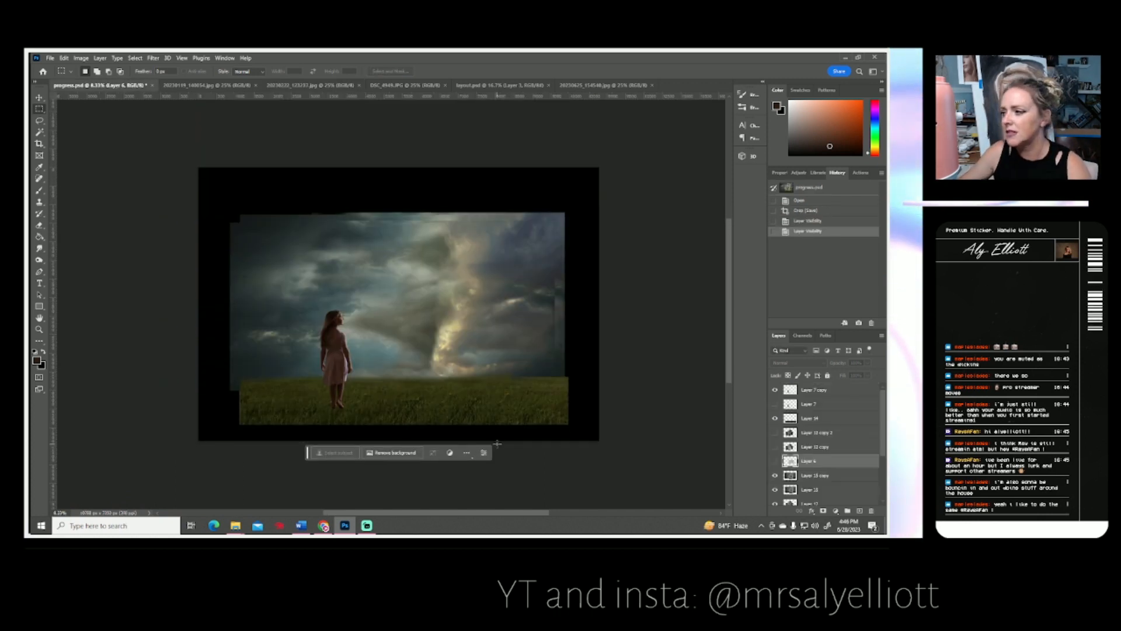
{"action": "scroll", "coordinate": [497, 444], "scroll_direction": "down", "scroll_amount": 1}
{"action": "key", "text": "ctrl+v"}
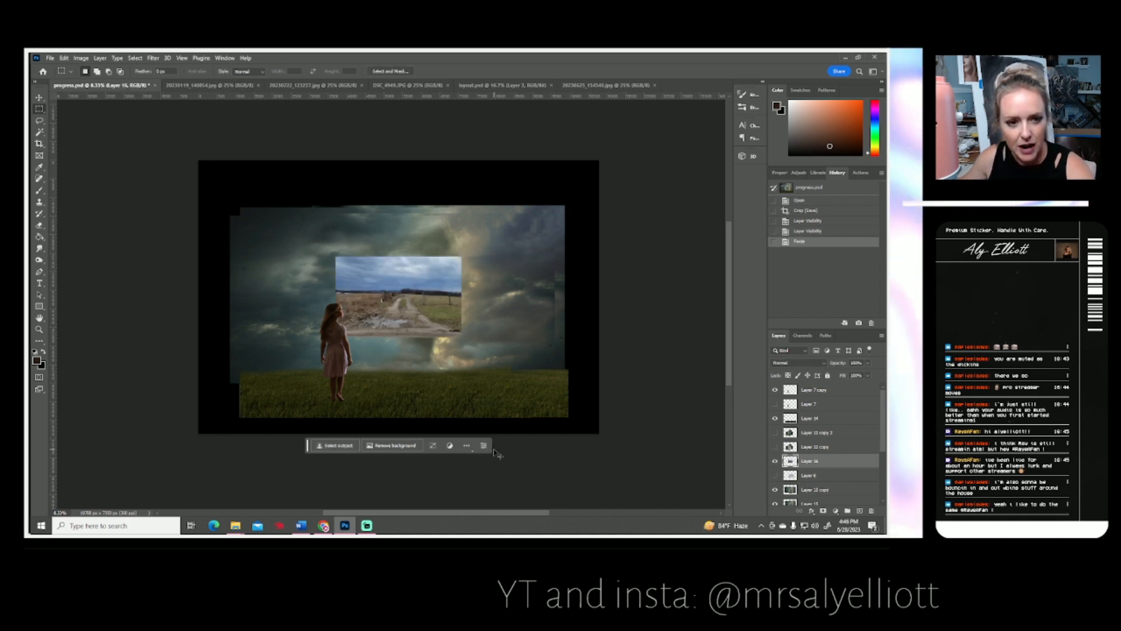
Scale the pasted road photo up to more than double its size and place it in the canvas's lower-left corner.
{"action": "key", "text": "ctrl+t"}
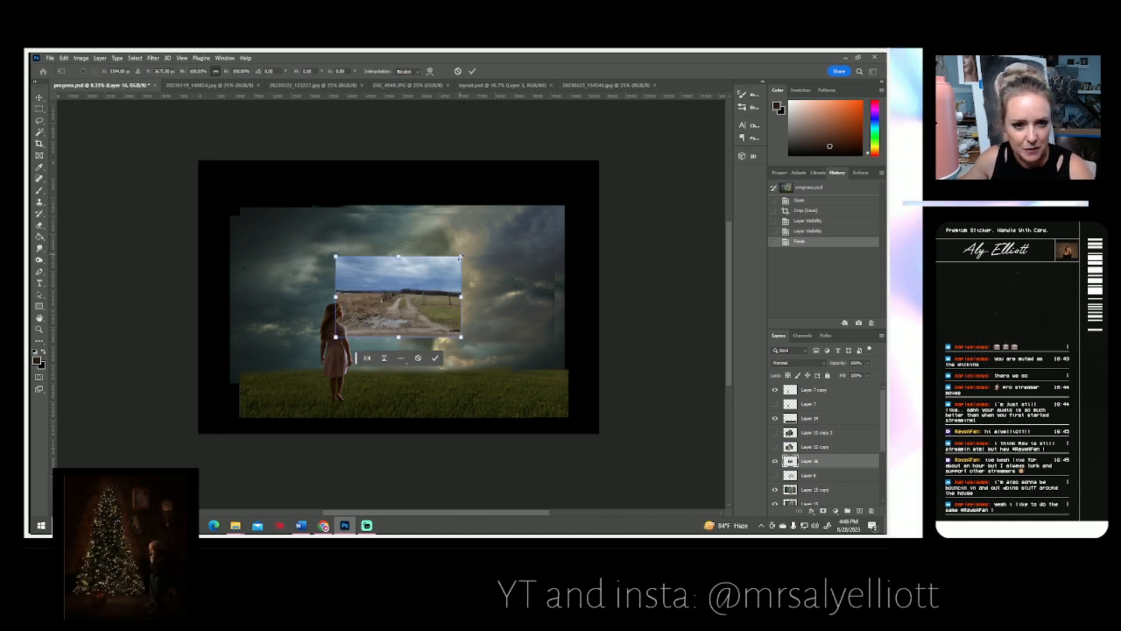
{"action": "left_click_drag", "start_coordinate": [465, 257], "coordinate": [524, 218]}
{"action": "left_click_drag", "start_coordinate": [459, 310], "coordinate": [391, 360]}
{"action": "left_click_drag", "start_coordinate": [444, 278], "coordinate": [467, 268]}
{"action": "left_click_drag", "start_coordinate": [381, 418], "coordinate": [393, 411]}
{"action": "key", "text": "Return"}
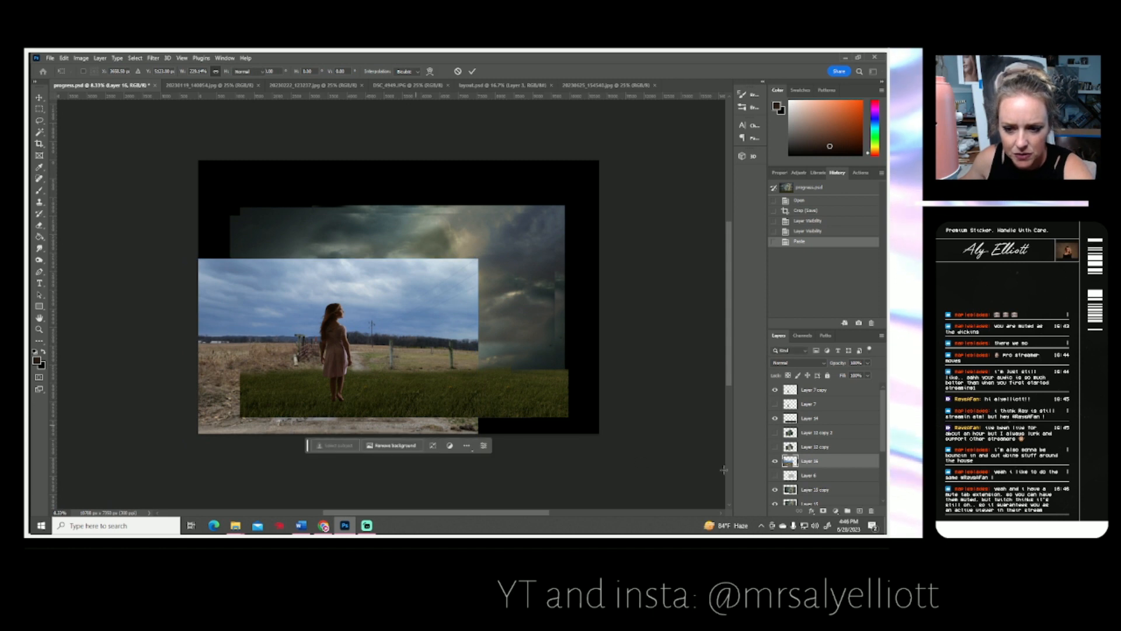
Place the road layer above the grass layer and beneath the girl, and nudge its position slightly with Free Transform.
{"action": "left_click_drag", "start_coordinate": [813, 461], "coordinate": [780, 428]}
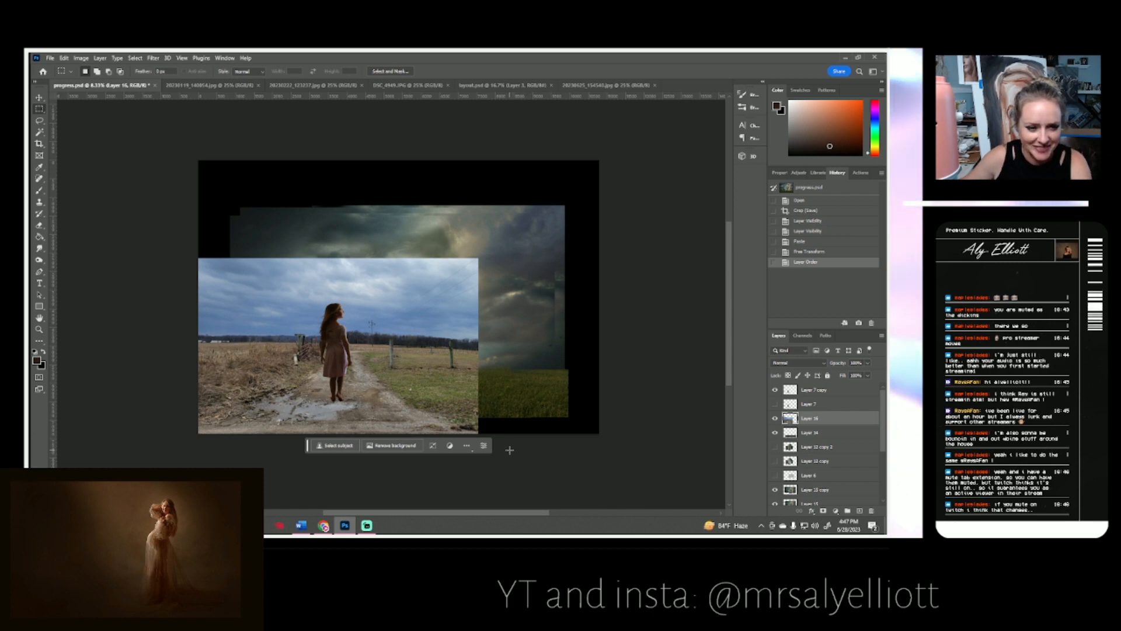
{"action": "key", "text": "ctrl+a"}
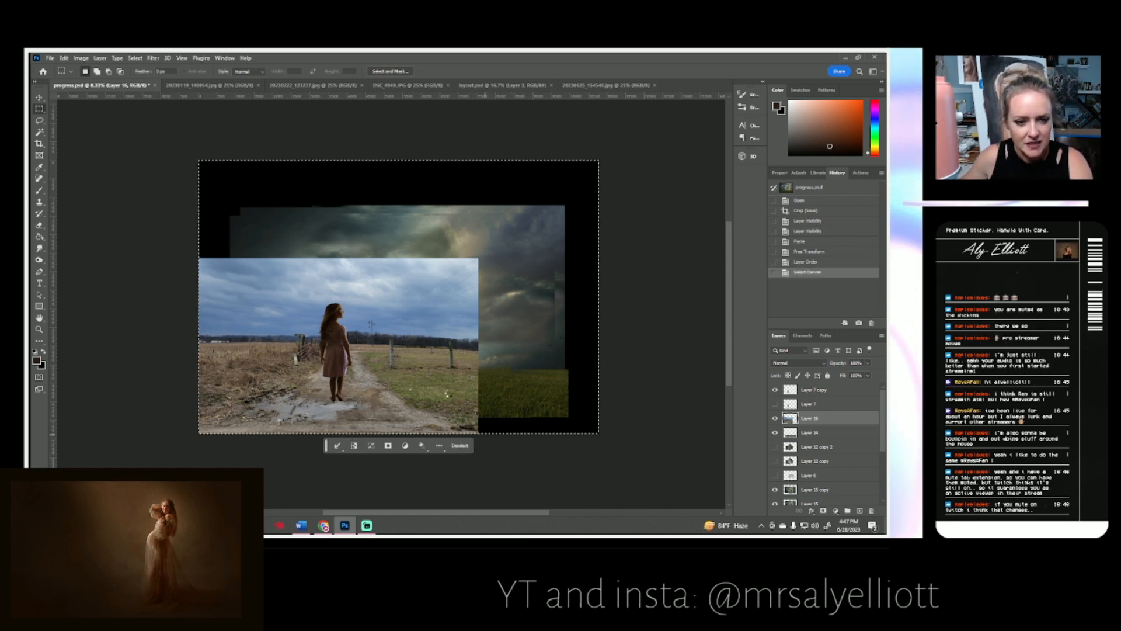
{"action": "key", "text": "ctrl+t"}
{"action": "mouse_move", "coordinate": [441, 390]}
{"action": "left_mouse_down"}
{"action": "mouse_move", "coordinate": [426, 387]}
{"action": "mouse_move", "coordinate": [440, 392]}
{"action": "left_mouse_up"}
{"action": "key", "text": "Return"}
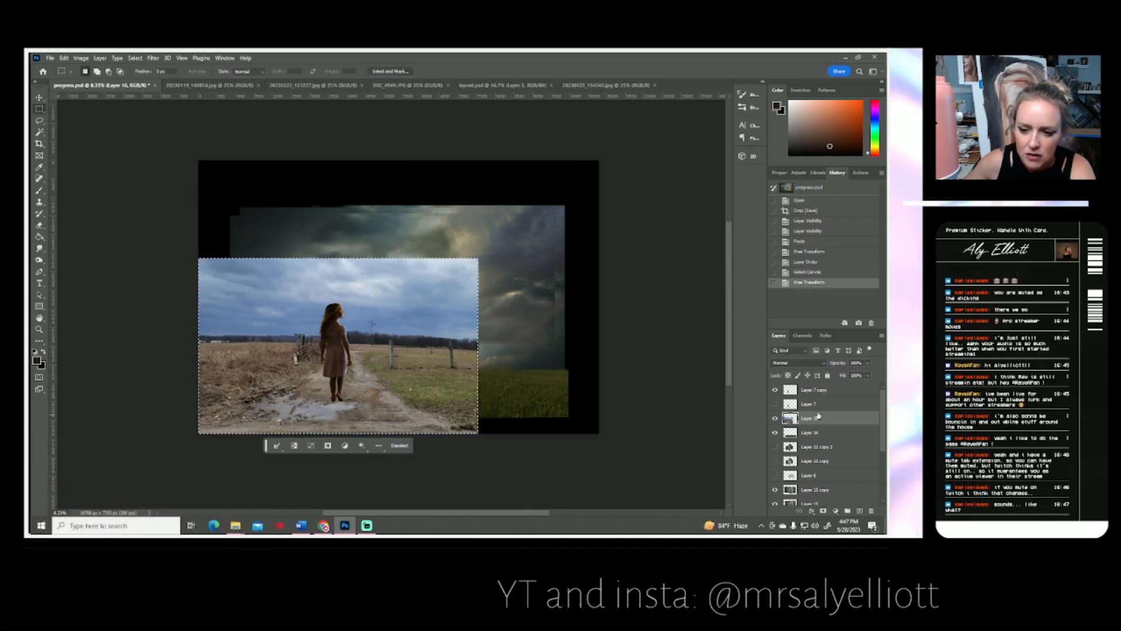
Duplicate the road layer as Layer 16 copy and hide the original.
{"action": "right_click", "coordinate": [810, 418]}
{"action": "left_click", "coordinate": [820, 101]}
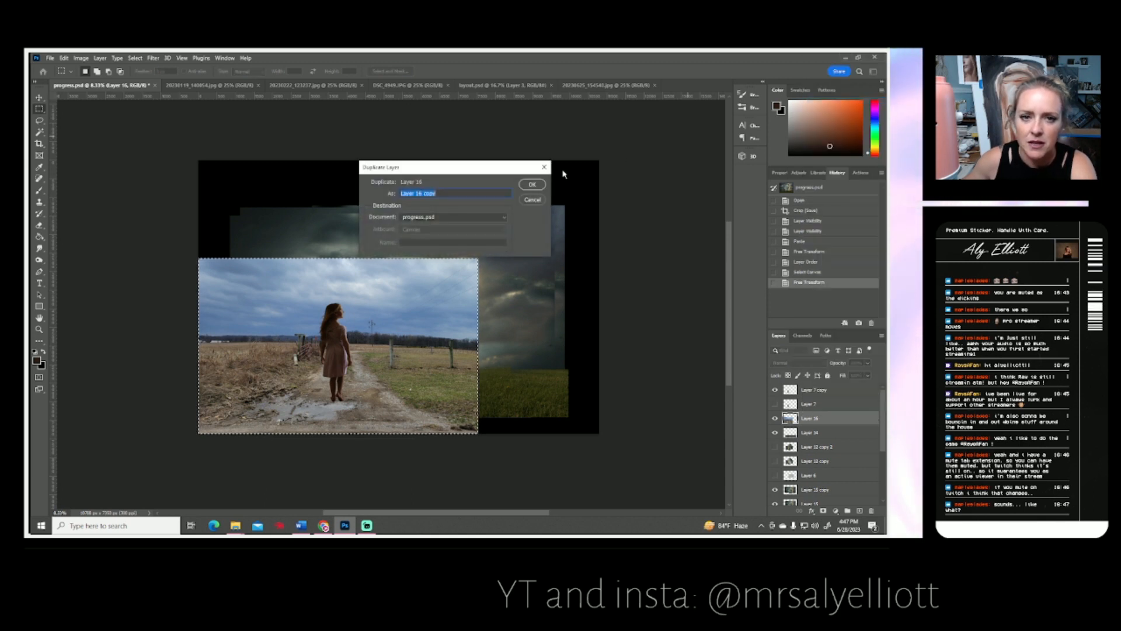
{"action": "left_click", "coordinate": [532, 185]}
{"action": "left_click", "coordinate": [775, 432]}
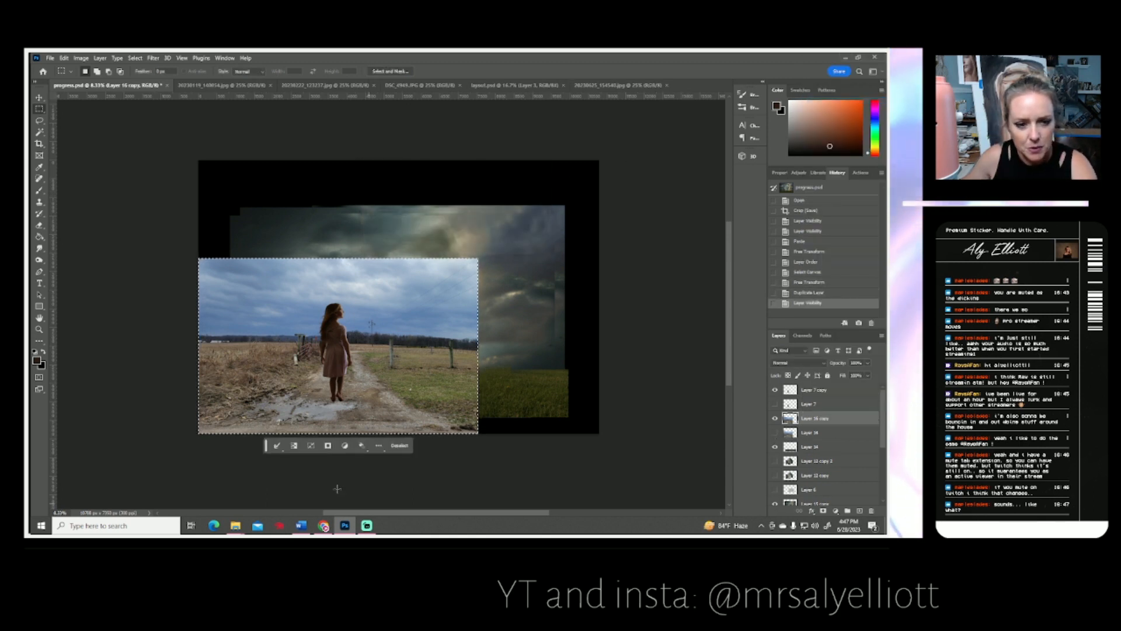
Try to stretch the duplicated road layer to about 110% width and reposition it behind the girl, and undo these changes.
{"action": "key", "text": "ctrl+t"}
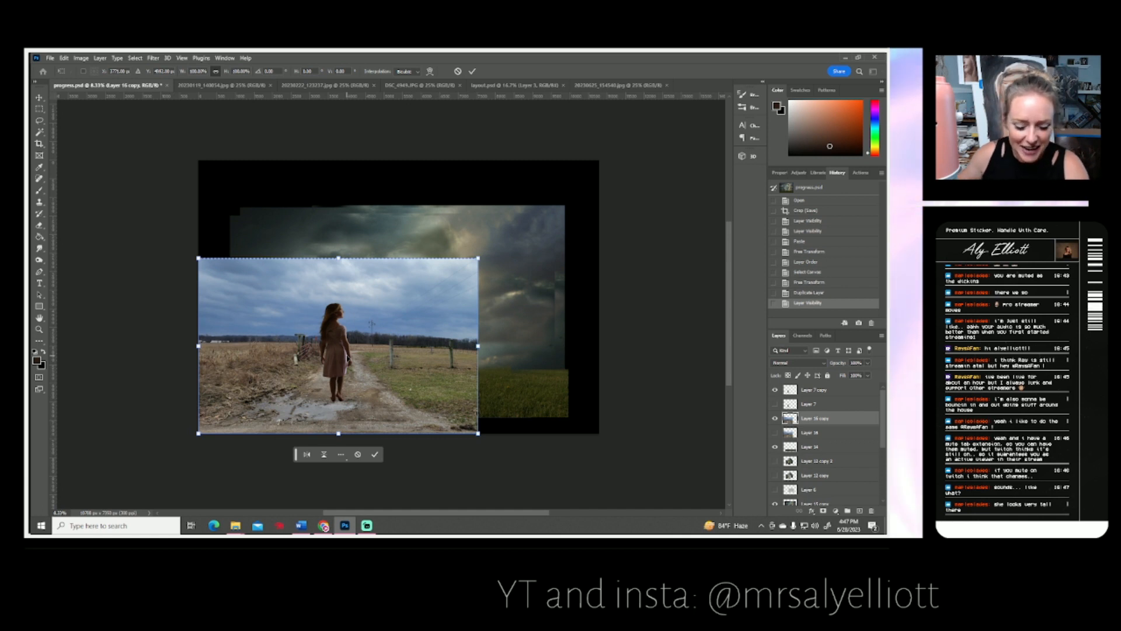
{"action": "left_click_drag", "start_coordinate": [479, 346], "coordinate": [507, 346]}
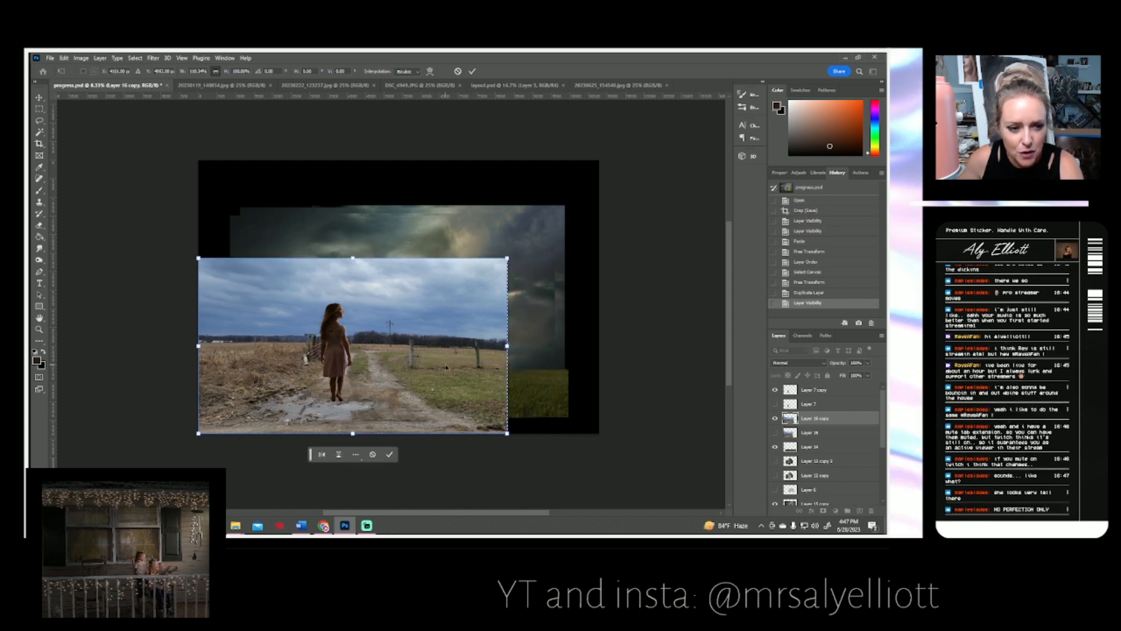
{"action": "left_click_drag", "start_coordinate": [445, 368], "coordinate": [437, 371]}
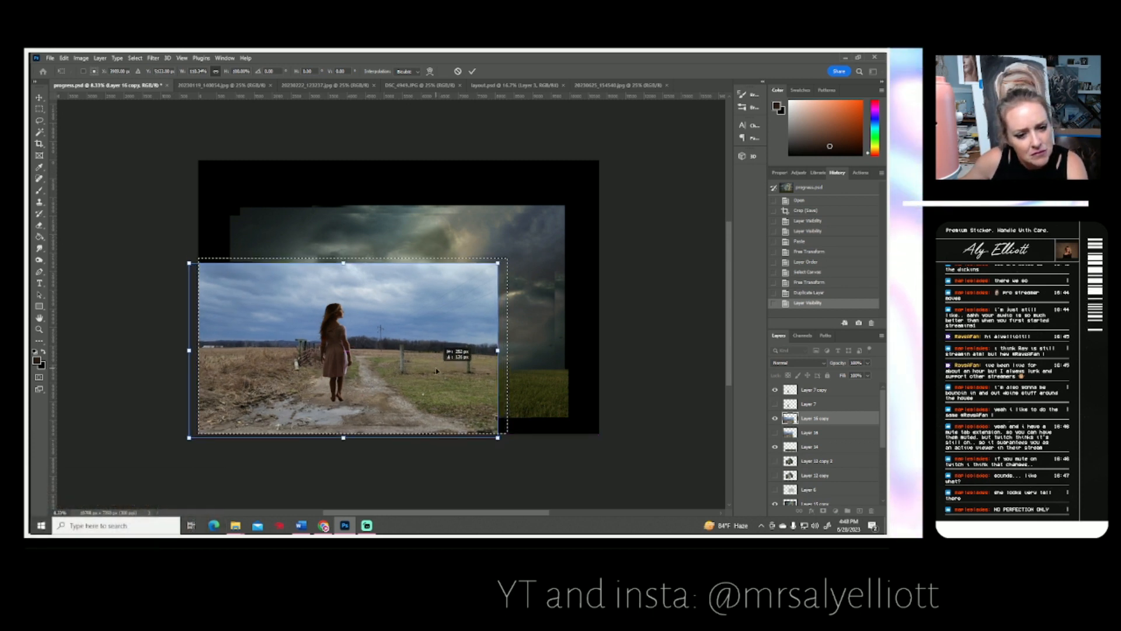
{"action": "left_click_drag", "start_coordinate": [437, 371], "coordinate": [504, 351]}
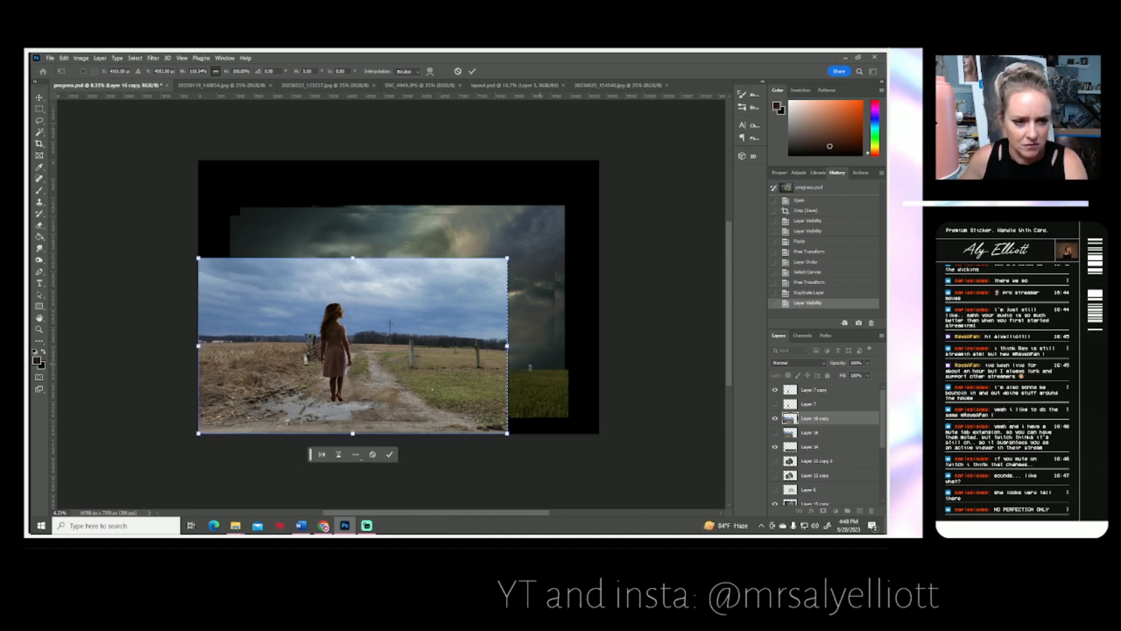
{"action": "left_click_drag", "start_coordinate": [464, 391], "coordinate": [434, 375]}
{"action": "key", "text": "ctrl+z"}
{"action": "key", "text": "ctrl+z"}
Rotate the duplicated road layer slightly counterclockwise, shift it slightly down and left behind the girl, and clear the selection.
{"action": "left_click_drag", "start_coordinate": [508, 361], "coordinate": [507, 357]}
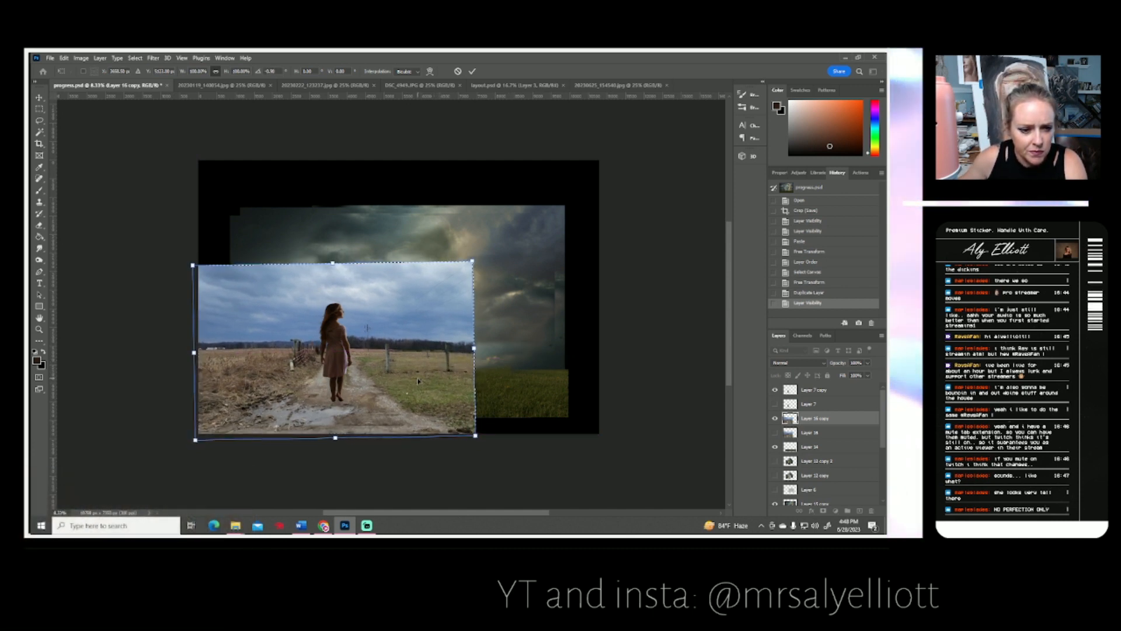
{"action": "key", "text": "Return"}
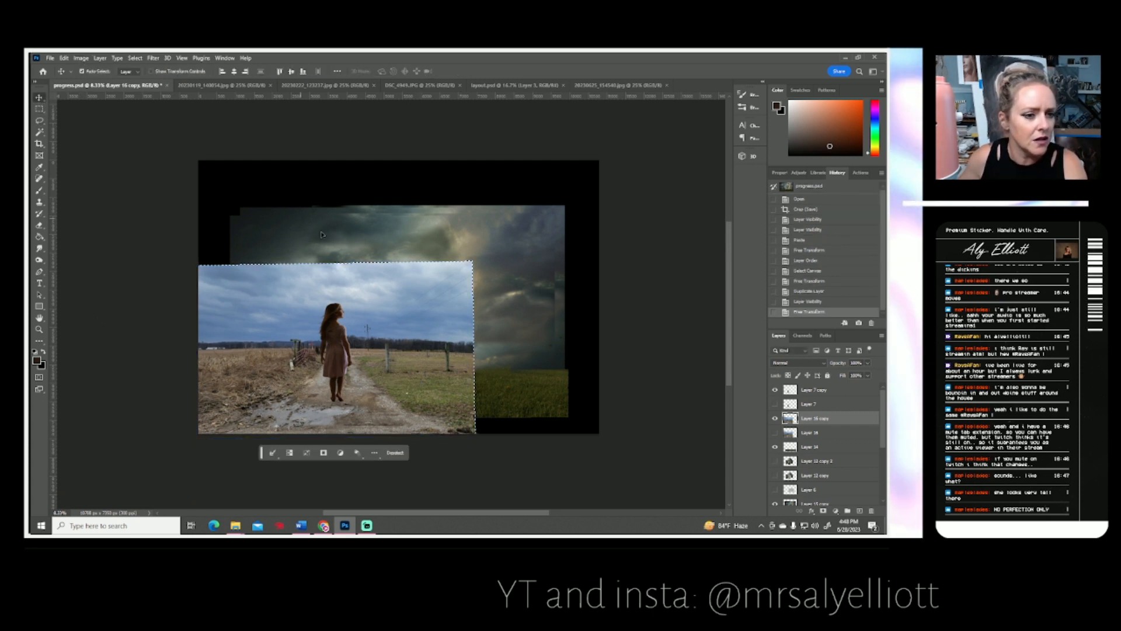
{"action": "left_click", "coordinate": [135, 58]}
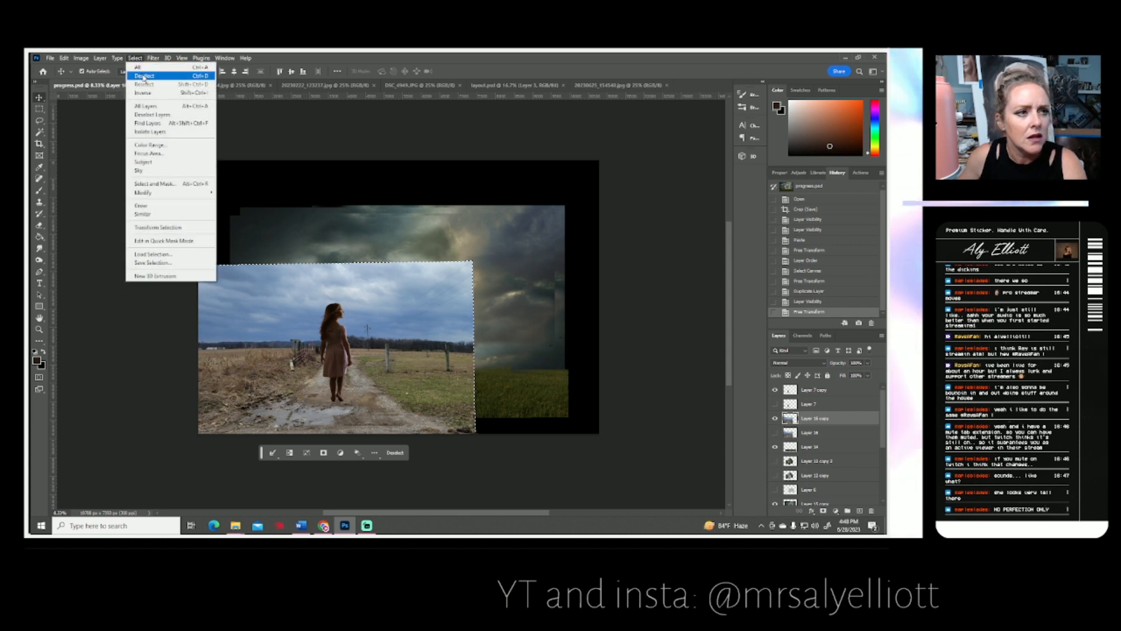
{"action": "left_click", "coordinate": [143, 78]}
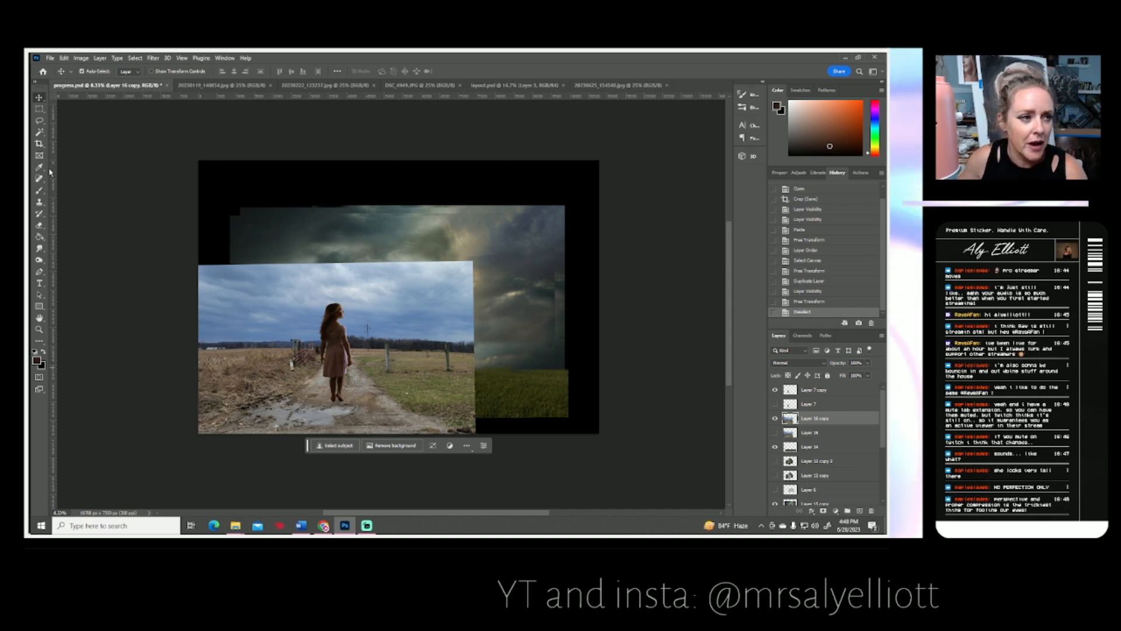
Extend the canvas further with the Crop tool, adding empty space mostly above and to the right of the scene.
{"action": "left_click", "coordinate": [40, 144]}
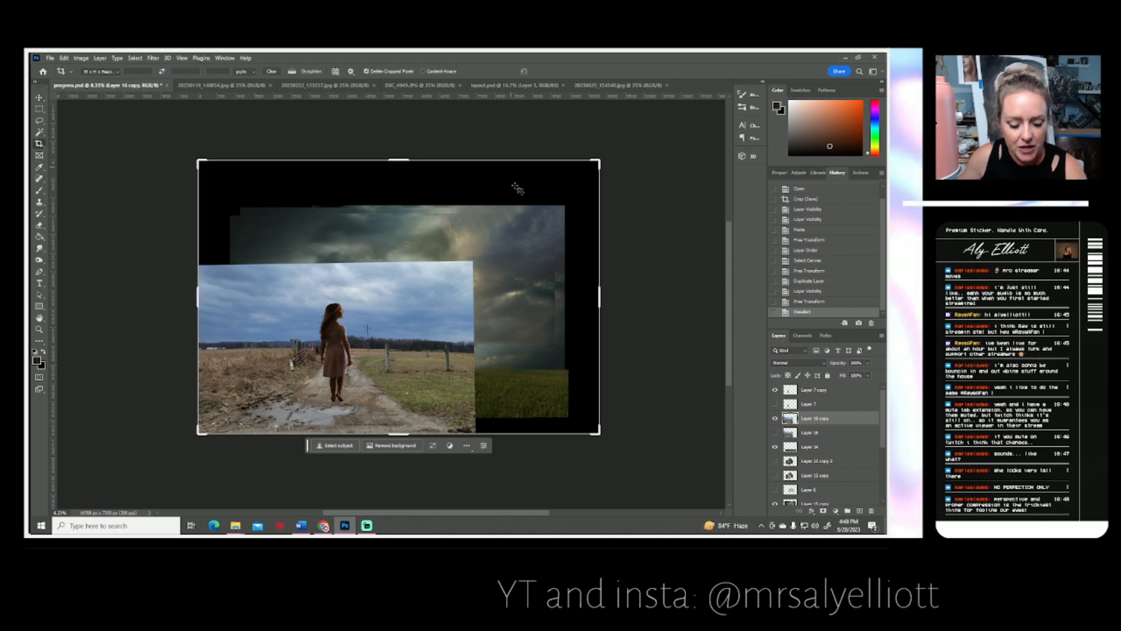
{"action": "left_click_drag", "start_coordinate": [597, 160], "coordinate": [643, 139]}
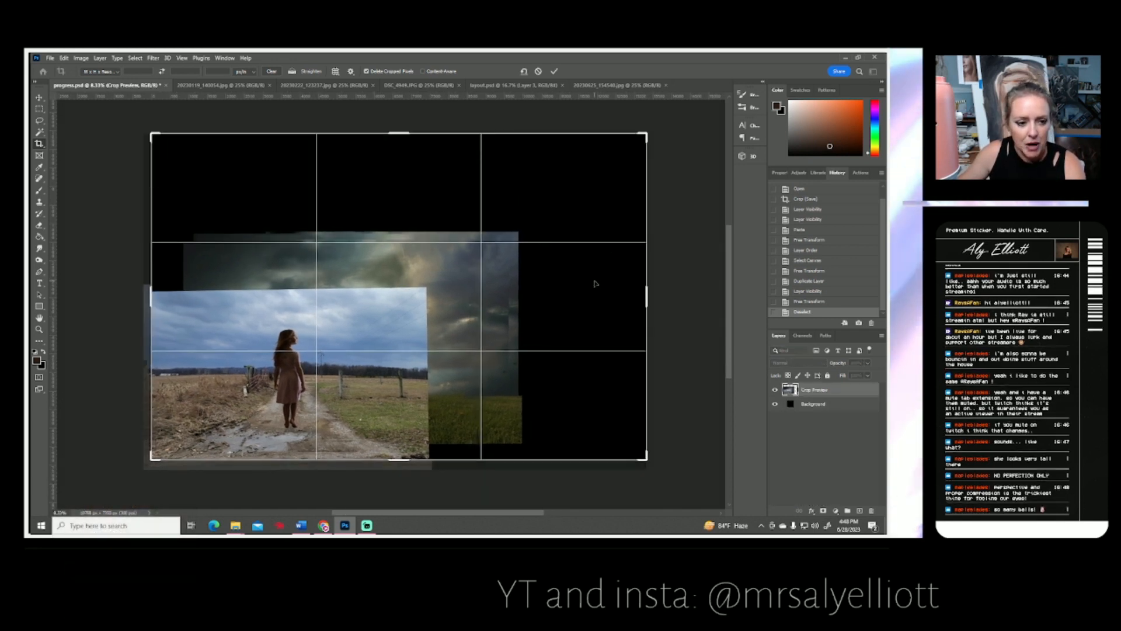
{"action": "left_click_drag", "start_coordinate": [597, 278], "coordinate": [599, 279]}
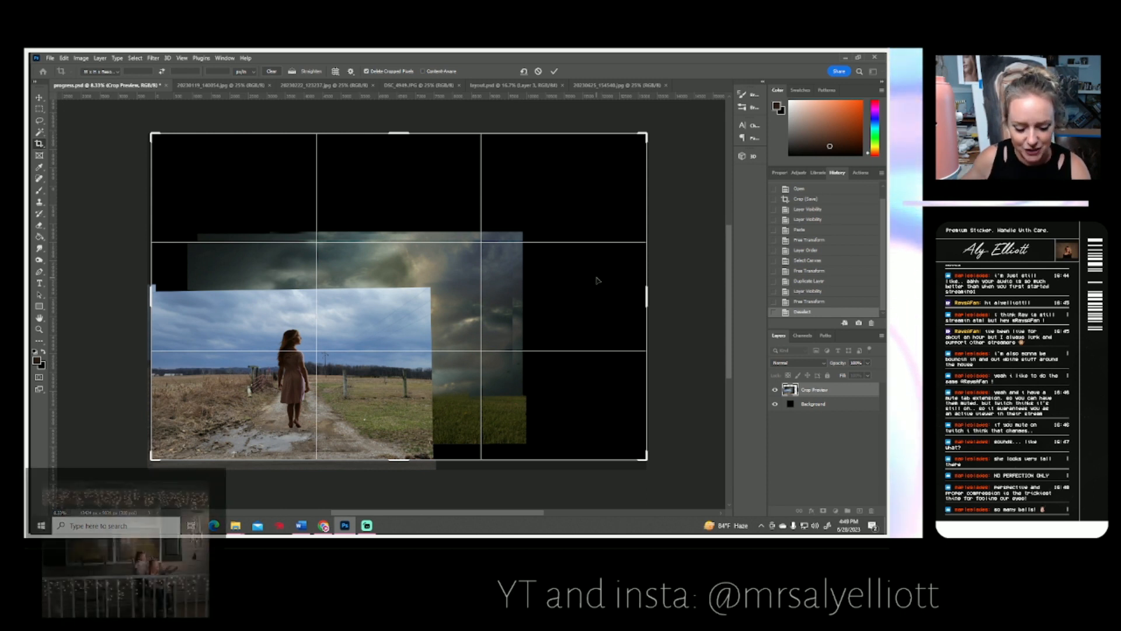
{"action": "left_click_drag", "start_coordinate": [649, 137], "coordinate": [659, 124]}
{"action": "left_click_drag", "start_coordinate": [572, 295], "coordinate": [595, 288]}
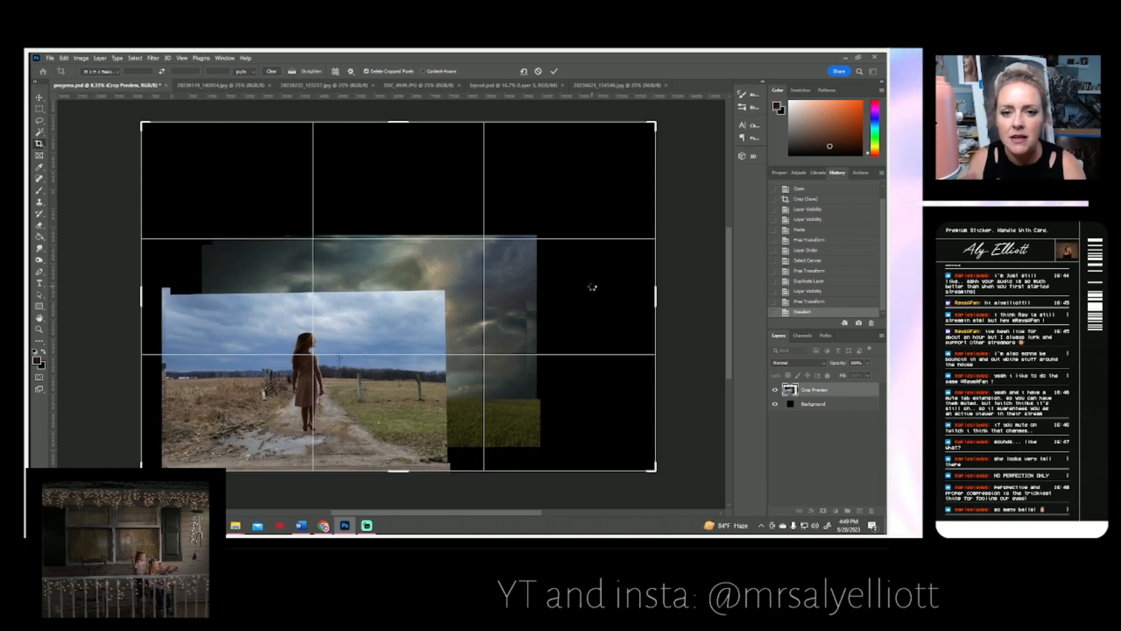
{"action": "key", "text": "Return"}
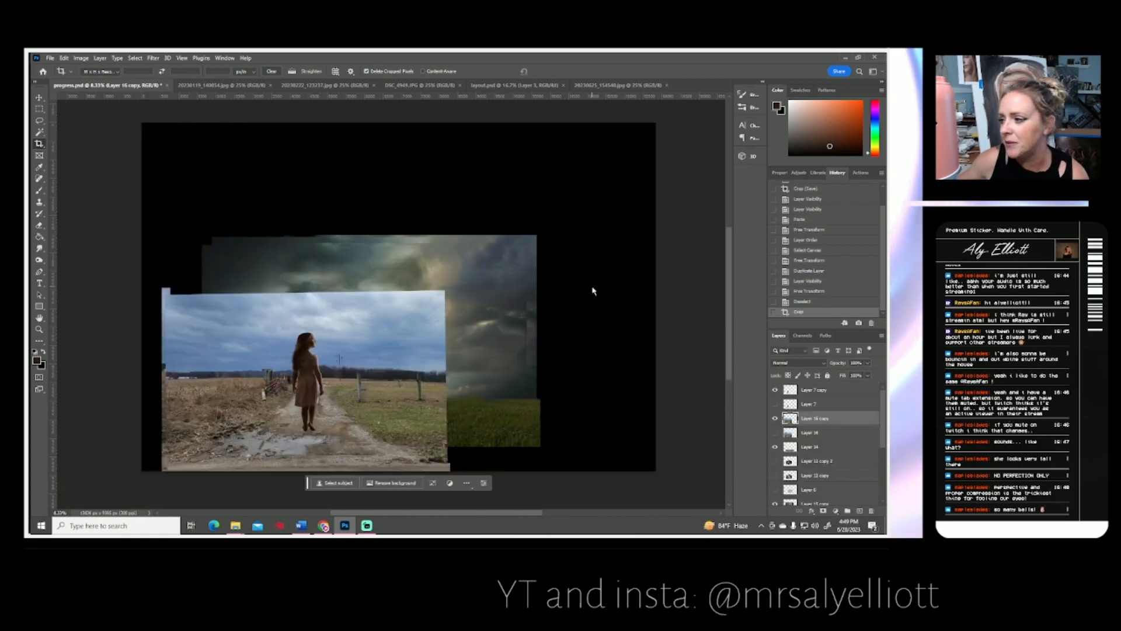
Enlarge the duplicated road layer slightly and shift it down and left to fill the canvas's lower-left corner behind the girl.
{"action": "left_click", "coordinate": [40, 330]}
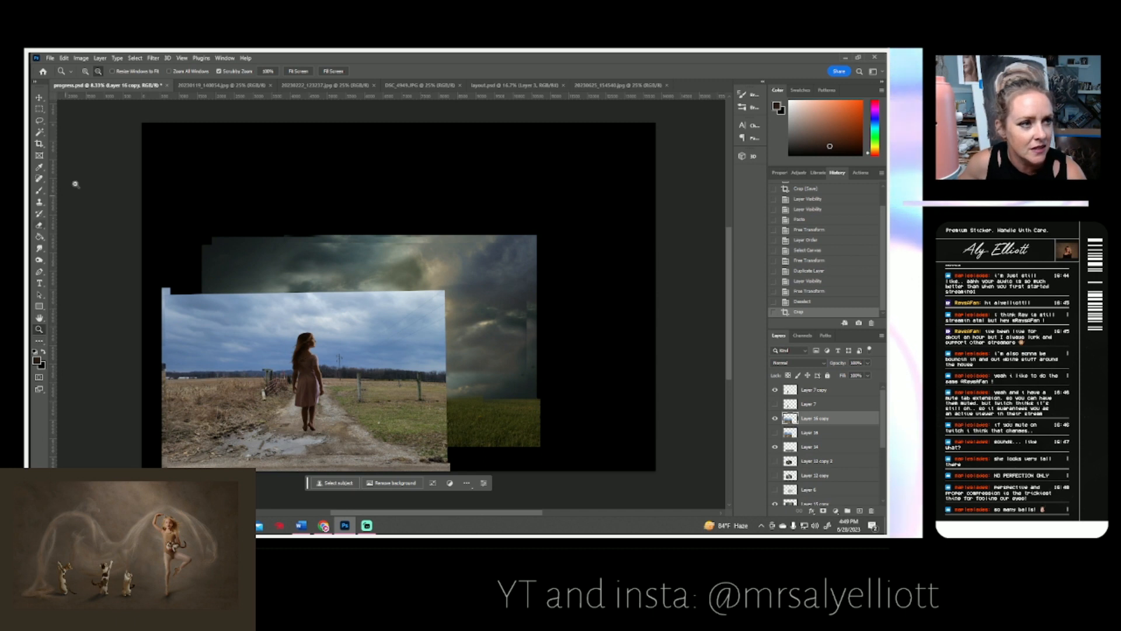
{"action": "left_click", "coordinate": [389, 351], "text": "alt"}
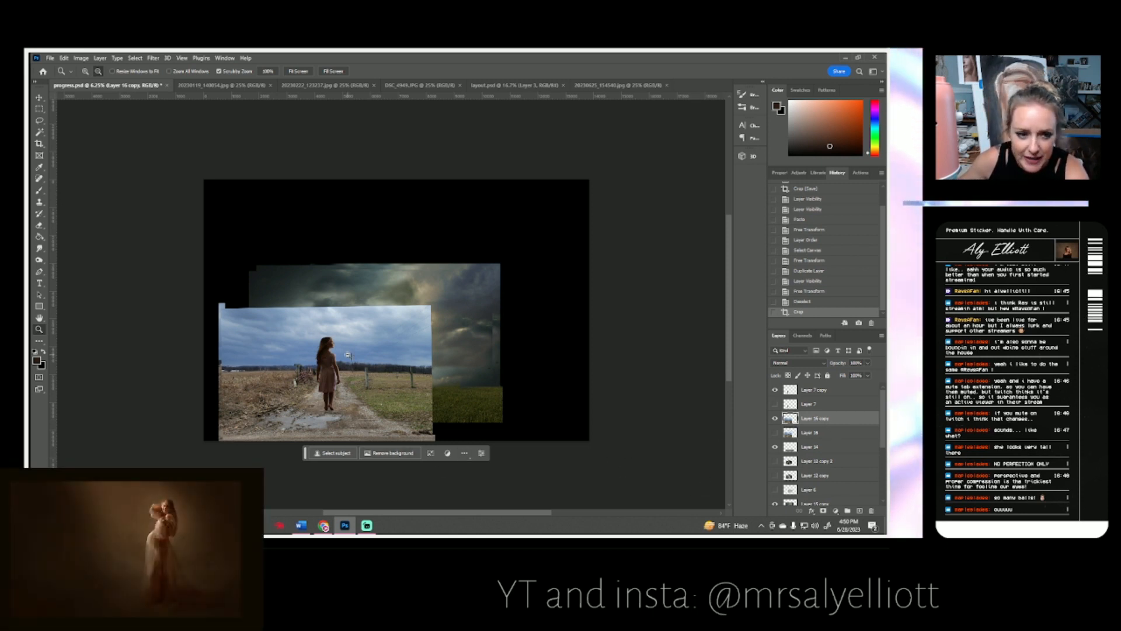
{"action": "key", "text": "ctrl+t"}
{"action": "left_click_drag", "start_coordinate": [370, 389], "coordinate": [350, 400]}
{"action": "left_click_drag", "start_coordinate": [413, 316], "coordinate": [433, 303]}
{"action": "left_click_drag", "start_coordinate": [406, 401], "coordinate": [411, 382]}
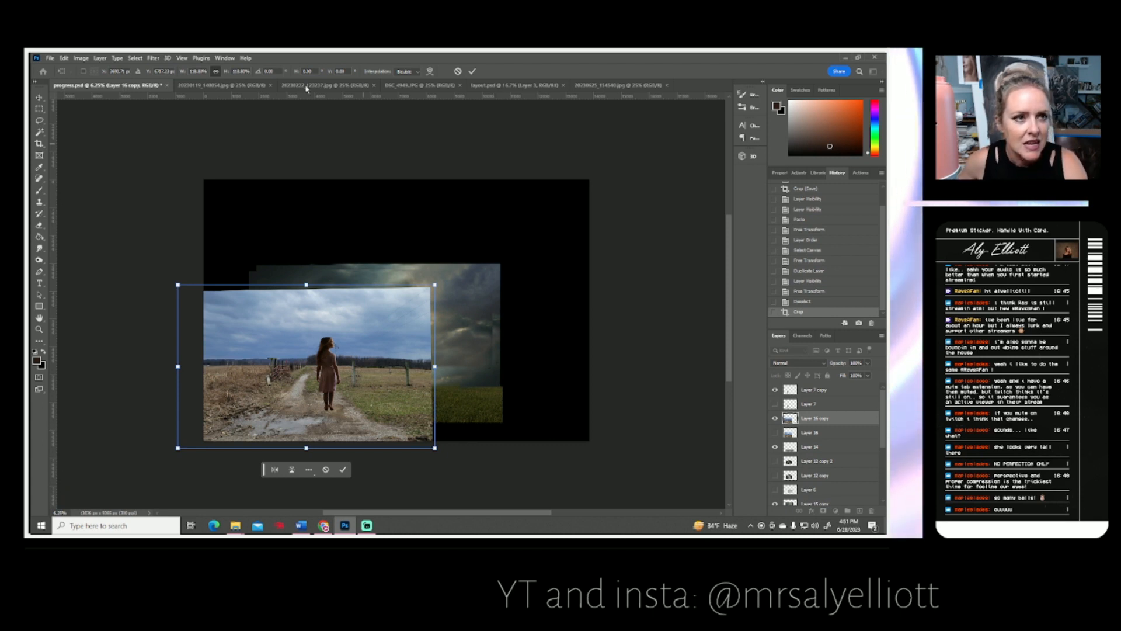
{"action": "left_click", "coordinate": [153, 58]}
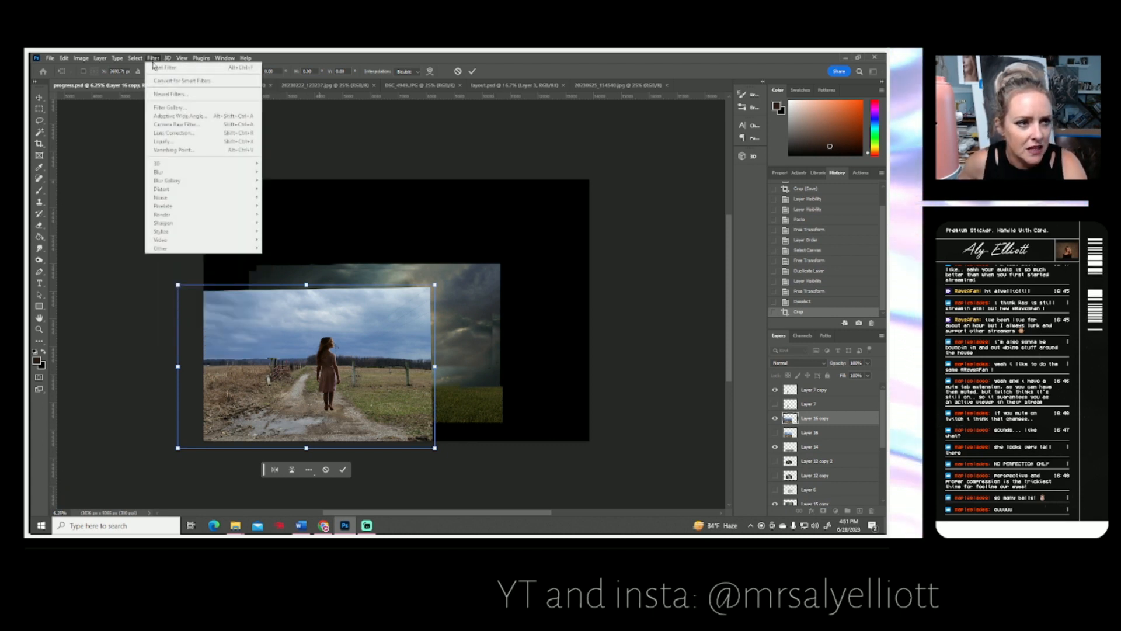
{"action": "left_click", "coordinate": [472, 71]}
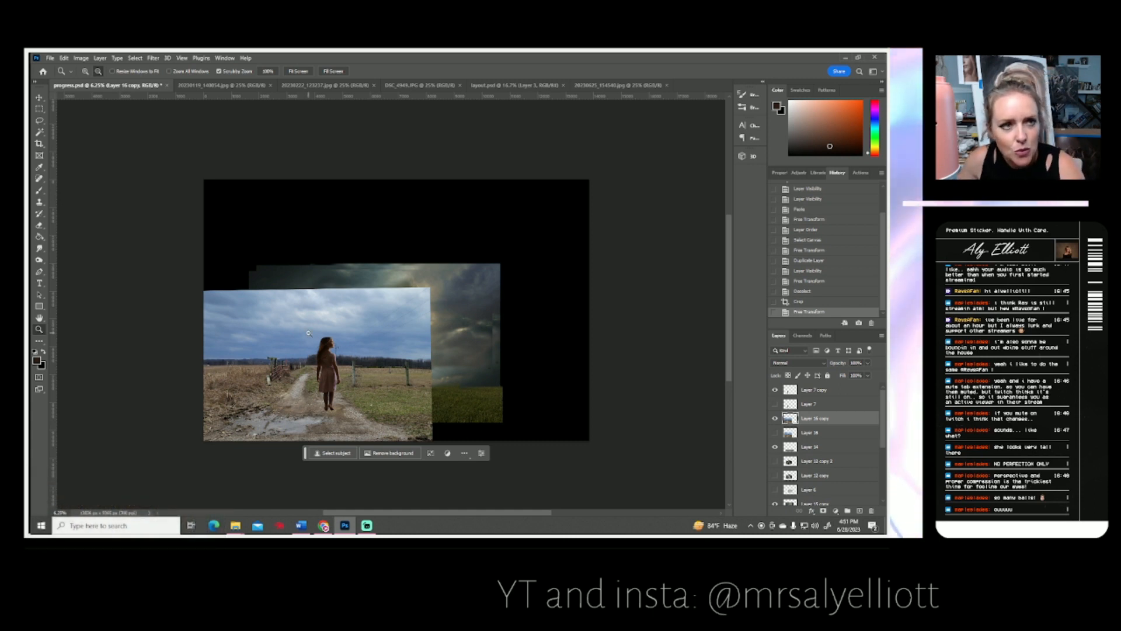
Apply a custom Lens Correction to the road layer, increasing its vertical perspective to reshape the road.
{"action": "left_click", "coordinate": [153, 58]}
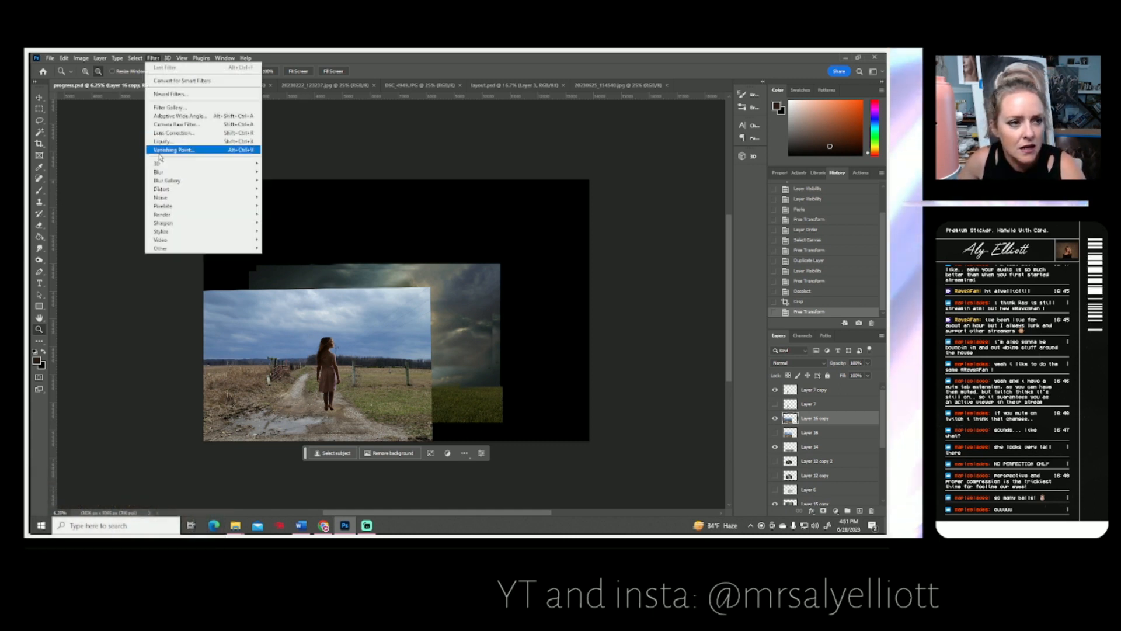
{"action": "mouse_move", "coordinate": [164, 182]}
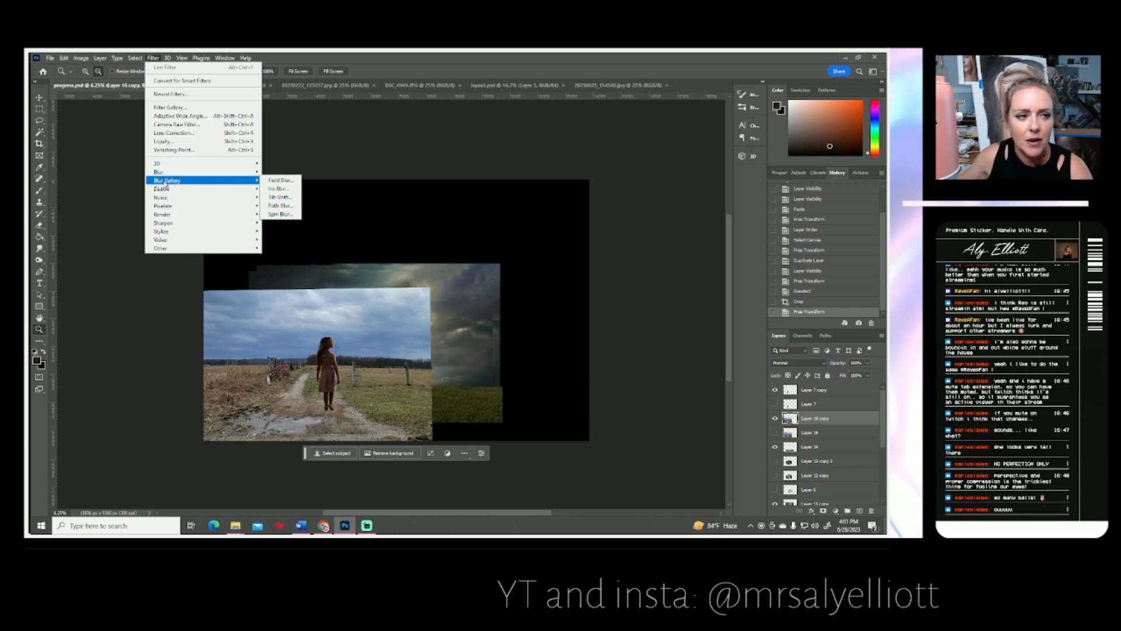
{"action": "left_click", "coordinate": [199, 134]}
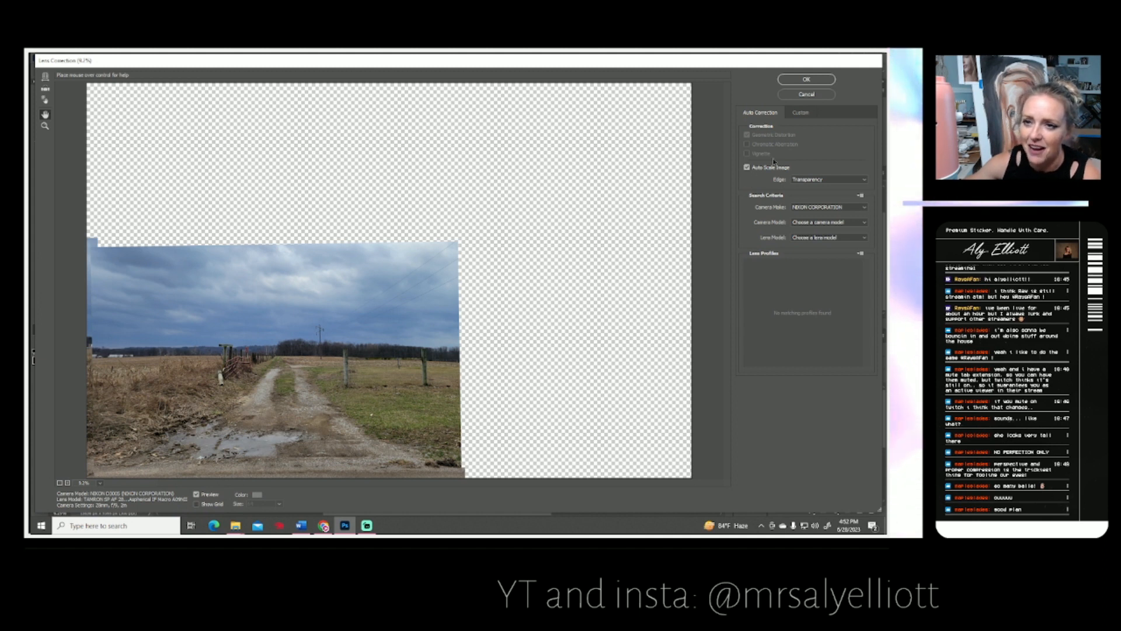
{"action": "left_click", "coordinate": [800, 113]}
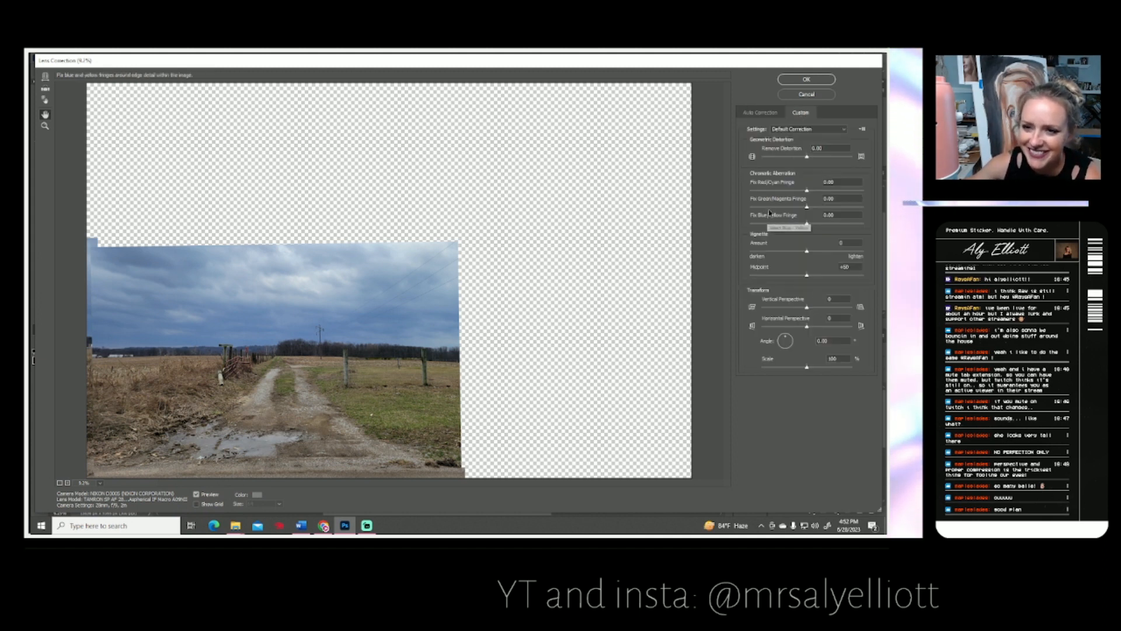
{"action": "left_click_drag", "start_coordinate": [810, 310], "coordinate": [824, 309]}
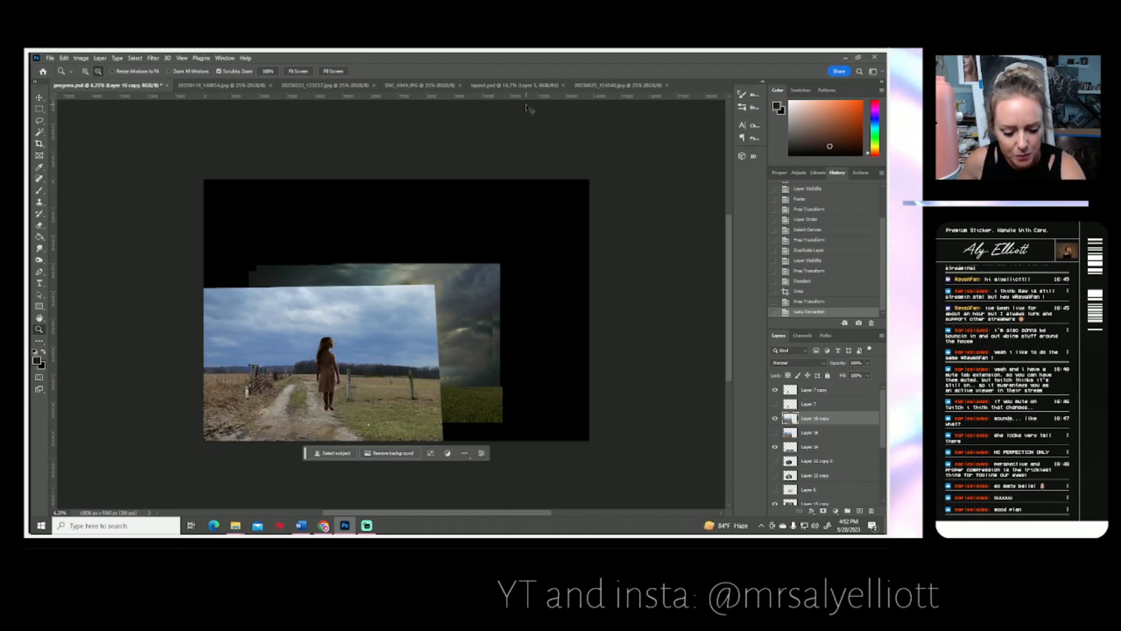
Shift the perspective-corrected road layer right and down so its path runs behind the girl's feet.
{"action": "key", "text": "ctrl+t"}
{"action": "left_click_drag", "start_coordinate": [357, 393], "coordinate": [372, 418]}
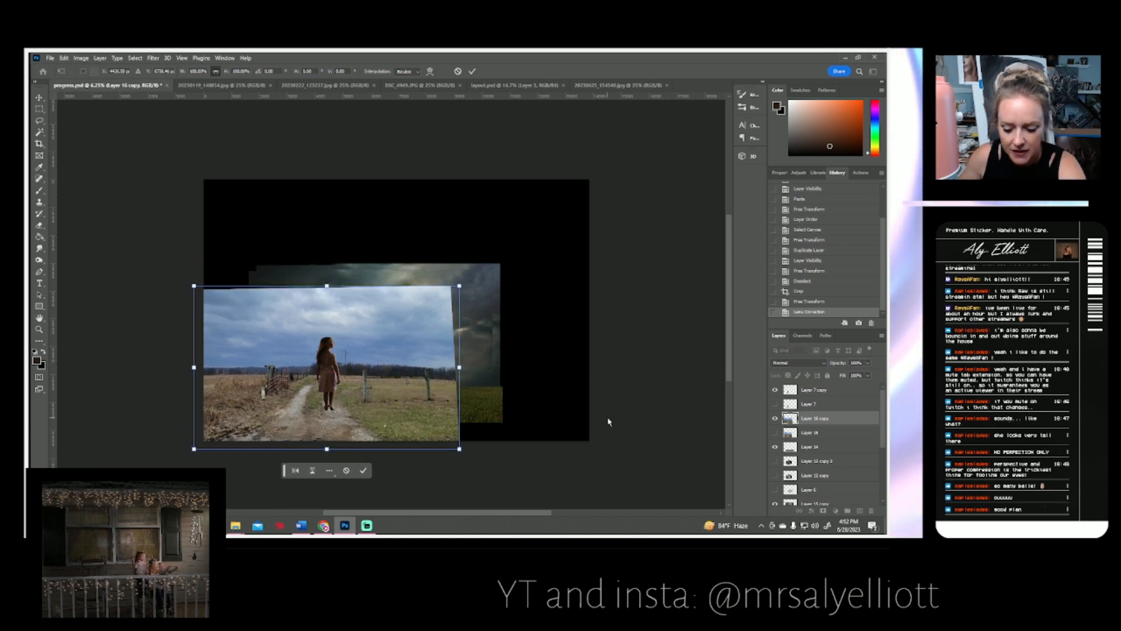
{"action": "key", "text": "Return"}
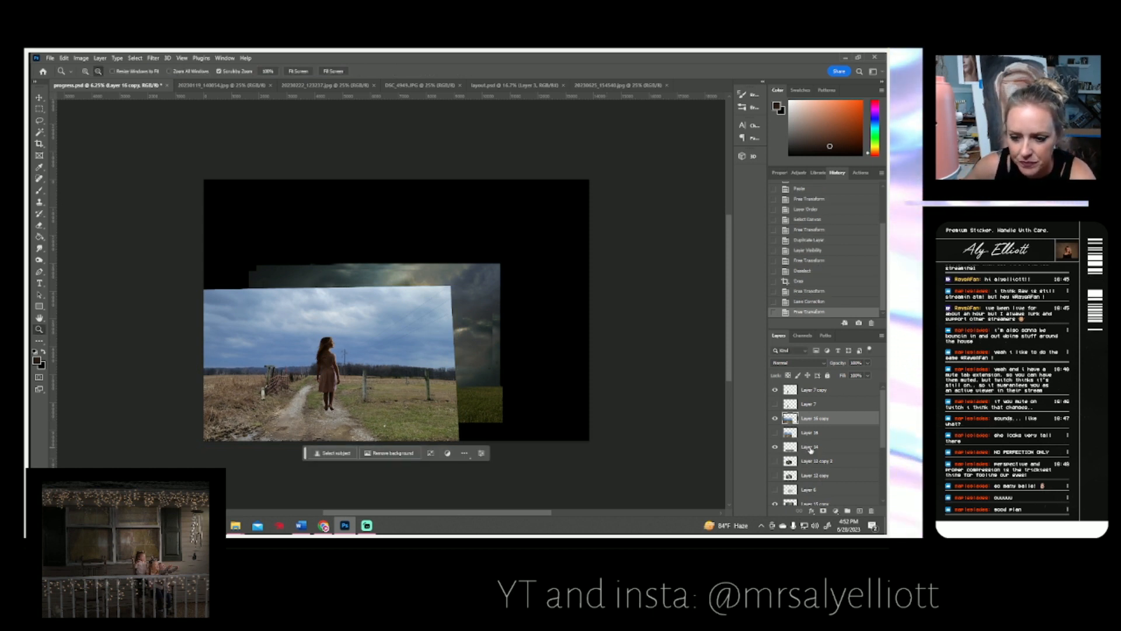
Raise the grass layer, Layer 14, above Layer 16 copy and move the grass to the canvas's lower-right corner.
{"action": "left_click", "coordinate": [810, 448]}
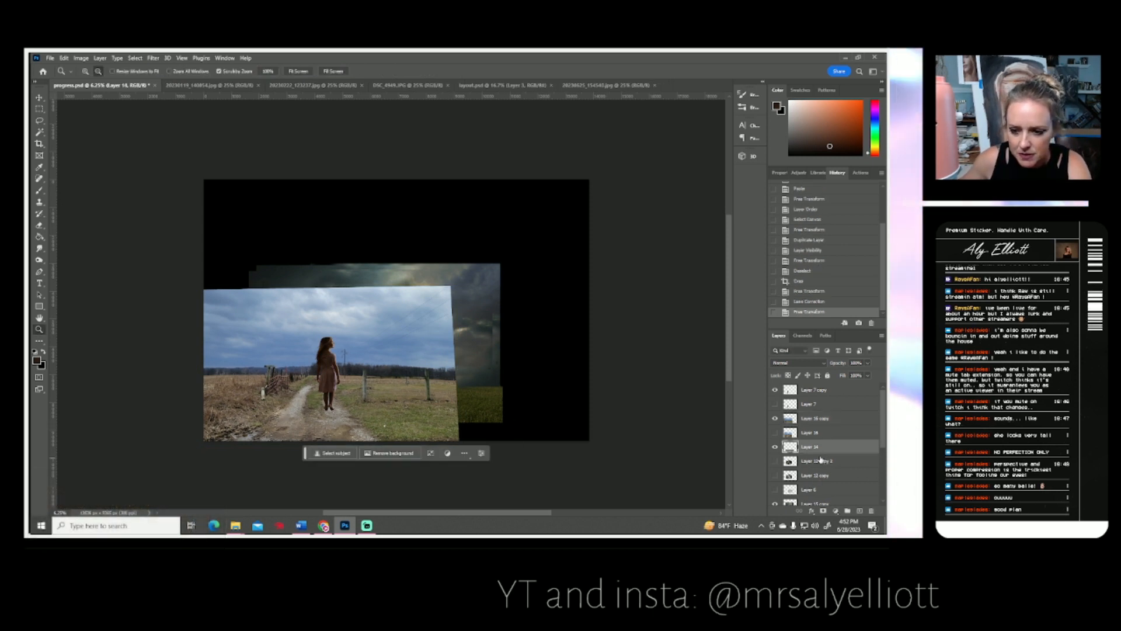
{"action": "left_click_drag", "start_coordinate": [819, 450], "coordinate": [808, 425]}
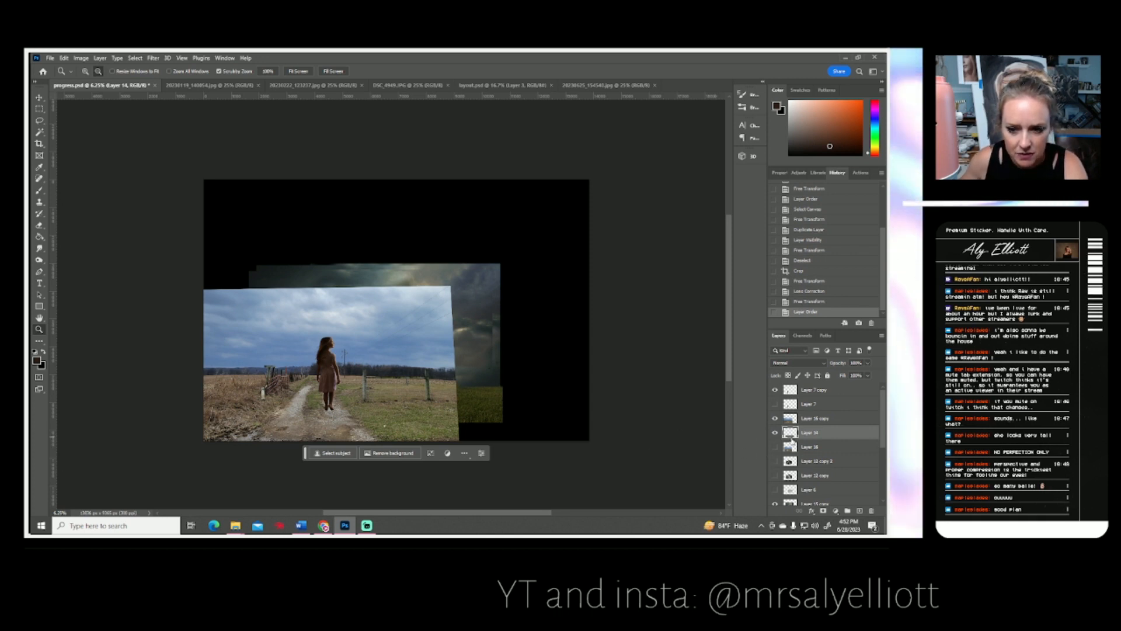
{"action": "left_click_drag", "start_coordinate": [790, 438], "coordinate": [807, 416]}
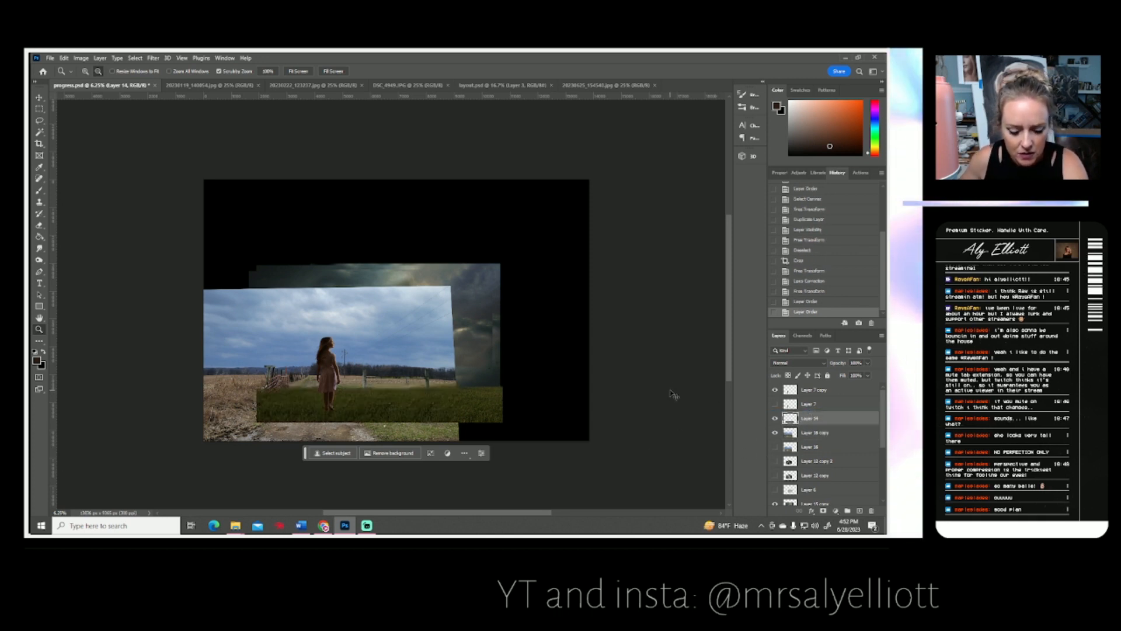
{"action": "key", "text": "ctrl+t"}
{"action": "left_click_drag", "start_coordinate": [476, 407], "coordinate": [609, 423]}
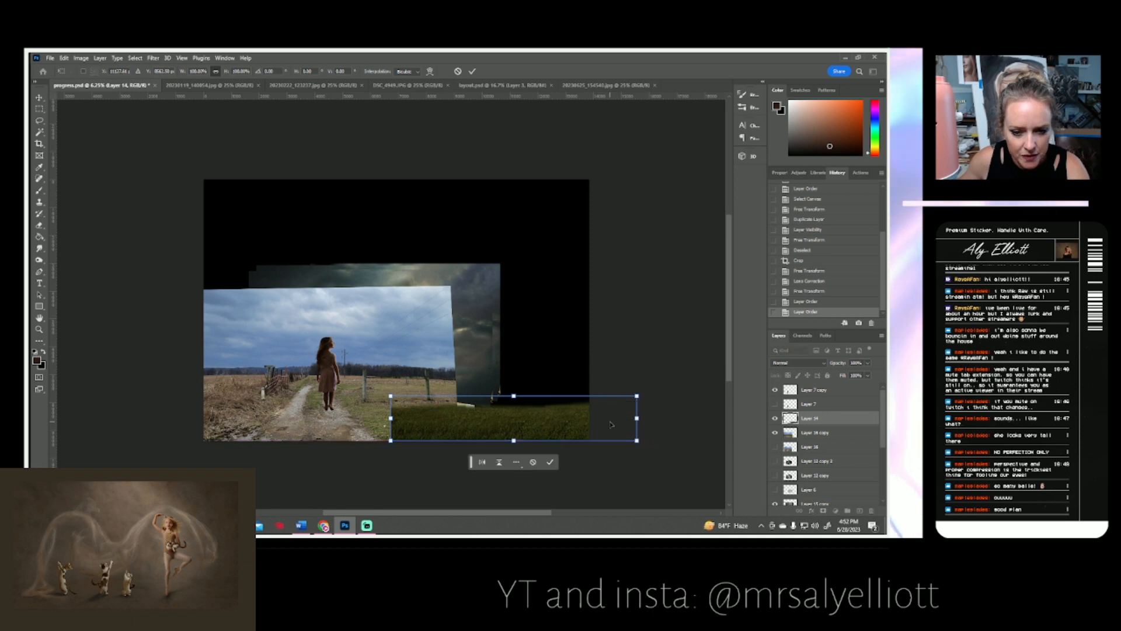
{"action": "key", "text": "Return"}
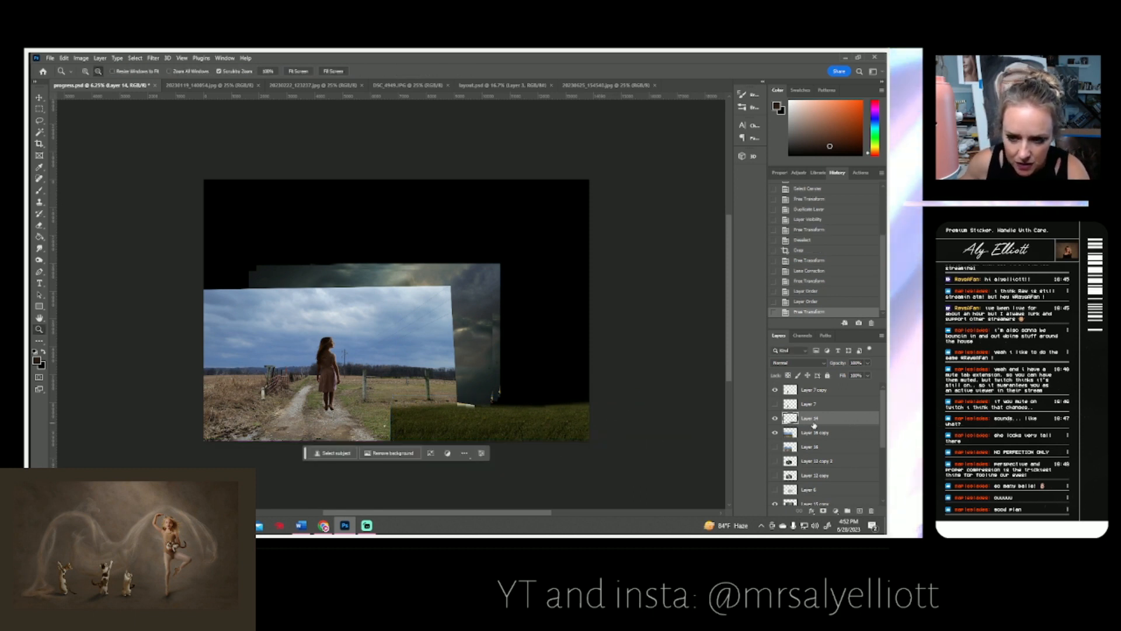
Duplicate the grass layer and offset the copy up and left so it extends the field to the right of the road.
{"action": "right_click", "coordinate": [813, 422]}
{"action": "left_click", "coordinate": [829, 107]}
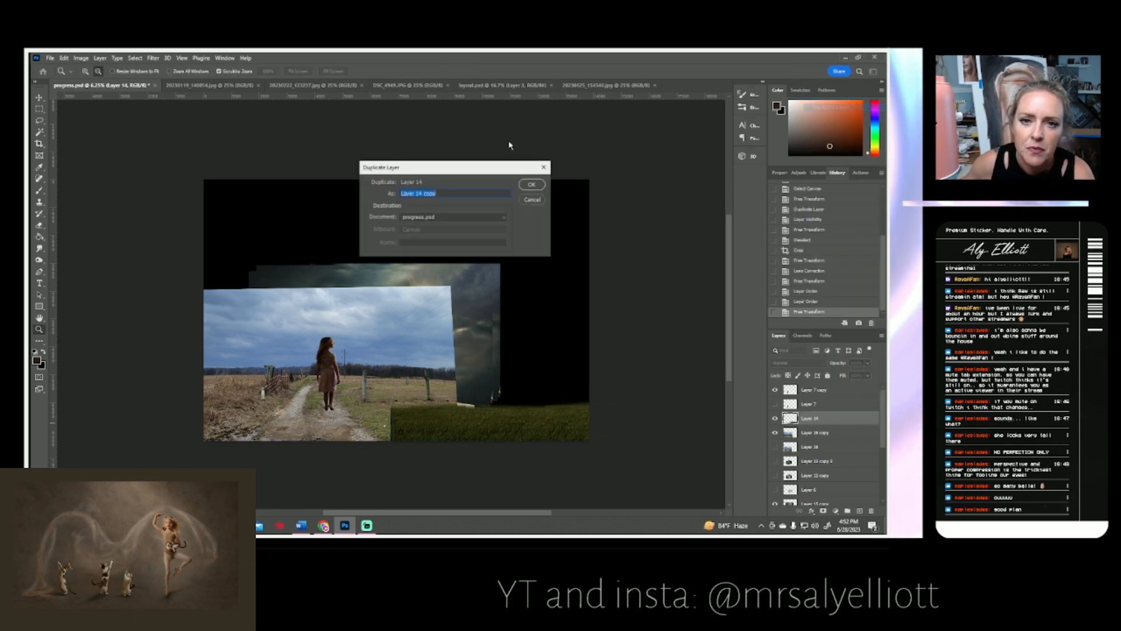
{"action": "left_click", "coordinate": [531, 185]}
{"action": "key", "text": "ctrl+t"}
{"action": "left_click_drag", "start_coordinate": [511, 425], "coordinate": [487, 406]}
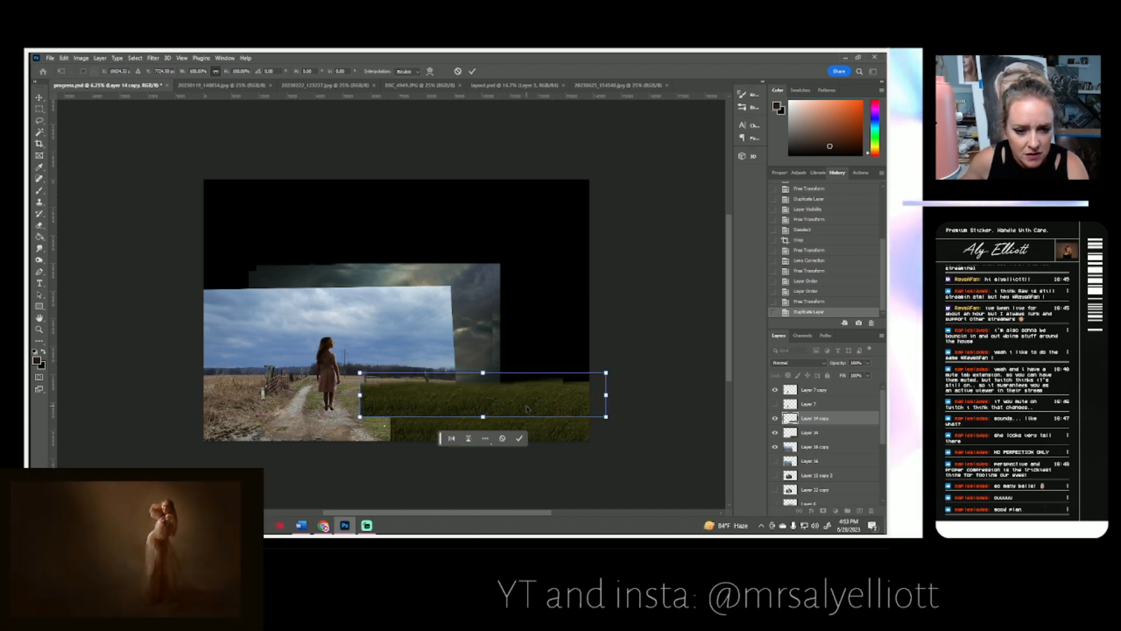
{"action": "key", "text": "Return"}
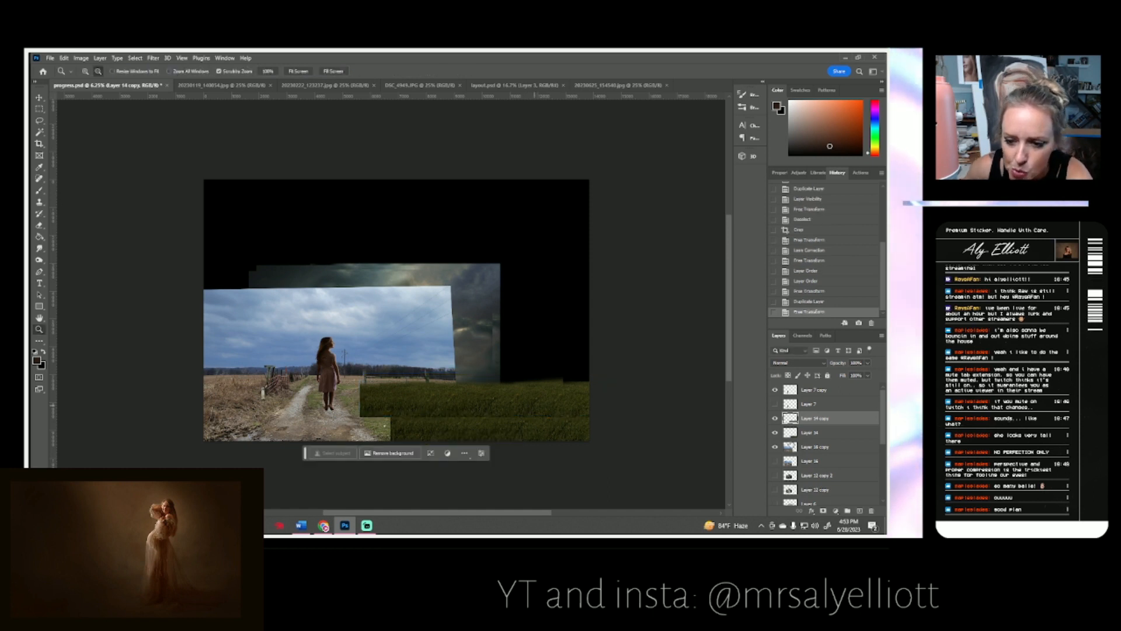
Duplicate the corrected road layer, Layer 16 copy, within the same document.
{"action": "right_click", "coordinate": [812, 445]}
{"action": "left_click", "coordinate": [833, 130]}
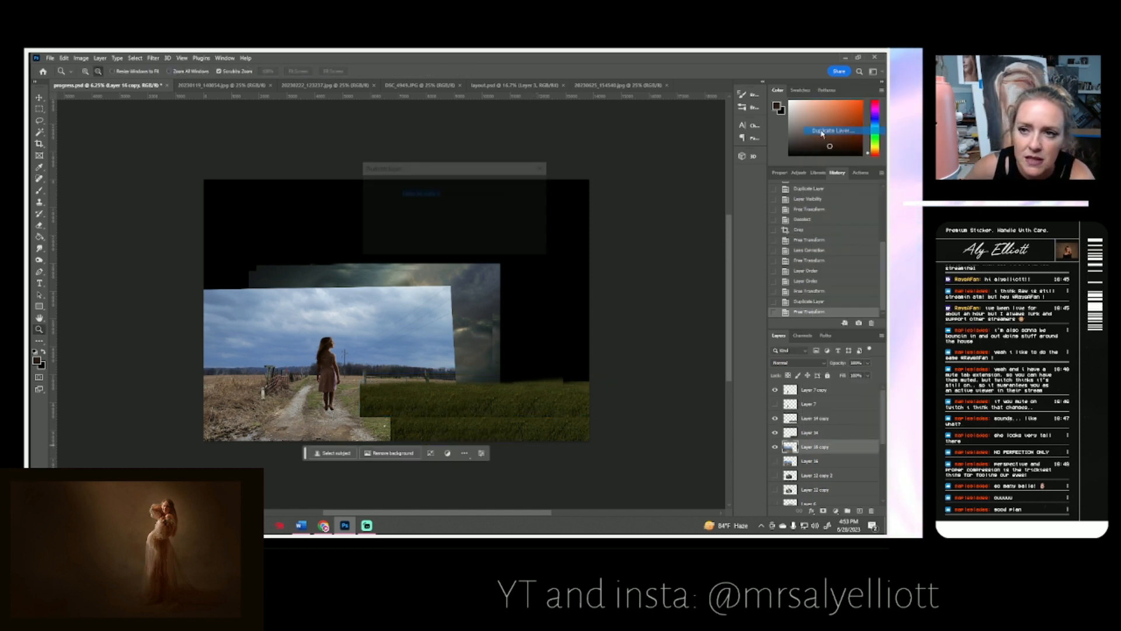
{"action": "left_click", "coordinate": [530, 185]}
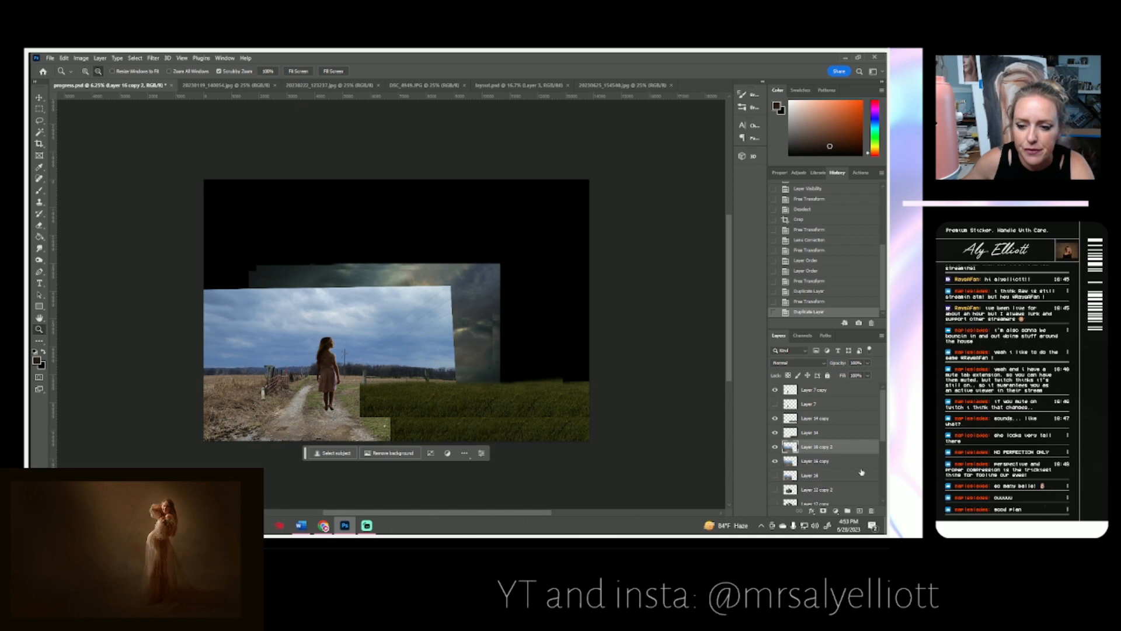
Run the saved Indoor Basics action on the new road copy.
{"action": "left_click", "coordinate": [81, 59]}
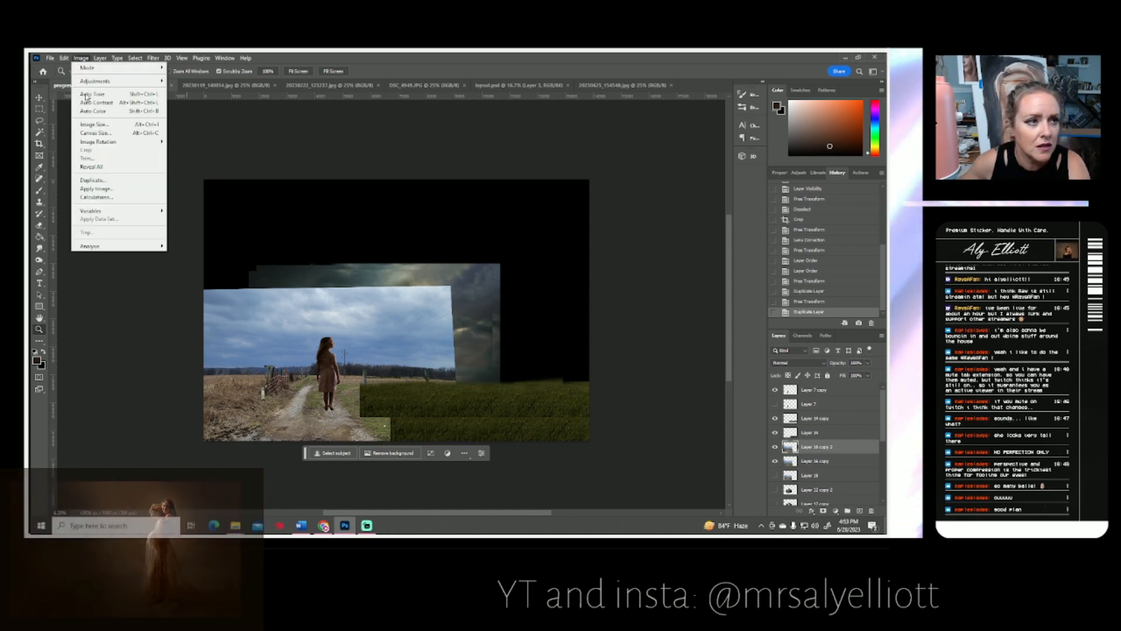
{"action": "mouse_move", "coordinate": [167, 58]}
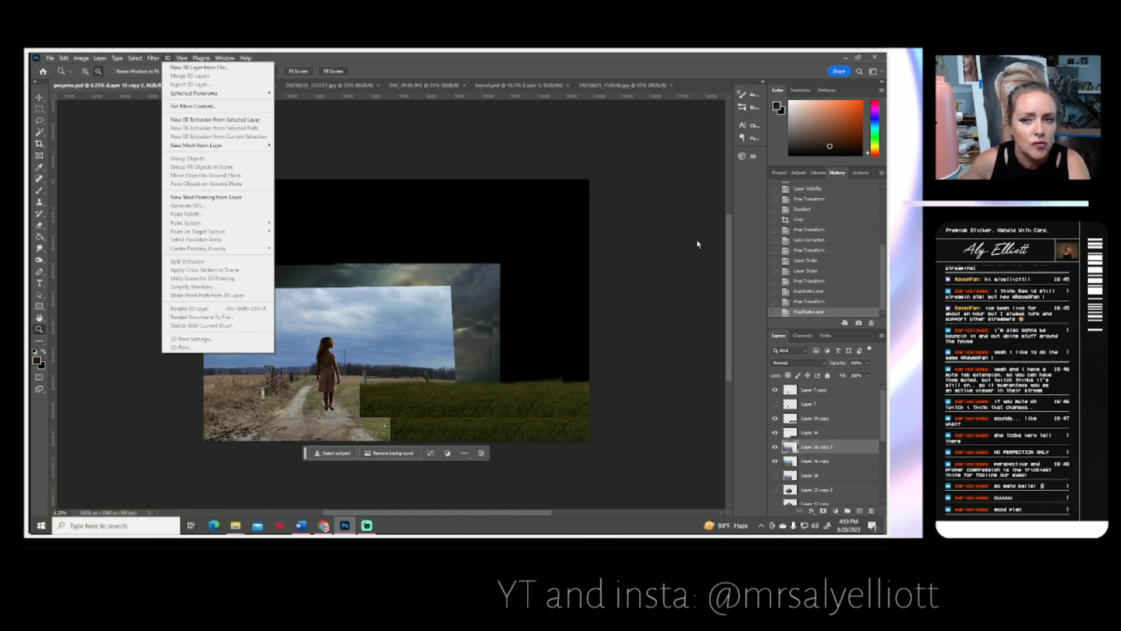
{"action": "left_click", "coordinate": [860, 172]}
{"action": "scroll", "coordinate": [809, 308], "scroll_direction": "down", "scroll_amount": 3}
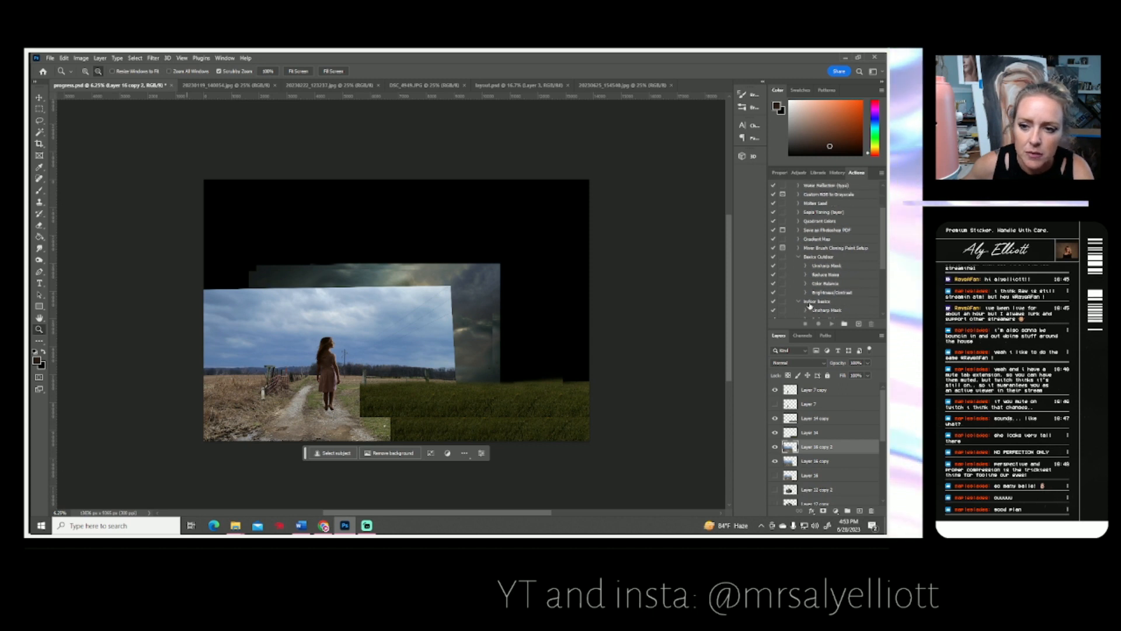
{"action": "scroll", "coordinate": [811, 239], "scroll_direction": "down", "scroll_amount": 1}
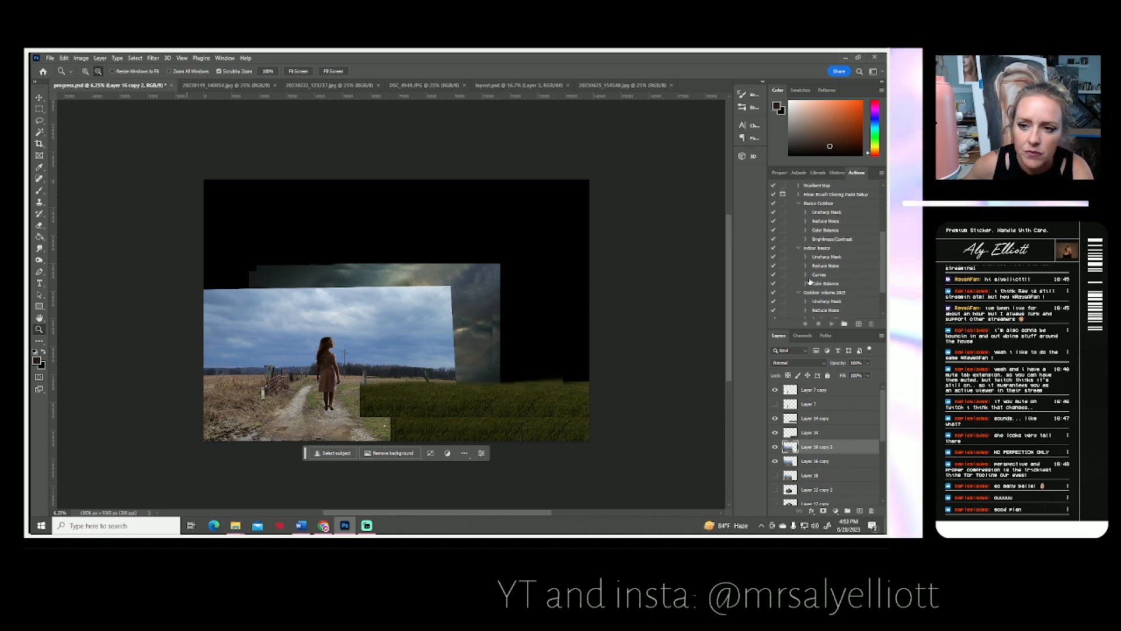
{"action": "left_click", "coordinate": [807, 249]}
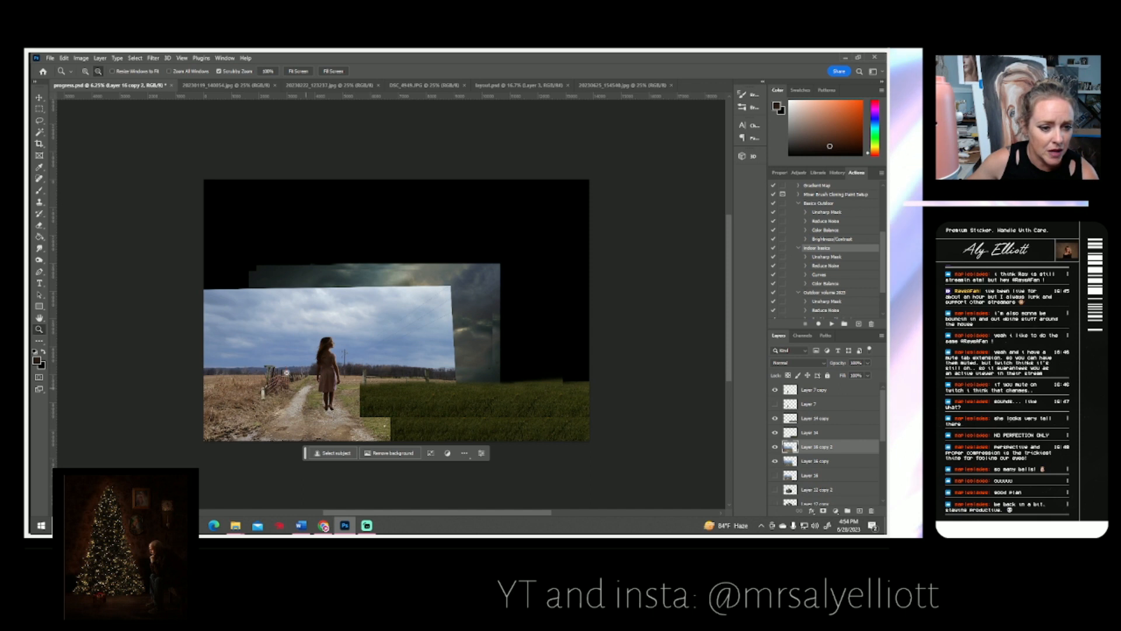
Darken the new road copy with Brightness/Contrast, lowering brightness to about -70 and raising contrast to about 35.
{"action": "left_click", "coordinate": [81, 59]}
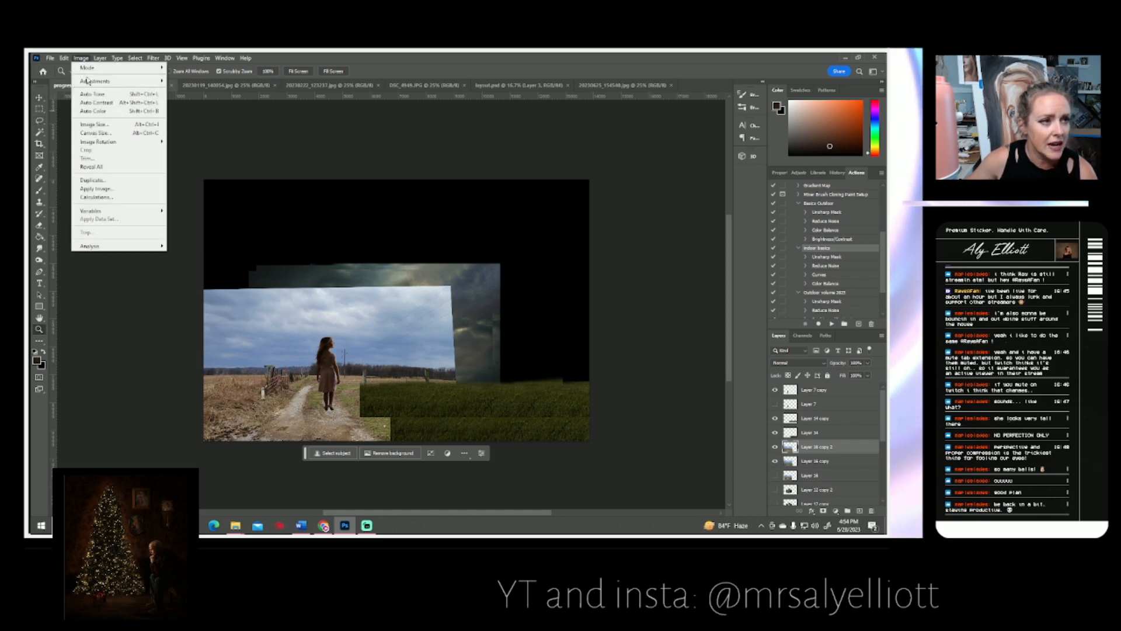
{"action": "mouse_move", "coordinate": [88, 82]}
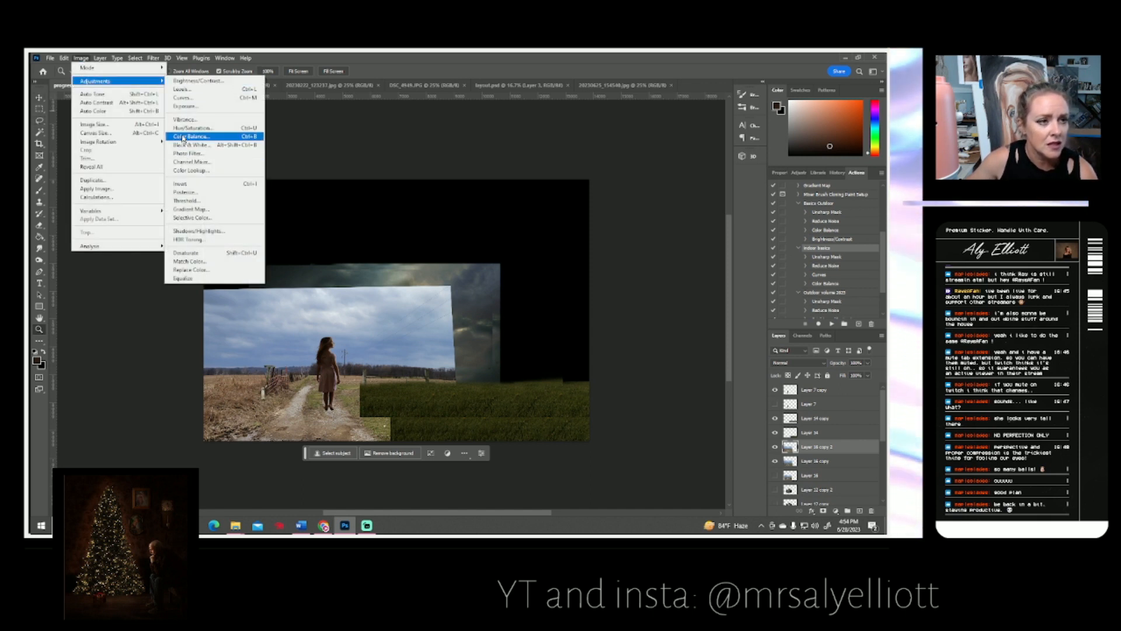
{"action": "left_click", "coordinate": [237, 81]}
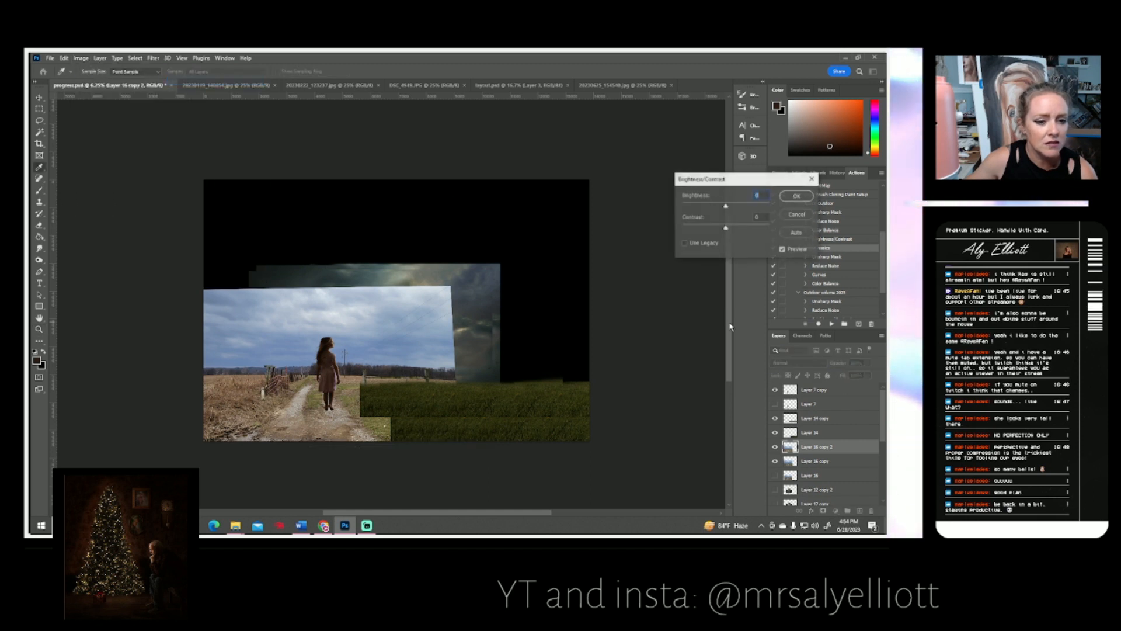
{"action": "left_click_drag", "start_coordinate": [726, 207], "coordinate": [734, 231]}
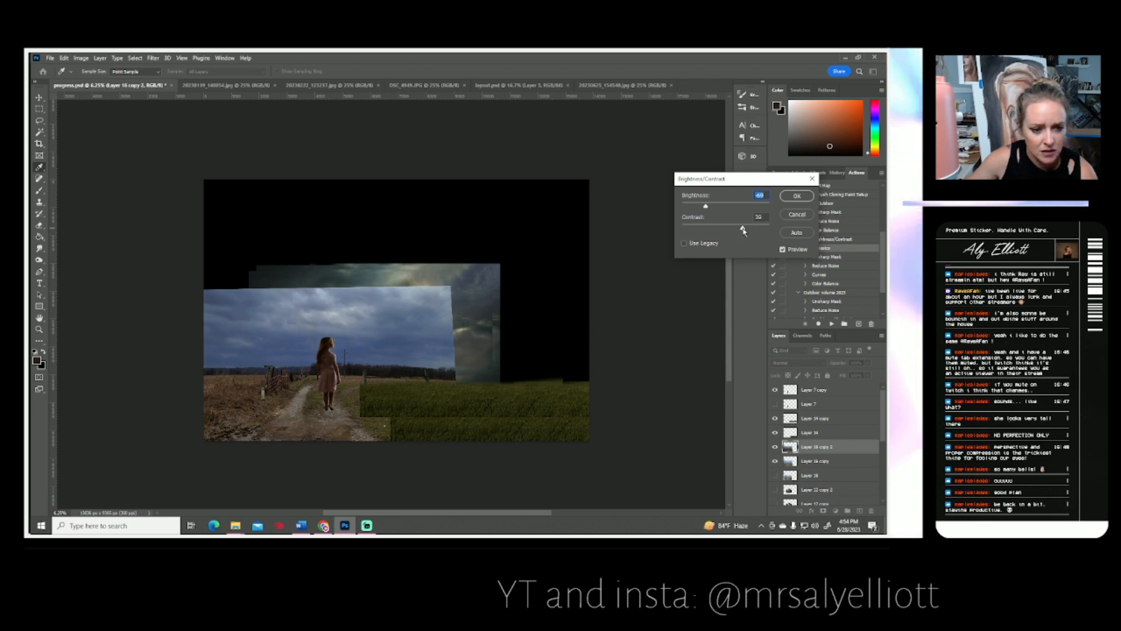
{"action": "left_click", "coordinate": [797, 196]}
{"action": "key", "text": "z"}
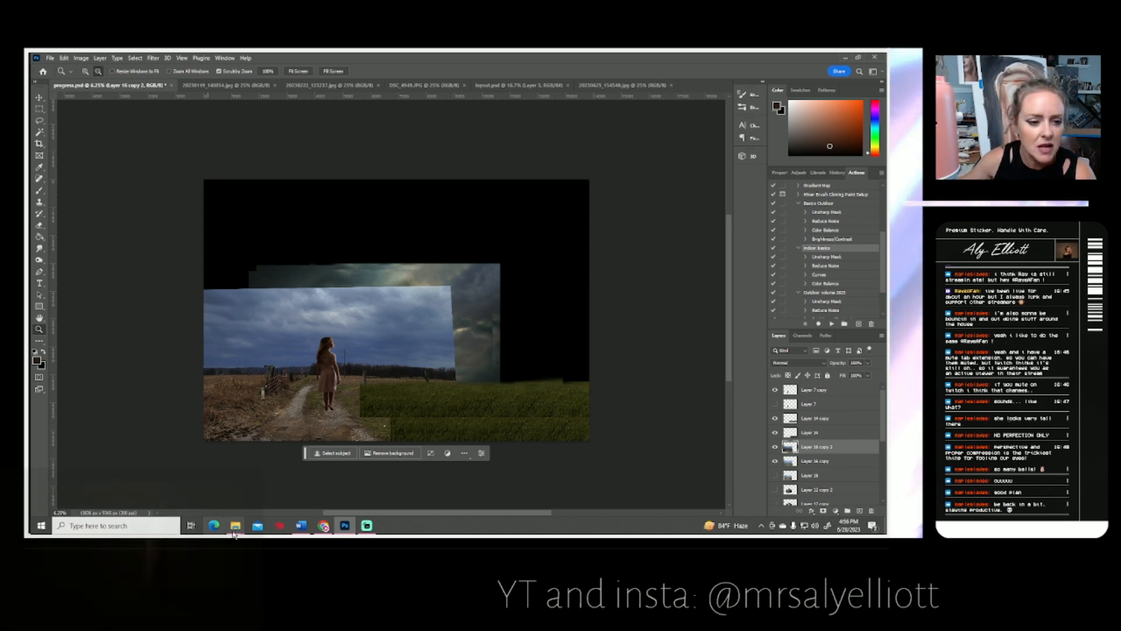
Apply Color Balance to the darkened road copy, shifting its blue cast toward warmer, more yellow tones.
{"action": "left_click", "coordinate": [81, 58]}
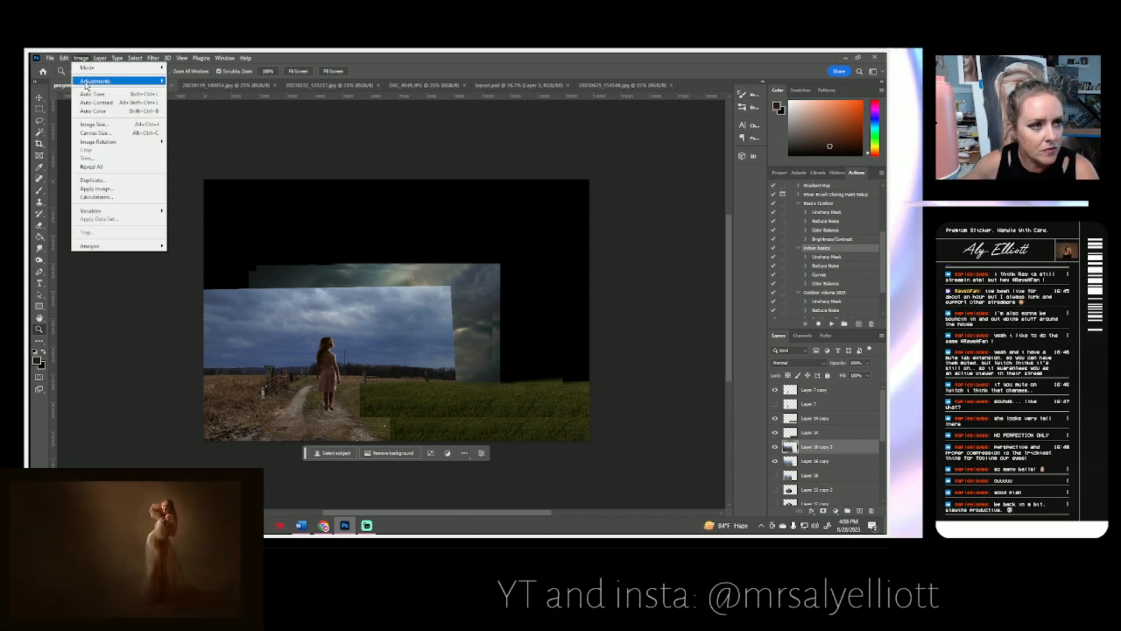
{"action": "mouse_move", "coordinate": [96, 80]}
{"action": "left_click", "coordinate": [216, 137]}
{"action": "left_click_drag", "start_coordinate": [734, 205], "coordinate": [723, 231]}
{"action": "left_click", "coordinate": [830, 186]}
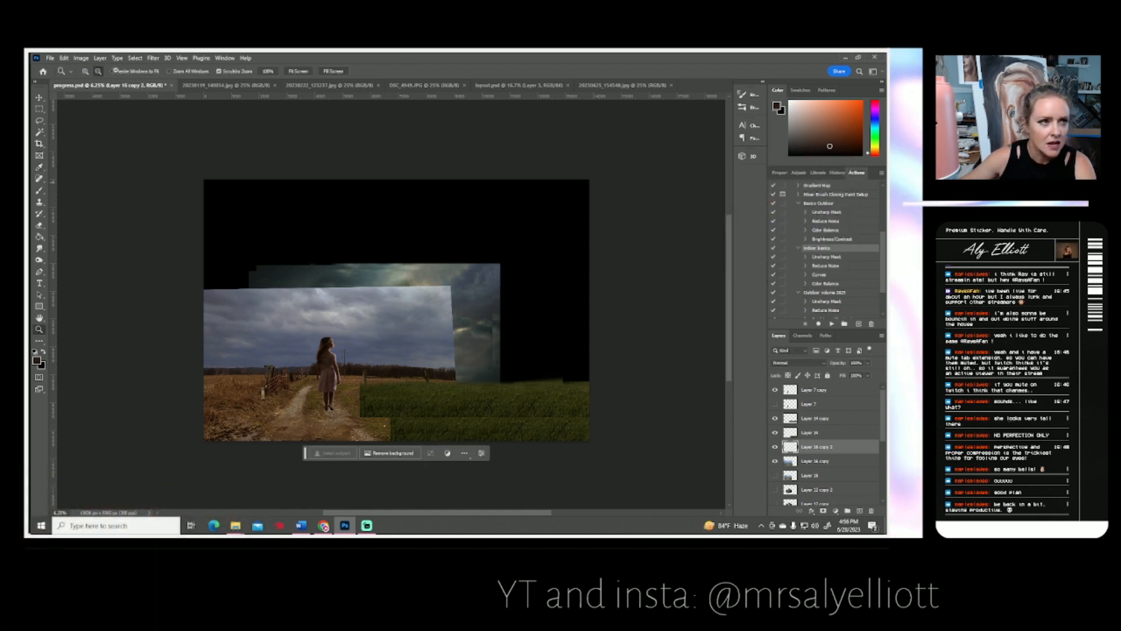
Darken Layer 16 copy 2 again with Brightness/Contrast, setting brightness to -32 and contrast to 20.
{"action": "left_click", "coordinate": [81, 58]}
{"action": "mouse_move", "coordinate": [90, 82]}
{"action": "left_click", "coordinate": [216, 80]}
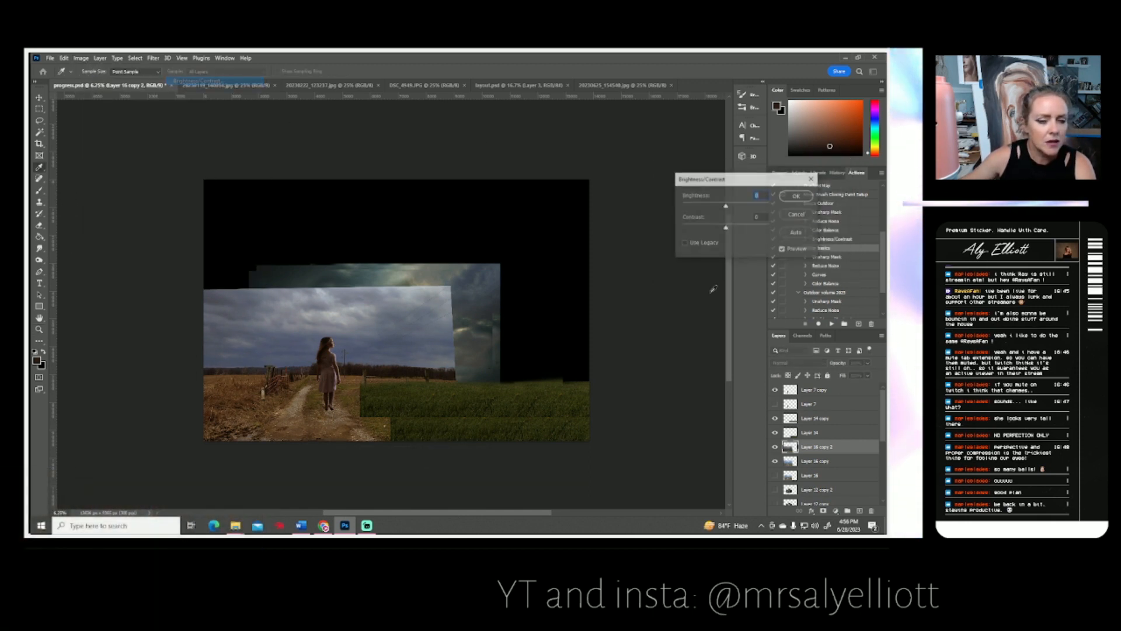
{"action": "left_click_drag", "start_coordinate": [725, 208], "coordinate": [734, 231]}
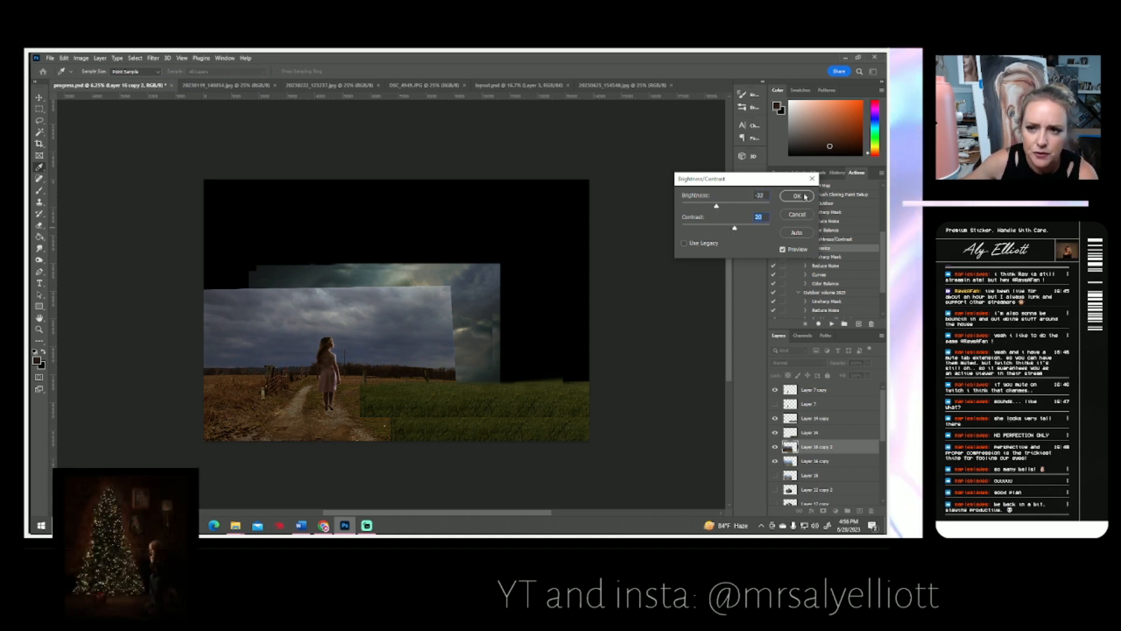
{"action": "left_click", "coordinate": [803, 215]}
{"action": "key", "text": "z"}
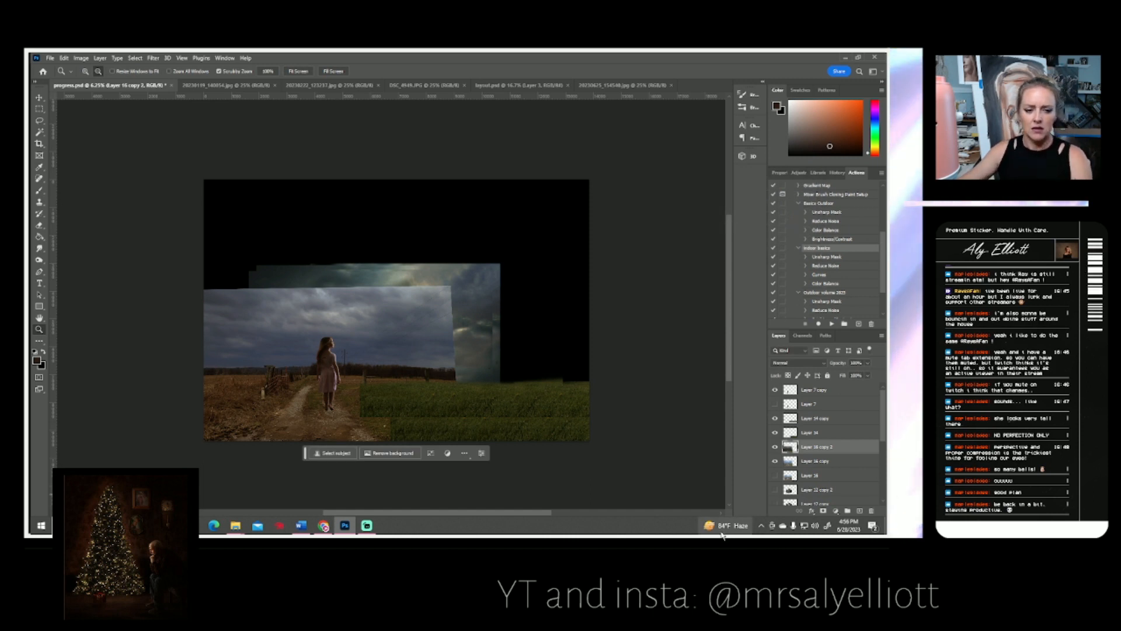
{"action": "left_click", "coordinate": [728, 536]}
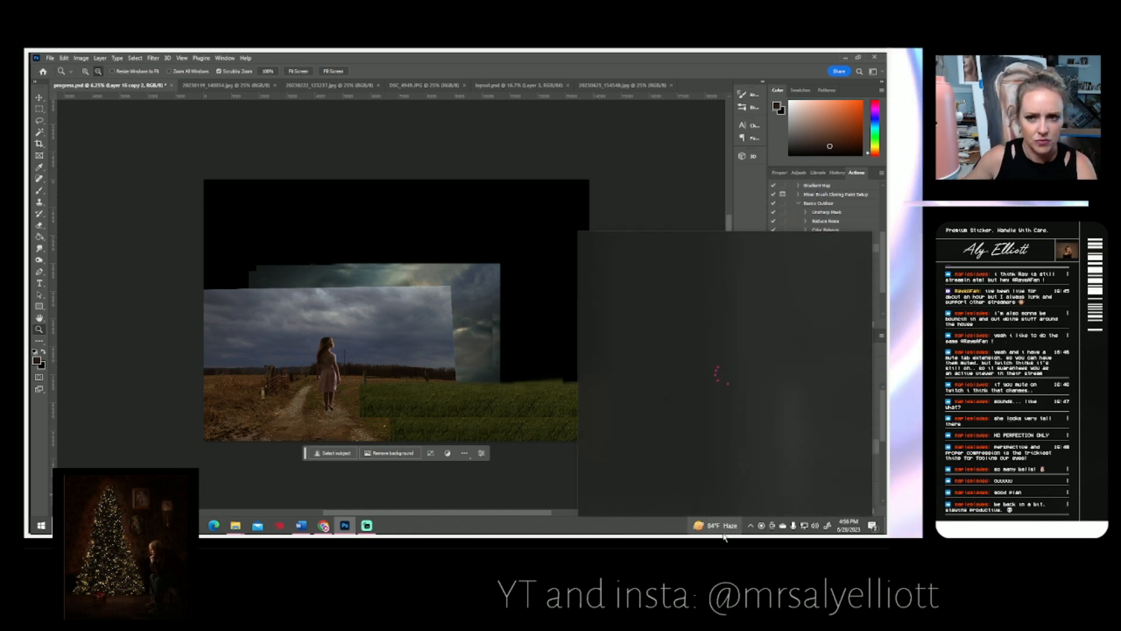
Erase the hard inner edge of the grass on Layer 14 copy beside the road with an enlarged soft round eraser.
{"action": "left_click", "coordinate": [667, 196], "text": "alt"}
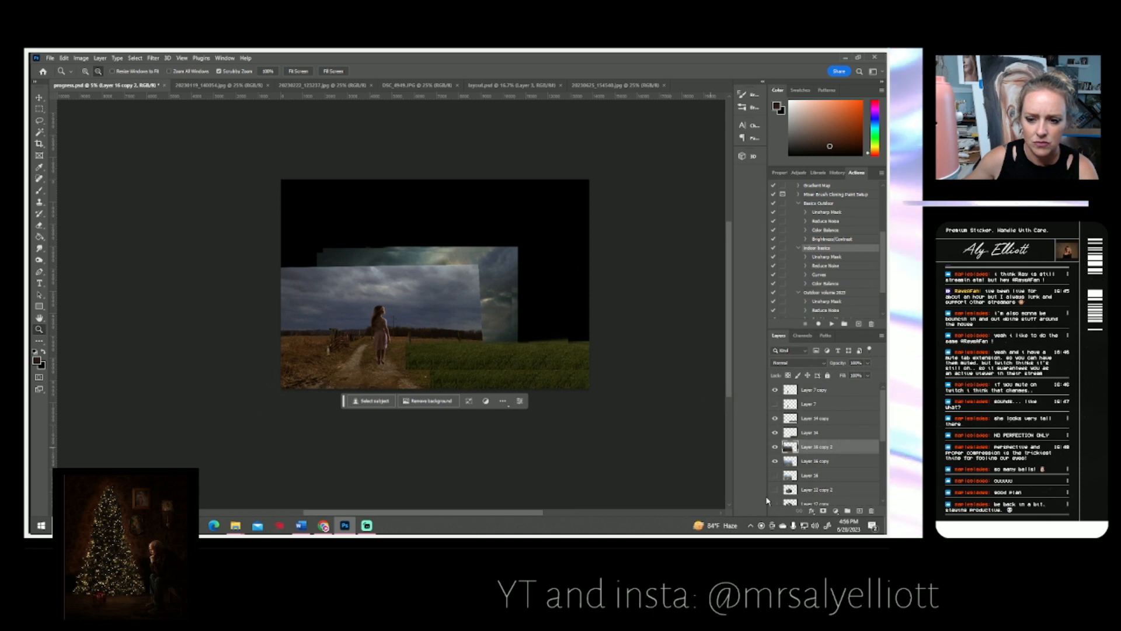
{"action": "left_click", "coordinate": [814, 418]}
{"action": "left_click", "coordinate": [39, 228]}
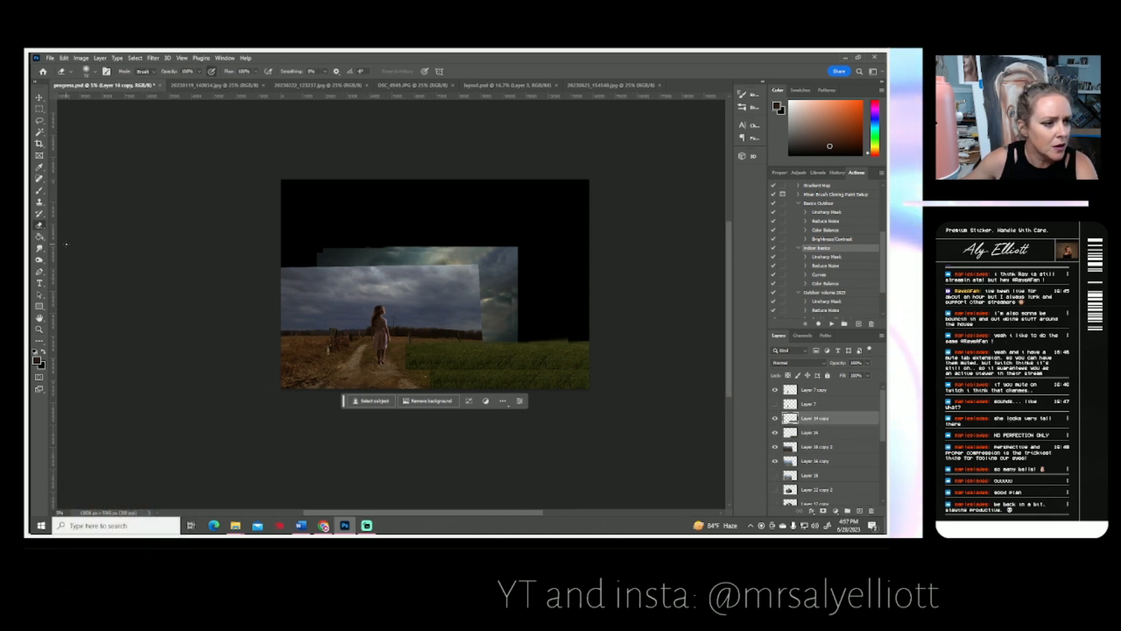
{"action": "left_click", "coordinate": [93, 72]}
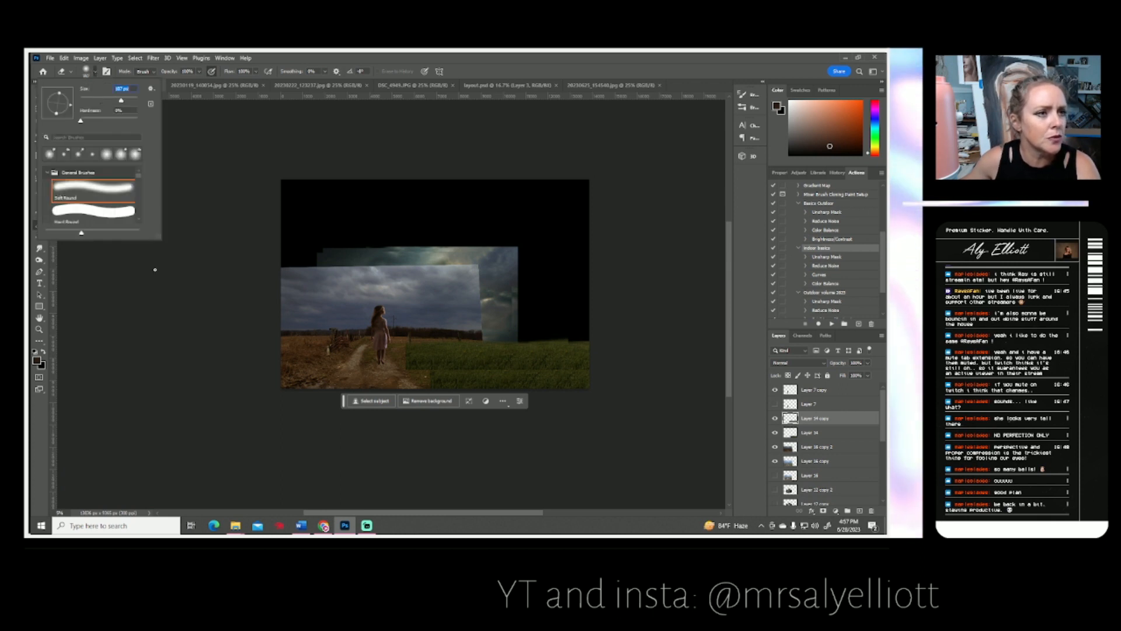
{"action": "left_click", "coordinate": [130, 101]}
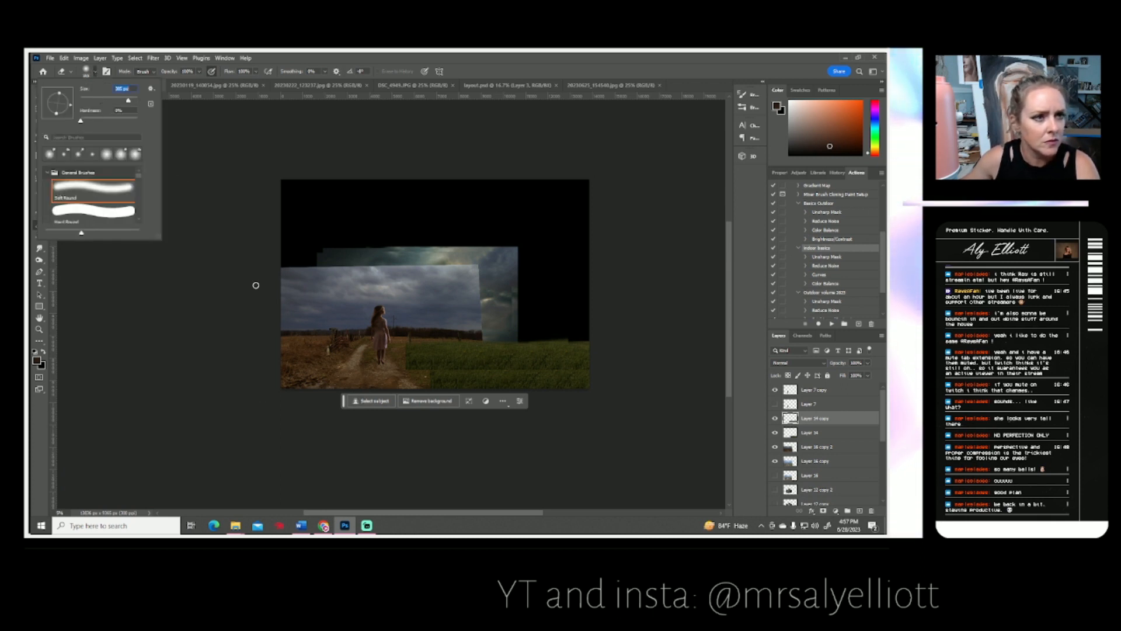
{"action": "left_click", "coordinate": [406, 358]}
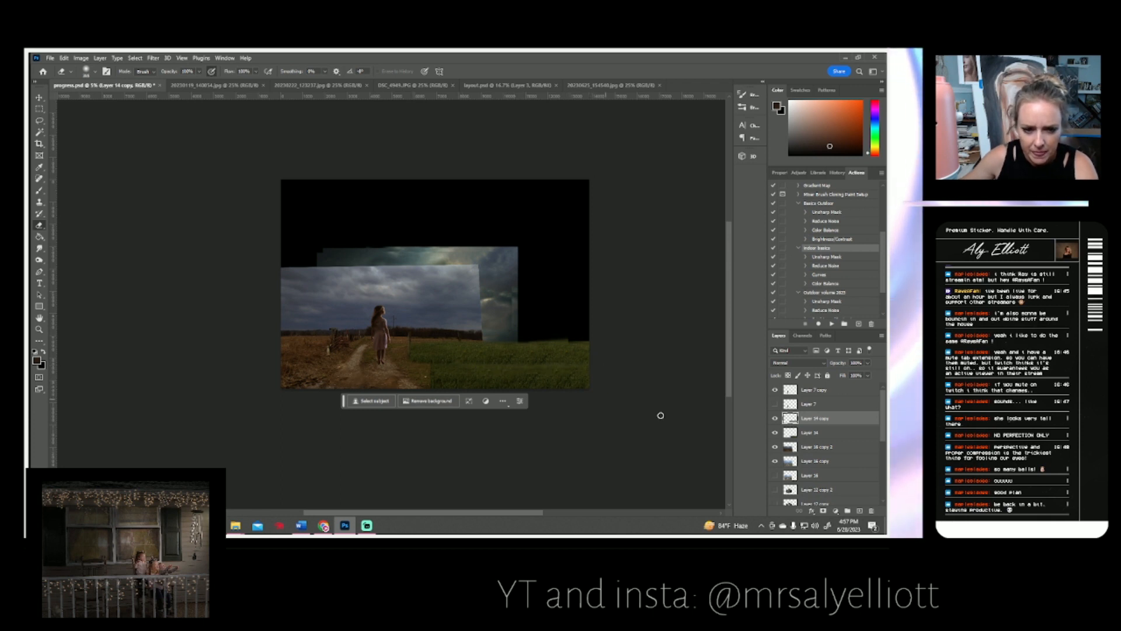
Soften the inner edge of the grass on Layer 14 with a much larger soft round eraser.
{"action": "key", "text": "alt+bracketleft"}
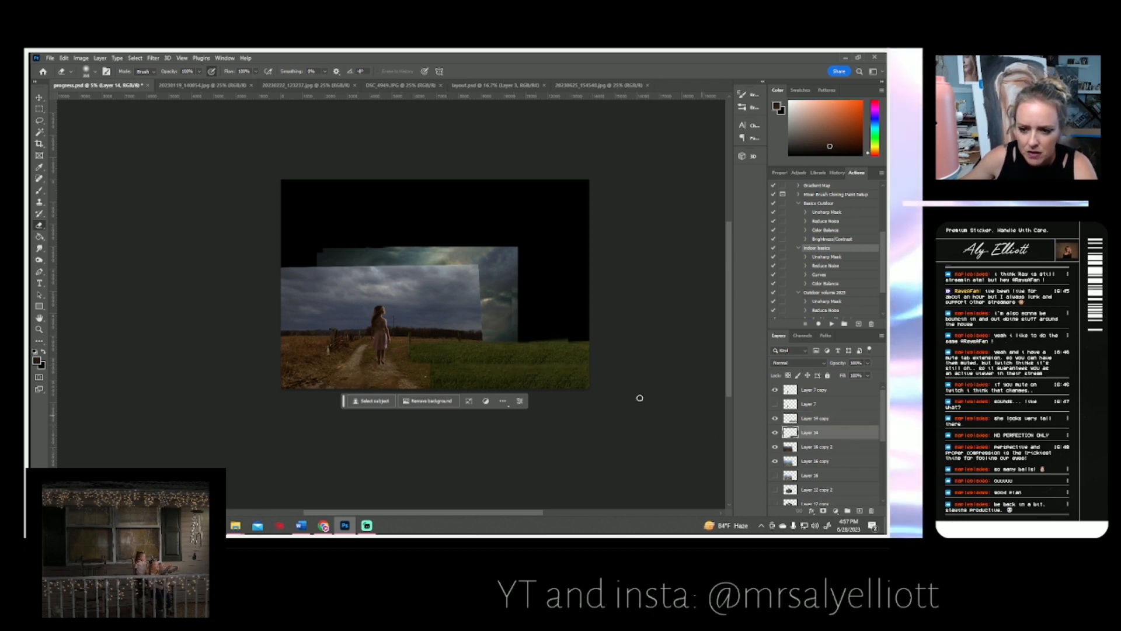
{"action": "left_click", "coordinate": [93, 72]}
{"action": "left_click", "coordinate": [136, 102]}
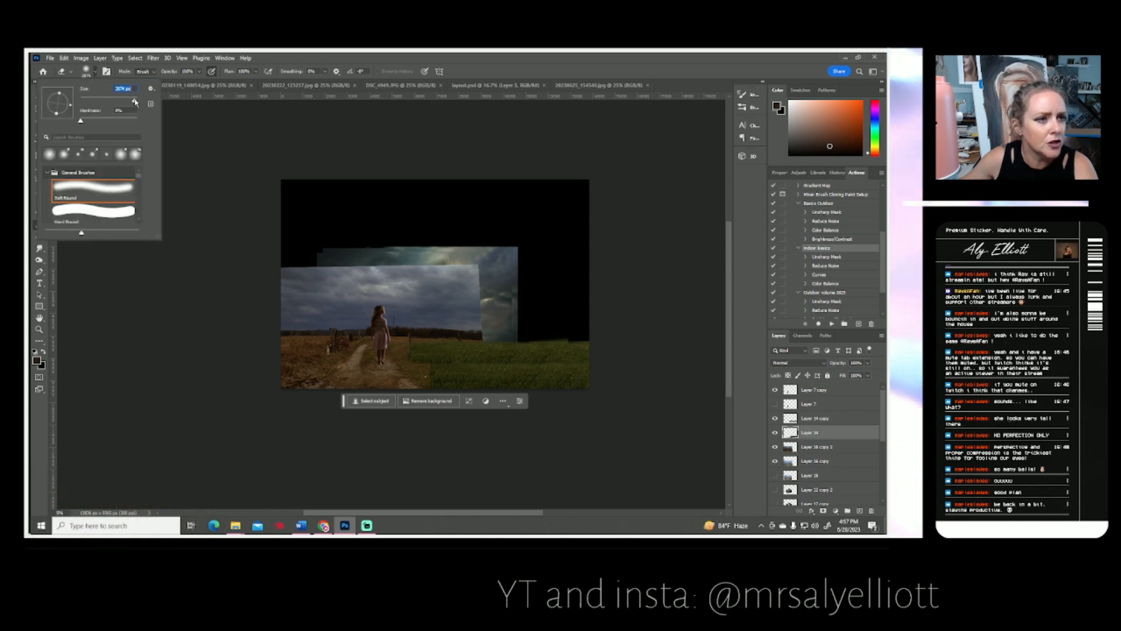
{"action": "left_click", "coordinate": [413, 380]}
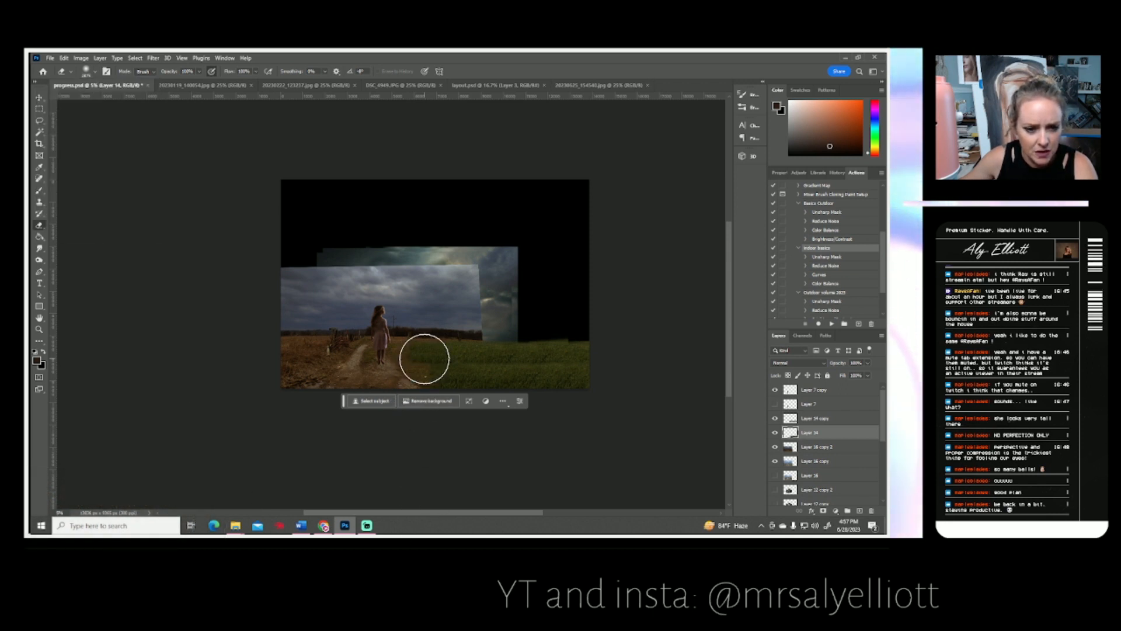
Erase along the lower edge of the Layer 14 copy grass with a smaller soft round eraser to blend its seam.
{"action": "left_click", "coordinate": [809, 419]}
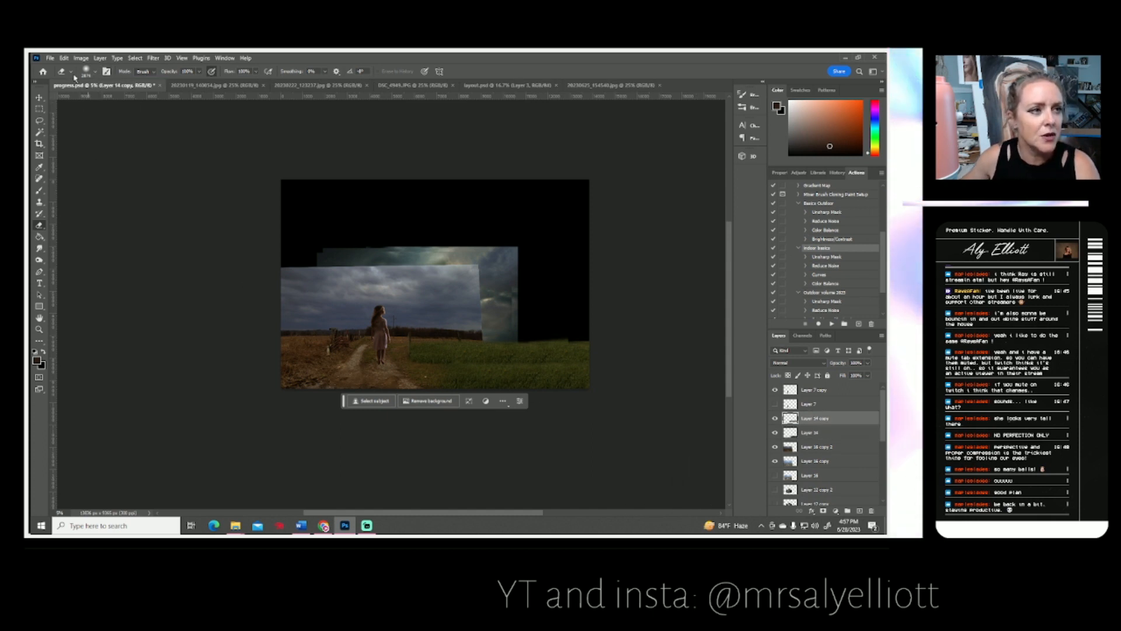
{"action": "left_click", "coordinate": [95, 73]}
{"action": "left_click_drag", "start_coordinate": [133, 102], "coordinate": [129, 102]}
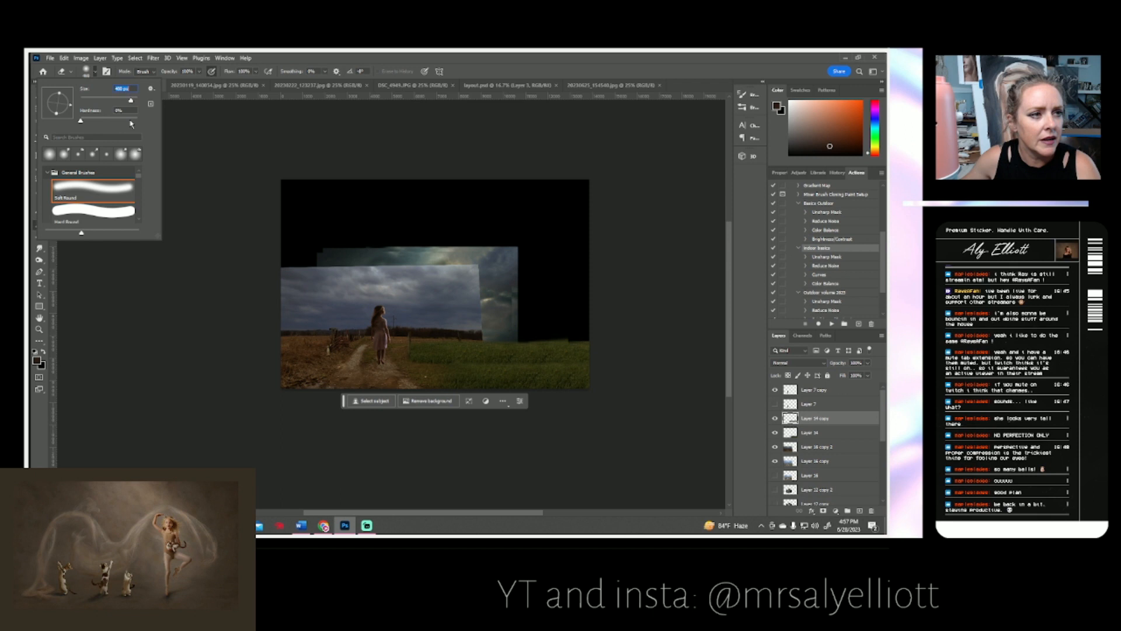
{"action": "left_click_drag", "start_coordinate": [415, 363], "coordinate": [507, 365]}
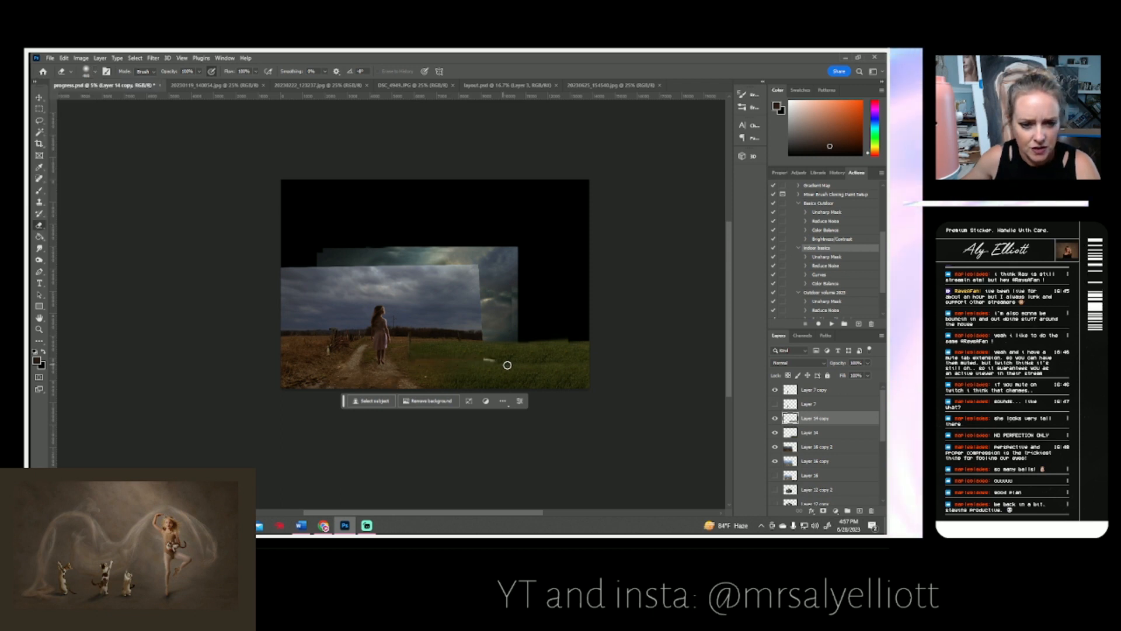
{"action": "left_click_drag", "start_coordinate": [608, 365], "coordinate": [544, 368]}
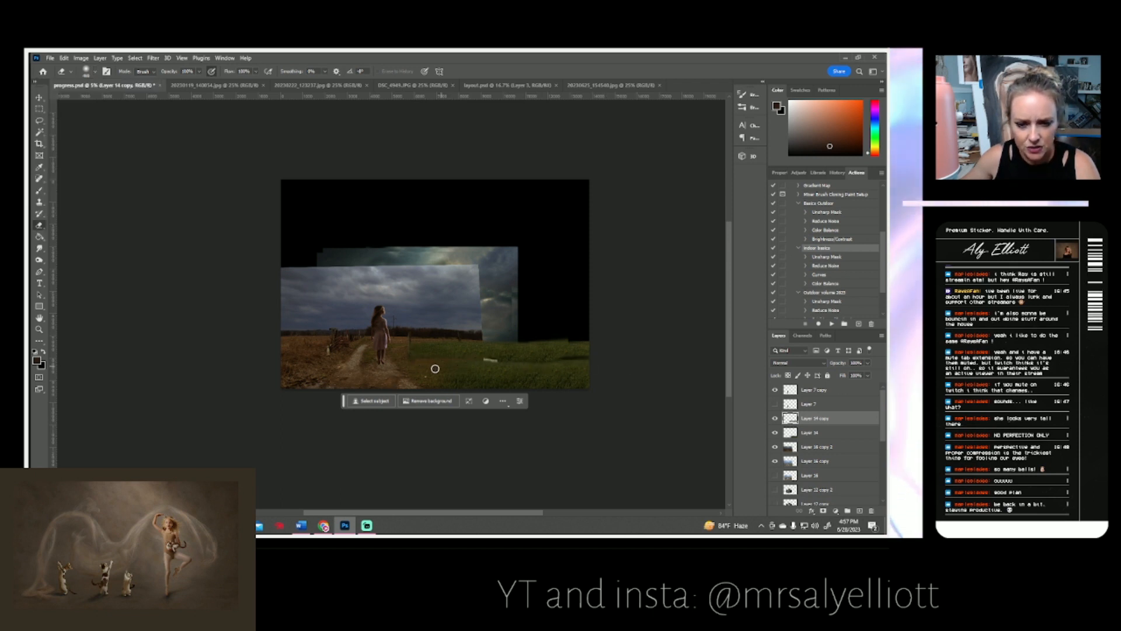
Shift the Layer 14 copy grass down and to the right with Free Transform, and compare the scene with and without it.
{"action": "key", "text": "ctrl+t"}
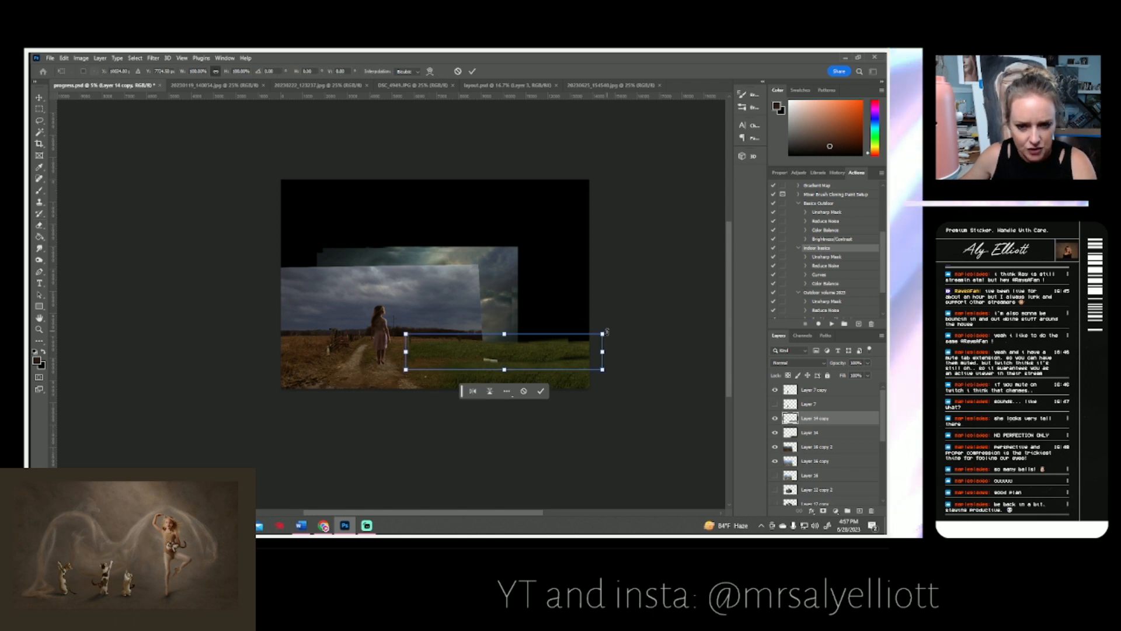
{"action": "left_click_drag", "start_coordinate": [602, 334], "coordinate": [591, 365]}
{"action": "key", "text": "Return"}
{"action": "key", "text": "e"}
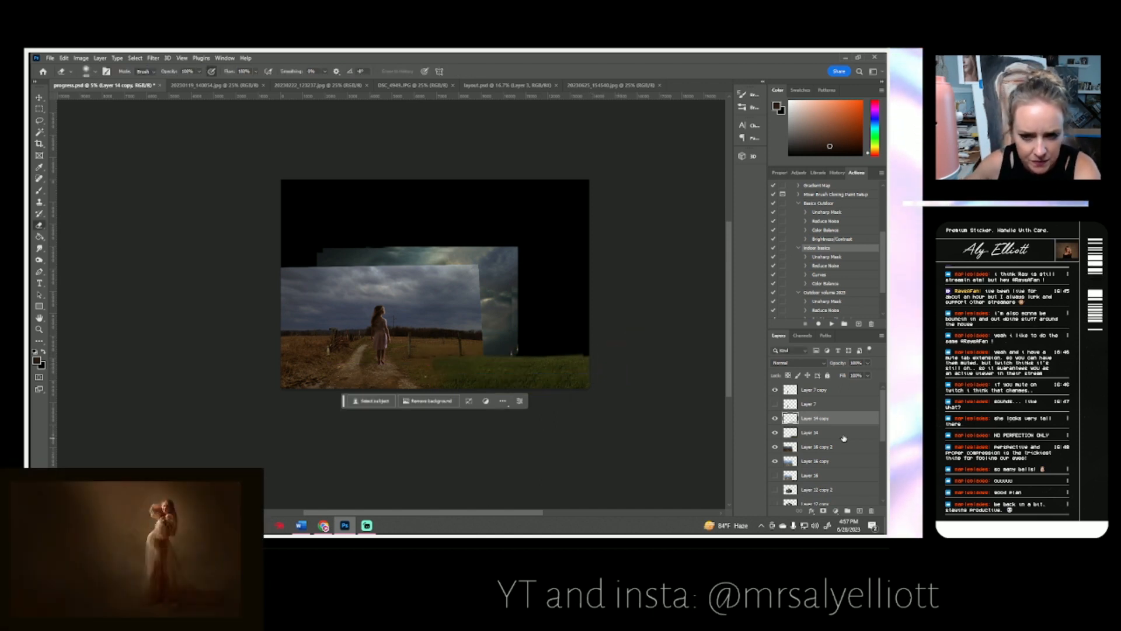
{"action": "left_click", "coordinate": [776, 419]}
{"action": "left_click", "coordinate": [775, 419]}
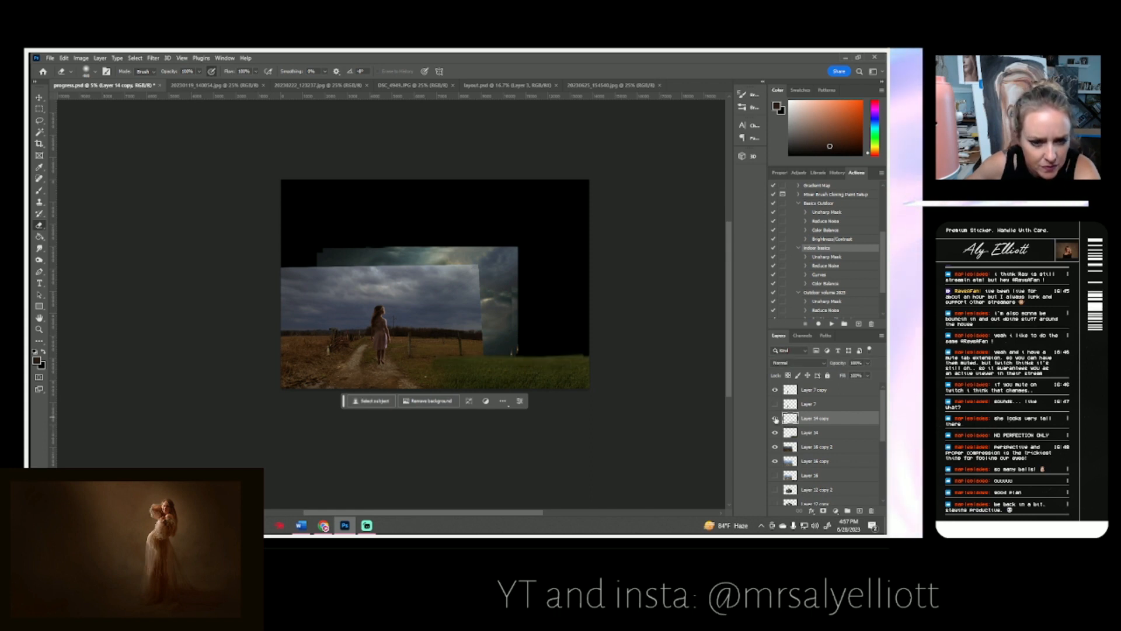
Merge the two grass layers, Layer 14 copy and Layer 14, into one layer.
{"action": "left_click", "coordinate": [813, 435], "text": "shift"}
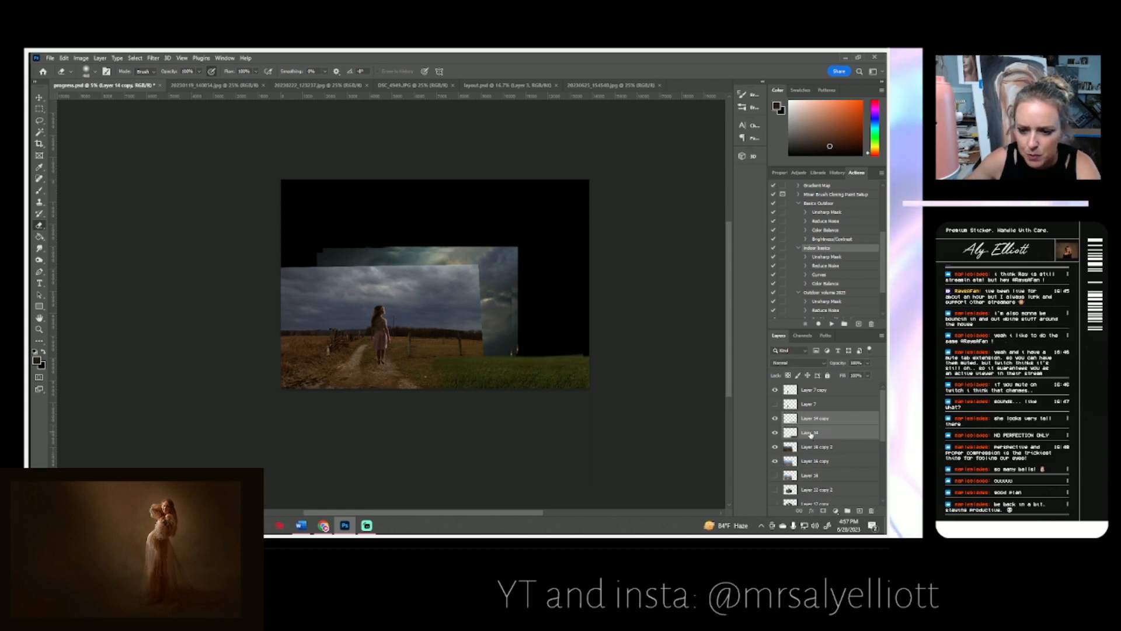
{"action": "right_click", "coordinate": [813, 435]}
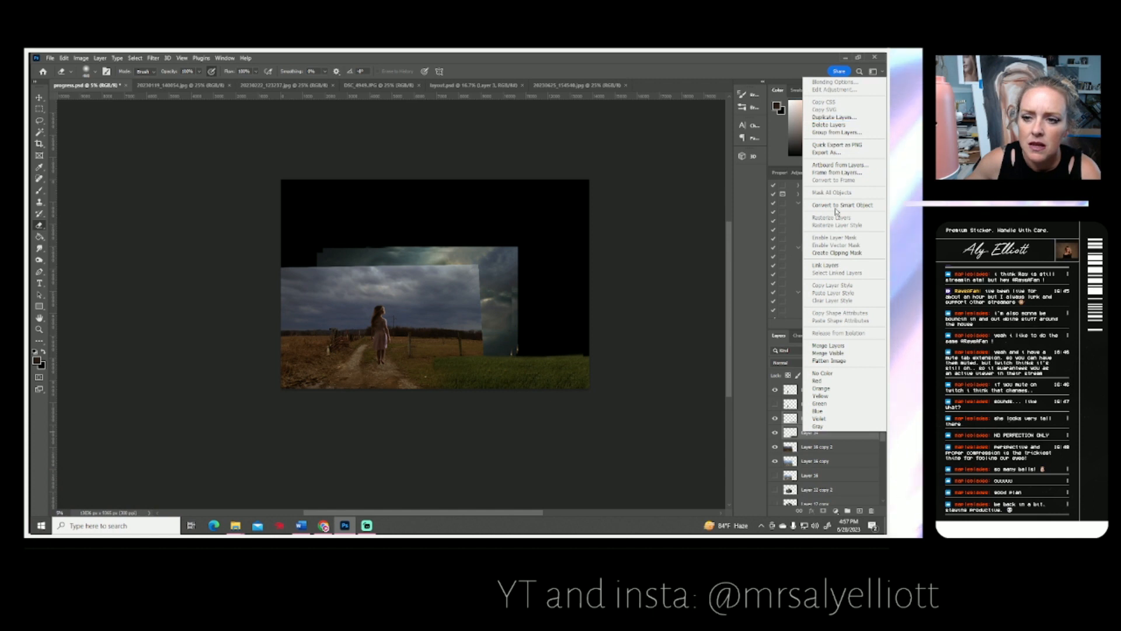
{"action": "left_click", "coordinate": [828, 346]}
Duplicate the merged grass layer, Layer 14 copy, within the same document.
{"action": "right_click", "coordinate": [804, 418]}
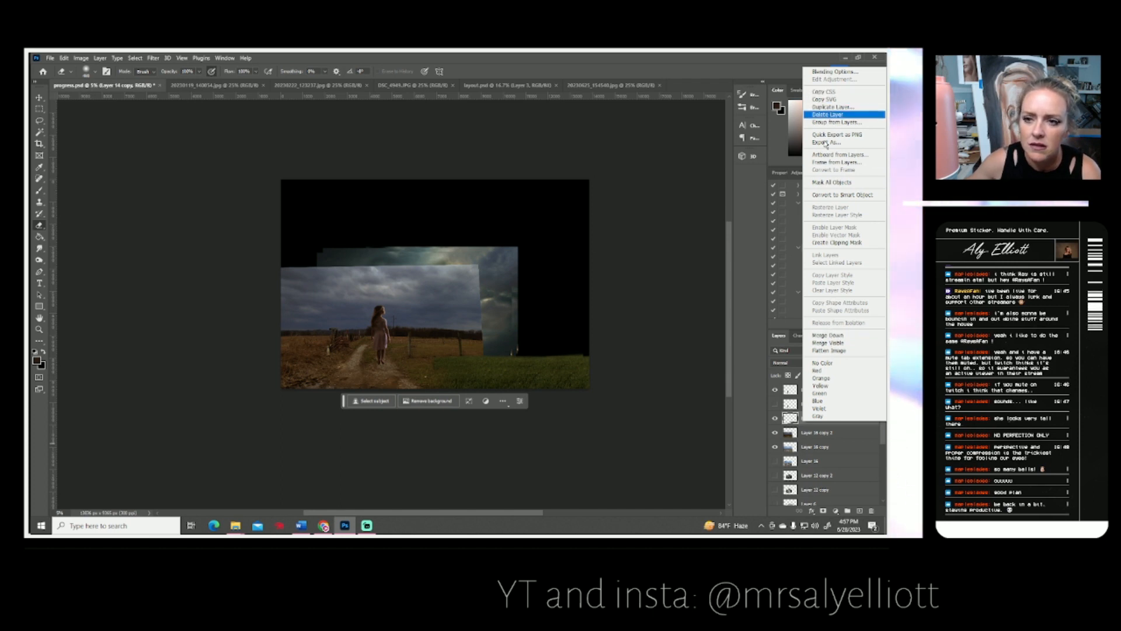
{"action": "left_click", "coordinate": [799, 420]}
{"action": "right_click", "coordinate": [808, 418]}
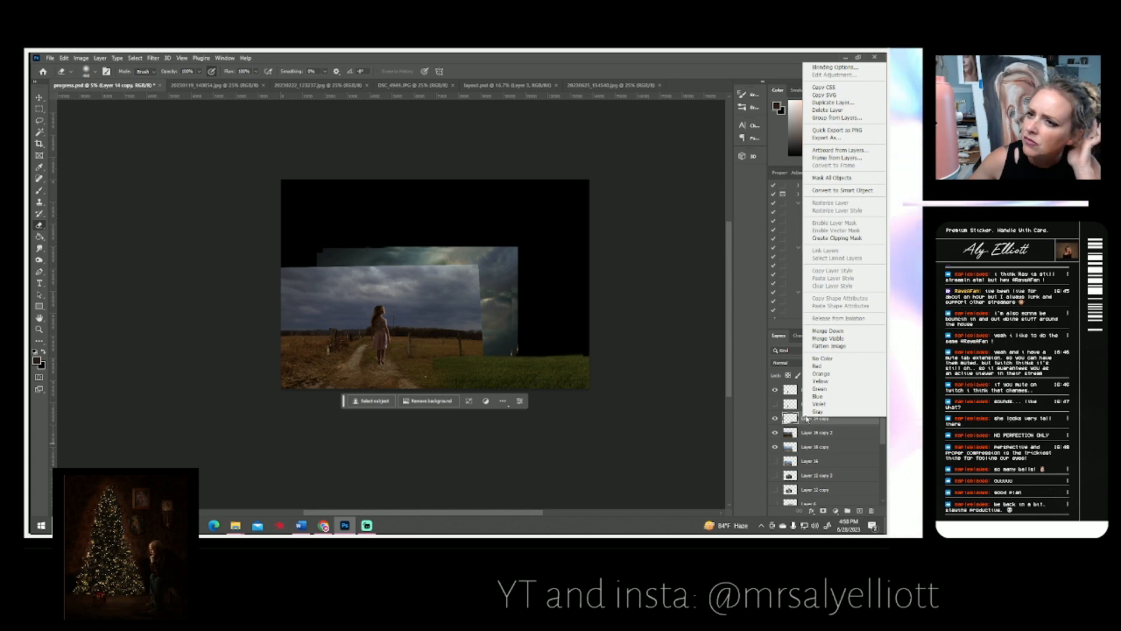
{"action": "left_click", "coordinate": [690, 381]}
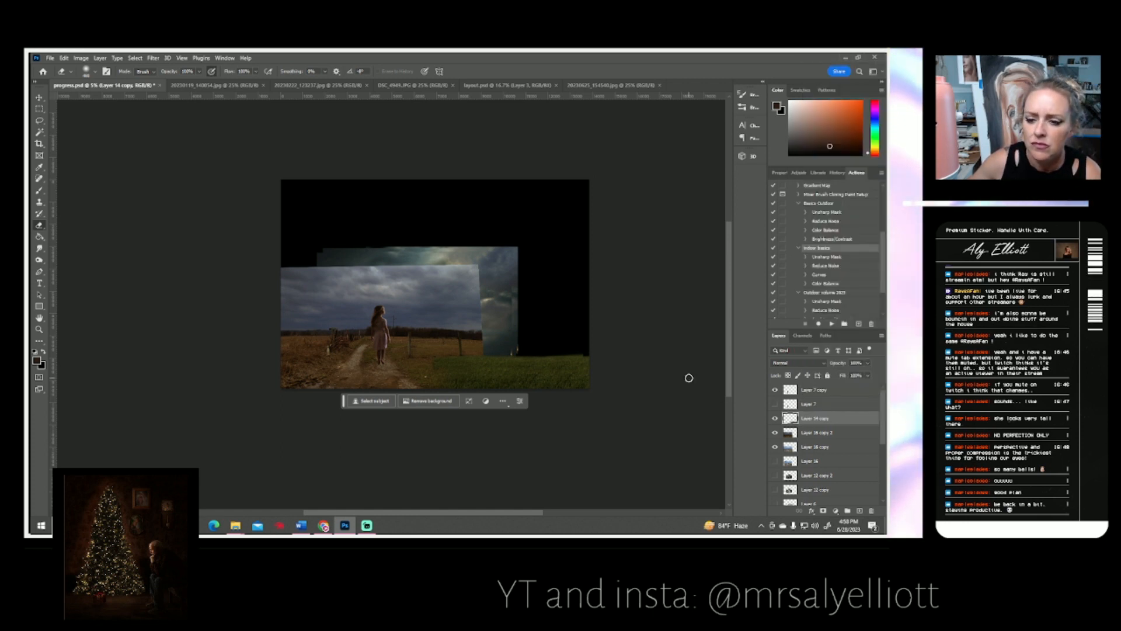
{"action": "right_click", "coordinate": [799, 416]}
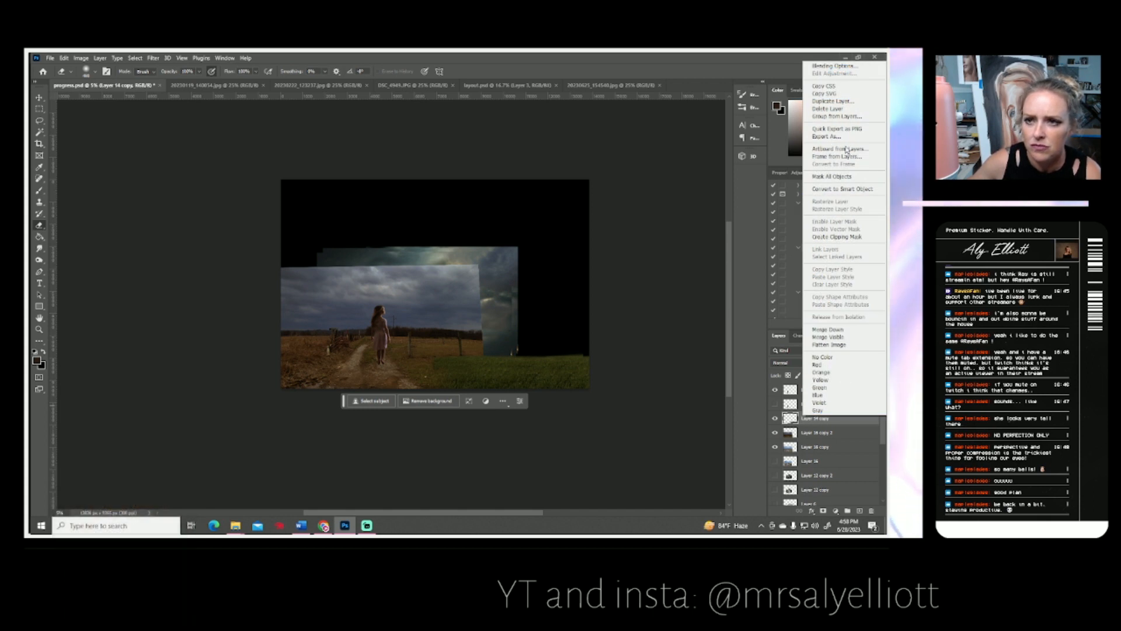
{"action": "left_click", "coordinate": [832, 101]}
{"action": "left_click", "coordinate": [529, 184]}
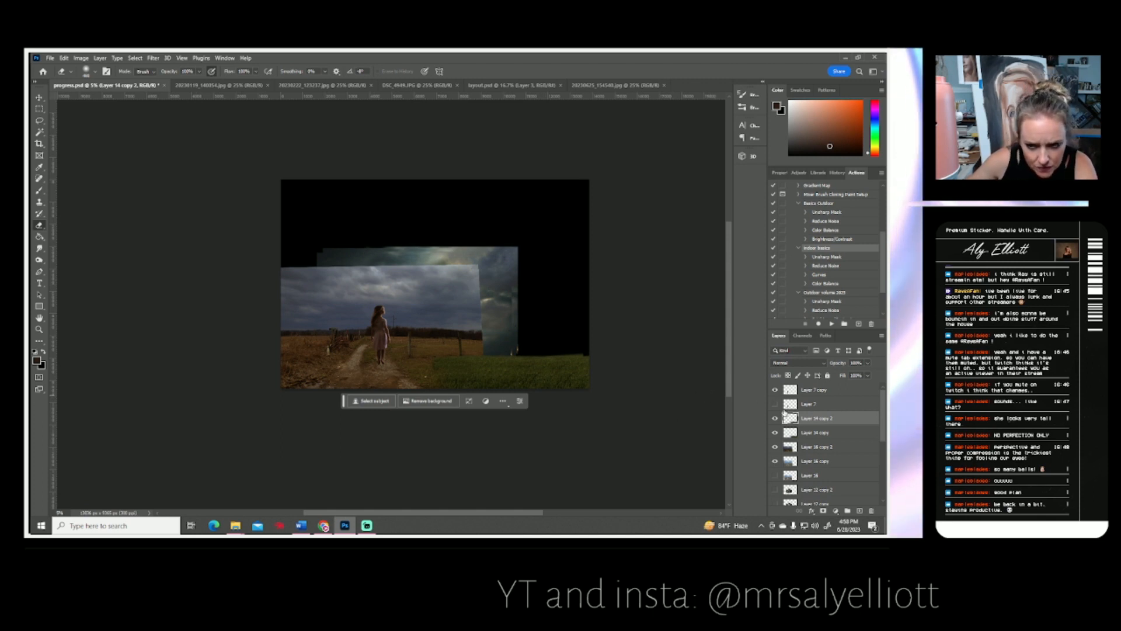
Move the duplicated grass up and to the right with Free Transform to raise the horizon beside the road.
{"action": "key", "text": "ctrl+t"}
{"action": "left_click_drag", "start_coordinate": [538, 375], "coordinate": [572, 358]}
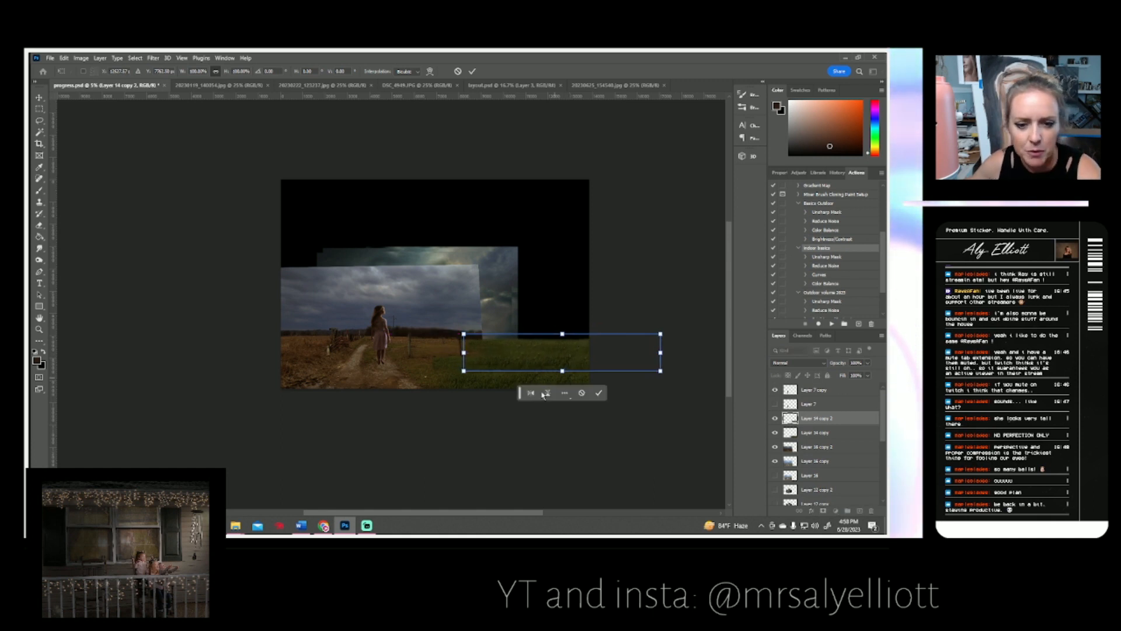
{"action": "left_click_drag", "start_coordinate": [660, 333], "coordinate": [652, 340]}
{"action": "key", "text": "Return"}
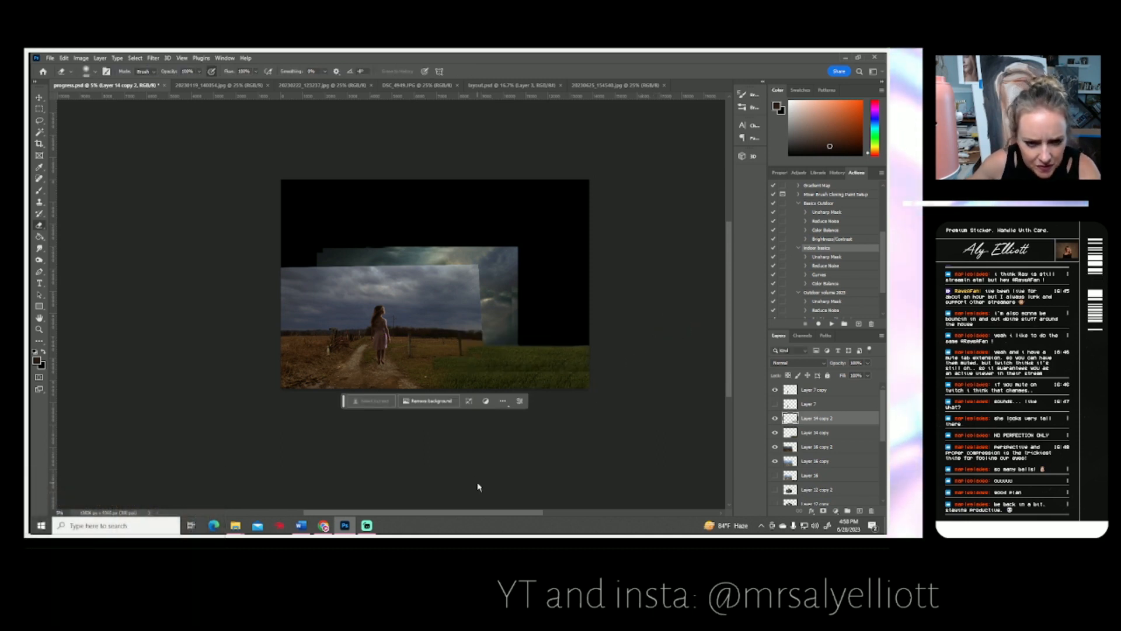
Blend the lower and inner edges of Layer 14 copy 2 with the soft eraser, finishing at a reduced eraser opacity.
{"action": "left_click_drag", "start_coordinate": [466, 366], "coordinate": [621, 373]}
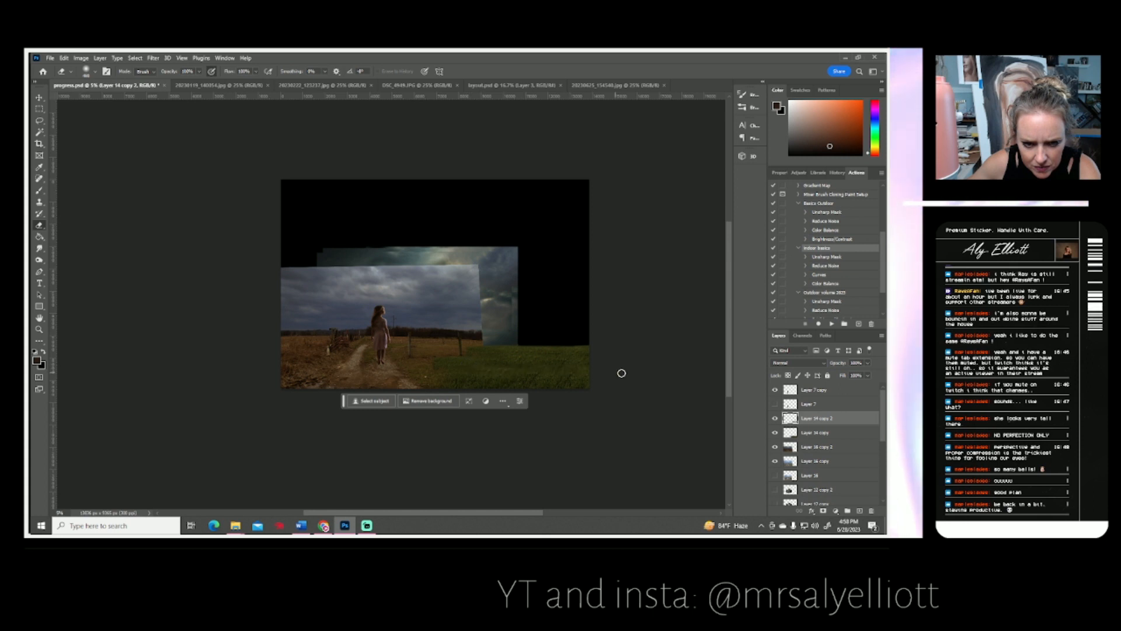
{"action": "left_click", "coordinate": [774, 421]}
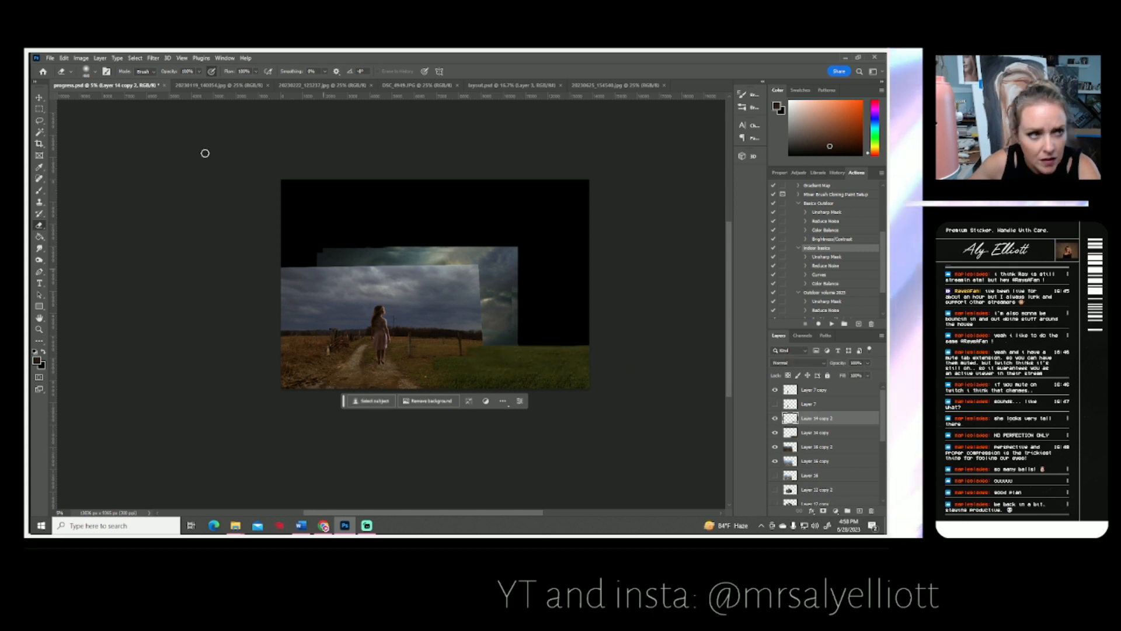
{"action": "left_click", "coordinate": [199, 73]}
{"action": "left_click_drag", "start_coordinate": [175, 86], "coordinate": [174, 86]}
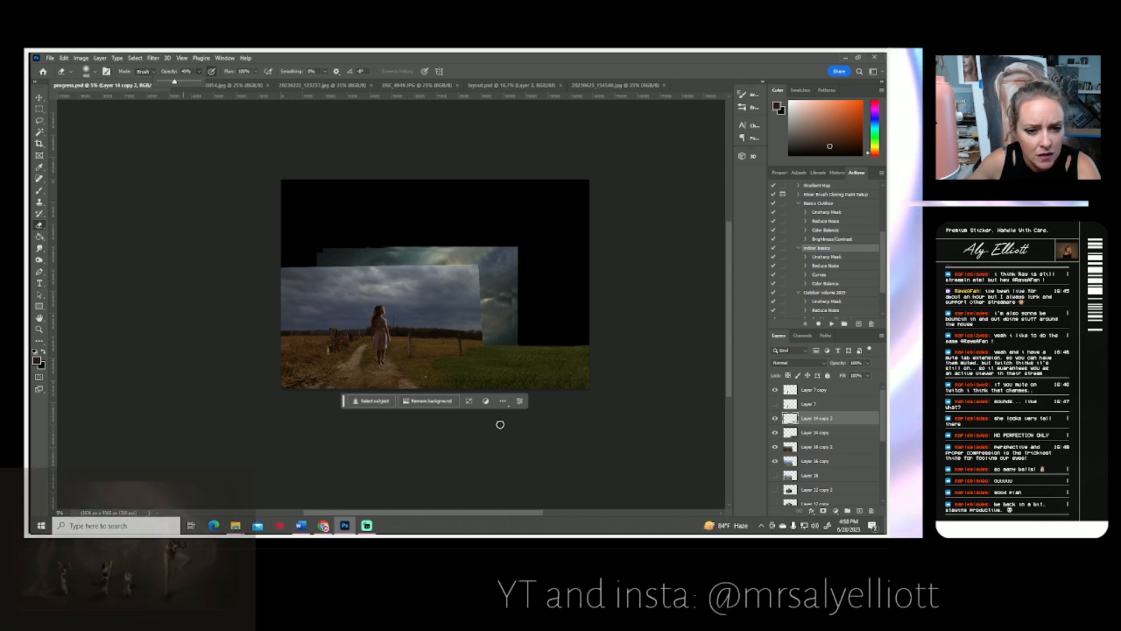
{"action": "left_click", "coordinate": [486, 366]}
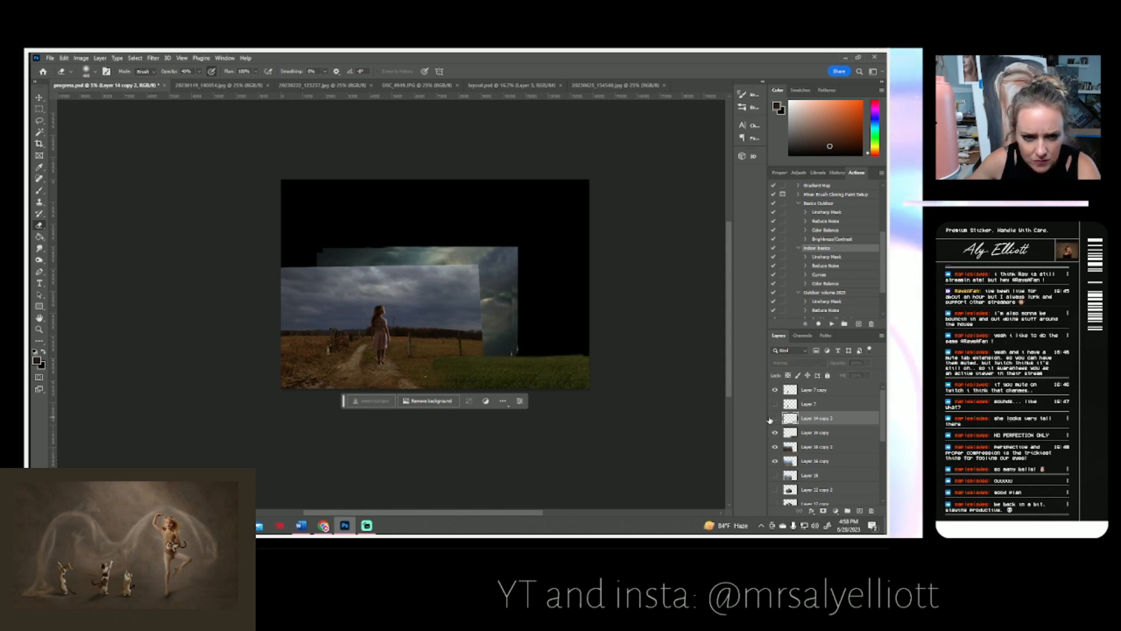
Merge Layer 14 copy 2 with the grass layer beneath it, Layer 14 copy.
{"action": "key", "text": "alt+bracketleft"}
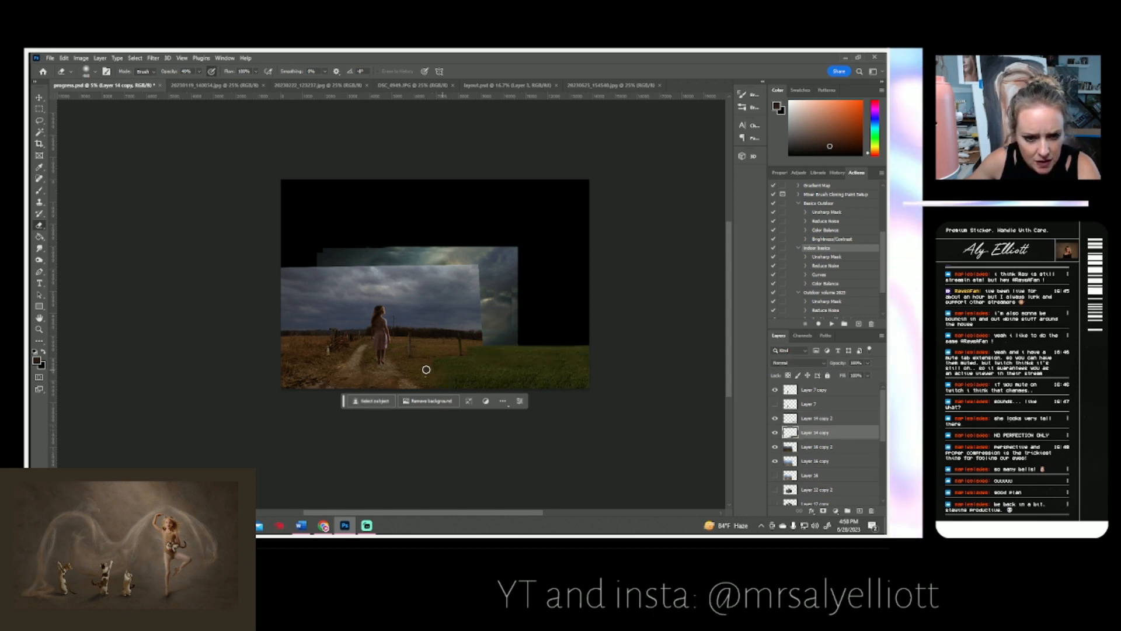
{"action": "right_click", "coordinate": [821, 419]}
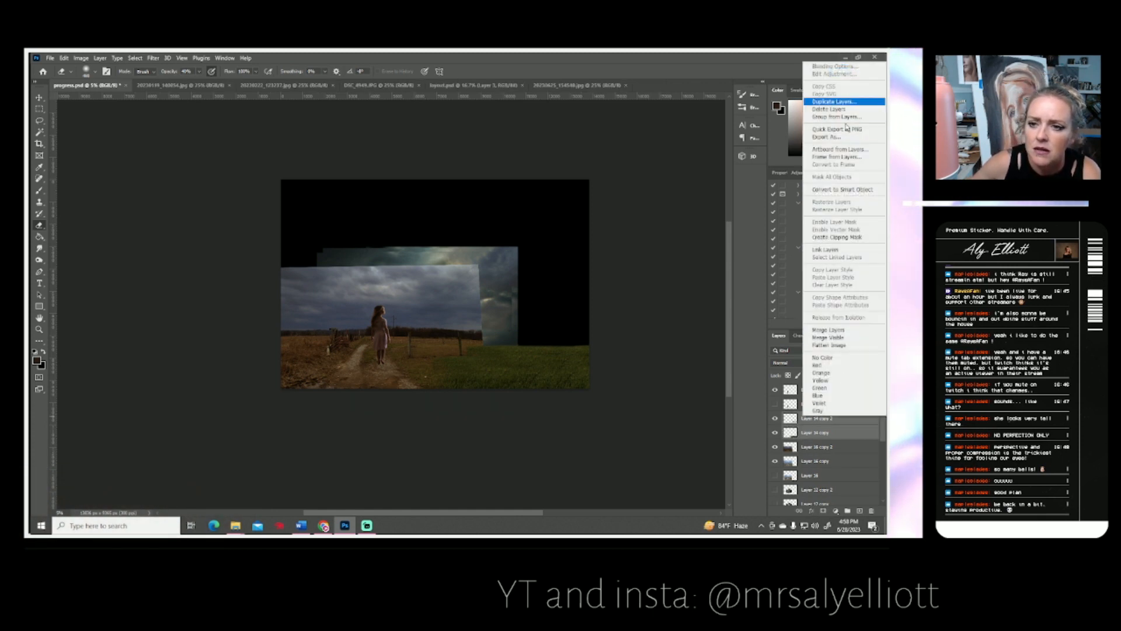
{"action": "left_click", "coordinate": [825, 331]}
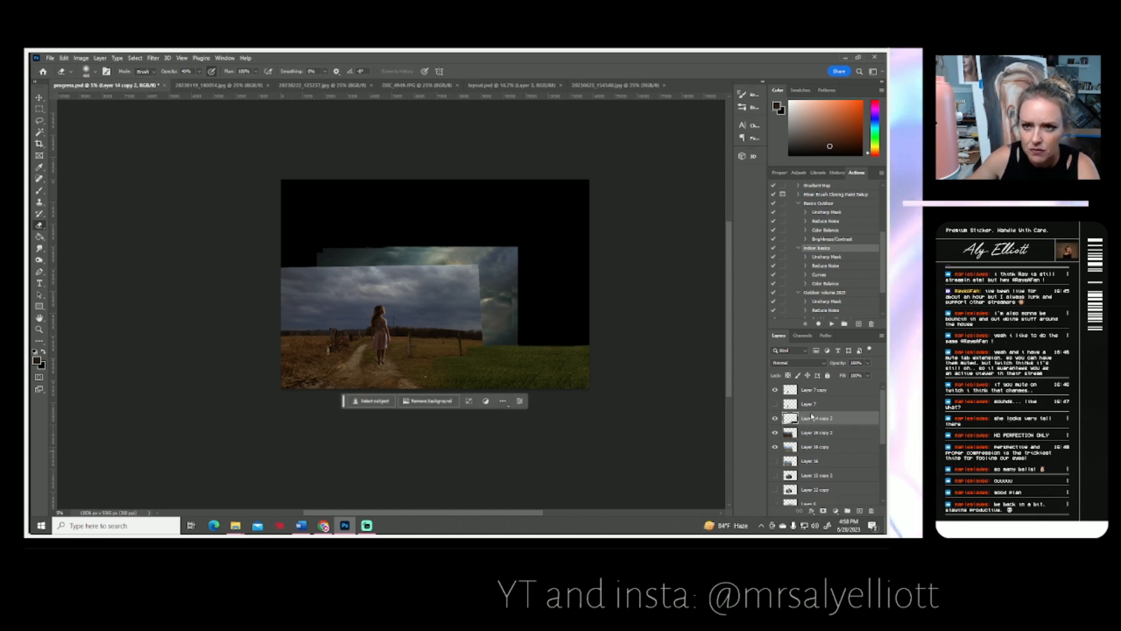
Duplicate Layer 14 copy 2 within the same document, hide the original, and save the file.
{"action": "right_click", "coordinate": [811, 416]}
{"action": "left_click", "coordinate": [821, 108]}
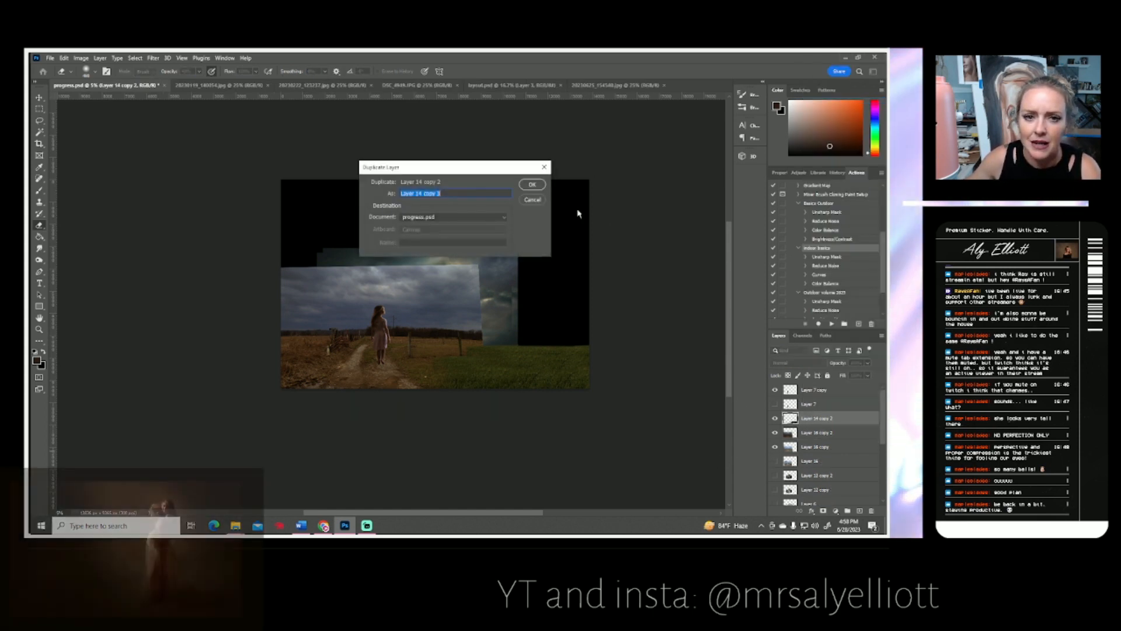
{"action": "left_click", "coordinate": [531, 188]}
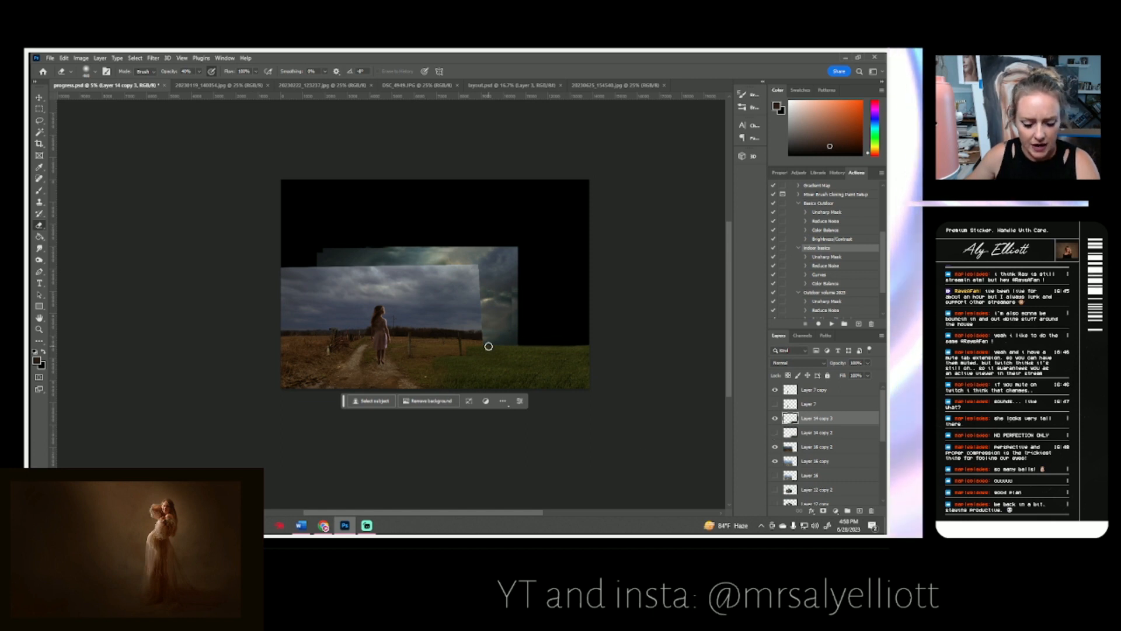
{"action": "key", "text": "ctrl+s"}
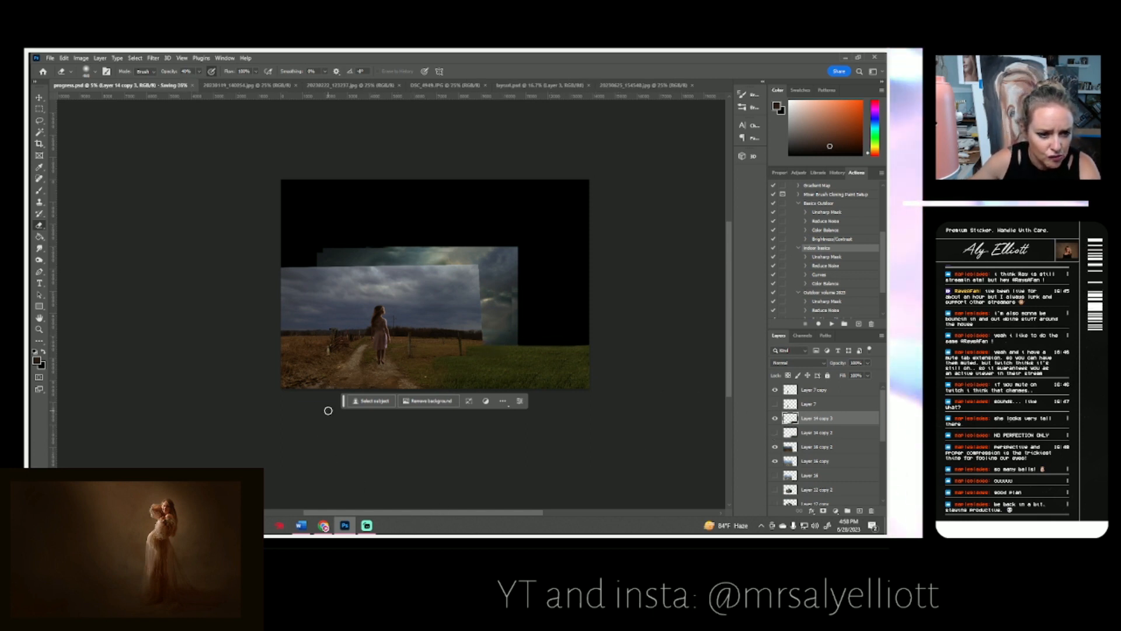
Select the treeline and fence strip beside the girl on Layer 16 copy 2 and copy it to a new layer.
{"action": "left_click", "coordinate": [39, 109]}
{"action": "left_click", "coordinate": [808, 448]}
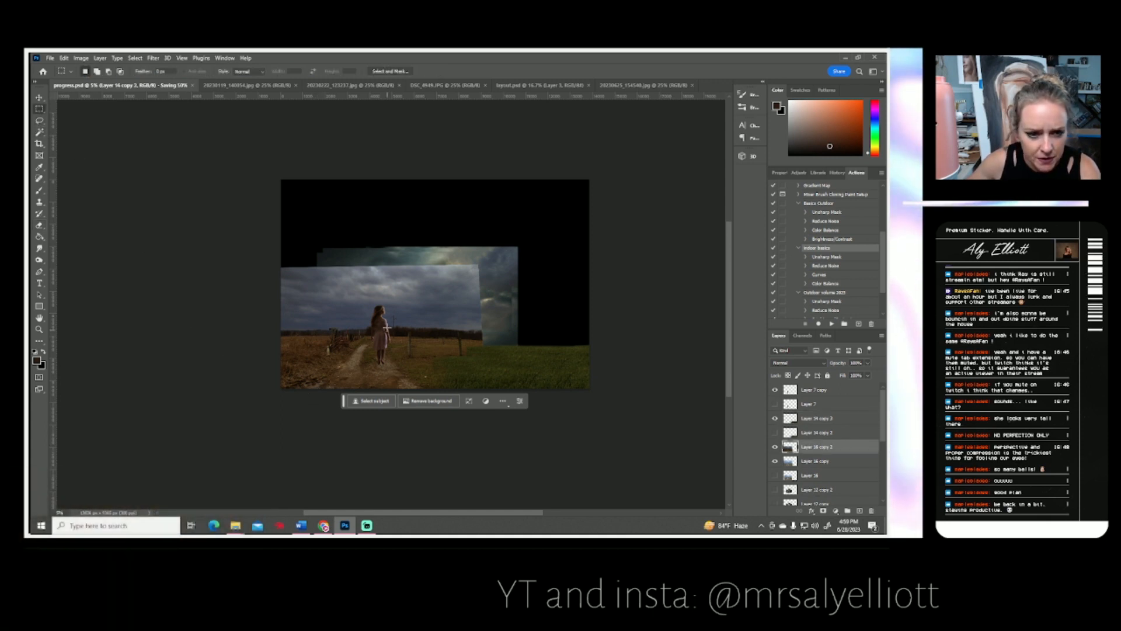
{"action": "left_click_drag", "start_coordinate": [397, 315], "coordinate": [482, 346]}
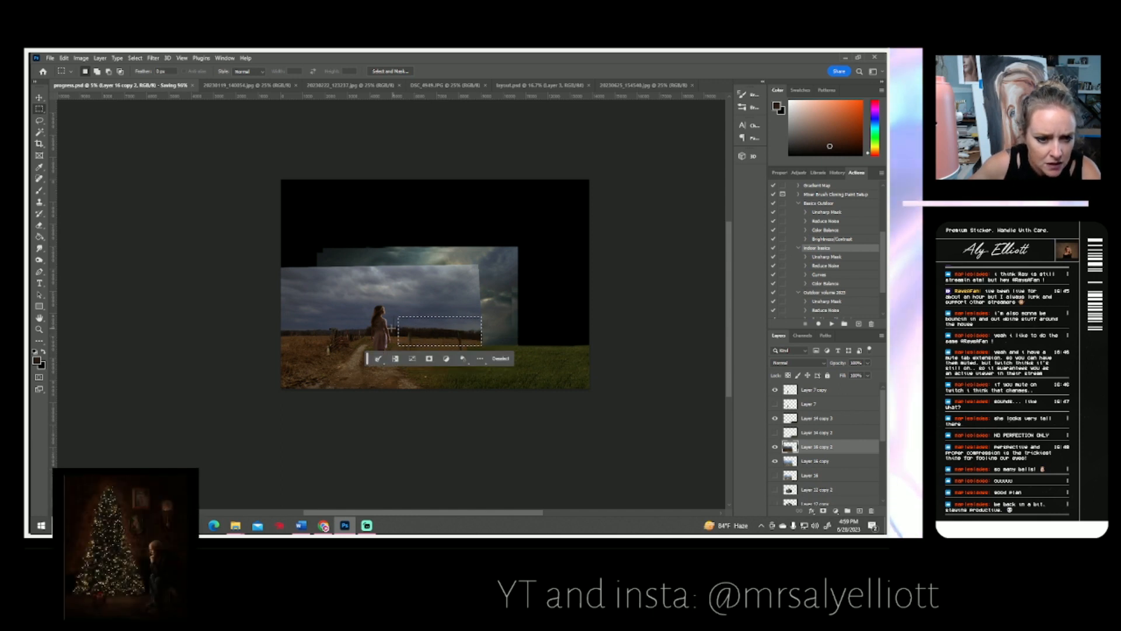
{"action": "left_click_drag", "start_coordinate": [391, 322], "coordinate": [481, 347]}
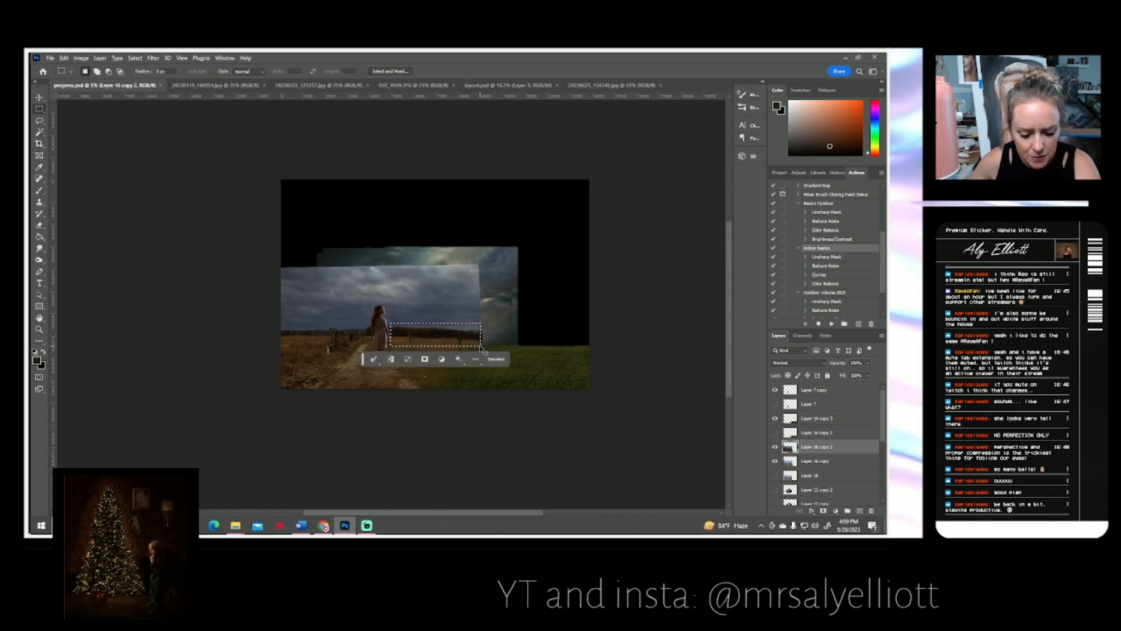
{"action": "key", "text": "ctrl+j"}
Move the copied treeline strip to the right edge of the canvas and stack its layer above Layer 14 copy 3.
{"action": "key", "text": "ctrl+t"}
{"action": "left_click_drag", "start_coordinate": [472, 336], "coordinate": [584, 341]}
{"action": "key", "text": "Return"}
{"action": "left_click_drag", "start_coordinate": [811, 446], "coordinate": [813, 414]}
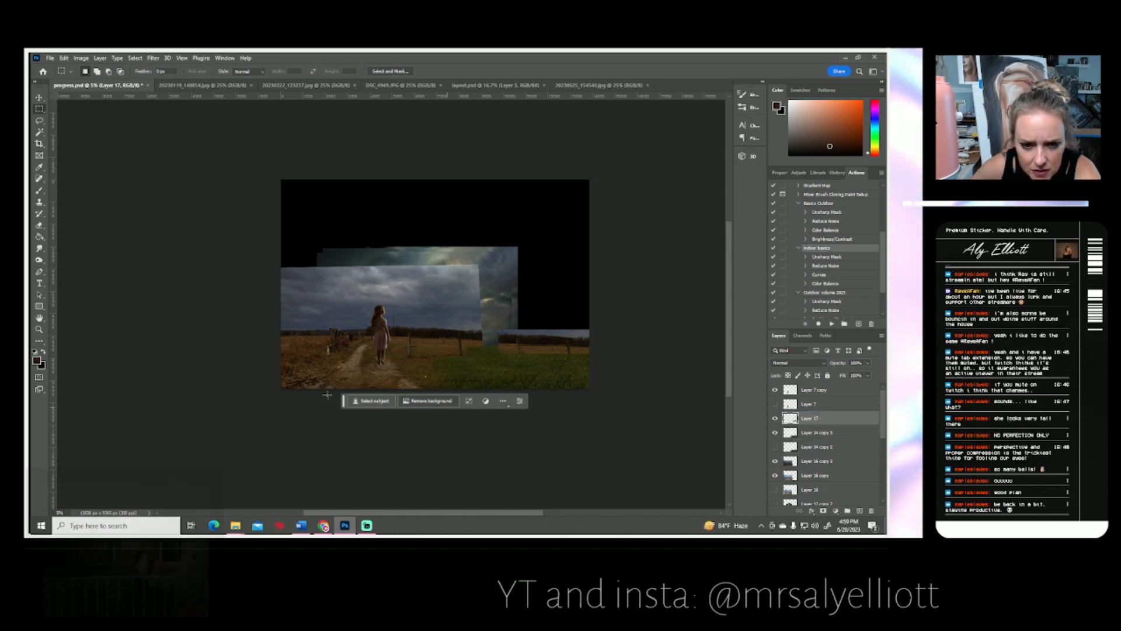
Clone out the nearer fence post and the pole on Layer 17 with the soft Clone Stamp at 100% opacity.
{"action": "left_click", "coordinate": [41, 330]}
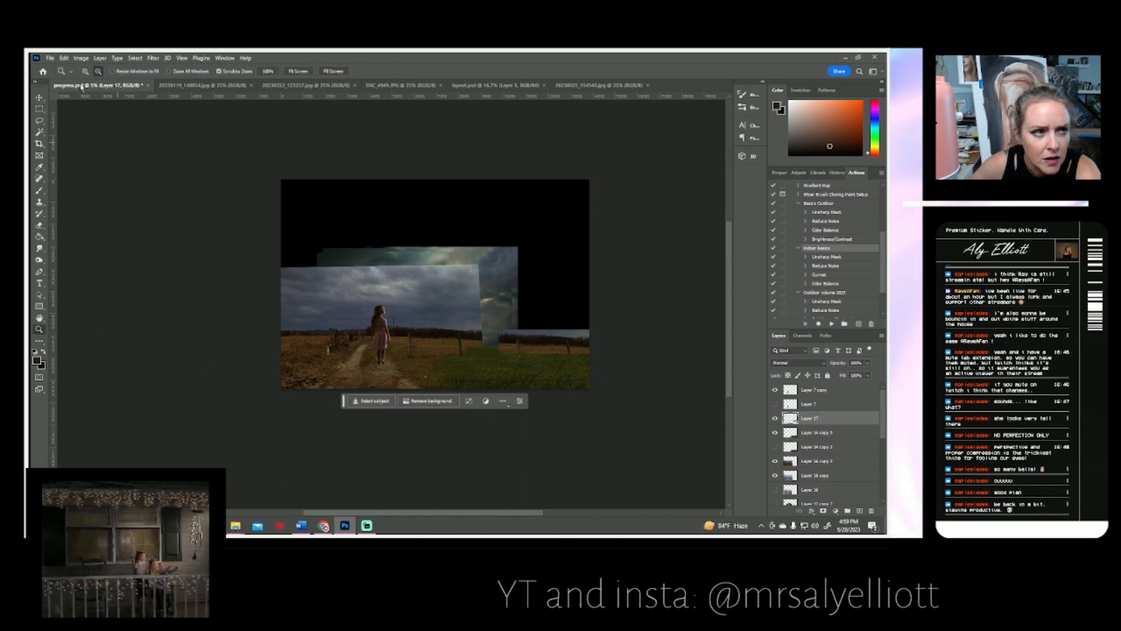
{"action": "left_click_drag", "start_coordinate": [555, 338], "coordinate": [536, 350]}
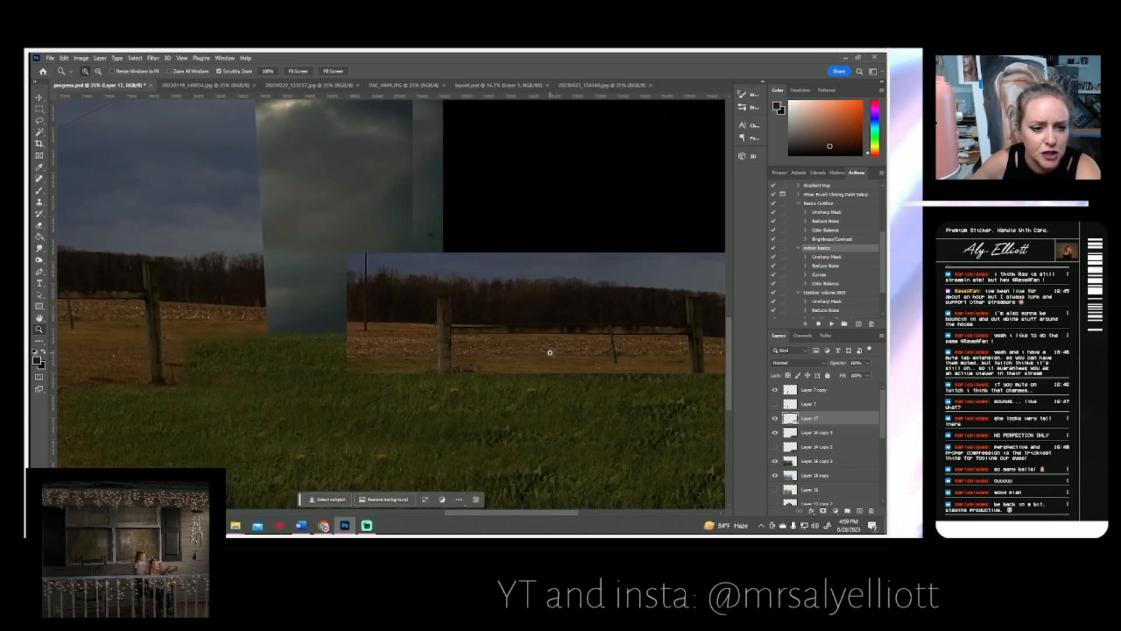
{"action": "left_click", "coordinate": [39, 201]}
{"action": "left_click", "coordinate": [89, 70]}
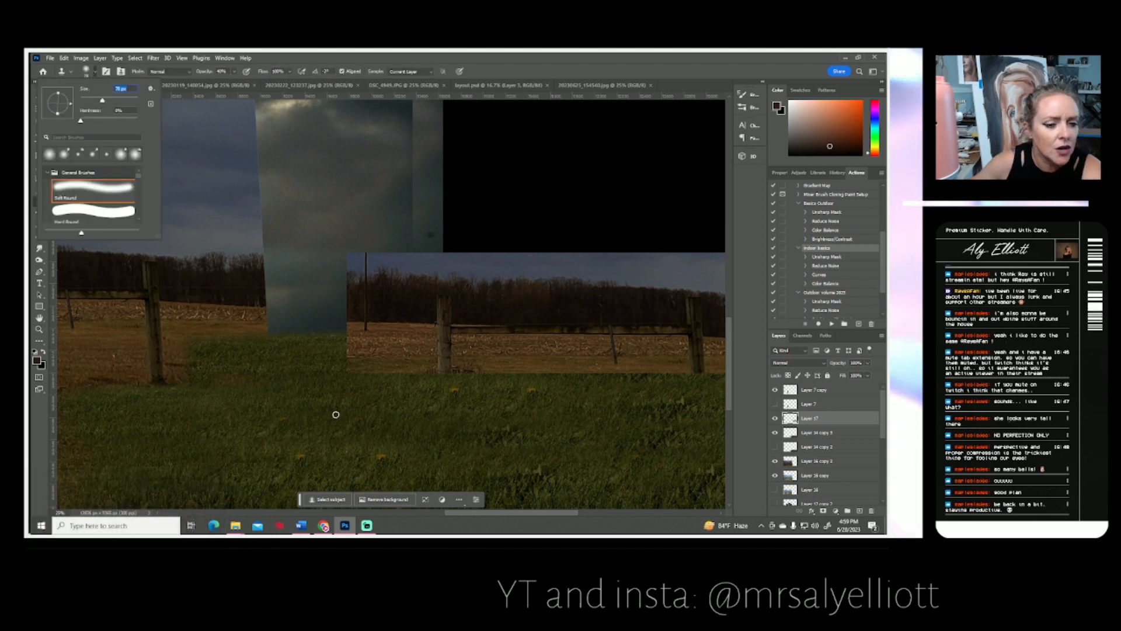
{"action": "left_click", "coordinate": [404, 322], "text": "alt"}
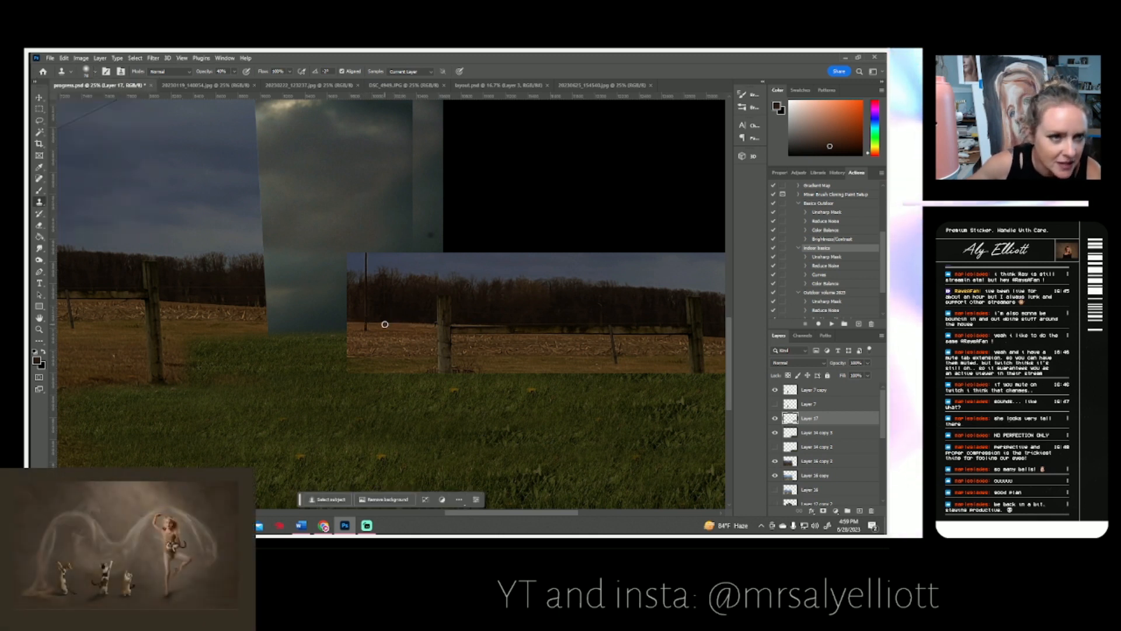
{"action": "left_click", "coordinate": [235, 71]}
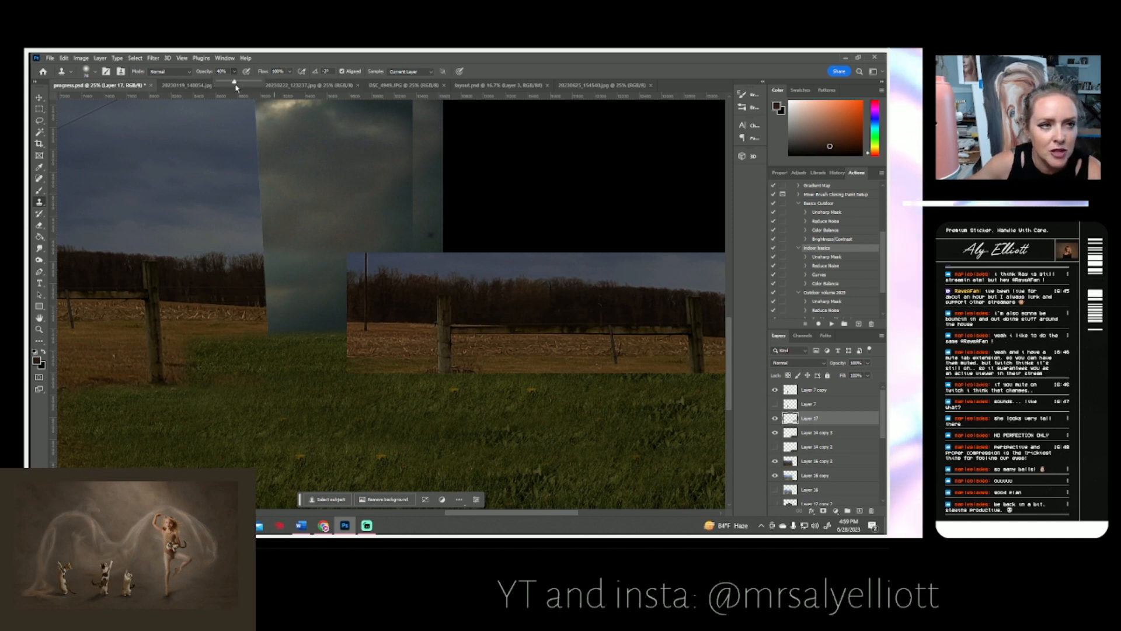
{"action": "left_click_drag", "start_coordinate": [235, 84], "coordinate": [264, 86]}
{"action": "left_click", "coordinate": [364, 320]}
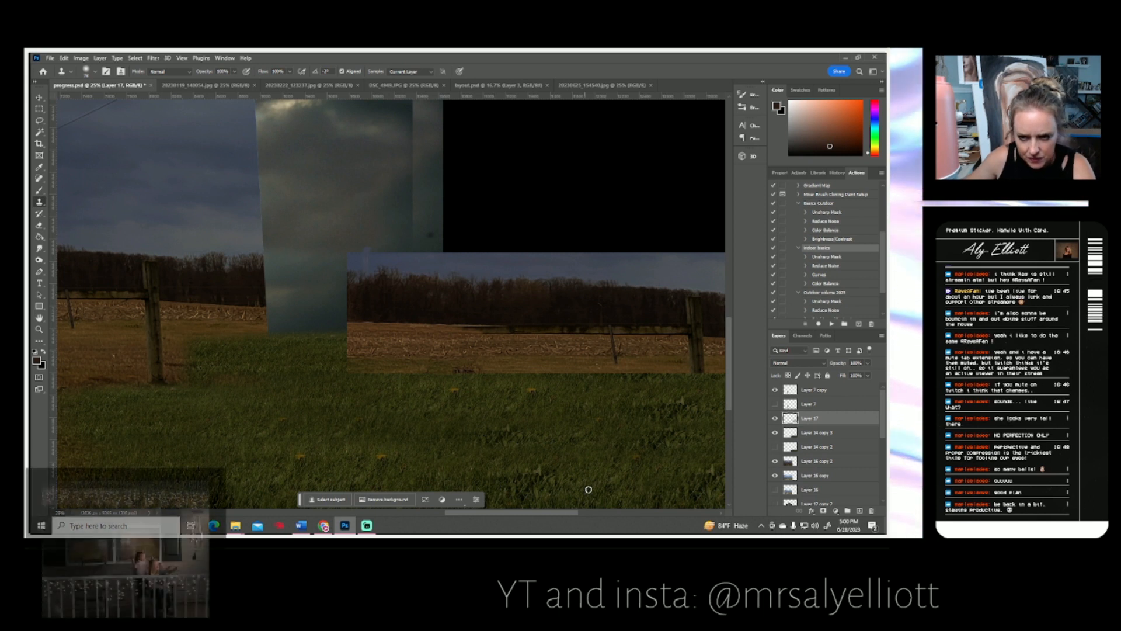
{"action": "mouse_move", "coordinate": [602, 430]}
{"action": "left_mouse_down"}
{"action": "mouse_move", "coordinate": [425, 416]}
{"action": "mouse_move", "coordinate": [441, 428]}
{"action": "left_mouse_up"}
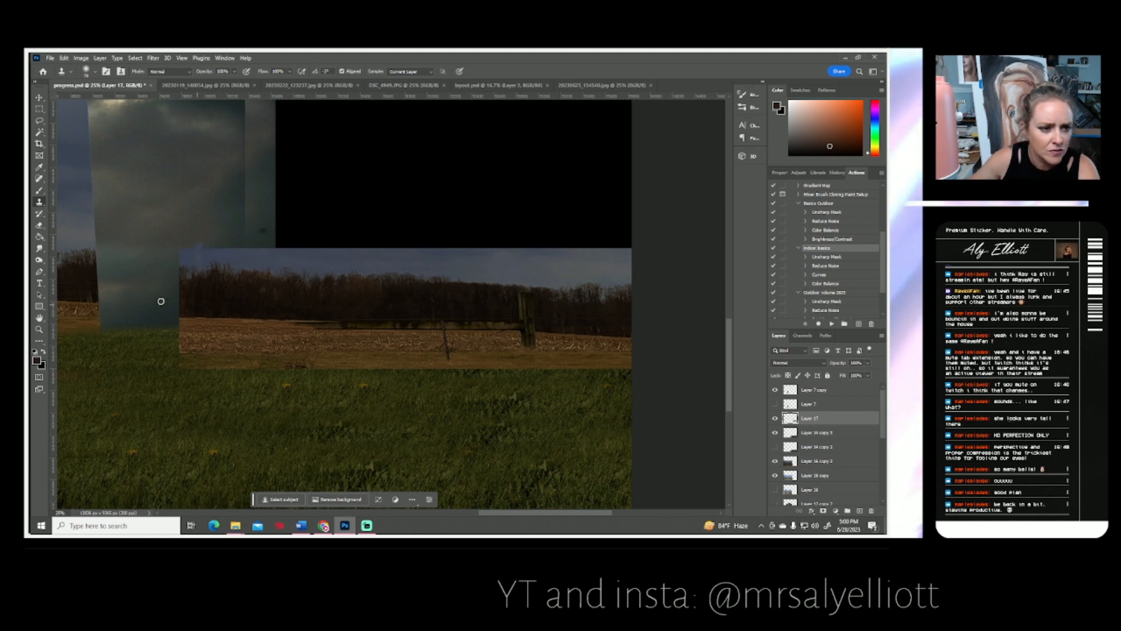
{"action": "left_click_drag", "start_coordinate": [389, 470], "coordinate": [521, 471]}
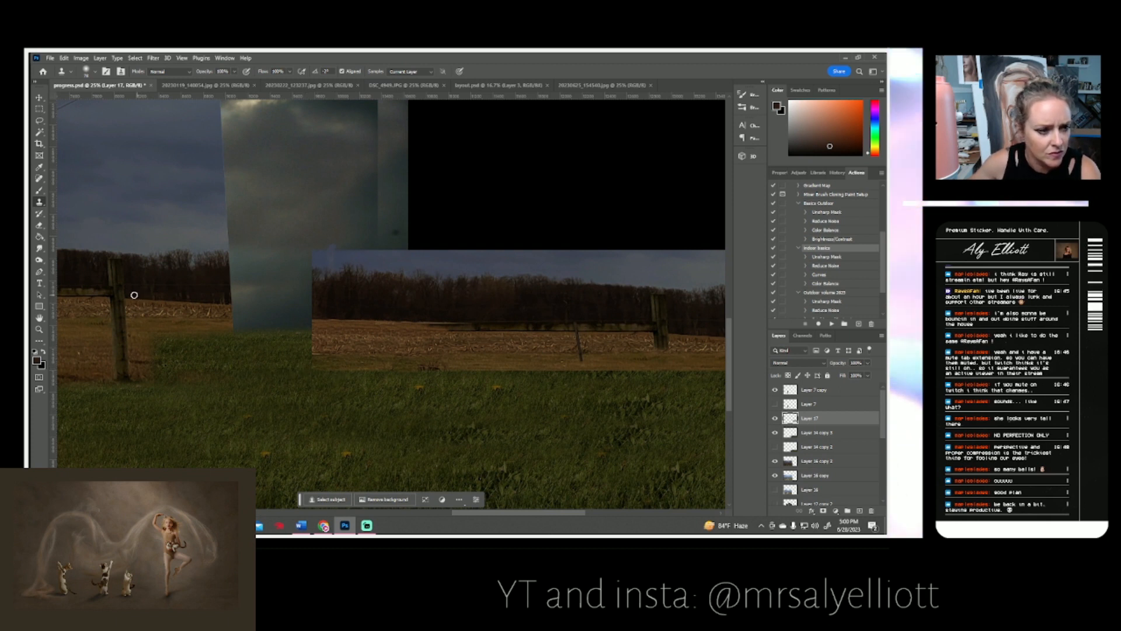
Erase the hard grass edge on Layer 14 copy 3 beside the original fence post, comparing with the layer hidden and shown.
{"action": "left_click", "coordinate": [775, 432]}
{"action": "left_click", "coordinate": [775, 433]}
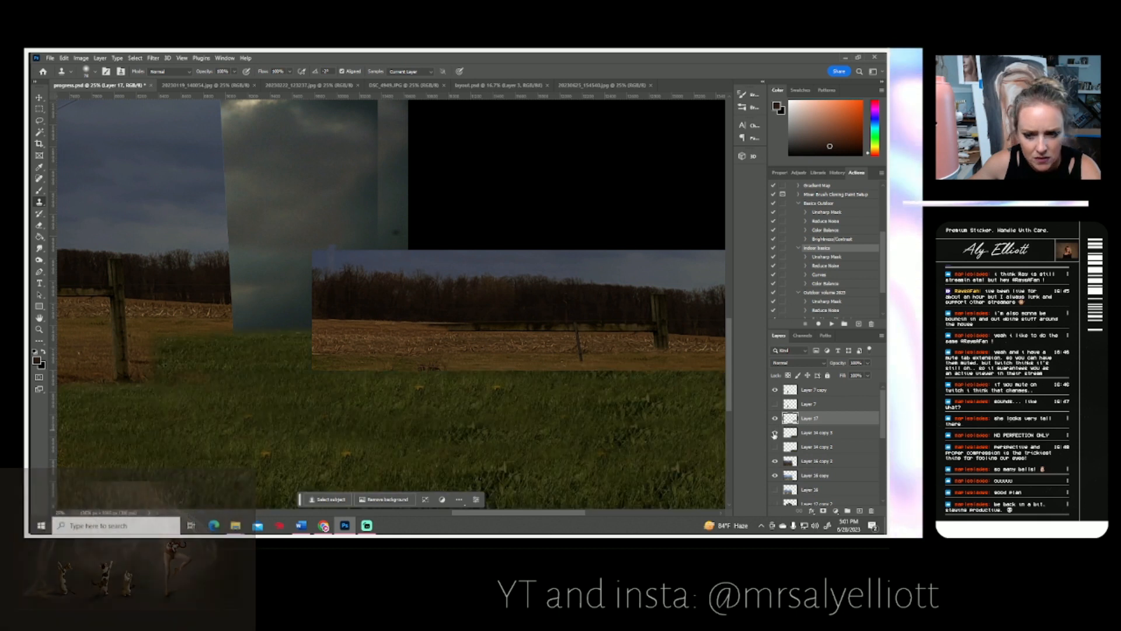
{"action": "left_click", "coordinate": [775, 432]}
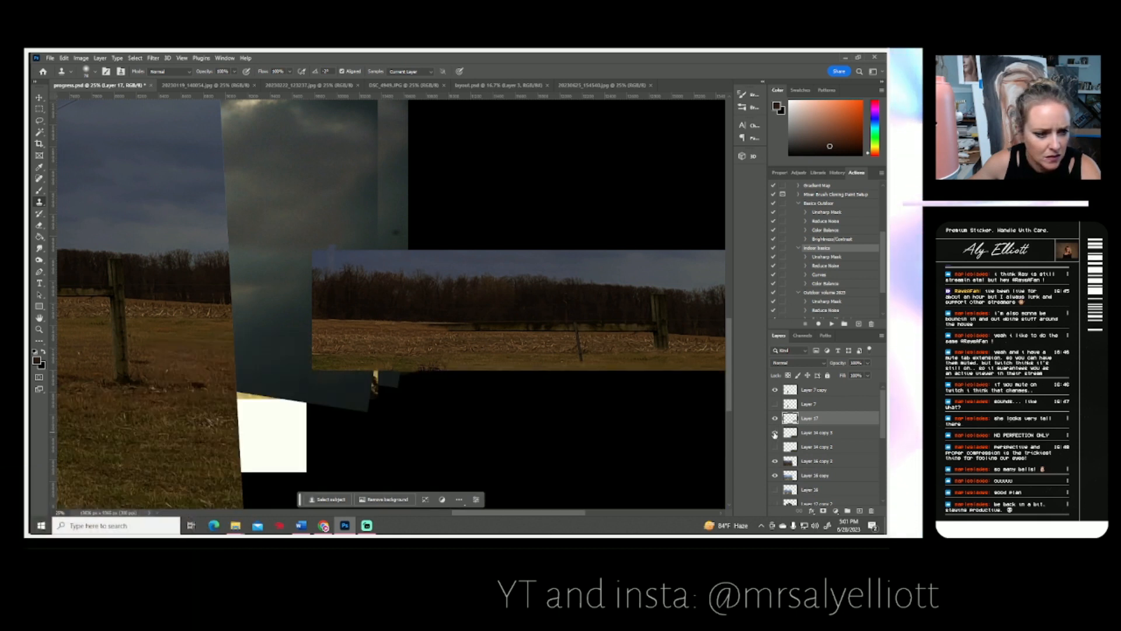
{"action": "left_click", "coordinate": [775, 433]}
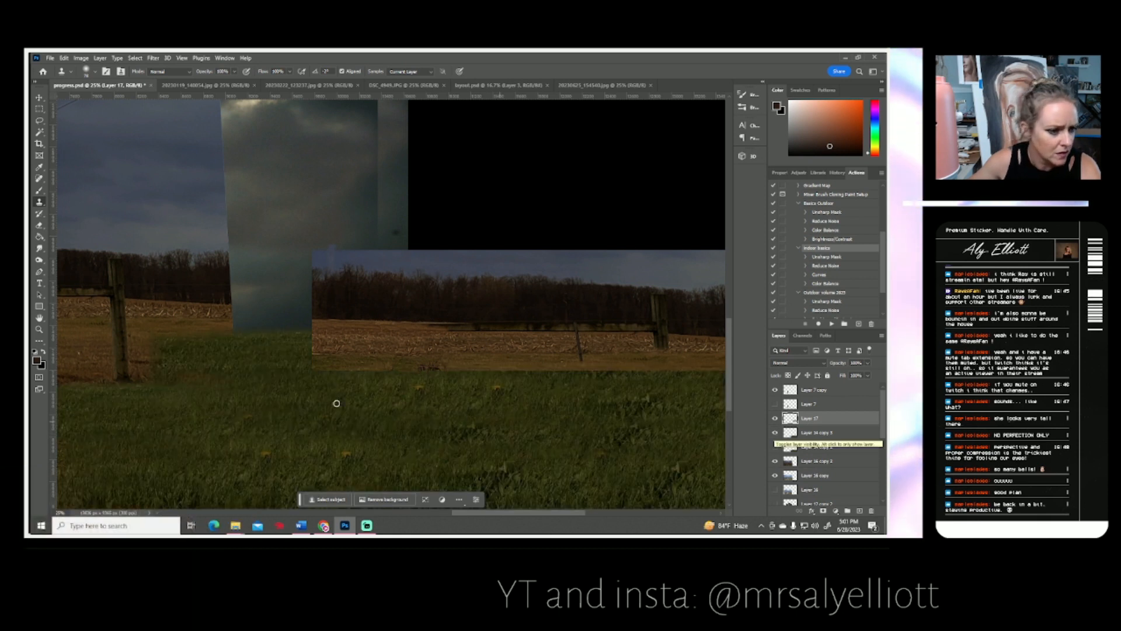
{"action": "left_click", "coordinate": [775, 433]}
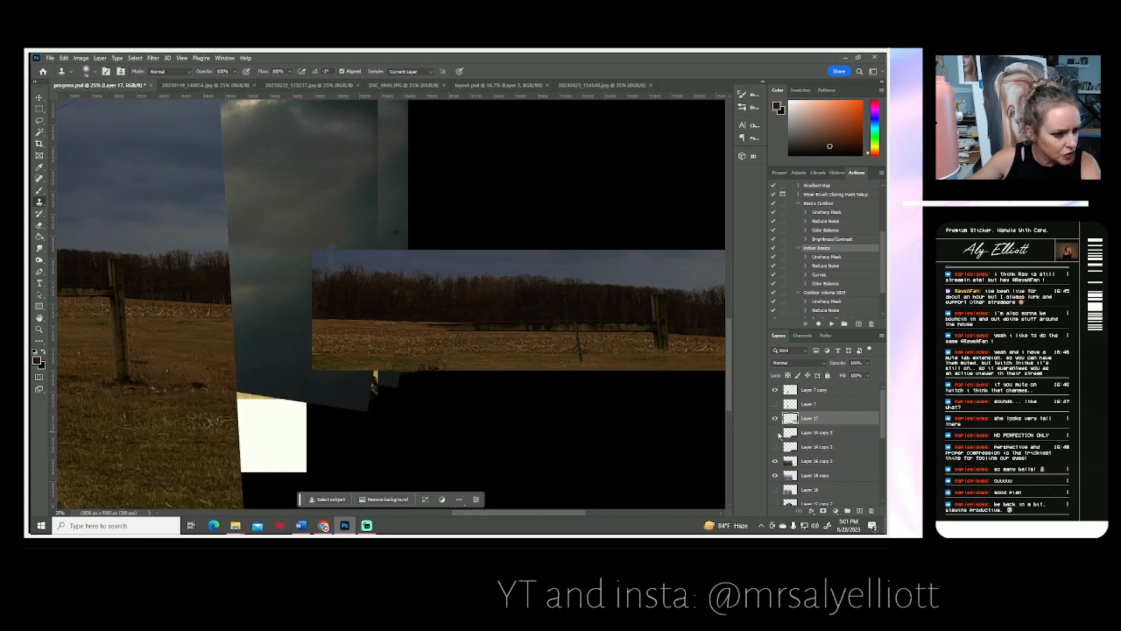
{"action": "left_click", "coordinate": [775, 433]}
{"action": "left_click", "coordinate": [39, 226]}
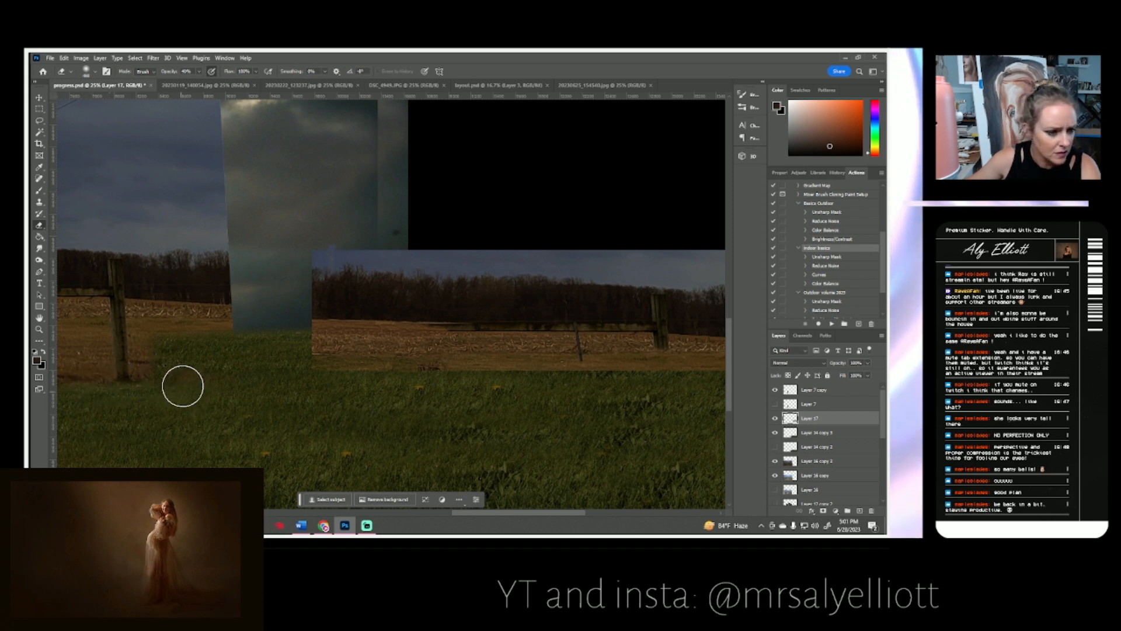
{"action": "left_click", "coordinate": [815, 432]}
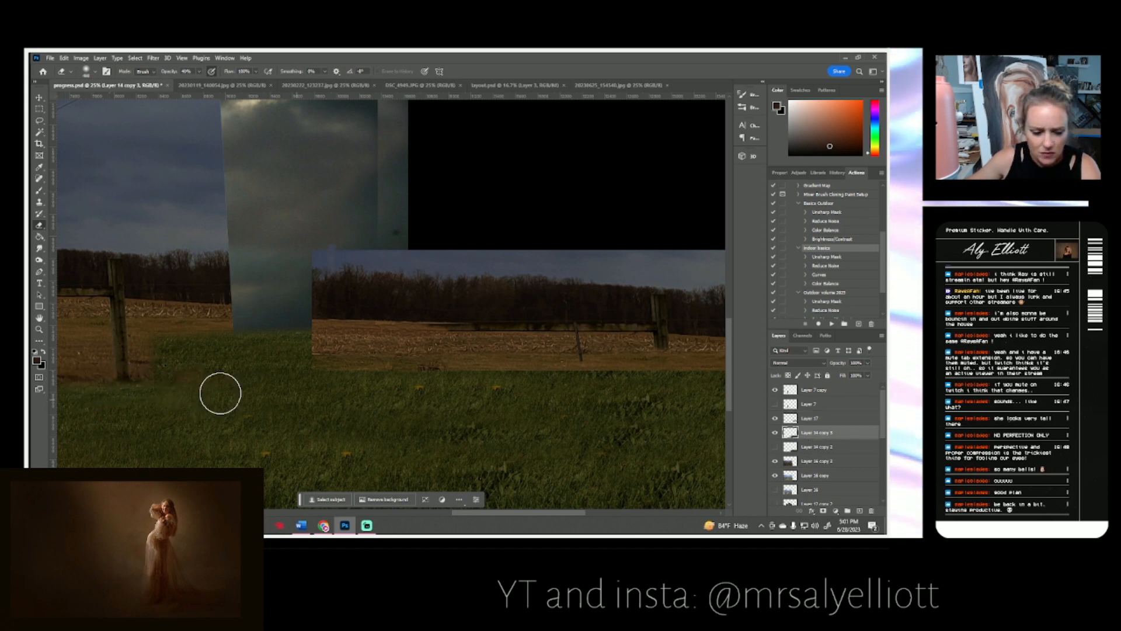
{"action": "mouse_move", "coordinate": [170, 399]}
{"action": "left_mouse_down"}
{"action": "mouse_move", "coordinate": [65, 392]}
{"action": "mouse_move", "coordinate": [207, 366]}
{"action": "mouse_move", "coordinate": [132, 352]}
{"action": "mouse_move", "coordinate": [208, 342]}
{"action": "mouse_move", "coordinate": [101, 355]}
{"action": "mouse_move", "coordinate": [207, 349]}
{"action": "mouse_move", "coordinate": [109, 371]}
{"action": "mouse_move", "coordinate": [186, 379]}
{"action": "left_mouse_up"}
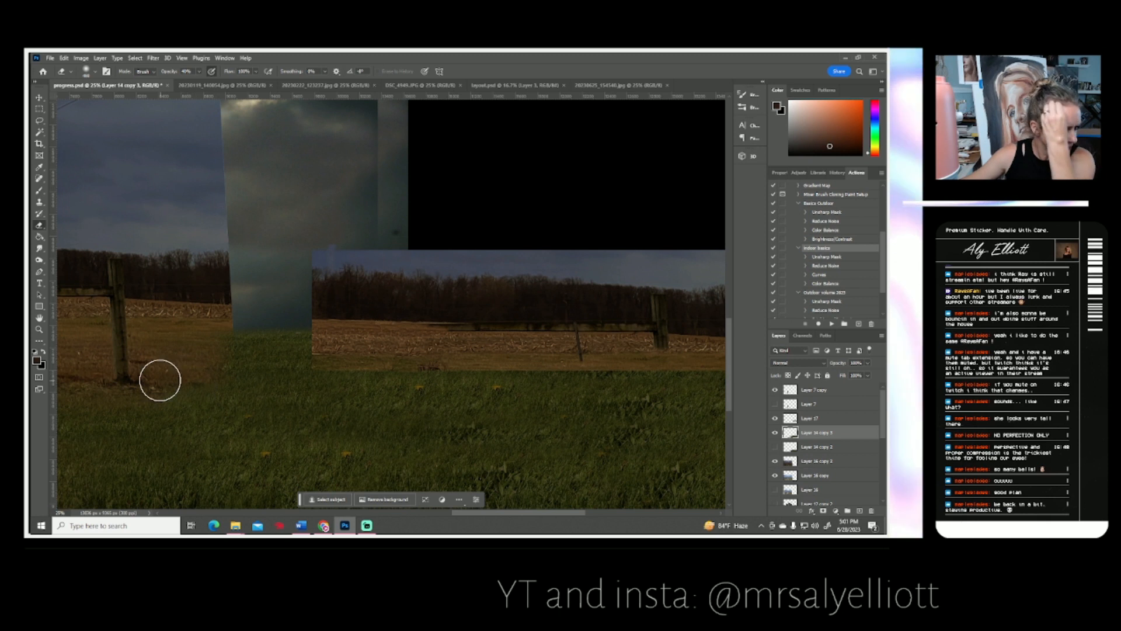
{"action": "left_click", "coordinate": [776, 432]}
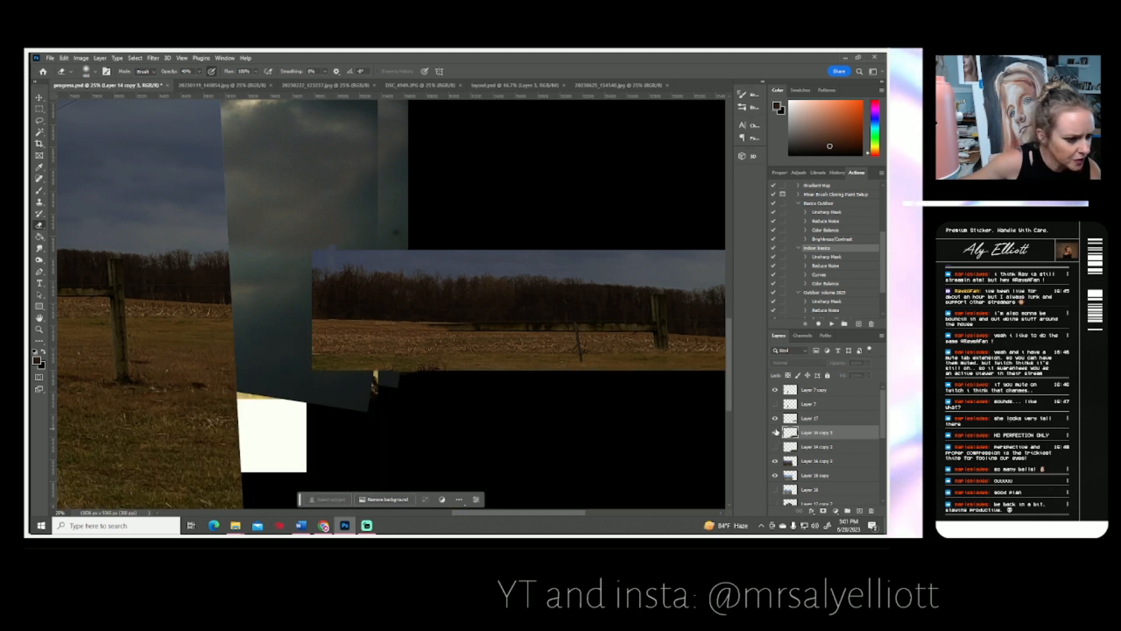
{"action": "left_click", "coordinate": [776, 432]}
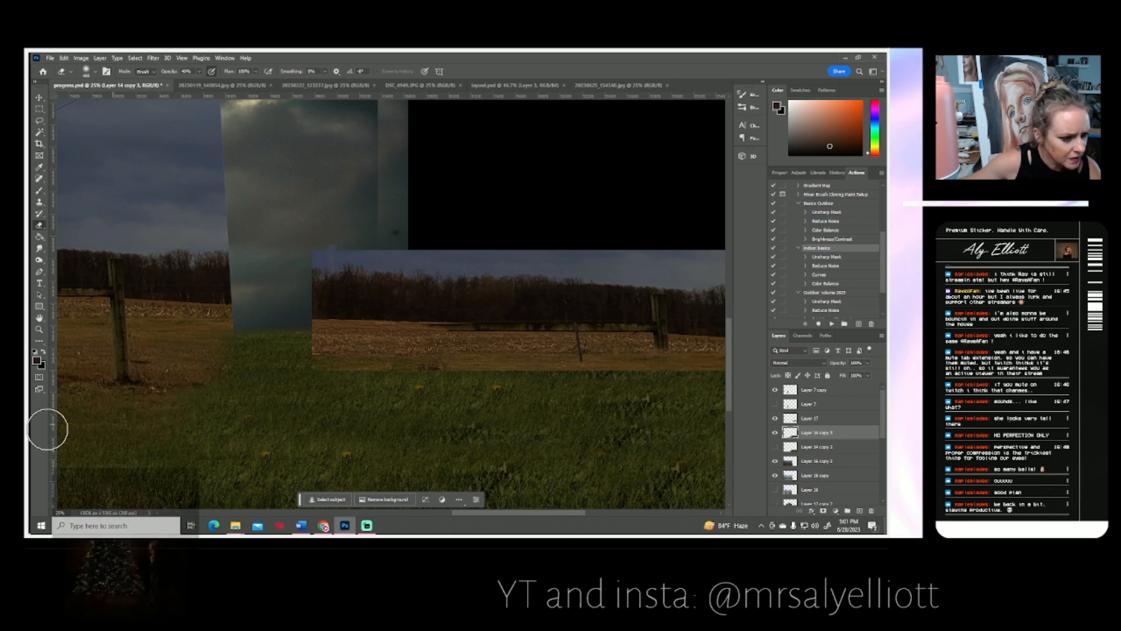
{"action": "left_click_drag", "start_coordinate": [245, 453], "coordinate": [478, 416]}
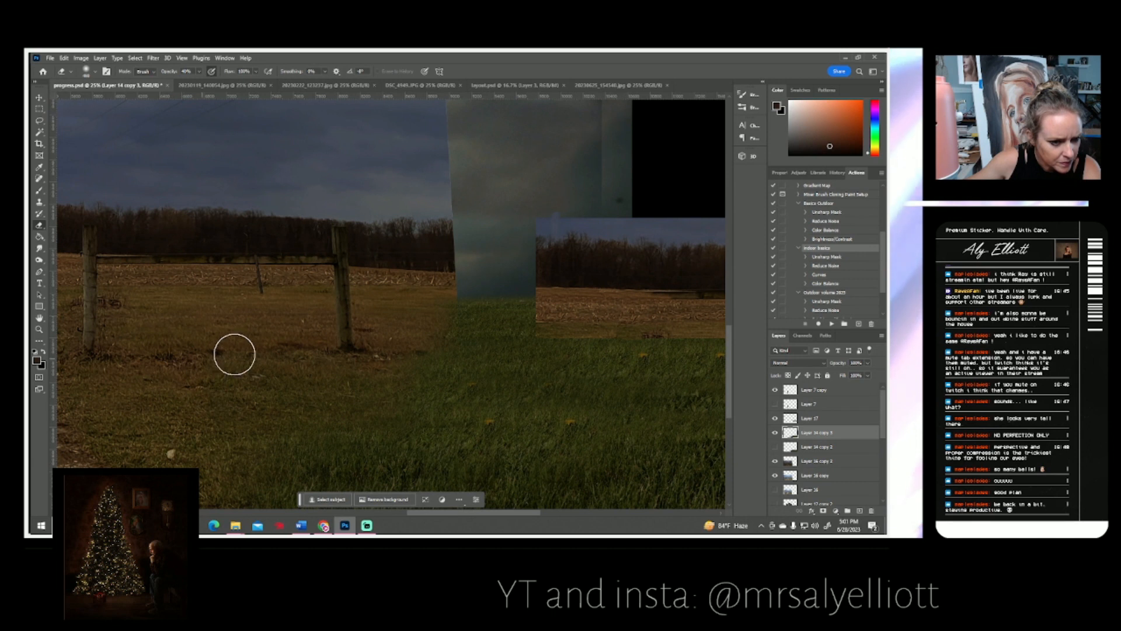
{"action": "mouse_move", "coordinate": [415, 454]}
{"action": "left_mouse_down"}
{"action": "mouse_move", "coordinate": [334, 357]}
{"action": "mouse_move", "coordinate": [350, 413]}
{"action": "left_mouse_up"}
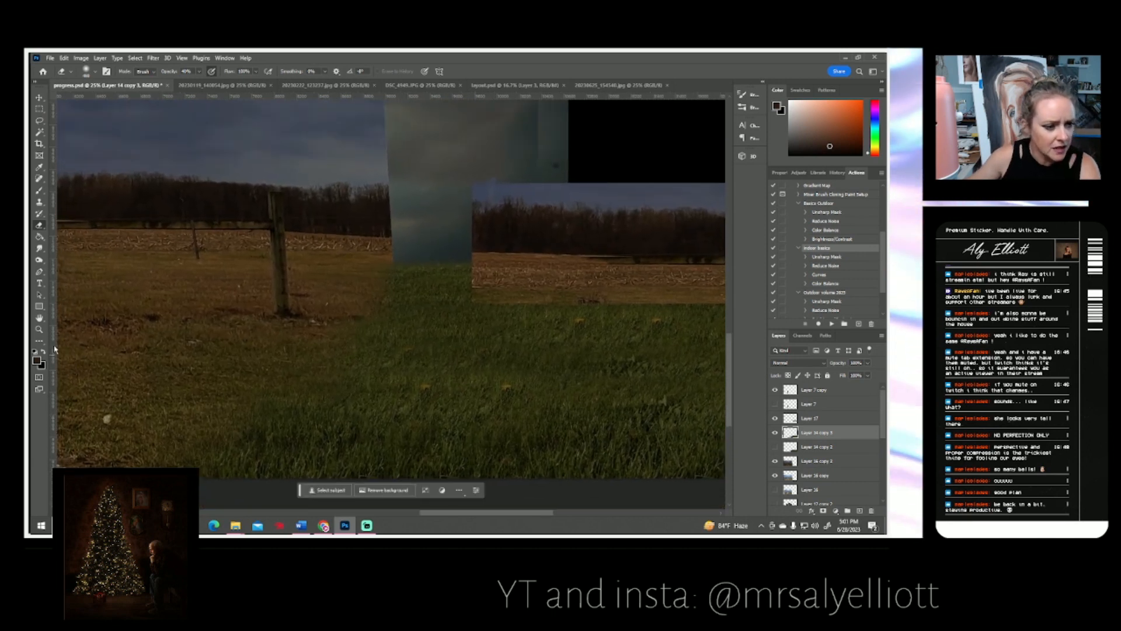
{"action": "left_click_drag", "start_coordinate": [513, 362], "coordinate": [453, 432]}
{"action": "mouse_move", "coordinate": [558, 431]}
{"action": "left_mouse_down"}
{"action": "mouse_move", "coordinate": [533, 403]}
{"action": "mouse_move", "coordinate": [465, 420]}
{"action": "mouse_move", "coordinate": [372, 401]}
{"action": "left_mouse_up"}
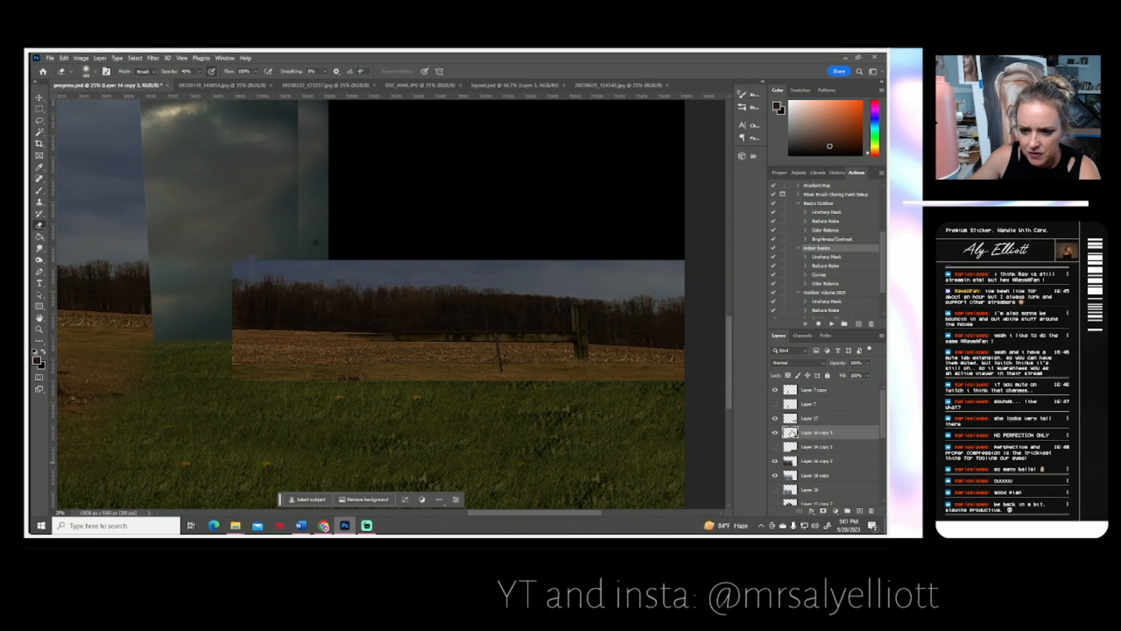
Erase the lower edge of the Layer 17 field strip with a smaller soft eraser at 100% opacity to blend it into the grass.
{"action": "left_click", "coordinate": [775, 418]}
{"action": "left_click", "coordinate": [775, 418]}
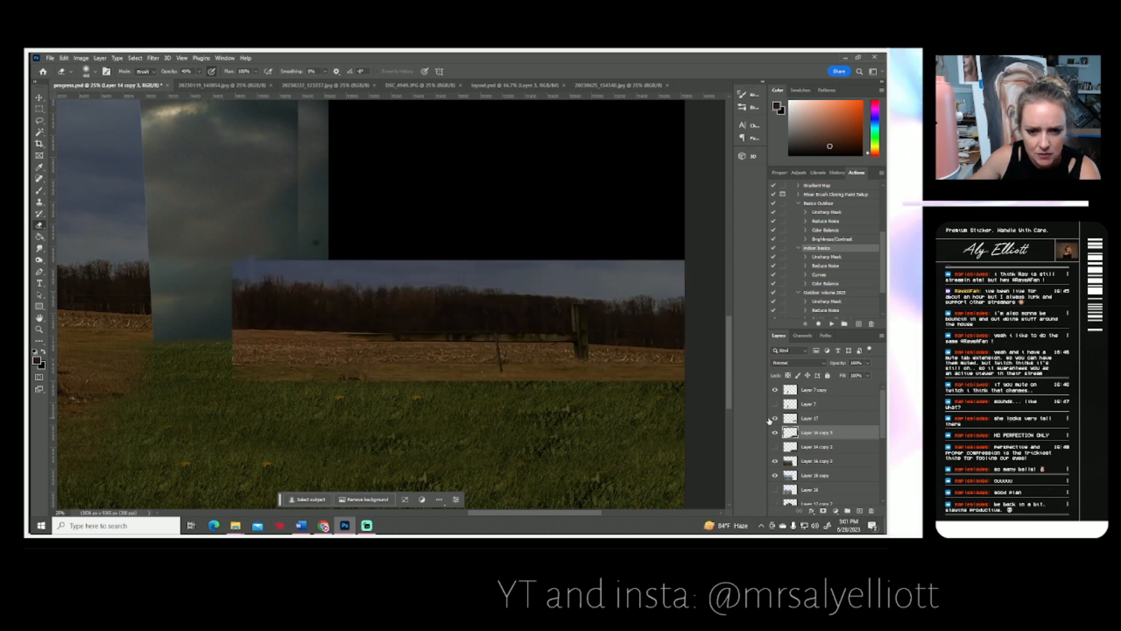
{"action": "left_click", "coordinate": [811, 418]}
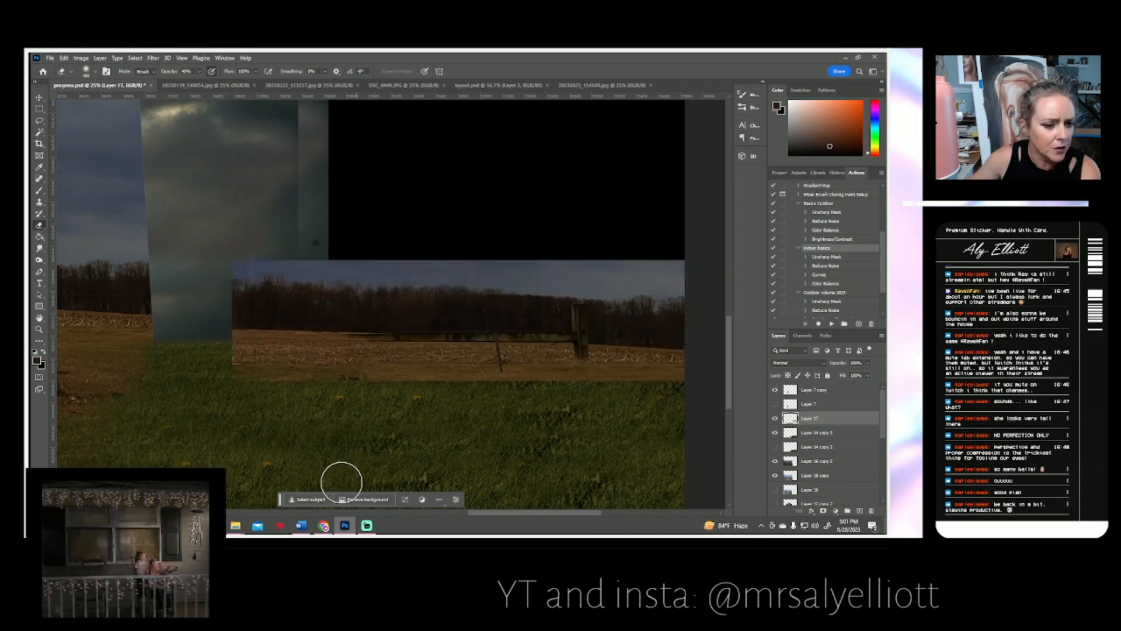
{"action": "left_click", "coordinate": [88, 70]}
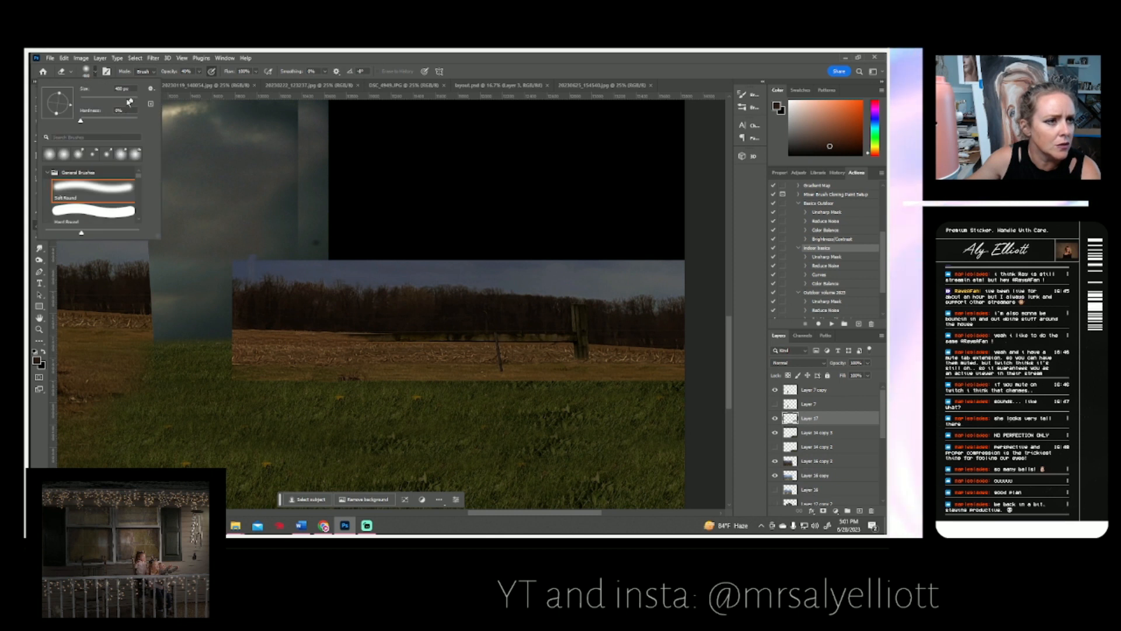
{"action": "left_click", "coordinate": [200, 81]}
{"action": "left_click_drag", "start_coordinate": [201, 83], "coordinate": [228, 83]}
{"action": "left_click_drag", "start_coordinate": [215, 384], "coordinate": [730, 383]}
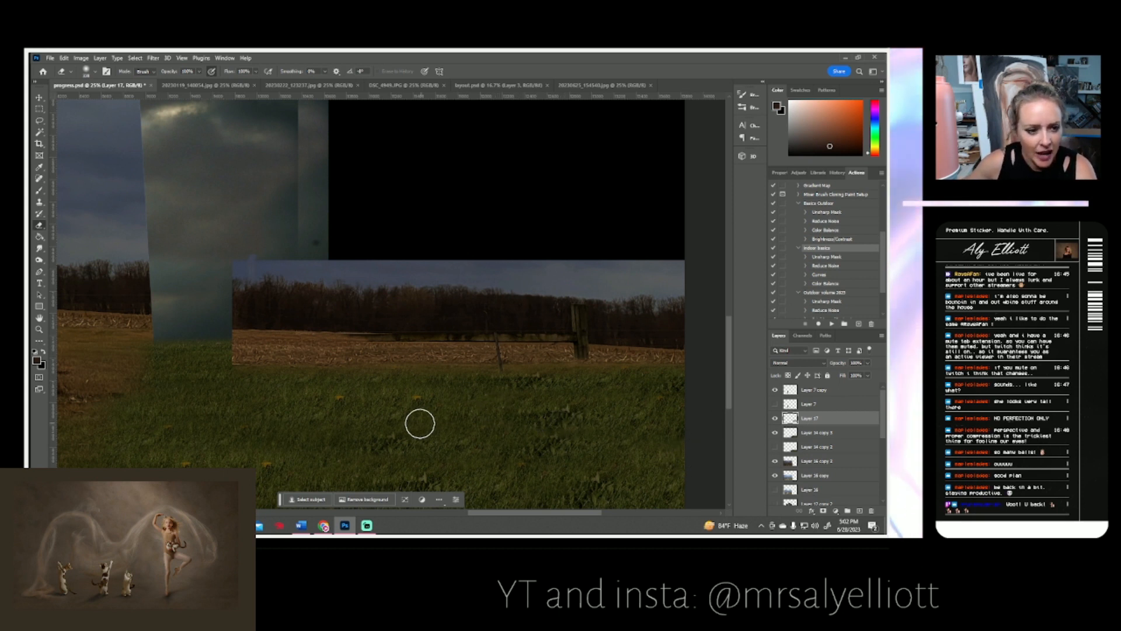
Soften the left edge of the Layer 17 treeline strip with the eraser after comparing the layer hidden and shown.
{"action": "left_click", "coordinate": [773, 418]}
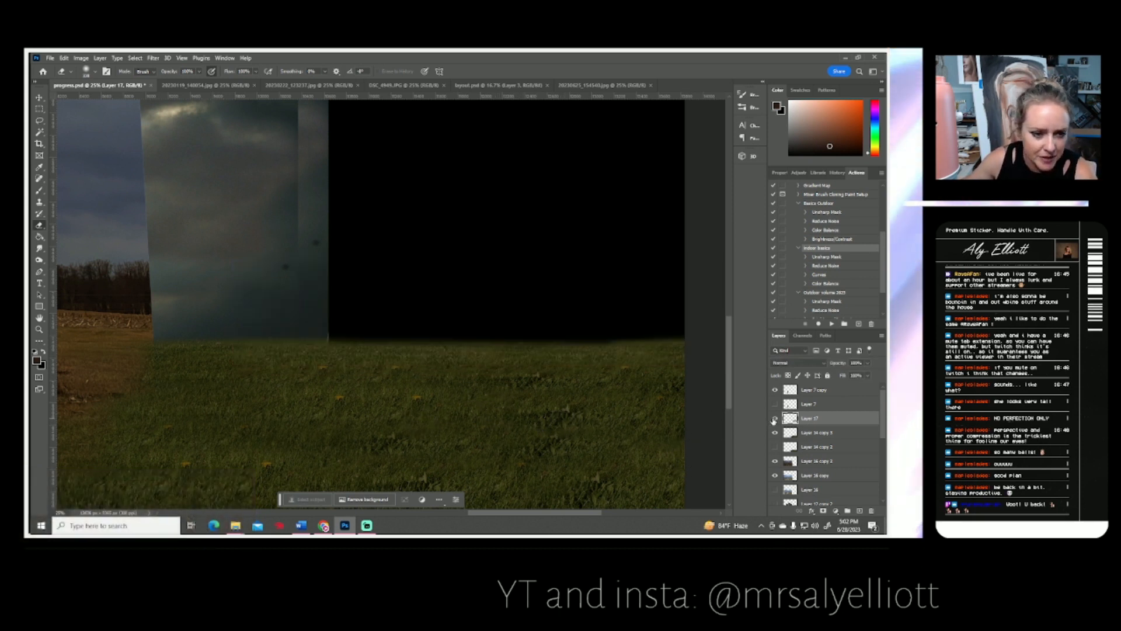
{"action": "left_click", "coordinate": [773, 419]}
{"action": "mouse_move", "coordinate": [277, 381]}
{"action": "left_mouse_down"}
{"action": "mouse_move", "coordinate": [199, 367]}
{"action": "mouse_move", "coordinate": [219, 338]}
{"action": "left_mouse_up"}
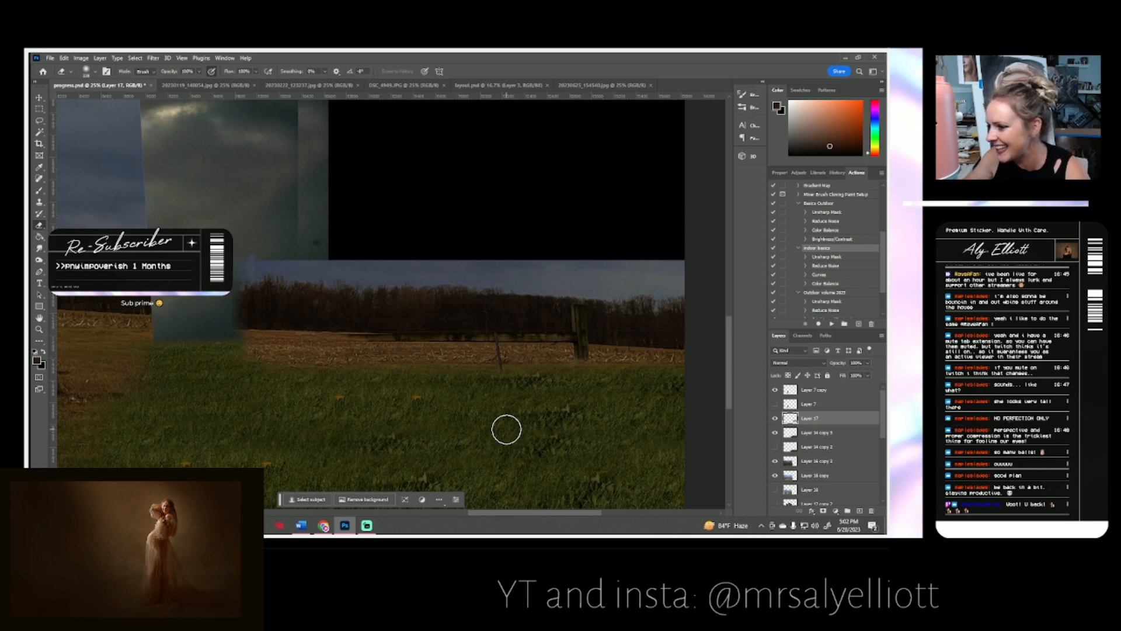
{"action": "left_click_drag", "start_coordinate": [566, 419], "coordinate": [551, 404]}
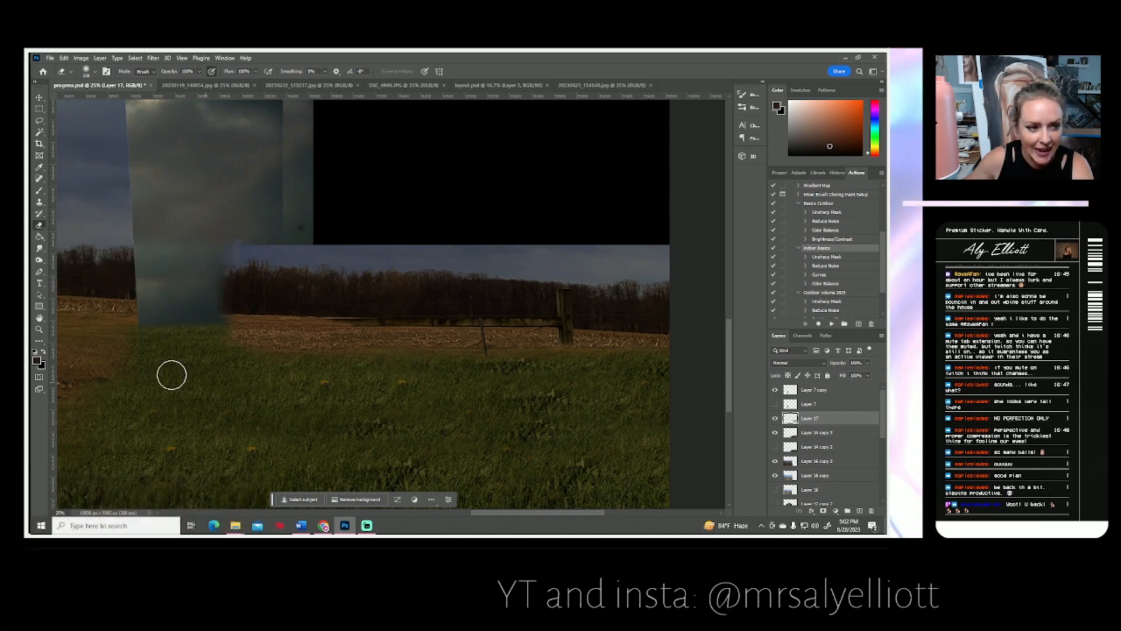
{"action": "left_click", "coordinate": [39, 329]}
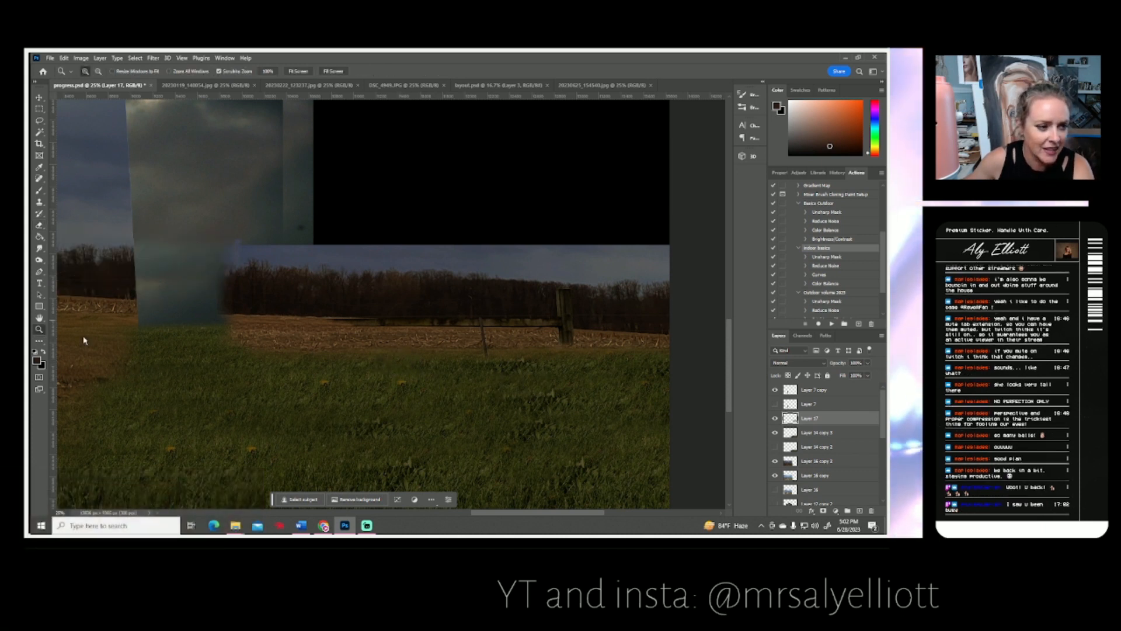
Clone dark tree texture over the pale strip along the treeline's base near the left end of the Layer 17 field strip.
{"action": "left_click", "coordinate": [303, 72]}
{"action": "scroll", "coordinate": [589, 436], "scroll_direction": "down", "scroll_amount": 1}
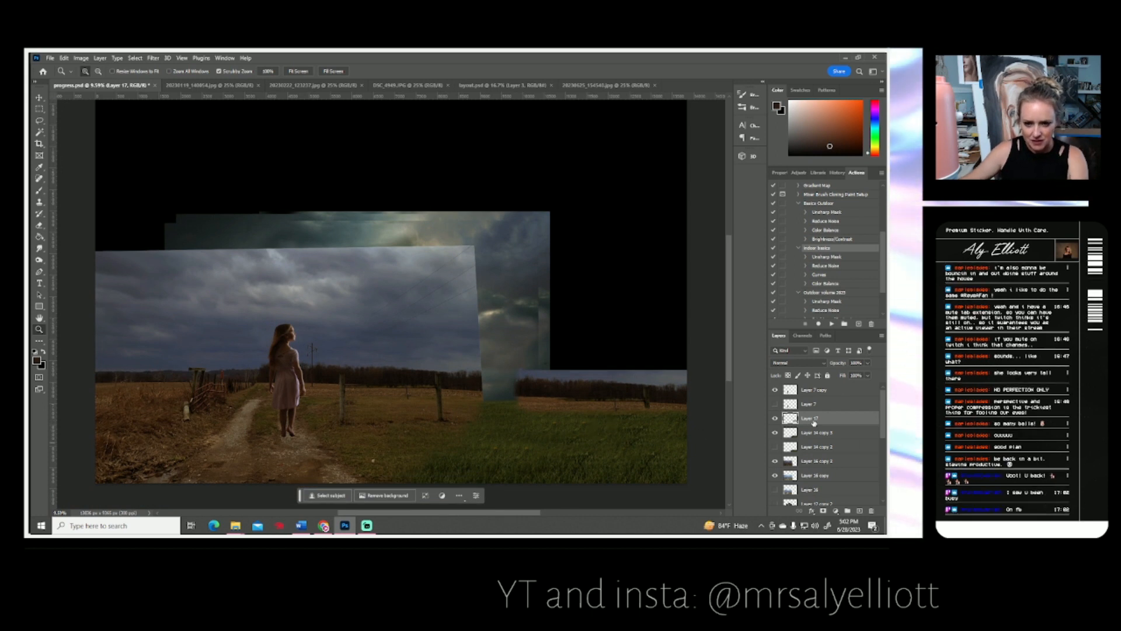
{"action": "left_click", "coordinate": [585, 397]}
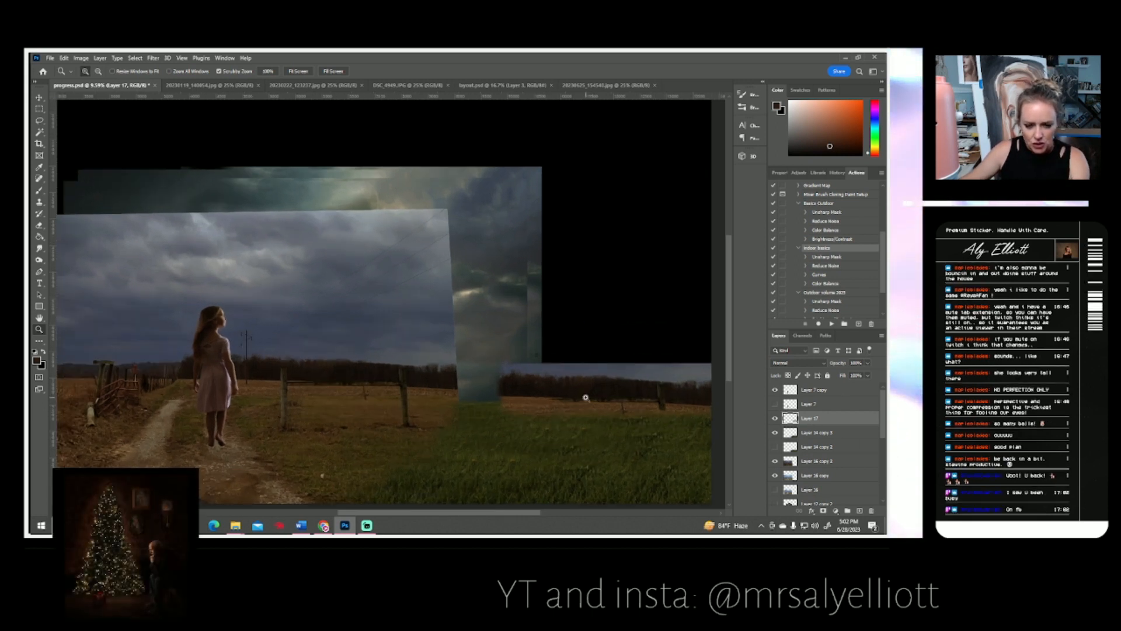
{"action": "left_click", "coordinate": [586, 398]}
{"action": "left_click", "coordinate": [586, 398]}
{"action": "left_click", "coordinate": [586, 396]}
{"action": "left_click", "coordinate": [585, 396]}
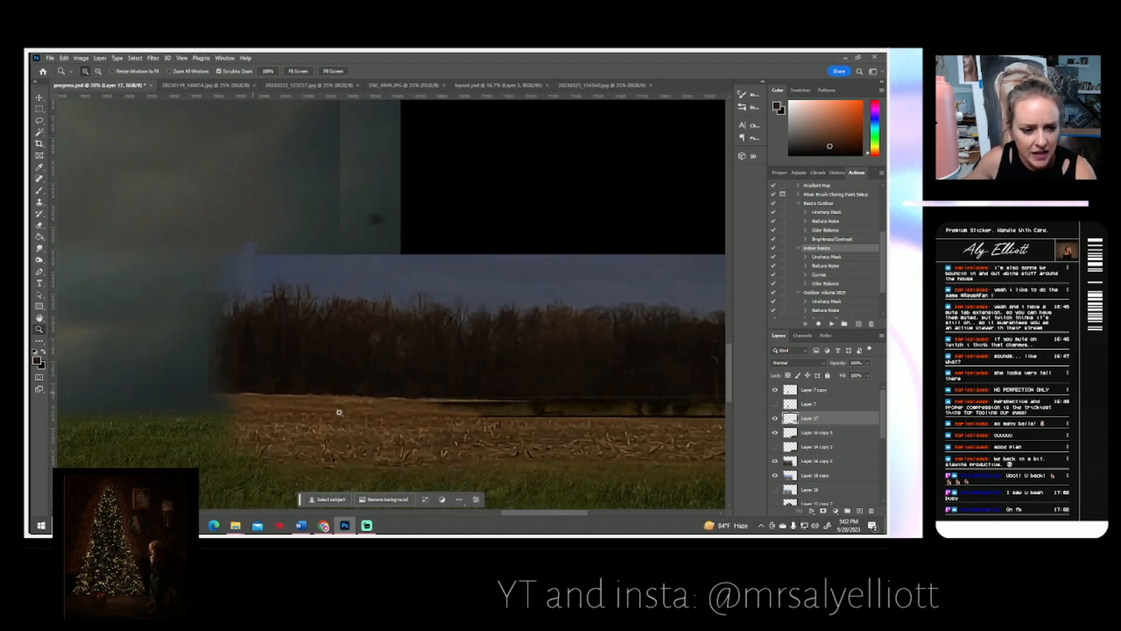
{"action": "left_click_drag", "start_coordinate": [452, 445], "coordinate": [380, 389]}
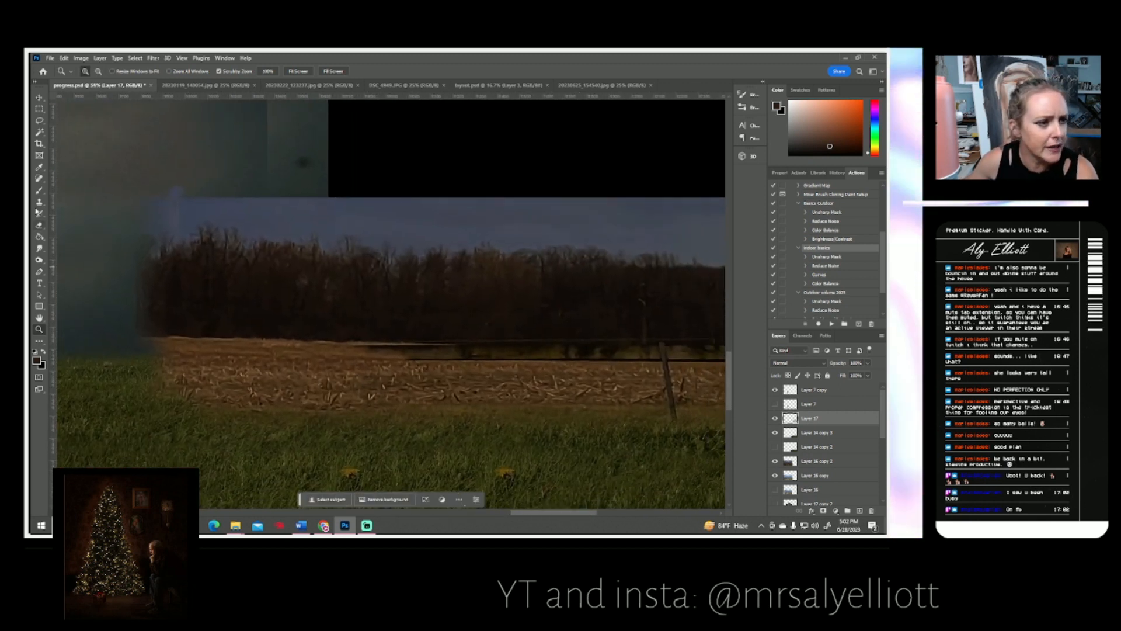
{"action": "key", "text": "s"}
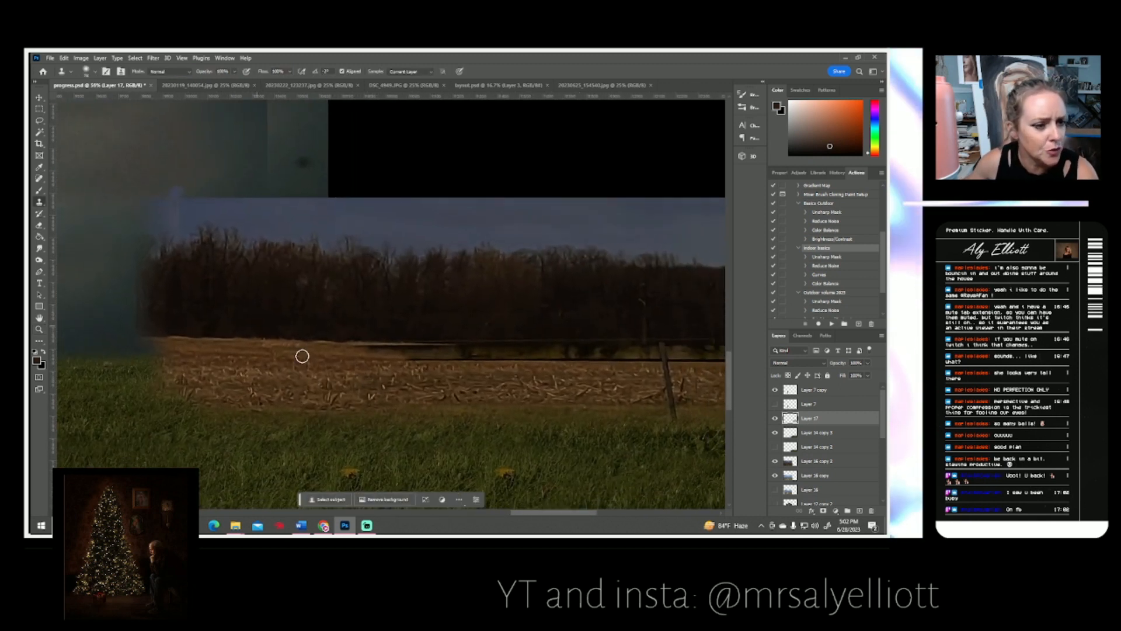
{"action": "left_click", "coordinate": [195, 338], "text": "alt"}
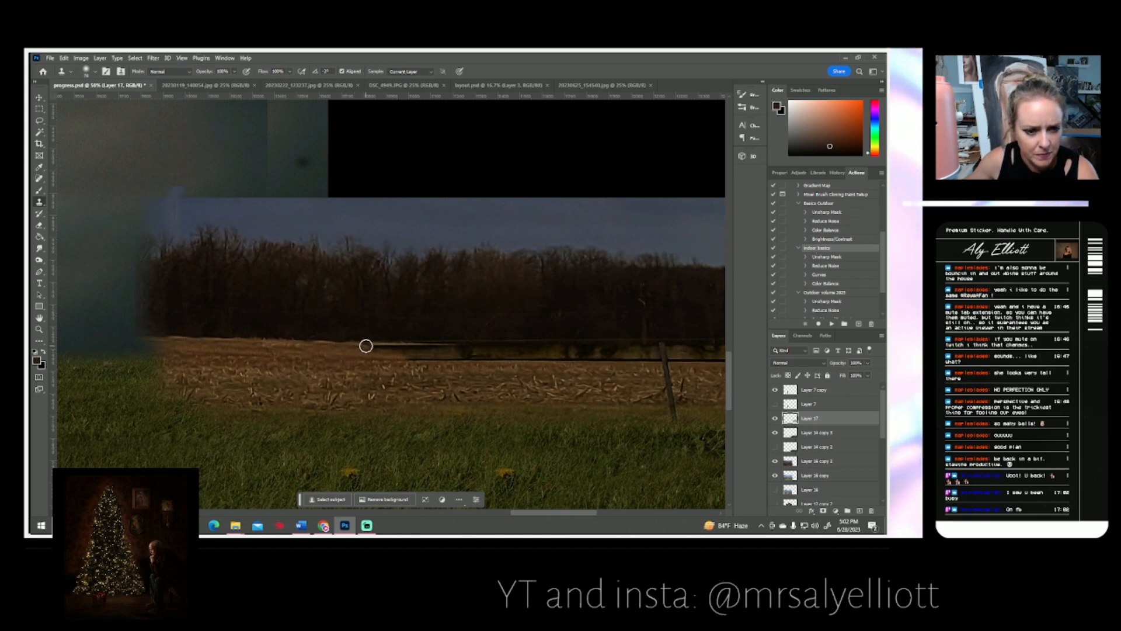
{"action": "mouse_move", "coordinate": [375, 346]}
{"action": "left_mouse_down"}
{"action": "mouse_move", "coordinate": [473, 345]}
{"action": "mouse_move", "coordinate": [462, 331]}
{"action": "left_mouse_up"}
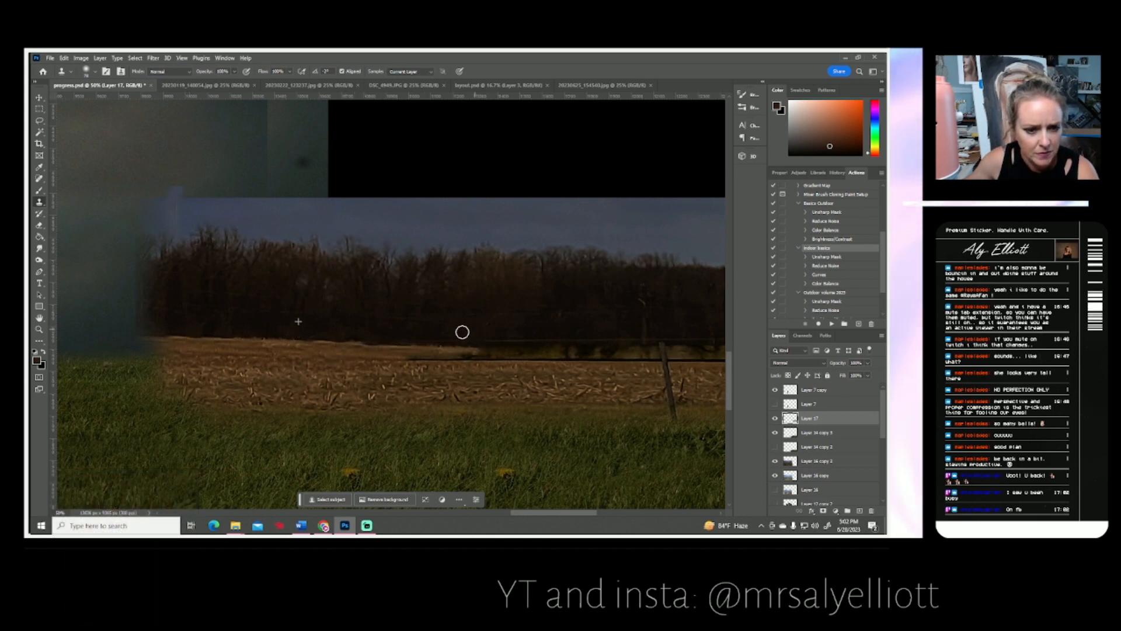
Clone out the dark fence rail line and the thin leaning post across the left part of the stubble field.
{"action": "left_click_drag", "start_coordinate": [403, 362], "coordinate": [525, 348]}
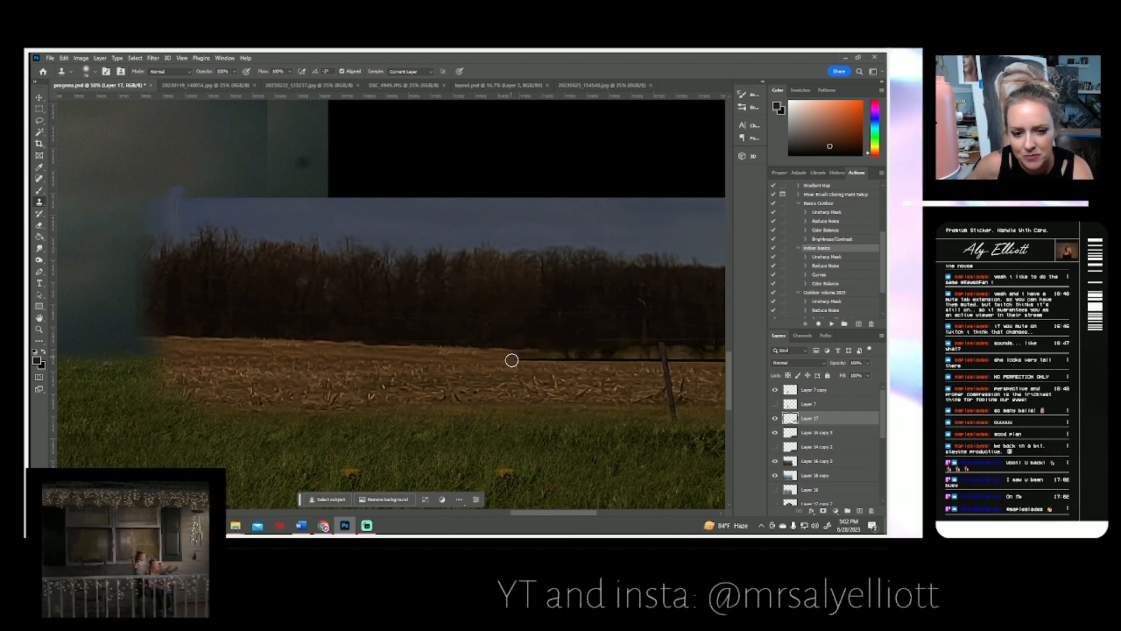
{"action": "left_click", "coordinate": [186, 355], "text": "alt"}
{"action": "mouse_move", "coordinate": [503, 358]}
{"action": "left_mouse_down"}
{"action": "mouse_move", "coordinate": [675, 371]}
{"action": "mouse_move", "coordinate": [662, 373]}
{"action": "mouse_move", "coordinate": [690, 431]}
{"action": "mouse_move", "coordinate": [671, 414]}
{"action": "mouse_move", "coordinate": [704, 459]}
{"action": "mouse_move", "coordinate": [671, 432]}
{"action": "mouse_move", "coordinate": [653, 394]}
{"action": "mouse_move", "coordinate": [458, 418]}
{"action": "left_mouse_up"}
Clone out the tall wooden fence post on Layer 17, replacing it with matching trees above and stubble below.
{"action": "left_click_drag", "start_coordinate": [656, 413], "coordinate": [509, 422]}
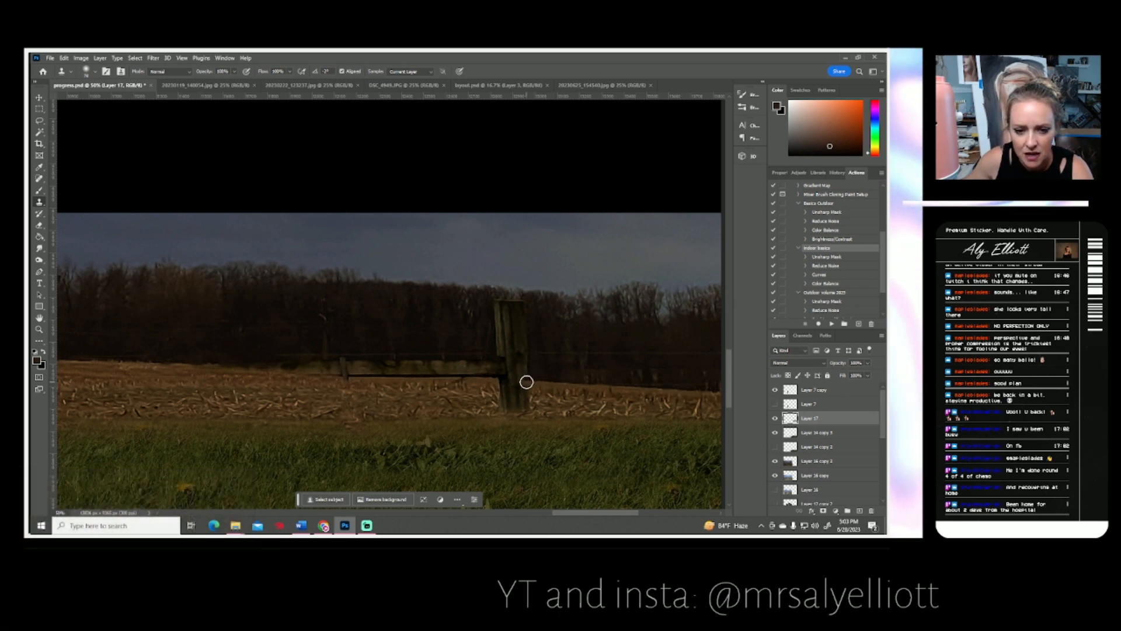
{"action": "mouse_move", "coordinate": [514, 382]}
{"action": "left_mouse_down"}
{"action": "mouse_move", "coordinate": [501, 377]}
{"action": "mouse_move", "coordinate": [533, 363]}
{"action": "mouse_move", "coordinate": [522, 357]}
{"action": "mouse_move", "coordinate": [510, 391]}
{"action": "mouse_move", "coordinate": [528, 395]}
{"action": "mouse_move", "coordinate": [523, 303]}
{"action": "mouse_move", "coordinate": [519, 315]}
{"action": "mouse_move", "coordinate": [506, 303]}
{"action": "mouse_move", "coordinate": [496, 310]}
{"action": "mouse_move", "coordinate": [497, 340]}
{"action": "left_mouse_up"}
{"action": "left_click", "coordinate": [631, 316], "text": "alt"}
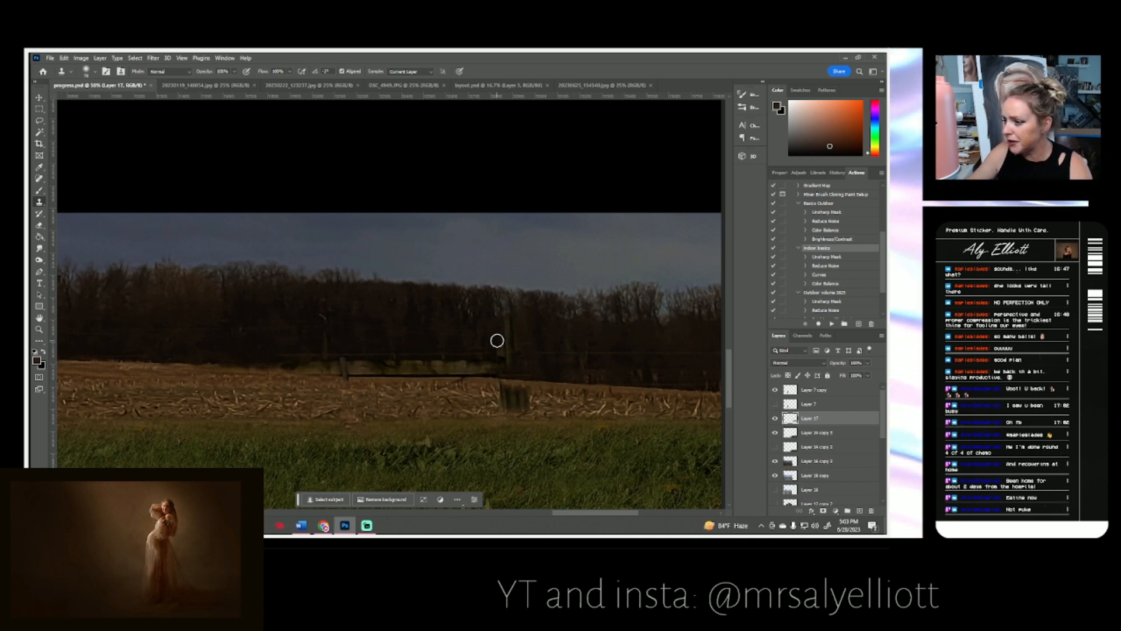
{"action": "left_click_drag", "start_coordinate": [507, 321], "coordinate": [505, 345]}
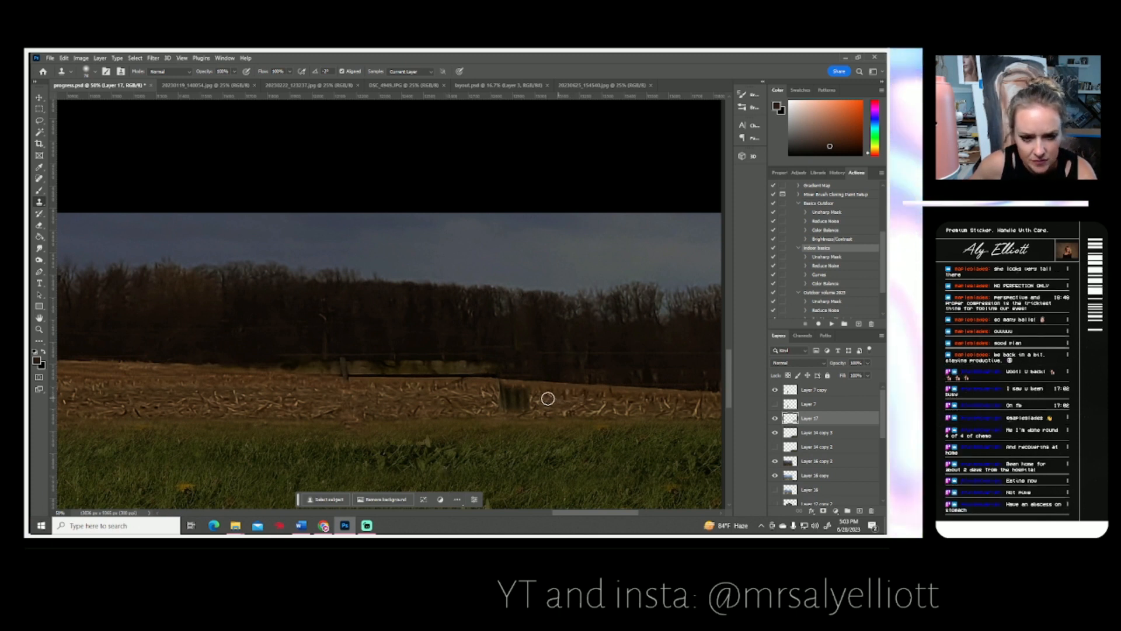
{"action": "mouse_move", "coordinate": [525, 394]}
{"action": "left_mouse_down"}
{"action": "mouse_move", "coordinate": [476, 396]}
{"action": "mouse_move", "coordinate": [511, 390]}
{"action": "mouse_move", "coordinate": [497, 384]}
{"action": "mouse_move", "coordinate": [514, 407]}
{"action": "left_mouse_up"}
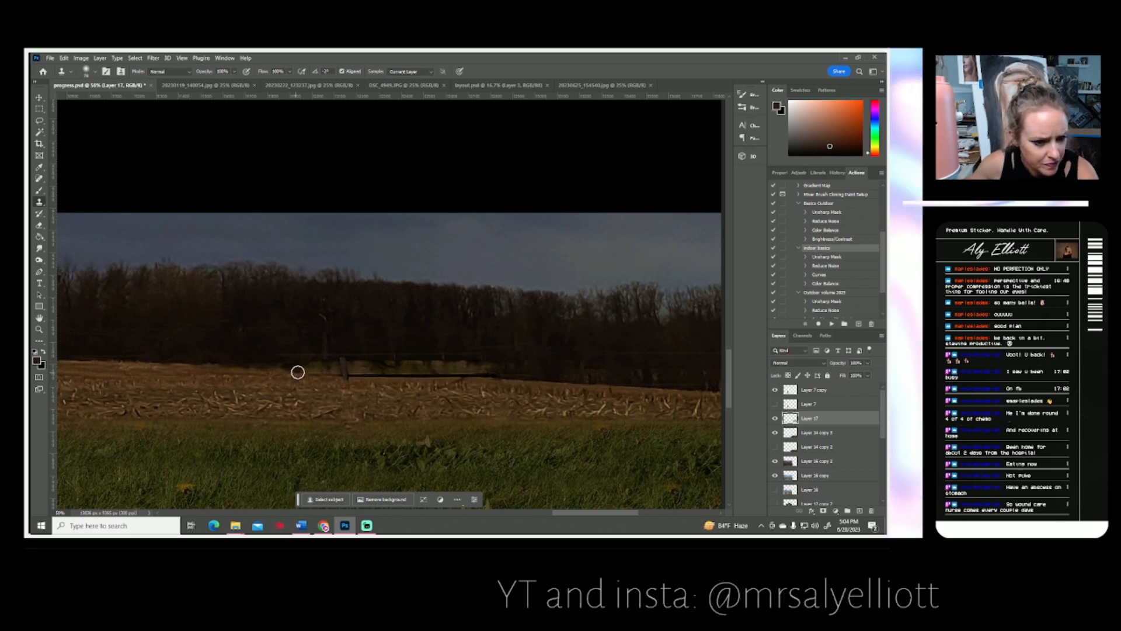
Clone out the small post stub, the leftover rail and the light green gap at the base of the treeline.
{"action": "mouse_move", "coordinate": [301, 371]}
{"action": "left_mouse_down"}
{"action": "mouse_move", "coordinate": [351, 369]}
{"action": "mouse_move", "coordinate": [314, 358]}
{"action": "mouse_move", "coordinate": [344, 355]}
{"action": "mouse_move", "coordinate": [323, 345]}
{"action": "mouse_move", "coordinate": [317, 319]}
{"action": "left_mouse_up"}
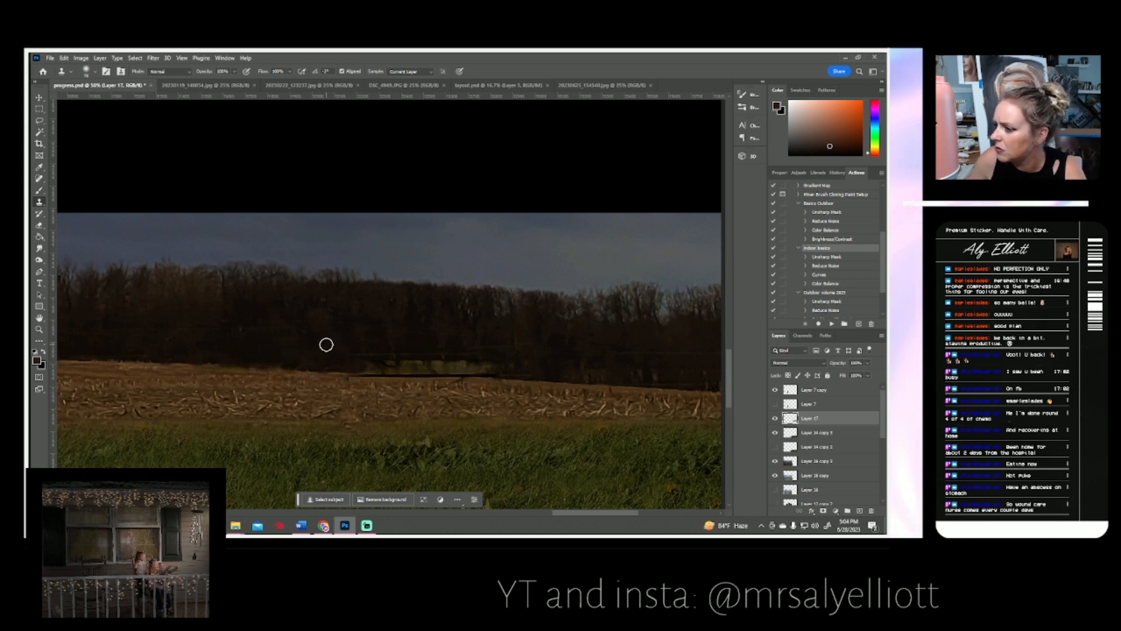
{"action": "mouse_move", "coordinate": [431, 438]}
{"action": "left_mouse_down"}
{"action": "mouse_move", "coordinate": [386, 438]}
{"action": "mouse_move", "coordinate": [447, 422]}
{"action": "mouse_move", "coordinate": [374, 409]}
{"action": "left_mouse_up"}
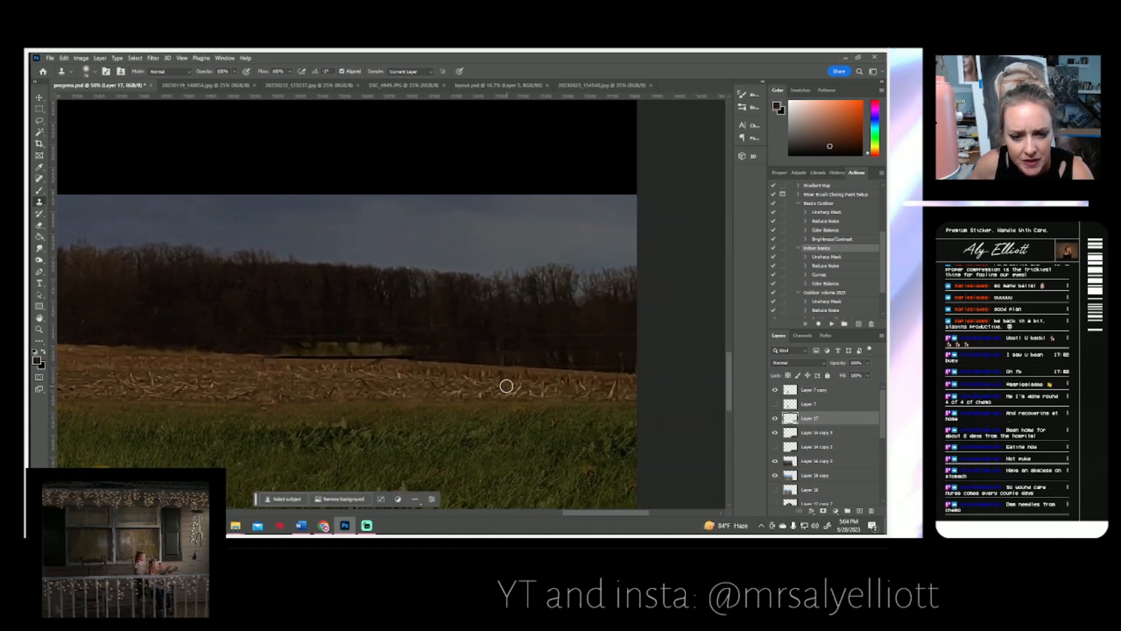
{"action": "left_click", "coordinate": [546, 368], "text": "alt"}
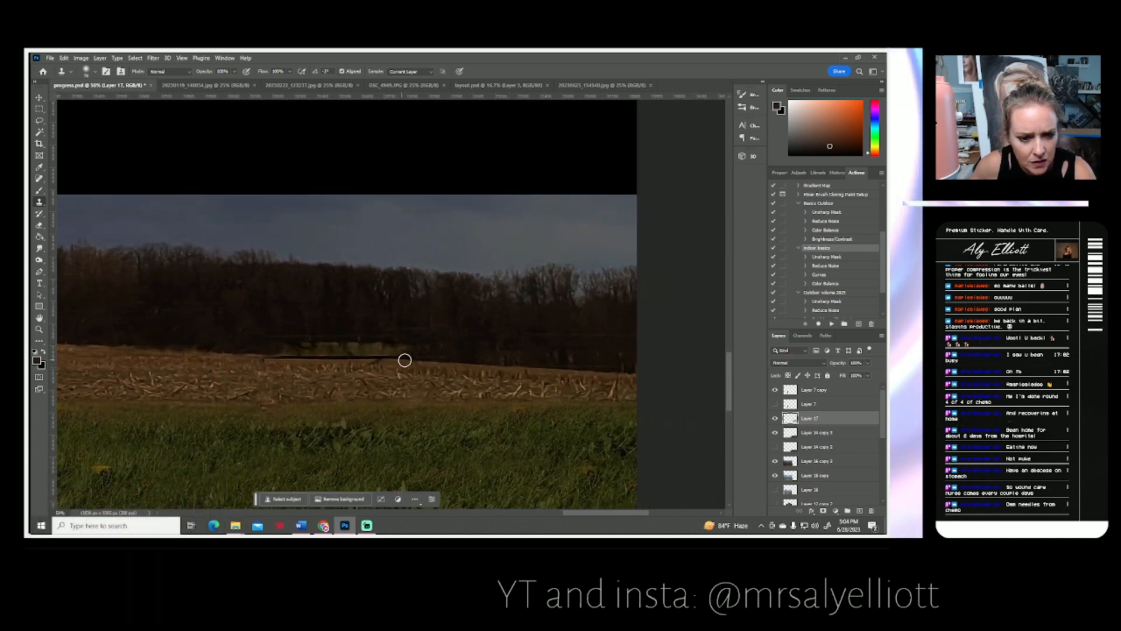
{"action": "left_click_drag", "start_coordinate": [404, 361], "coordinate": [251, 362]}
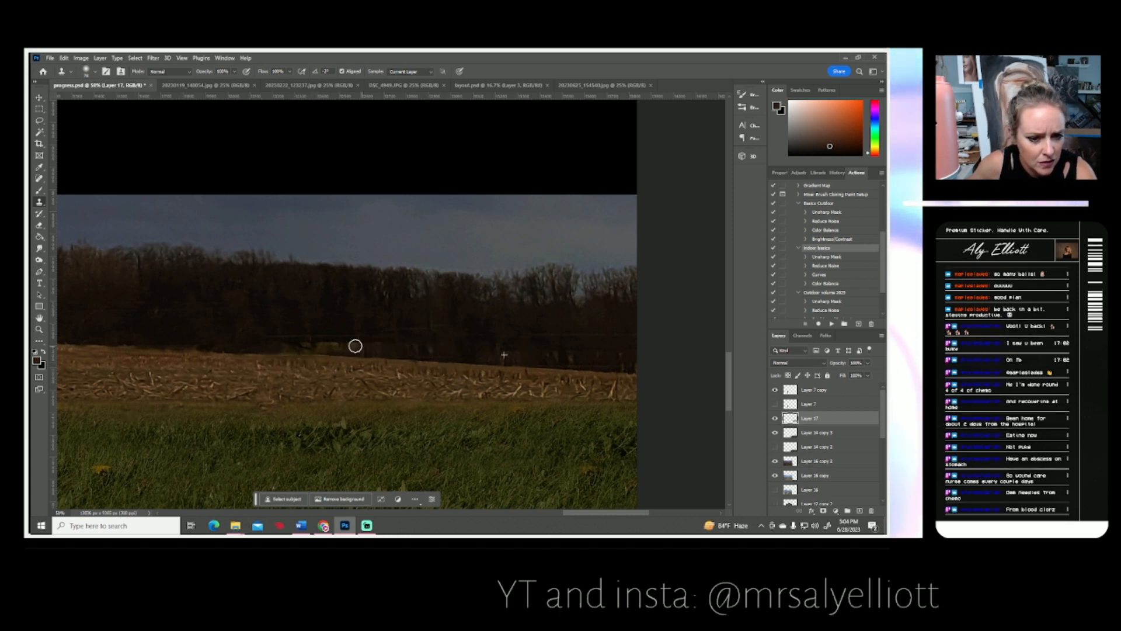
{"action": "left_click", "coordinate": [179, 316], "text": "alt"}
{"action": "mouse_move", "coordinate": [259, 340]}
{"action": "left_mouse_down"}
{"action": "mouse_move", "coordinate": [348, 348]}
{"action": "mouse_move", "coordinate": [214, 324]}
{"action": "mouse_move", "coordinate": [400, 349]}
{"action": "mouse_move", "coordinate": [446, 336]}
{"action": "left_mouse_up"}
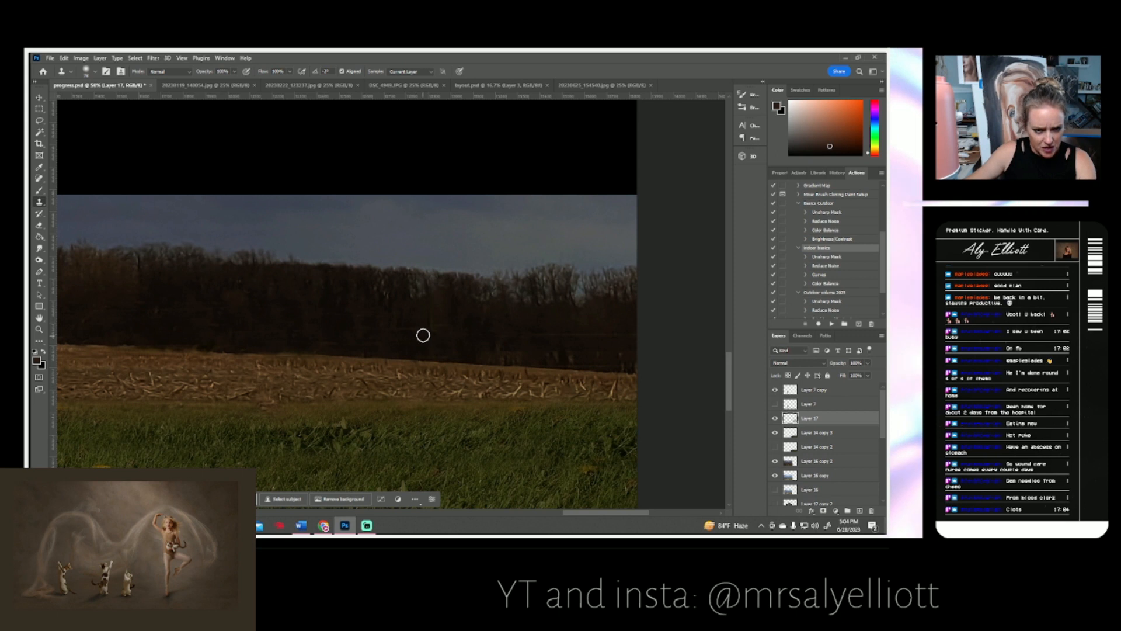
Check the cleaned field strip against the whole composite and duplicate Layer 17.
{"action": "left_click", "coordinate": [39, 330]}
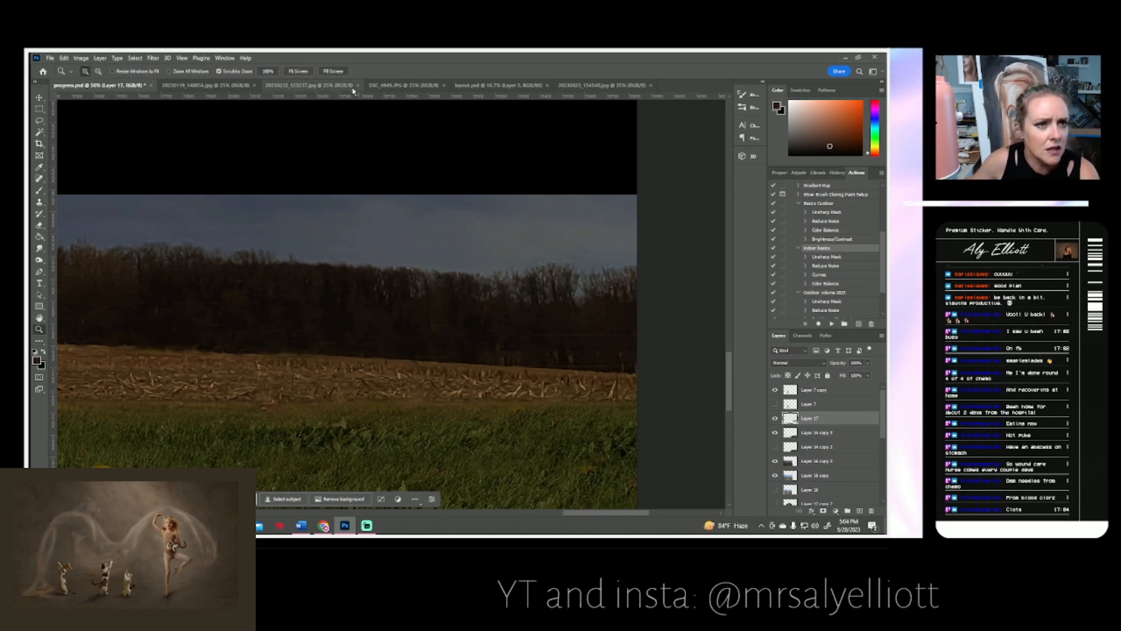
{"action": "left_click", "coordinate": [299, 71]}
{"action": "scroll", "coordinate": [396, 453], "scroll_direction": "down", "scroll_amount": 3}
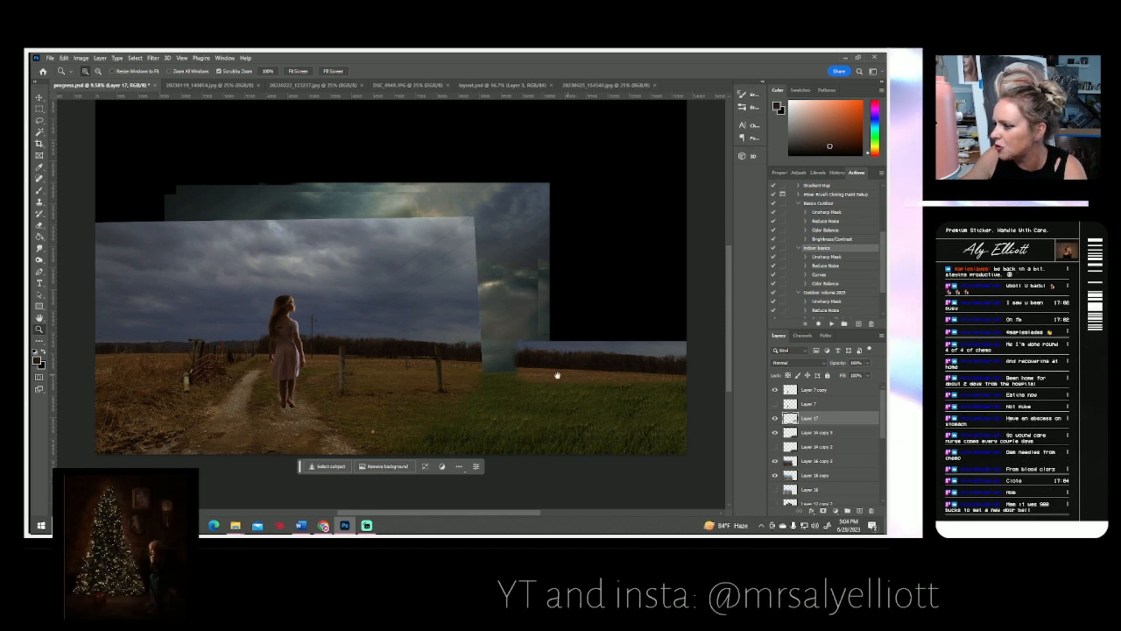
{"action": "key", "text": "space"}
{"action": "left_click_drag", "start_coordinate": [552, 376], "coordinate": [504, 359]}
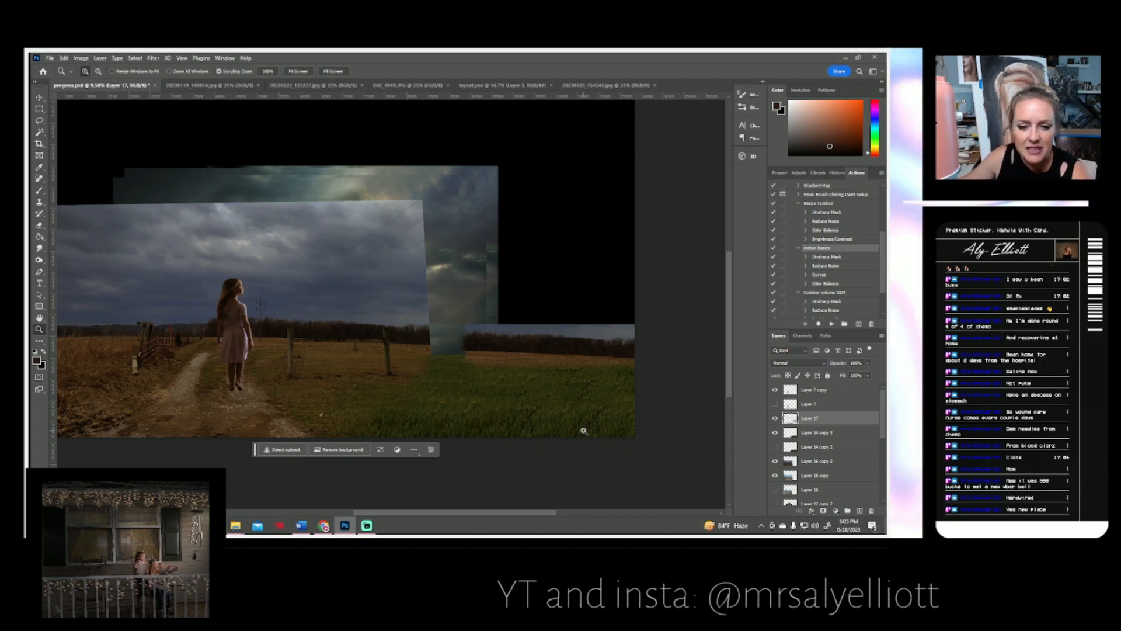
{"action": "scroll", "coordinate": [583, 431], "scroll_direction": "down", "scroll_amount": 1}
{"action": "right_click", "coordinate": [809, 419]}
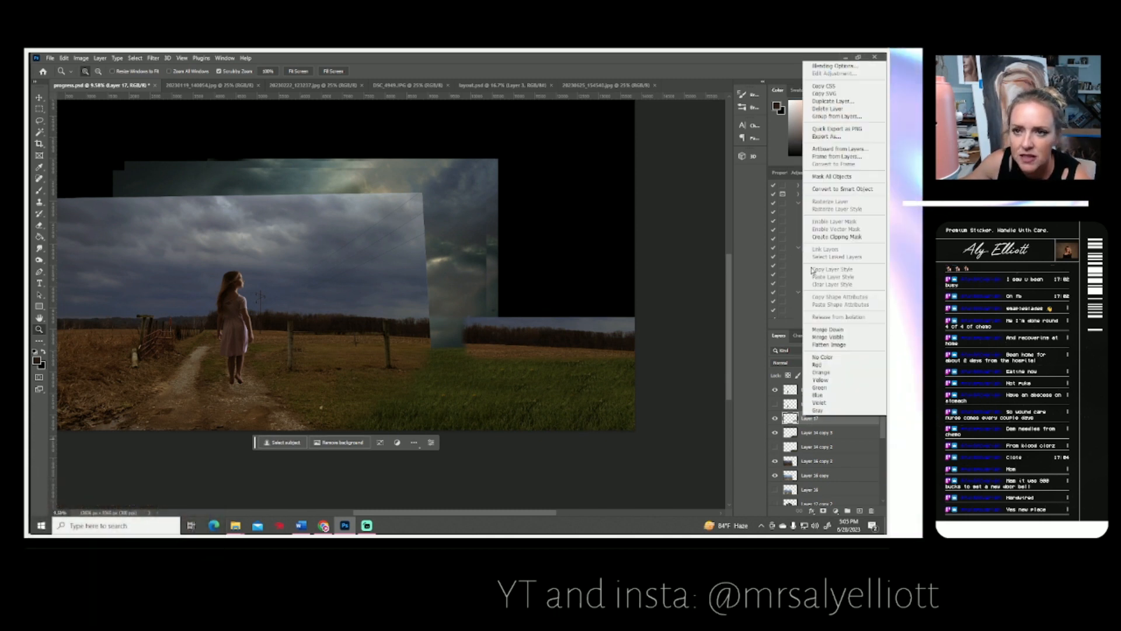
{"action": "left_click", "coordinate": [832, 101]}
{"action": "left_click", "coordinate": [534, 185]}
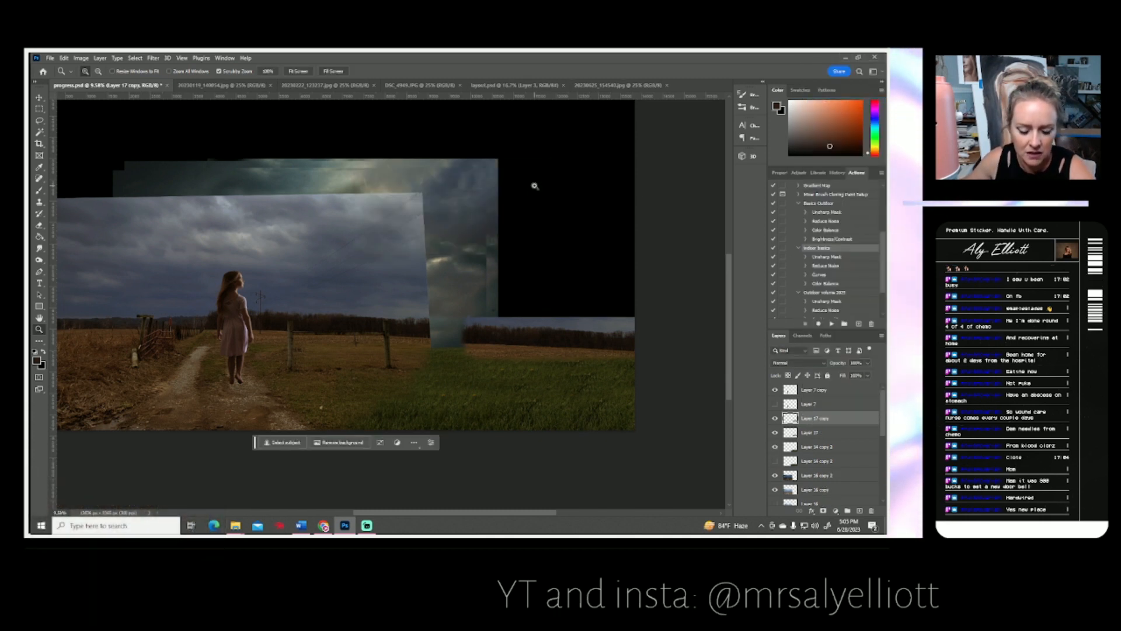
Transform Layer 17 copy to bridge the gap between the original treeline and the added strip, rotating it slightly and applying Warp.
{"action": "key", "text": "ctrl+t"}
{"action": "left_click_drag", "start_coordinate": [582, 357], "coordinate": [514, 352]}
{"action": "left_click_drag", "start_coordinate": [585, 335], "coordinate": [584, 336]}
{"action": "left_click", "coordinate": [64, 58]}
{"action": "mouse_move", "coordinate": [79, 261]}
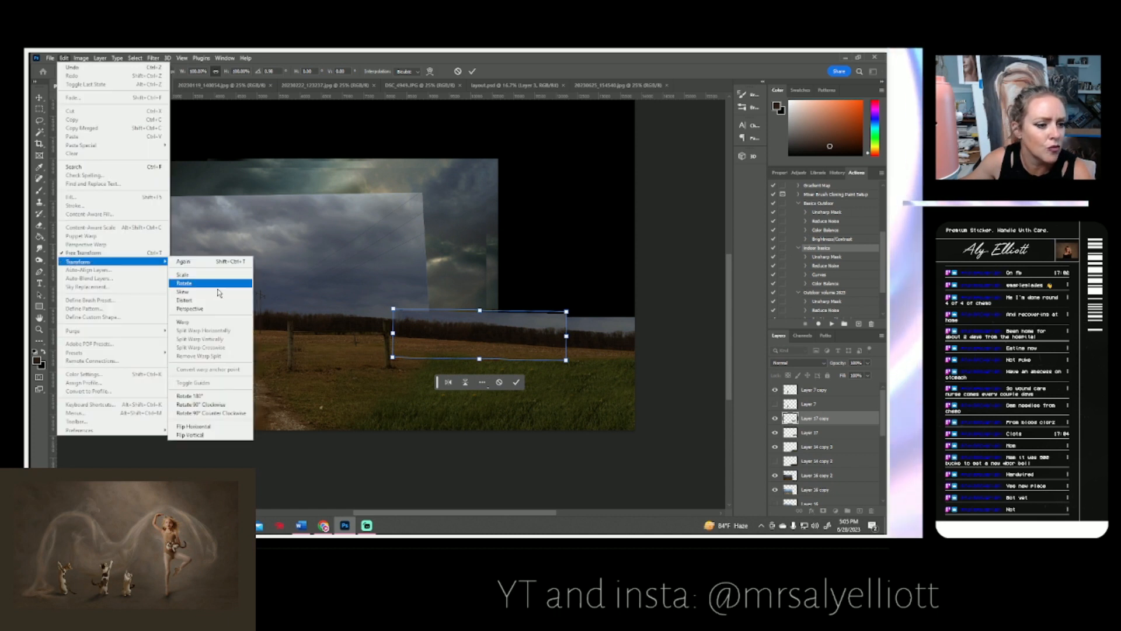
{"action": "left_click", "coordinate": [184, 321]}
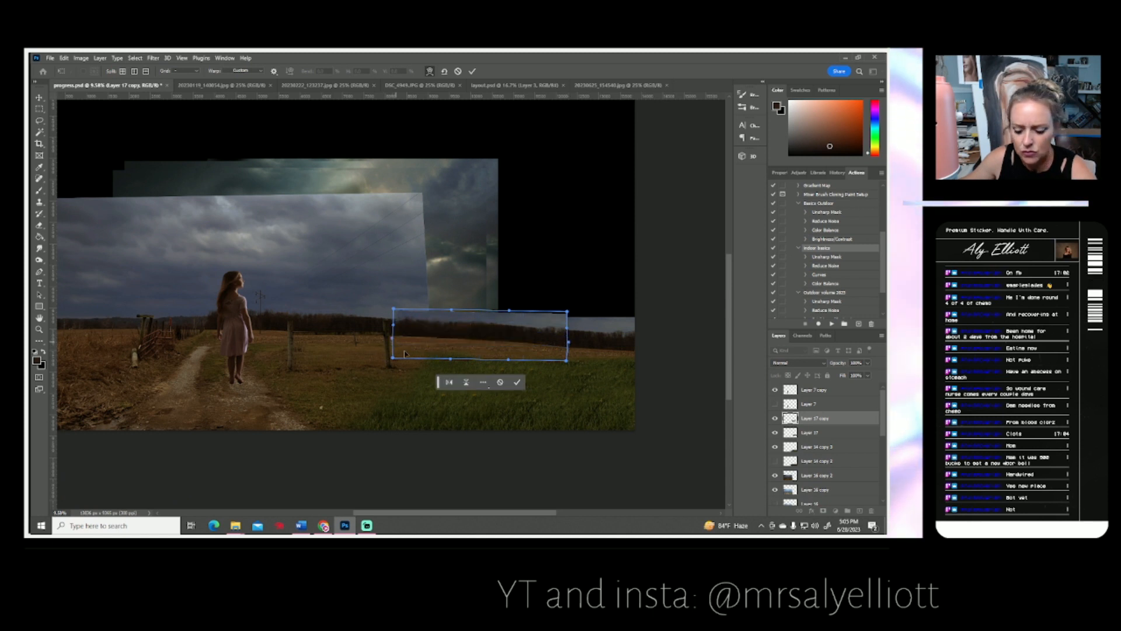
{"action": "key", "text": "Return"}
Erase the hard left edges of Layer 17 copy to blend it into the original field, comparing with the layer hidden and shown.
{"action": "key", "text": "z"}
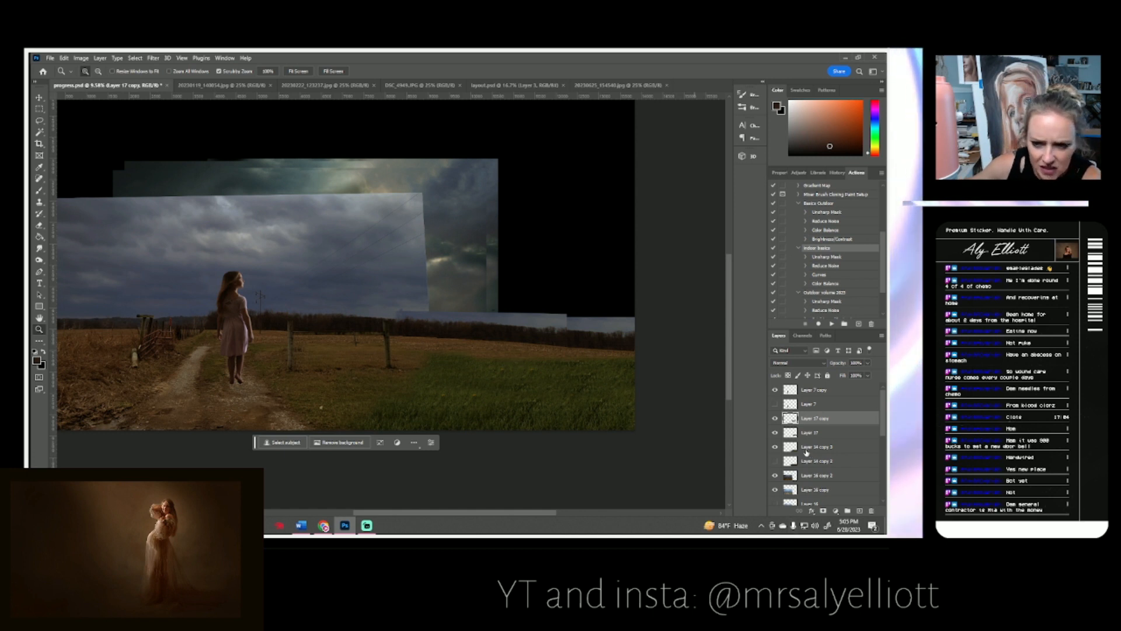
{"action": "left_click", "coordinate": [776, 418]}
{"action": "left_click", "coordinate": [775, 418]}
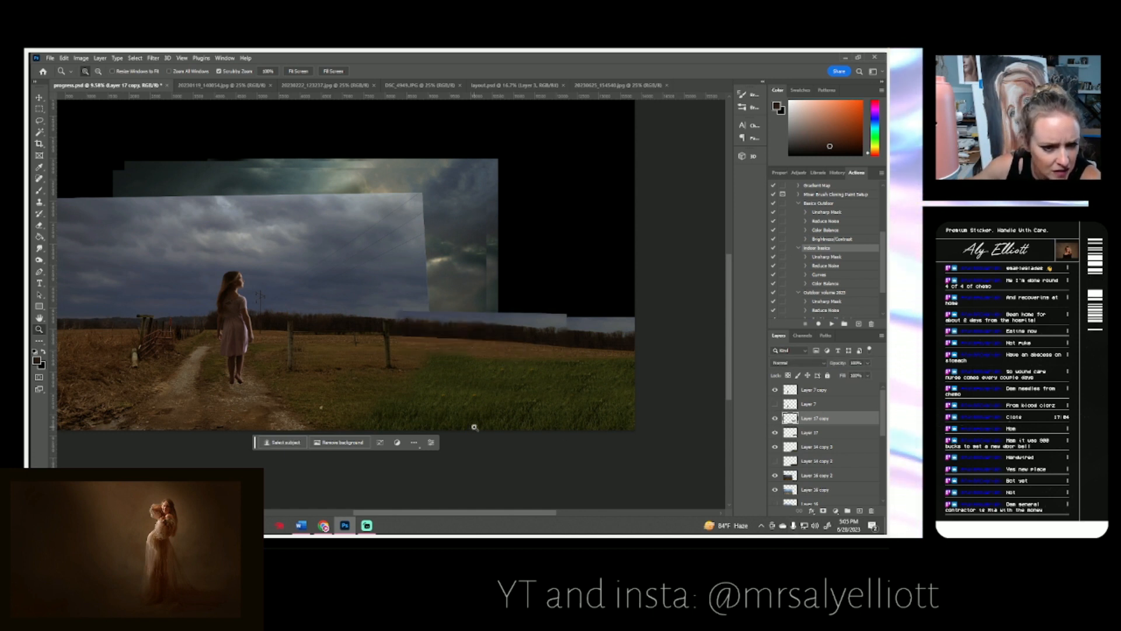
{"action": "left_click", "coordinate": [39, 225]}
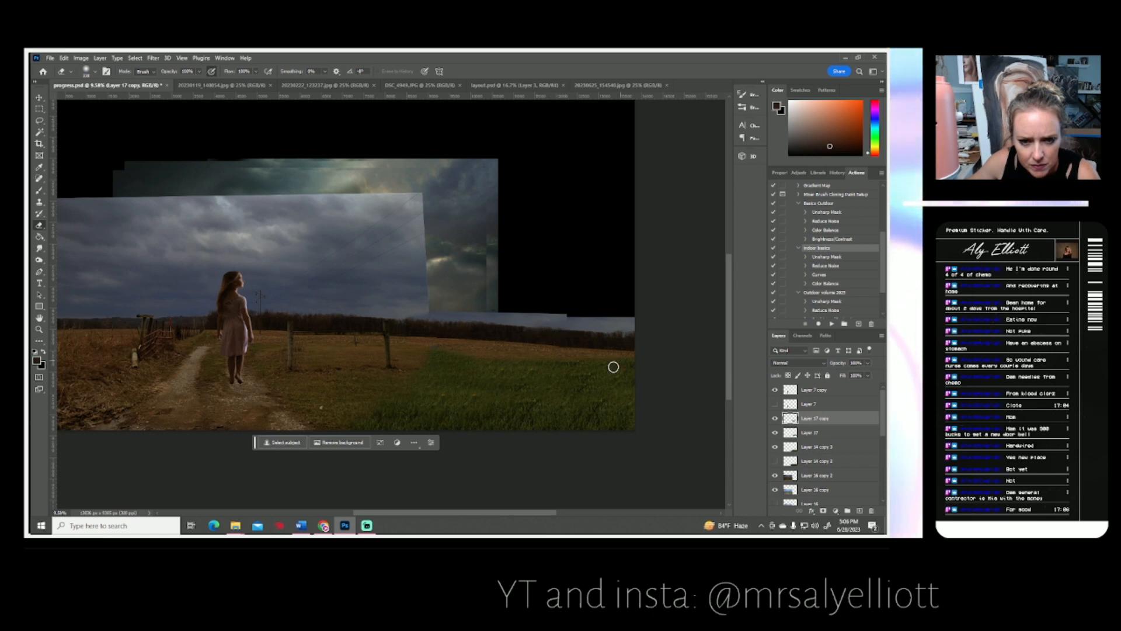
{"action": "left_click", "coordinate": [775, 418]}
{"action": "left_click", "coordinate": [775, 419]}
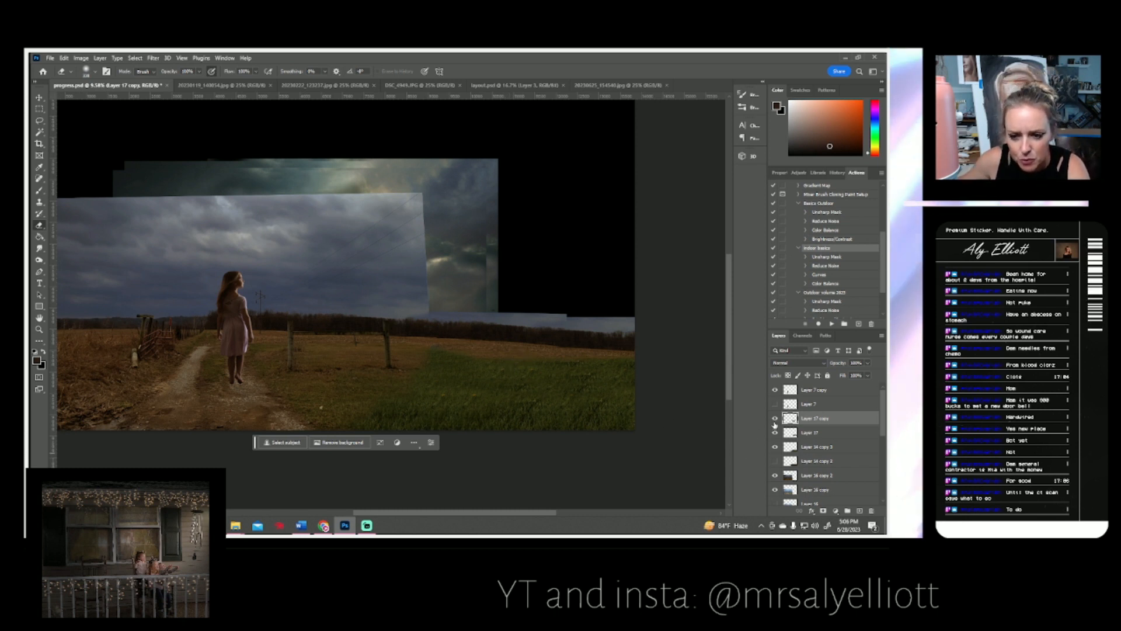
Nudge Layer 17 copy slightly along the treeline and save the document.
{"action": "left_click", "coordinate": [40, 99]}
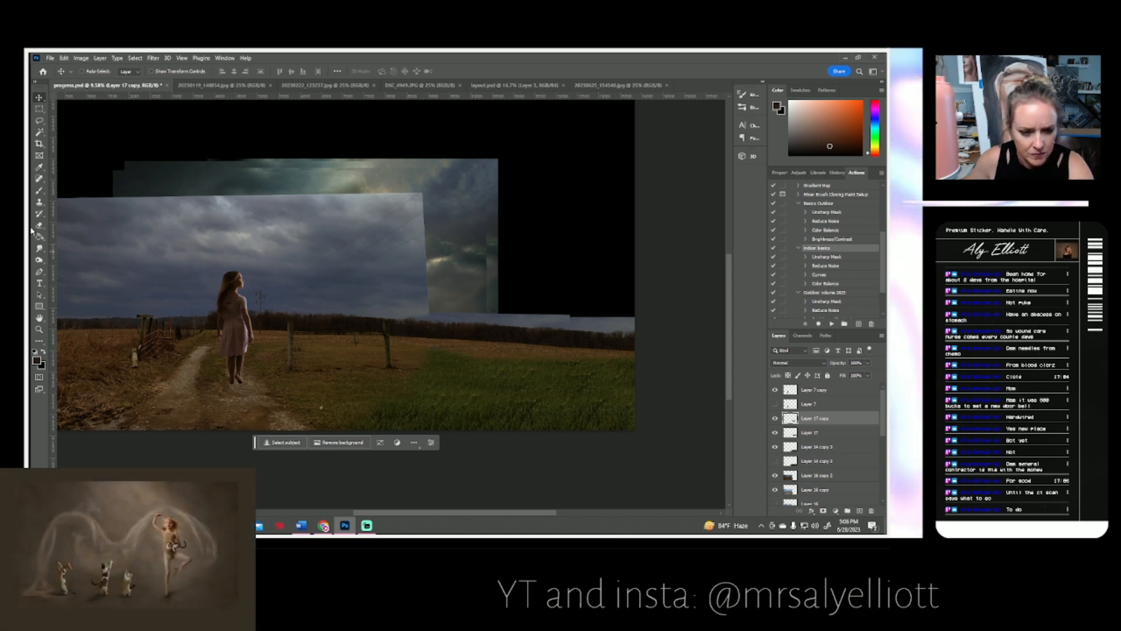
{"action": "key", "text": "ctrl+s"}
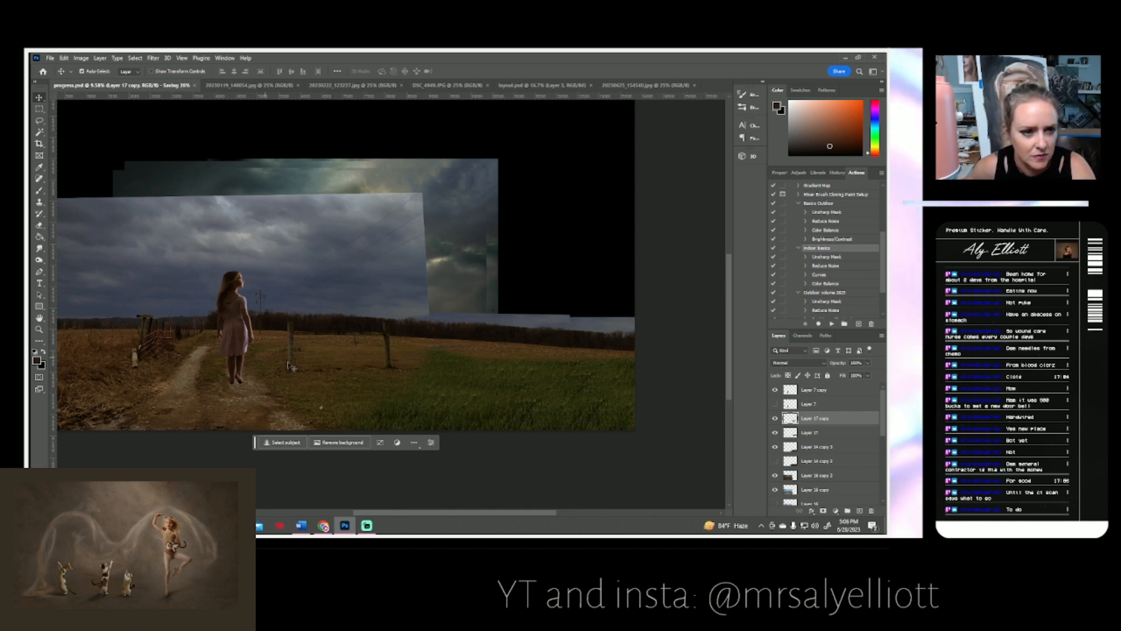
{"action": "scroll", "coordinate": [780, 393], "scroll_direction": "down", "scroll_amount": 1}
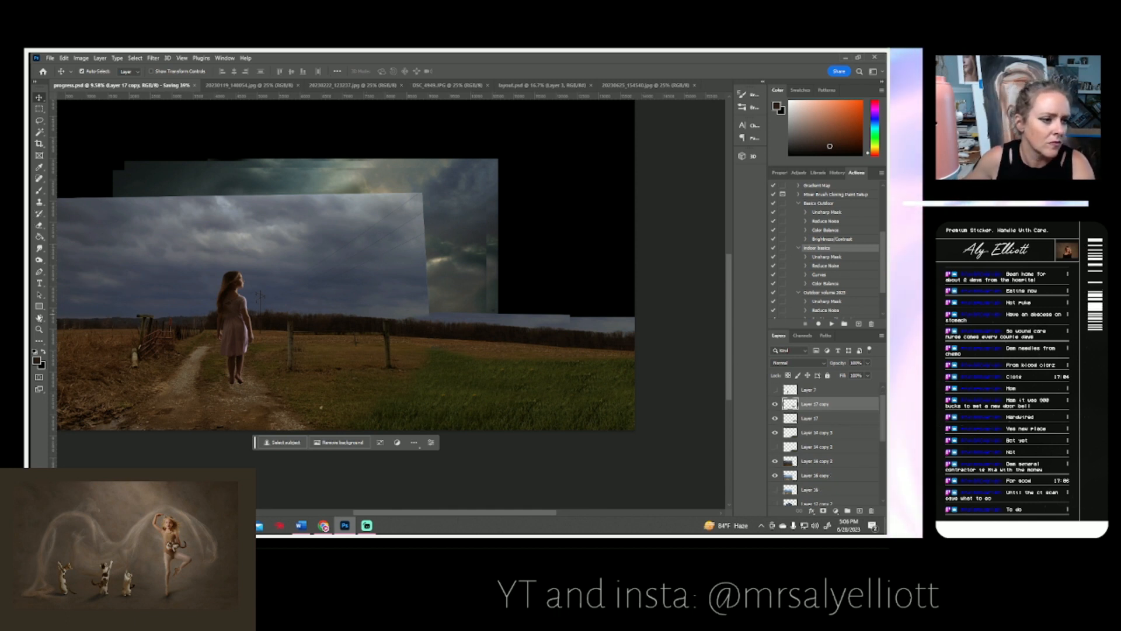
Extend the canvas slightly past the scene's lower-left corner with the Crop tool and save the document.
{"action": "left_click", "coordinate": [41, 331]}
{"action": "left_click", "coordinate": [298, 71]}
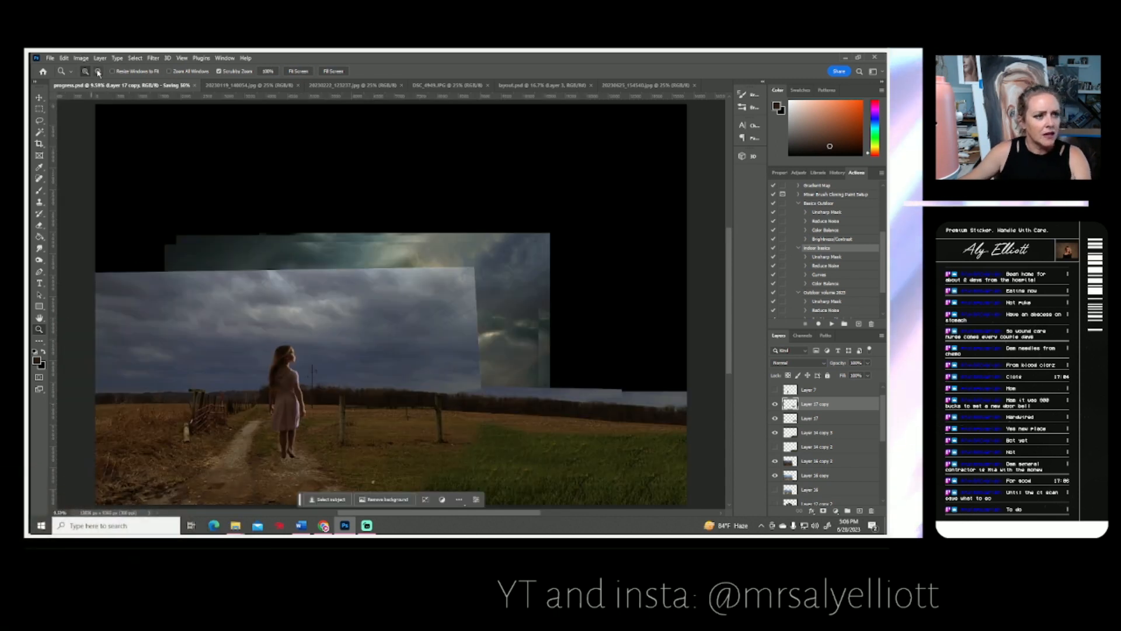
{"action": "left_click", "coordinate": [439, 311], "text": "alt"}
{"action": "left_click", "coordinate": [439, 311], "text": "alt"}
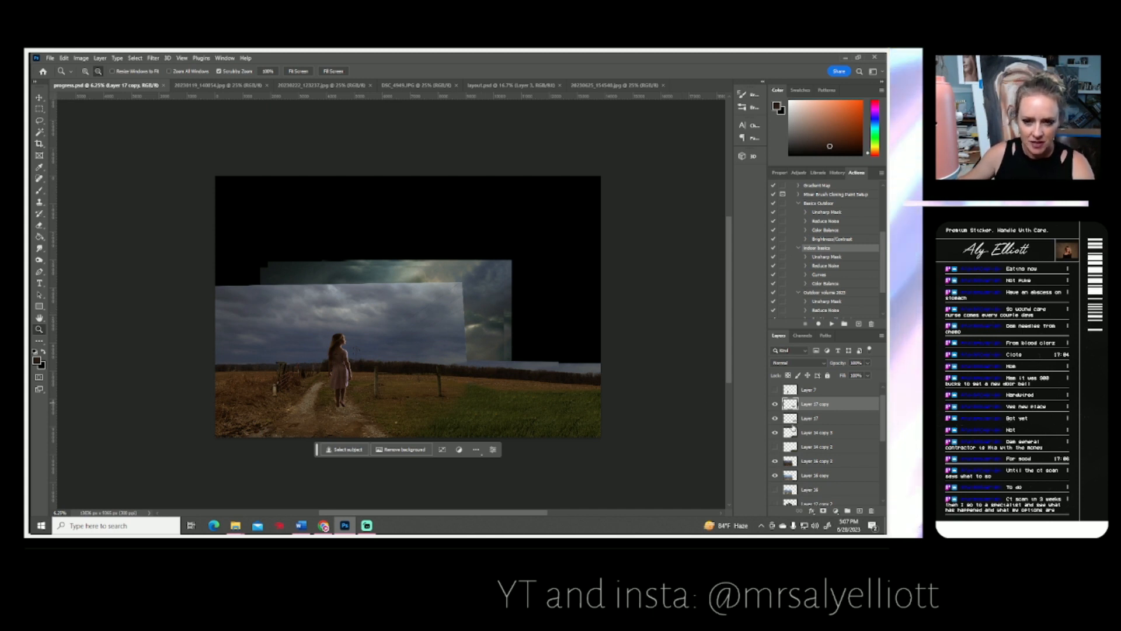
{"action": "left_click", "coordinate": [38, 144]}
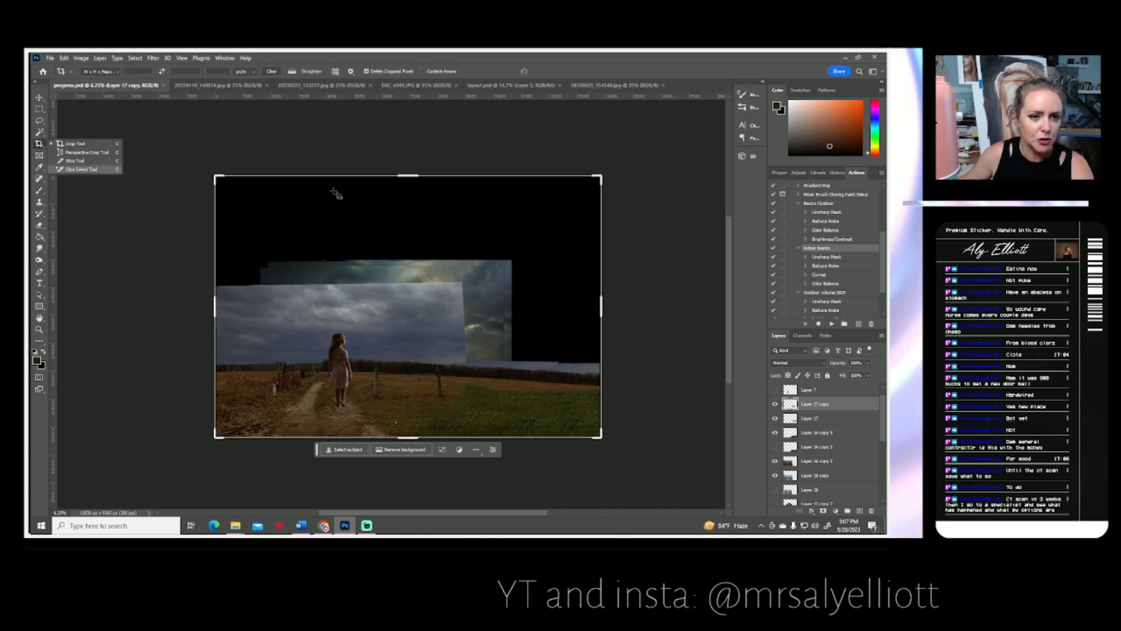
{"action": "left_click_drag", "start_coordinate": [603, 180], "coordinate": [601, 183]}
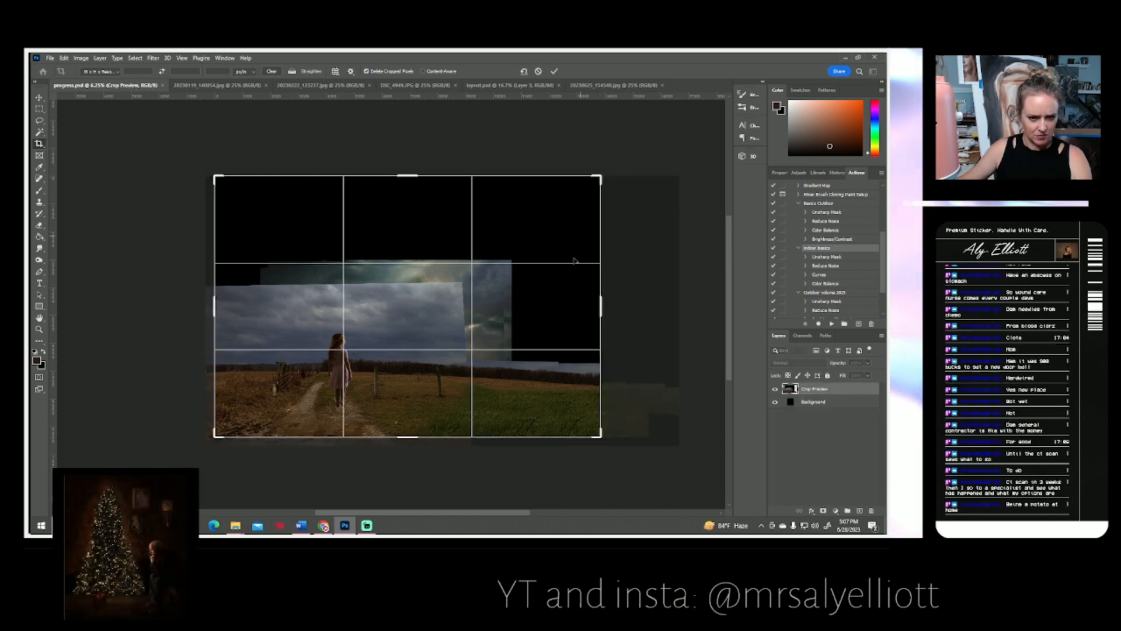
{"action": "left_click_drag", "start_coordinate": [221, 438], "coordinate": [211, 441]}
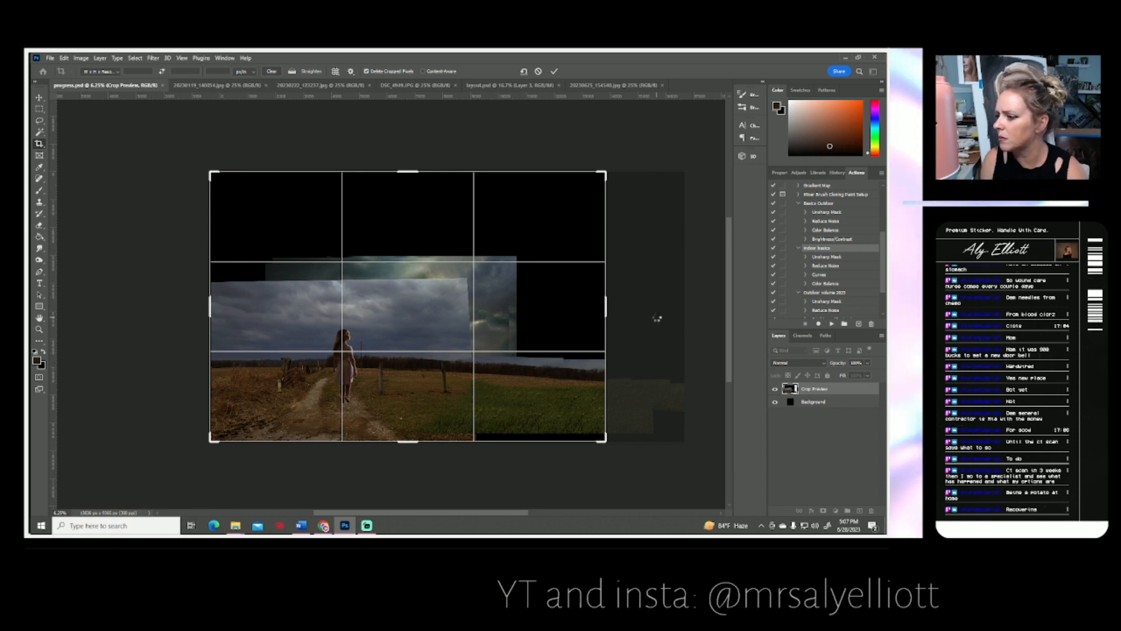
{"action": "key", "text": "Return"}
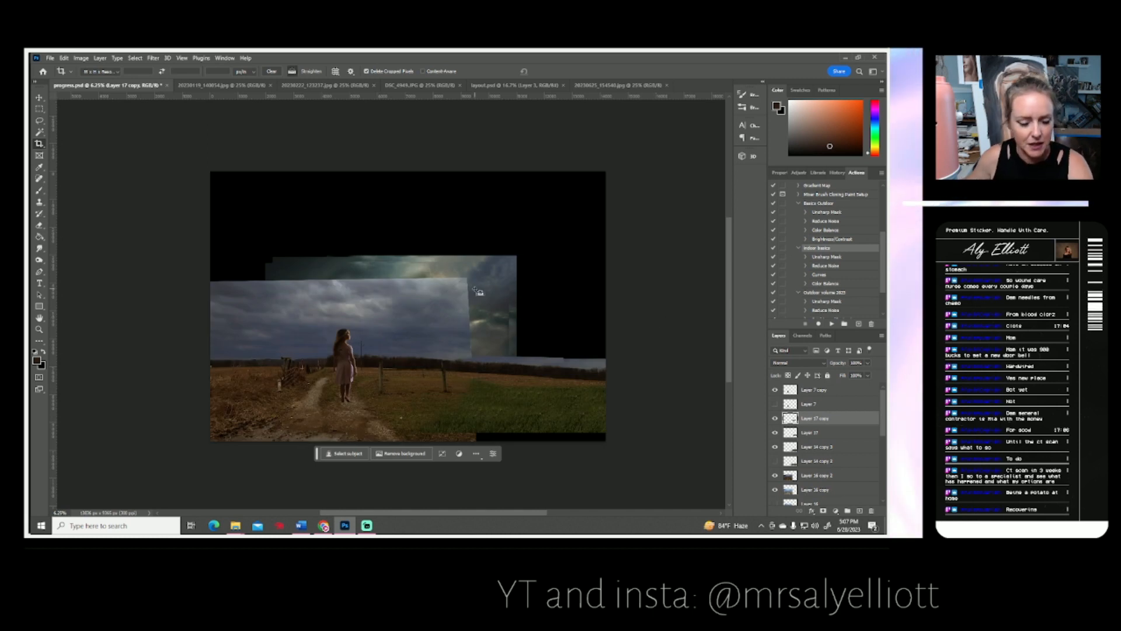
{"action": "key", "text": "ctrl+s"}
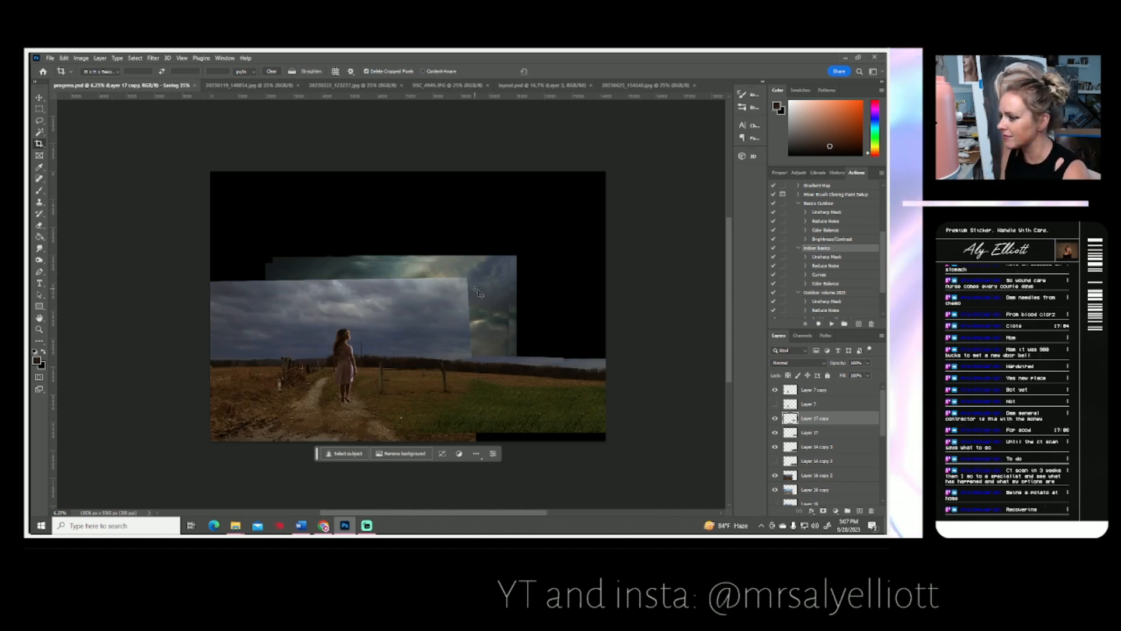
Compare the scene with Layer 17 copy hidden and shown, and merge it with the two visible field layers directly below.
{"action": "scroll", "coordinate": [643, 281], "scroll_direction": "down", "scroll_amount": 2}
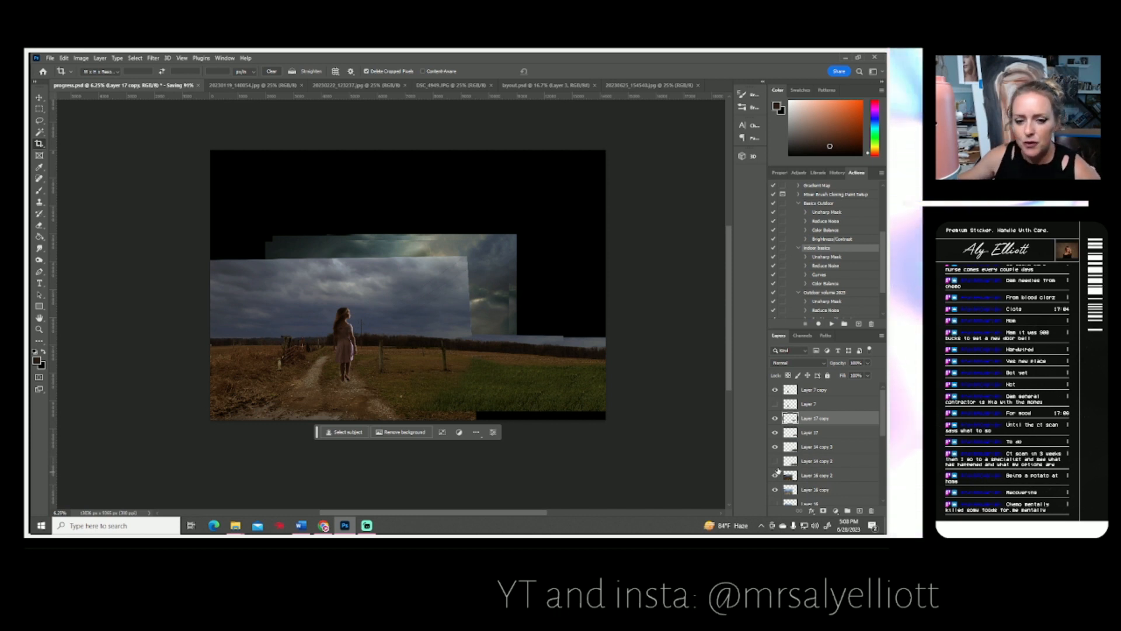
{"action": "scroll", "coordinate": [689, 338], "scroll_direction": "down", "scroll_amount": 3}
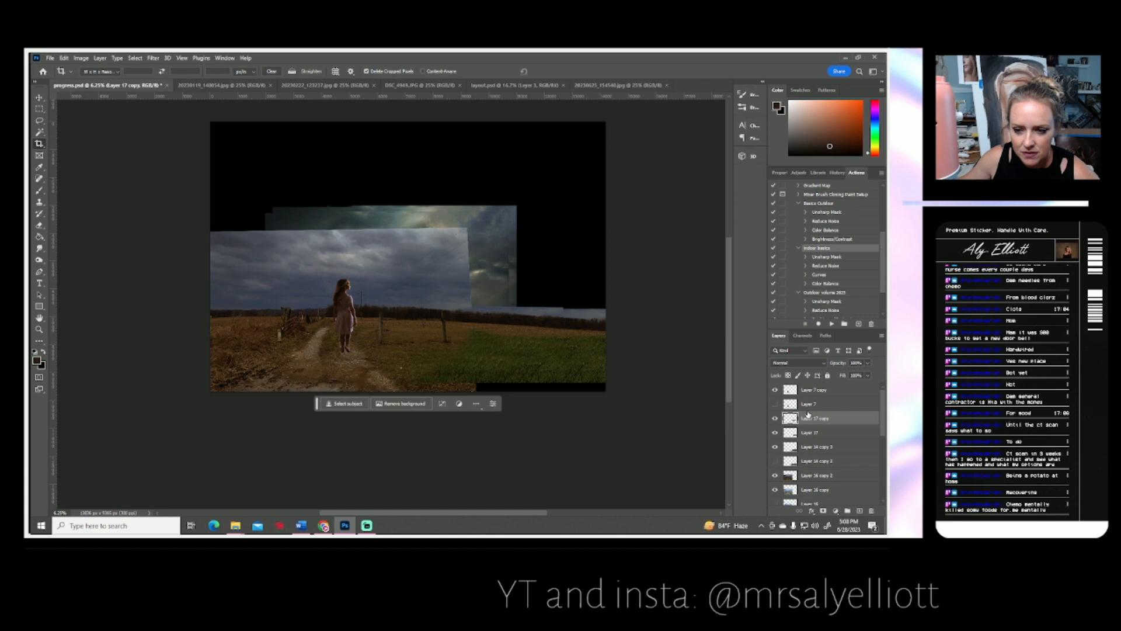
{"action": "left_click", "coordinate": [776, 420]}
{"action": "left_click", "coordinate": [775, 420]}
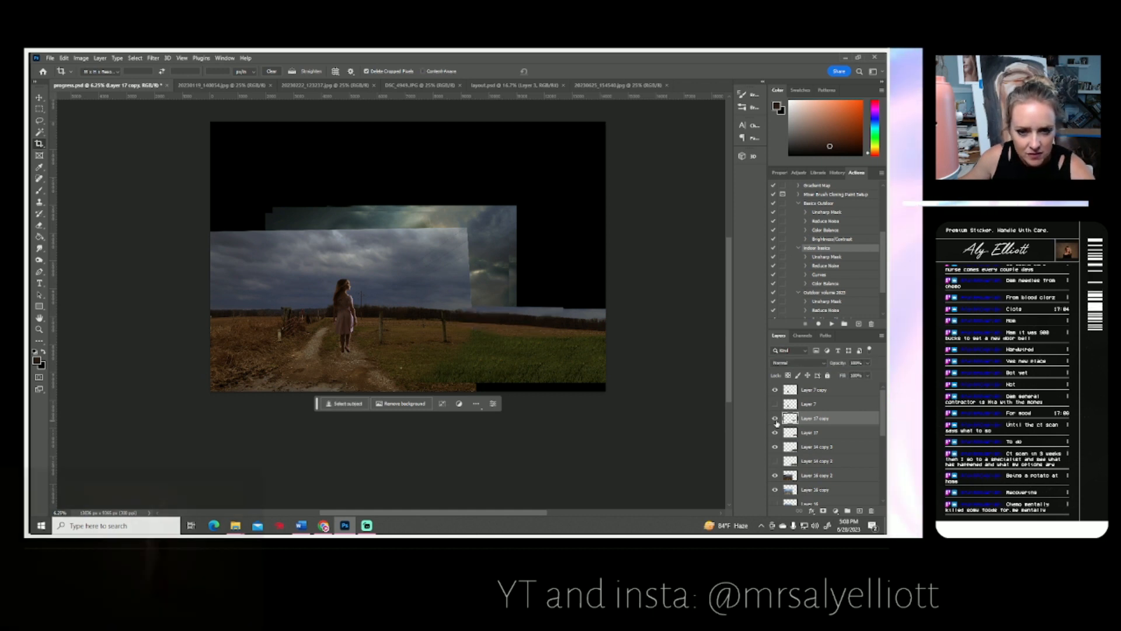
{"action": "left_click", "coordinate": [809, 433], "text": "shift"}
{"action": "right_click", "coordinate": [809, 435]}
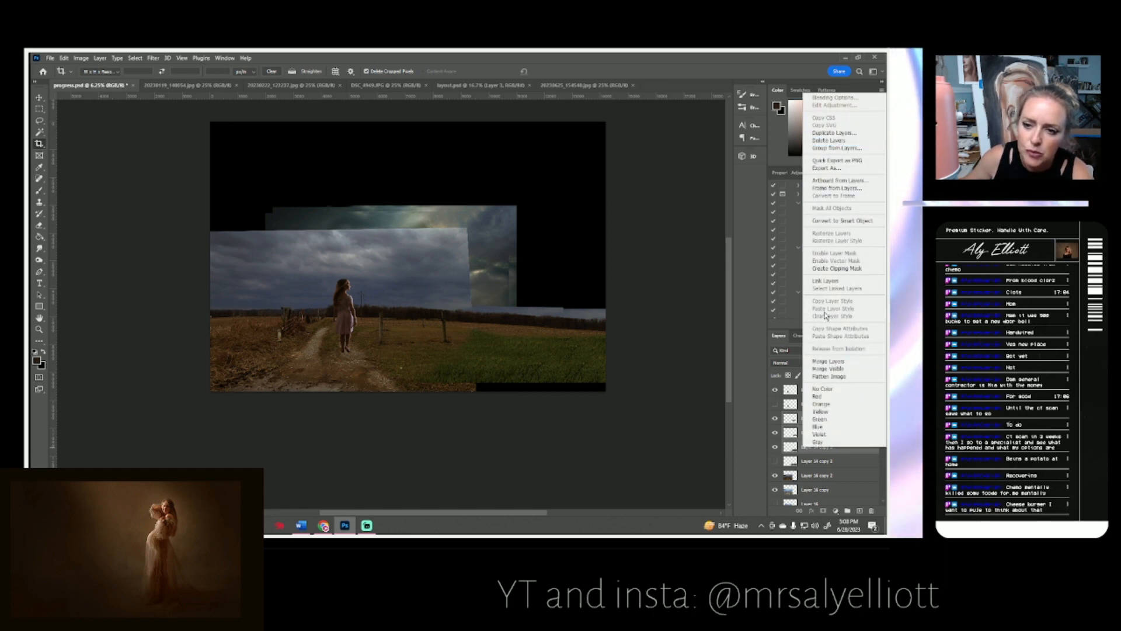
{"action": "left_click", "coordinate": [828, 362]}
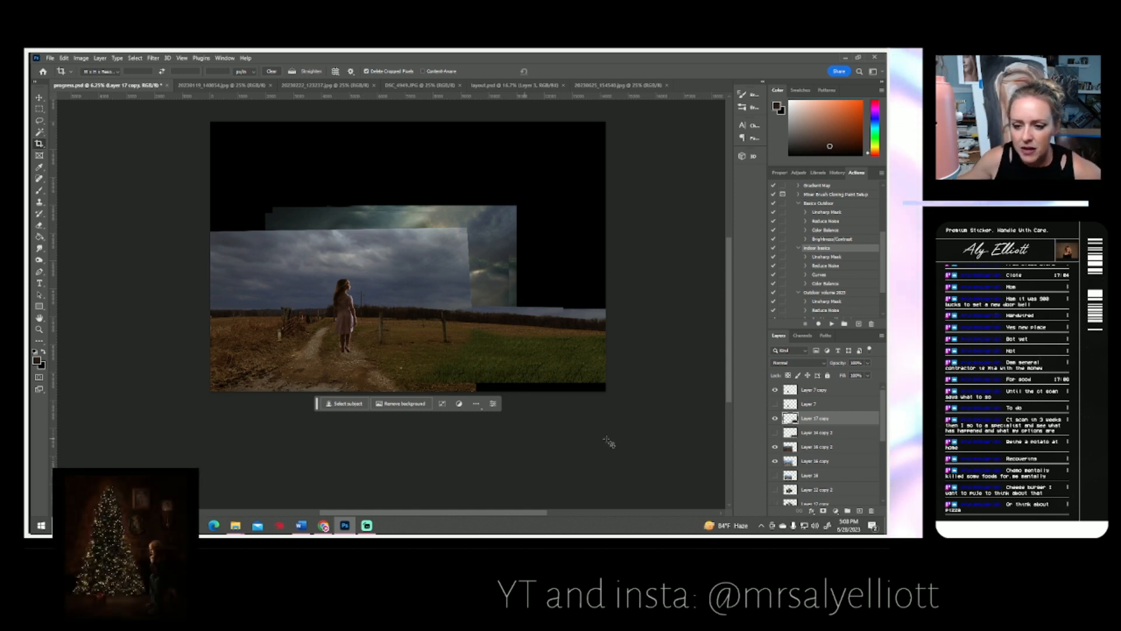
Duplicate the merged Layer 17 copy, hide the original as a backup, and save the document.
{"action": "right_click", "coordinate": [805, 419]}
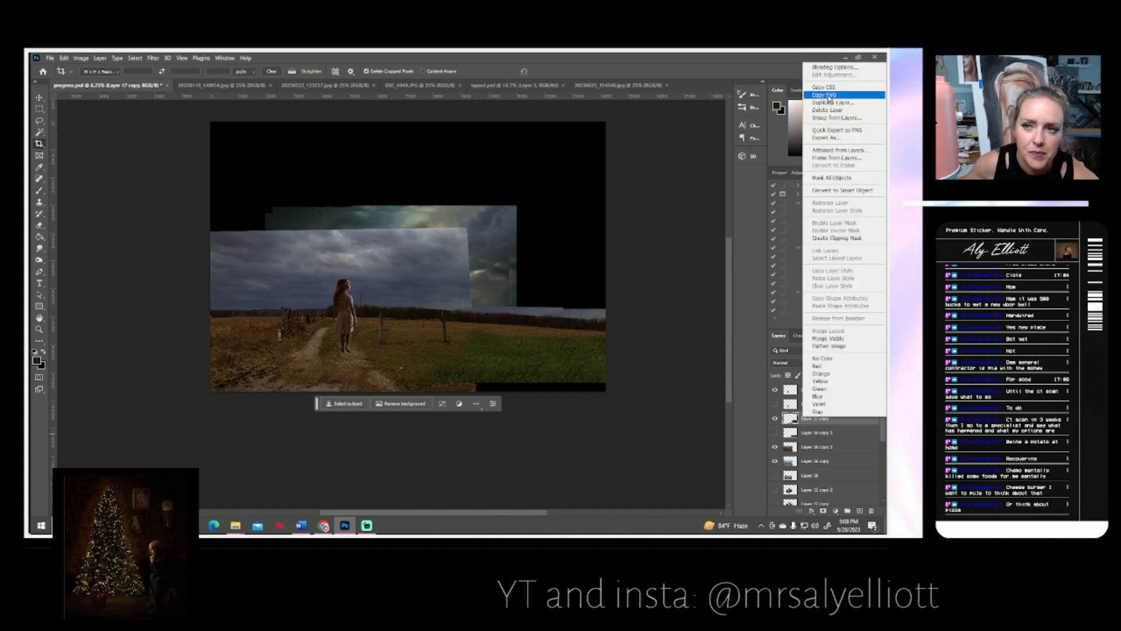
{"action": "left_click", "coordinate": [827, 102]}
{"action": "left_click", "coordinate": [532, 184]}
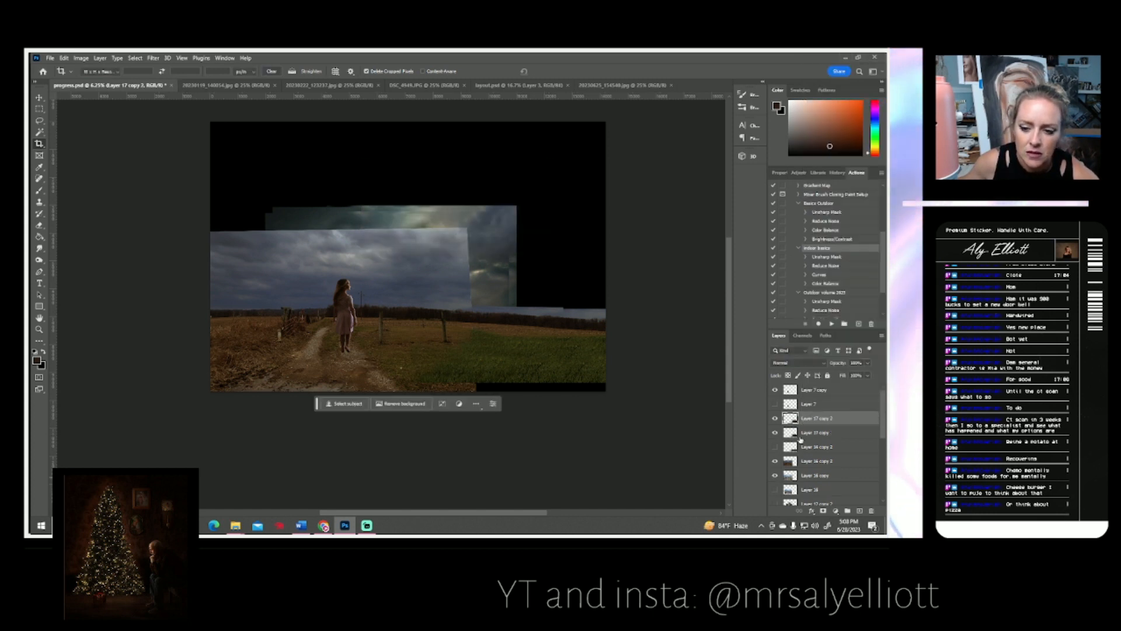
{"action": "key", "text": "ctrl+s"}
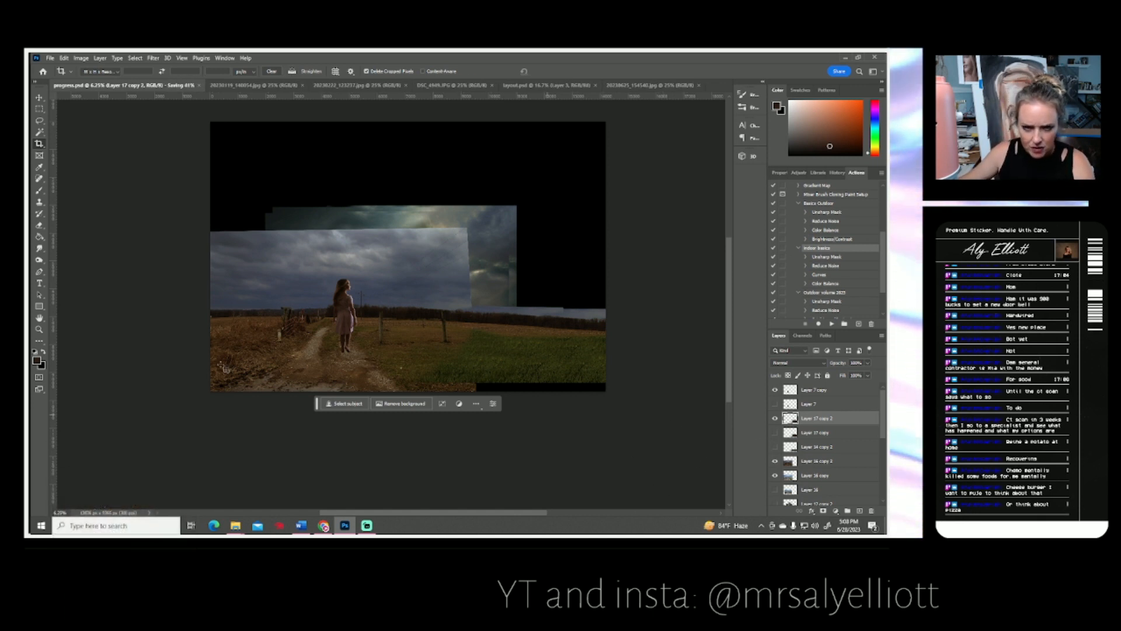
Clone grass over the black gap along the scene's lower edge with a larger soft round Clone Stamp brush.
{"action": "left_click", "coordinate": [40, 202]}
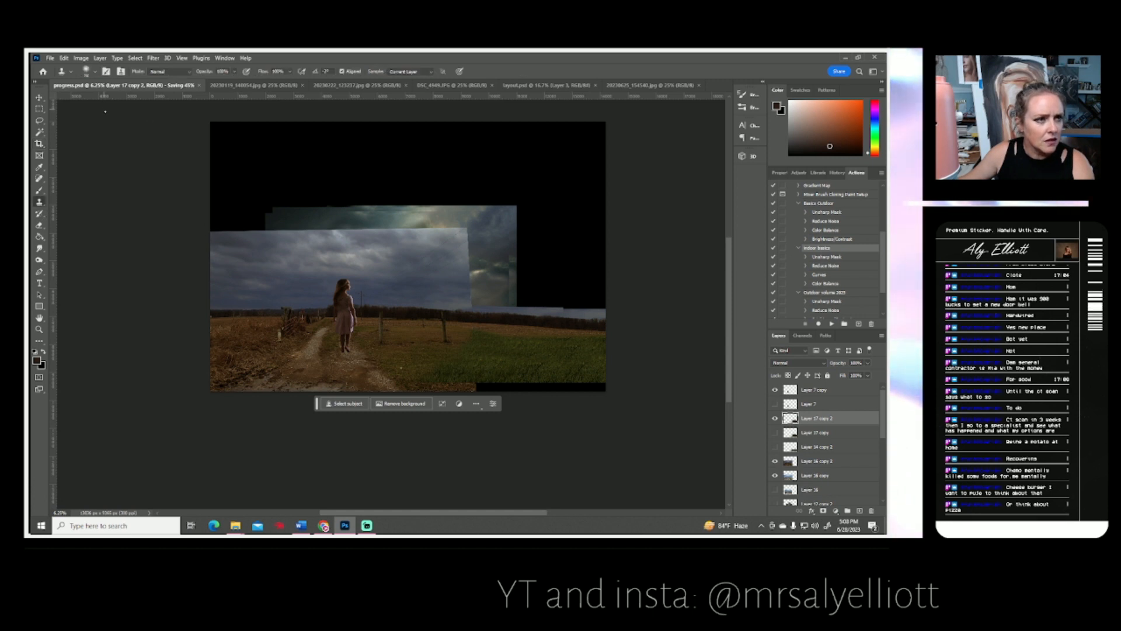
{"action": "left_click", "coordinate": [93, 73]}
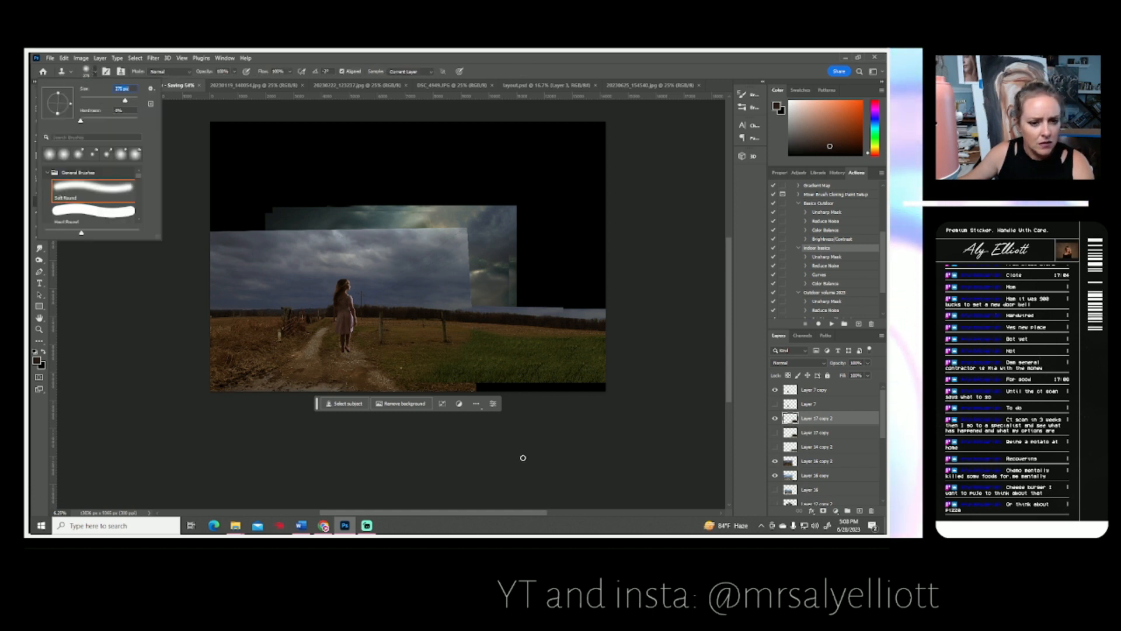
{"action": "left_click_drag", "start_coordinate": [125, 101], "coordinate": [128, 101]}
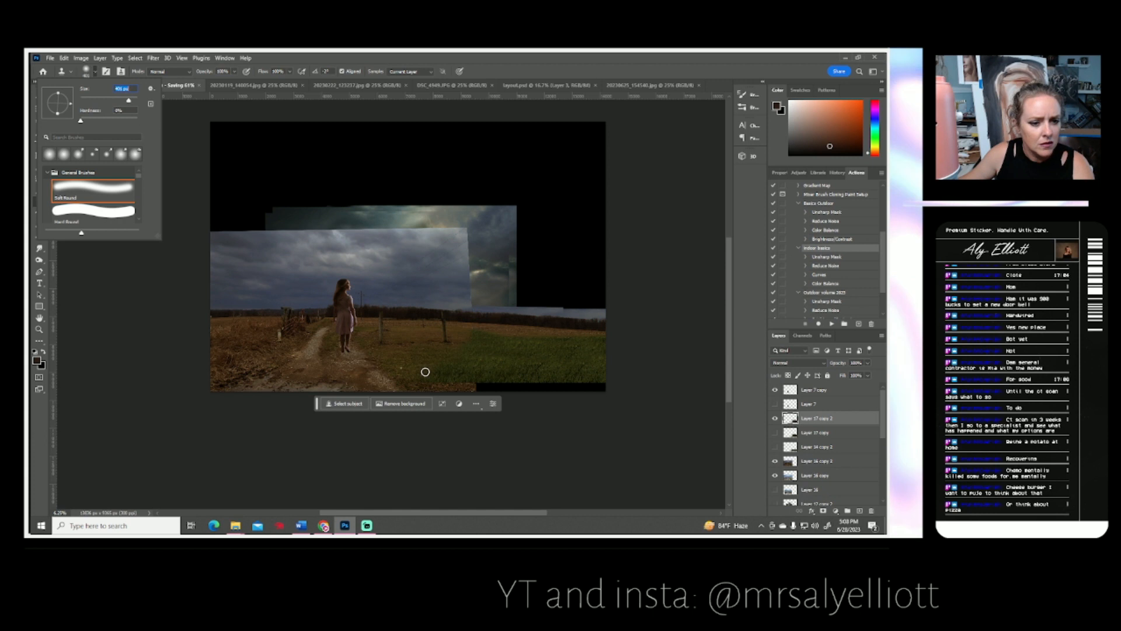
{"action": "left_click", "coordinate": [549, 362]}
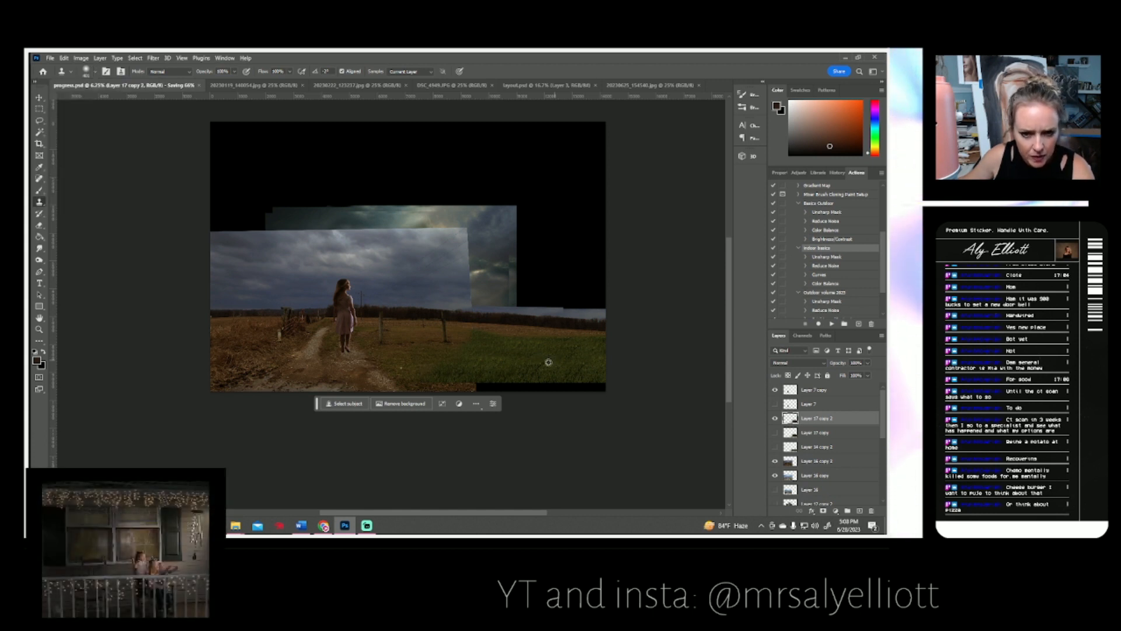
{"action": "mouse_move", "coordinate": [497, 384]}
{"action": "left_mouse_down"}
{"action": "mouse_move", "coordinate": [457, 387]}
{"action": "mouse_move", "coordinate": [508, 391]}
{"action": "mouse_move", "coordinate": [453, 395]}
{"action": "mouse_move", "coordinate": [426, 383]}
{"action": "left_mouse_up"}
{"action": "left_click", "coordinate": [494, 349], "text": "alt"}
{"action": "mouse_move", "coordinate": [520, 385]}
{"action": "left_mouse_down"}
{"action": "mouse_move", "coordinate": [508, 388]}
{"action": "mouse_move", "coordinate": [600, 386]}
{"action": "mouse_move", "coordinate": [493, 388]}
{"action": "mouse_move", "coordinate": [490, 378]}
{"action": "left_mouse_up"}
{"action": "left_click", "coordinate": [567, 375], "text": "alt"}
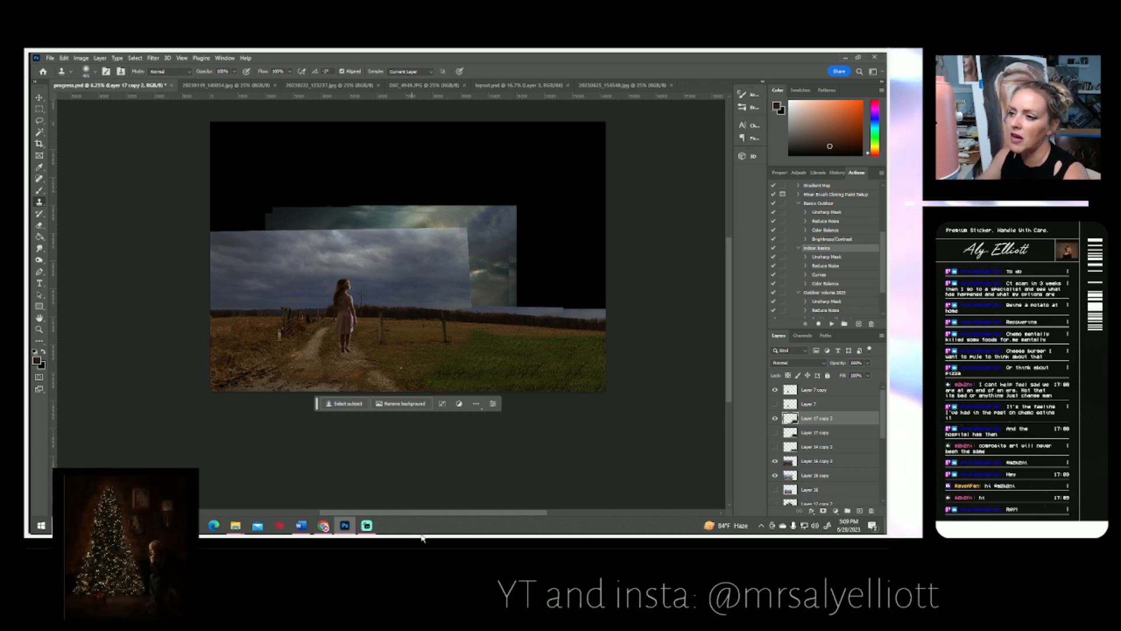
Duplicate the girl's layer, Layer 7 copy, and hide the original.
{"action": "mouse_move", "coordinate": [344, 525]}
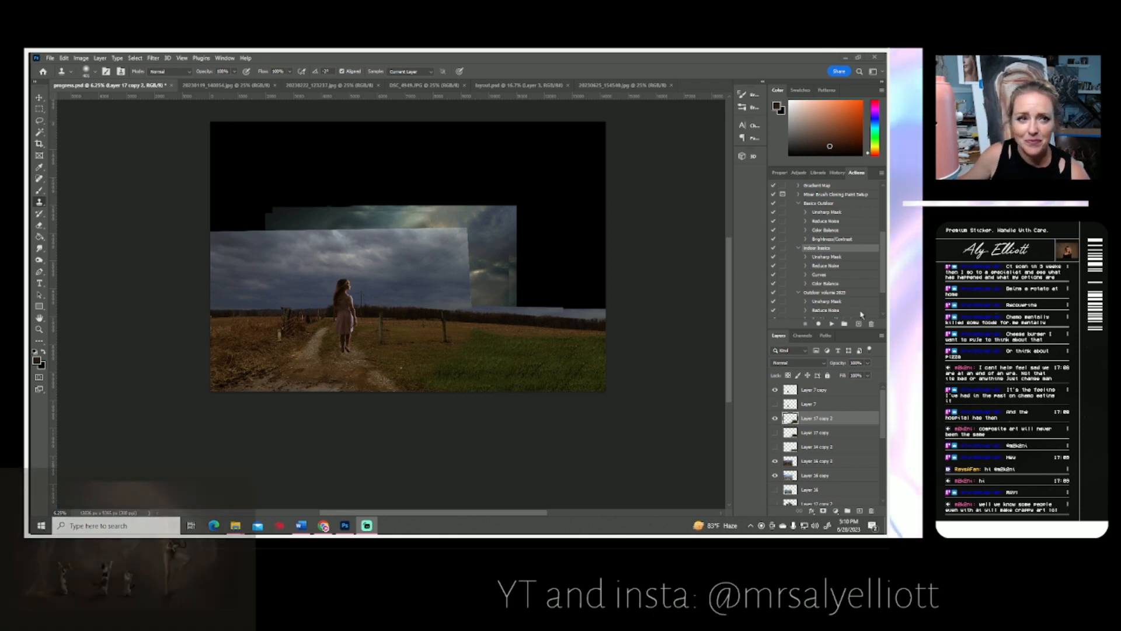
{"action": "scroll", "coordinate": [559, 355], "scroll_direction": "up", "scroll_amount": 2}
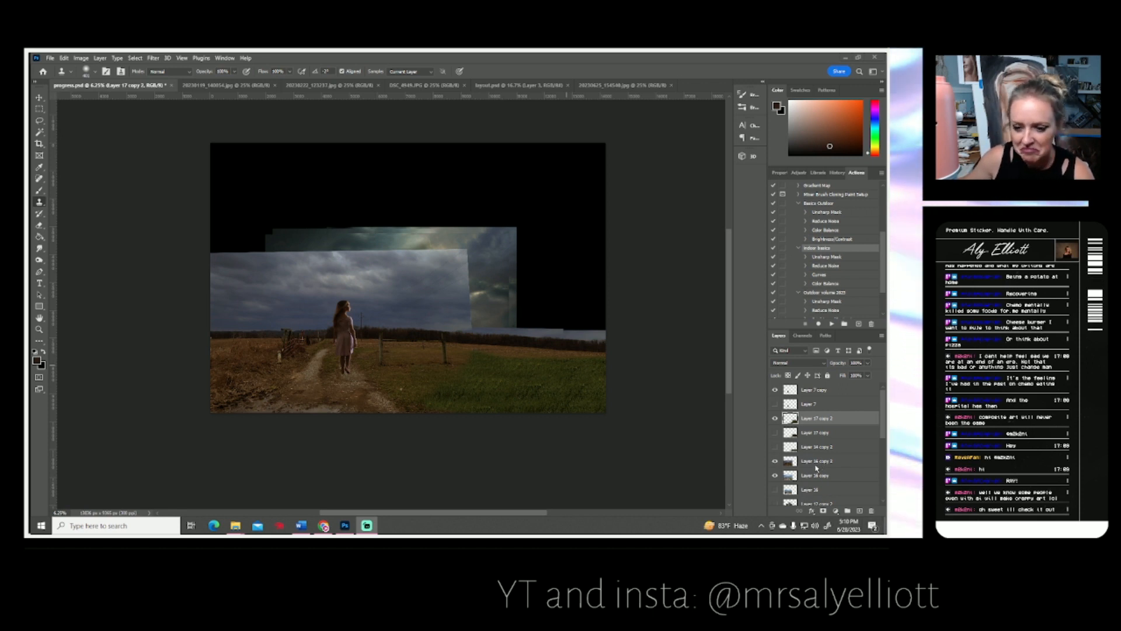
{"action": "scroll", "coordinate": [807, 476], "scroll_direction": "down", "scroll_amount": 2}
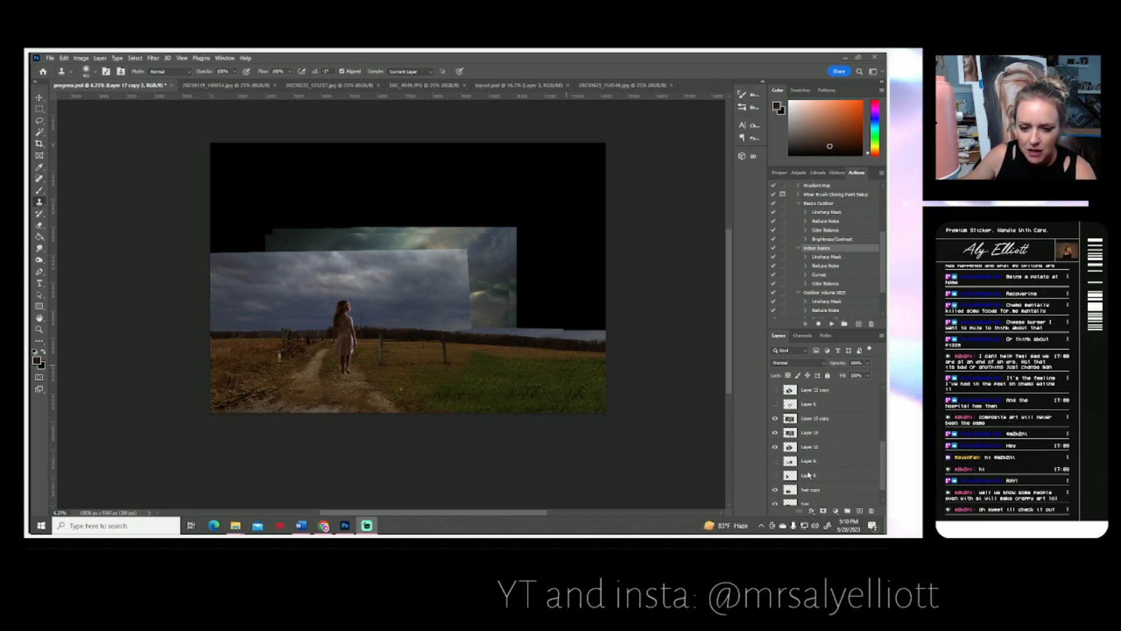
{"action": "scroll", "coordinate": [809, 465], "scroll_direction": "up", "scroll_amount": 2}
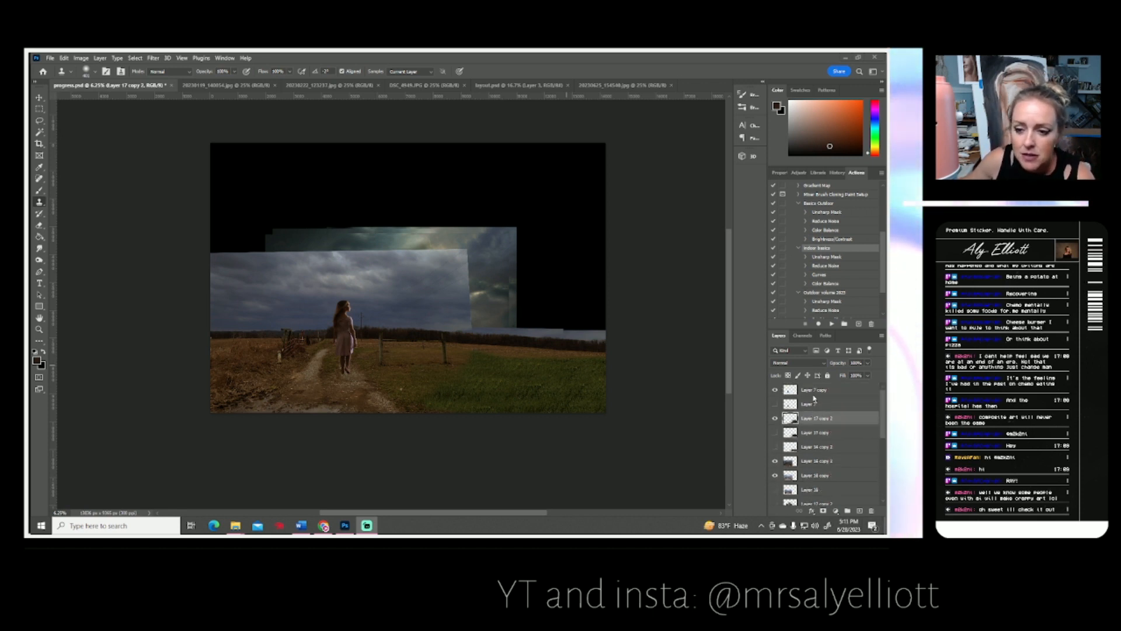
{"action": "left_click", "coordinate": [810, 388]}
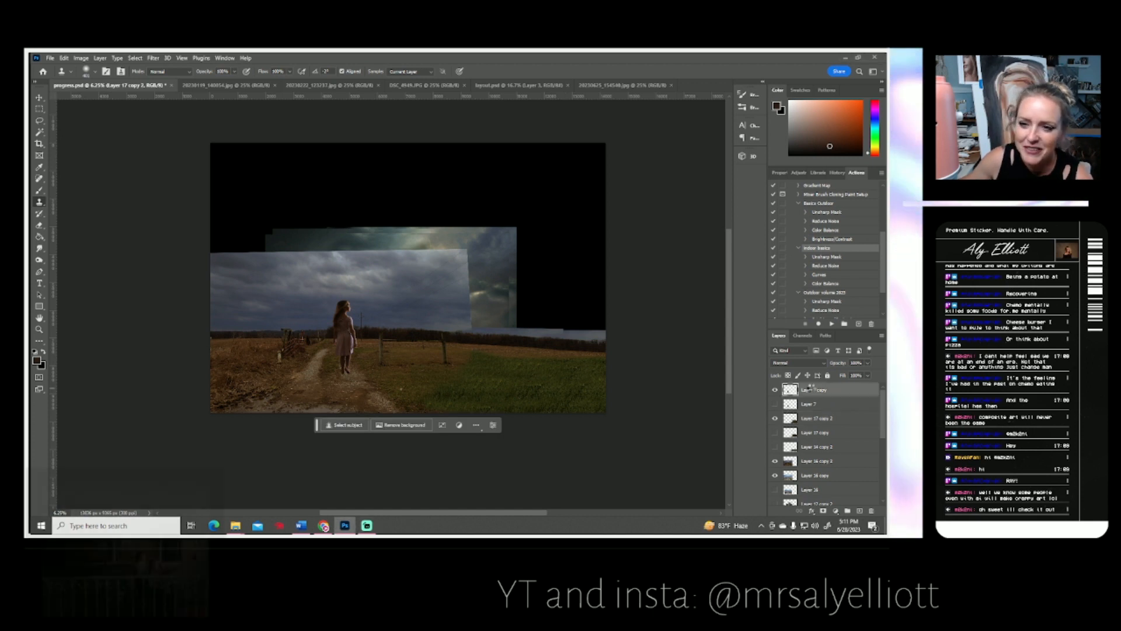
{"action": "right_click", "coordinate": [810, 388]}
{"action": "left_click", "coordinate": [820, 204]}
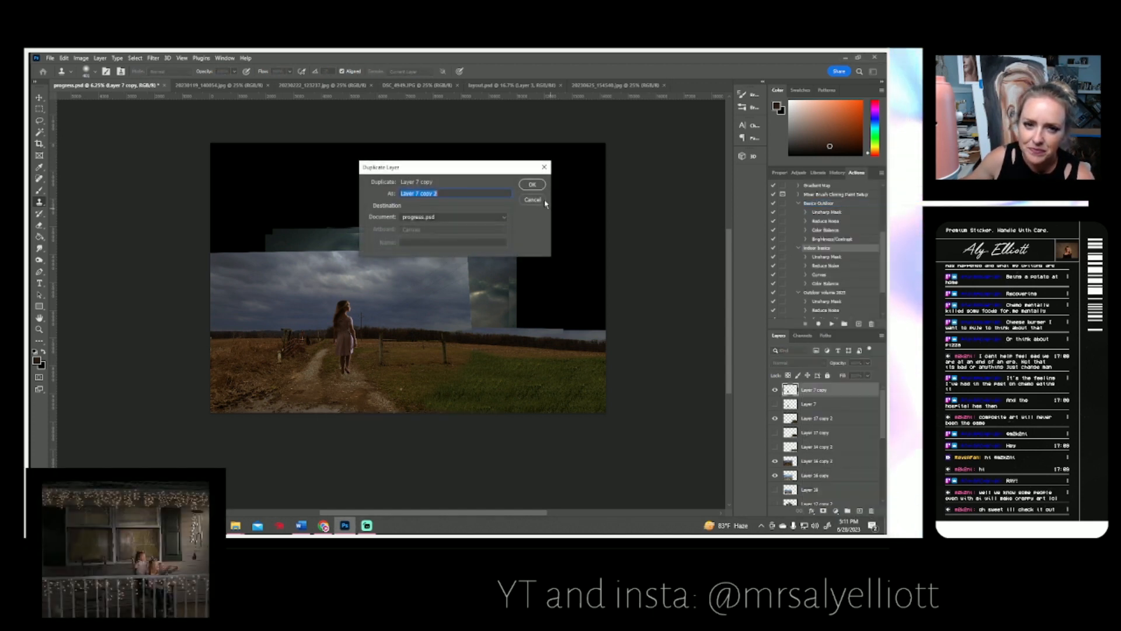
{"action": "left_click", "coordinate": [532, 184]}
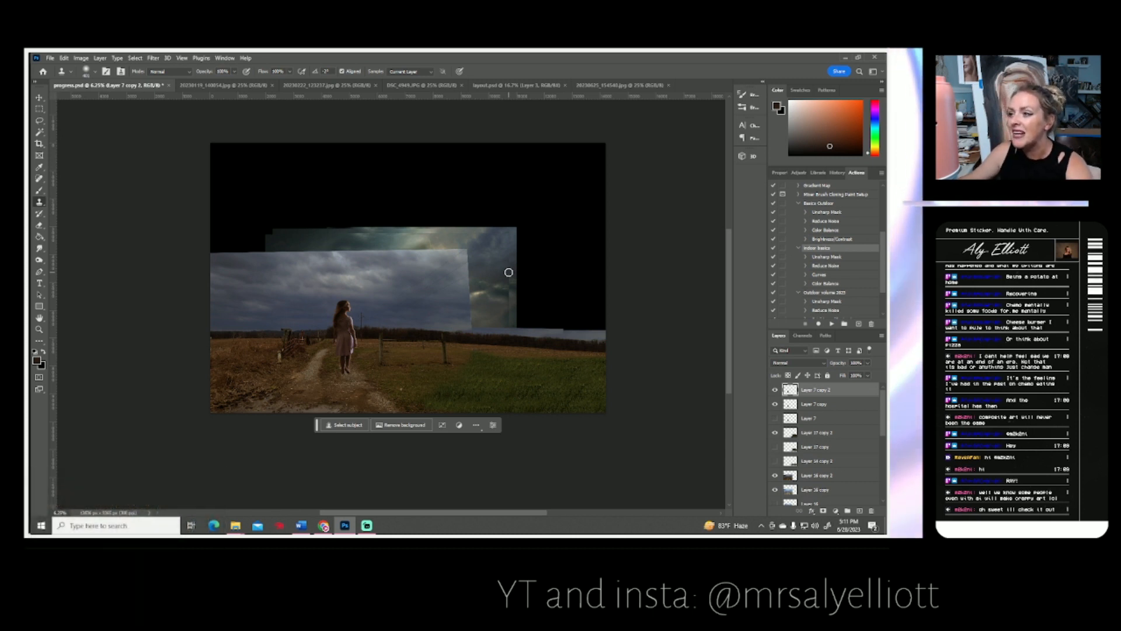
{"action": "left_click", "coordinate": [775, 404]}
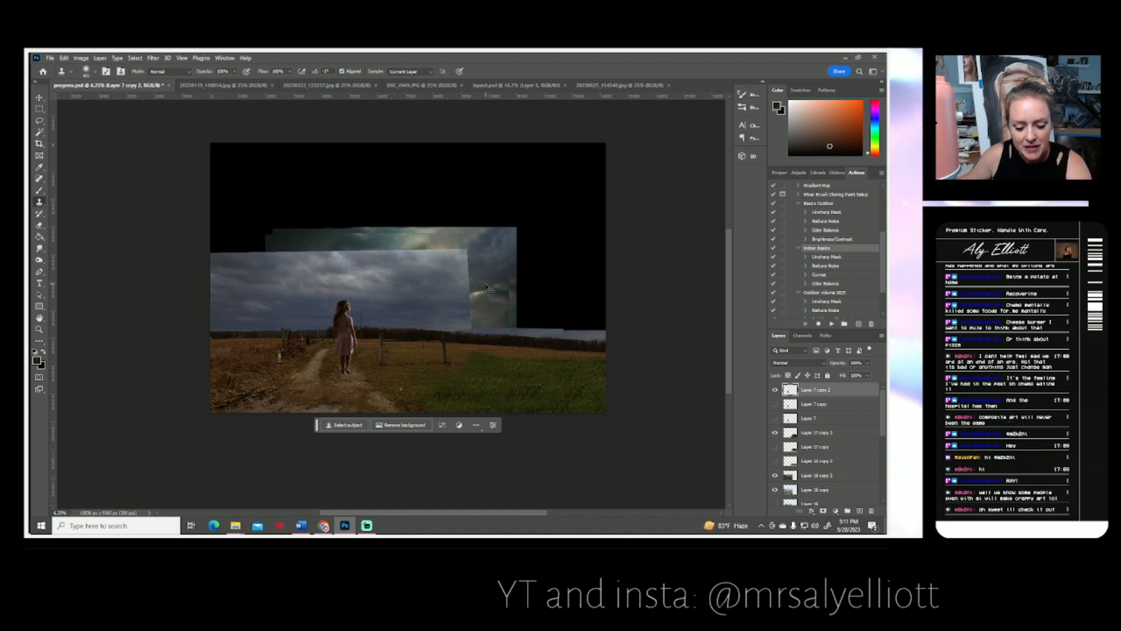
Scale the duplicated girl down and reposition her lower on the dirt road with Free Transform.
{"action": "key", "text": "ctrl+t"}
{"action": "left_click_drag", "start_coordinate": [356, 299], "coordinate": [357, 302]}
{"action": "left_click_drag", "start_coordinate": [343, 336], "coordinate": [343, 347]}
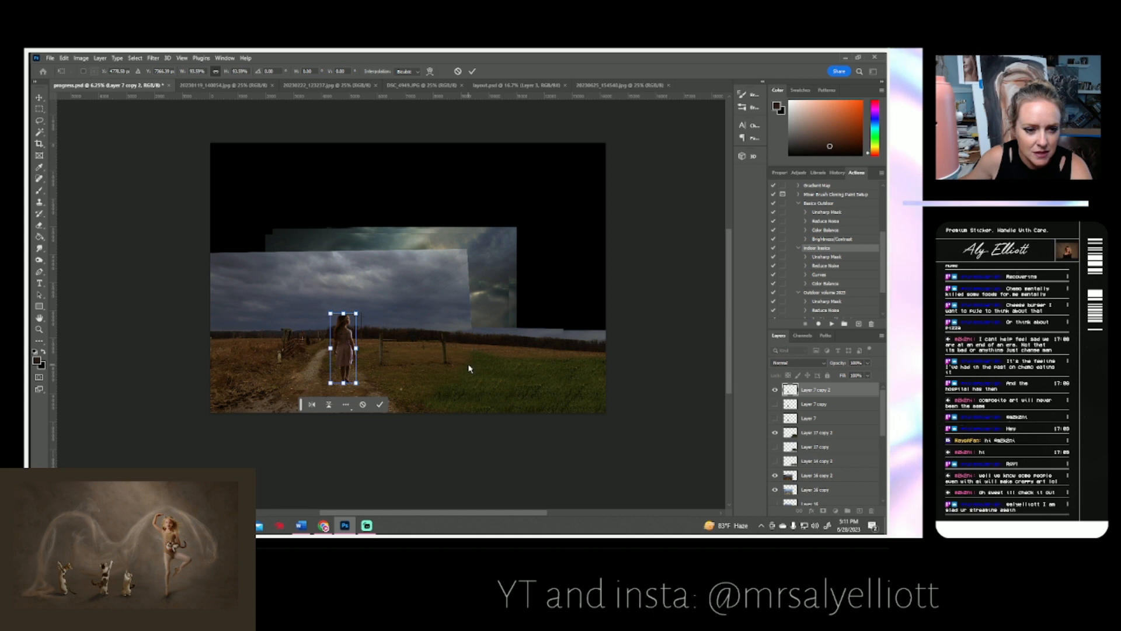
{"action": "mouse_move", "coordinate": [358, 314]}
{"action": "left_mouse_down"}
{"action": "mouse_move", "coordinate": [326, 345]}
{"action": "mouse_move", "coordinate": [309, 341]}
{"action": "mouse_move", "coordinate": [342, 342]}
{"action": "left_mouse_up"}
{"action": "key", "text": "Return"}
{"action": "key", "text": "s"}
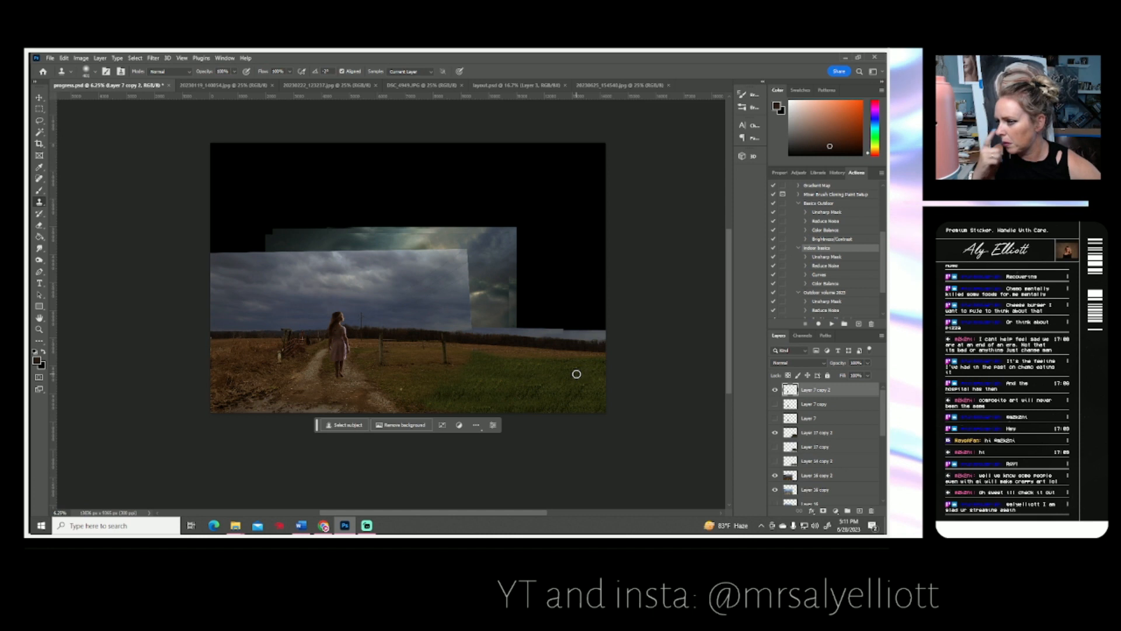
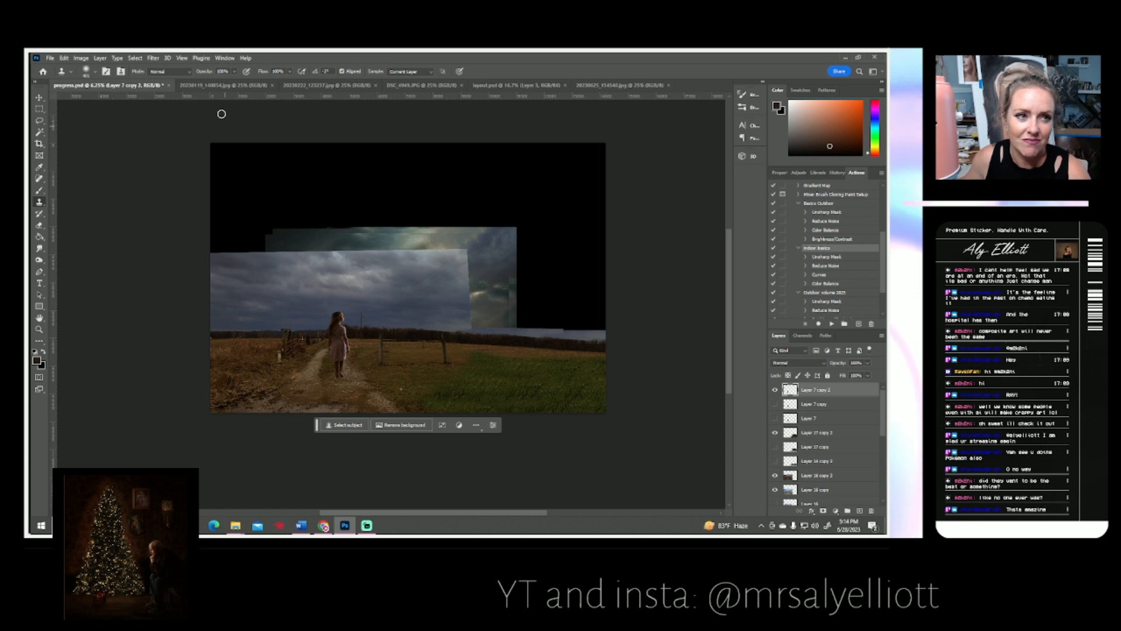
Copy the cloudy sky portion, down to the horizon, from the rainy highway photo and paste it into progress.psd.
{"action": "left_click", "coordinate": [226, 87]}
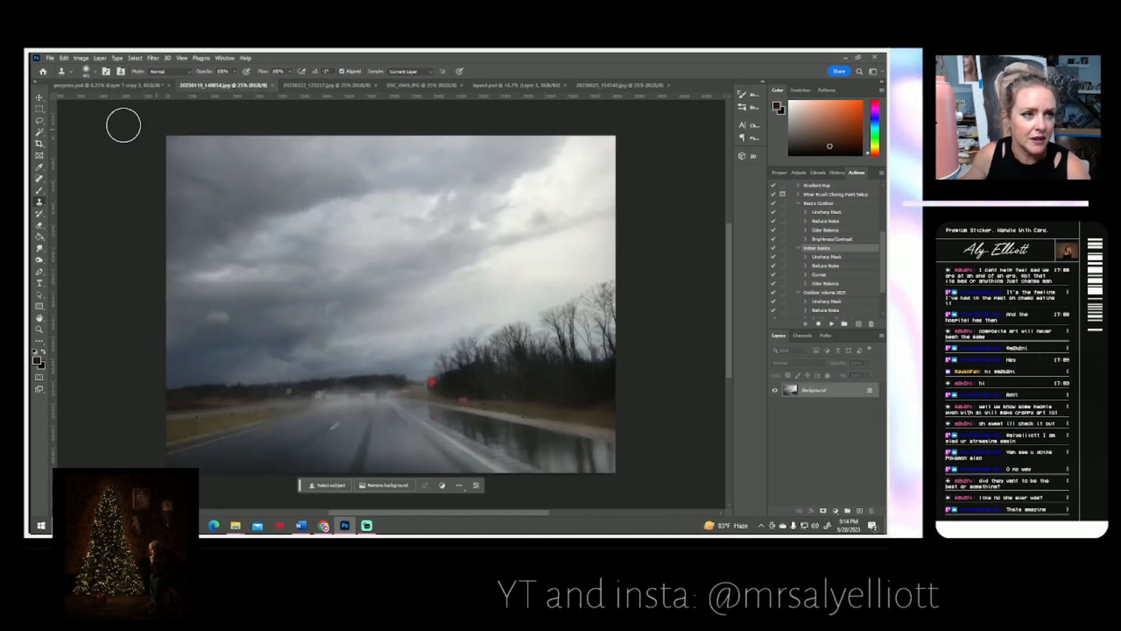
{"action": "left_click", "coordinate": [39, 109]}
{"action": "mouse_move", "coordinate": [123, 117]}
{"action": "left_mouse_down"}
{"action": "mouse_move", "coordinate": [671, 367]}
{"action": "mouse_move", "coordinate": [428, 386]}
{"action": "left_mouse_up"}
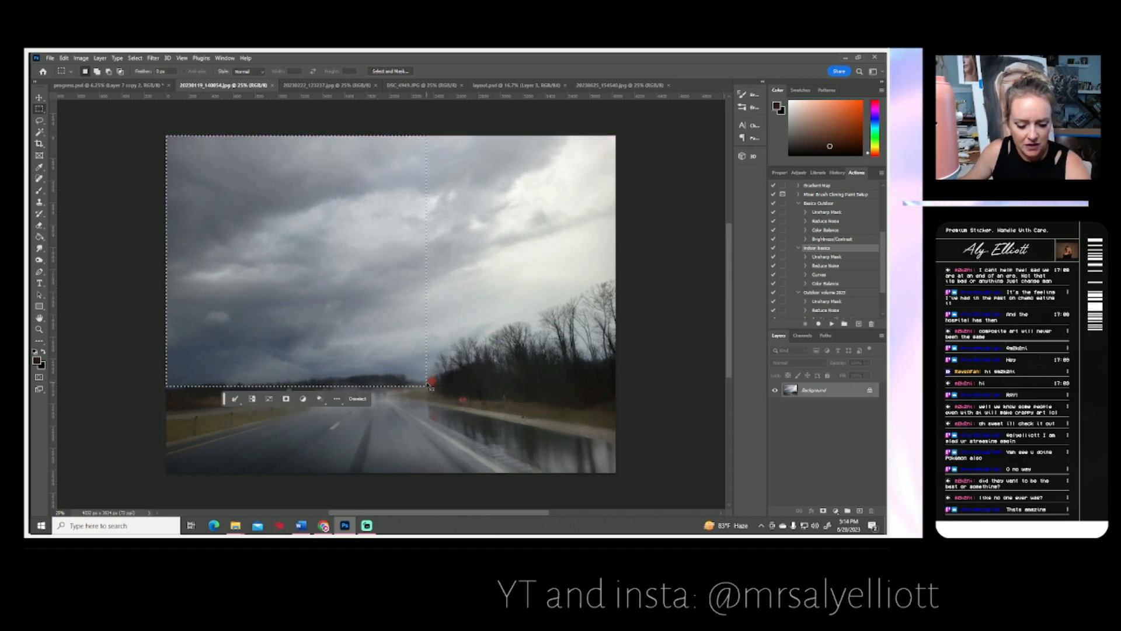
{"action": "left_click", "coordinate": [105, 85]}
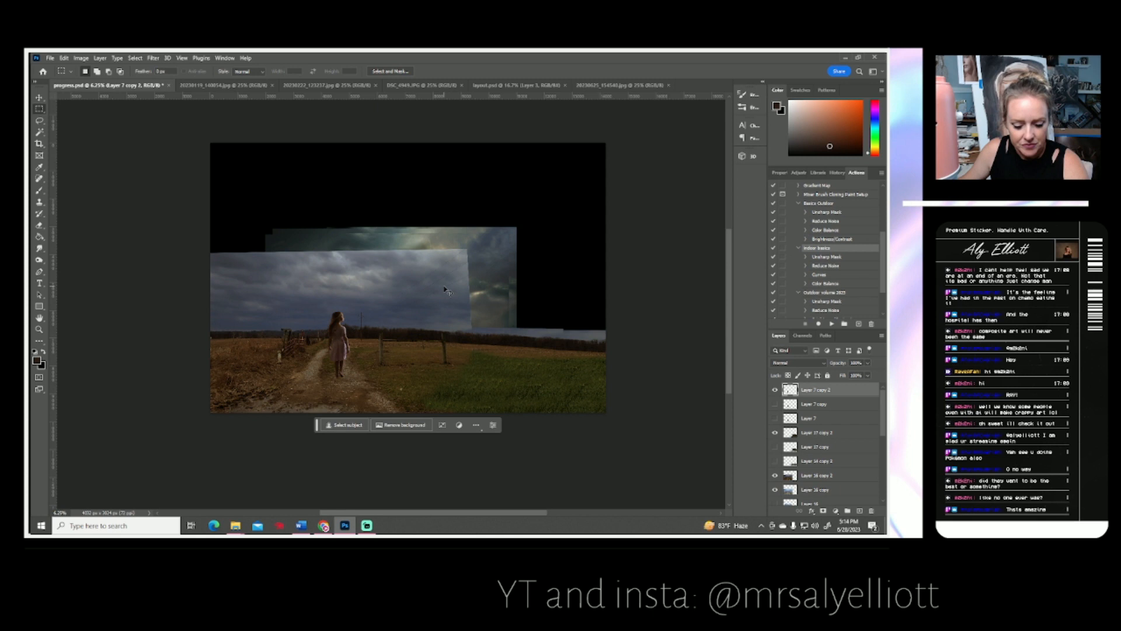
{"action": "key", "text": "ctrl+v"}
Enlarge the pasted sky with Free Transform and place it in the scene's upper-left corner, covering the black area there.
{"action": "key", "text": "ctrl+t"}
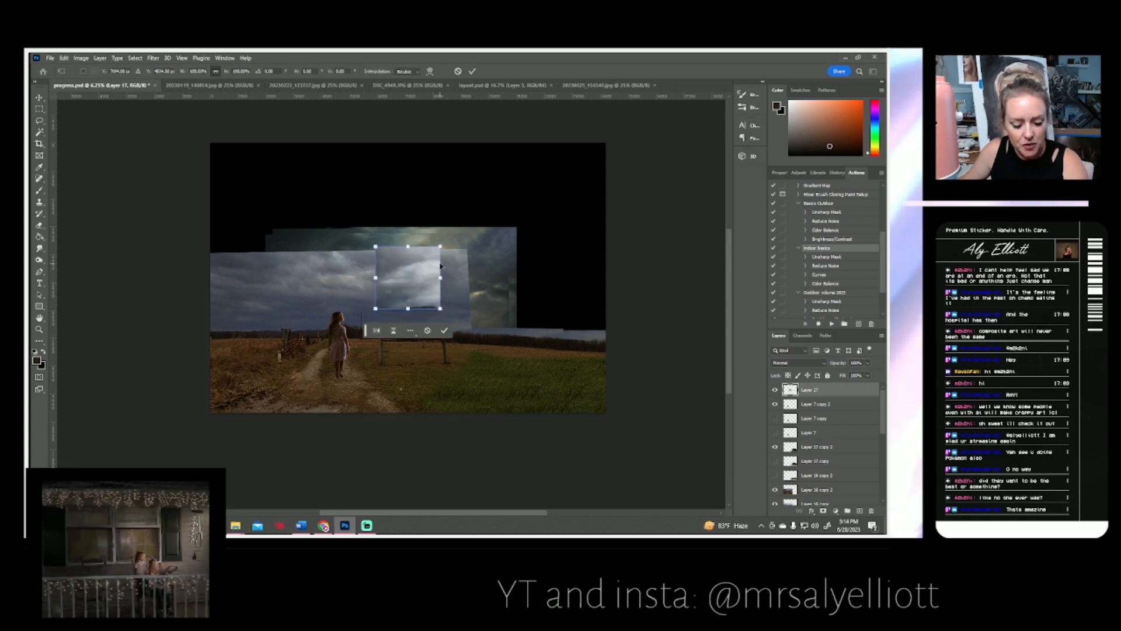
{"action": "left_click_drag", "start_coordinate": [441, 245], "coordinate": [474, 213]}
{"action": "left_click_drag", "start_coordinate": [411, 326], "coordinate": [344, 275]}
{"action": "key", "text": "Return"}
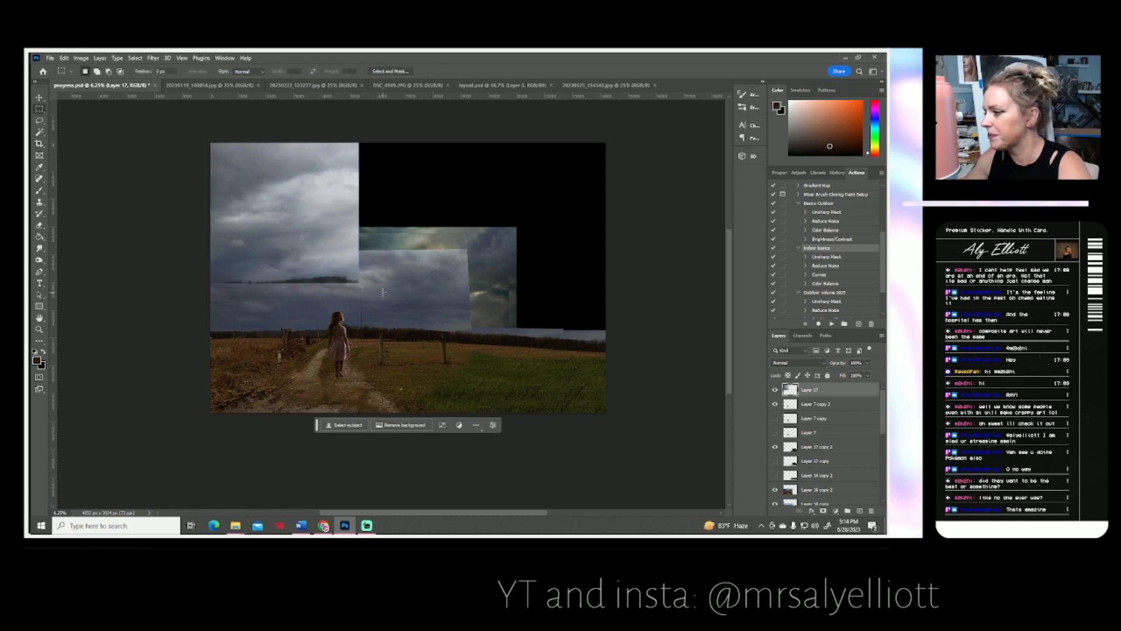
Erase the pasted sky's lower edge with a larger soft round Eraser to blend it, and compare by toggling its layer.
{"action": "left_click", "coordinate": [39, 226]}
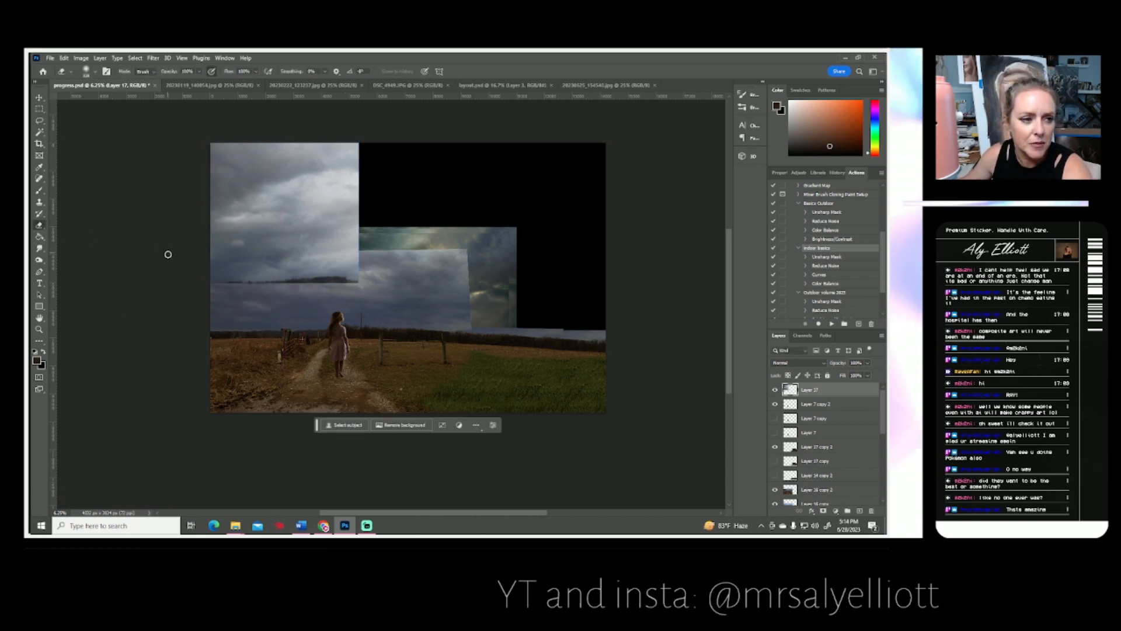
{"action": "left_click", "coordinate": [95, 73]}
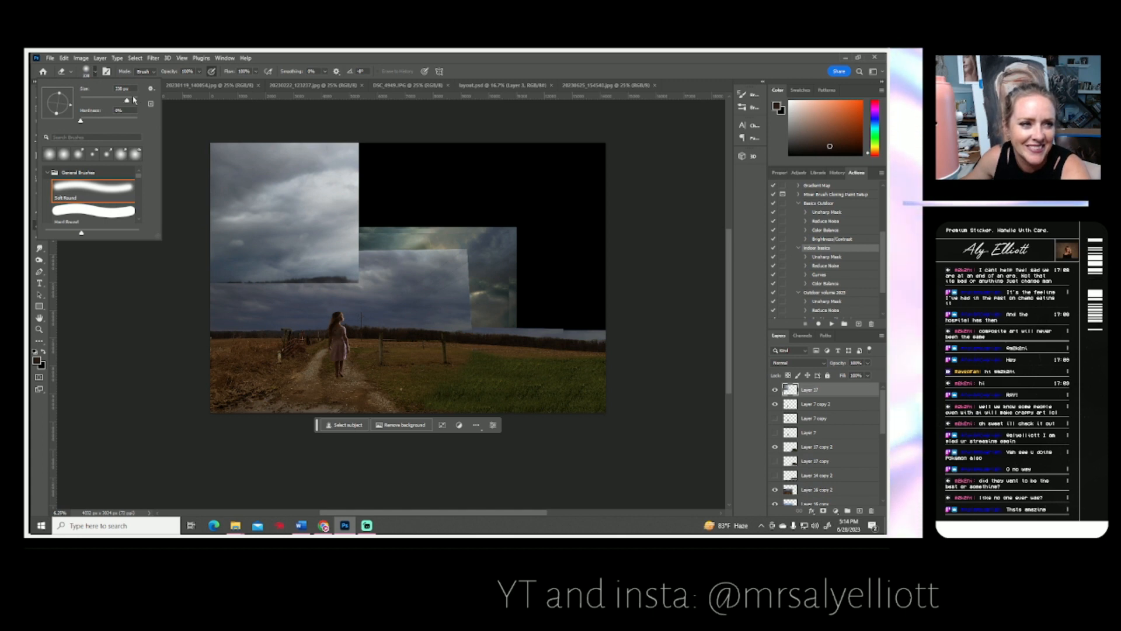
{"action": "left_click", "coordinate": [133, 100]}
{"action": "left_click_drag", "start_coordinate": [208, 282], "coordinate": [385, 276]}
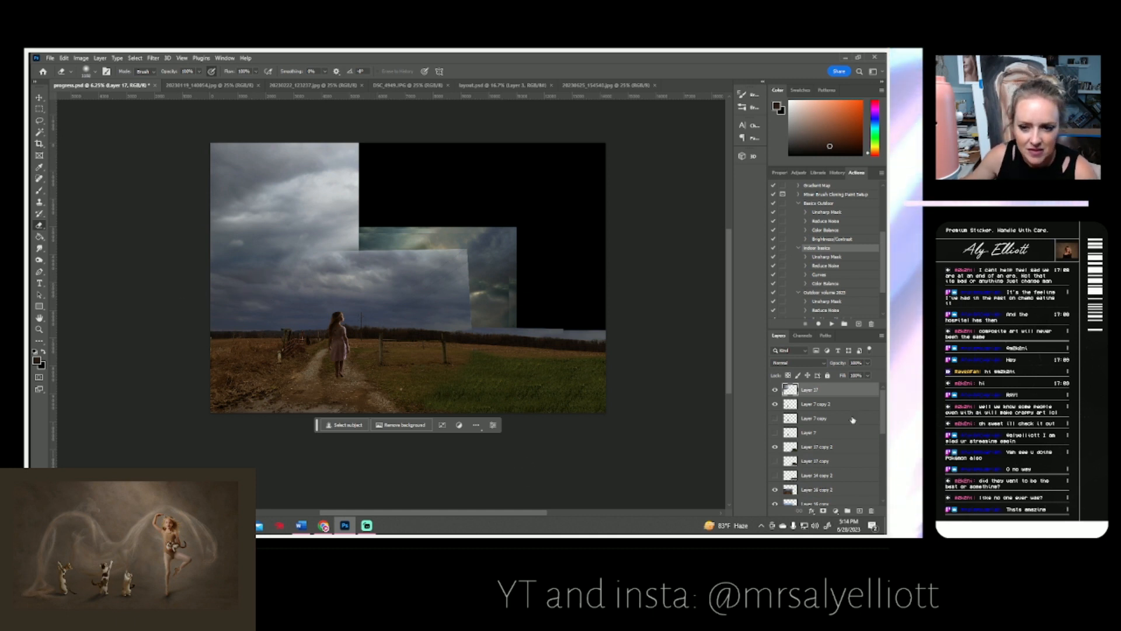
{"action": "left_click", "coordinate": [775, 390]}
{"action": "left_click", "coordinate": [774, 390]}
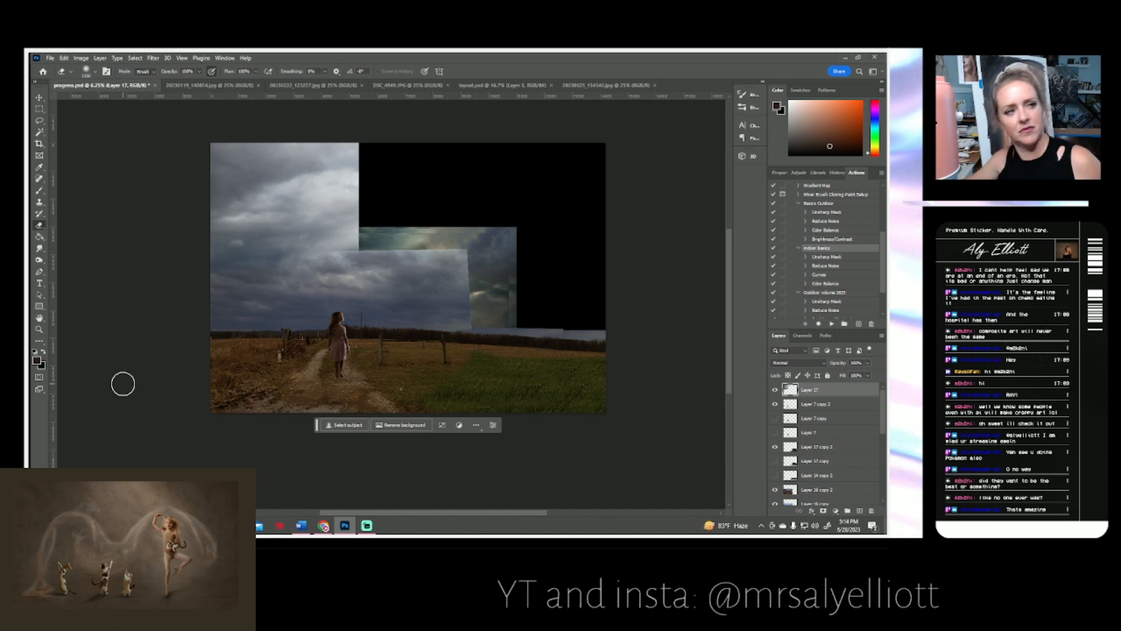
Close the rainy highway photo and look through the other open images for more sky material.
{"action": "left_click", "coordinate": [251, 86]}
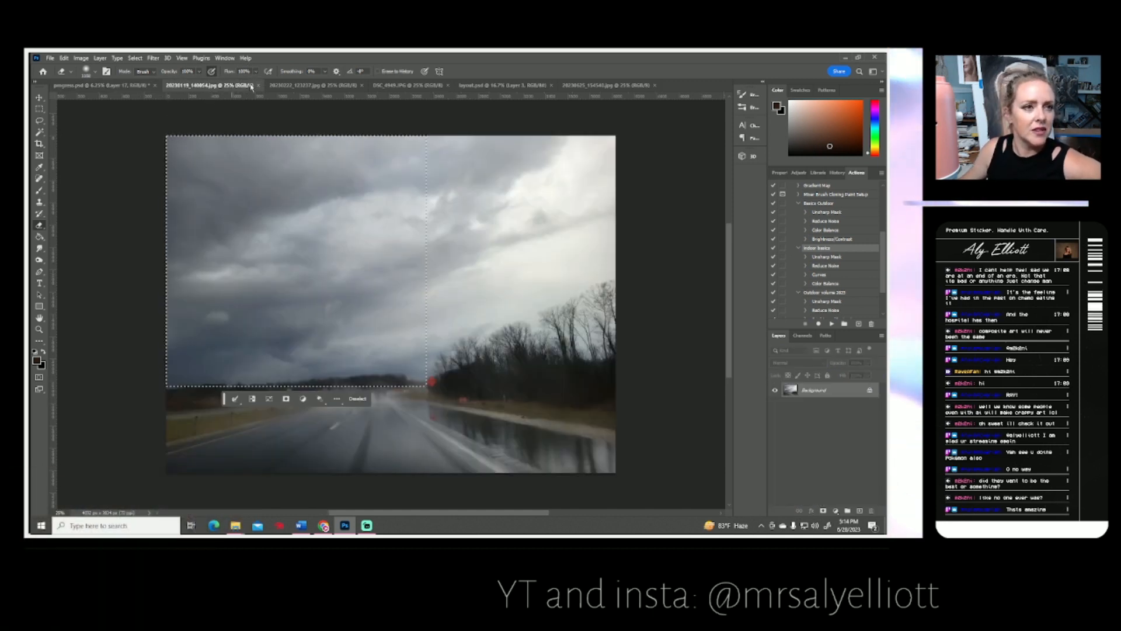
{"action": "left_click", "coordinate": [258, 86]}
{"action": "left_click", "coordinate": [242, 88]}
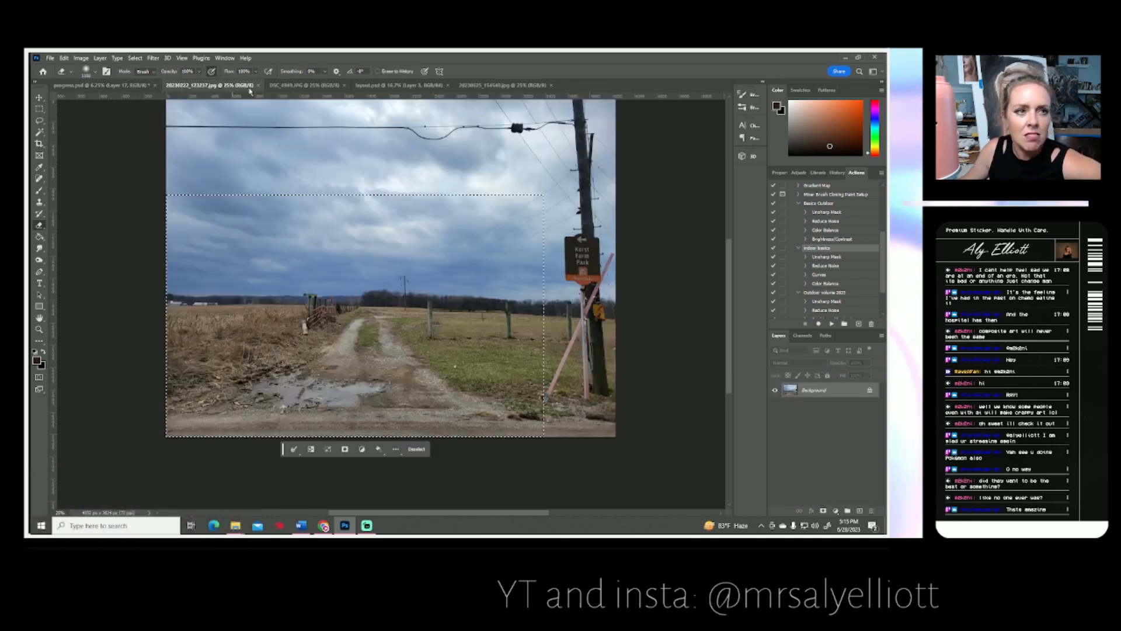
{"action": "left_click", "coordinate": [303, 85]}
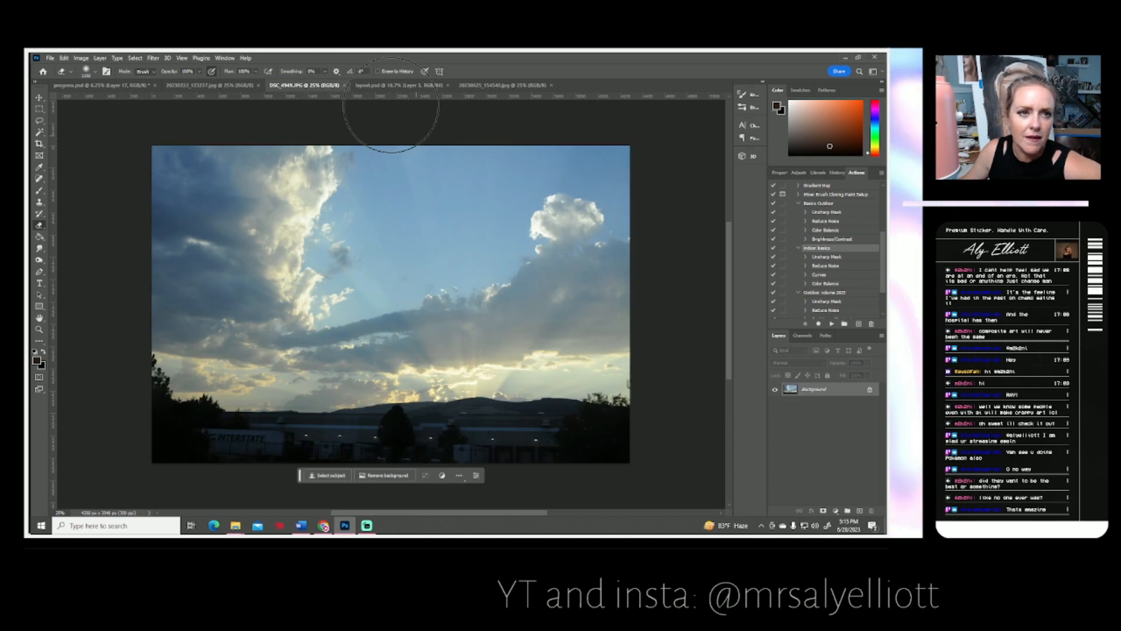
{"action": "left_click", "coordinate": [377, 85]}
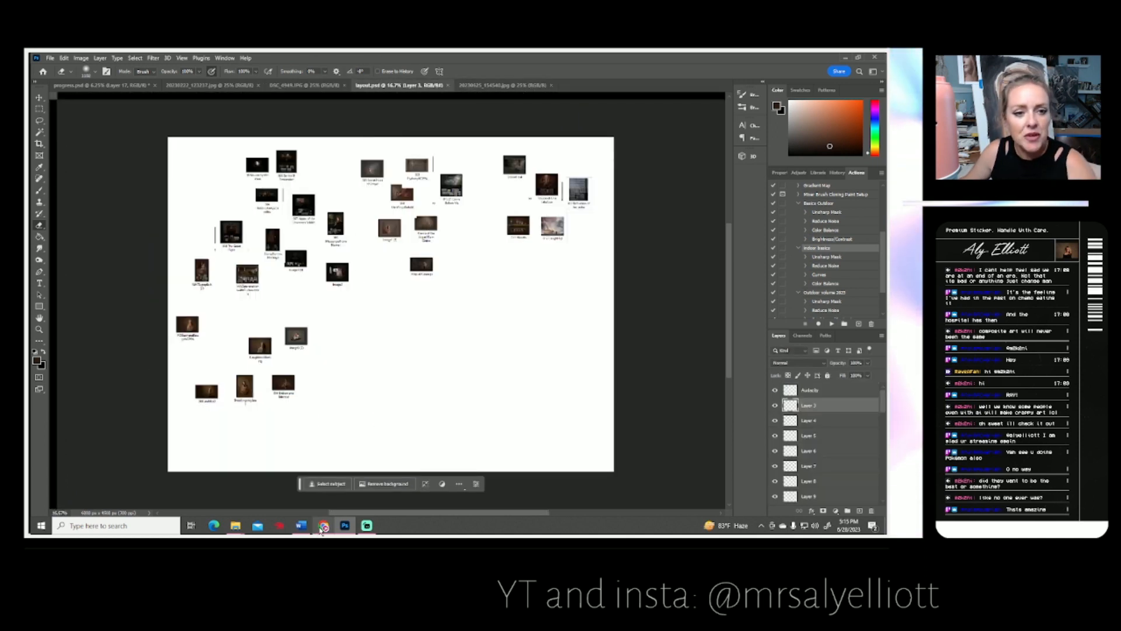
{"action": "mouse_move", "coordinate": [323, 528]}
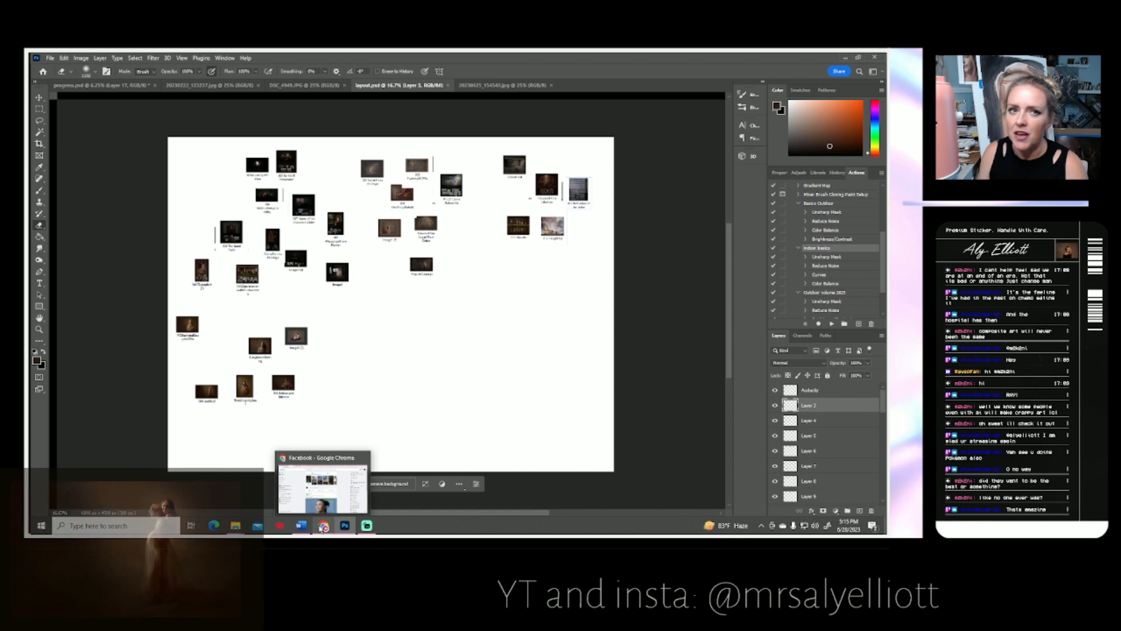
Select and copy the entire billowing grey cloud photo and paste it into progress.psd.
{"action": "left_click", "coordinate": [480, 84]}
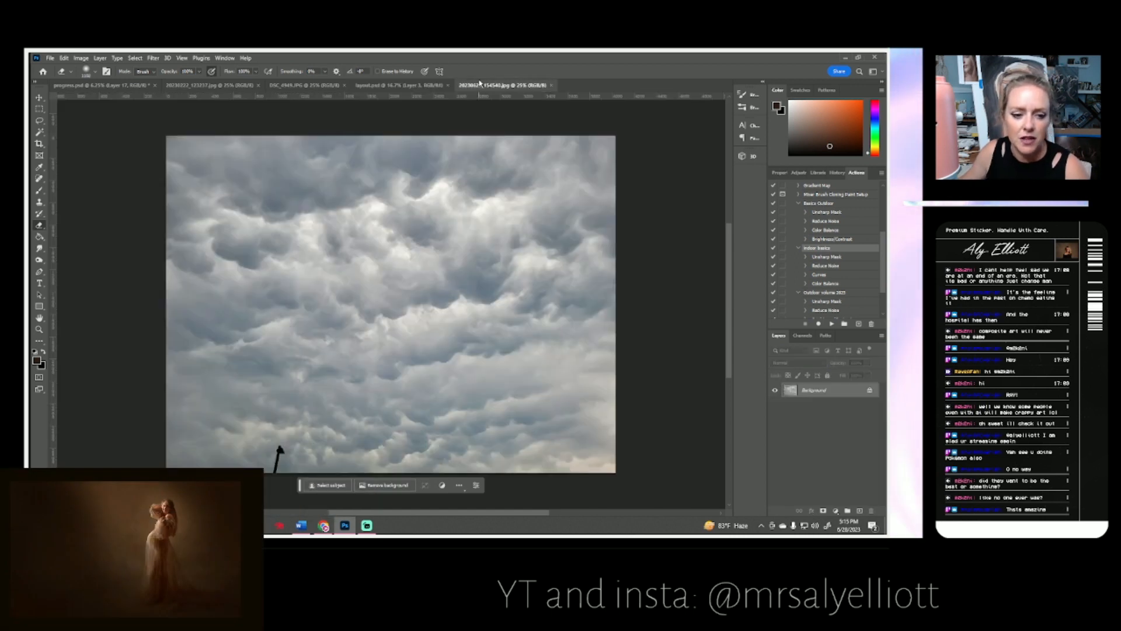
{"action": "left_click", "coordinate": [39, 109]}
{"action": "left_click_drag", "start_coordinate": [168, 137], "coordinate": [457, 486]}
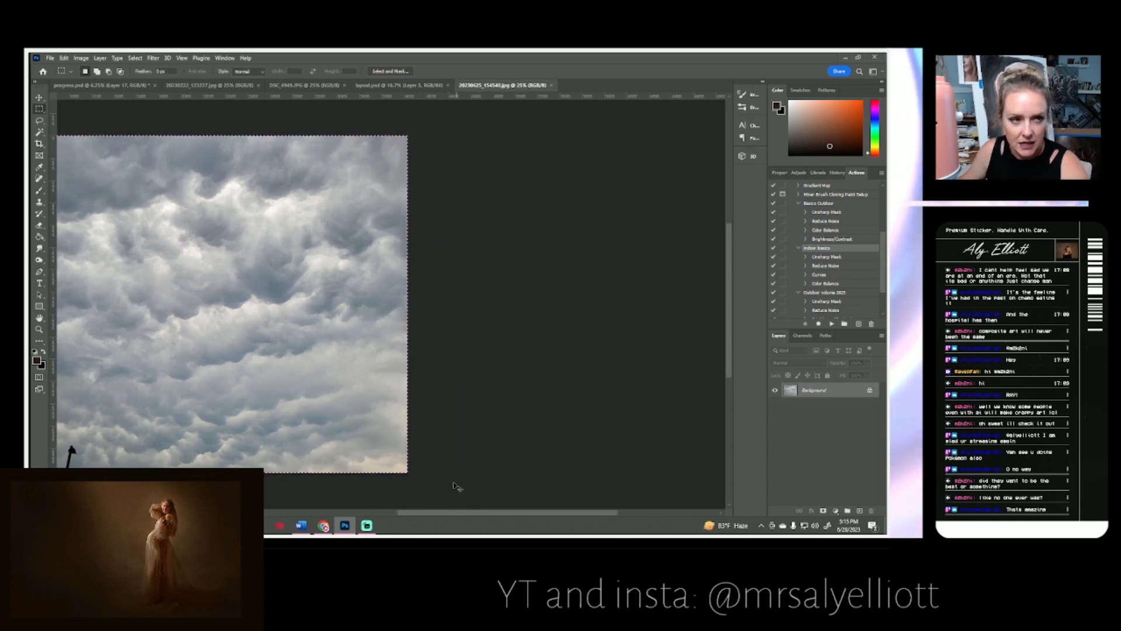
{"action": "left_click_drag", "start_coordinate": [267, 330], "coordinate": [493, 322]}
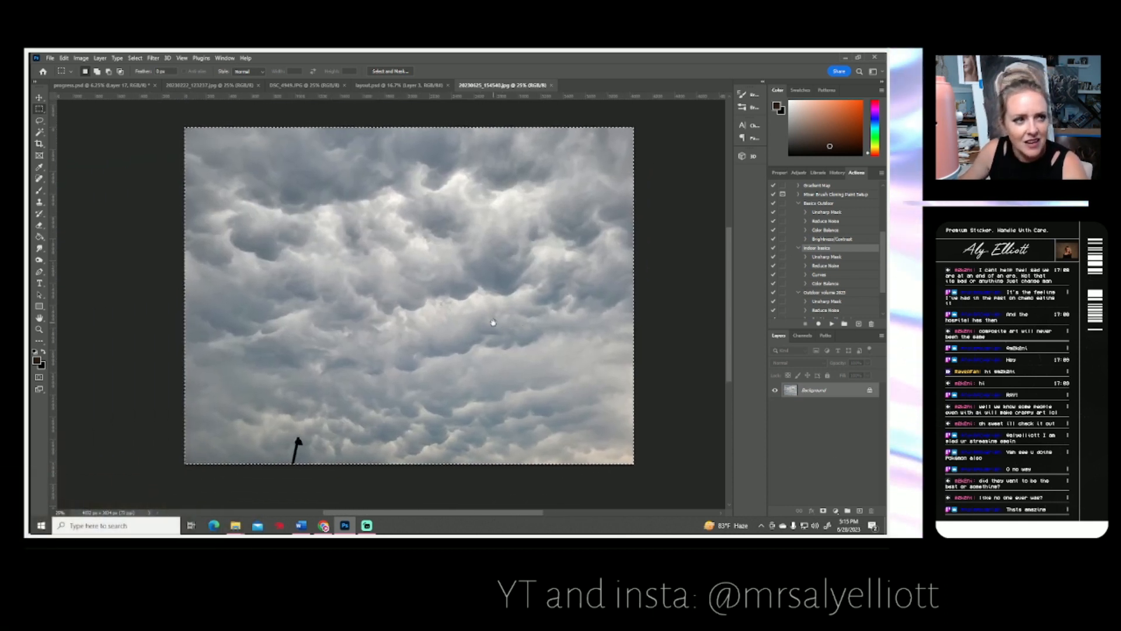
{"action": "left_click", "coordinate": [99, 85]}
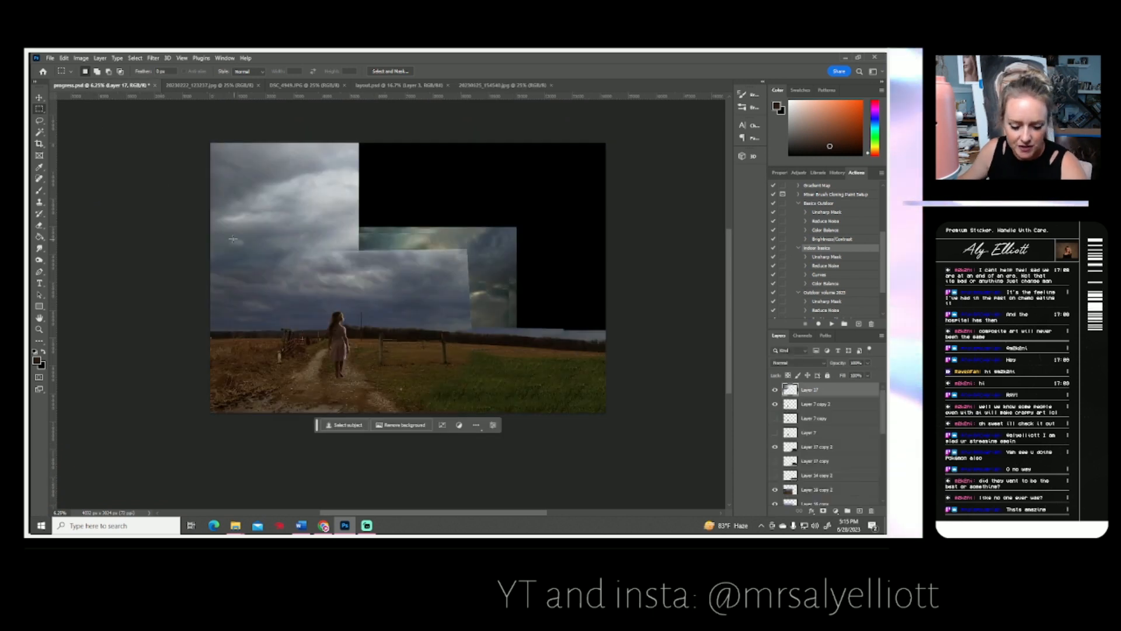
{"action": "key", "text": "ctrl+v"}
Enlarge the pasted billowing clouds with Free Transform and place them at the scene's top edge, overlapping the upper-left sky.
{"action": "key", "text": "ctrl+t"}
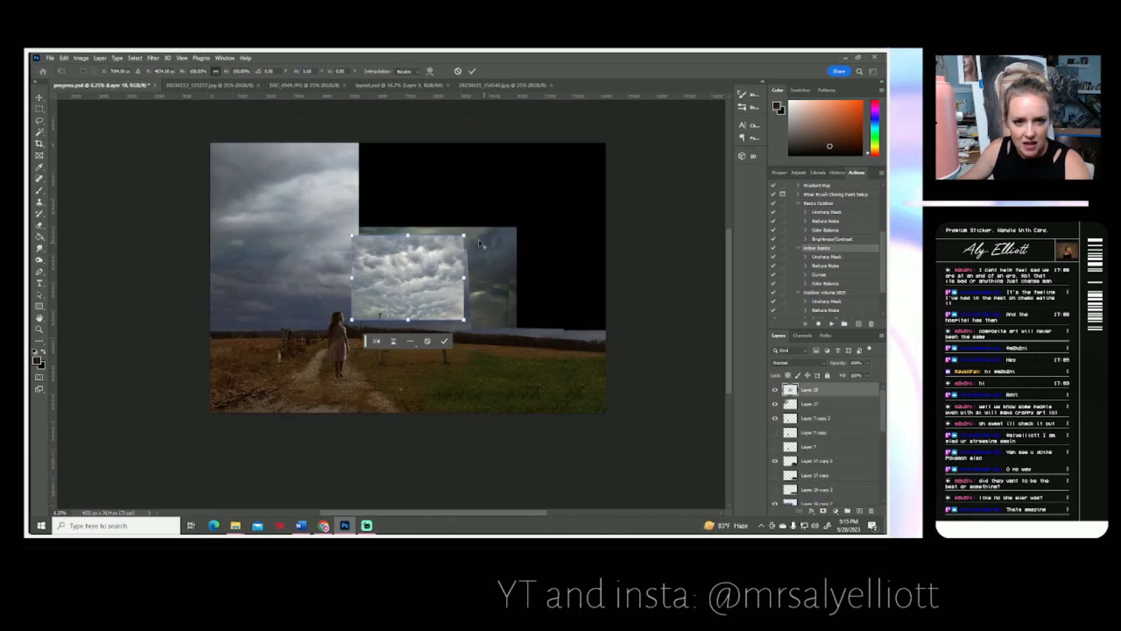
{"action": "left_click_drag", "start_coordinate": [464, 236], "coordinate": [503, 206]}
{"action": "left_click_drag", "start_coordinate": [449, 317], "coordinate": [492, 268]}
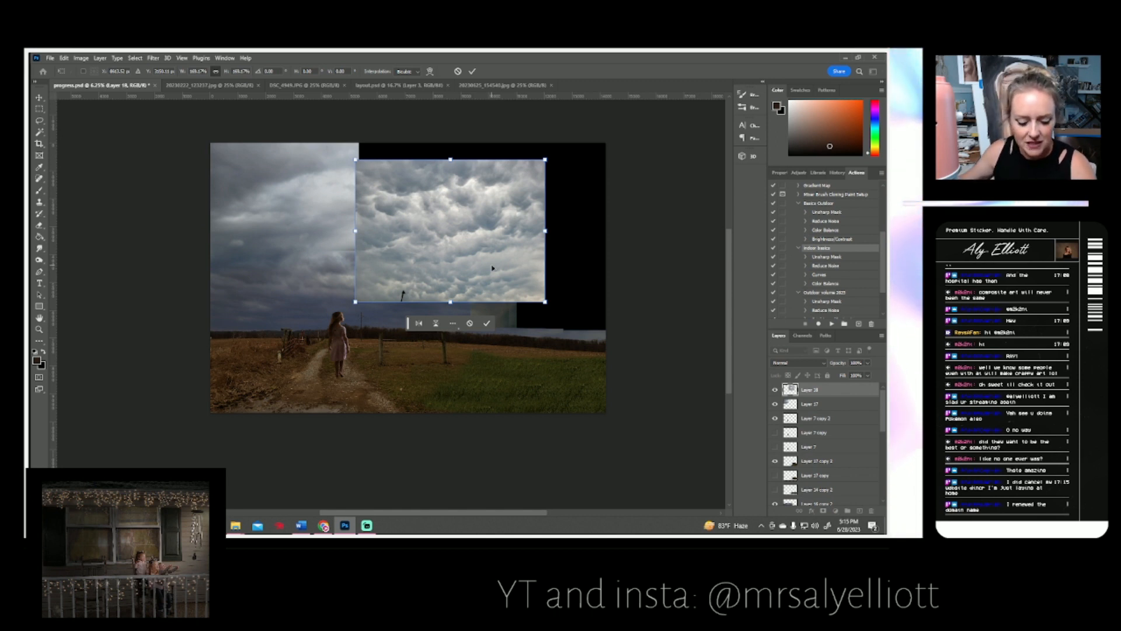
{"action": "left_click_drag", "start_coordinate": [546, 301], "coordinate": [563, 314]}
{"action": "left_click_drag", "start_coordinate": [526, 281], "coordinate": [497, 277]}
{"action": "key", "text": "Return"}
{"action": "key", "text": "m"}
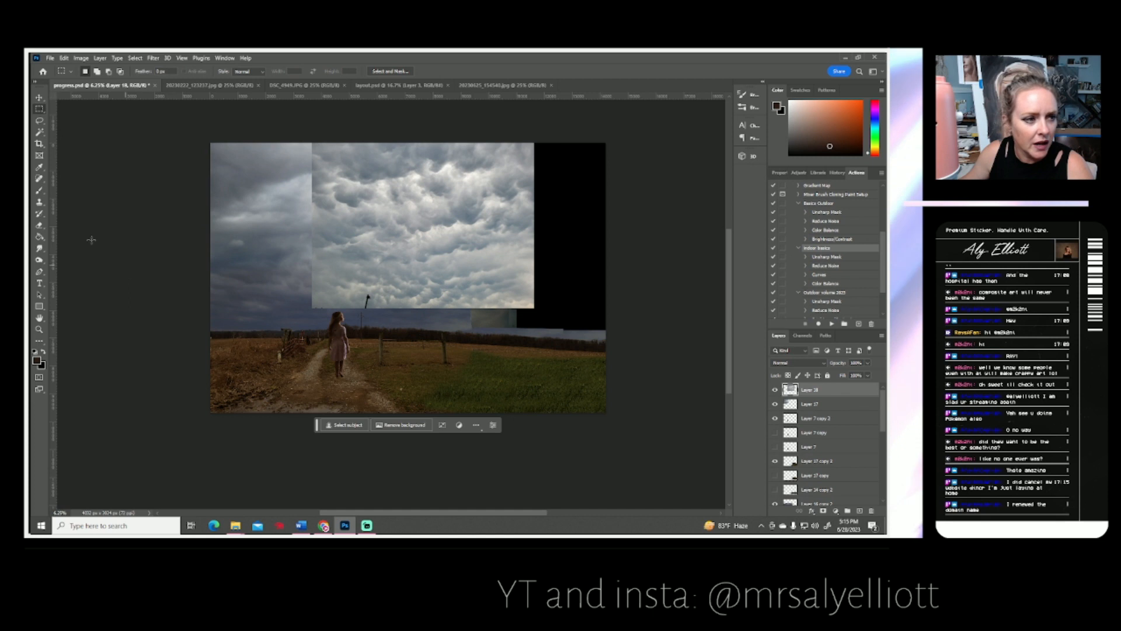
Soften the edges of the billowing cloud layer with the large soft Eraser to blend it into the sky.
{"action": "left_click", "coordinate": [40, 225]}
{"action": "mouse_move", "coordinate": [323, 138]}
{"action": "left_mouse_down"}
{"action": "mouse_move", "coordinate": [280, 179]}
{"action": "mouse_move", "coordinate": [338, 143]}
{"action": "mouse_move", "coordinate": [306, 192]}
{"action": "mouse_move", "coordinate": [303, 155]}
{"action": "mouse_move", "coordinate": [308, 213]}
{"action": "mouse_move", "coordinate": [287, 198]}
{"action": "mouse_move", "coordinate": [313, 231]}
{"action": "mouse_move", "coordinate": [292, 225]}
{"action": "mouse_move", "coordinate": [331, 297]}
{"action": "mouse_move", "coordinate": [440, 318]}
{"action": "mouse_move", "coordinate": [500, 307]}
{"action": "mouse_move", "coordinate": [541, 265]}
{"action": "mouse_move", "coordinate": [533, 157]}
{"action": "mouse_move", "coordinate": [457, 123]}
{"action": "left_mouse_up"}
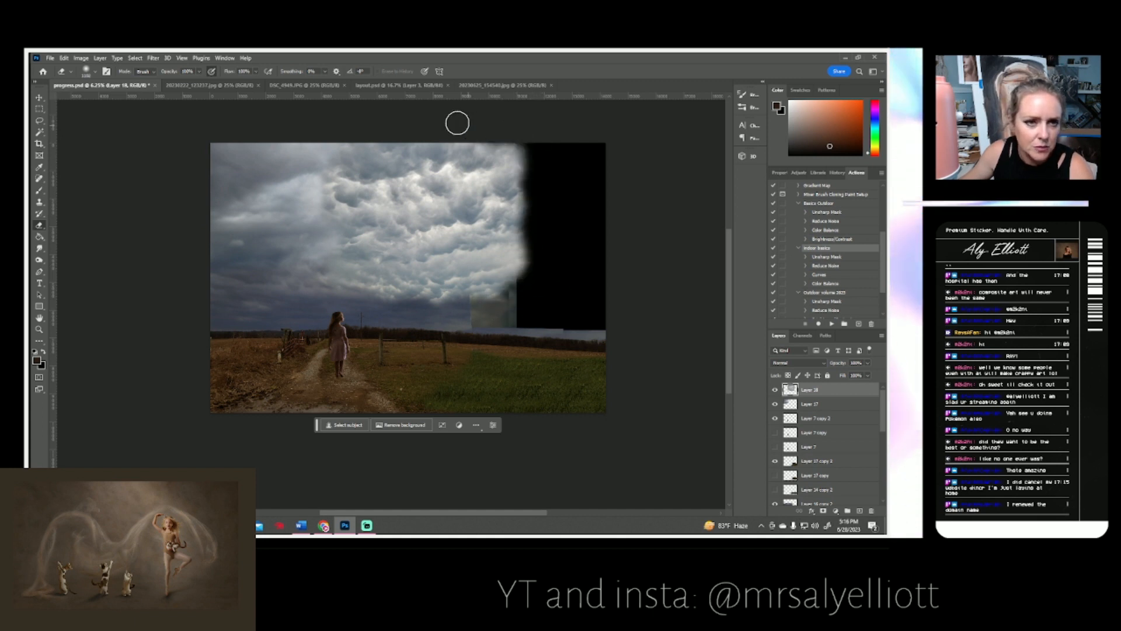
Hide the billowing cloud layer and save the document.
{"action": "left_click", "coordinate": [776, 390]}
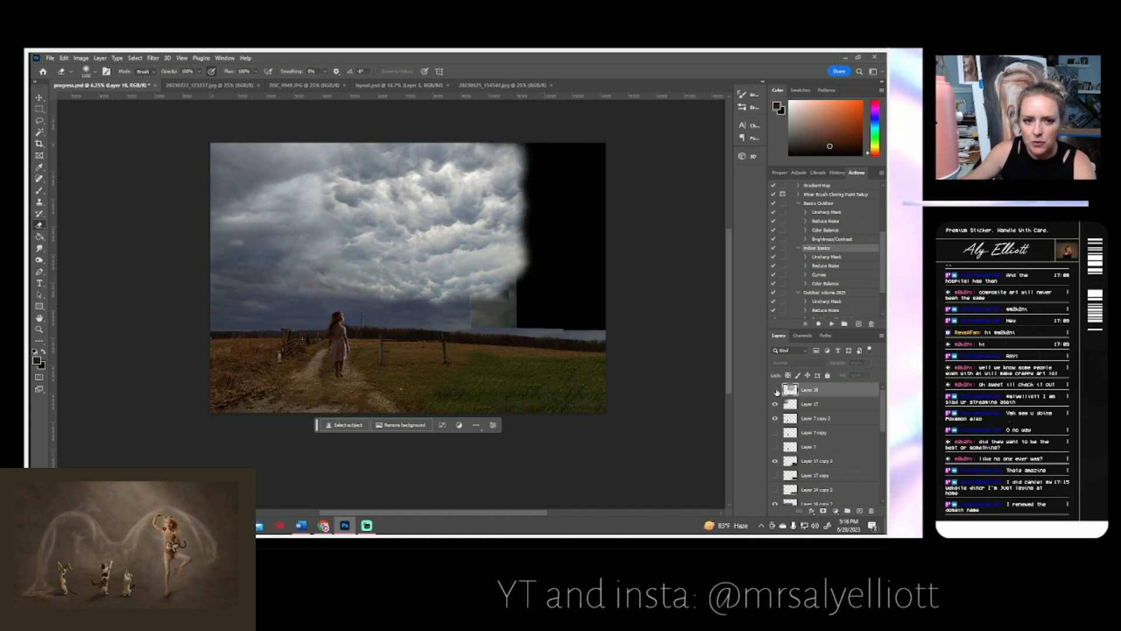
{"action": "key", "text": "ctrl+s"}
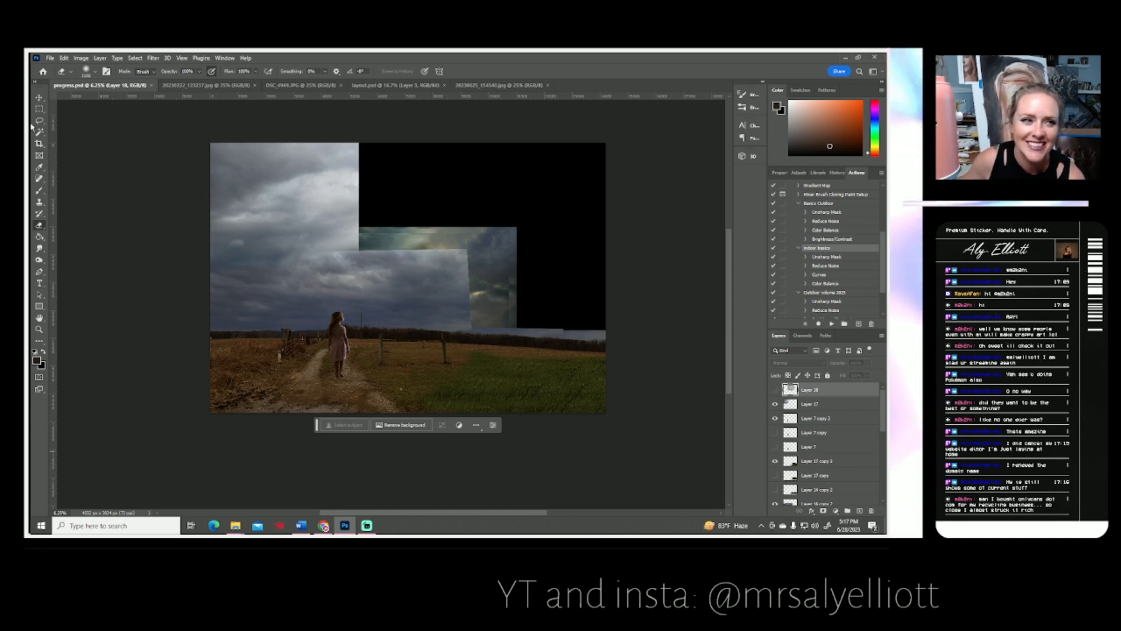
Examine the open field, sunset and cloud photos against the composite for sky material, and return to progress.psd.
{"action": "left_click", "coordinate": [176, 87]}
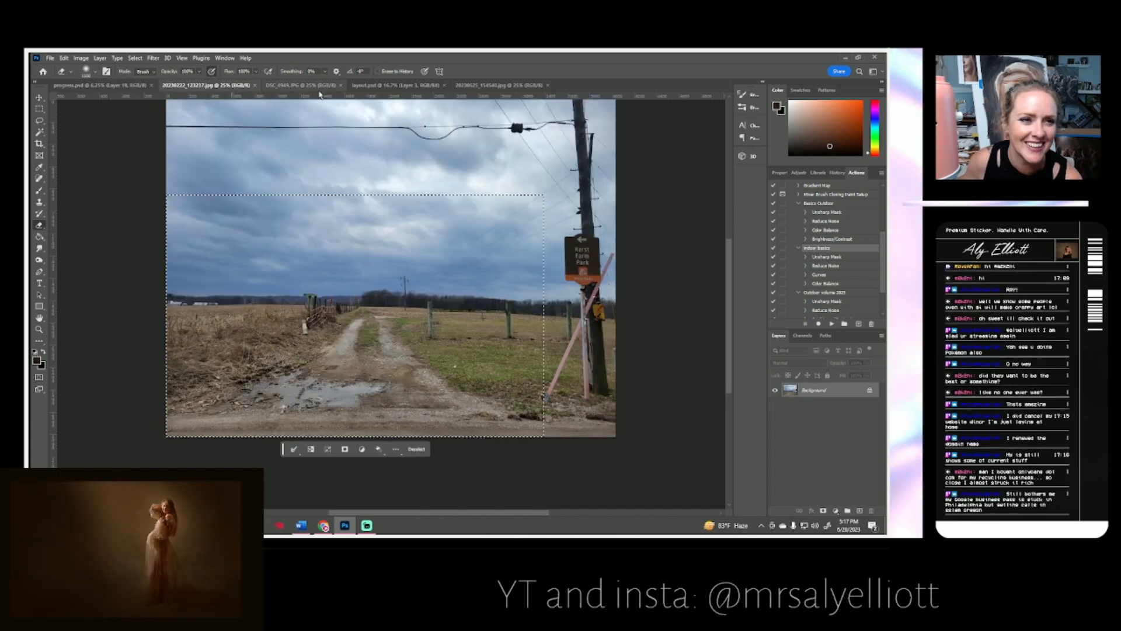
{"action": "left_click", "coordinate": [300, 85]}
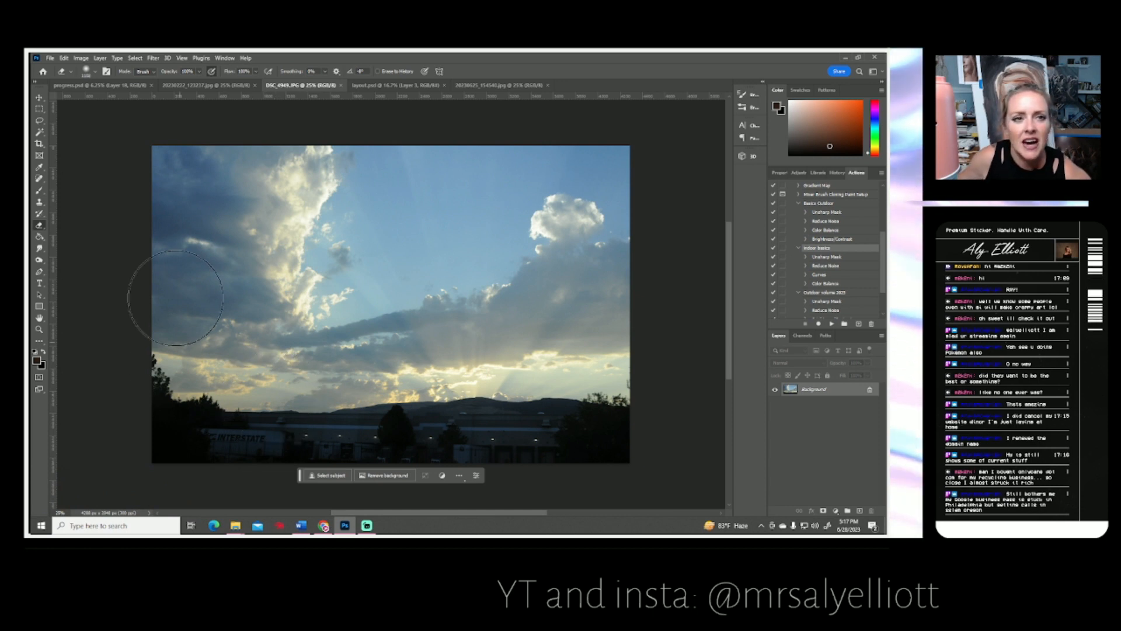
{"action": "left_click", "coordinate": [368, 87]}
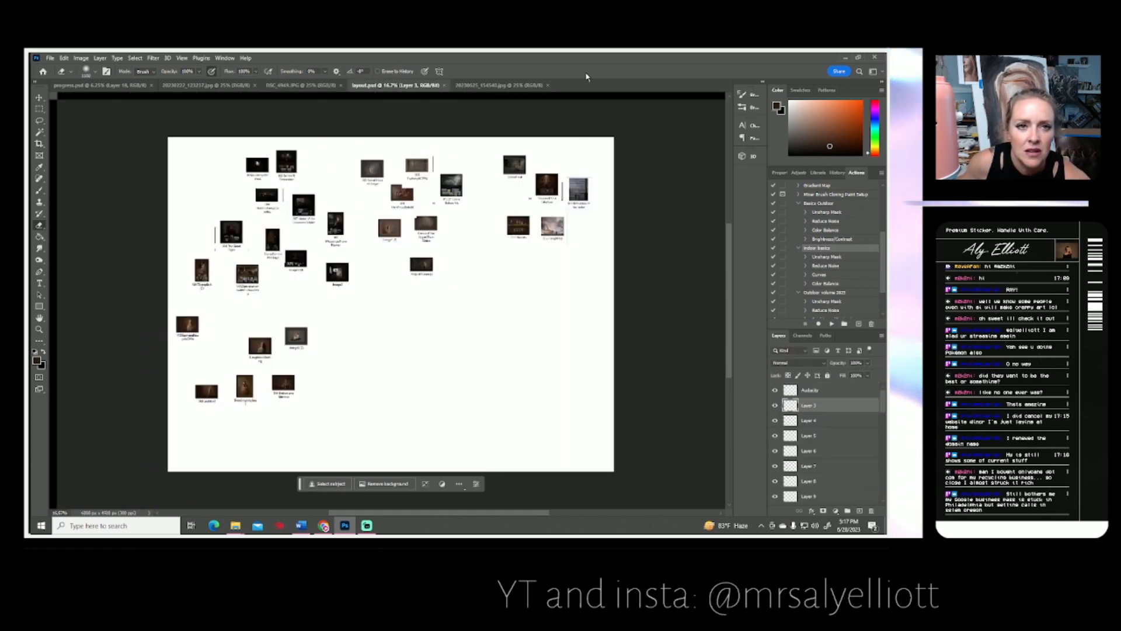
{"action": "left_click", "coordinate": [484, 86]}
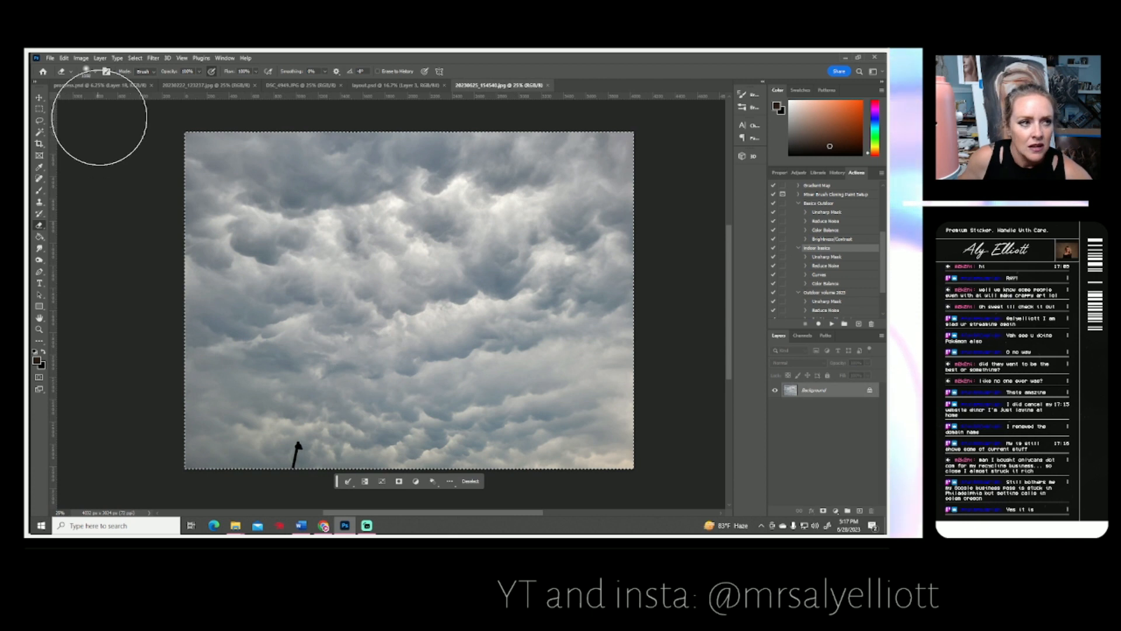
{"action": "left_click", "coordinate": [116, 87]}
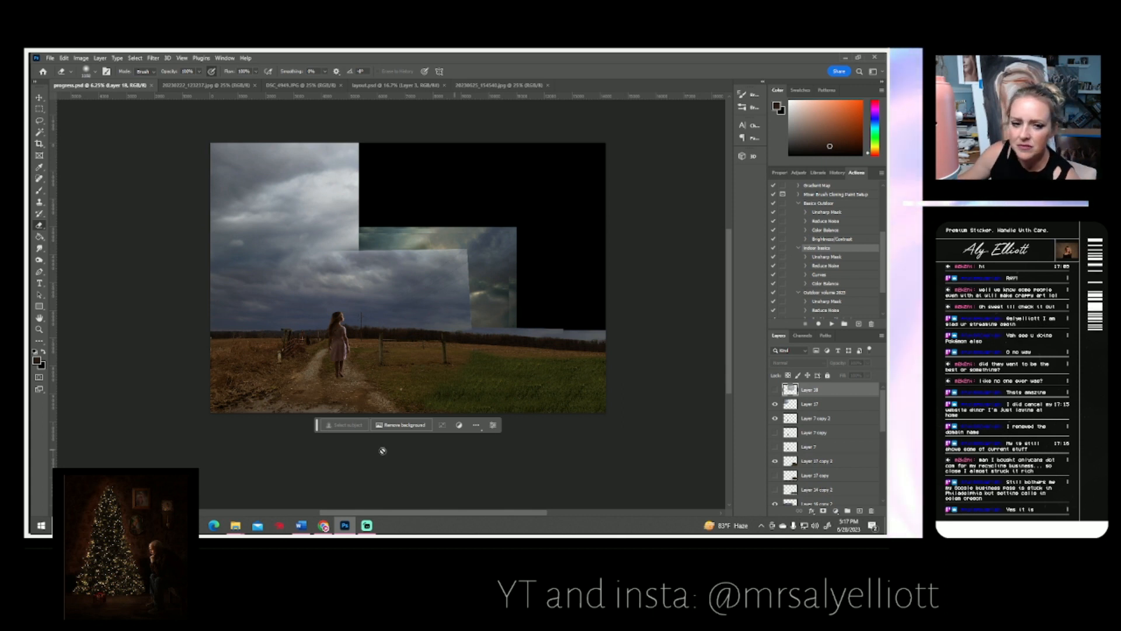
{"action": "left_click", "coordinate": [202, 86]}
{"action": "left_click", "coordinate": [108, 85]}
{"action": "left_click", "coordinate": [245, 87]}
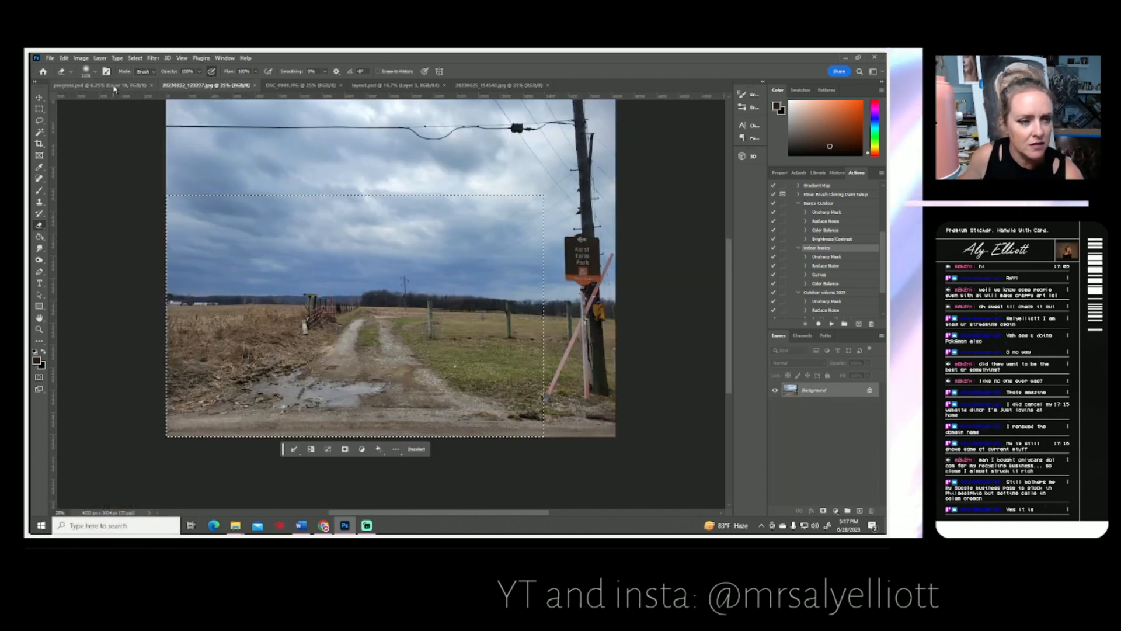
{"action": "left_click", "coordinate": [289, 87]}
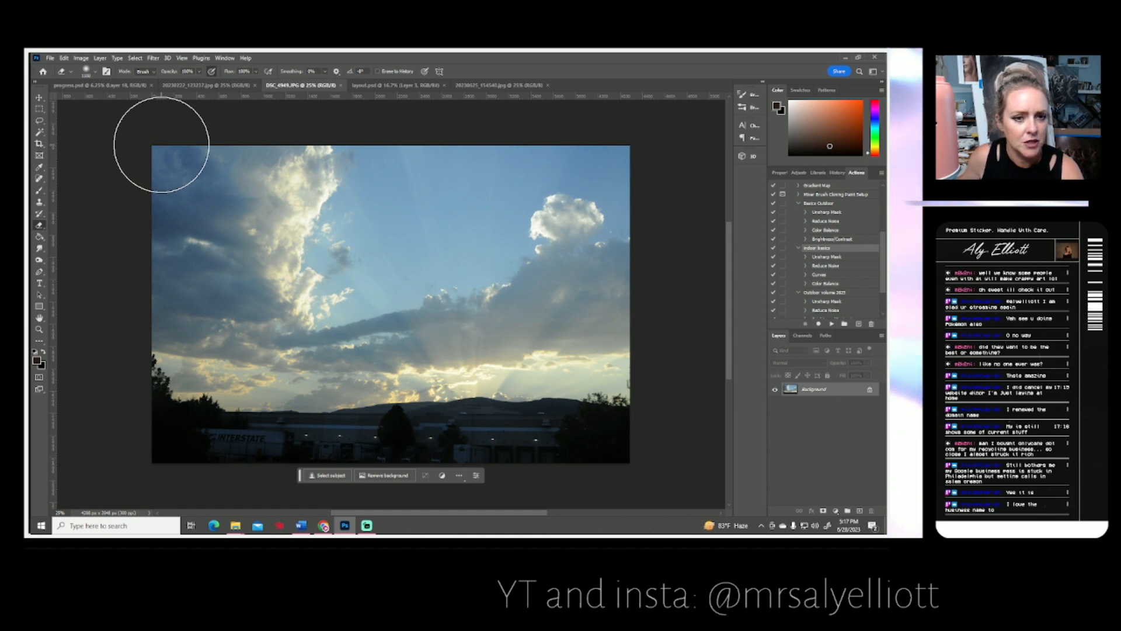
{"action": "left_click", "coordinate": [420, 86]}
{"action": "left_click", "coordinate": [206, 86]}
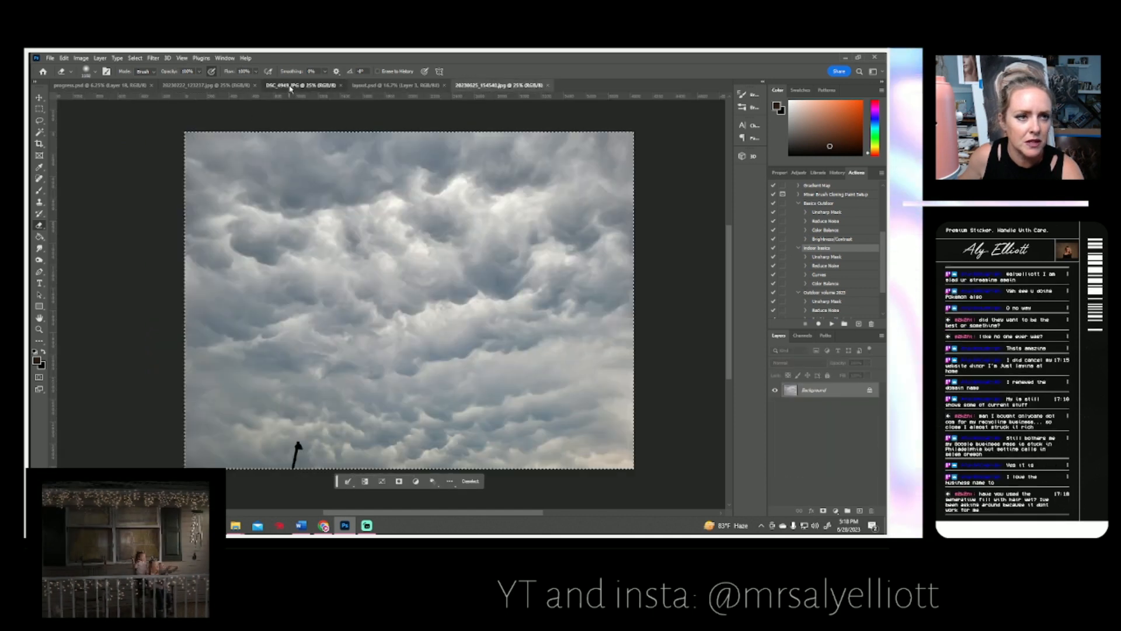
{"action": "left_click", "coordinate": [289, 86]}
{"action": "left_click", "coordinate": [403, 85]}
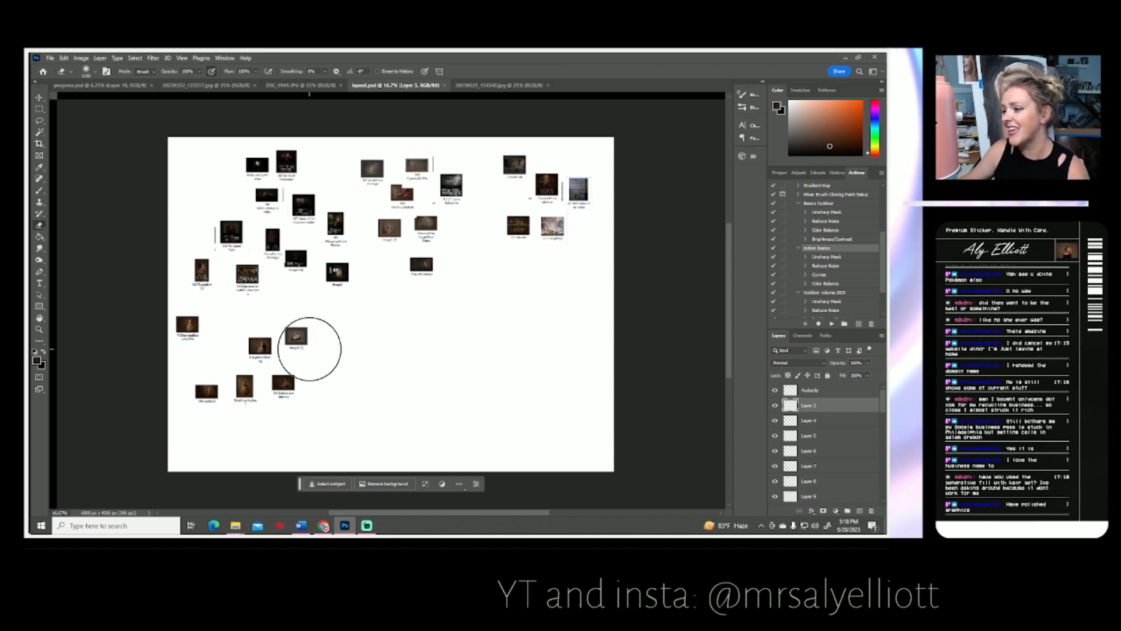
{"action": "left_click", "coordinate": [90, 85]}
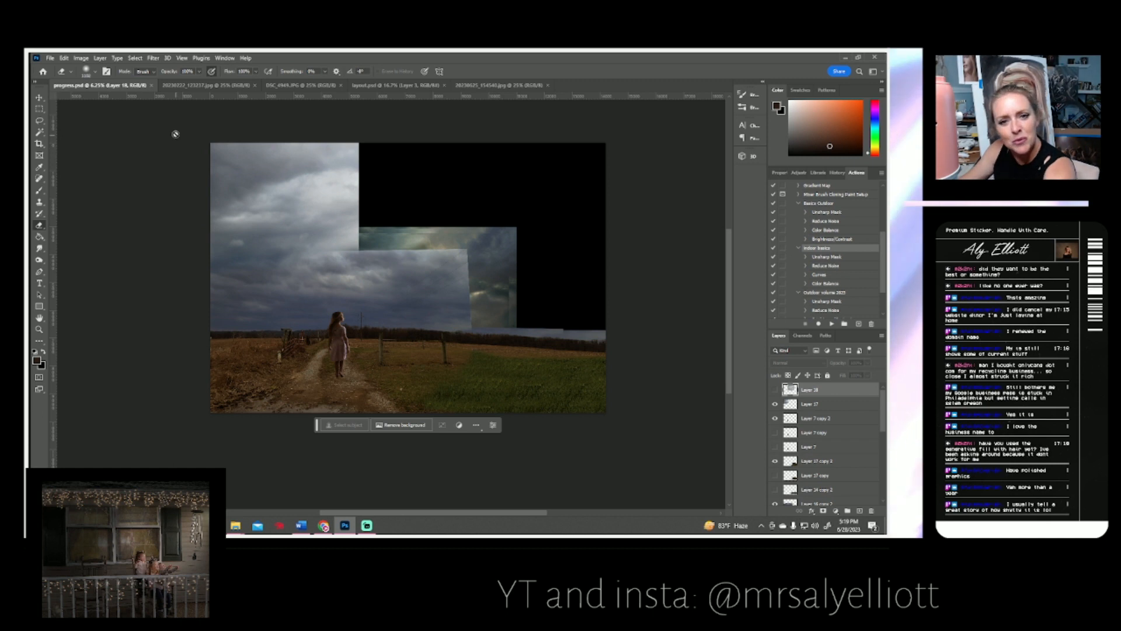
{"action": "left_click", "coordinate": [83, 60]}
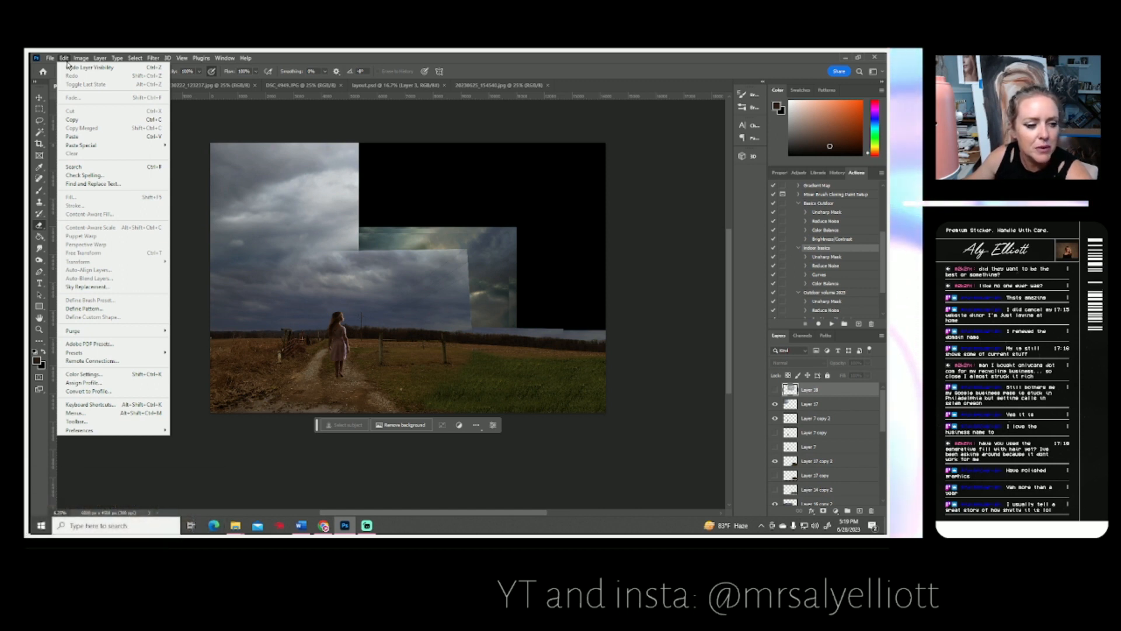
{"action": "mouse_move", "coordinate": [100, 58]}
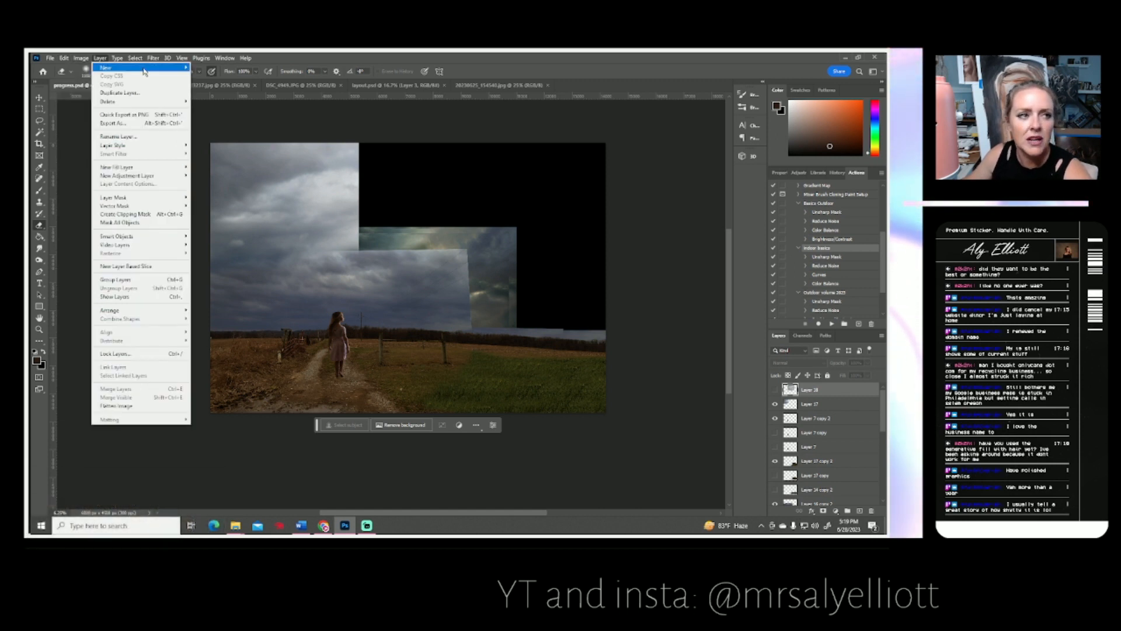
{"action": "left_click", "coordinate": [225, 87]}
{"action": "left_click", "coordinate": [124, 87]}
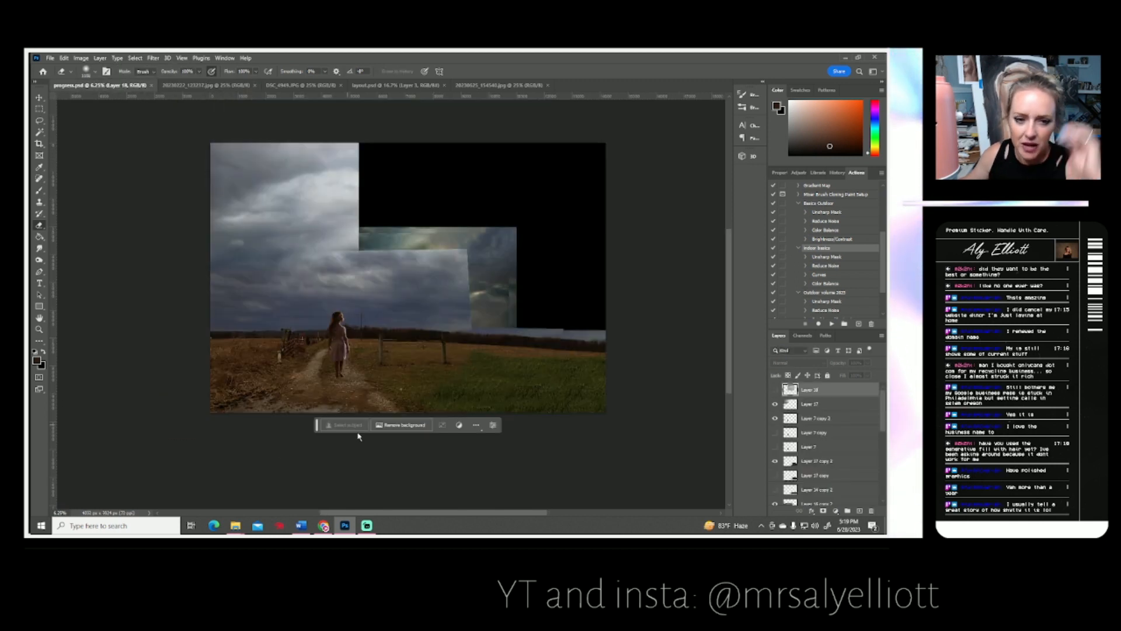
Move the full tornado sky layer higher in the layer stack so it sits above the field layers.
{"action": "scroll", "coordinate": [842, 461], "scroll_direction": "down", "scroll_amount": 3}
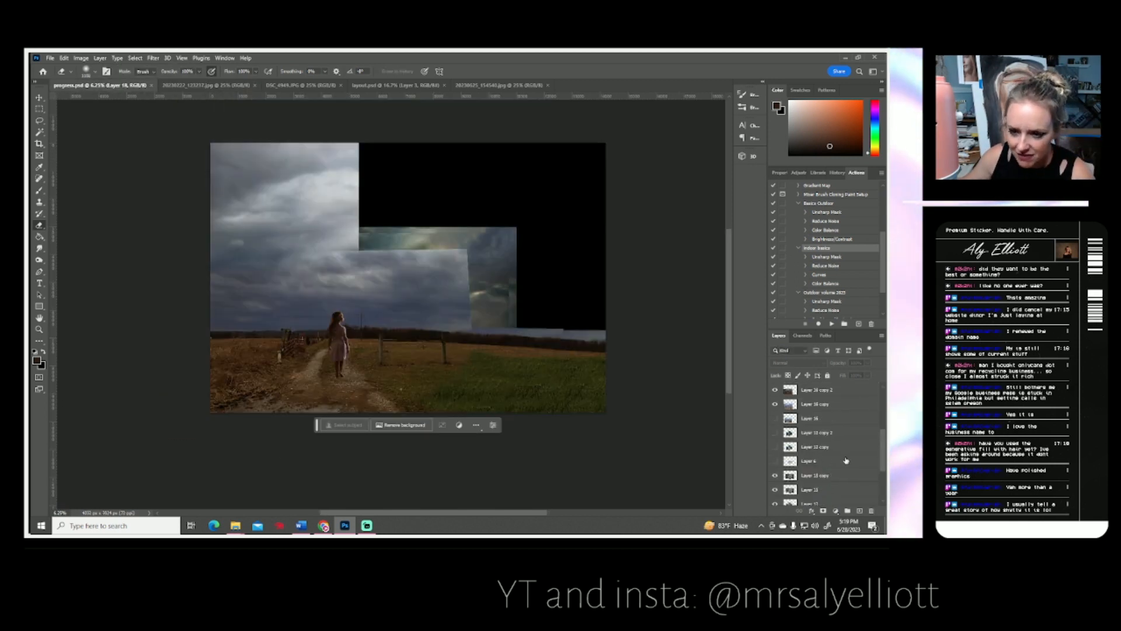
{"action": "scroll", "coordinate": [841, 461], "scroll_direction": "down", "scroll_amount": 3}
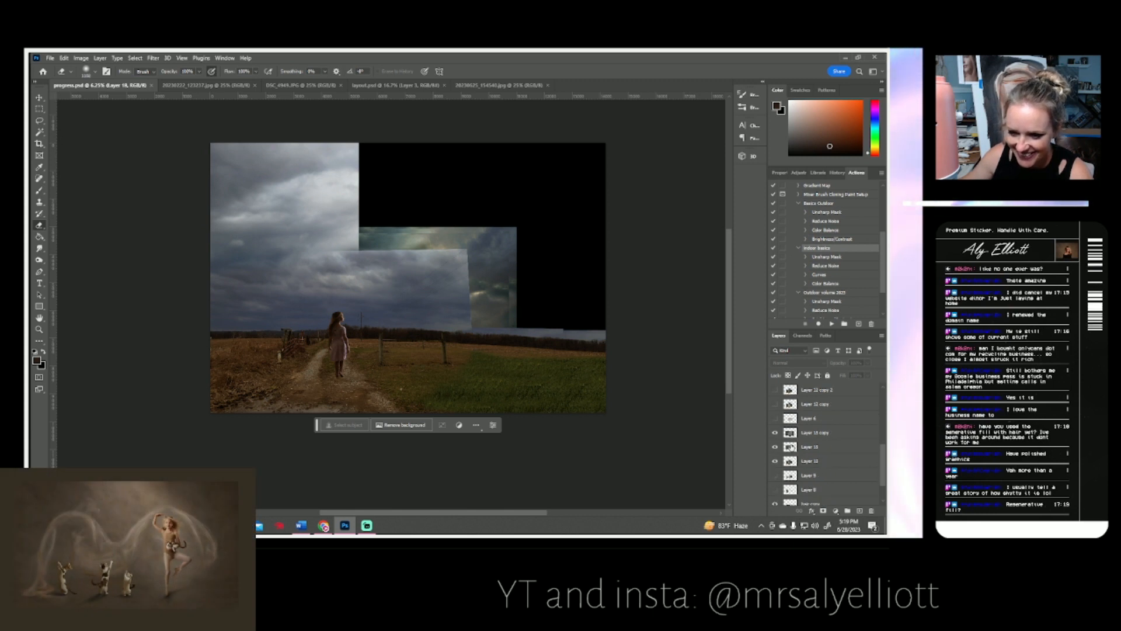
{"action": "scroll", "coordinate": [818, 421], "scroll_direction": "up", "scroll_amount": 1}
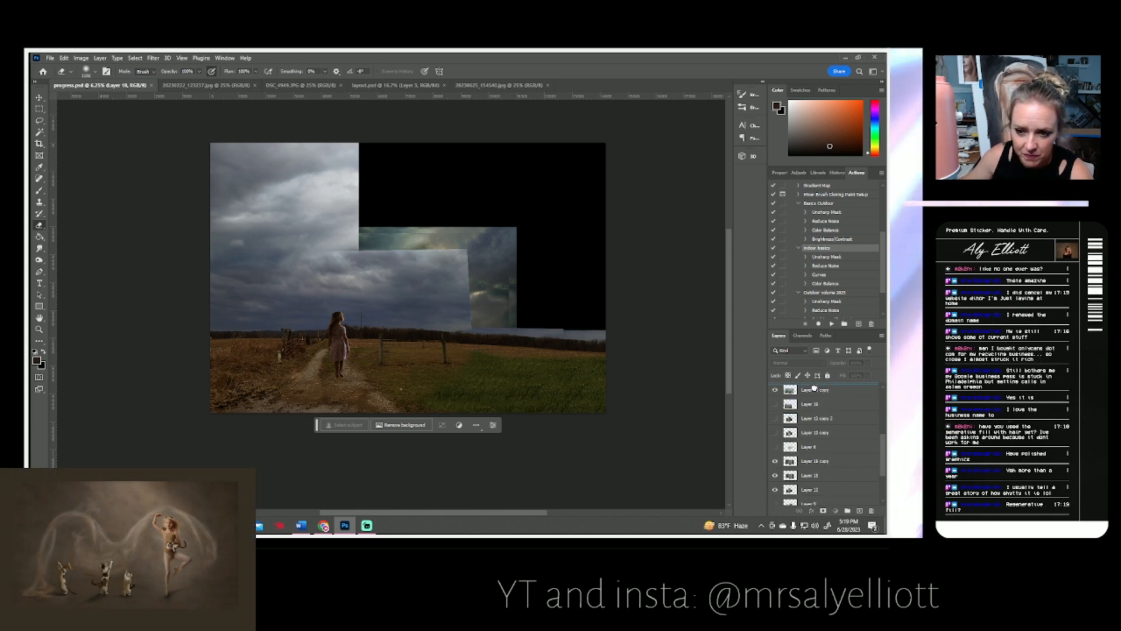
{"action": "left_click", "coordinate": [815, 389]}
{"action": "scroll", "coordinate": [816, 408], "scroll_direction": "up", "scroll_amount": 2}
{"action": "left_click_drag", "start_coordinate": [825, 431], "coordinate": [824, 410]}
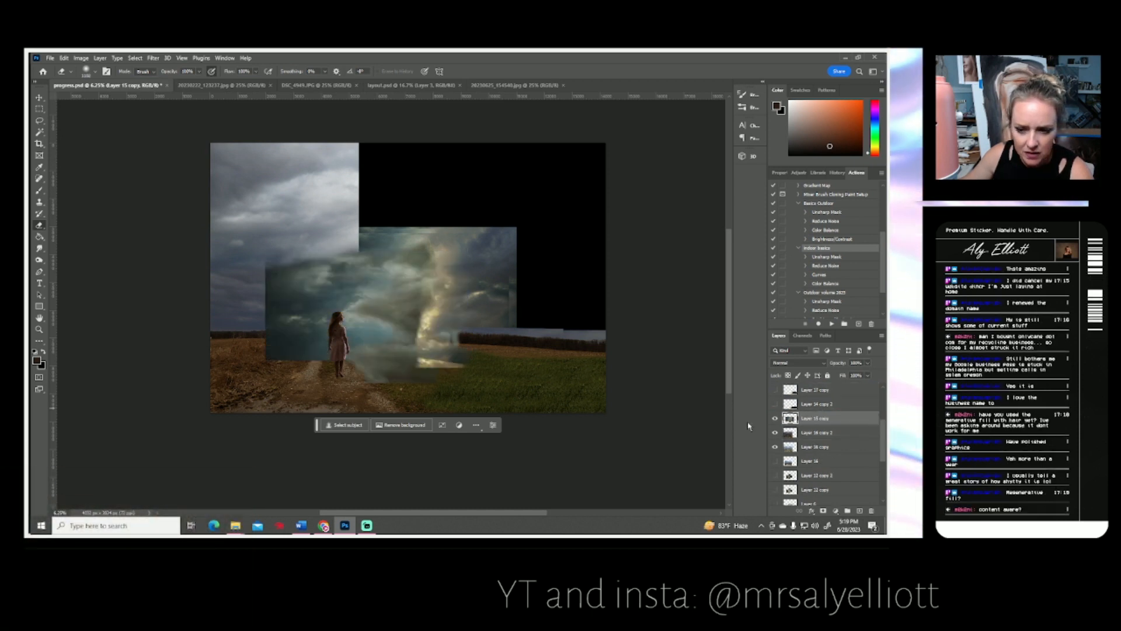
Flip the tornado sky layer horizontally with Free Transform and place it in the scene's upper-right black area.
{"action": "key", "text": "ctrl+t"}
{"action": "left_click_drag", "start_coordinate": [420, 322], "coordinate": [548, 240]}
{"action": "left_click", "coordinate": [63, 58]}
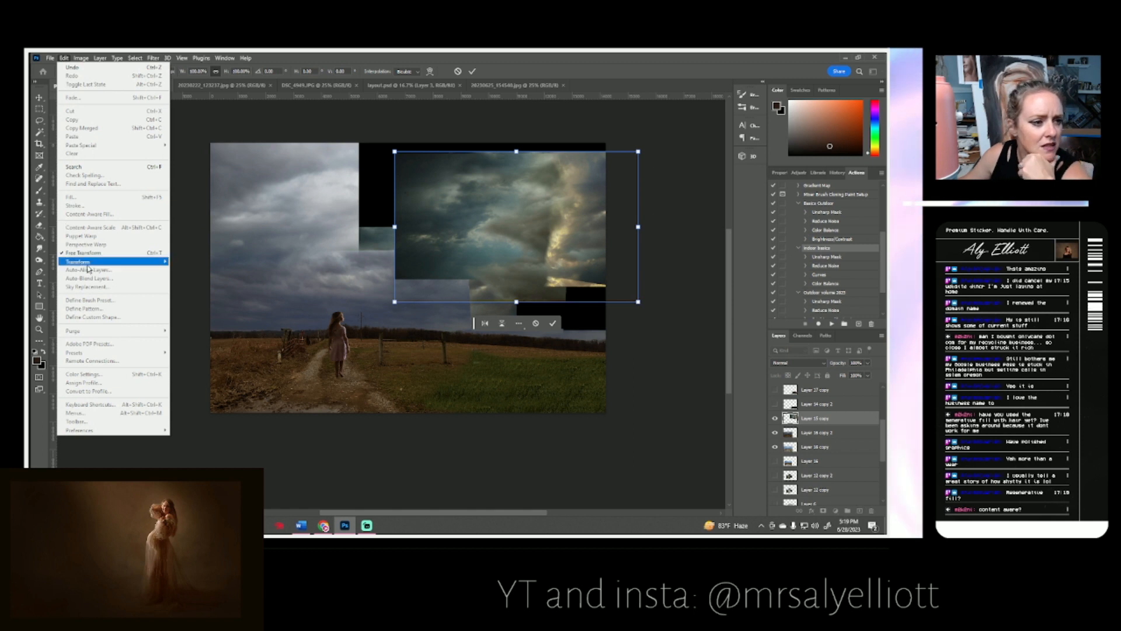
{"action": "mouse_move", "coordinate": [89, 268]}
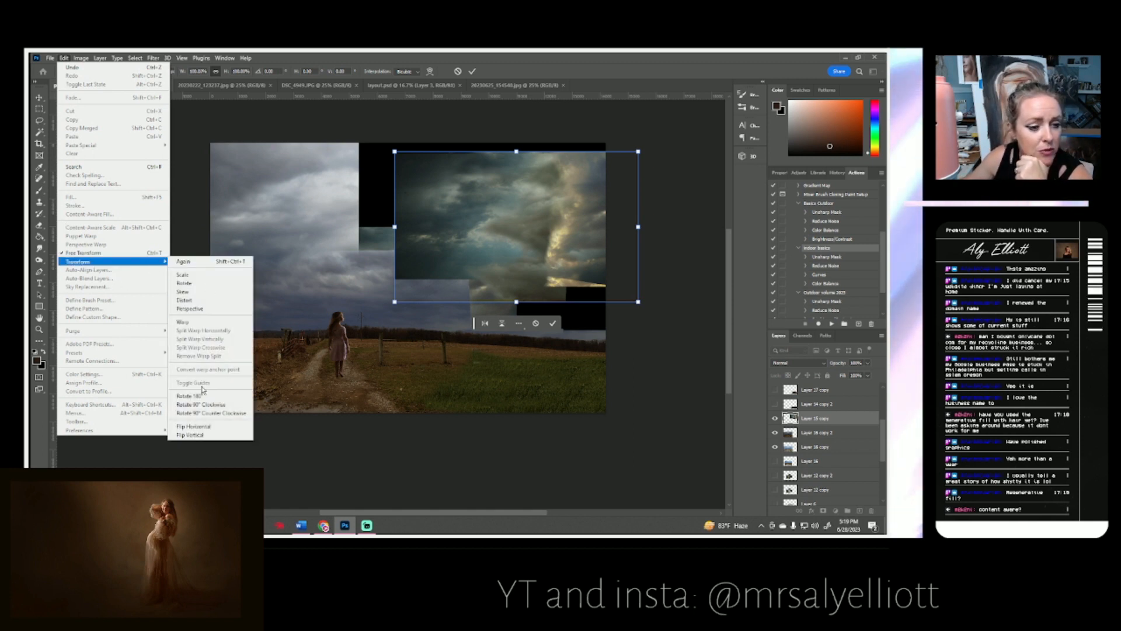
{"action": "left_click", "coordinate": [193, 426]}
{"action": "mouse_move", "coordinate": [566, 240]}
{"action": "left_mouse_down"}
{"action": "mouse_move", "coordinate": [505, 242]}
{"action": "mouse_move", "coordinate": [535, 228]}
{"action": "left_mouse_up"}
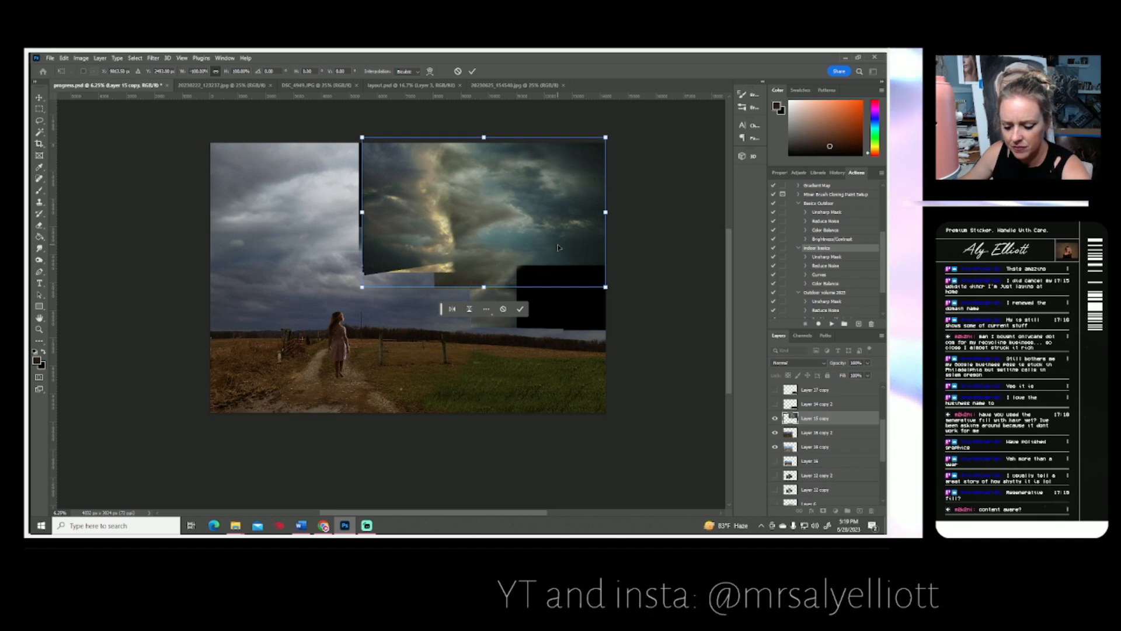
{"action": "key", "text": "Return"}
Lasso the tornado portion of the flipped sky layer, delete it and deselect, keeping only the dark clouds at the right.
{"action": "key", "text": "e"}
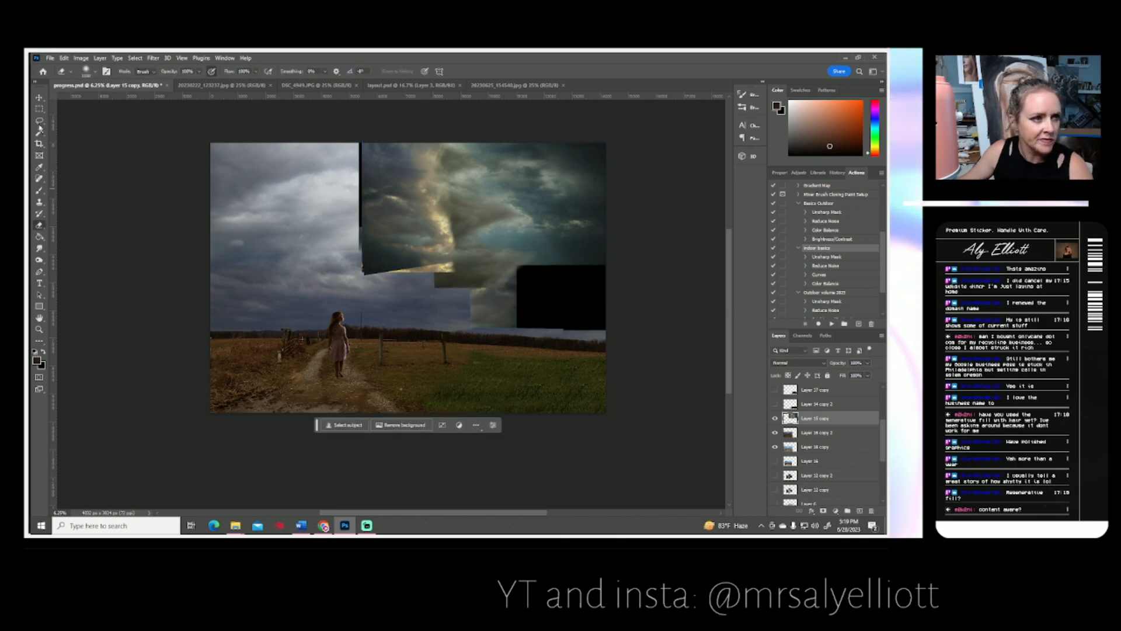
{"action": "left_click", "coordinate": [39, 121]}
{"action": "mouse_move", "coordinate": [474, 161]}
{"action": "left_mouse_down"}
{"action": "mouse_move", "coordinate": [548, 259]}
{"action": "mouse_move", "coordinate": [535, 285]}
{"action": "mouse_move", "coordinate": [390, 355]}
{"action": "mouse_move", "coordinate": [315, 251]}
{"action": "mouse_move", "coordinate": [339, 100]}
{"action": "left_mouse_up"}
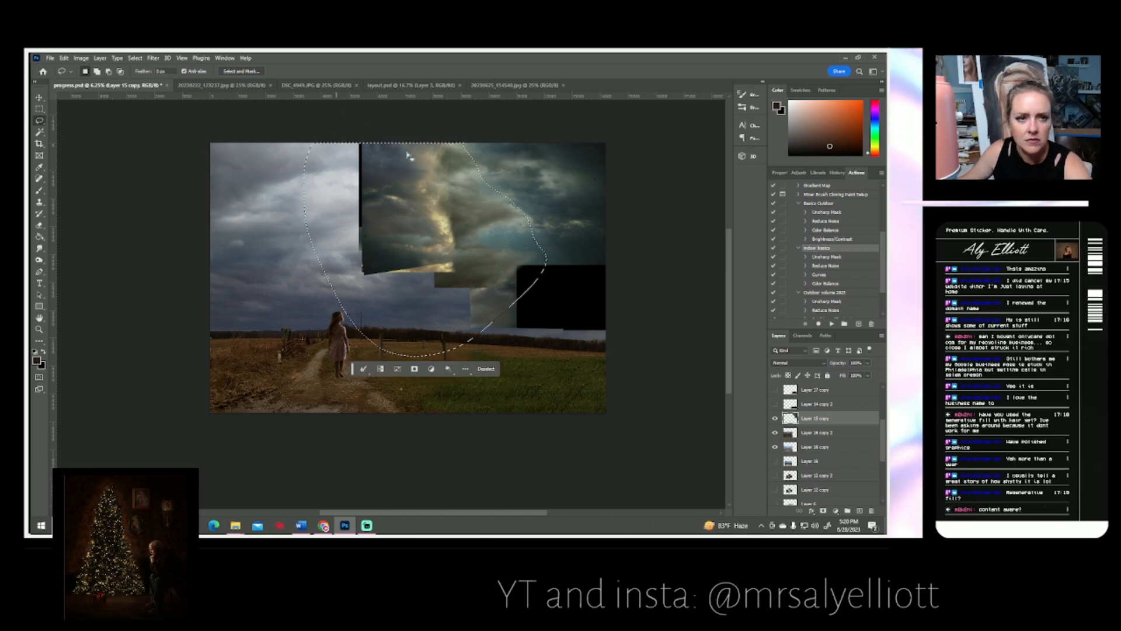
{"action": "key", "text": "Delete"}
{"action": "left_click", "coordinate": [139, 57]}
{"action": "left_click", "coordinate": [143, 79]}
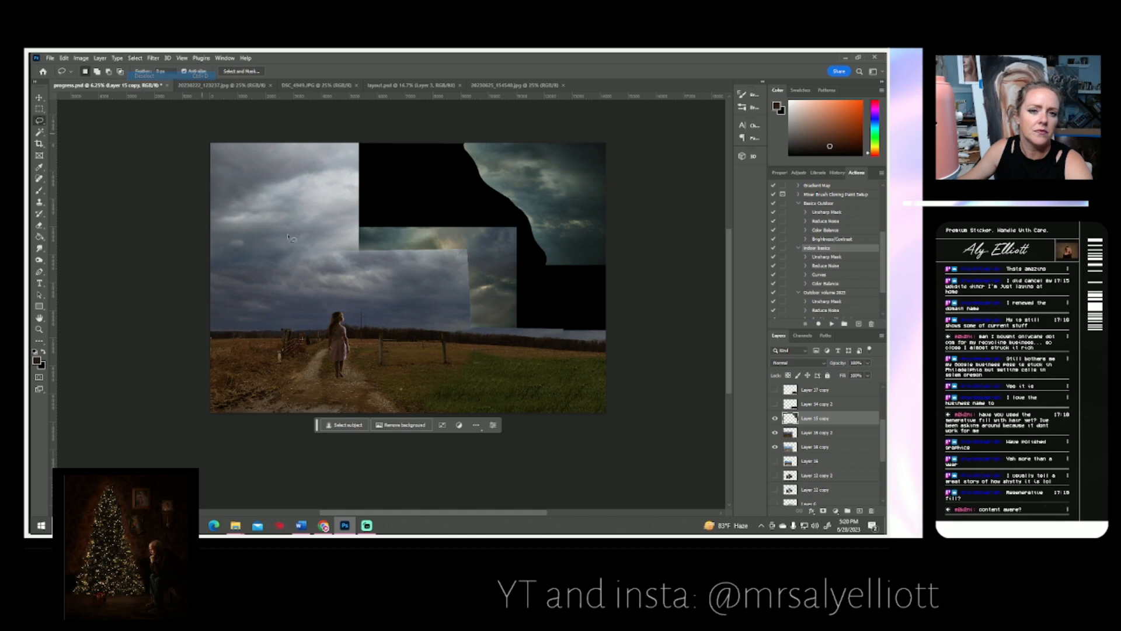
Close the billowing clouds photo.
{"action": "scroll", "coordinate": [829, 494], "scroll_direction": "down", "scroll_amount": 1}
{"action": "scroll", "coordinate": [829, 494], "scroll_direction": "down", "scroll_amount": 4}
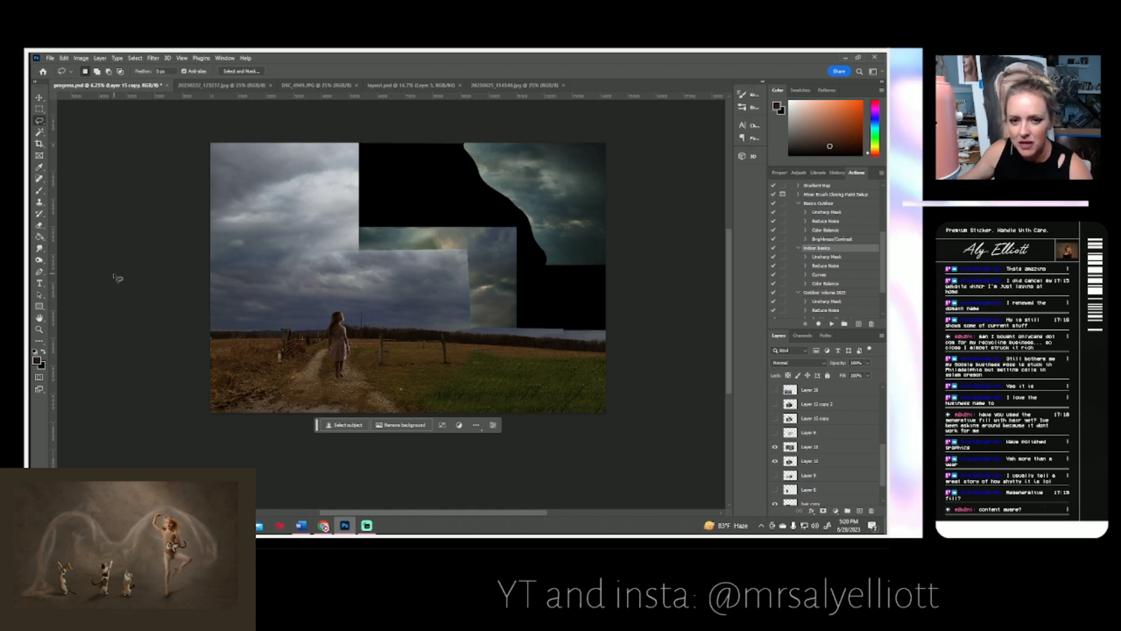
{"action": "left_click", "coordinate": [555, 88]}
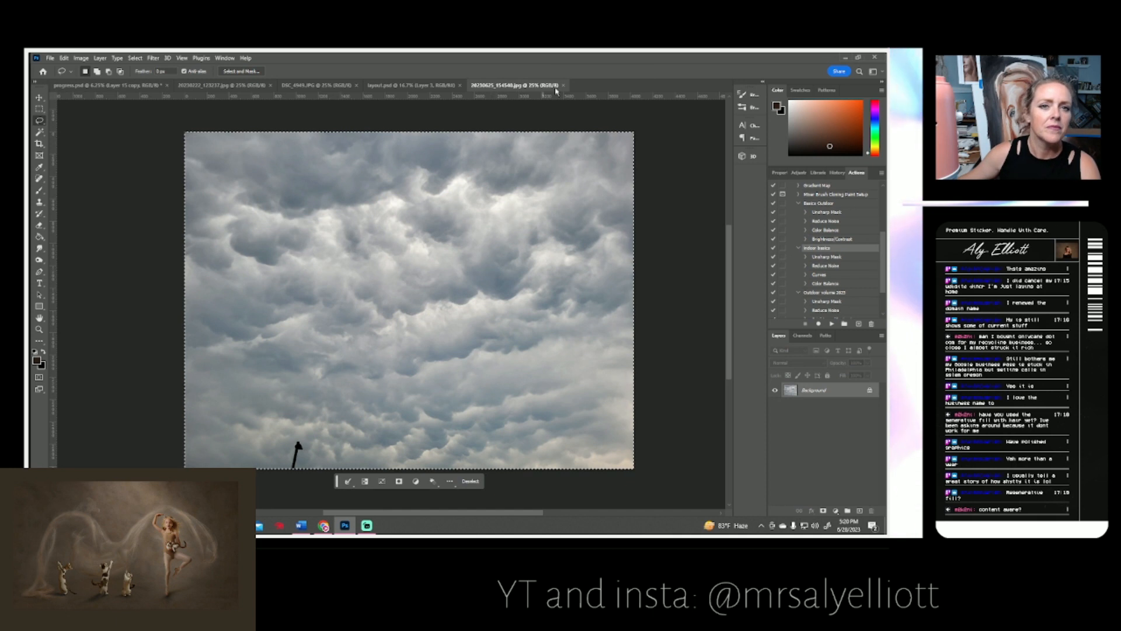
{"action": "left_click", "coordinate": [564, 86]}
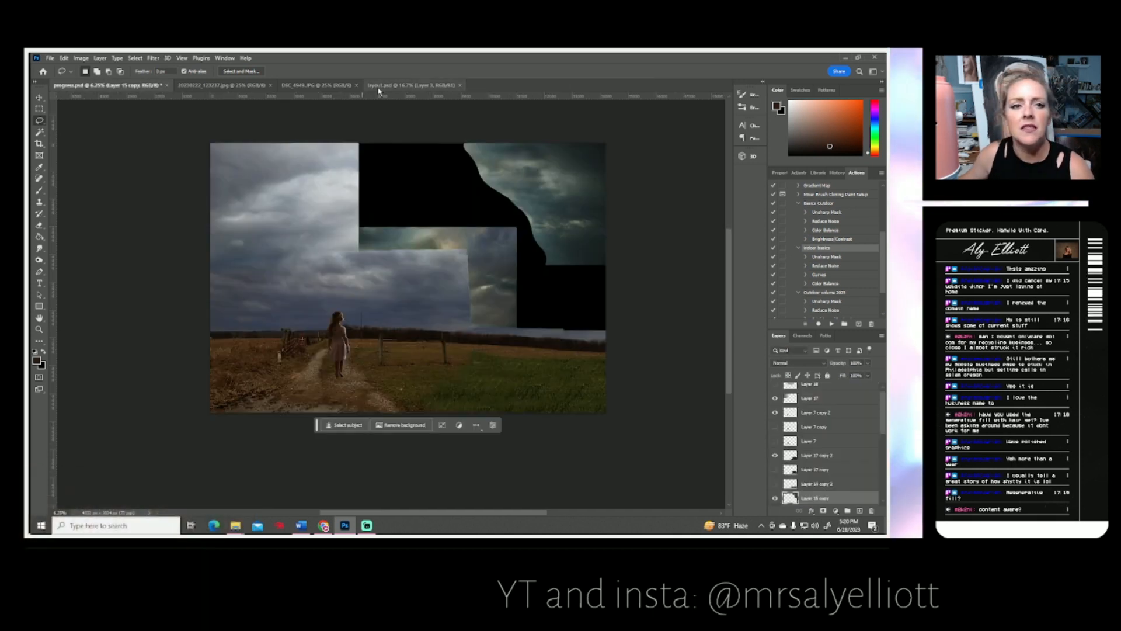
Copy the full-width sky down to the hills from DSC_4949.JPG with a rectangular selection and return to progress.psd.
{"action": "left_click", "coordinate": [320, 87]}
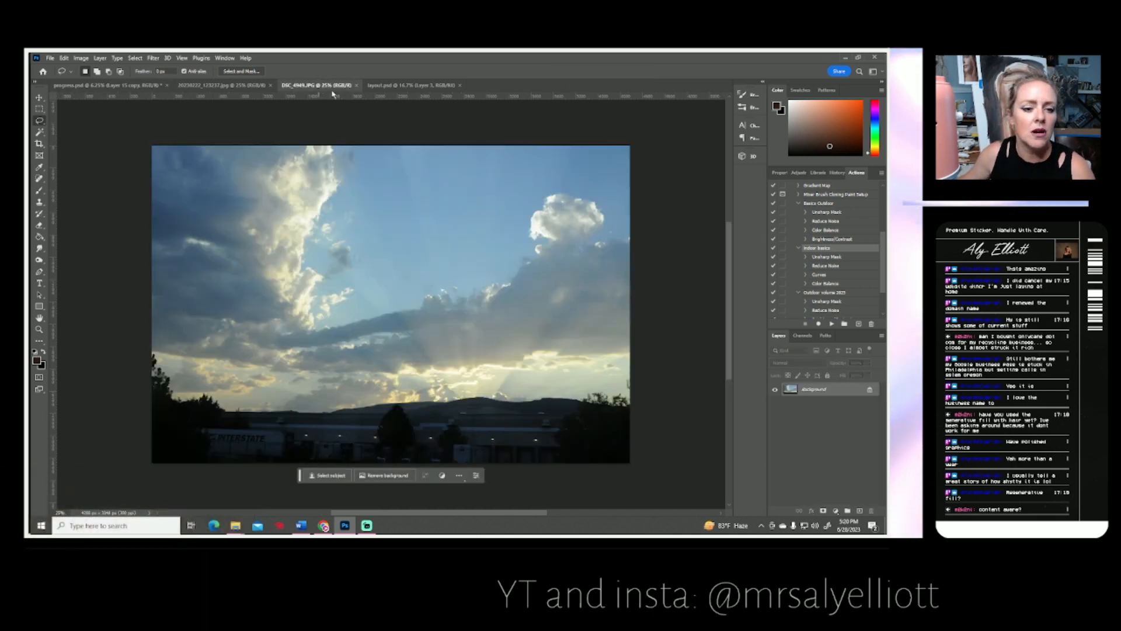
{"action": "left_click", "coordinate": [40, 109]}
{"action": "left_click_drag", "start_coordinate": [85, 124], "coordinate": [493, 418]}
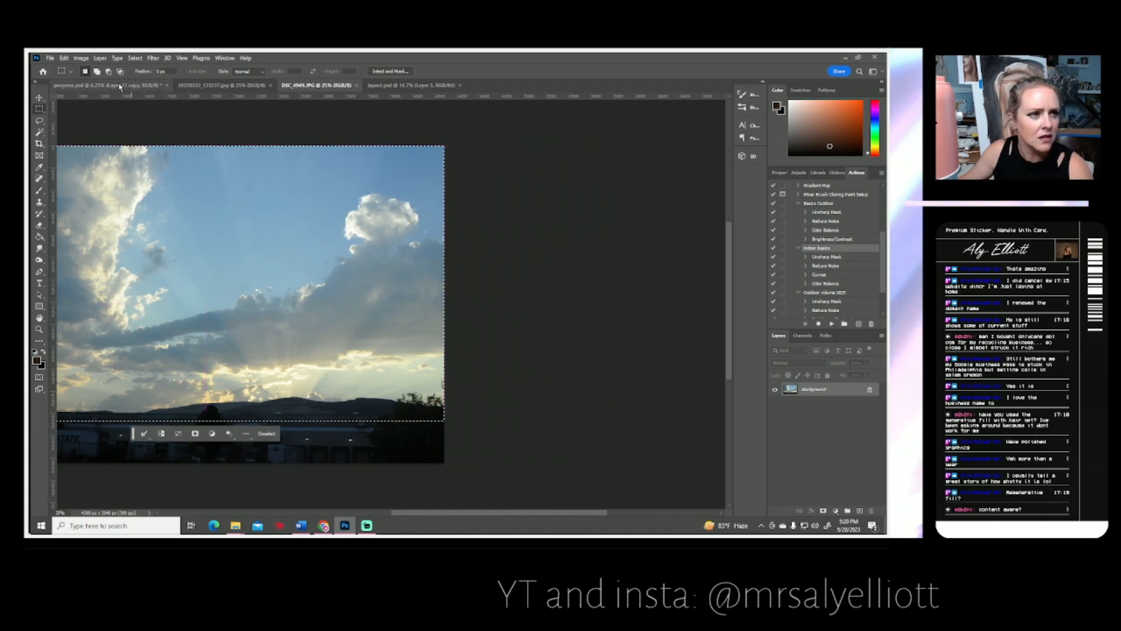
{"action": "left_click", "coordinate": [120, 87]}
Paste the sunset sky, place it over the lower-right gap in the sky and hide its layer.
{"action": "key", "text": "ctrl+v"}
{"action": "key", "text": "ctrl+t"}
{"action": "left_click_drag", "start_coordinate": [441, 291], "coordinate": [557, 293]}
{"action": "key", "text": "Return"}
{"action": "key", "text": "m"}
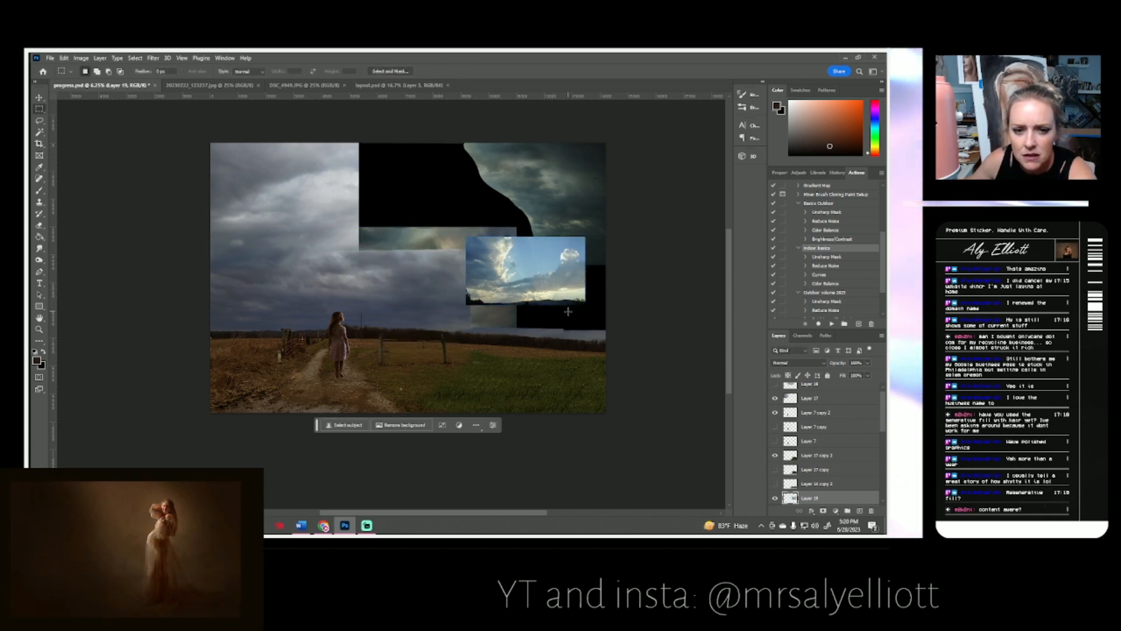
{"action": "left_click", "coordinate": [776, 498]}
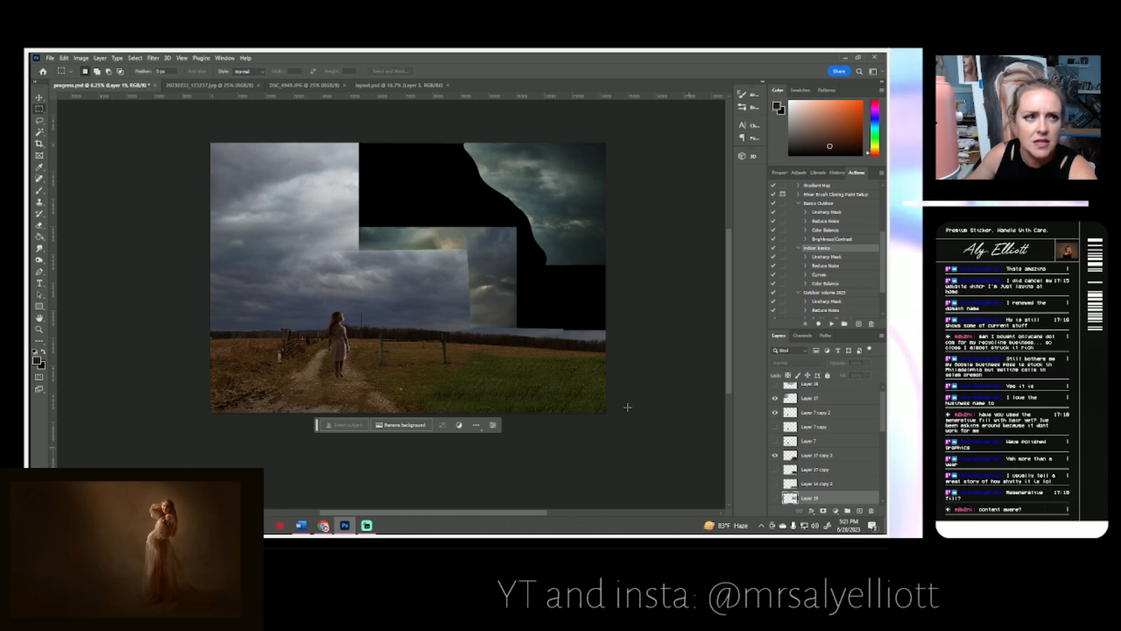
Close the sunset photo DSC_4949.JPG and the dirt-road field photo.
{"action": "left_click", "coordinate": [312, 87]}
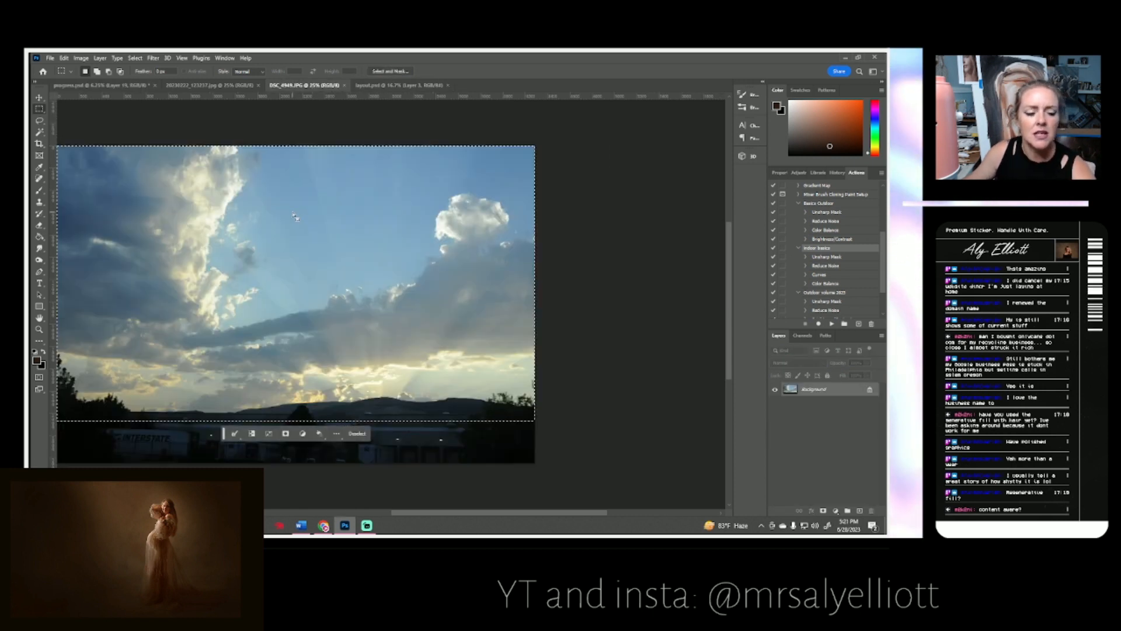
{"action": "left_click", "coordinate": [344, 86]}
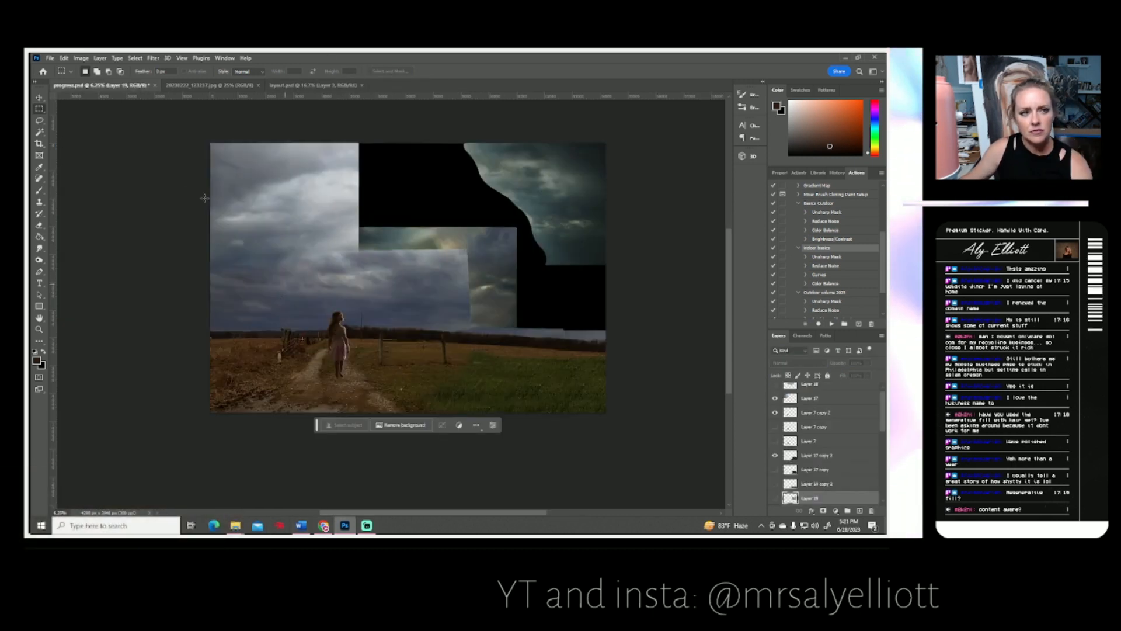
{"action": "left_click", "coordinate": [204, 85]}
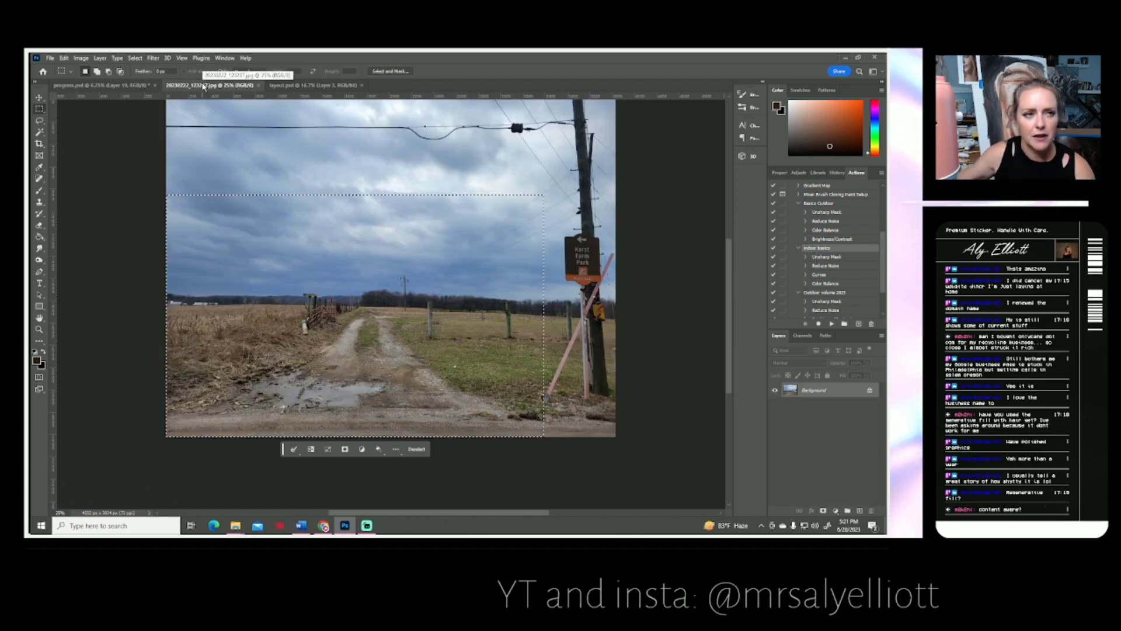
{"action": "left_click", "coordinate": [258, 85]}
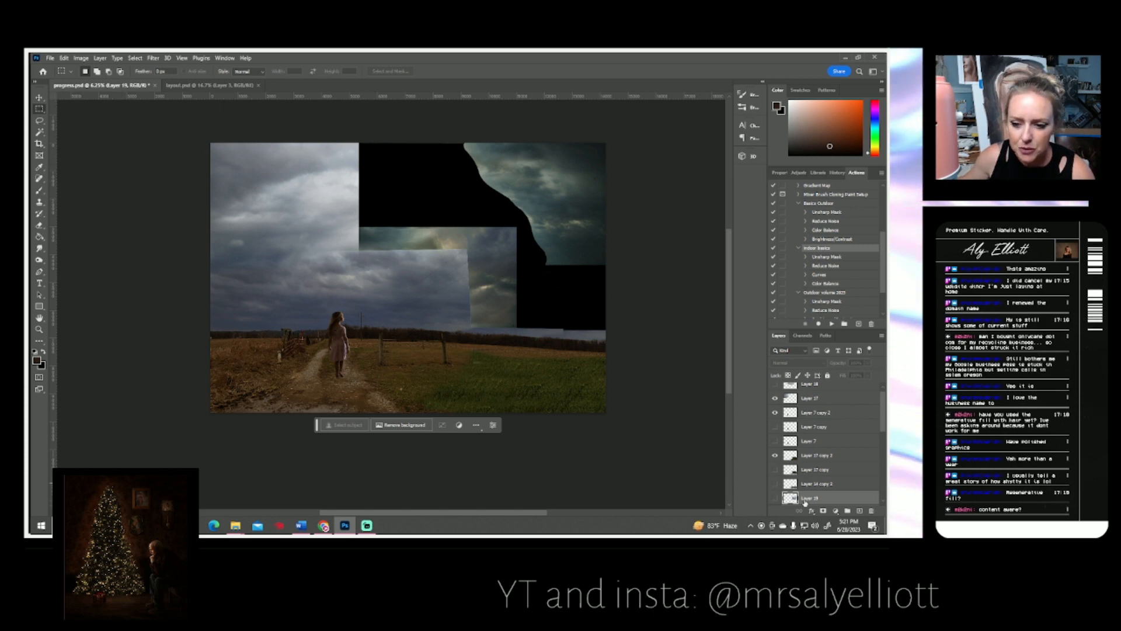
Show the sunset sky layer, move it directly below Layer 17, and enlarge it past the canvas's right edge.
{"action": "left_click", "coordinate": [775, 497]}
{"action": "left_click_drag", "start_coordinate": [806, 498], "coordinate": [811, 404]}
{"action": "key", "text": "ctrl+t"}
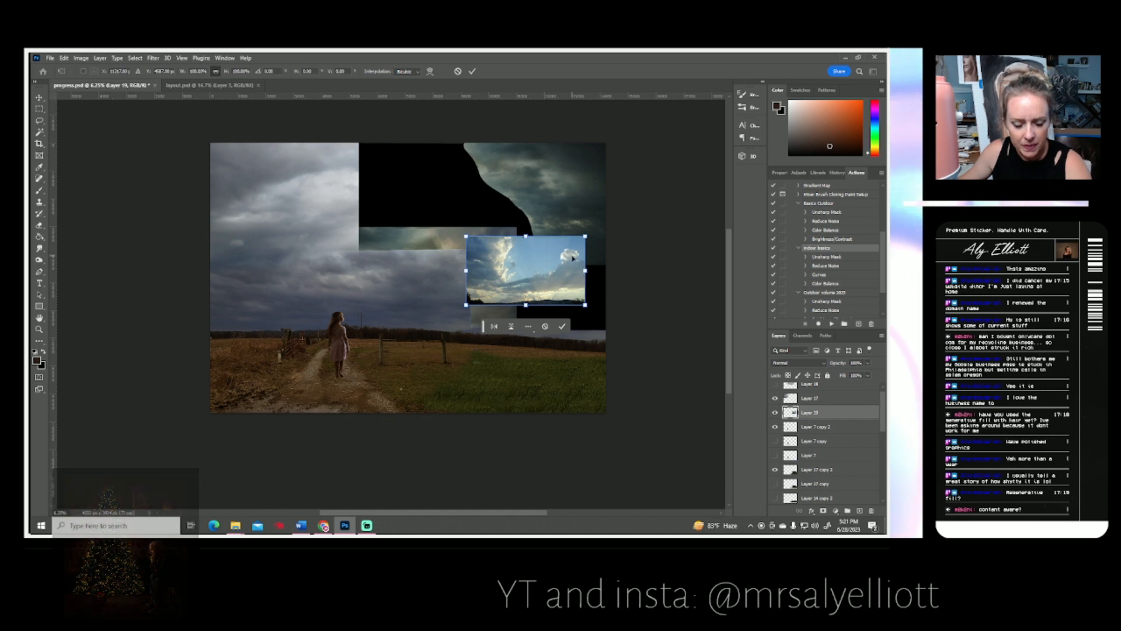
{"action": "left_click_drag", "start_coordinate": [584, 236], "coordinate": [636, 206]}
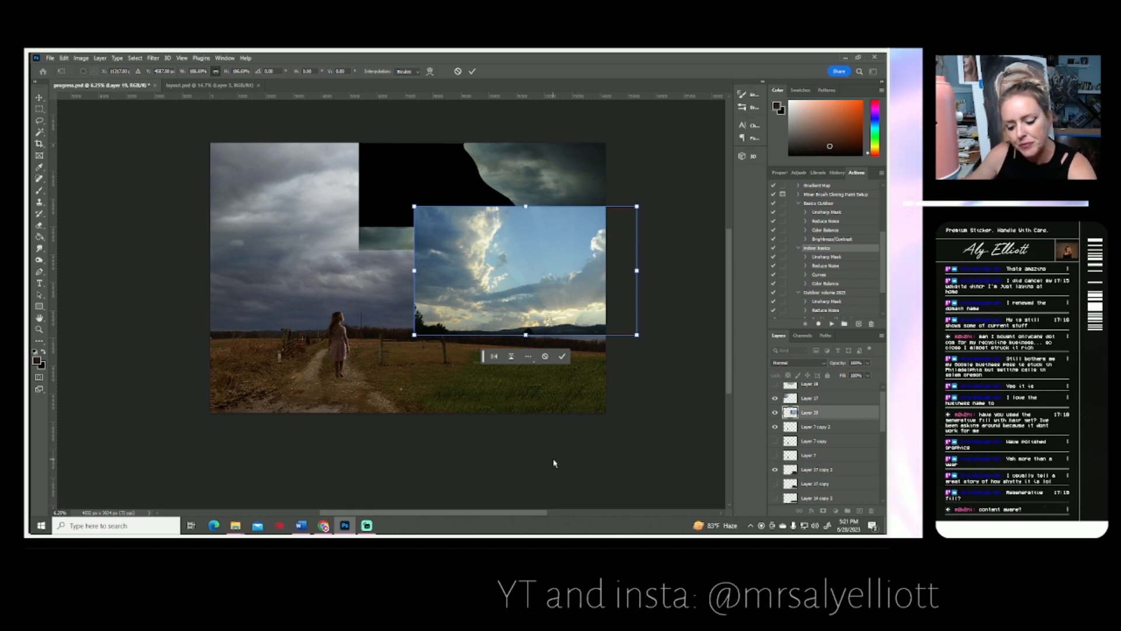
{"action": "key", "text": "Return"}
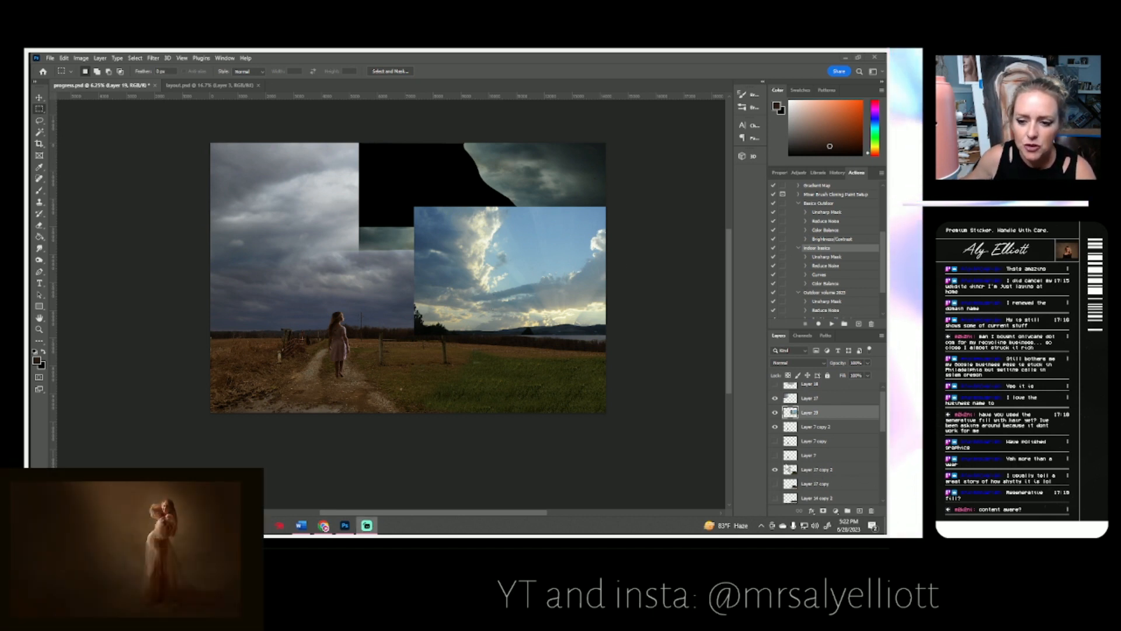
Move the sunset sky up and enlarge it with Free Transform to cover the black upper-right area down to the horizon.
{"action": "left_click", "coordinate": [812, 415]}
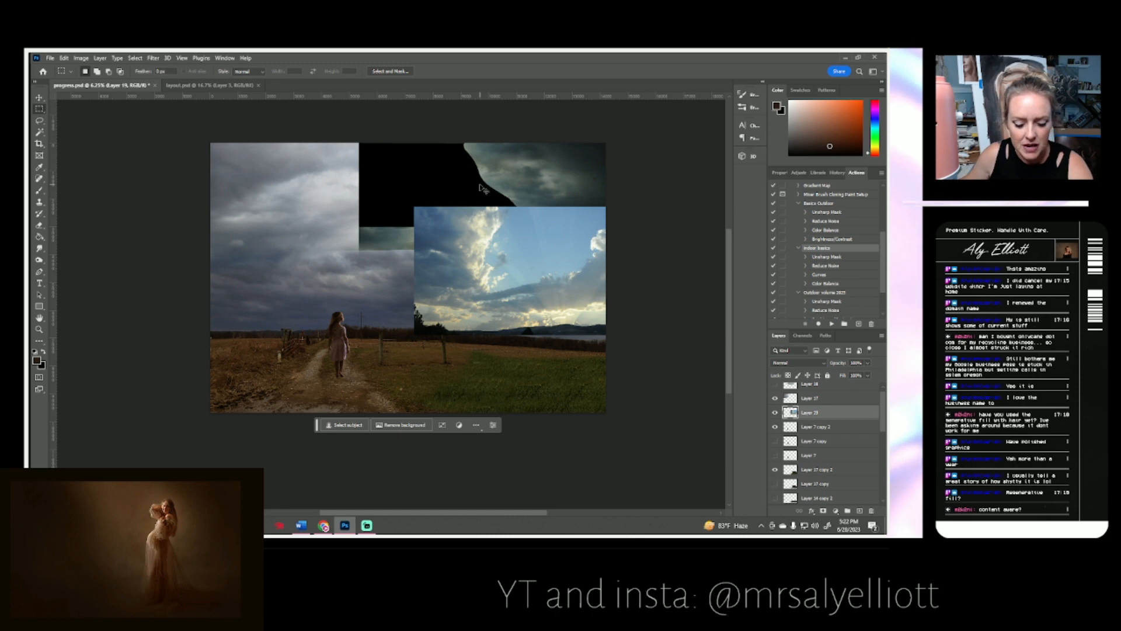
{"action": "key", "text": "ctrl+t"}
{"action": "left_click_drag", "start_coordinate": [562, 306], "coordinate": [516, 252]}
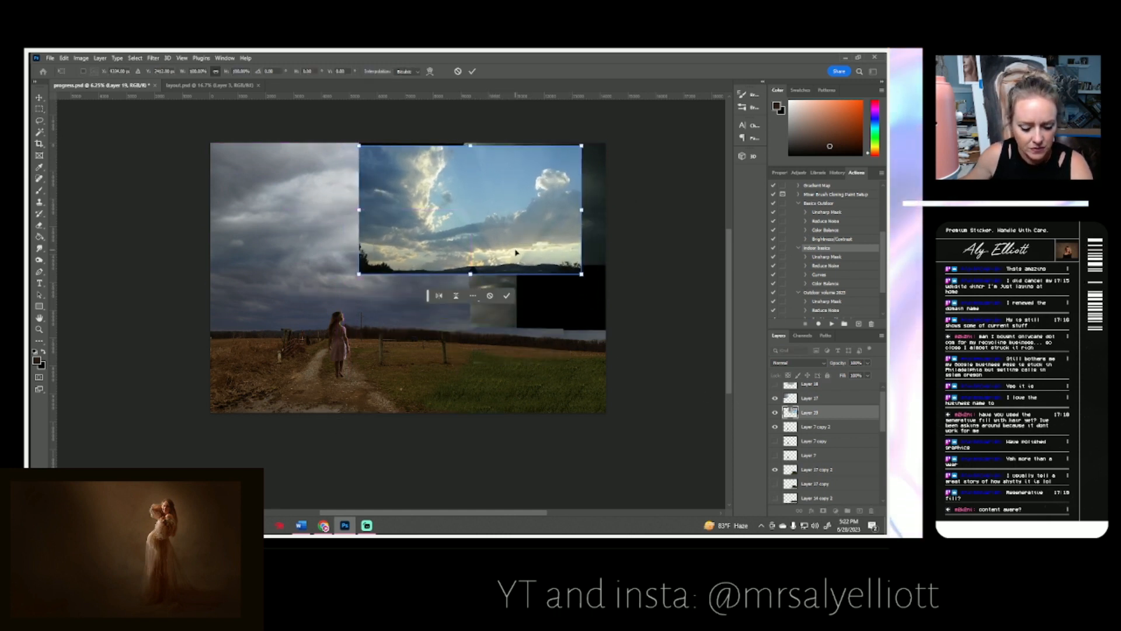
{"action": "left_click_drag", "start_coordinate": [581, 273], "coordinate": [614, 308]}
{"action": "left_click_drag", "start_coordinate": [532, 272], "coordinate": [544, 292]}
{"action": "key", "text": "Return"}
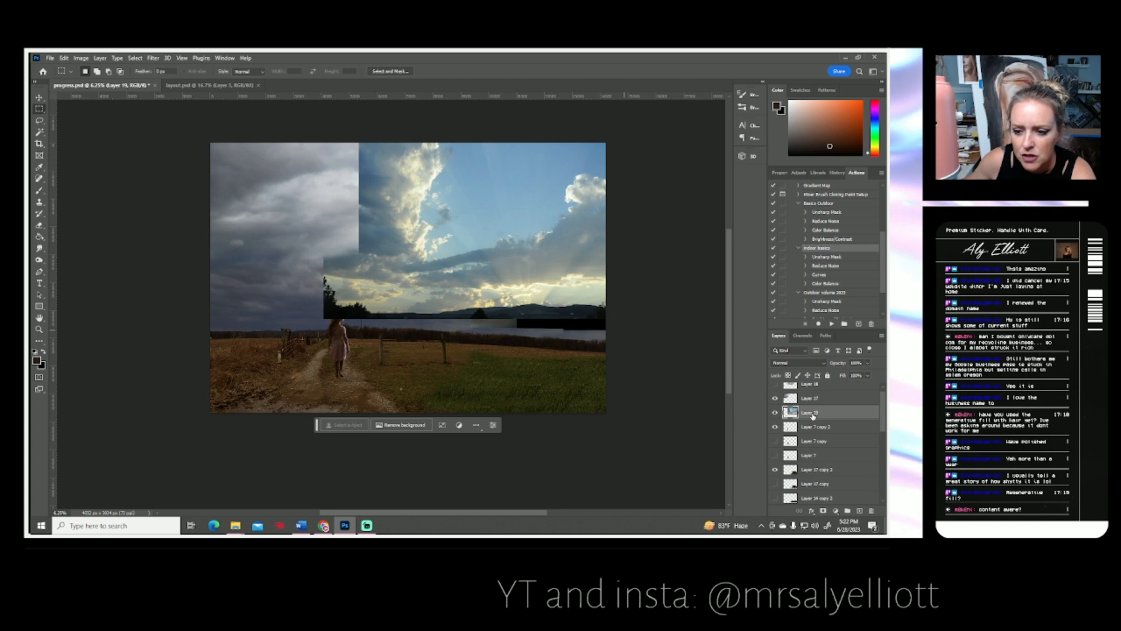
Duplicate the sunset sky layer, hide the original, and move the copy above Layer 17.
{"action": "right_click", "coordinate": [812, 415]}
{"action": "left_click", "coordinate": [820, 101]}
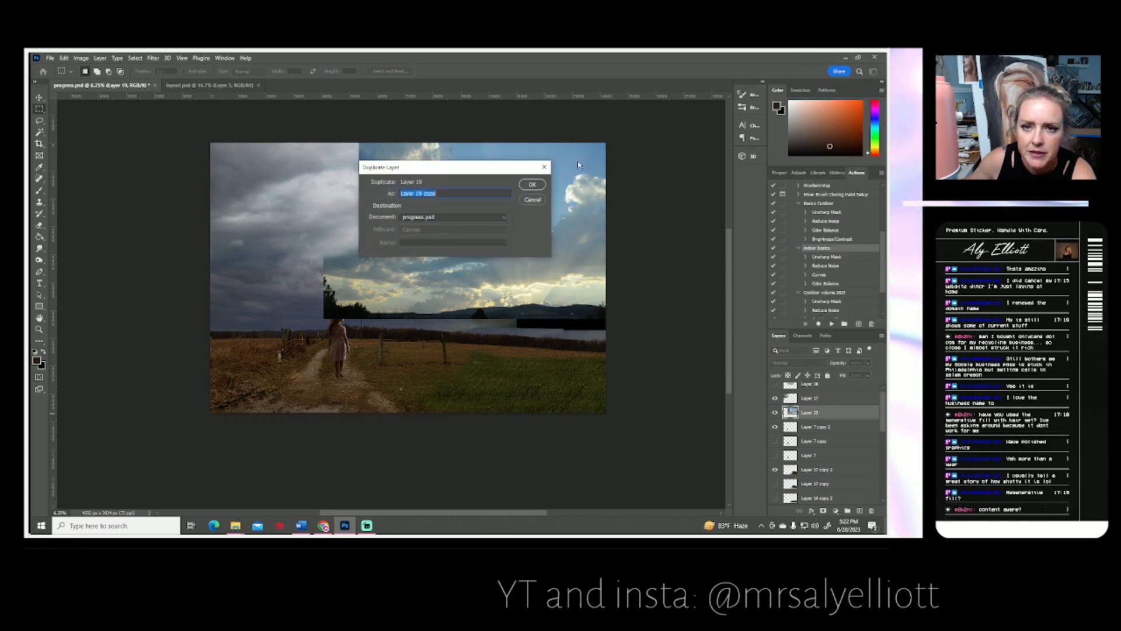
{"action": "left_click", "coordinate": [531, 185]}
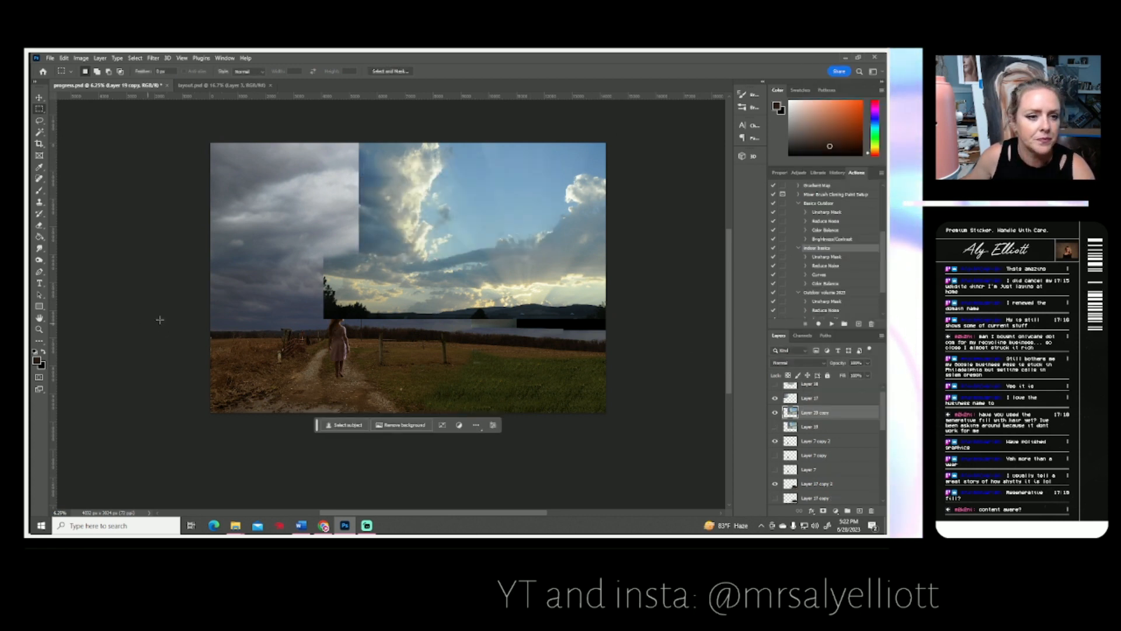
{"action": "left_click_drag", "start_coordinate": [821, 413], "coordinate": [819, 392]}
{"action": "scroll", "coordinate": [278, 334], "scroll_direction": "up", "scroll_amount": 2}
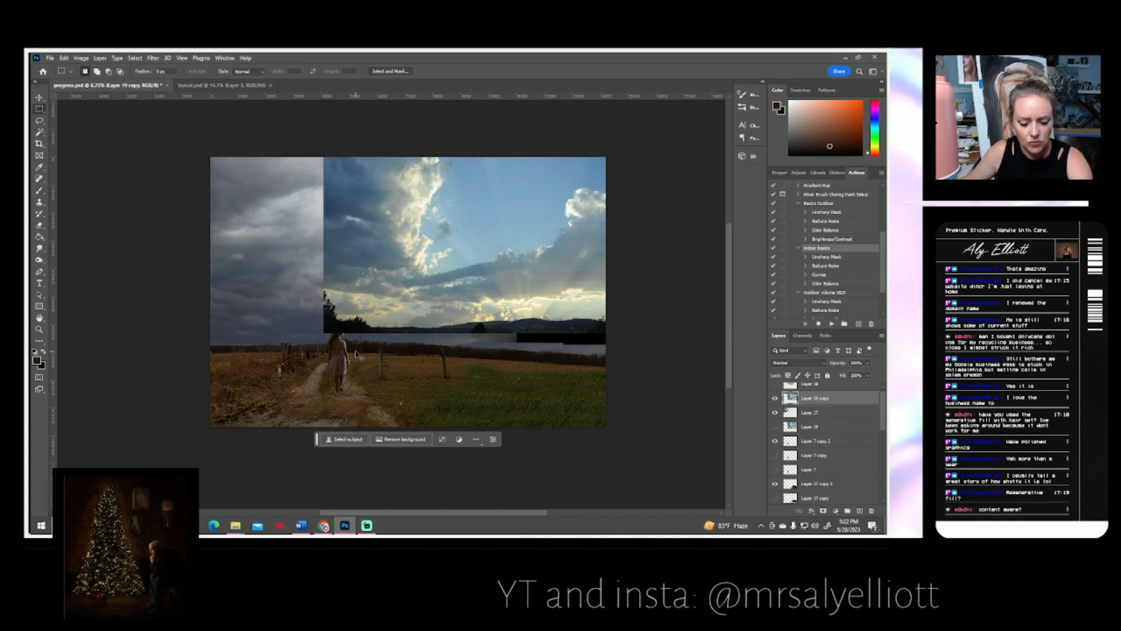
Shift the duplicated sunset sky left with Free Transform so its right side lines up with the canvas edge.
{"action": "key", "text": "ctrl+t"}
{"action": "left_click_drag", "start_coordinate": [455, 296], "coordinate": [432, 296]}
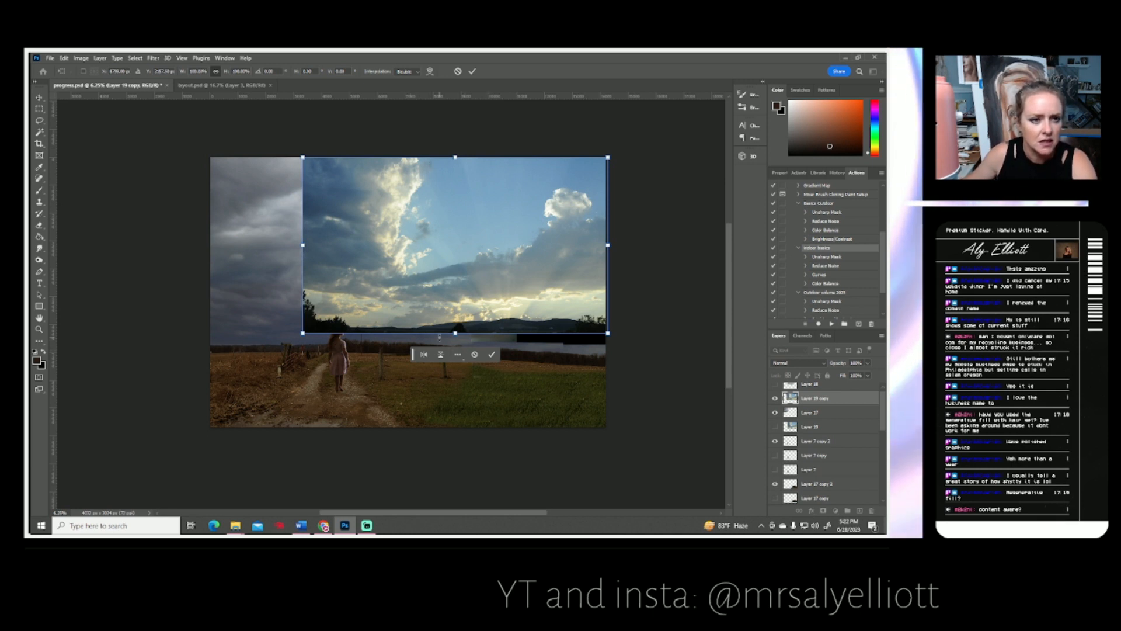
{"action": "key", "text": "Return"}
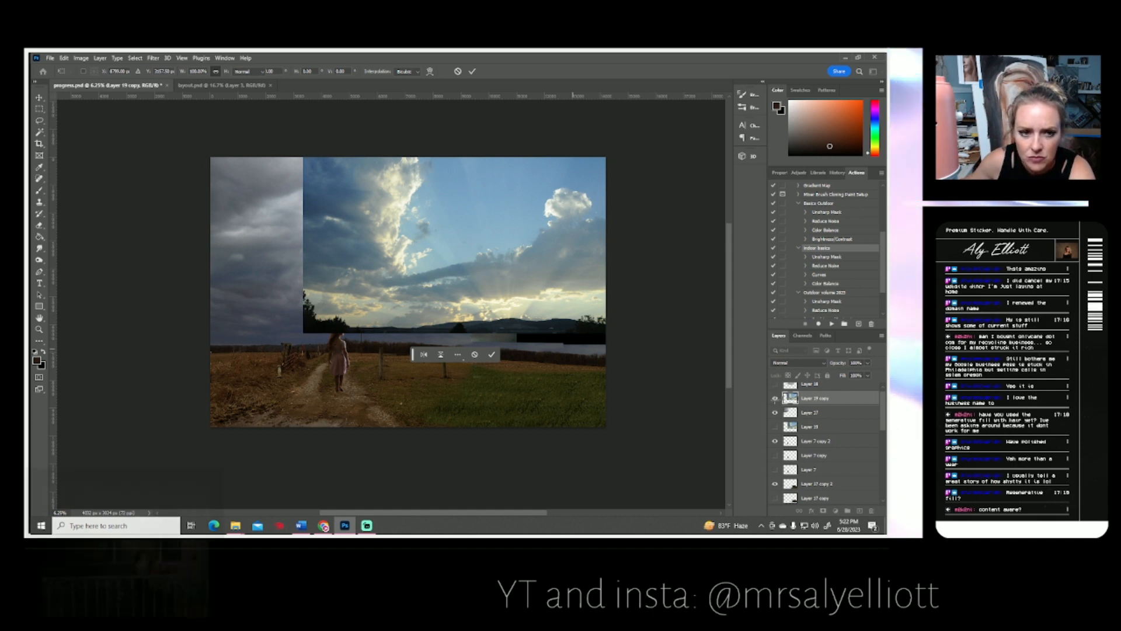
Erase the lower strip of the Layer 19 copy sky, with its lake and hills, above the field's horizon.
{"action": "left_click", "coordinate": [775, 399]}
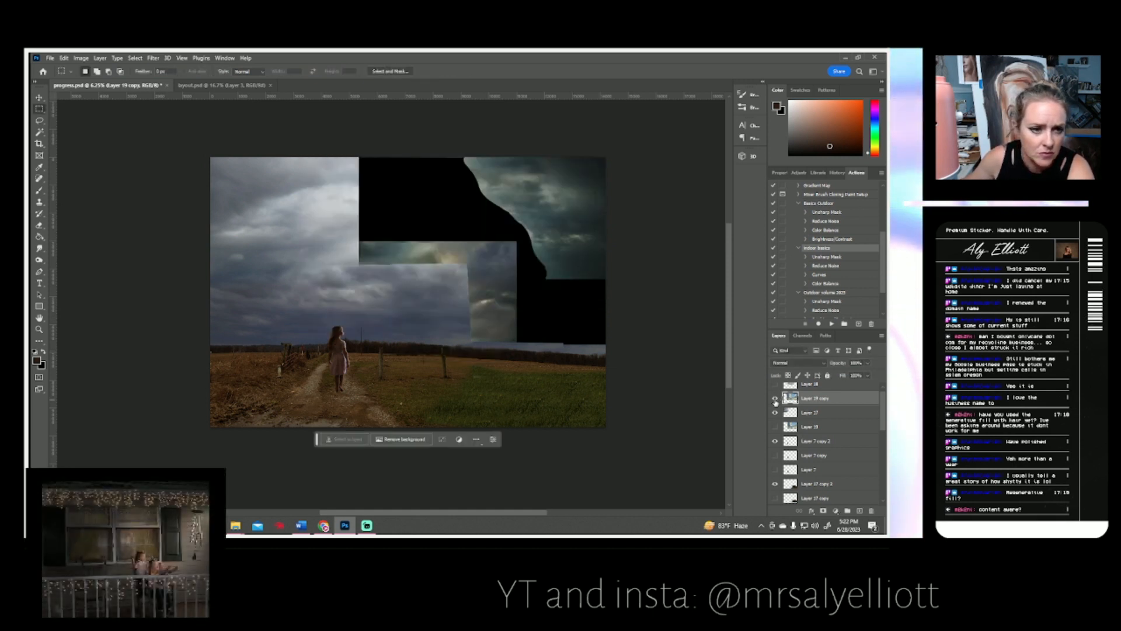
{"action": "left_click", "coordinate": [775, 399]}
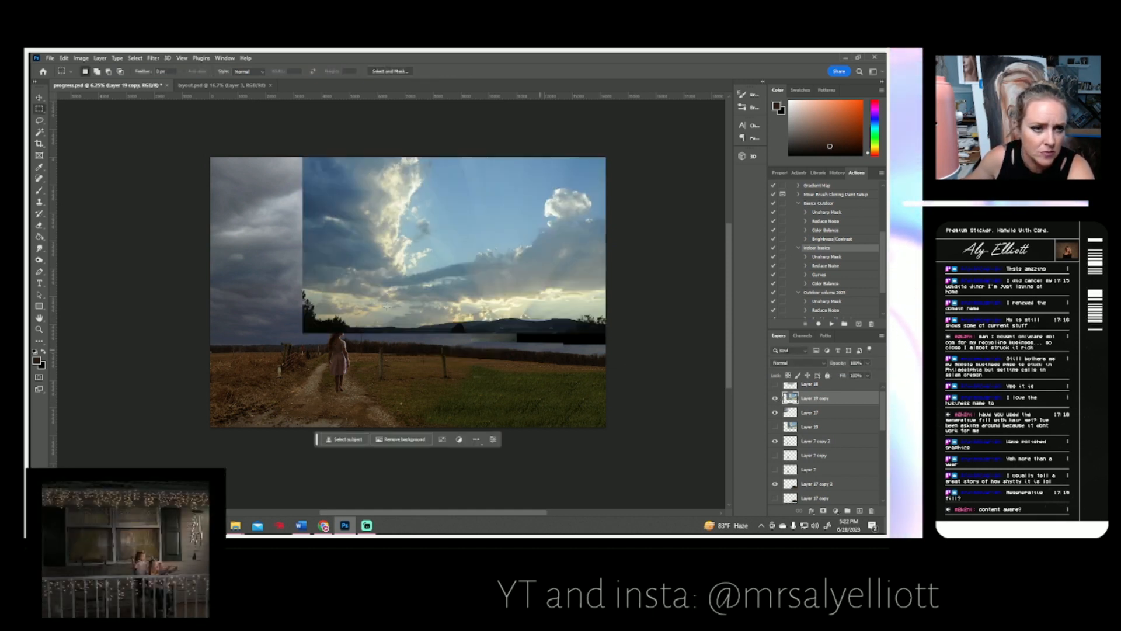
{"action": "left_click", "coordinate": [39, 227]}
{"action": "mouse_move", "coordinate": [283, 313]}
{"action": "left_mouse_down"}
{"action": "mouse_move", "coordinate": [304, 293]}
{"action": "mouse_move", "coordinate": [317, 344]}
{"action": "mouse_move", "coordinate": [297, 301]}
{"action": "mouse_move", "coordinate": [320, 322]}
{"action": "mouse_move", "coordinate": [376, 331]}
{"action": "mouse_move", "coordinate": [239, 310]}
{"action": "mouse_move", "coordinate": [341, 324]}
{"action": "mouse_move", "coordinate": [303, 303]}
{"action": "mouse_move", "coordinate": [361, 309]}
{"action": "mouse_move", "coordinate": [382, 315]}
{"action": "mouse_move", "coordinate": [306, 307]}
{"action": "mouse_move", "coordinate": [443, 331]}
{"action": "mouse_move", "coordinate": [416, 335]}
{"action": "mouse_move", "coordinate": [369, 323]}
{"action": "mouse_move", "coordinate": [621, 323]}
{"action": "mouse_move", "coordinate": [454, 338]}
{"action": "mouse_move", "coordinate": [465, 341]}
{"action": "mouse_move", "coordinate": [652, 335]}
{"action": "left_mouse_up"}
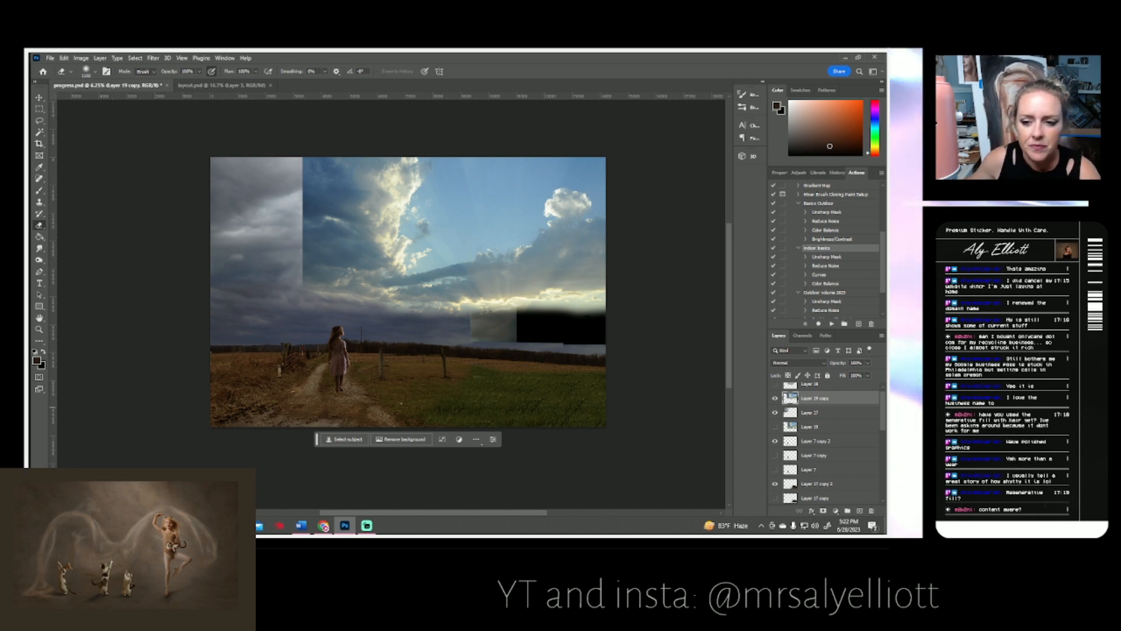
{"action": "left_click", "coordinate": [776, 399]}
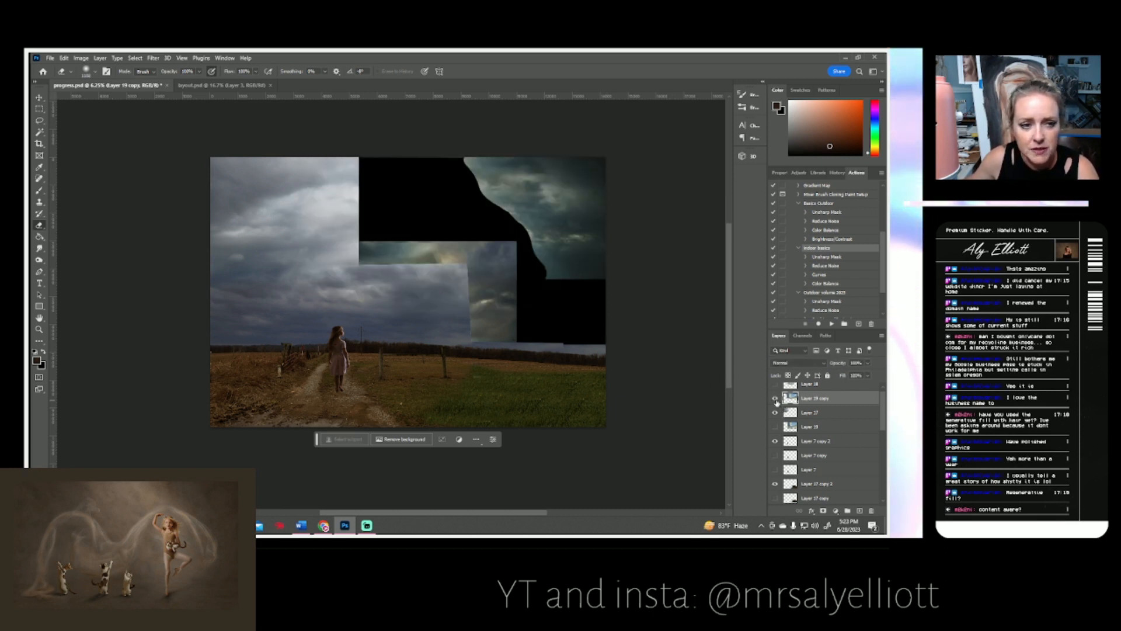
{"action": "left_click", "coordinate": [776, 399]}
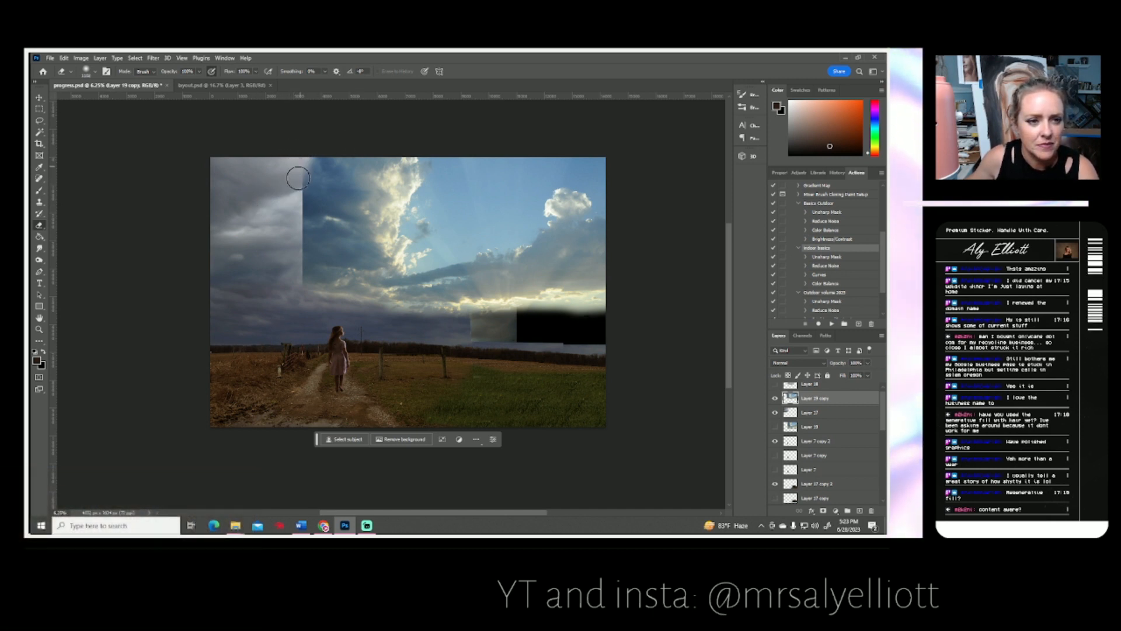
Soften the left edge of the Layer 19 copy sky with the Eraser so it fades into the grey clouds.
{"action": "left_click_drag", "start_coordinate": [293, 187], "coordinate": [298, 311]}
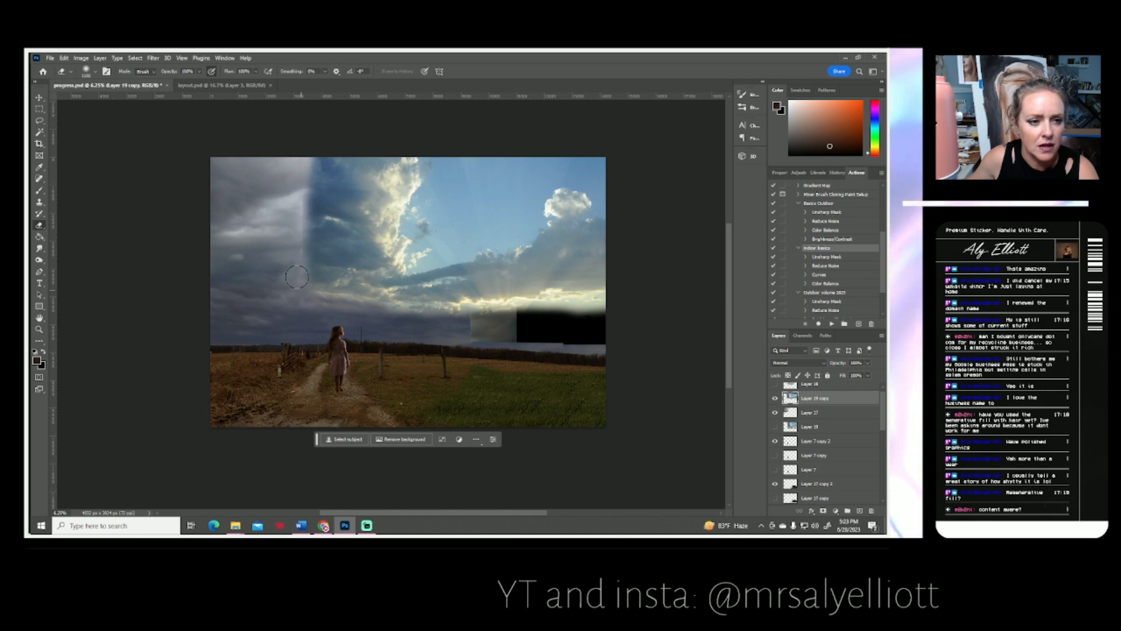
{"action": "left_click_drag", "start_coordinate": [293, 164], "coordinate": [306, 341]}
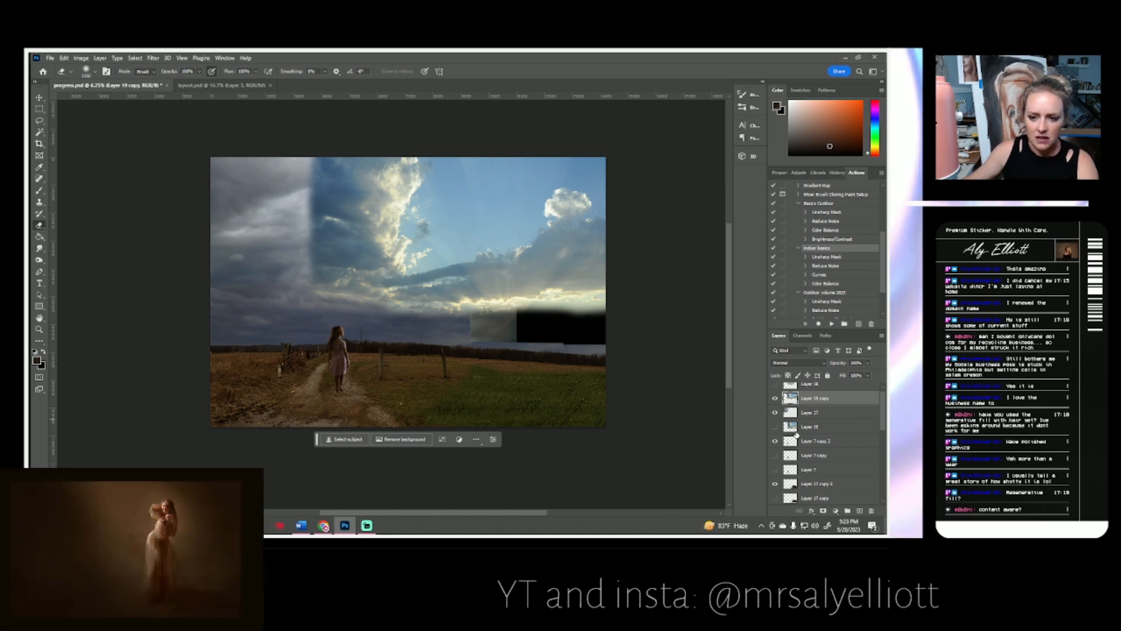
{"action": "left_click", "coordinate": [775, 413]}
{"action": "left_click", "coordinate": [776, 413]}
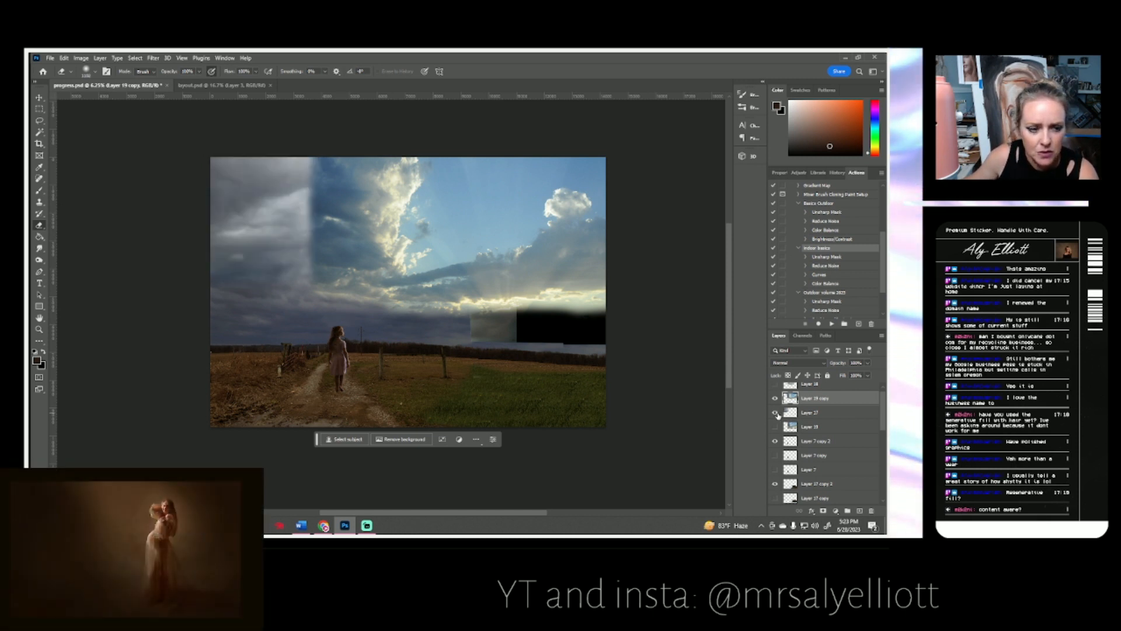
Darken the Layer 17 clouds with Brightness/Contrast, using brightness -66 and a strongly increased contrast.
{"action": "left_click", "coordinate": [809, 416]}
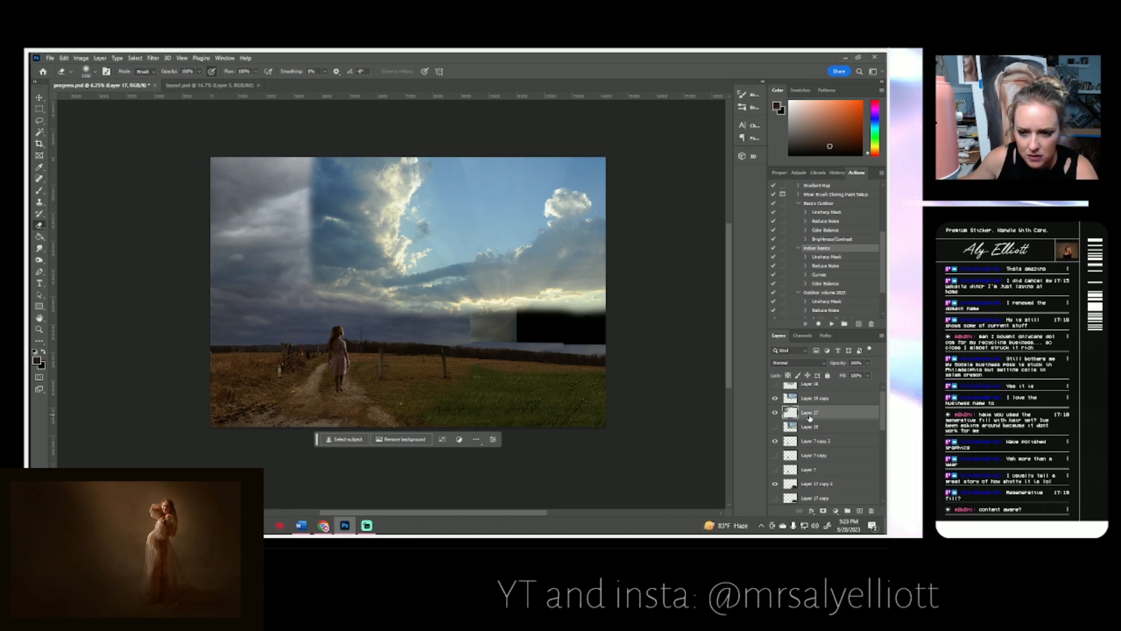
{"action": "left_click", "coordinate": [81, 59]}
{"action": "mouse_move", "coordinate": [99, 76]}
{"action": "left_click", "coordinate": [189, 76]}
{"action": "left_click_drag", "start_coordinate": [725, 207], "coordinate": [748, 234]}
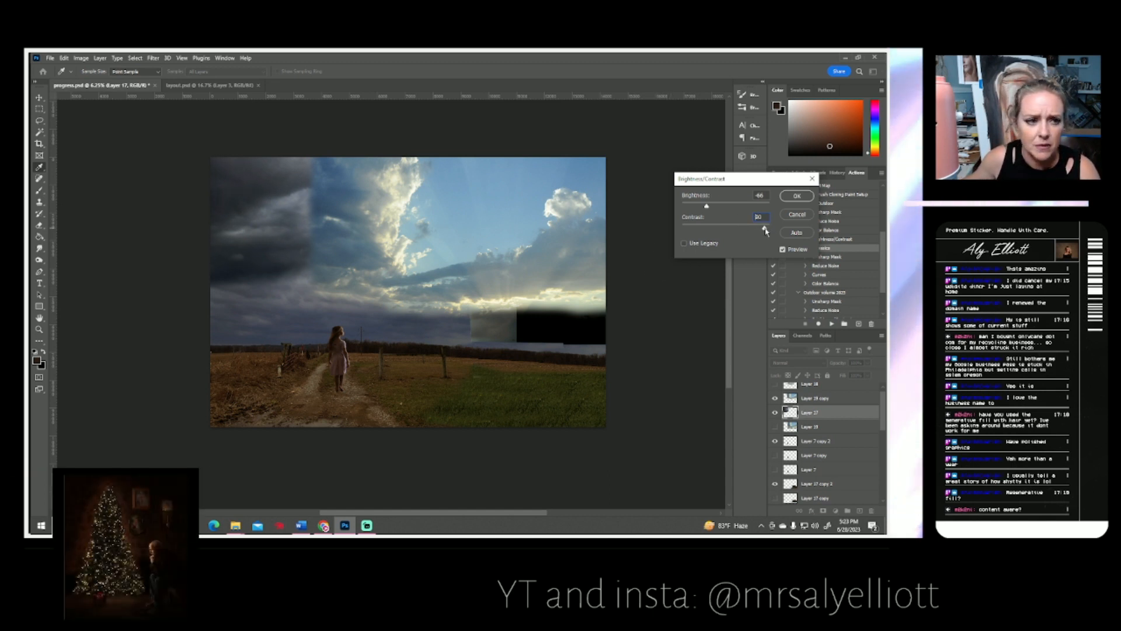
{"action": "left_click", "coordinate": [796, 196]}
{"action": "key", "text": "e"}
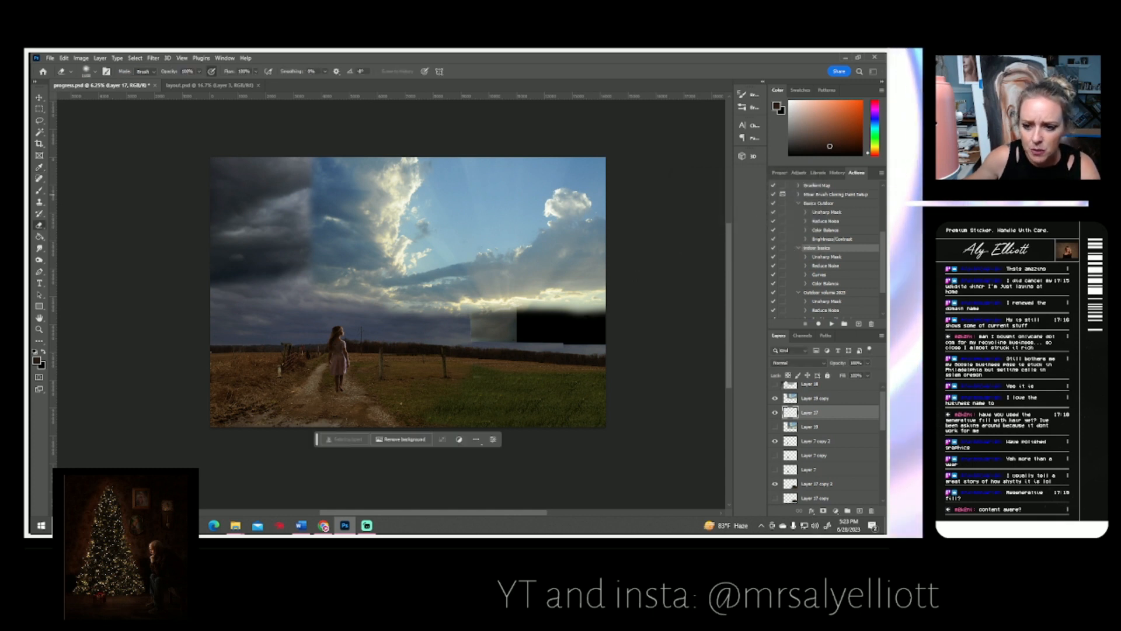
Apply Brightness/Contrast to Layer 19 copy with brightness -21 and contrast 24.
{"action": "left_click", "coordinate": [814, 399]}
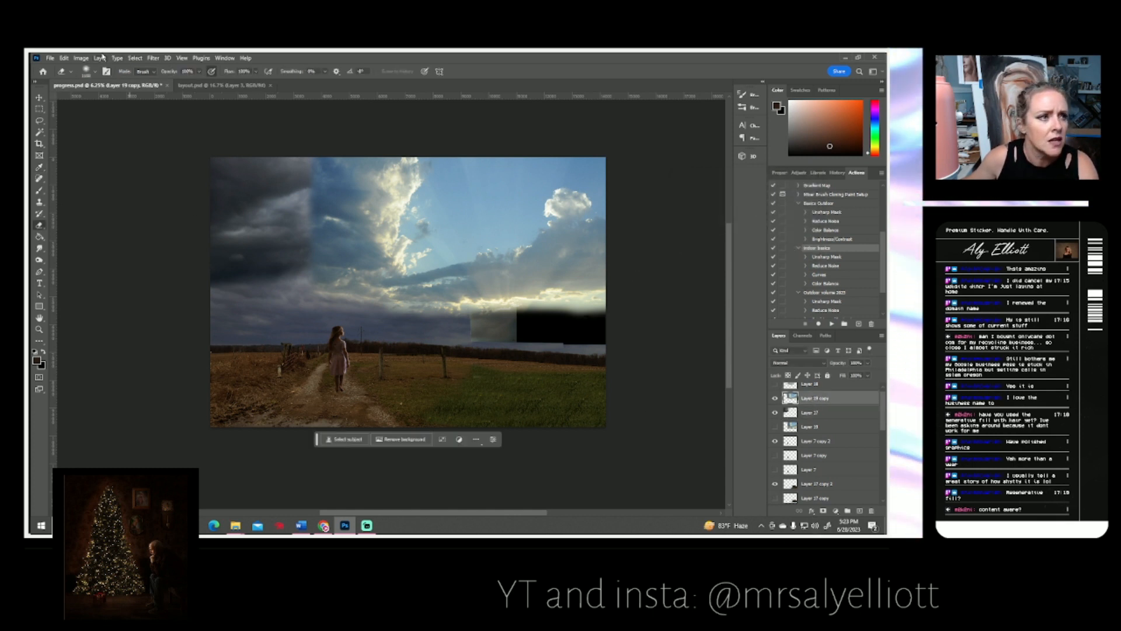
{"action": "left_click", "coordinate": [81, 58]}
{"action": "mouse_move", "coordinate": [111, 78]}
{"action": "left_click", "coordinate": [199, 80]}
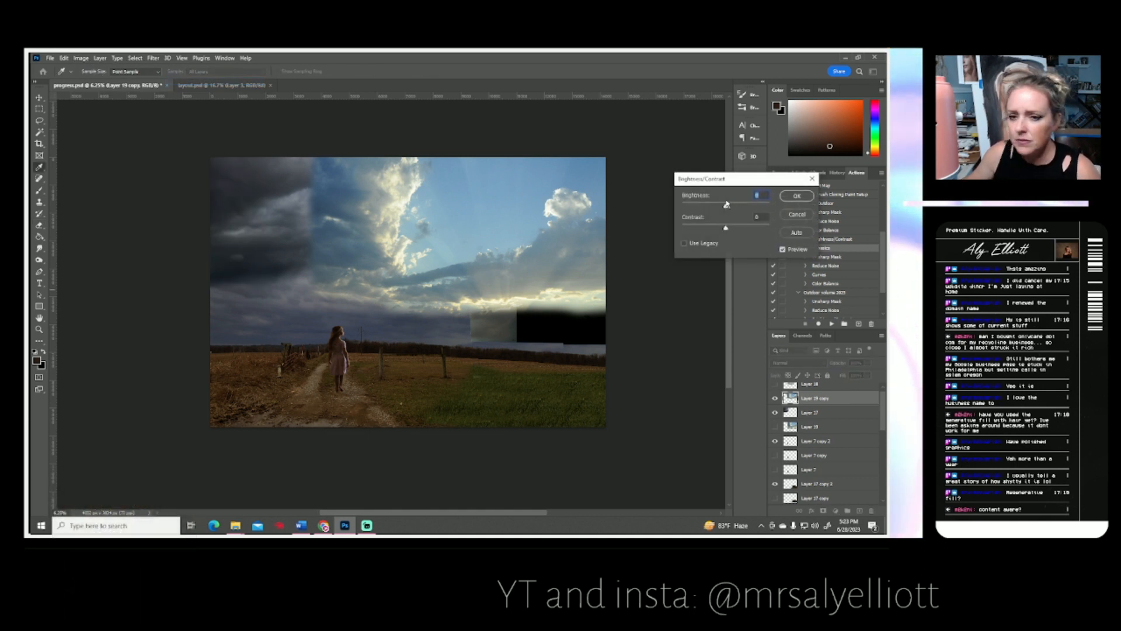
{"action": "left_click_drag", "start_coordinate": [726, 208], "coordinate": [720, 208]}
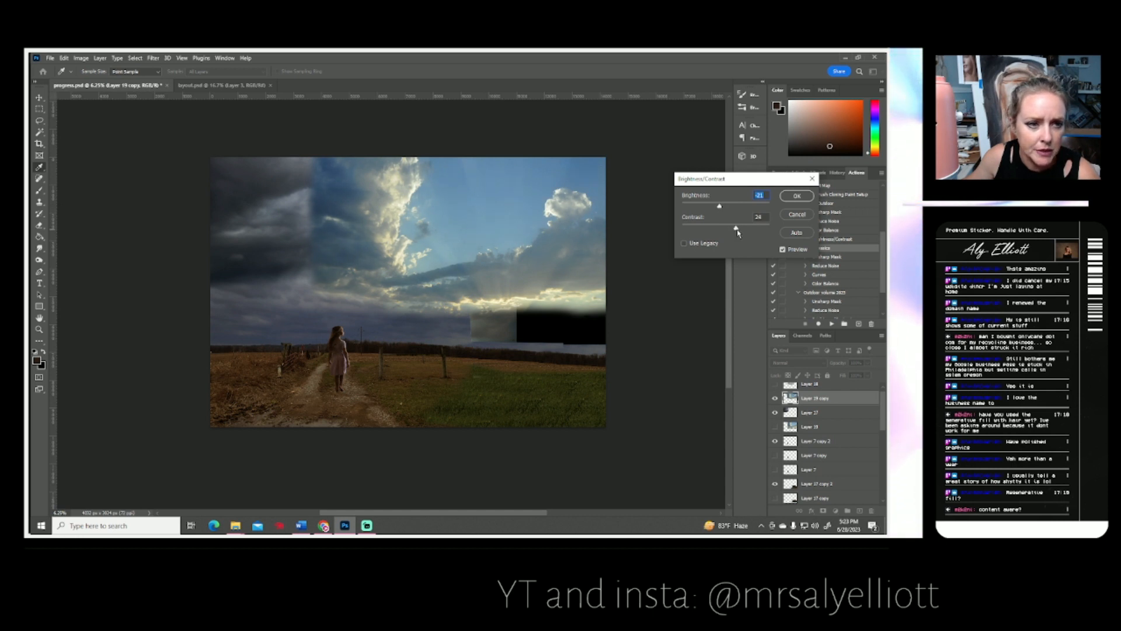
{"action": "left_click", "coordinate": [806, 198]}
{"action": "key", "text": "e"}
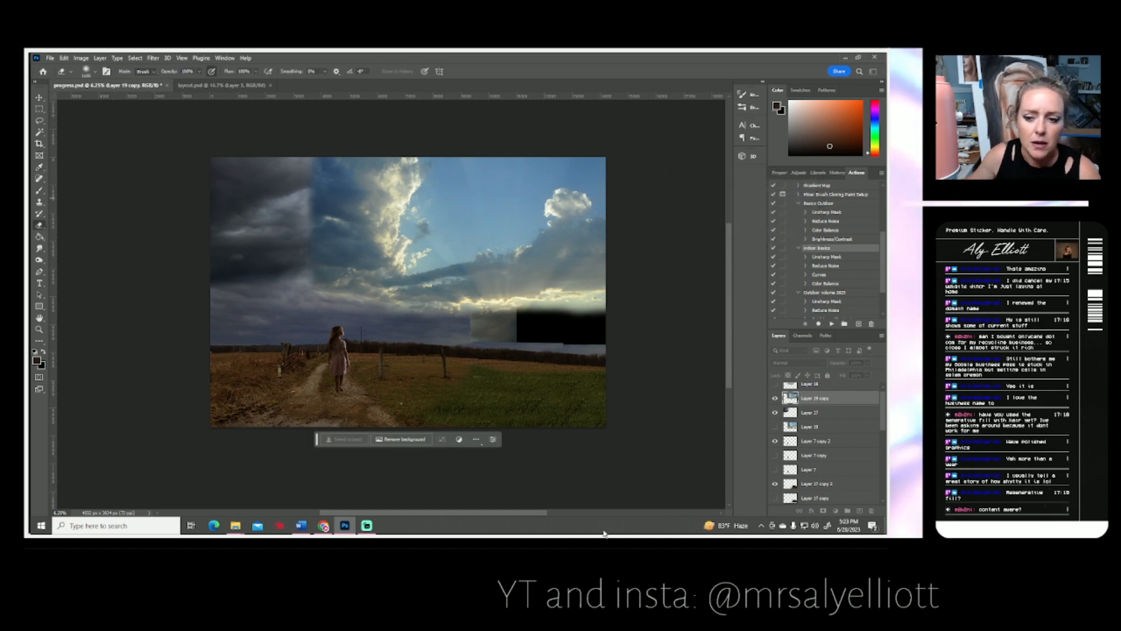
Lower the Eraser opacity to about 41% and blend the left seam of Layer 19 copy into the dark clouds.
{"action": "left_click", "coordinate": [774, 398]}
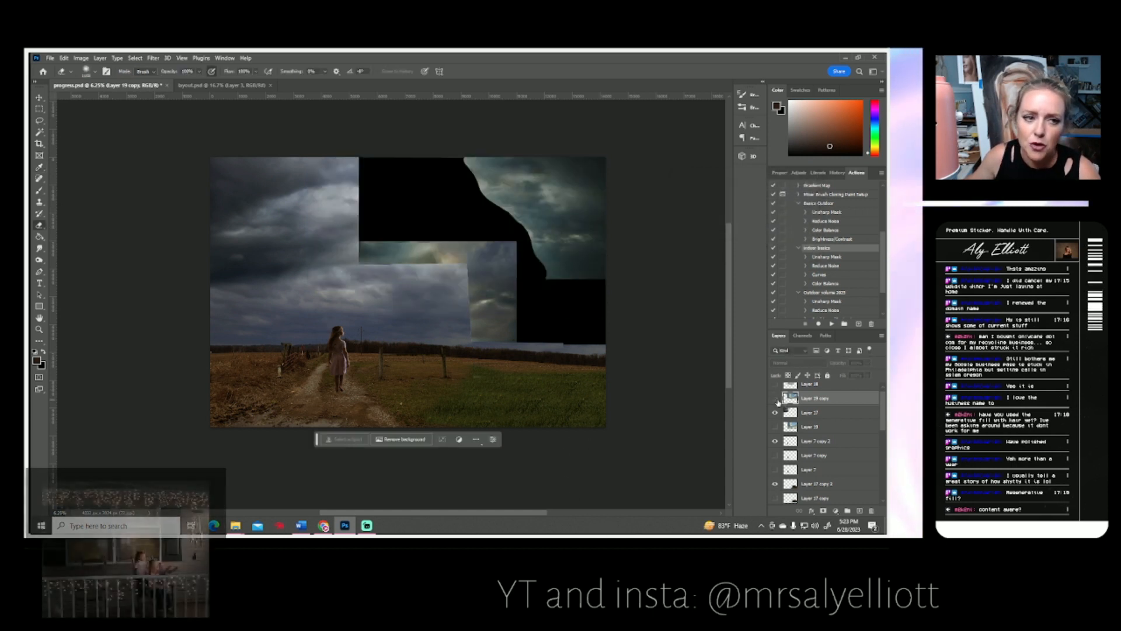
{"action": "left_click", "coordinate": [775, 398]}
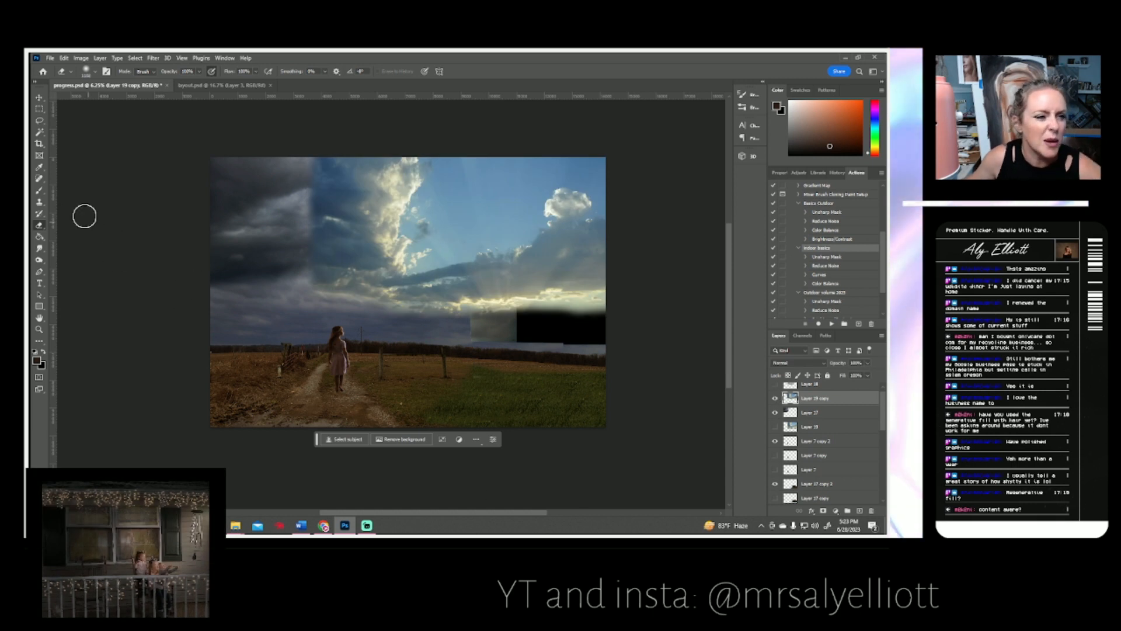
{"action": "left_click_drag", "start_coordinate": [200, 72], "coordinate": [175, 82]}
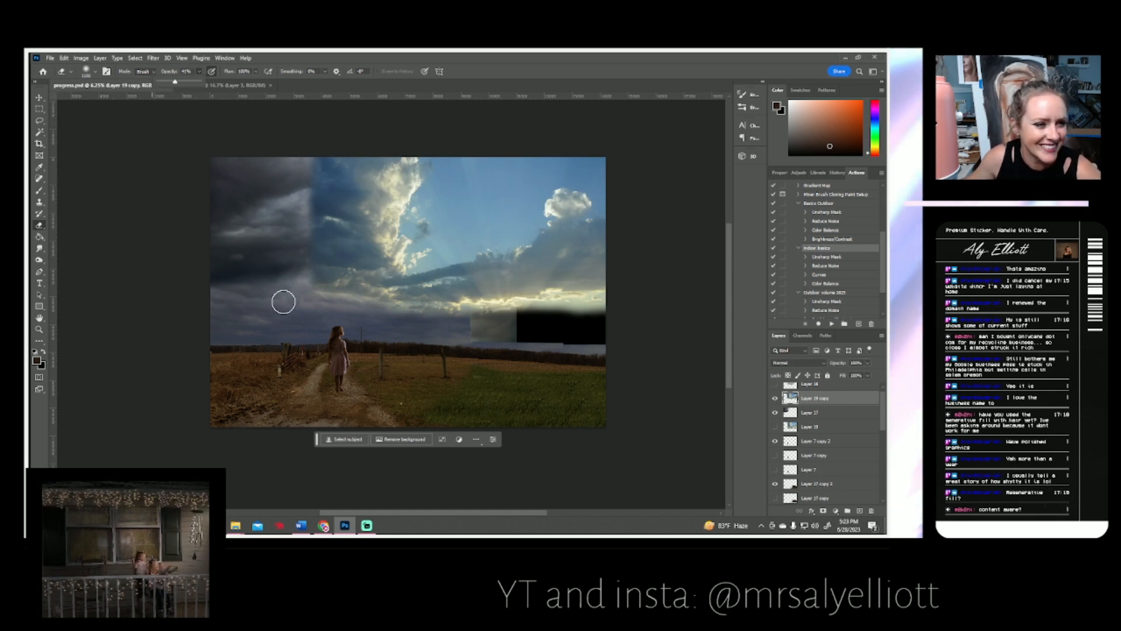
{"action": "mouse_move", "coordinate": [312, 197]}
{"action": "left_mouse_down"}
{"action": "mouse_move", "coordinate": [298, 203]}
{"action": "mouse_move", "coordinate": [373, 199]}
{"action": "mouse_move", "coordinate": [401, 218]}
{"action": "mouse_move", "coordinate": [320, 223]}
{"action": "left_mouse_up"}
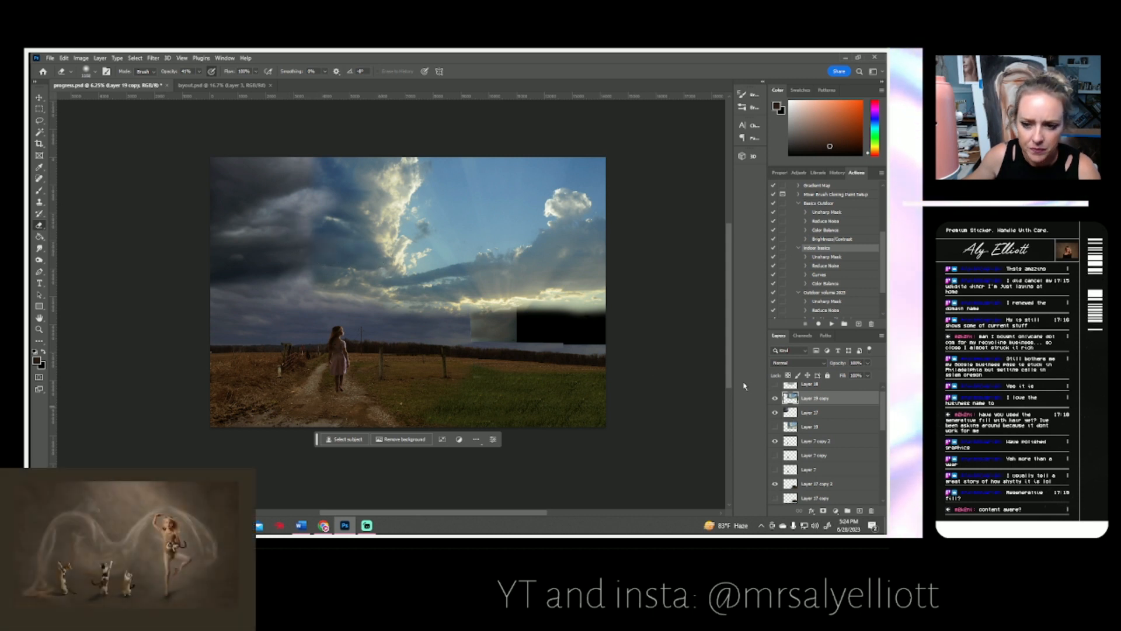
{"action": "left_click", "coordinate": [775, 398]}
{"action": "left_click", "coordinate": [775, 398]}
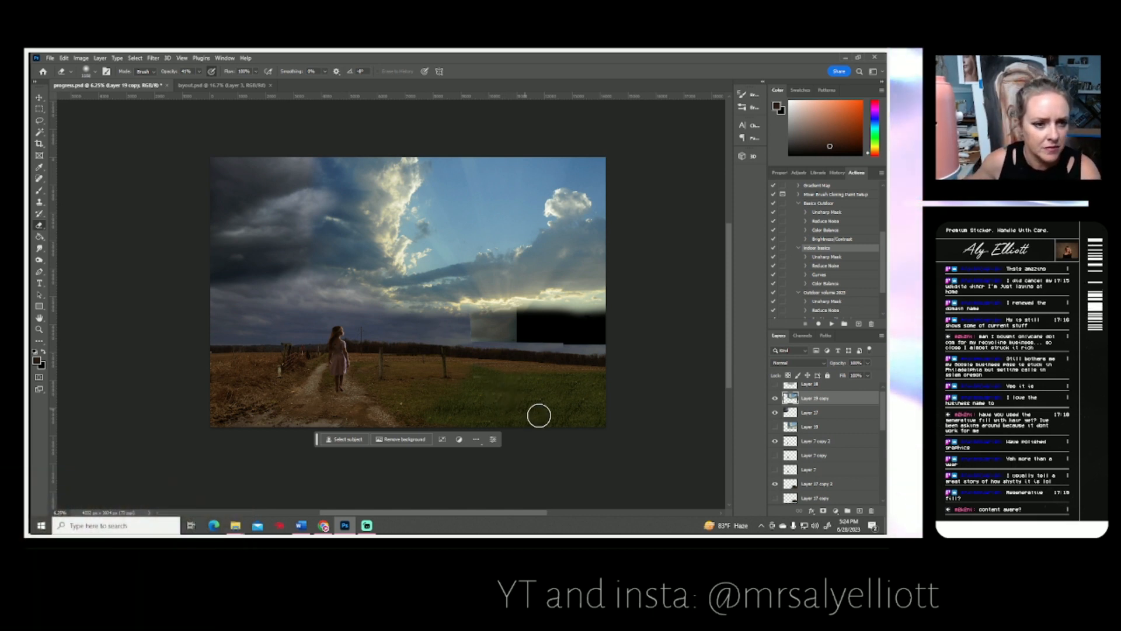
Mute the Layer 19 copy sky with Hue/Saturation, setting saturation to -26 and lightness to -15.
{"action": "left_click", "coordinate": [85, 60]}
{"action": "mouse_move", "coordinate": [93, 76]}
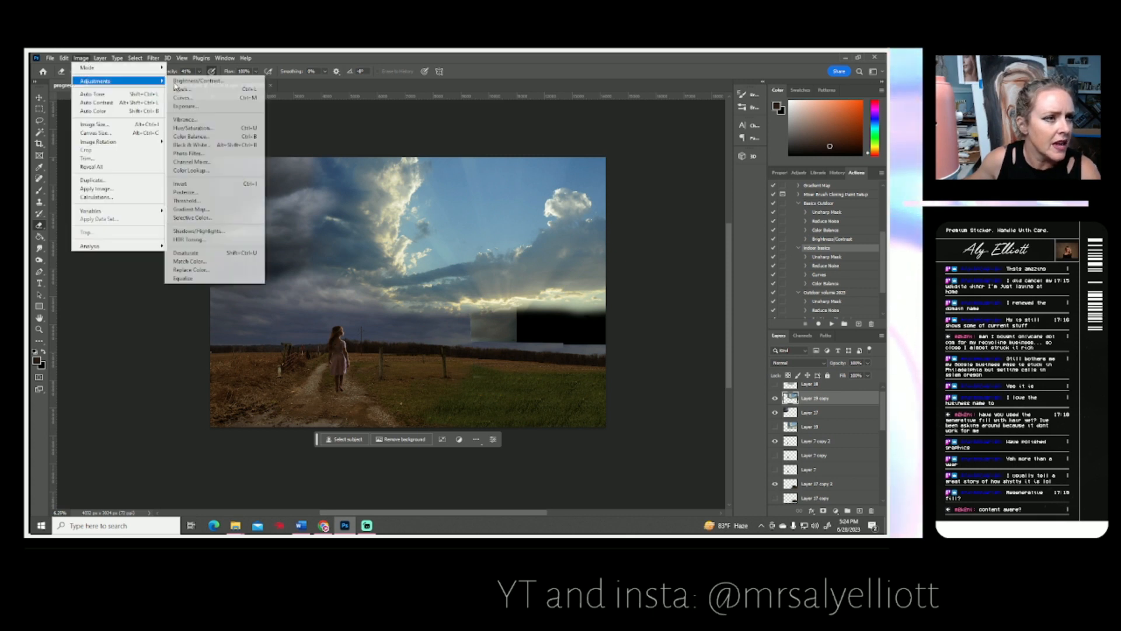
{"action": "left_click", "coordinate": [211, 129]}
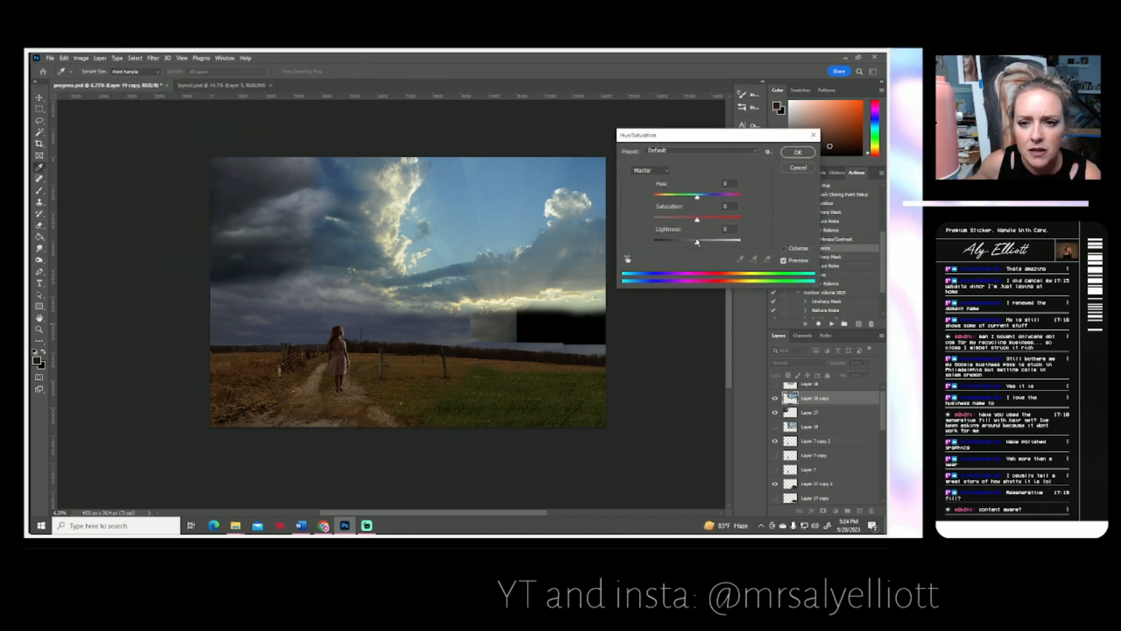
{"action": "left_click_drag", "start_coordinate": [697, 220], "coordinate": [691, 242]}
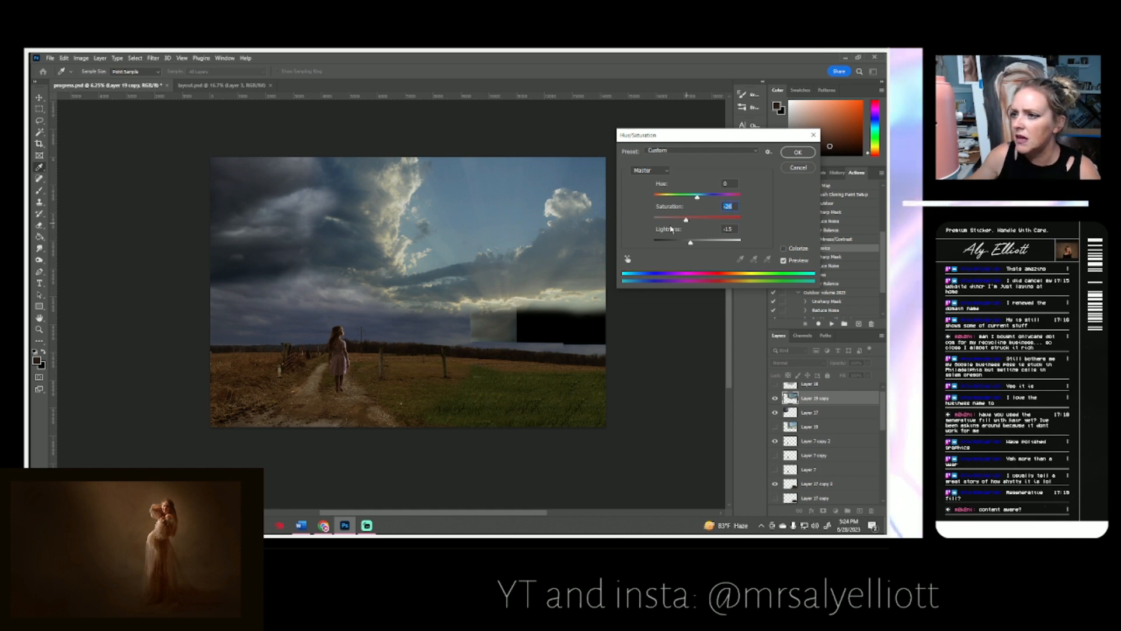
{"action": "key", "text": "Return"}
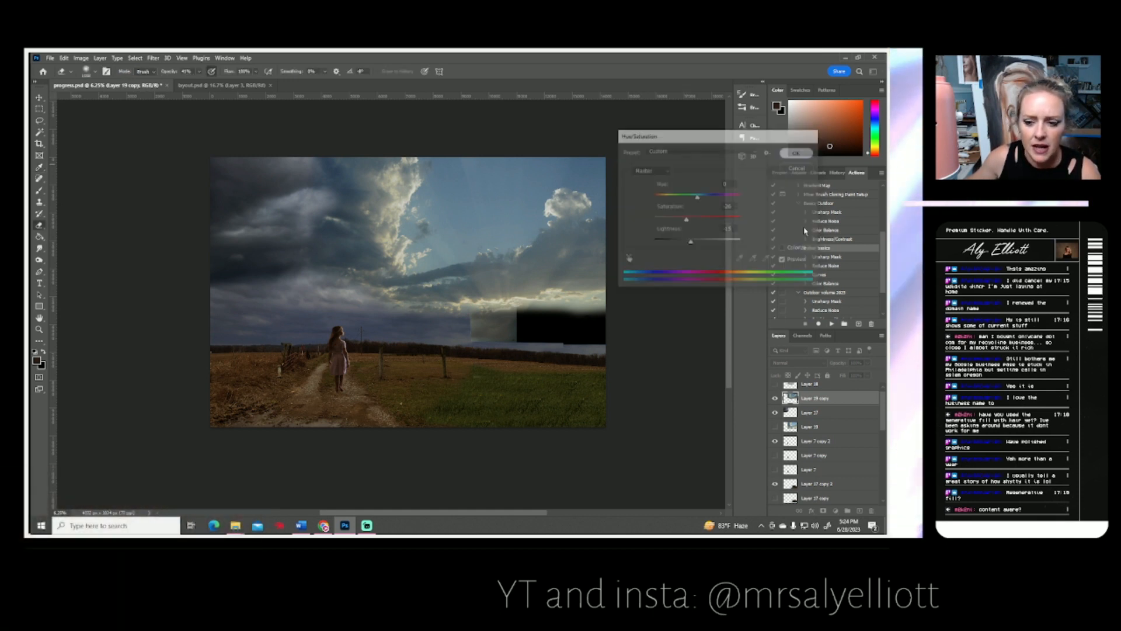
Extend the lower dark cloud on Layer 17 to the right with a large soft Clone Stamp brush.
{"action": "left_click", "coordinate": [815, 413]}
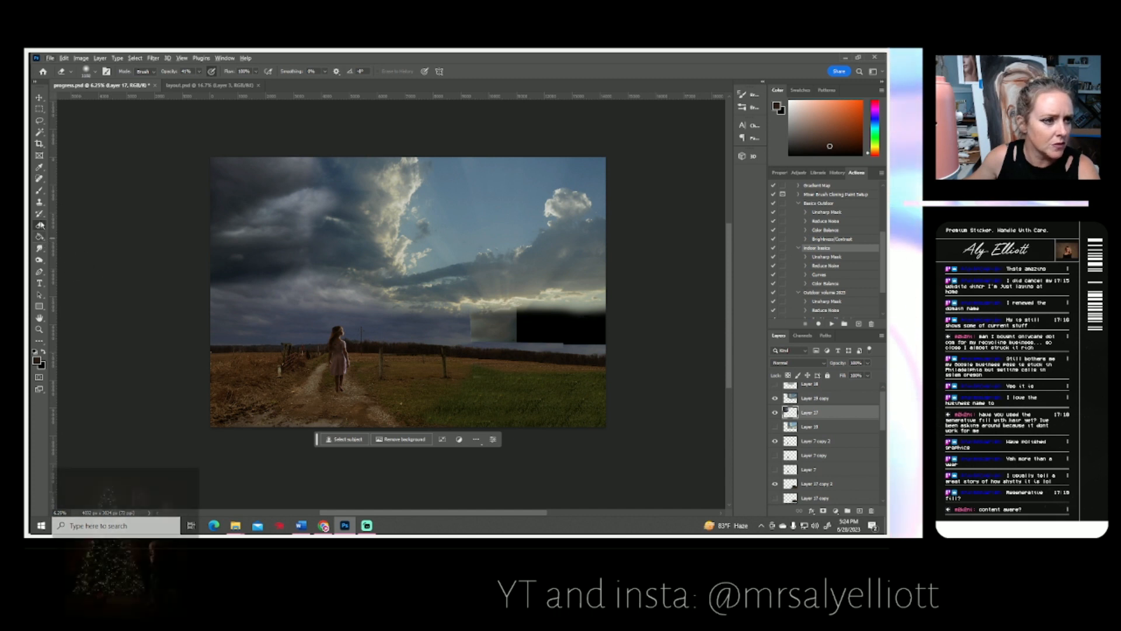
{"action": "key", "text": "s"}
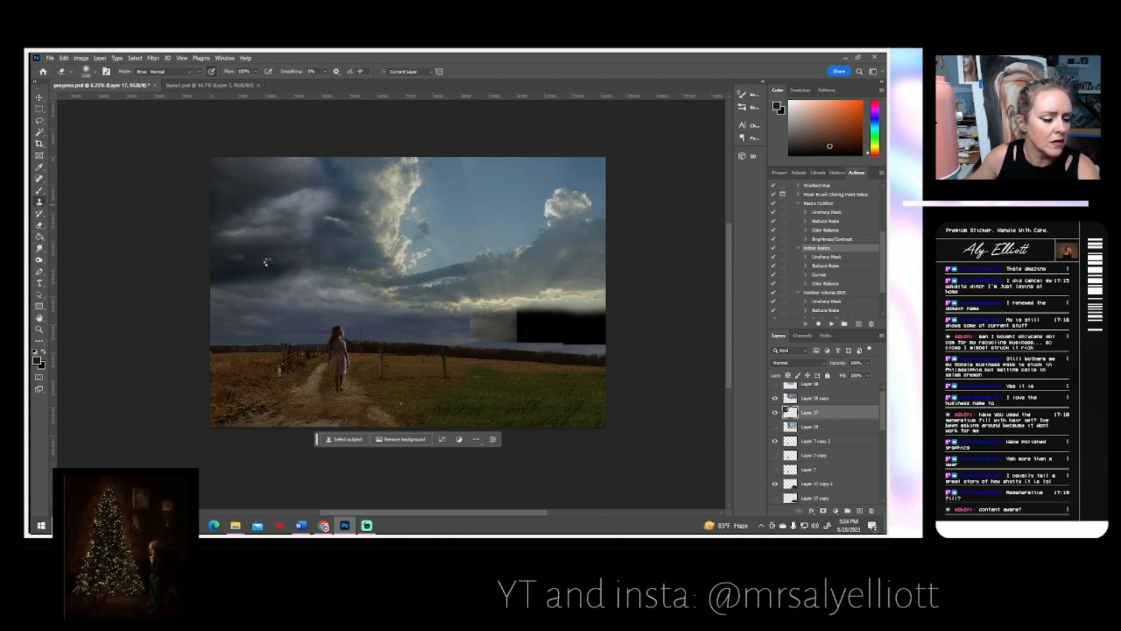
{"action": "left_click", "coordinate": [87, 72]}
{"action": "left_click", "coordinate": [134, 101]}
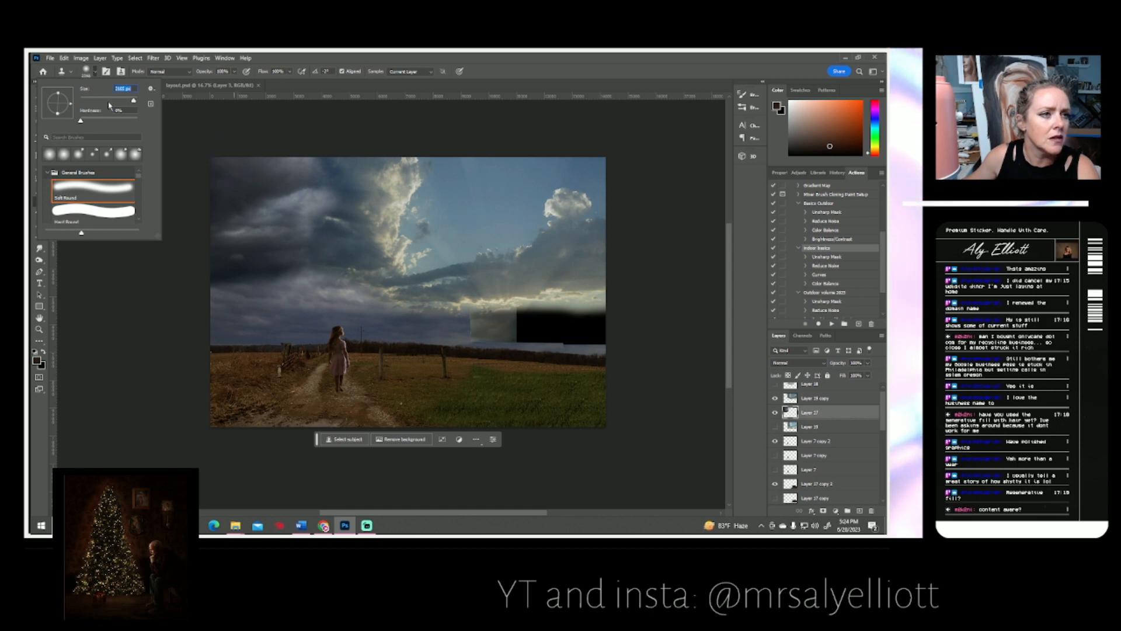
{"action": "left_click_drag", "start_coordinate": [132, 102], "coordinate": [132, 101]}
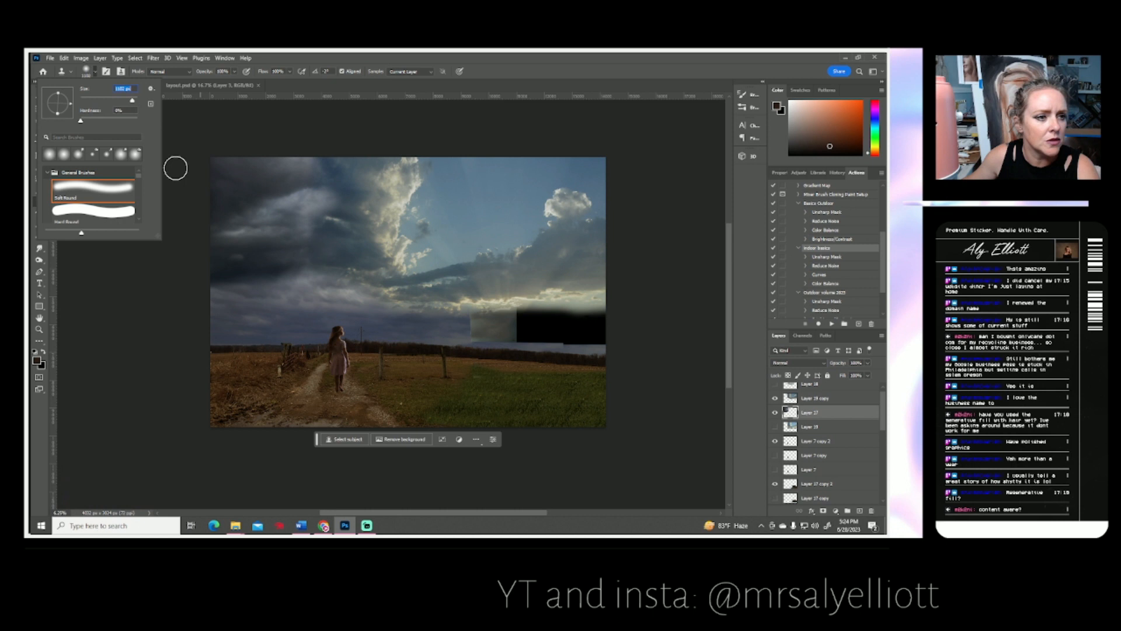
{"action": "left_click", "coordinate": [233, 73]}
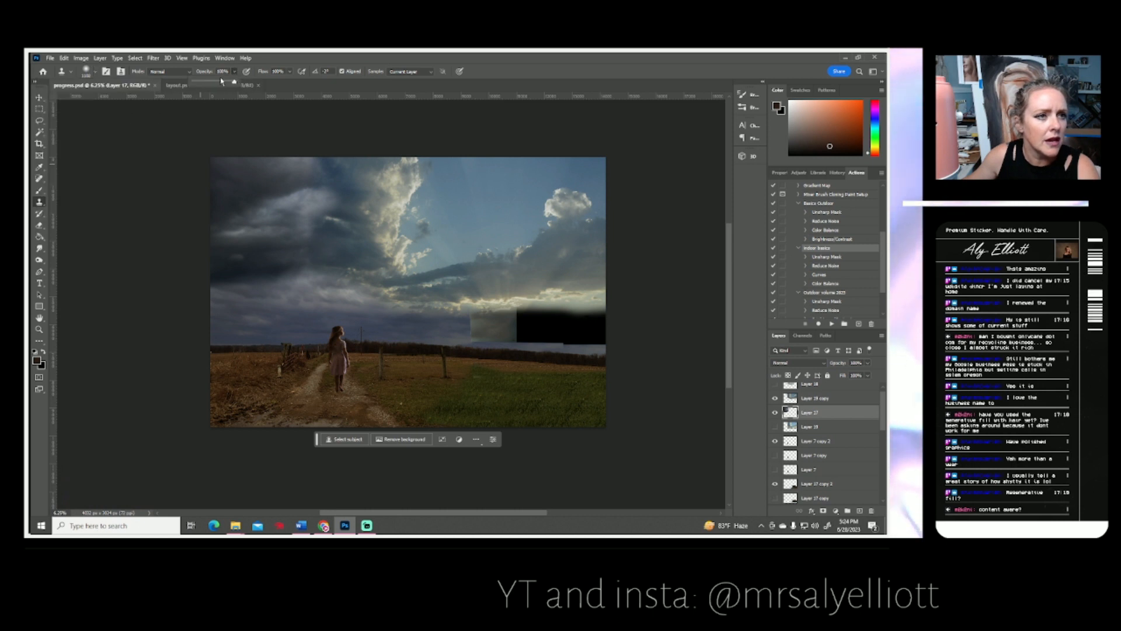
{"action": "left_click", "coordinate": [277, 276], "text": "alt"}
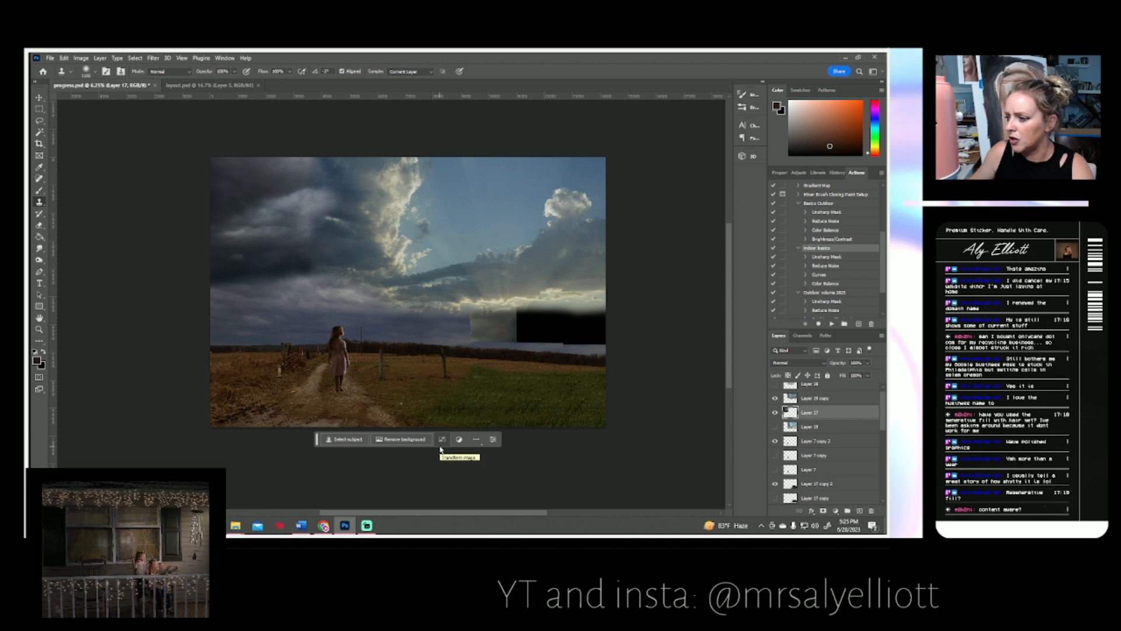
{"action": "left_click_drag", "start_coordinate": [280, 262], "coordinate": [312, 248]}
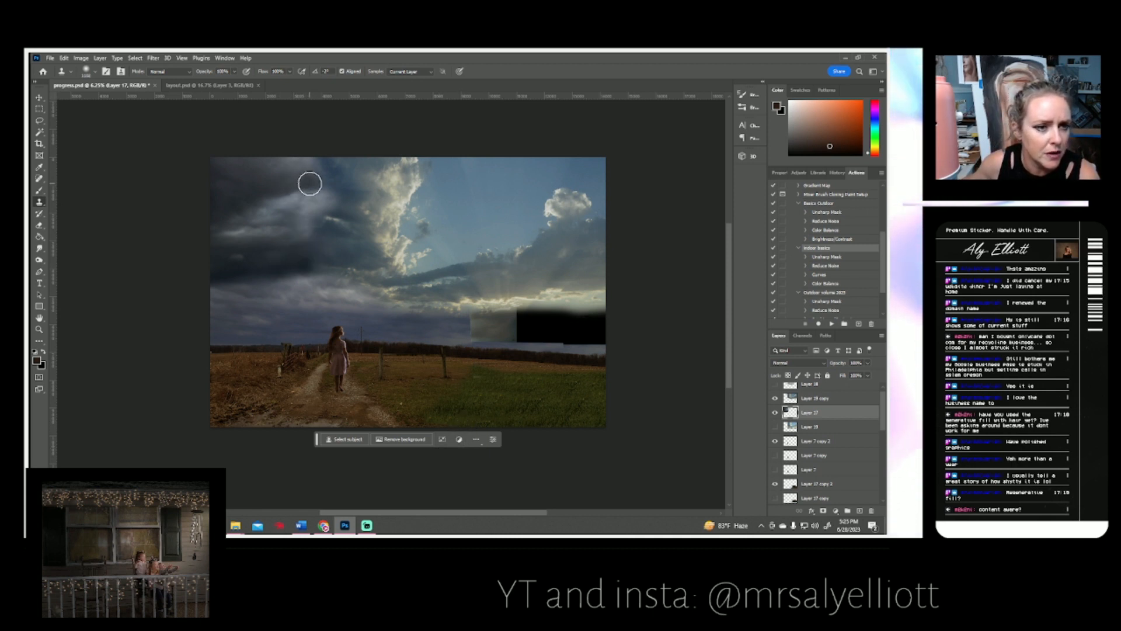
Clone dark cloud from the upper part of Layer 17 rightward over the seam with the sunset sky.
{"action": "left_click", "coordinate": [298, 181], "text": "alt"}
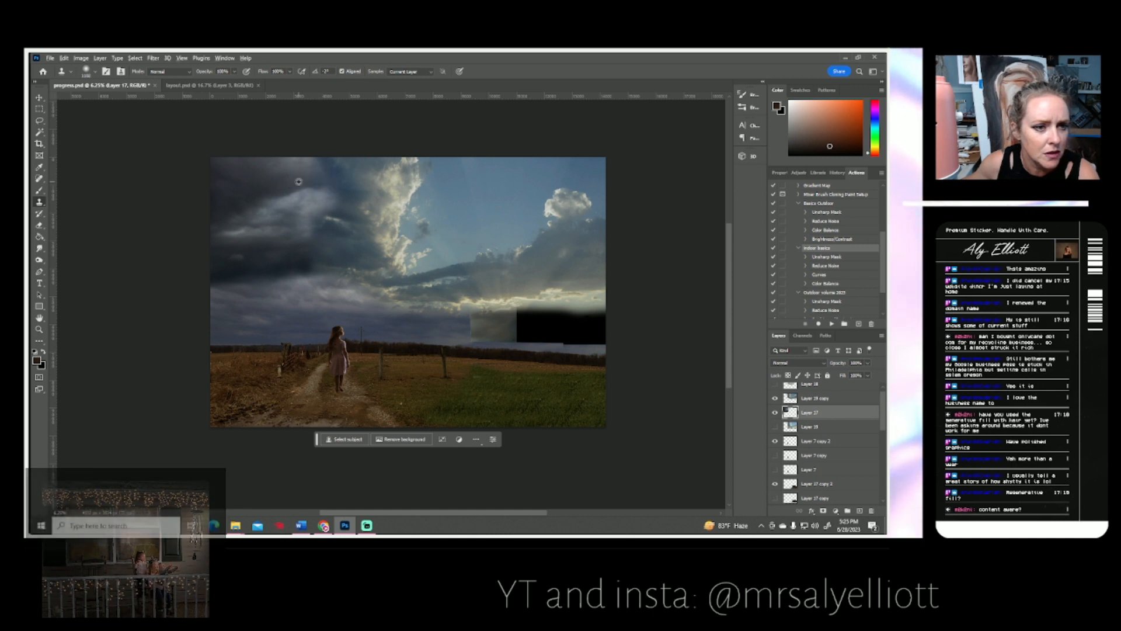
{"action": "mouse_move", "coordinate": [318, 179]}
{"action": "left_mouse_down"}
{"action": "mouse_move", "coordinate": [333, 177]}
{"action": "mouse_move", "coordinate": [275, 170]}
{"action": "mouse_move", "coordinate": [356, 174]}
{"action": "left_mouse_up"}
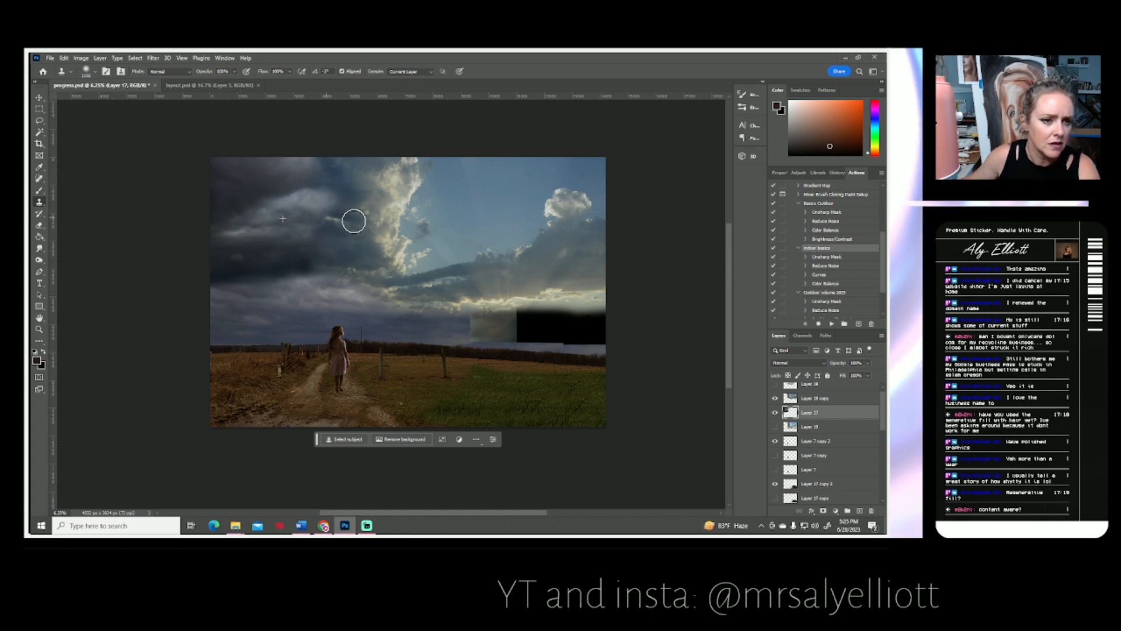
{"action": "left_click", "coordinate": [776, 413]}
{"action": "left_click", "coordinate": [775, 413]}
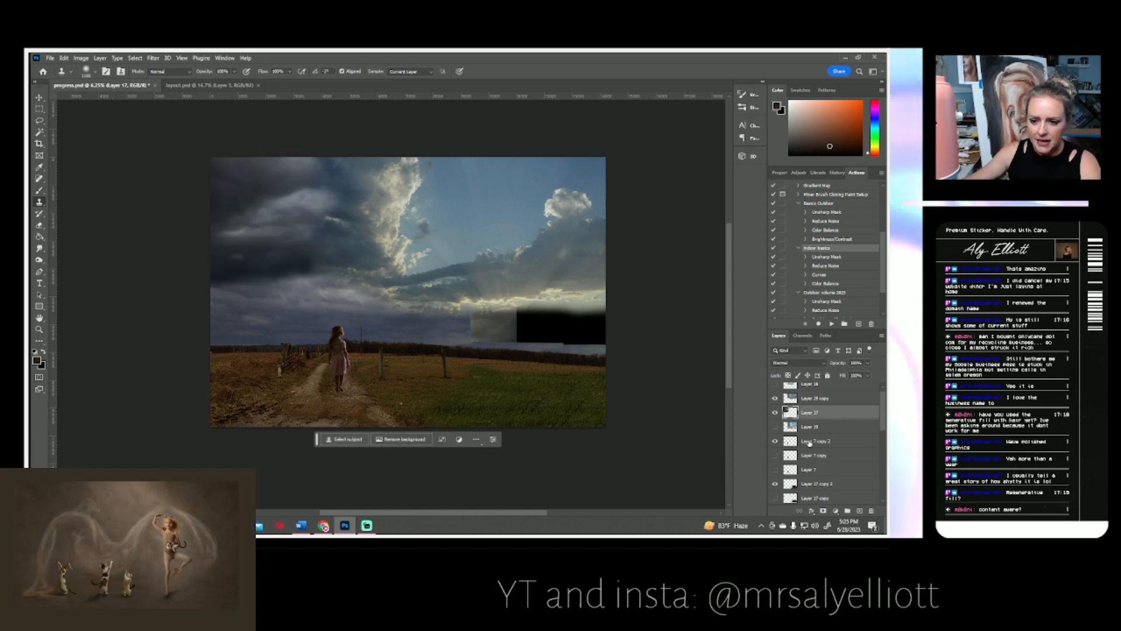
{"action": "scroll", "coordinate": [811, 439], "scroll_direction": "down", "scroll_amount": 4}
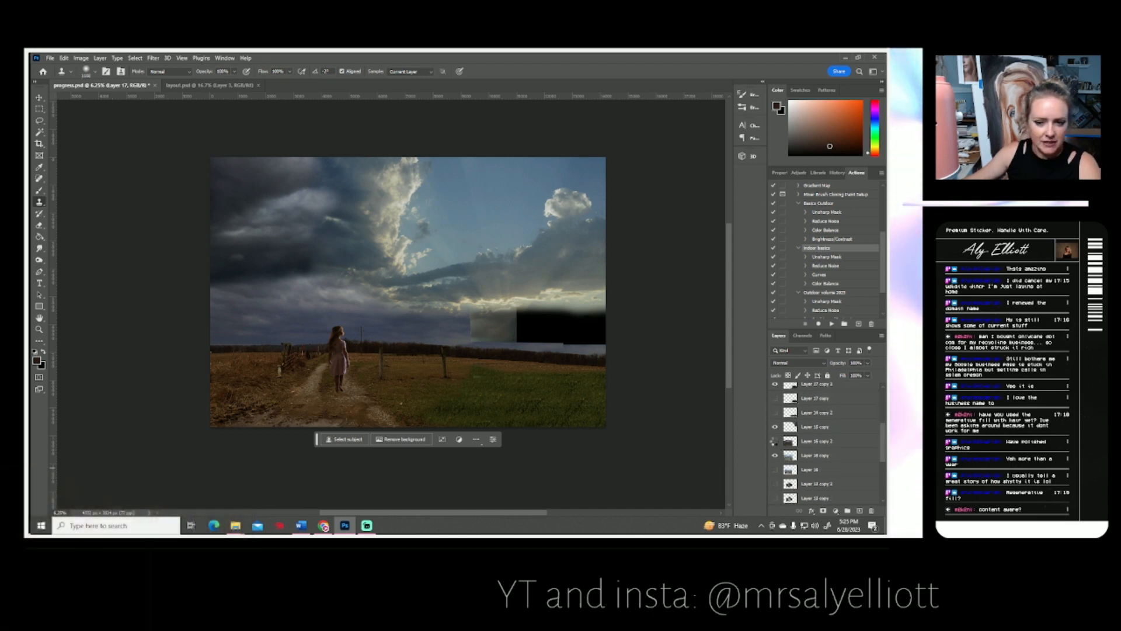
Duplicate the Layer 16 copy 2 layer containing the girl and the dark field.
{"action": "left_click", "coordinate": [775, 441]}
{"action": "left_click", "coordinate": [775, 441]}
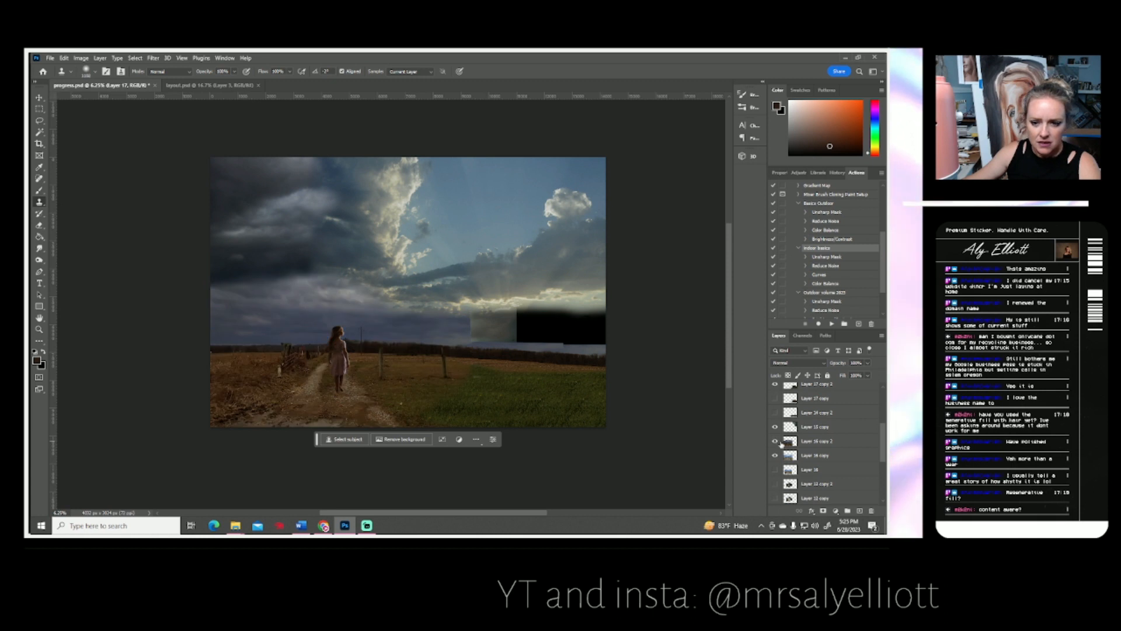
{"action": "right_click", "coordinate": [804, 442]}
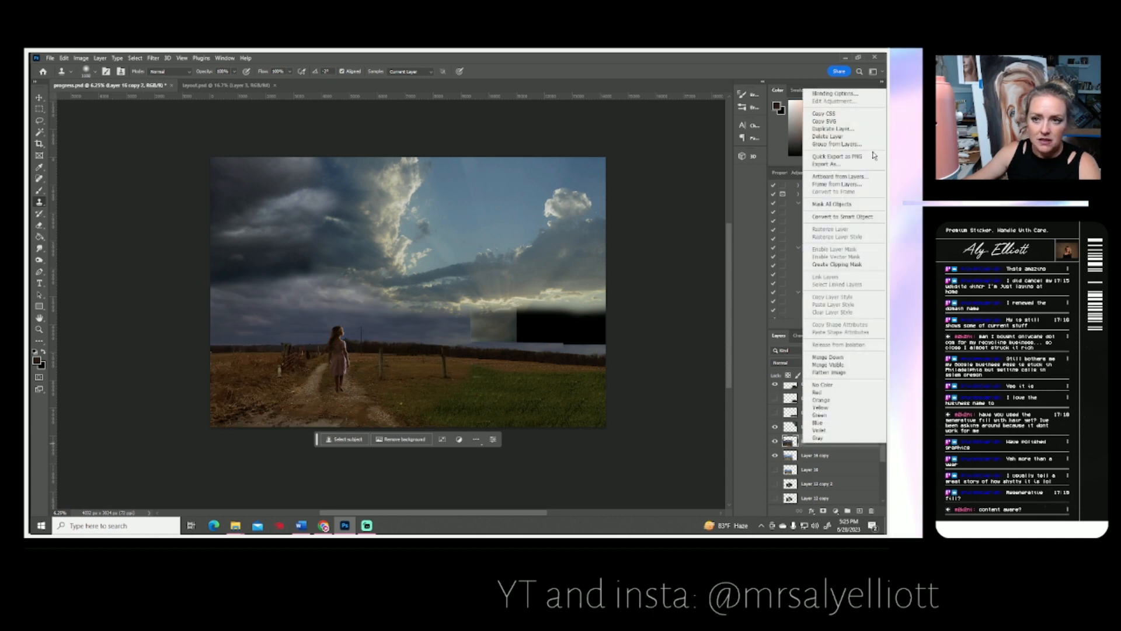
{"action": "left_click", "coordinate": [836, 128]}
{"action": "left_click", "coordinate": [531, 184]}
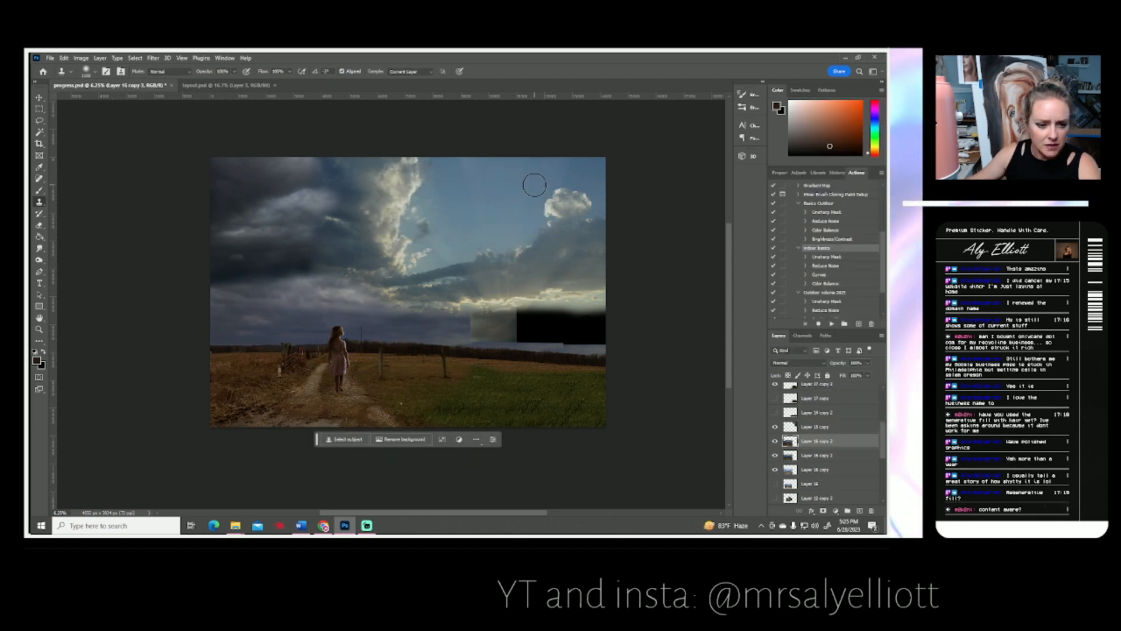
Darken the duplicated girl-and-field layer with Brightness/Contrast, setting brightness to about -52 and contrast to 47.
{"action": "left_click", "coordinate": [81, 58]}
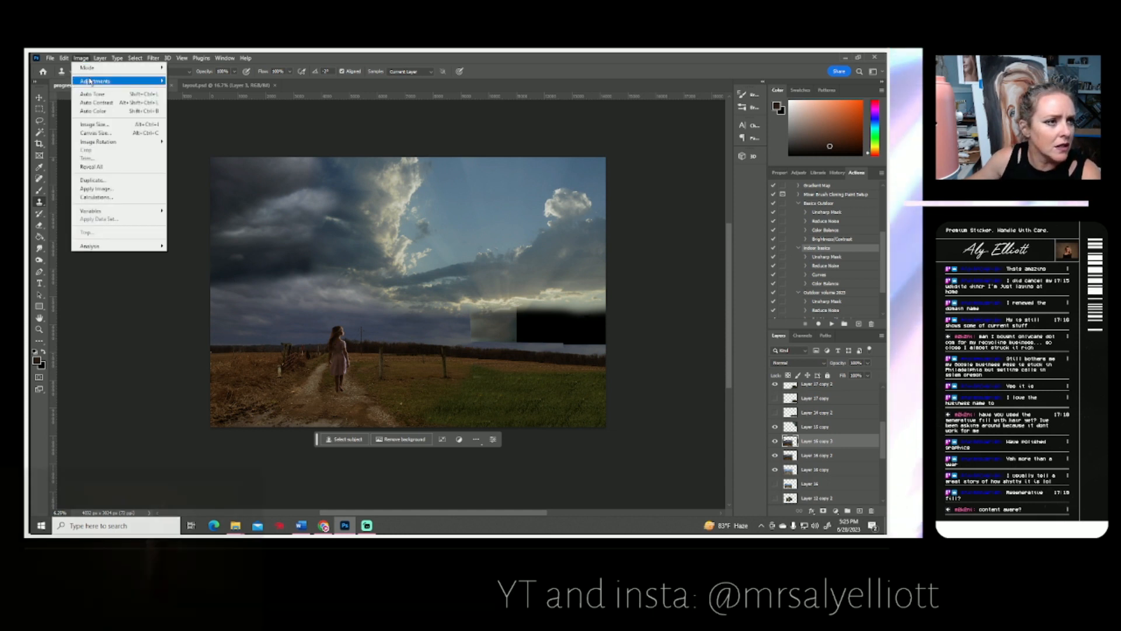
{"action": "mouse_move", "coordinate": [117, 81]}
{"action": "left_click", "coordinate": [197, 80]}
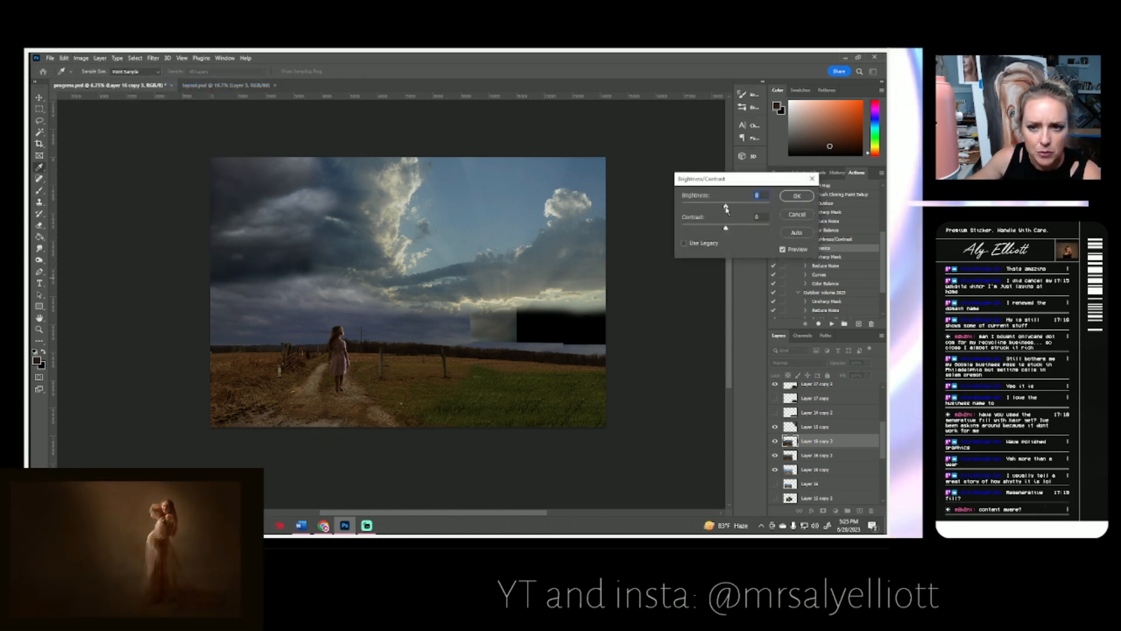
{"action": "left_click_drag", "start_coordinate": [727, 209], "coordinate": [718, 210]}
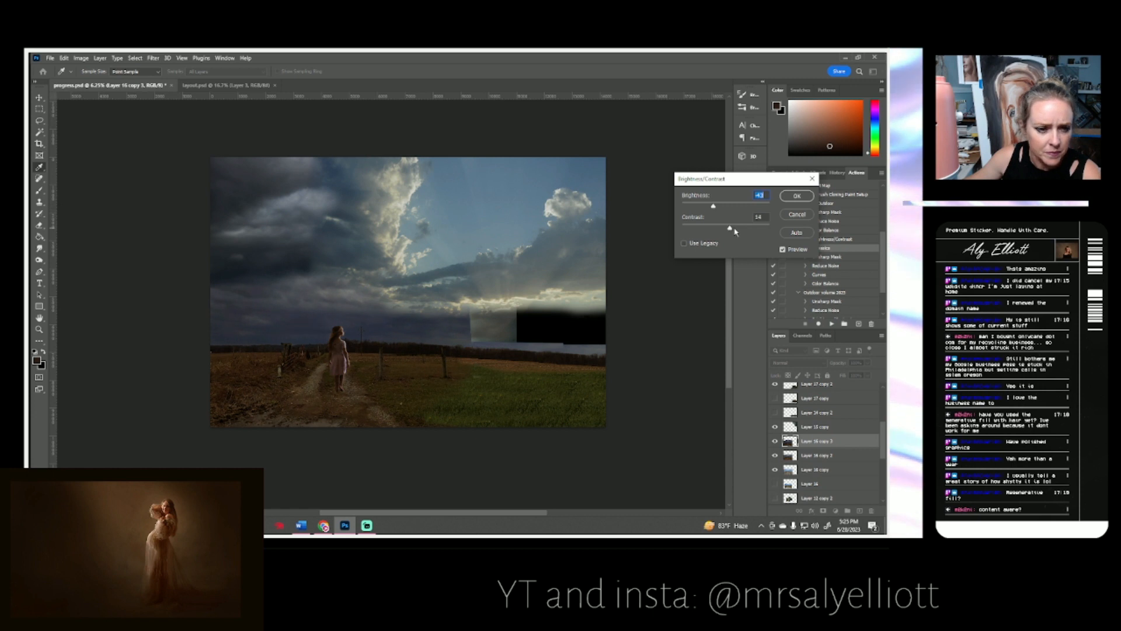
{"action": "left_click", "coordinate": [747, 230]}
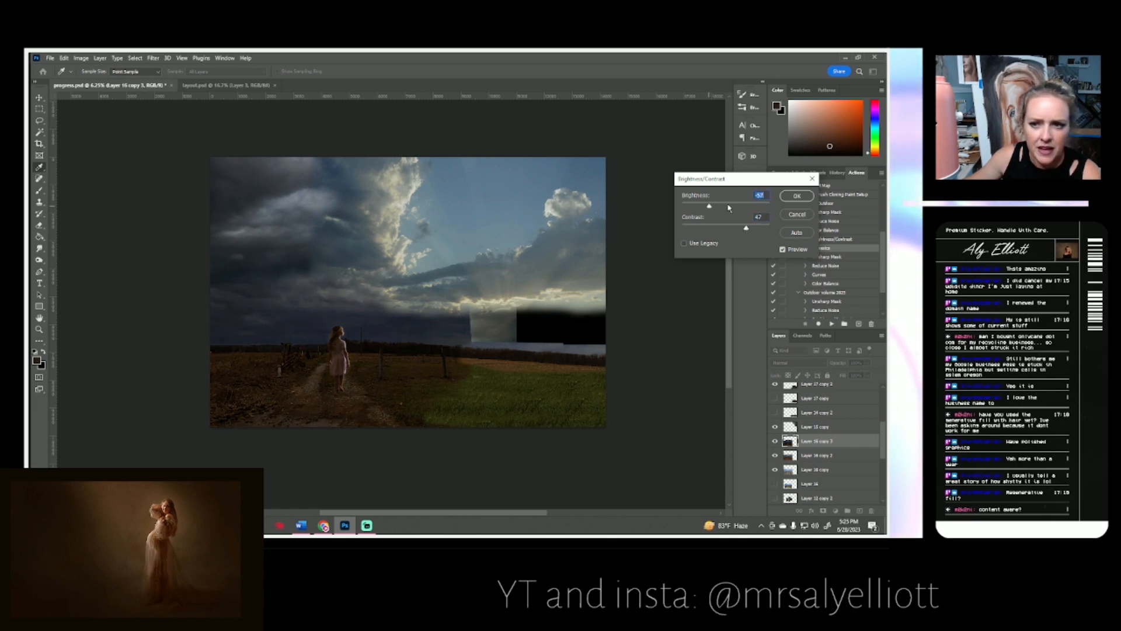
{"action": "left_click", "coordinate": [796, 196]}
Partly erase the darkened copy around the girl, path, field and lower clouds with a larger soft Eraser, and compare with the layer hidden.
{"action": "right_click", "coordinate": [40, 225]}
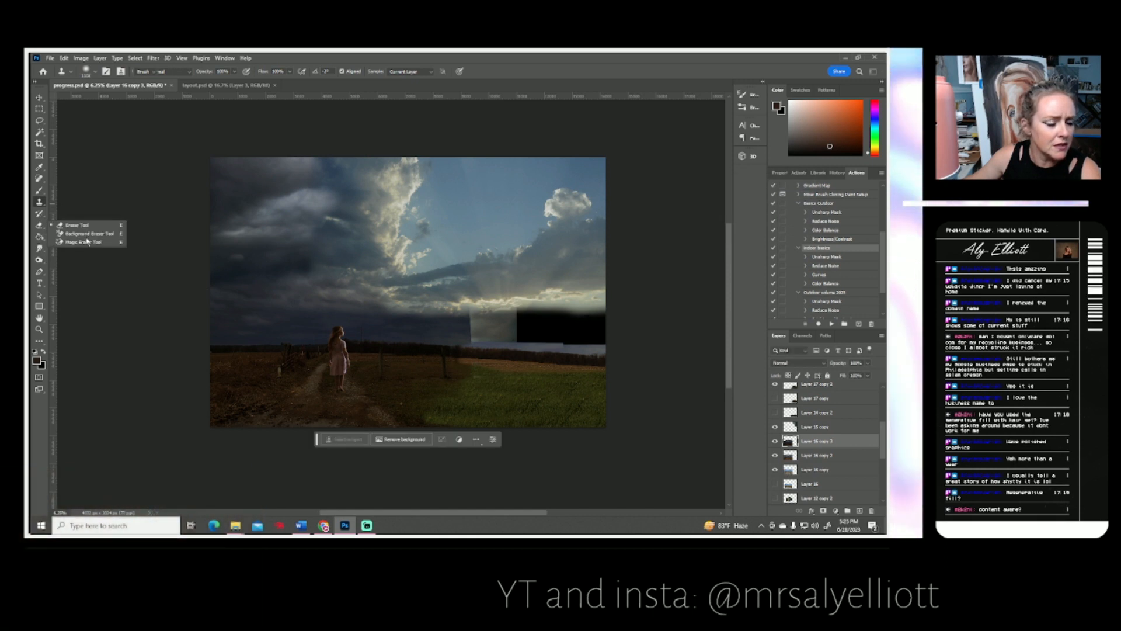
{"action": "left_click", "coordinate": [88, 234]}
{"action": "right_click", "coordinate": [39, 225]}
{"action": "left_click", "coordinate": [82, 226]}
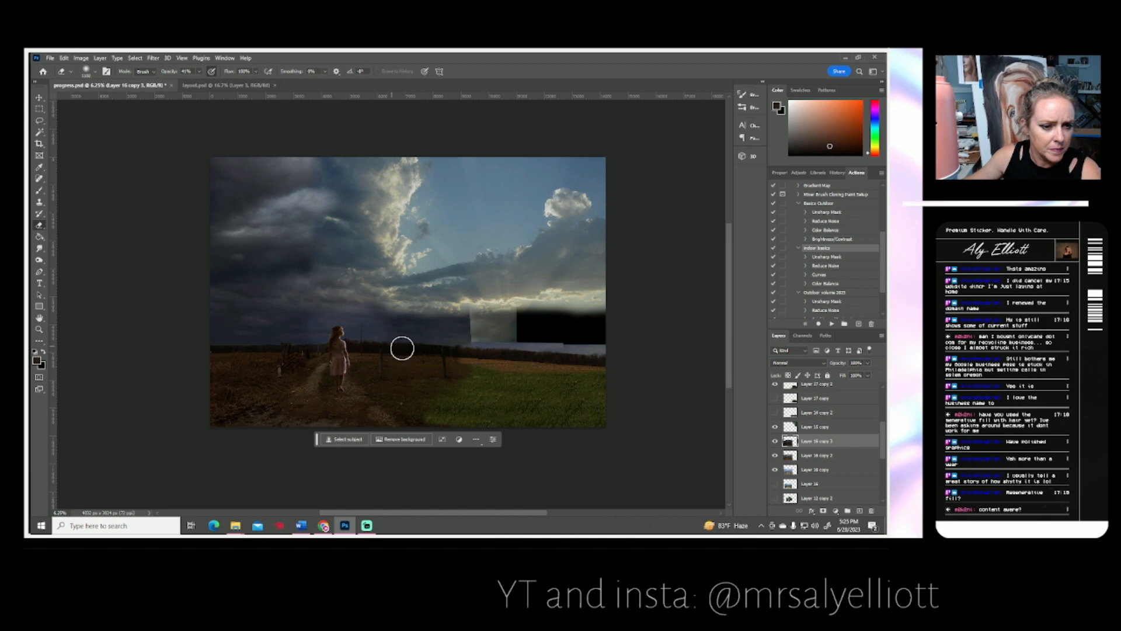
{"action": "left_click", "coordinate": [95, 72]}
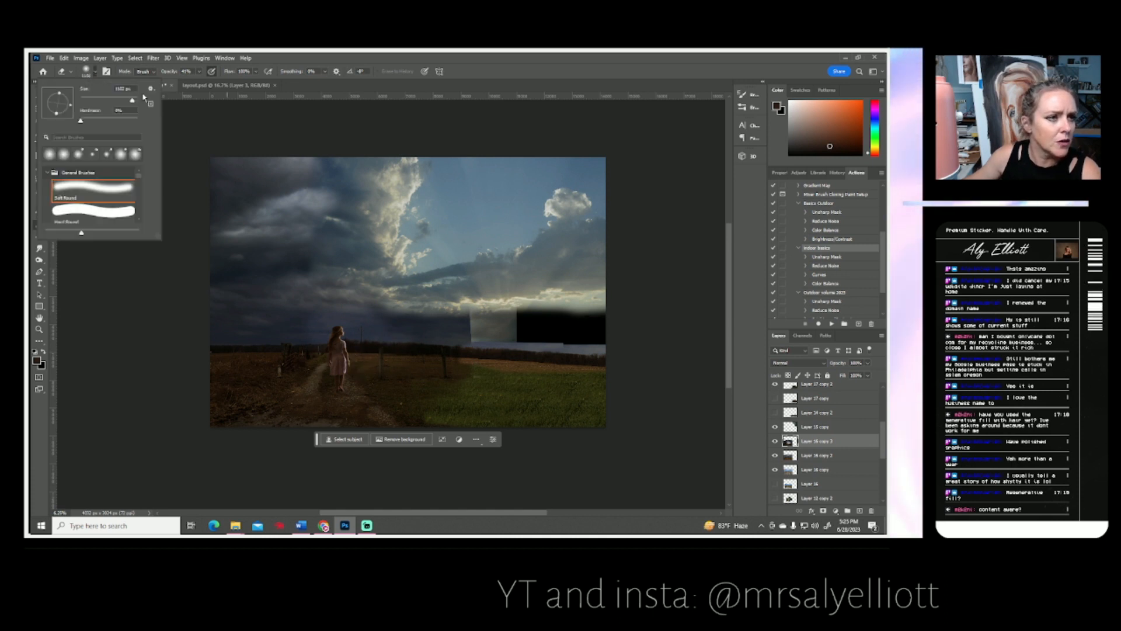
{"action": "mouse_move", "coordinate": [325, 309]}
{"action": "left_mouse_down"}
{"action": "mouse_move", "coordinate": [334, 352]}
{"action": "mouse_move", "coordinate": [391, 409]}
{"action": "mouse_move", "coordinate": [412, 420]}
{"action": "mouse_move", "coordinate": [326, 308]}
{"action": "mouse_move", "coordinate": [467, 433]}
{"action": "left_mouse_up"}
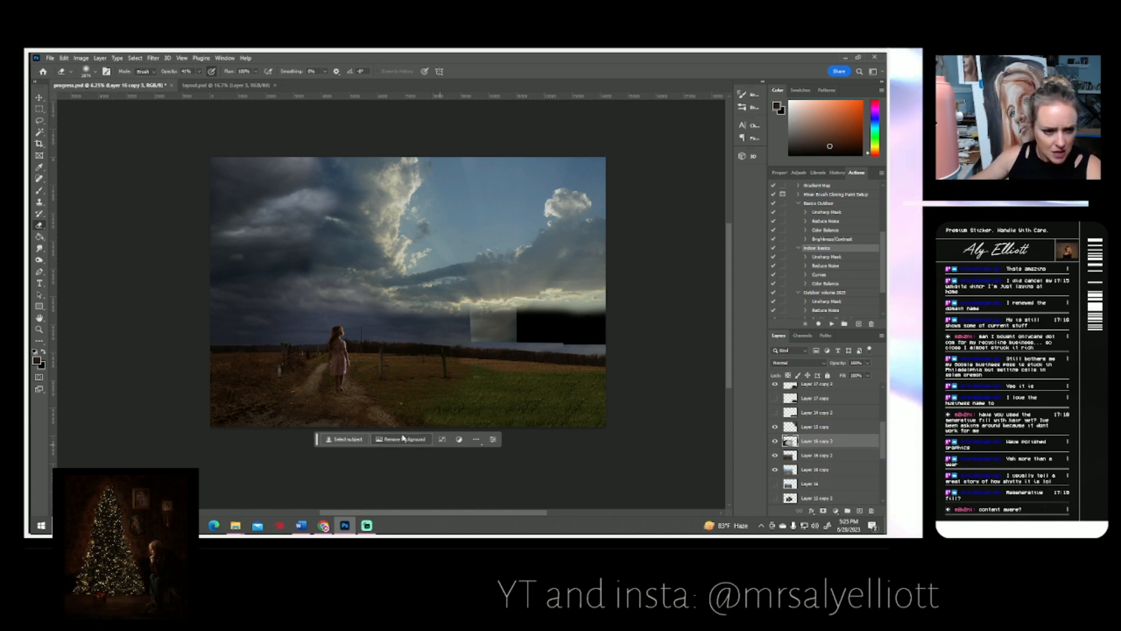
{"action": "left_click", "coordinate": [775, 441]}
{"action": "left_click", "coordinate": [776, 441]}
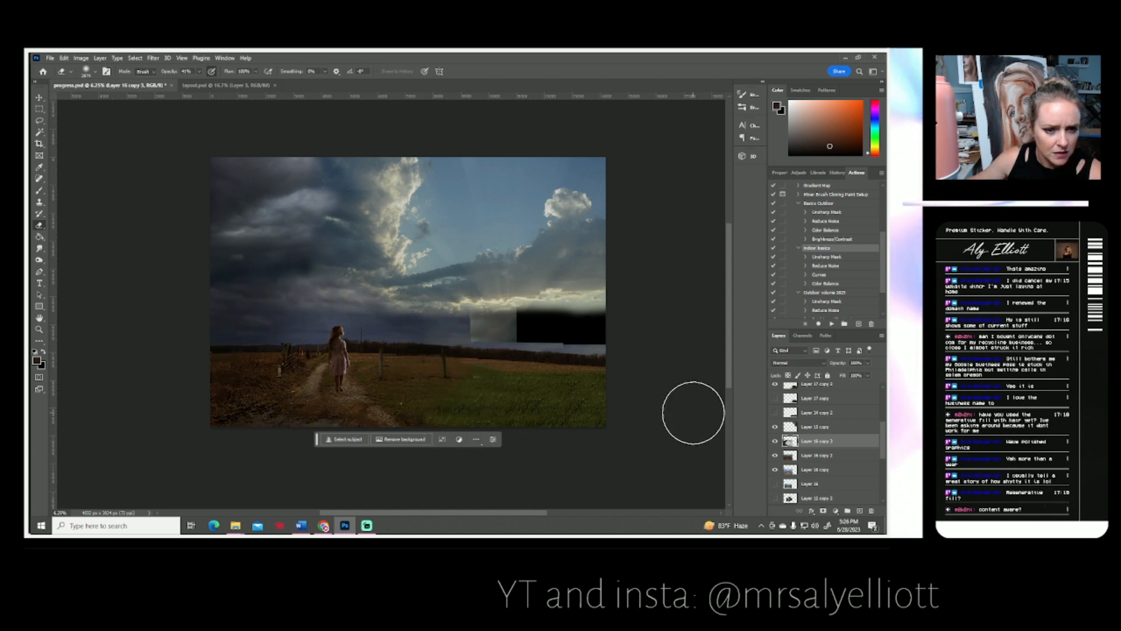
Toggle the visibility of Layer 16 copy 3 repeatedly to compare the image with and without it.
{"action": "left_click", "coordinate": [775, 442]}
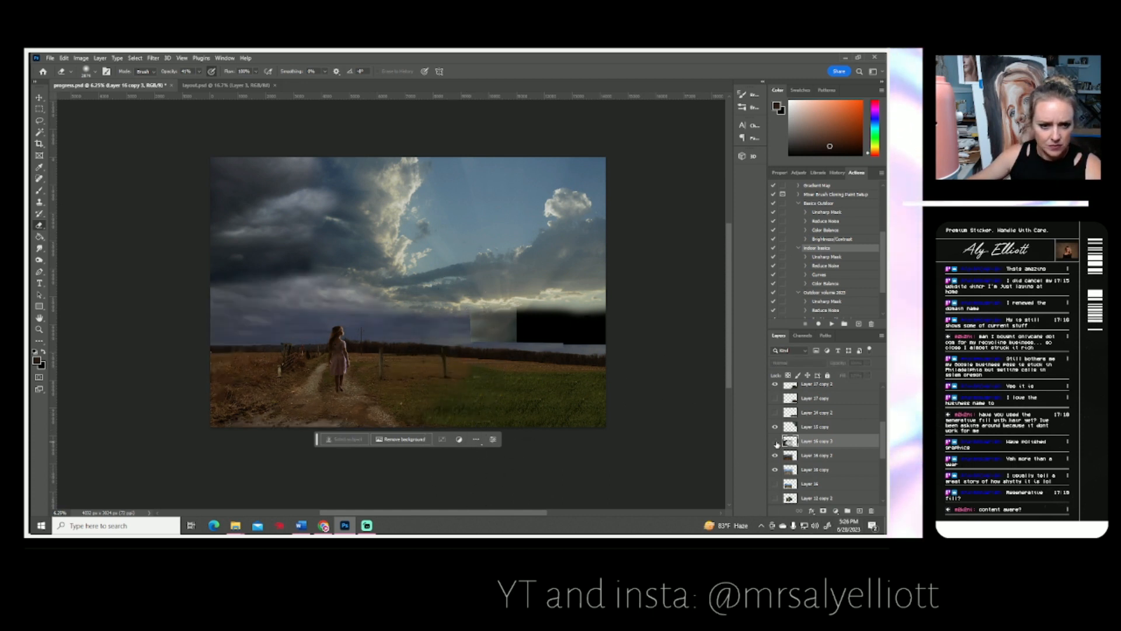
{"action": "left_click", "coordinate": [775, 442]}
{"action": "left_click", "coordinate": [775, 441]}
{"action": "left_click", "coordinate": [775, 441]}
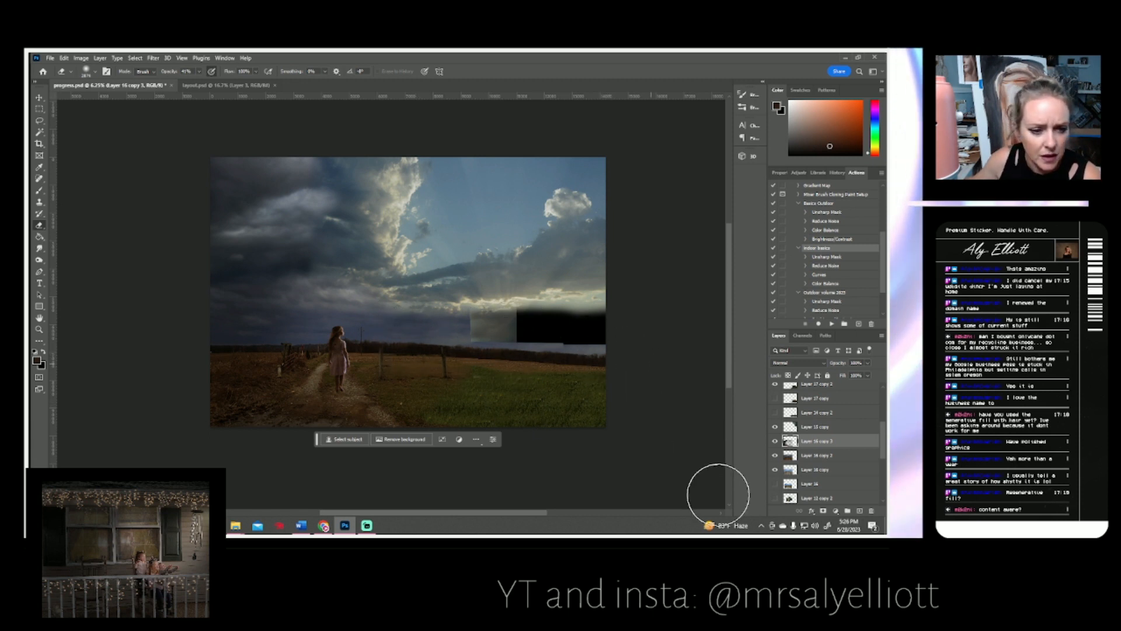
{"action": "left_click", "coordinate": [774, 441]}
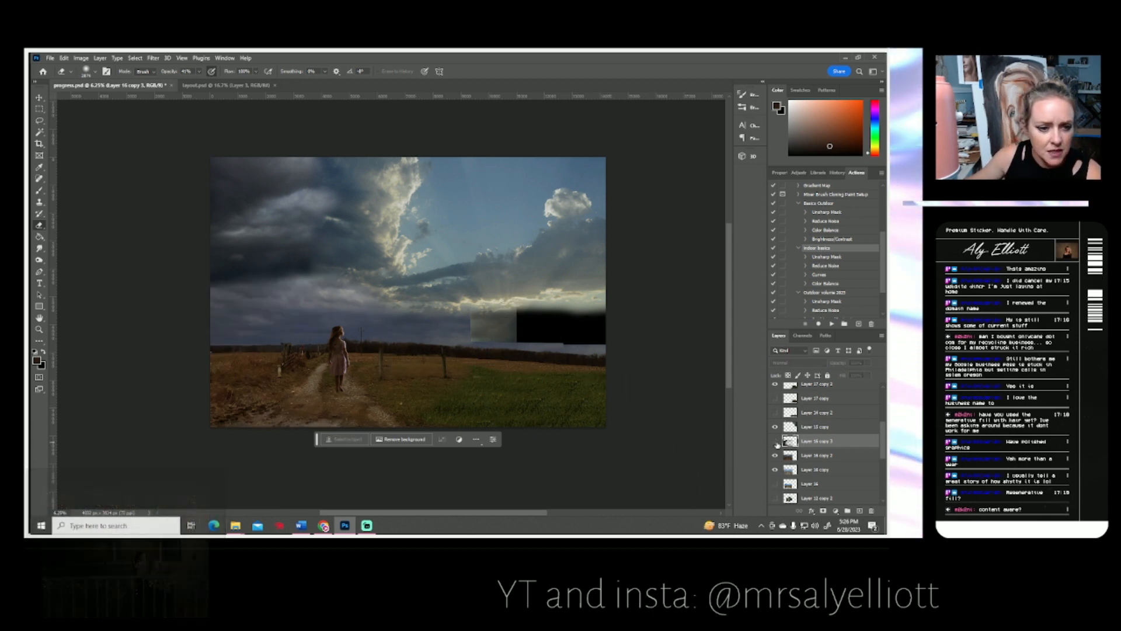
{"action": "left_click", "coordinate": [775, 441]}
{"action": "left_click", "coordinate": [775, 442]}
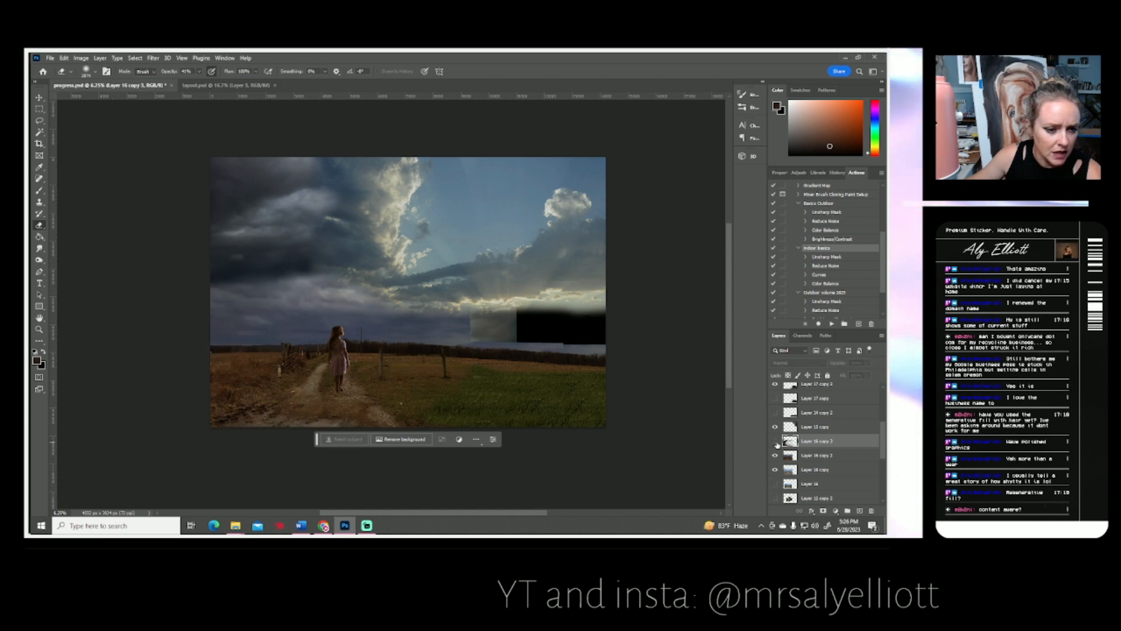
{"action": "left_click", "coordinate": [775, 441]}
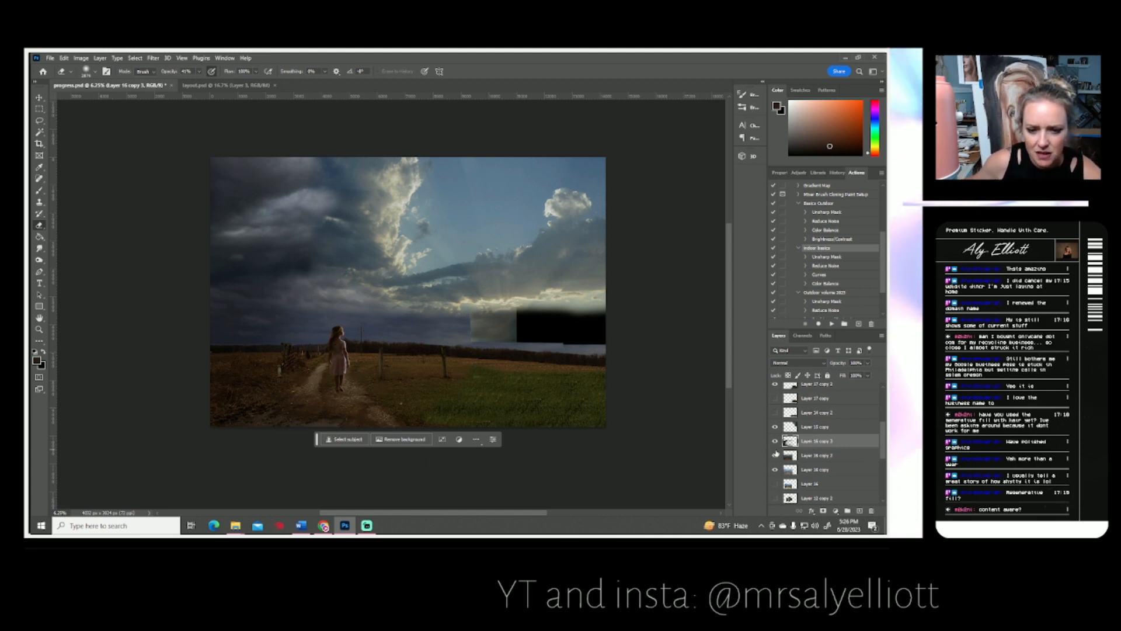
Select the girl on Layer 7 copy 2 and move her slightly right along the dirt path.
{"action": "scroll", "coordinate": [826, 448], "scroll_direction": "up", "scroll_amount": 5}
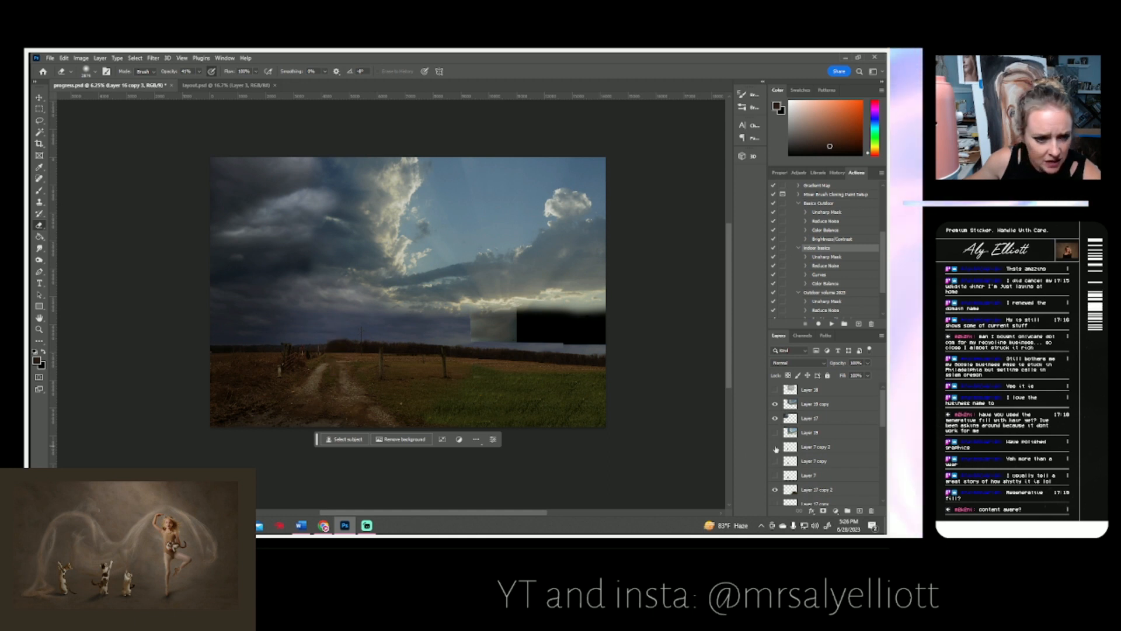
{"action": "left_click", "coordinate": [801, 448]}
{"action": "key", "text": "v"}
{"action": "left_click_drag", "start_coordinate": [346, 383], "coordinate": [321, 382]}
{"action": "left_click_drag", "start_coordinate": [321, 383], "coordinate": [350, 384]}
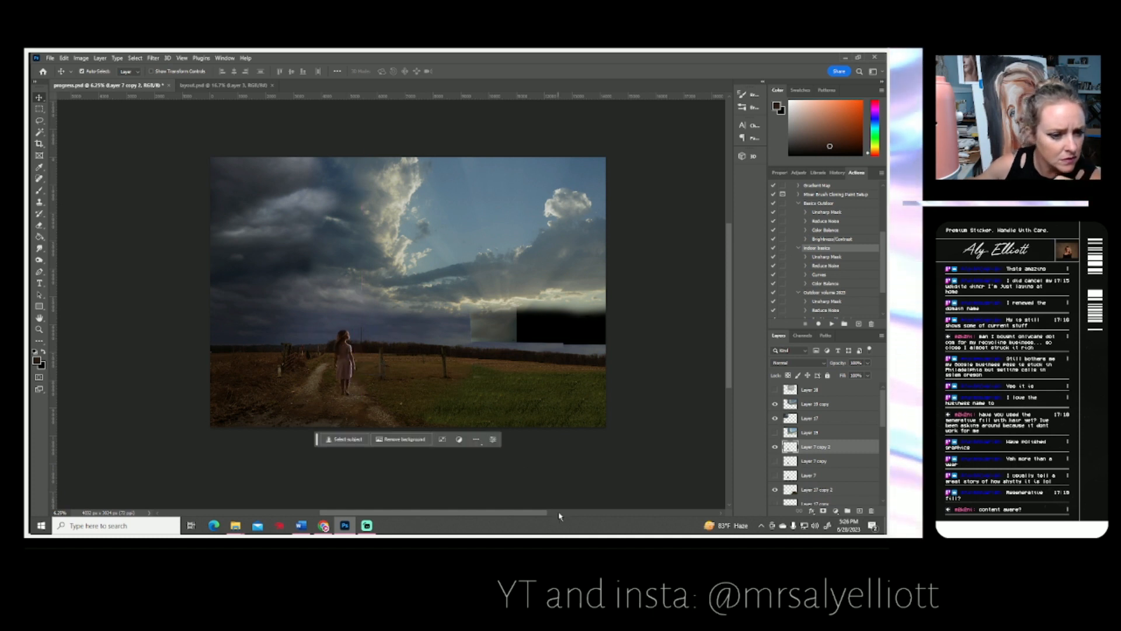
Compare the girl's position before and after the move in the history, keep the moved state, and save the document.
{"action": "left_click", "coordinate": [837, 172]}
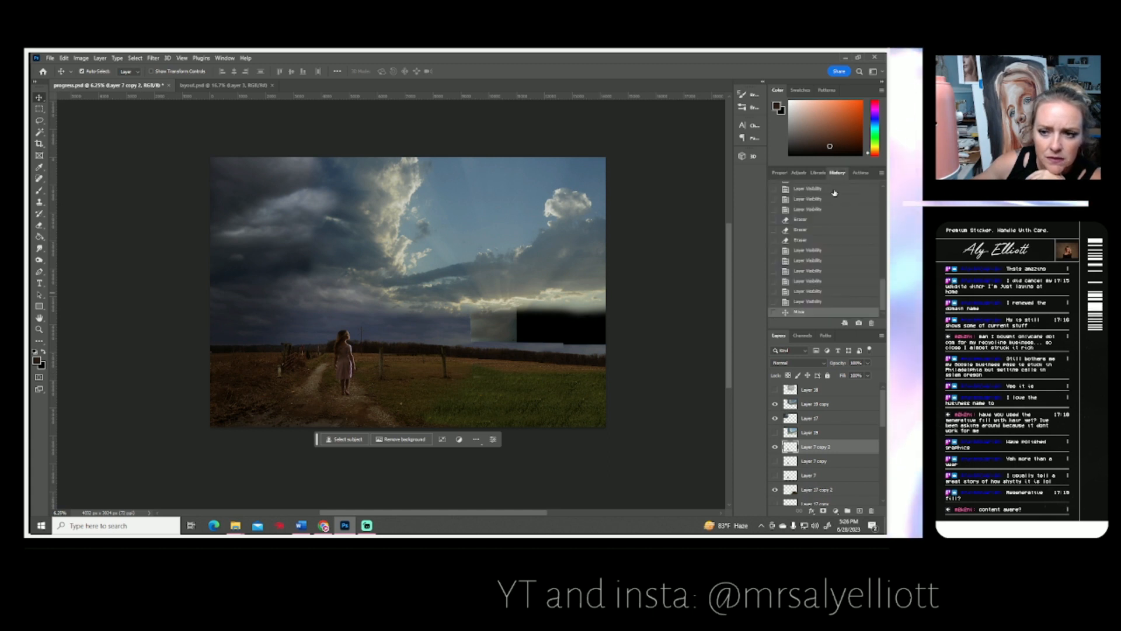
{"action": "left_click", "coordinate": [802, 301]}
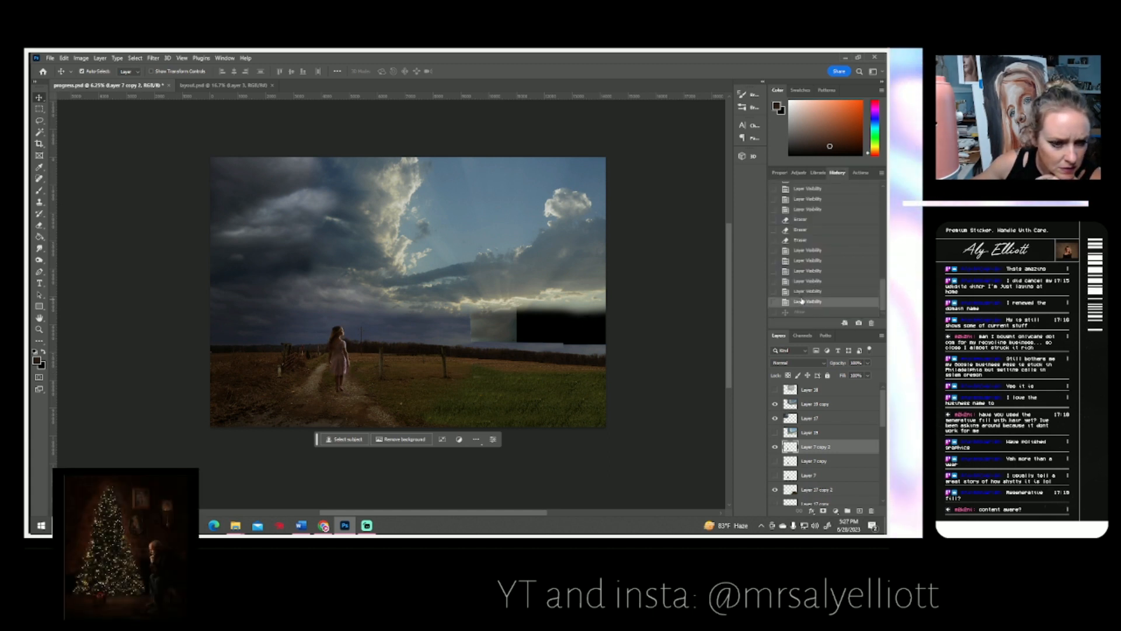
{"action": "left_click", "coordinate": [800, 313]}
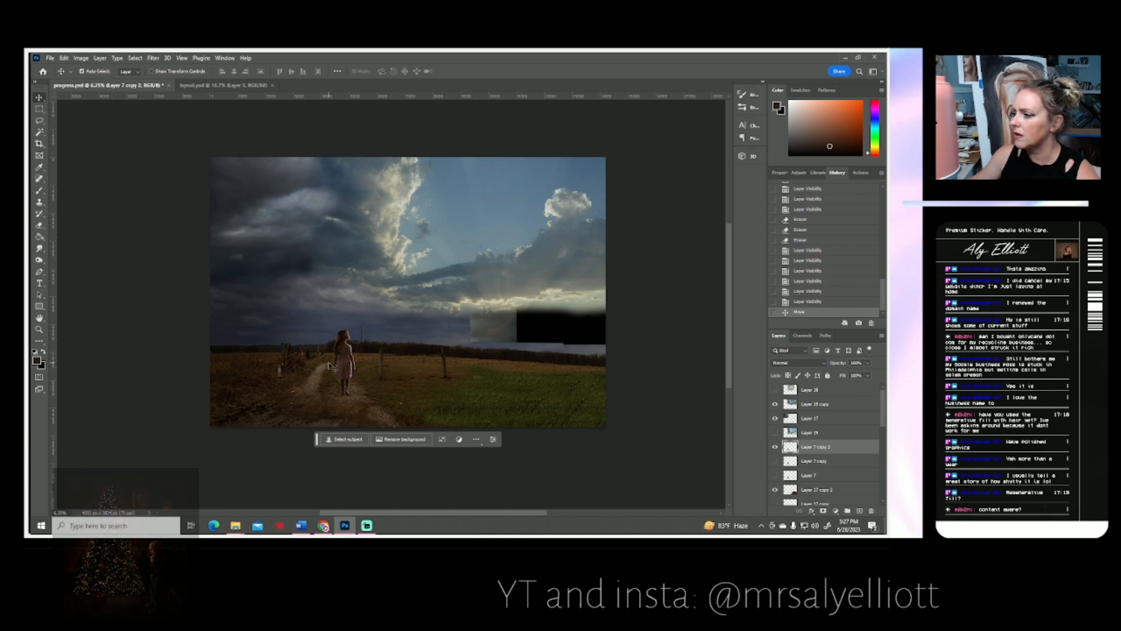
{"action": "key", "text": "ctrl+s"}
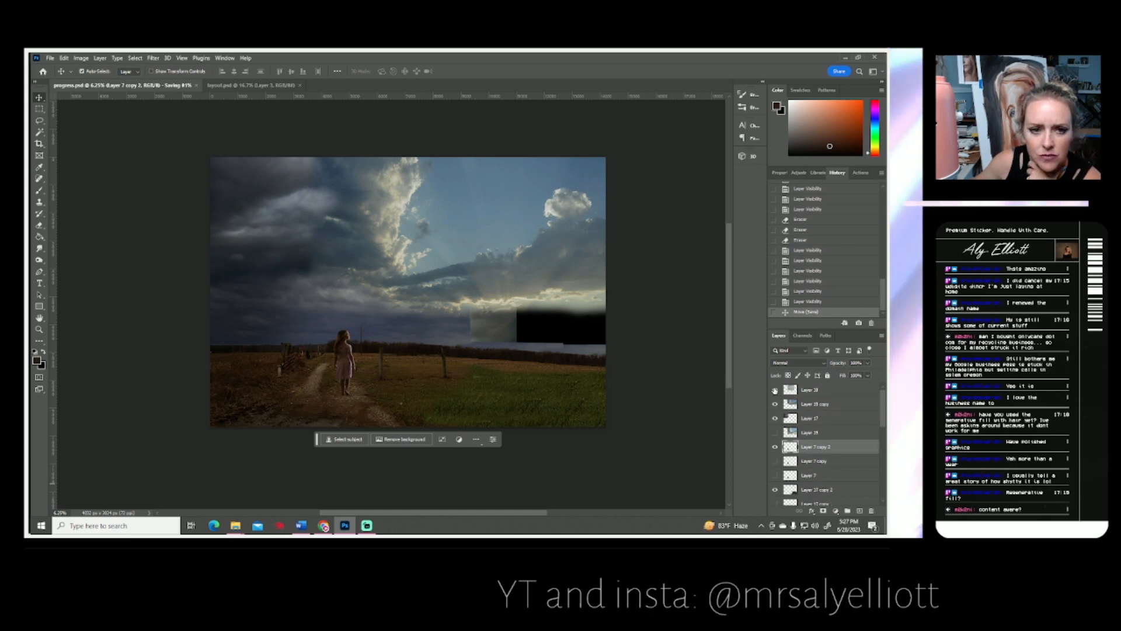
Toggle the visibility of the Layer 18 clouds and the girl's layer to examine their effect on the composite.
{"action": "left_click", "coordinate": [775, 390]}
{"action": "left_click", "coordinate": [775, 390]}
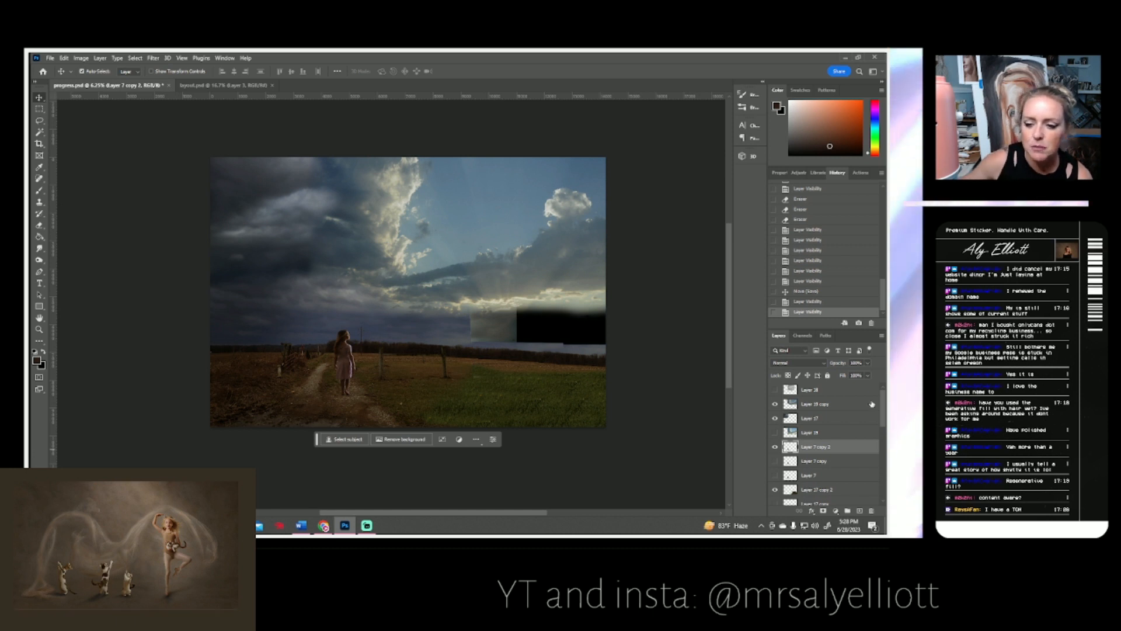
{"action": "scroll", "coordinate": [852, 415], "scroll_direction": "down", "scroll_amount": 3}
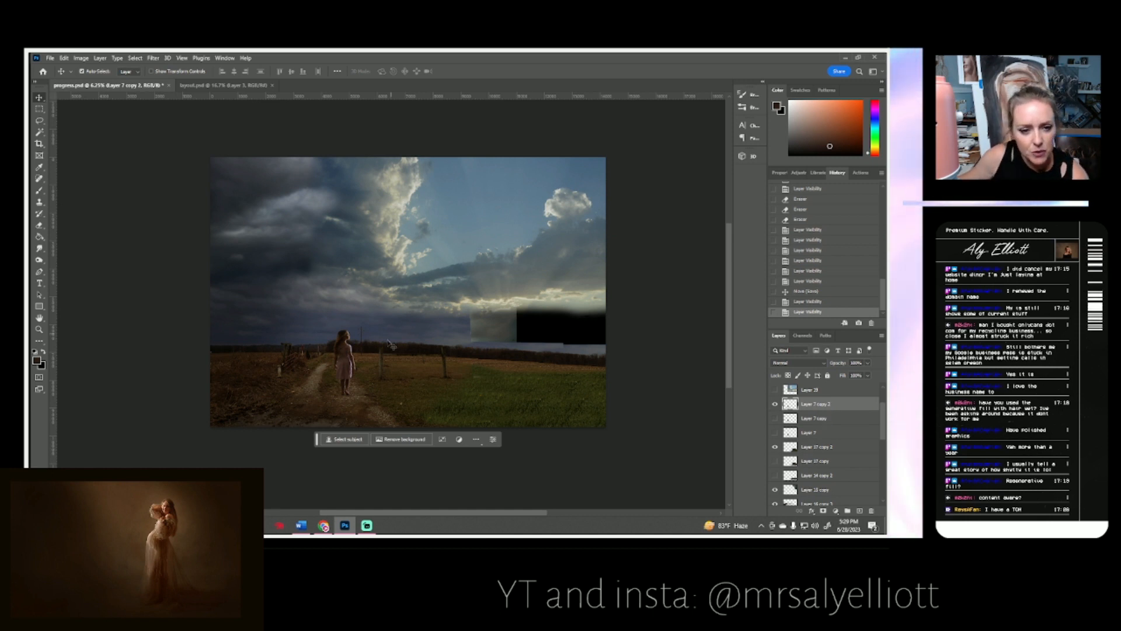
{"action": "left_click", "coordinate": [775, 404]}
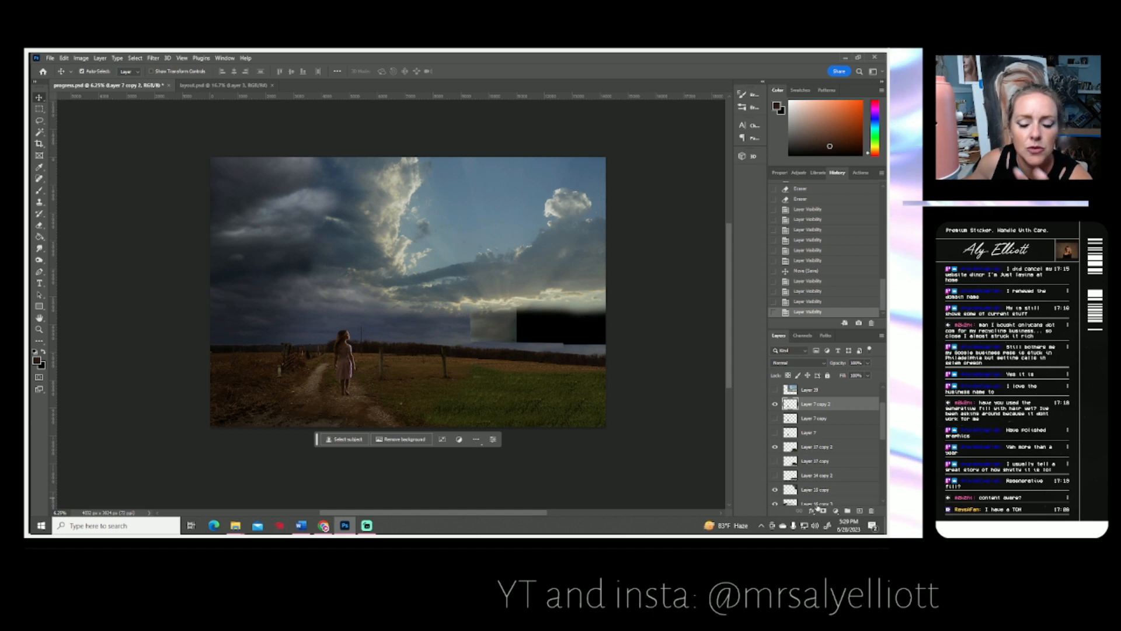
{"action": "scroll", "coordinate": [809, 442], "scroll_direction": "up", "scroll_amount": 3}
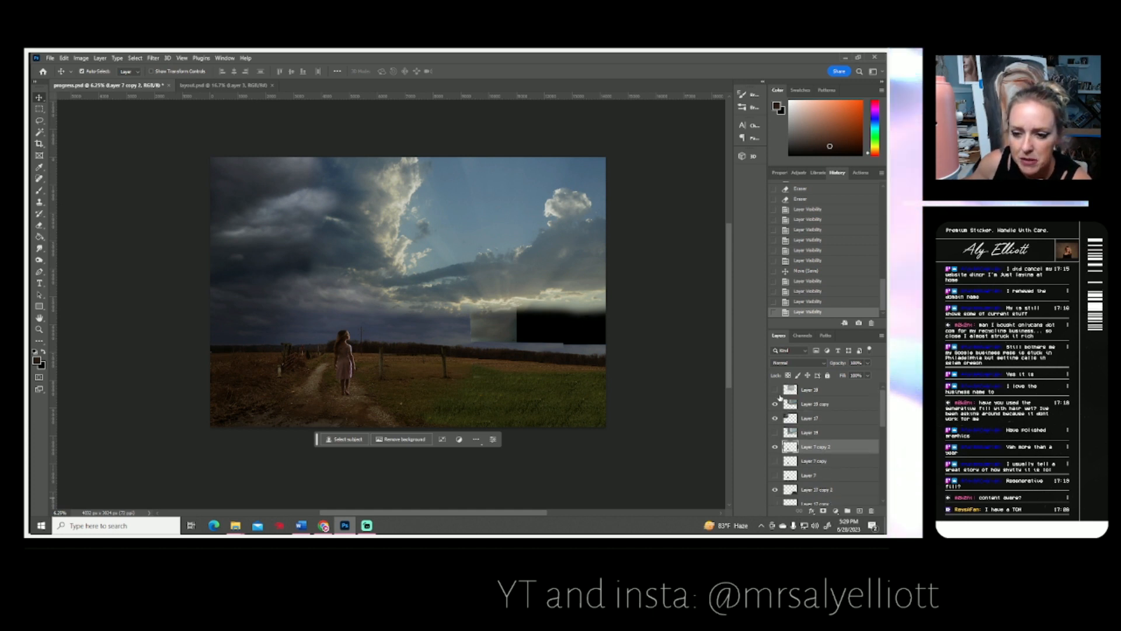
{"action": "left_click", "coordinate": [775, 390]}
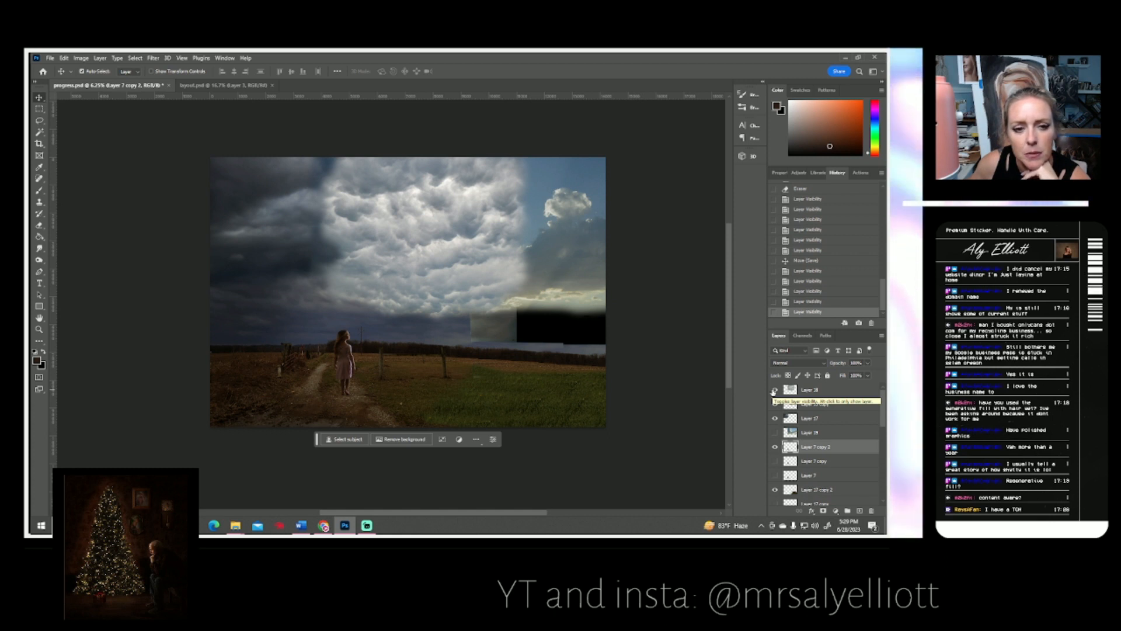
{"action": "left_click", "coordinate": [774, 391]}
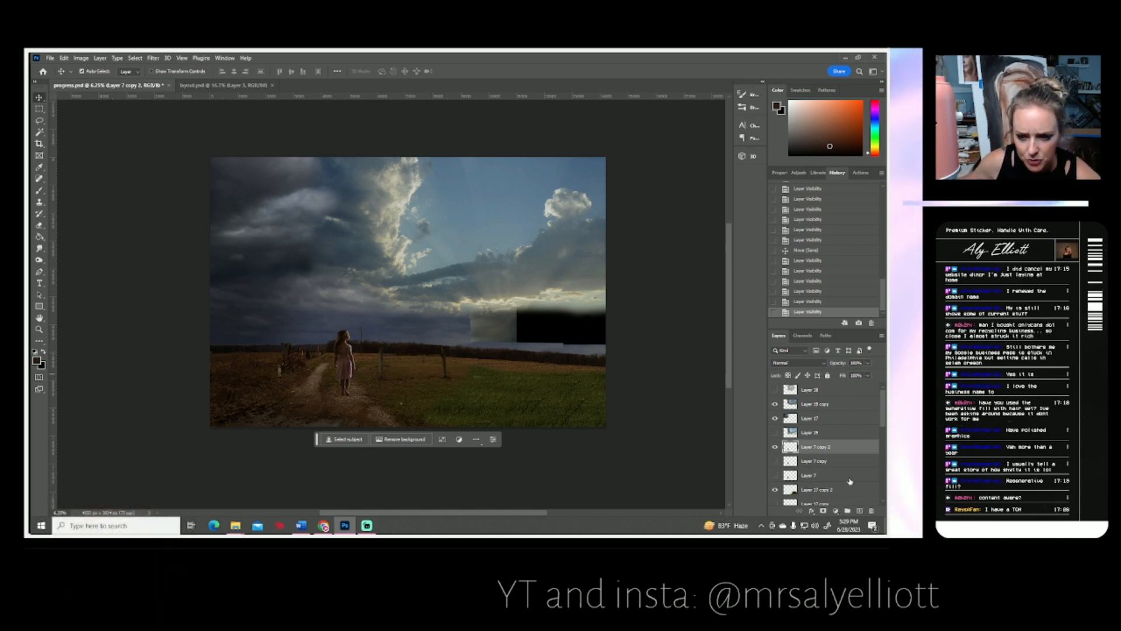
Select Layer 19 copy and toggle its visibility to check how much of the sky it covers.
{"action": "left_click", "coordinate": [781, 405]}
{"action": "left_click", "coordinate": [775, 404]}
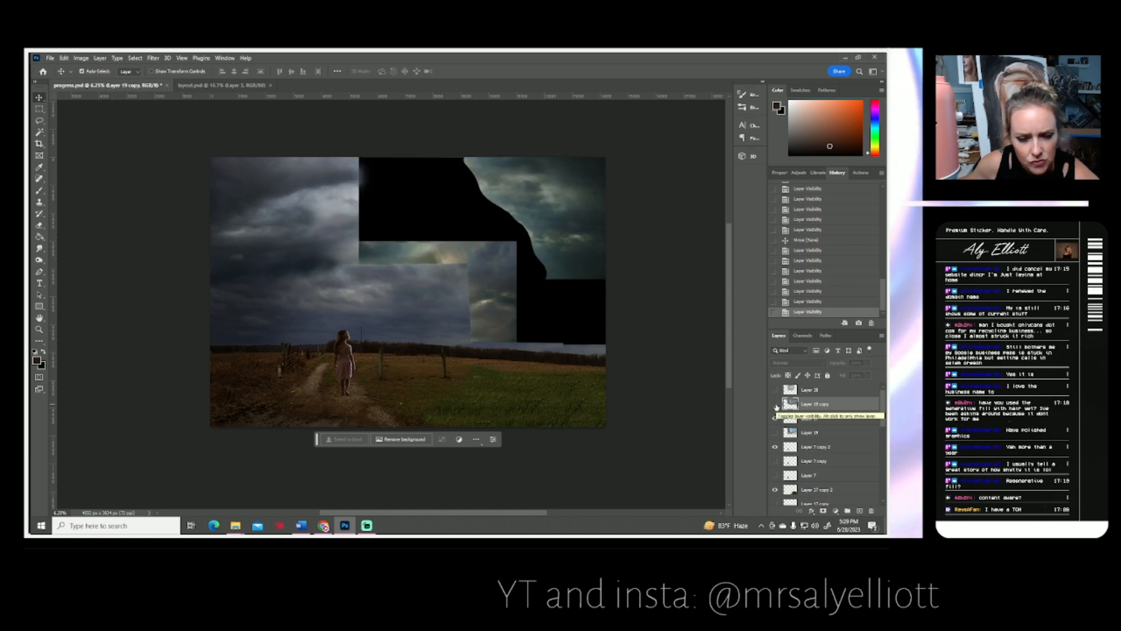
{"action": "left_click", "coordinate": [775, 406]}
{"action": "left_click", "coordinate": [776, 405]}
{"action": "left_click", "coordinate": [775, 405]}
Move Layer 15 copy up the layer stack to sit directly above Layer 19 copy.
{"action": "scroll", "coordinate": [834, 453], "scroll_direction": "down", "scroll_amount": 1}
{"action": "scroll", "coordinate": [835, 454], "scroll_direction": "down", "scroll_amount": 2}
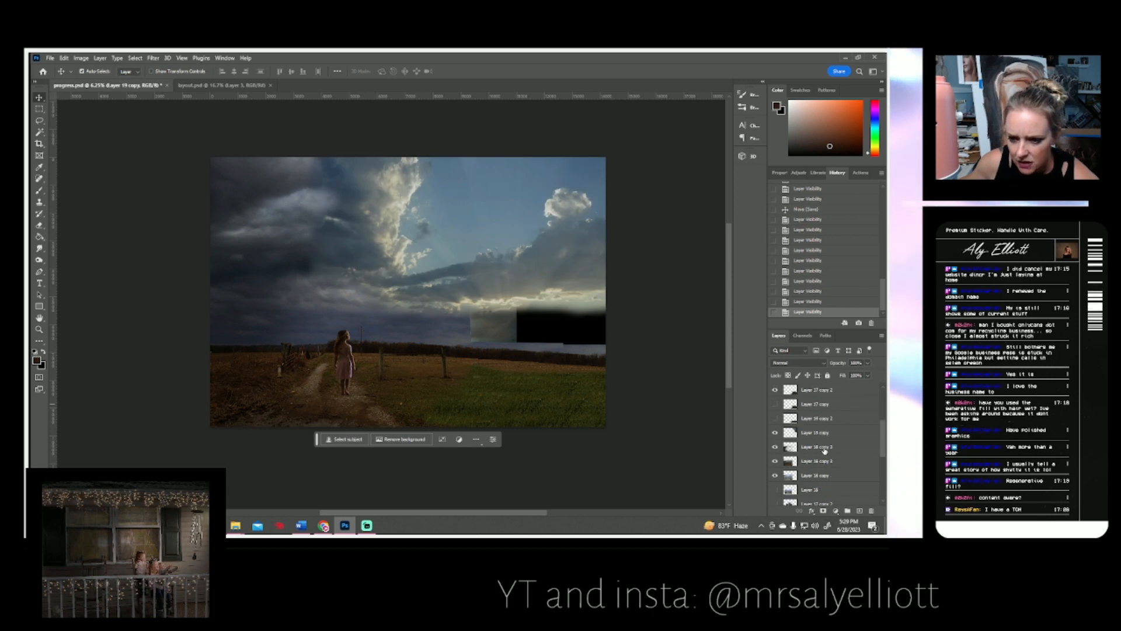
{"action": "left_click_drag", "start_coordinate": [824, 435], "coordinate": [820, 398]}
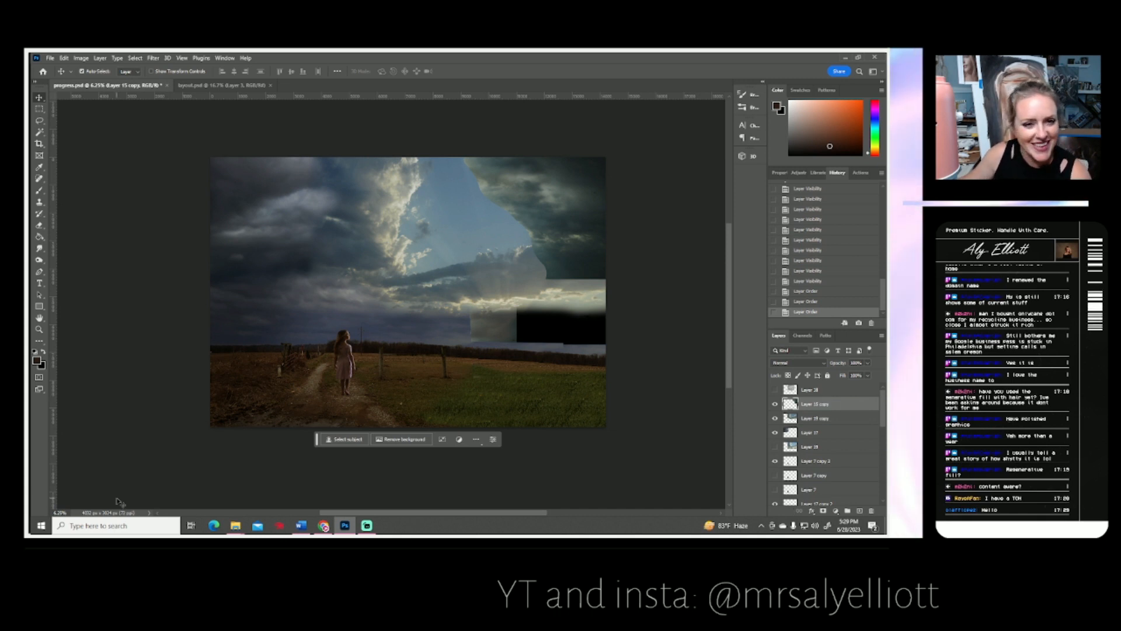
Set a soft round Eraser to 100% opacity and erase along the lower right edge of Layer 15 copy's clouds.
{"action": "left_click", "coordinate": [39, 225]}
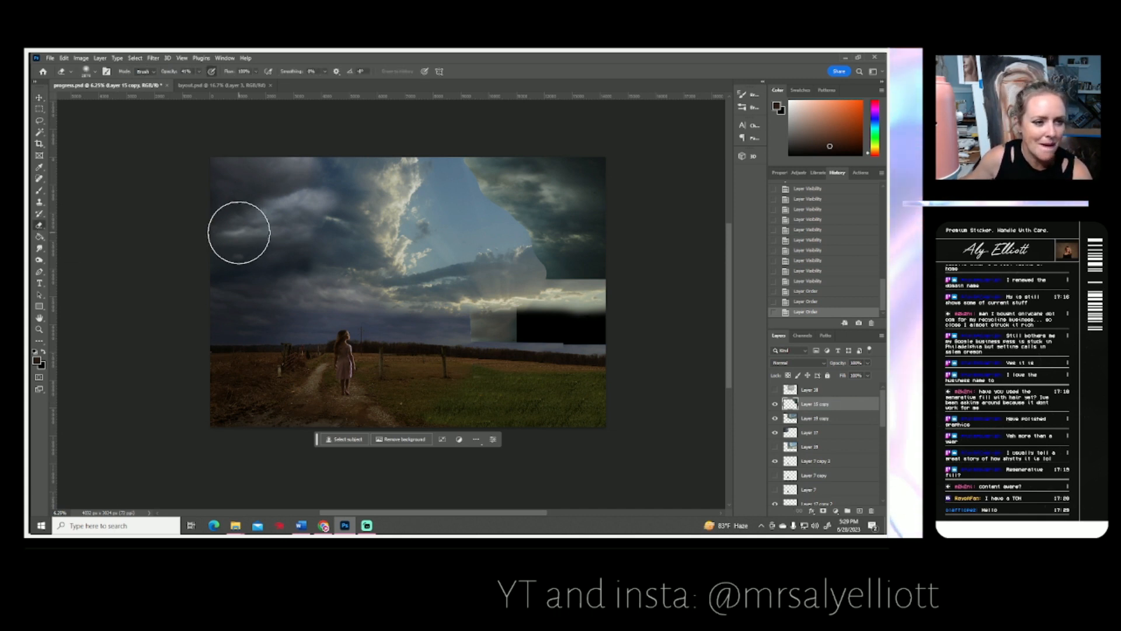
{"action": "left_click", "coordinate": [86, 71]}
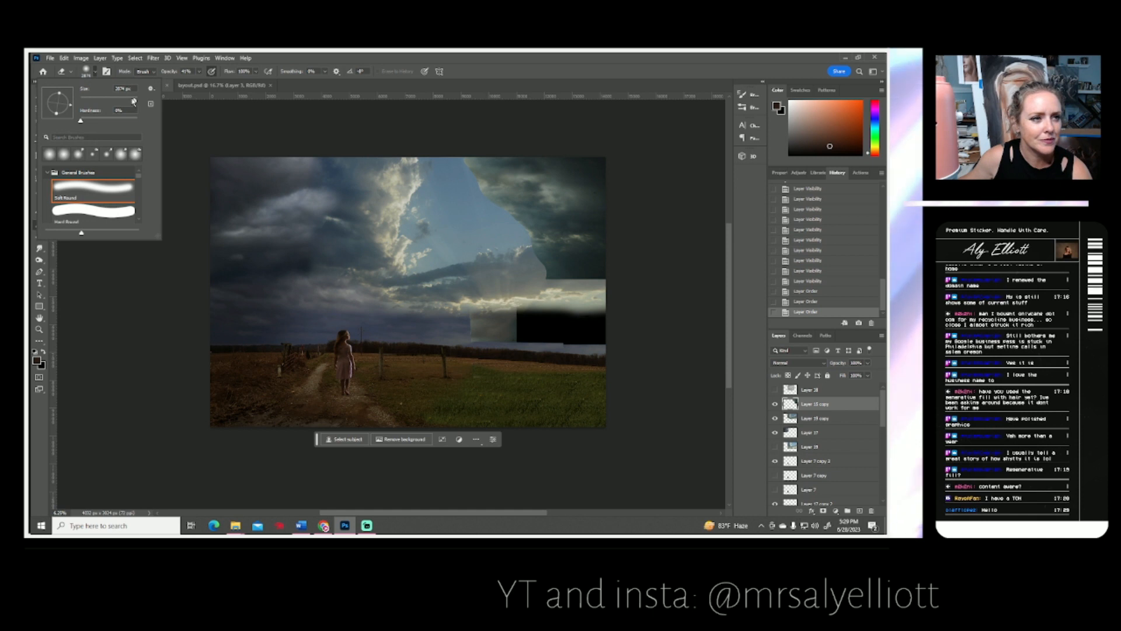
{"action": "left_click_drag", "start_coordinate": [133, 101], "coordinate": [135, 101]}
{"action": "left_click", "coordinate": [199, 71]}
{"action": "left_click_drag", "start_coordinate": [199, 82], "coordinate": [229, 88]}
{"action": "mouse_move", "coordinate": [619, 277]}
{"action": "left_mouse_down"}
{"action": "mouse_move", "coordinate": [516, 282]}
{"action": "mouse_move", "coordinate": [644, 279]}
{"action": "left_mouse_up"}
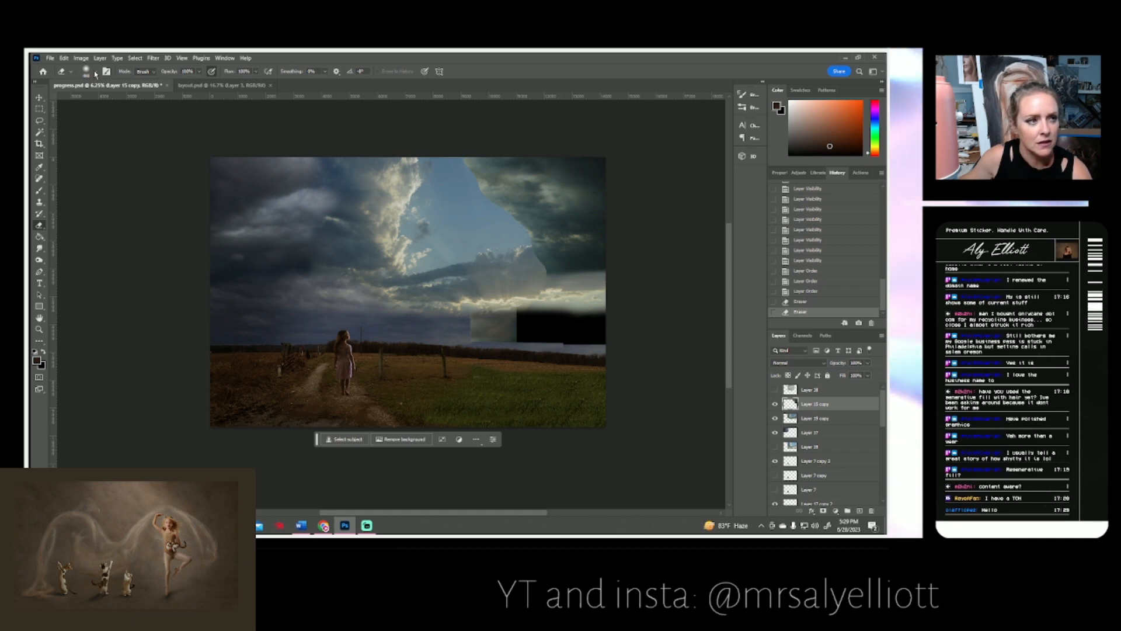
Enlarge the eraser, soften the left and lower edges of Layer 15 copy's dark clouds, and save the document.
{"action": "left_click", "coordinate": [95, 72]}
{"action": "left_click_drag", "start_coordinate": [133, 101], "coordinate": [136, 101]}
{"action": "left_click_drag", "start_coordinate": [447, 161], "coordinate": [552, 311]}
{"action": "left_click_drag", "start_coordinate": [533, 280], "coordinate": [478, 191]}
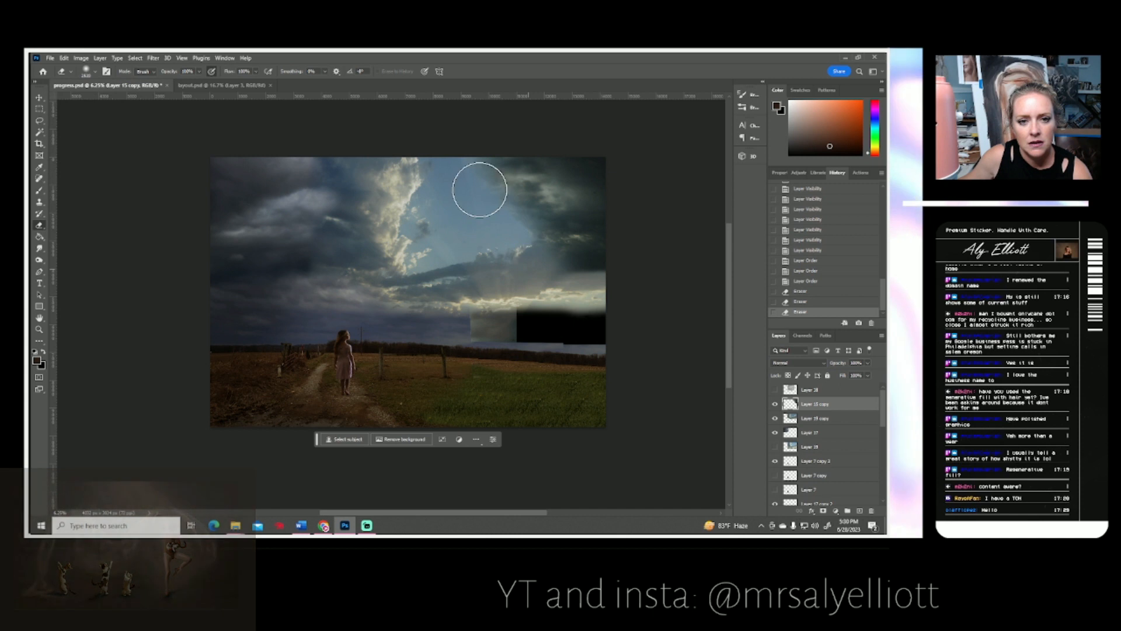
{"action": "left_click_drag", "start_coordinate": [601, 286], "coordinate": [584, 260]}
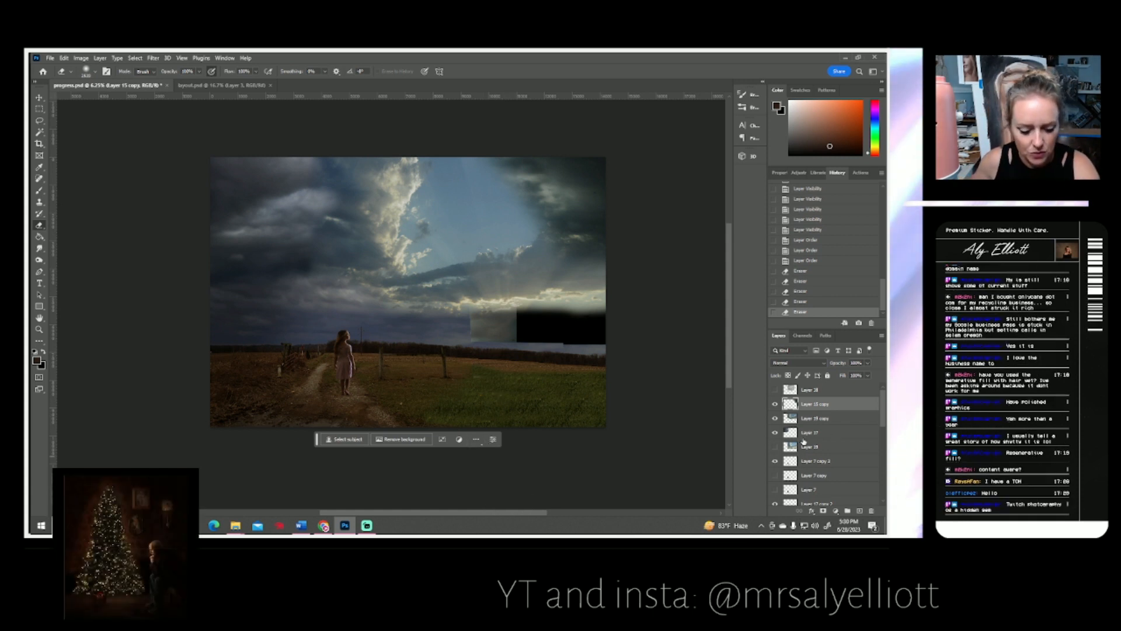
{"action": "key", "text": "ctrl+s"}
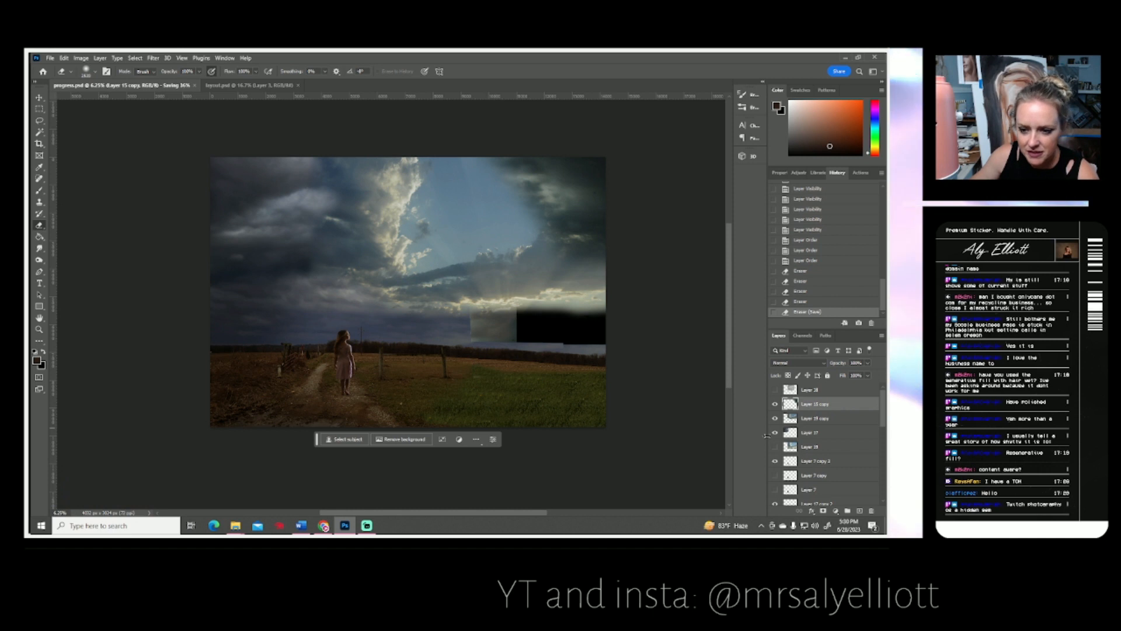
Show the Layer 18 clouds, scale them down to about 74%, and move them right over the blue sky.
{"action": "left_click", "coordinate": [811, 391]}
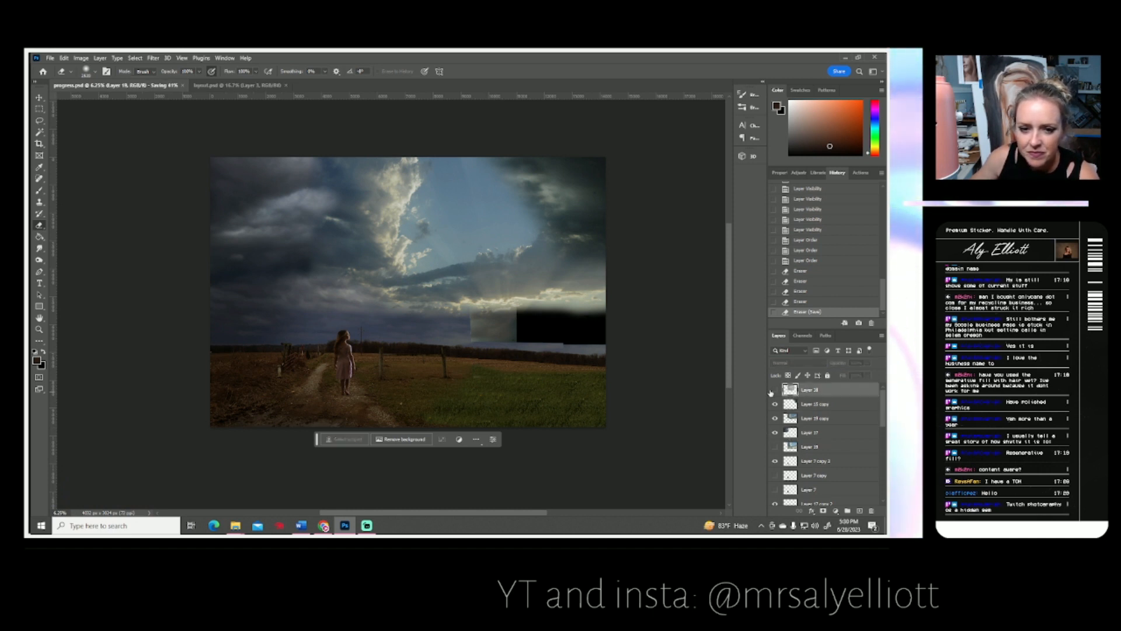
{"action": "left_click", "coordinate": [775, 390]}
{"action": "key", "text": "ctrl+t"}
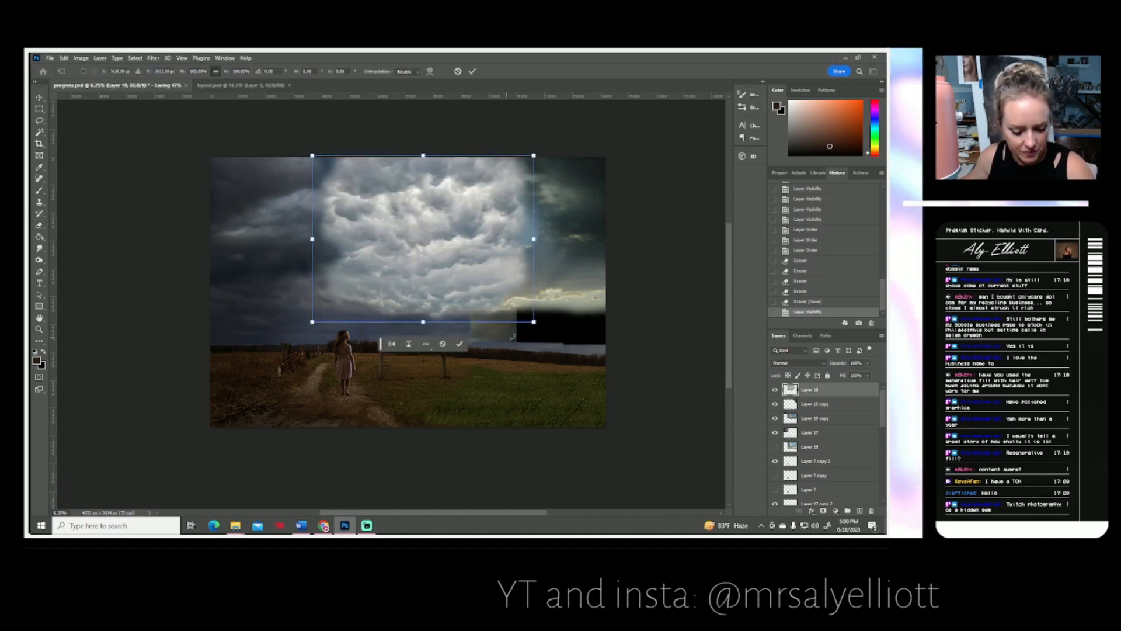
{"action": "left_click_drag", "start_coordinate": [535, 322], "coordinate": [510, 304]}
{"action": "left_click_drag", "start_coordinate": [458, 279], "coordinate": [547, 279]}
{"action": "key", "text": "Return"}
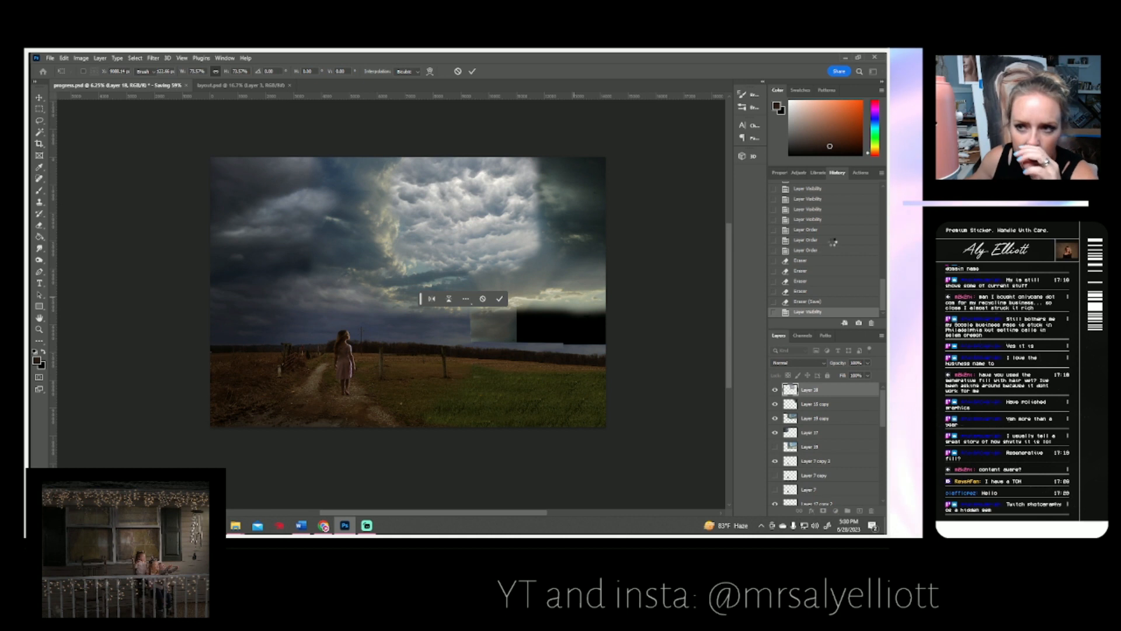
Apply a Color Balance adjustment to Layer 18's midtones with cyan-red at +14 and yellow-blue at about -20.
{"action": "left_click", "coordinate": [861, 173]}
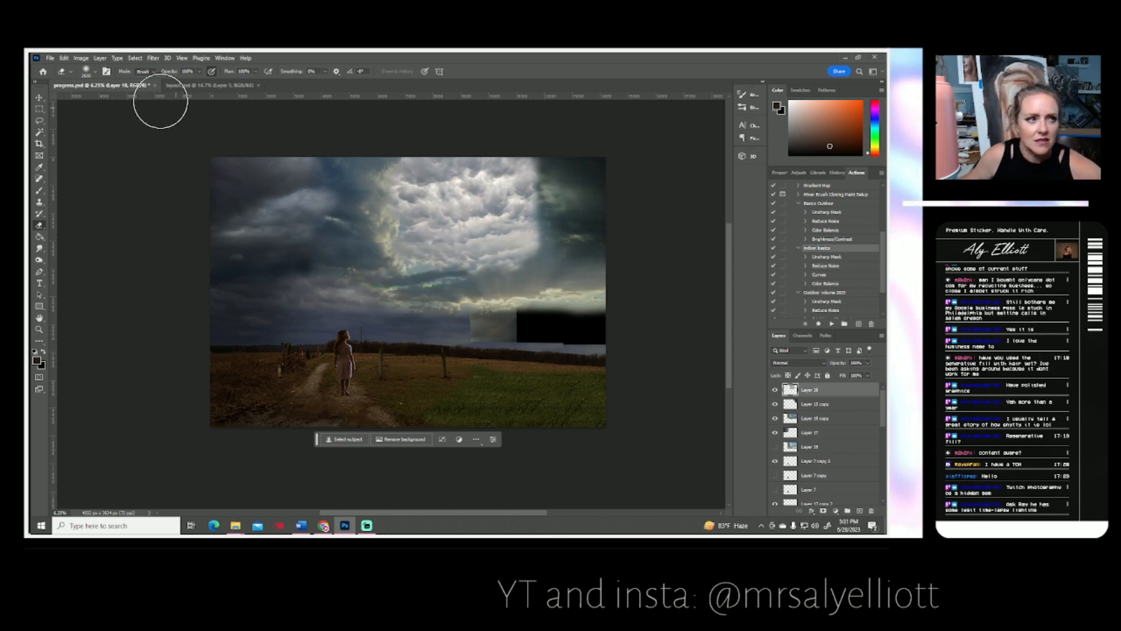
{"action": "left_click", "coordinate": [80, 58]}
{"action": "mouse_move", "coordinate": [88, 81]}
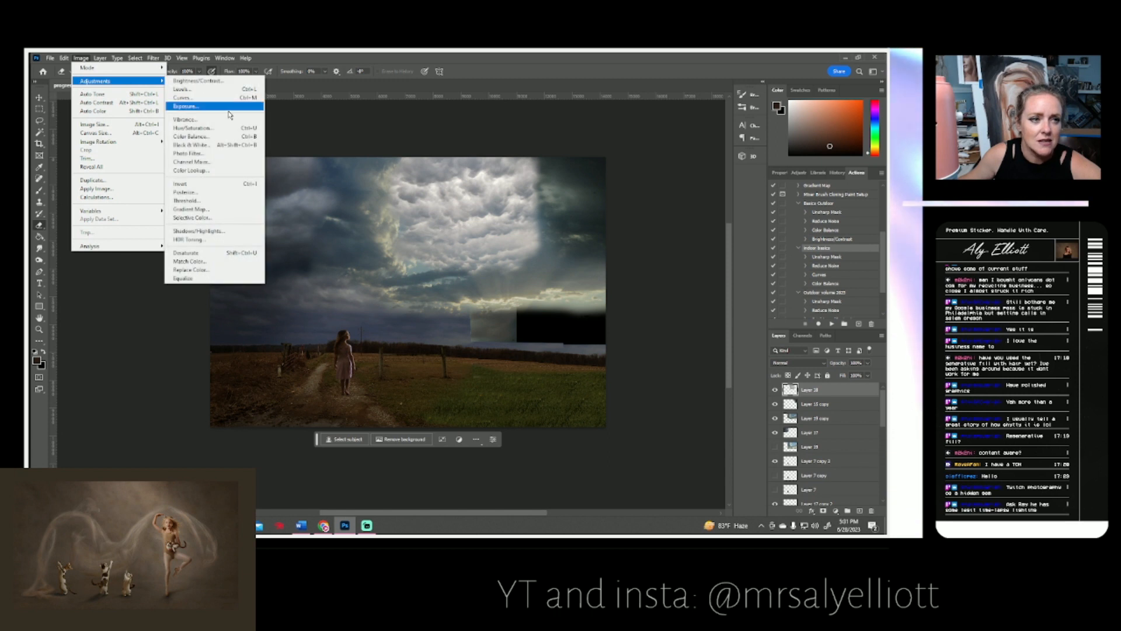
{"action": "left_click", "coordinate": [216, 142]}
{"action": "left_click_drag", "start_coordinate": [734, 205], "coordinate": [725, 229]}
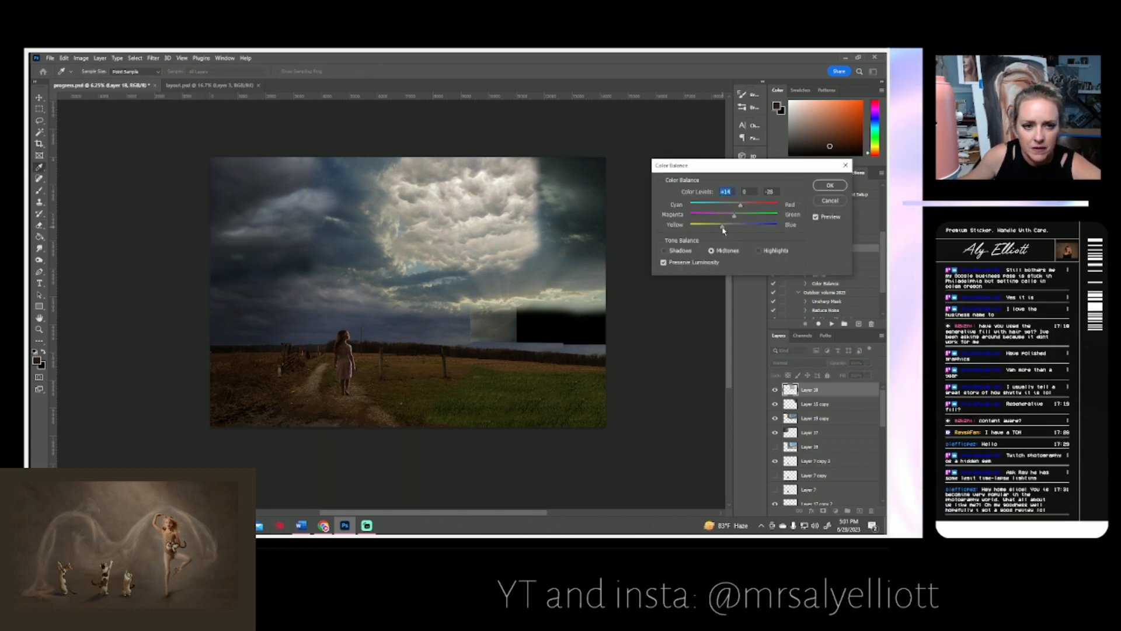
{"action": "left_click", "coordinate": [830, 185]}
Apply a Brightness/Contrast adjustment to Layer 18 with brightness at -41 and contrast at 38.
{"action": "left_click", "coordinate": [81, 58]}
{"action": "mouse_move", "coordinate": [84, 82]}
{"action": "left_click", "coordinate": [196, 80]}
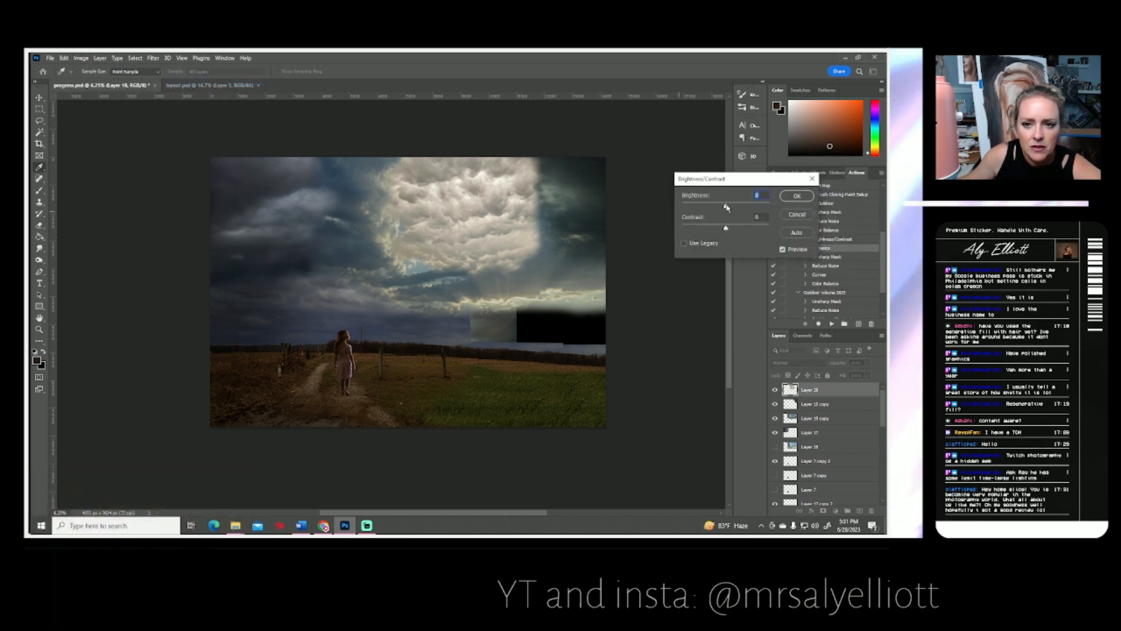
{"action": "left_click_drag", "start_coordinate": [725, 209], "coordinate": [714, 206]}
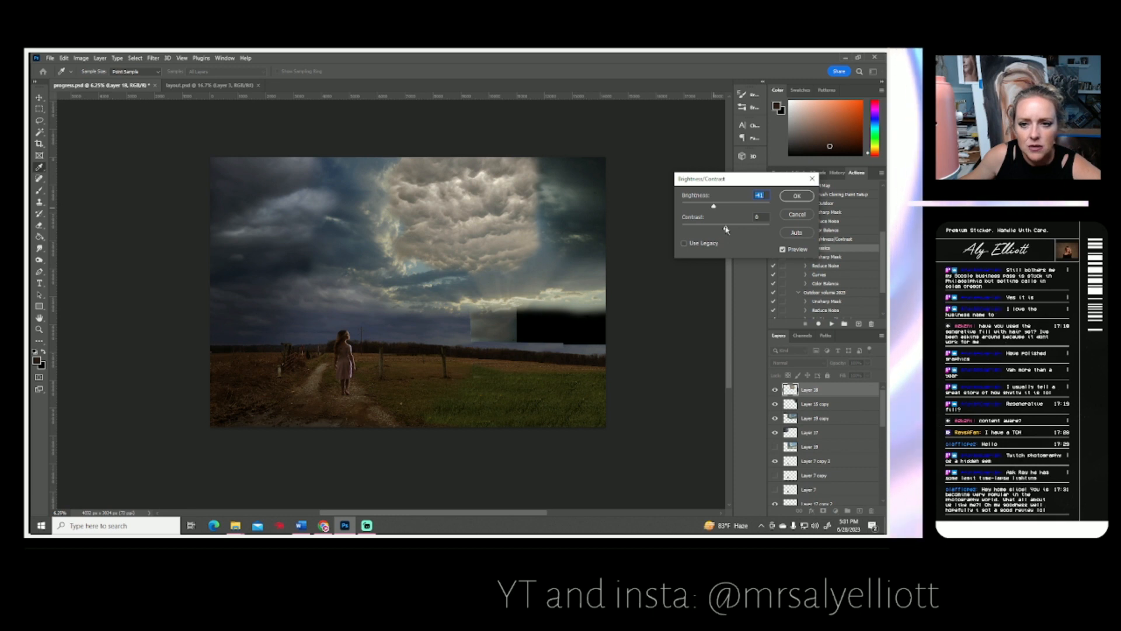
{"action": "left_click_drag", "start_coordinate": [739, 231], "coordinate": [743, 236]}
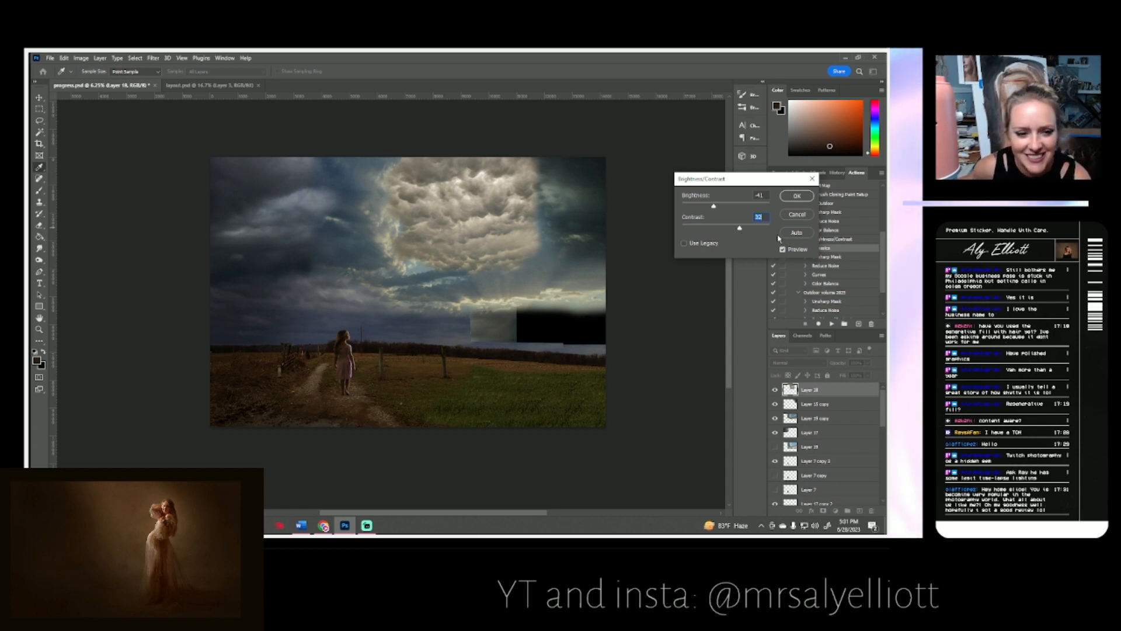
{"action": "type", "text": "38"}
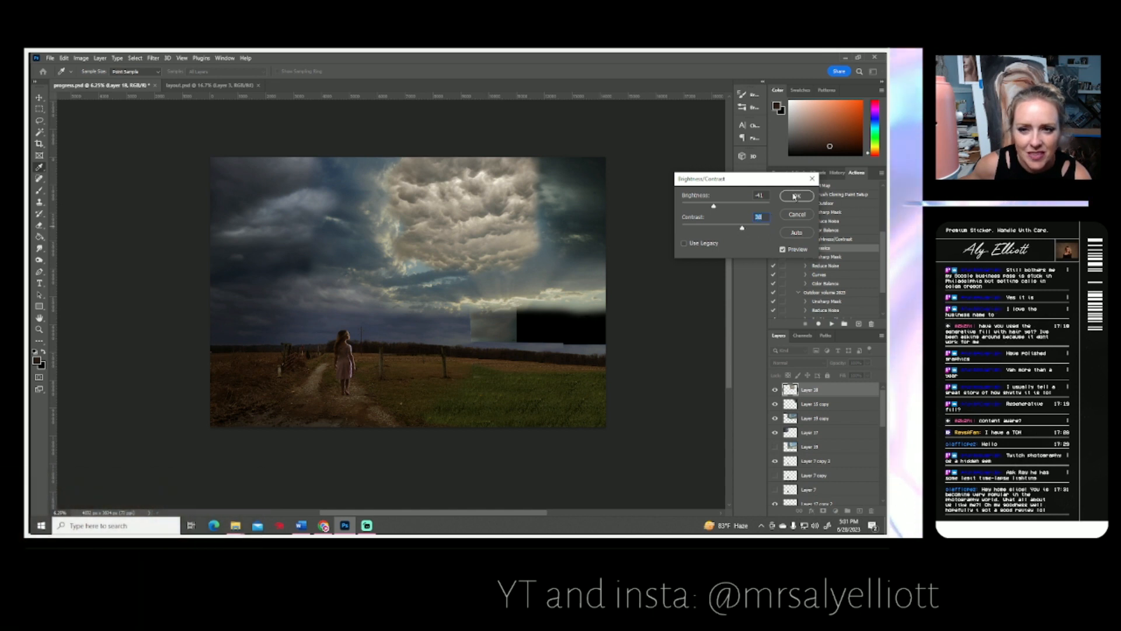
{"action": "left_click", "coordinate": [796, 196]}
Scale the Layer 18 clouds down to about 82% and place them over the upper right part of the blue sky.
{"action": "key", "text": "ctrl+t"}
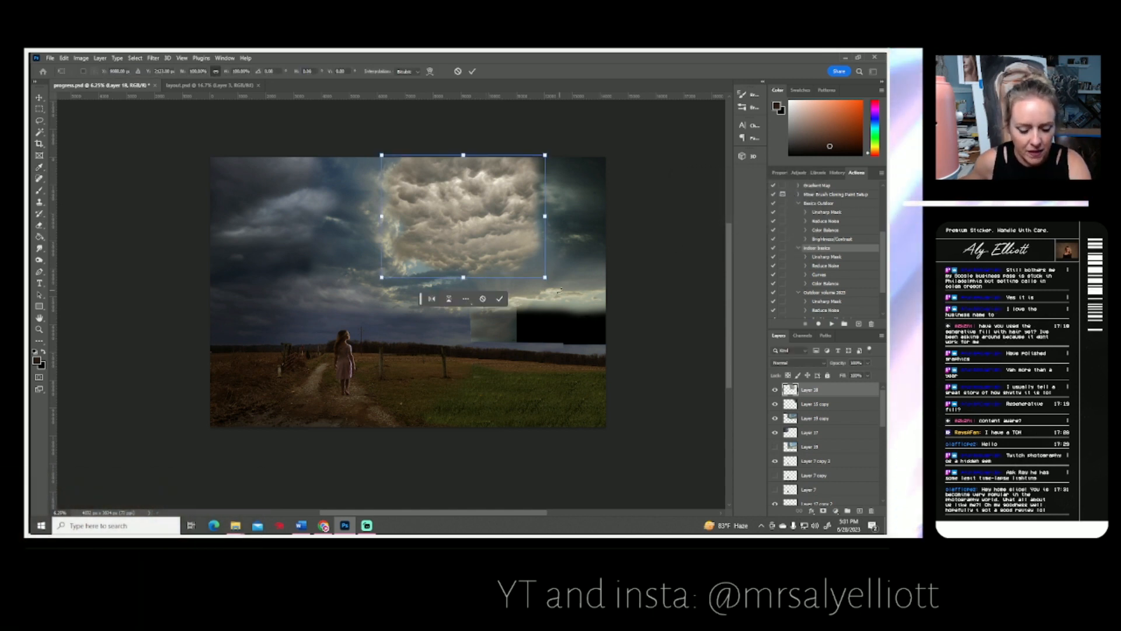
{"action": "left_click_drag", "start_coordinate": [544, 278], "coordinate": [514, 240]}
{"action": "left_click", "coordinate": [543, 261]}
{"action": "key", "text": "Return"}
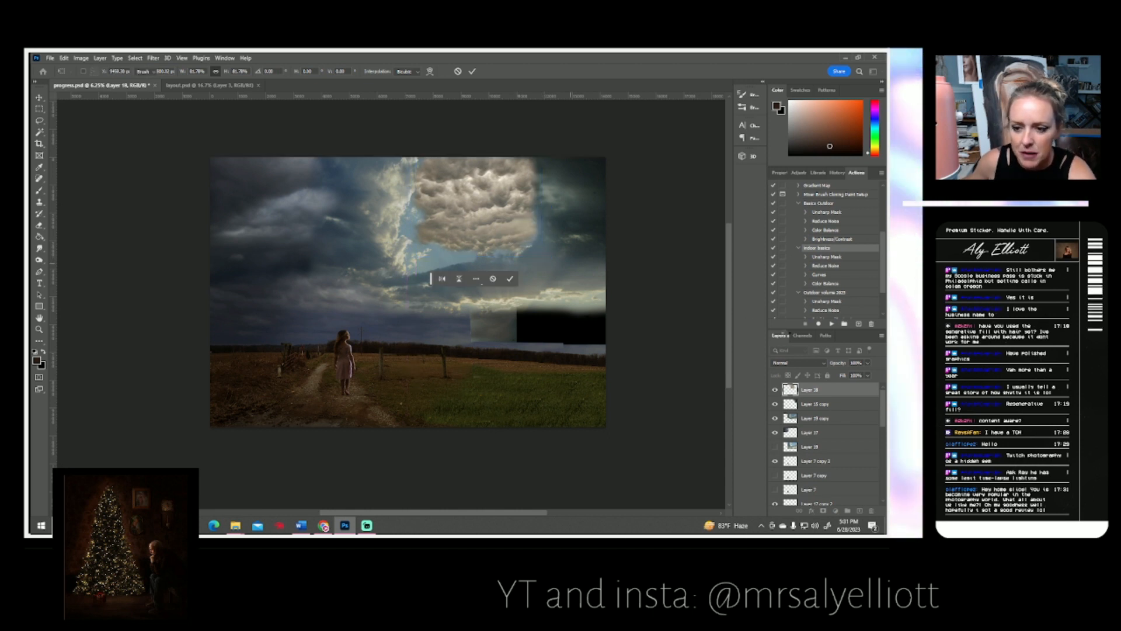
Duplicate Layer 18 under the default name Layer 18 copy.
{"action": "right_click", "coordinate": [815, 394]}
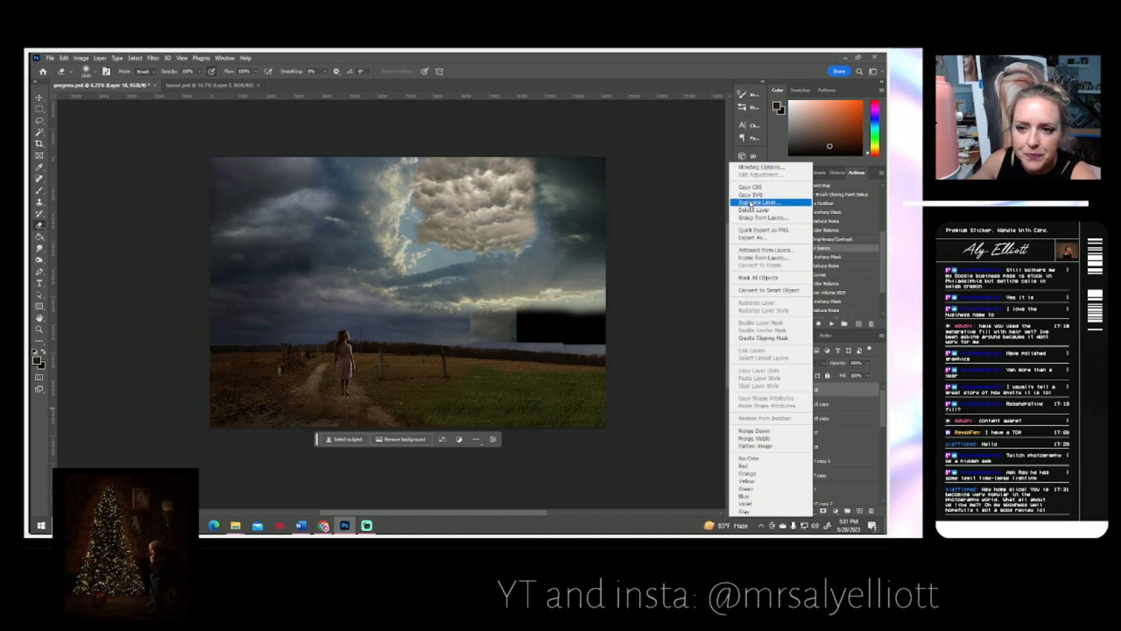
{"action": "left_click", "coordinate": [752, 202]}
{"action": "left_click", "coordinate": [533, 184]}
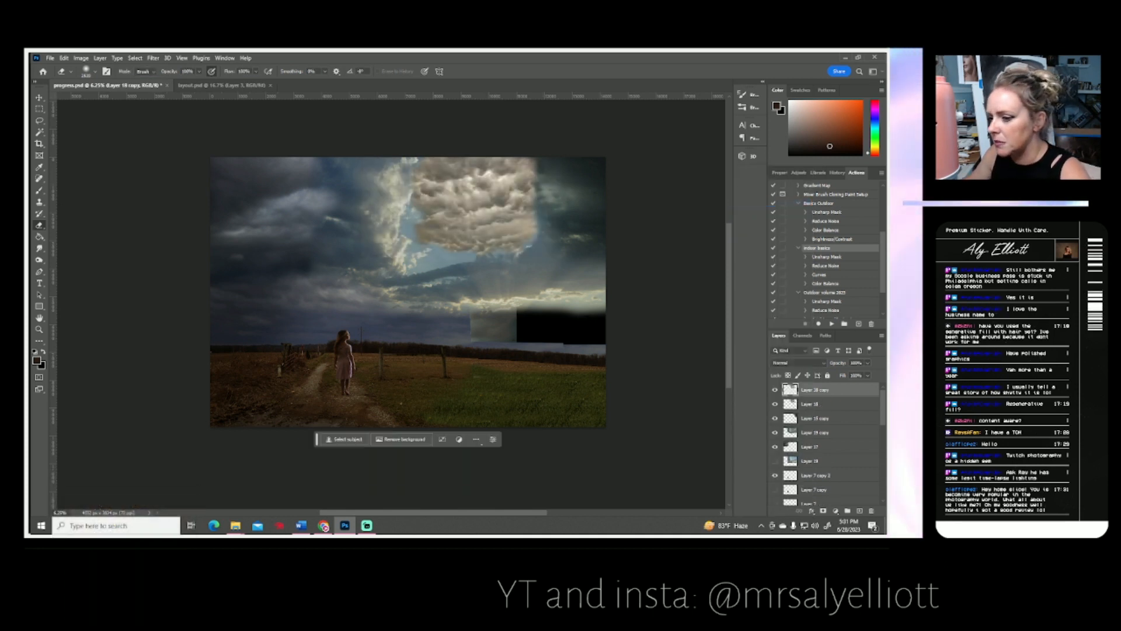
Bring the browser's lightning image search into view for reference and move its window off the canvas again.
{"action": "key", "text": "alt+Tab"}
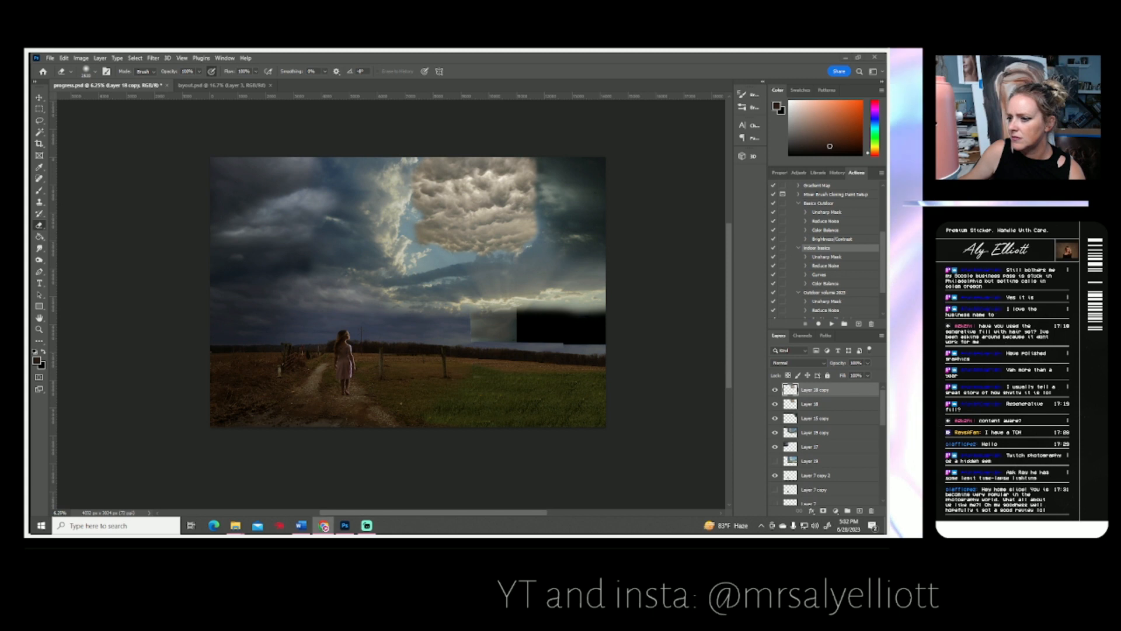
{"action": "left_click_drag", "start_coordinate": [885, 201], "coordinate": [684, 243]}
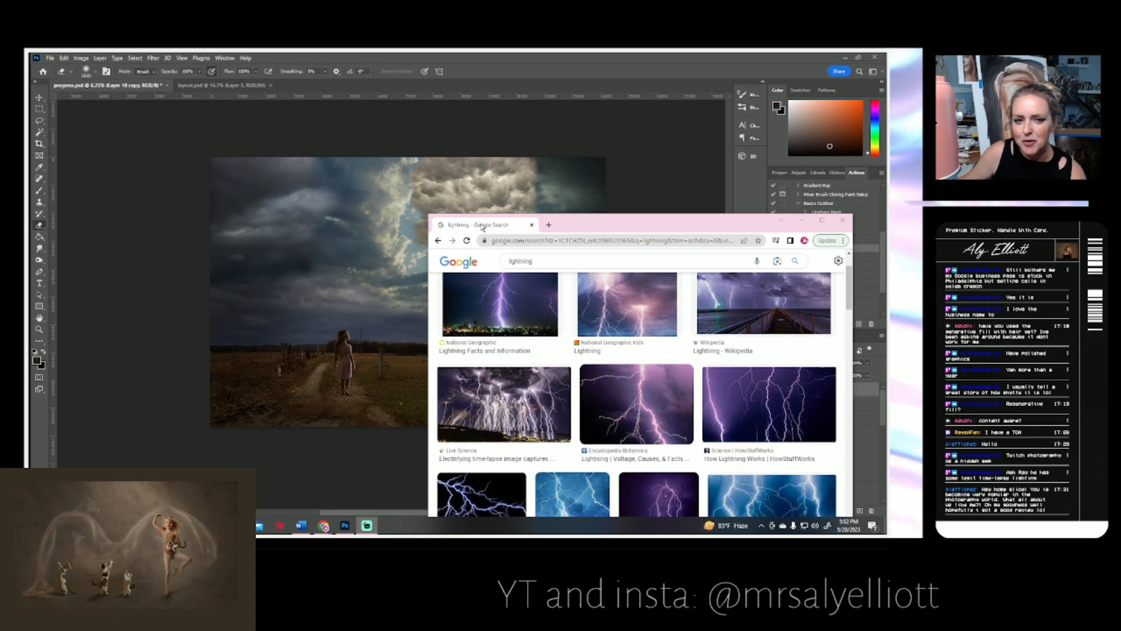
{"action": "left_click_drag", "start_coordinate": [482, 227], "coordinate": [886, 228]}
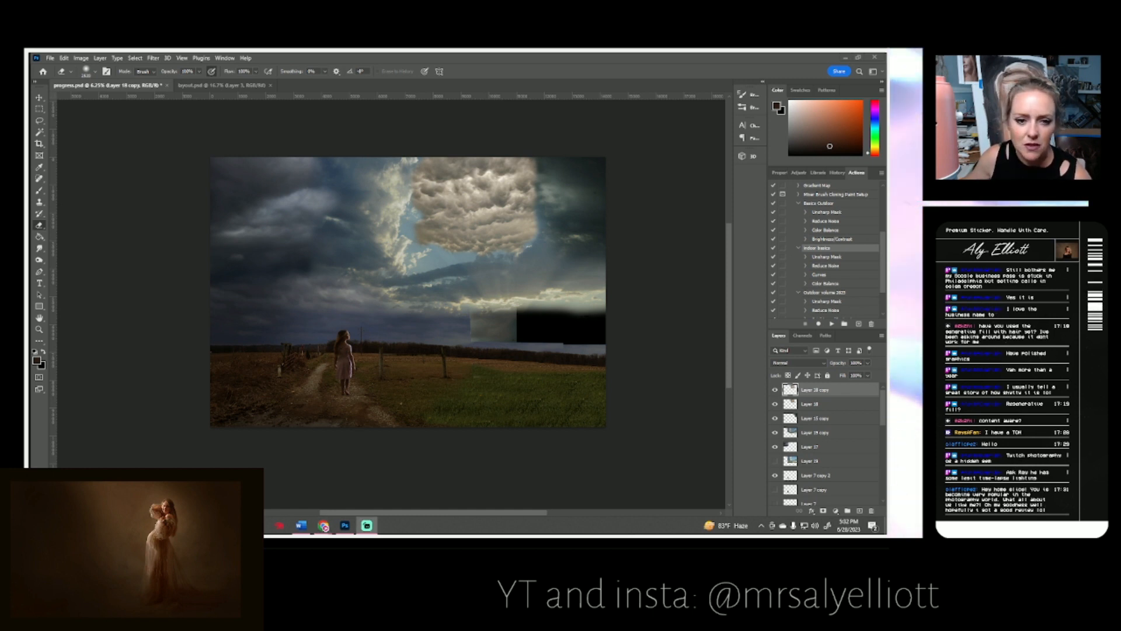
Examine the grassy field up close and switch Layer 16 copy 2 off and on to see which area it affects.
{"action": "scroll", "coordinate": [800, 455], "scroll_direction": "down", "scroll_amount": 5}
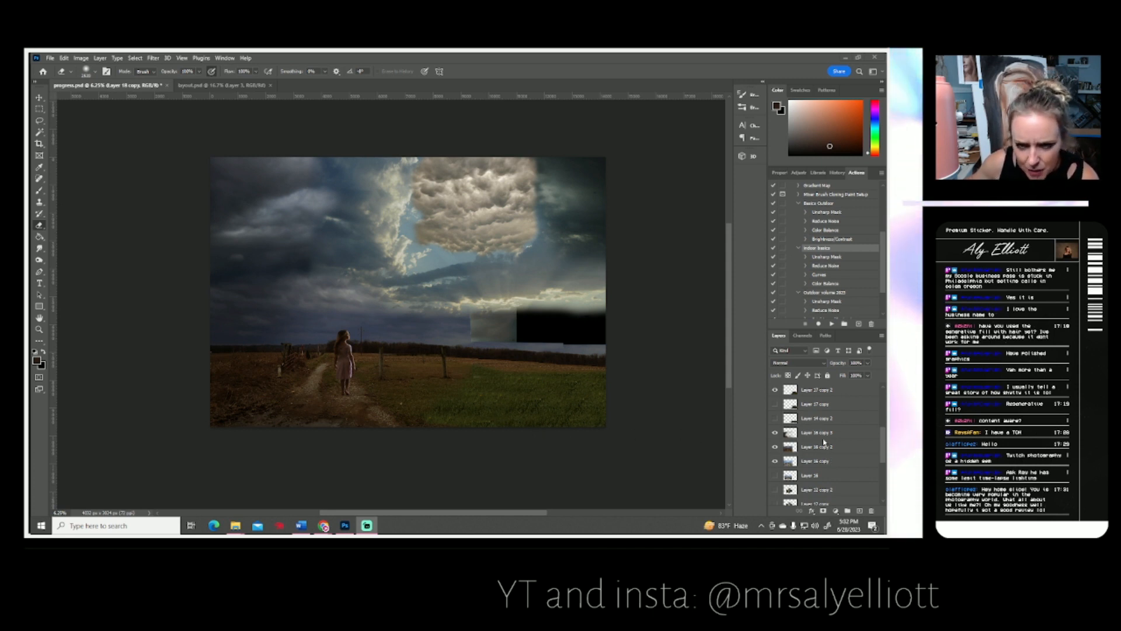
{"action": "left_click", "coordinate": [39, 331]}
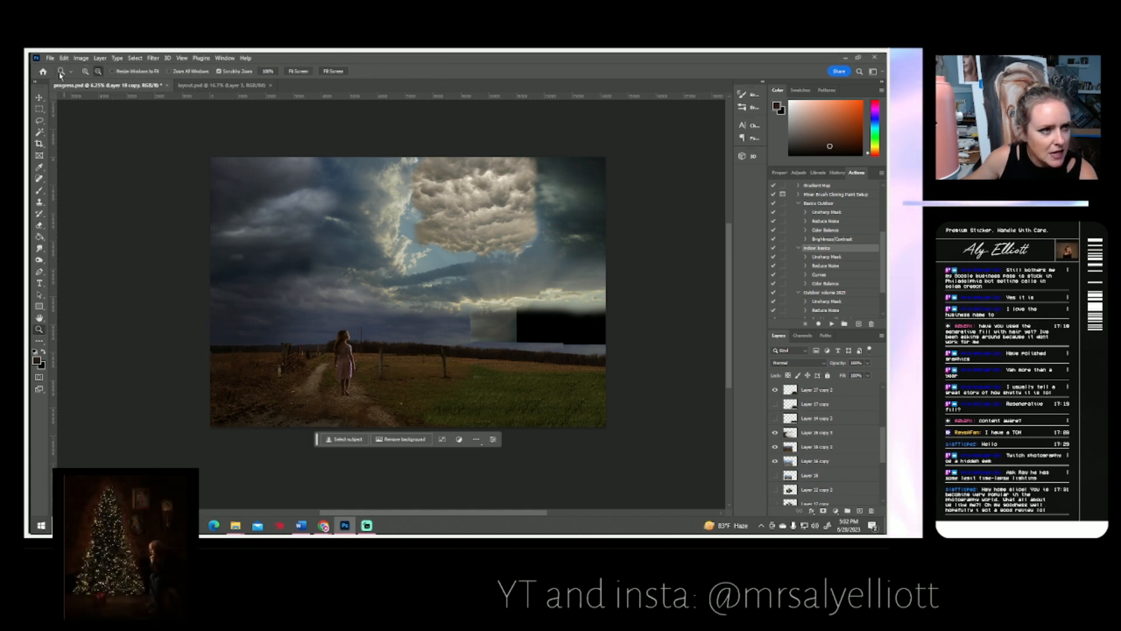
{"action": "left_click", "coordinate": [84, 71]}
{"action": "left_click", "coordinate": [491, 384]}
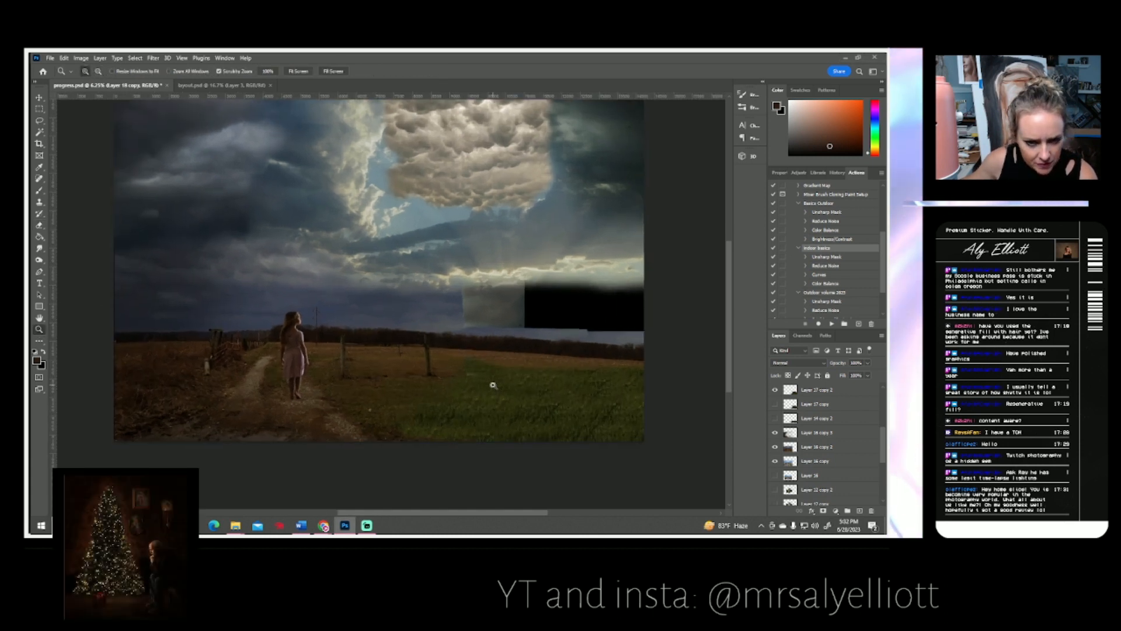
{"action": "left_click", "coordinate": [493, 385]}
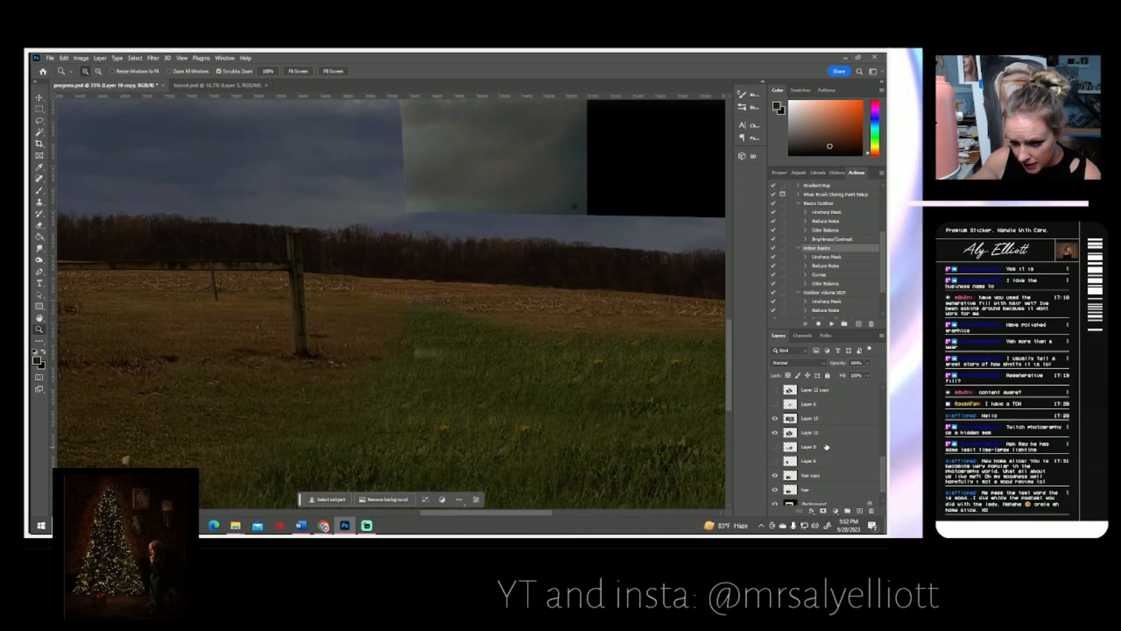
{"action": "scroll", "coordinate": [806, 432], "scroll_direction": "down", "scroll_amount": 5}
{"action": "scroll", "coordinate": [804, 430], "scroll_direction": "up", "scroll_amount": 3}
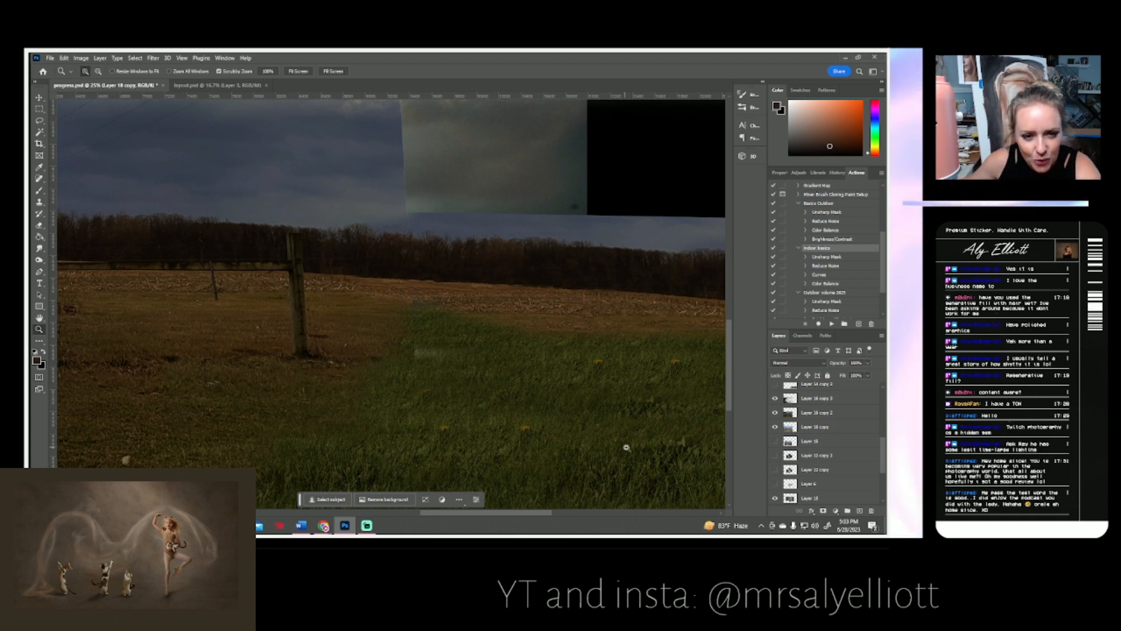
{"action": "left_click", "coordinate": [785, 413]}
{"action": "left_click", "coordinate": [775, 413]}
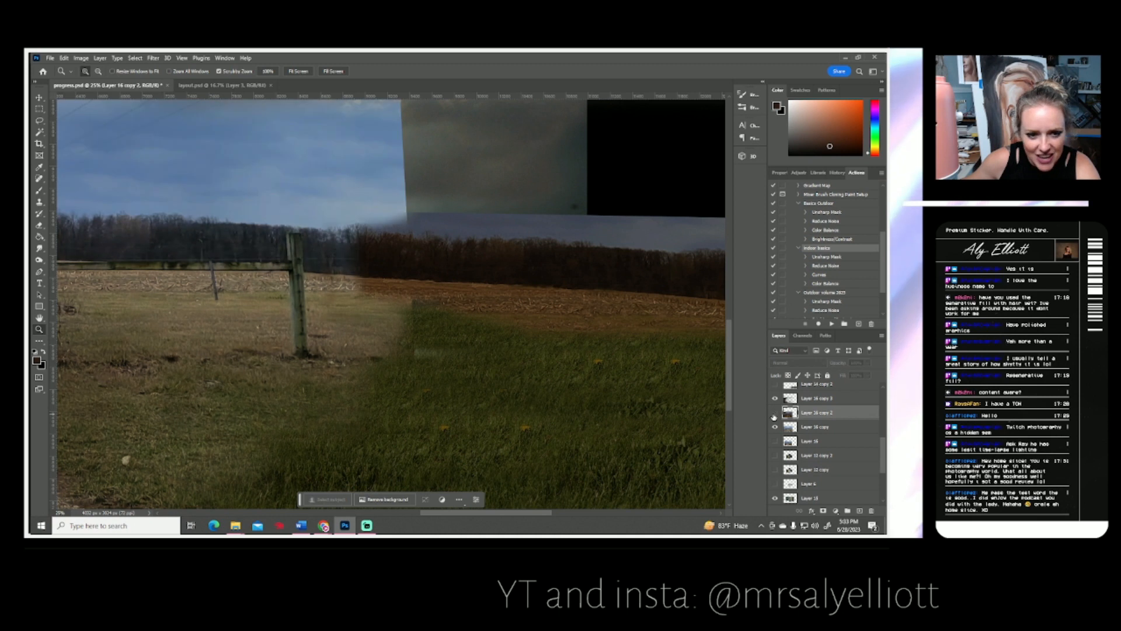
{"action": "left_click", "coordinate": [775, 412]}
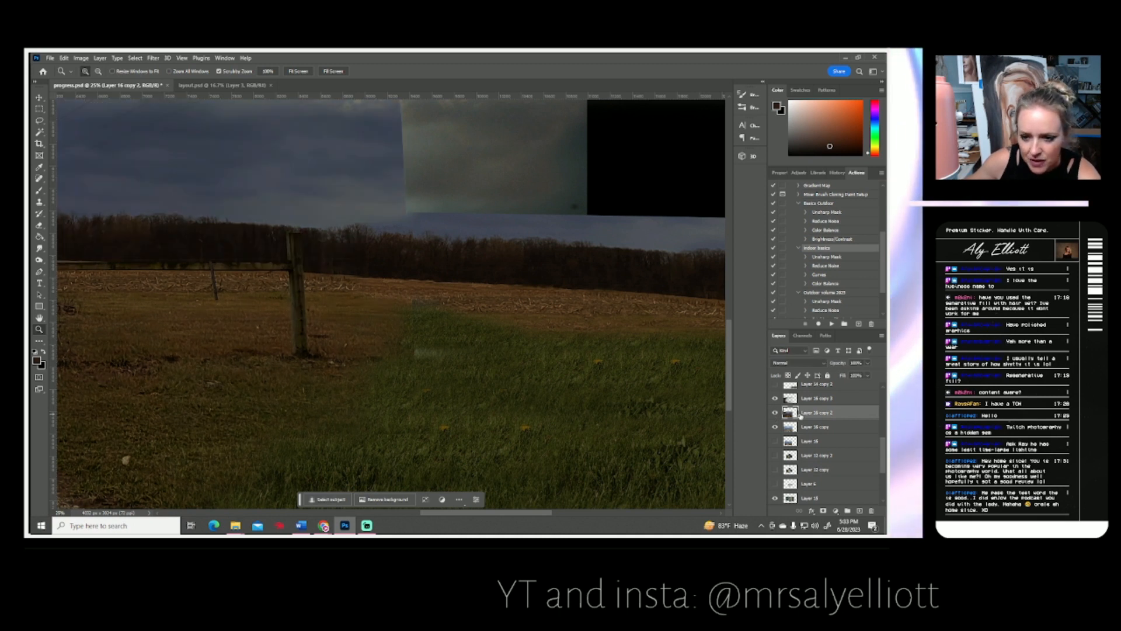
Duplicate Layer 16 copy 2 as Layer 16 copy 4 and save the document.
{"action": "right_click", "coordinate": [800, 415]}
{"action": "left_click", "coordinate": [821, 102]}
{"action": "key", "text": "Return"}
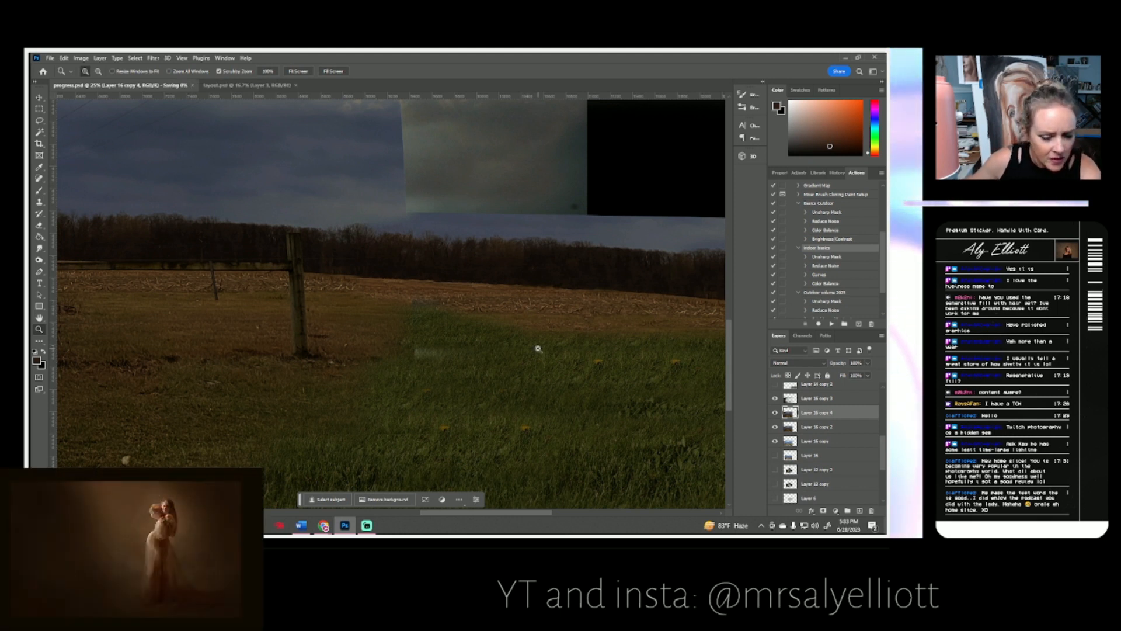
Look through the layer stack for the grass layers, switching Layer 17 copy on and off to compare.
{"action": "scroll", "coordinate": [642, 377], "scroll_direction": "down", "scroll_amount": 2}
{"action": "scroll", "coordinate": [642, 377], "scroll_direction": "down", "scroll_amount": 1}
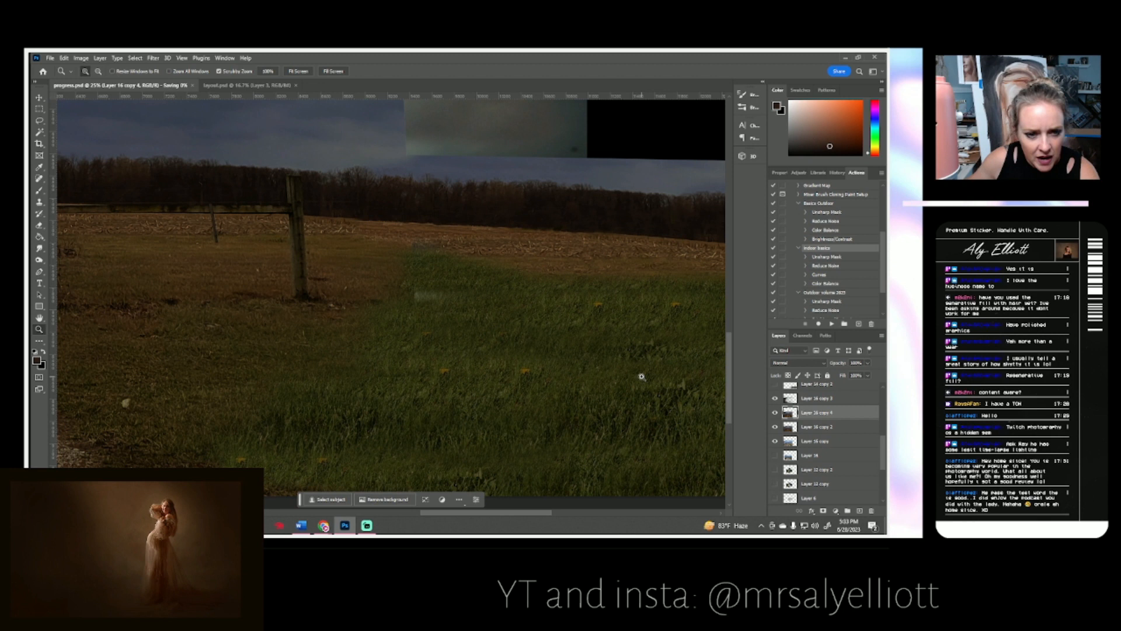
{"action": "scroll", "coordinate": [805, 435], "scroll_direction": "down", "scroll_amount": 3}
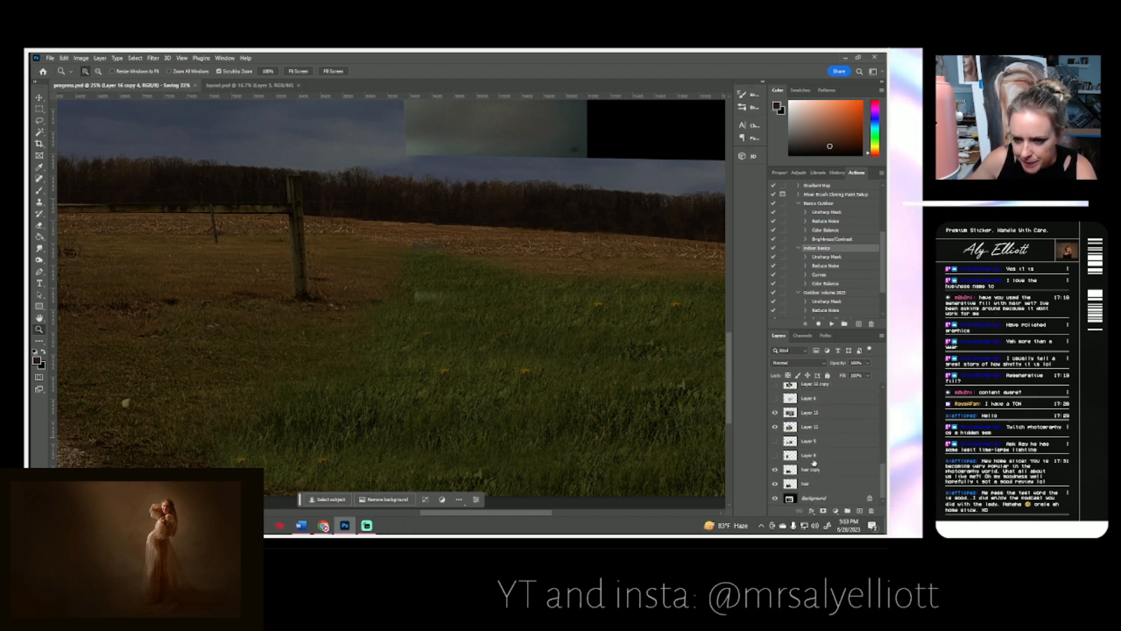
{"action": "scroll", "coordinate": [795, 477], "scroll_direction": "up", "scroll_amount": 2}
{"action": "scroll", "coordinate": [796, 478], "scroll_direction": "up", "scroll_amount": 3}
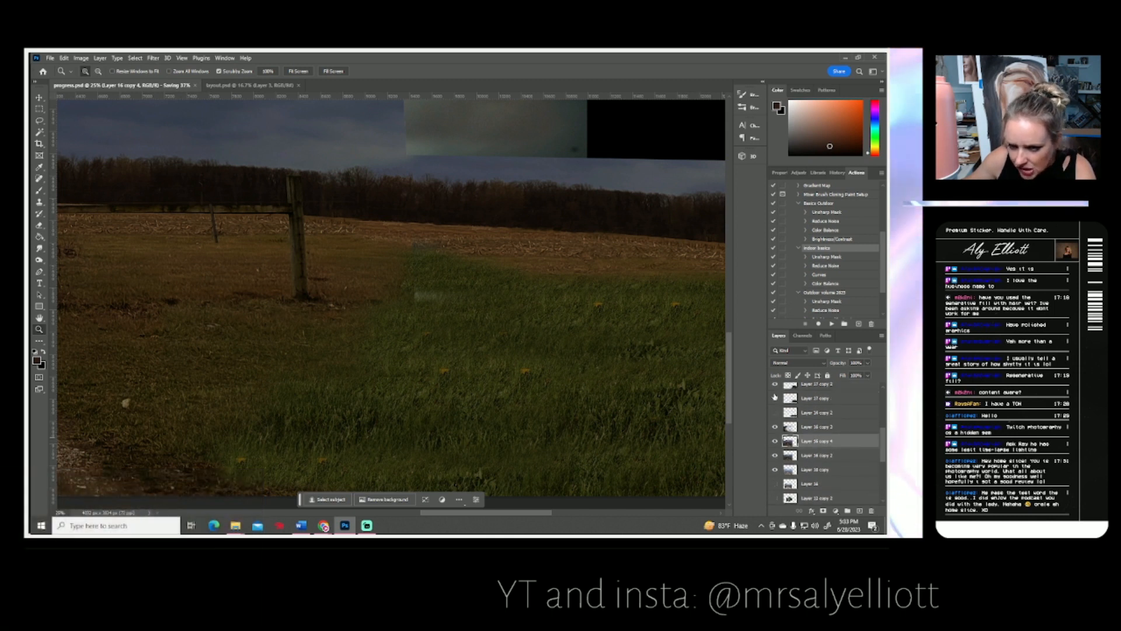
{"action": "left_click", "coordinate": [775, 397]}
{"action": "left_click", "coordinate": [775, 397]}
{"action": "scroll", "coordinate": [809, 402], "scroll_direction": "up", "scroll_amount": 1}
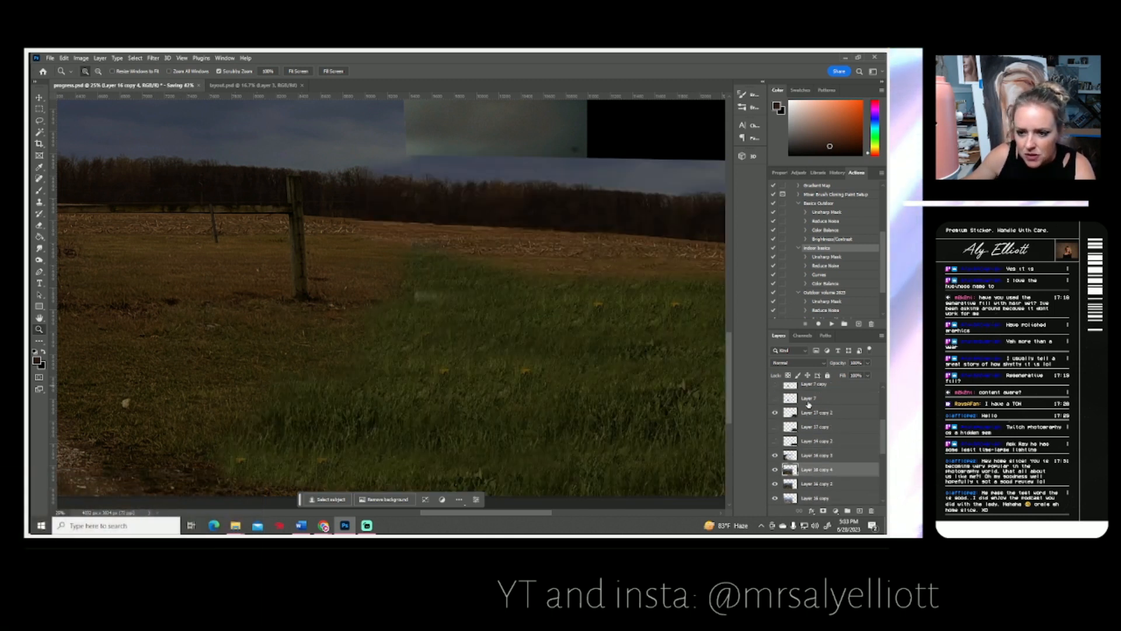
On Layer 17 copy 2, clone sampled grass over the pale patch near the grass's left edge with a soft round Clone Stamp at 0% hardness.
{"action": "left_click", "coordinate": [810, 413]}
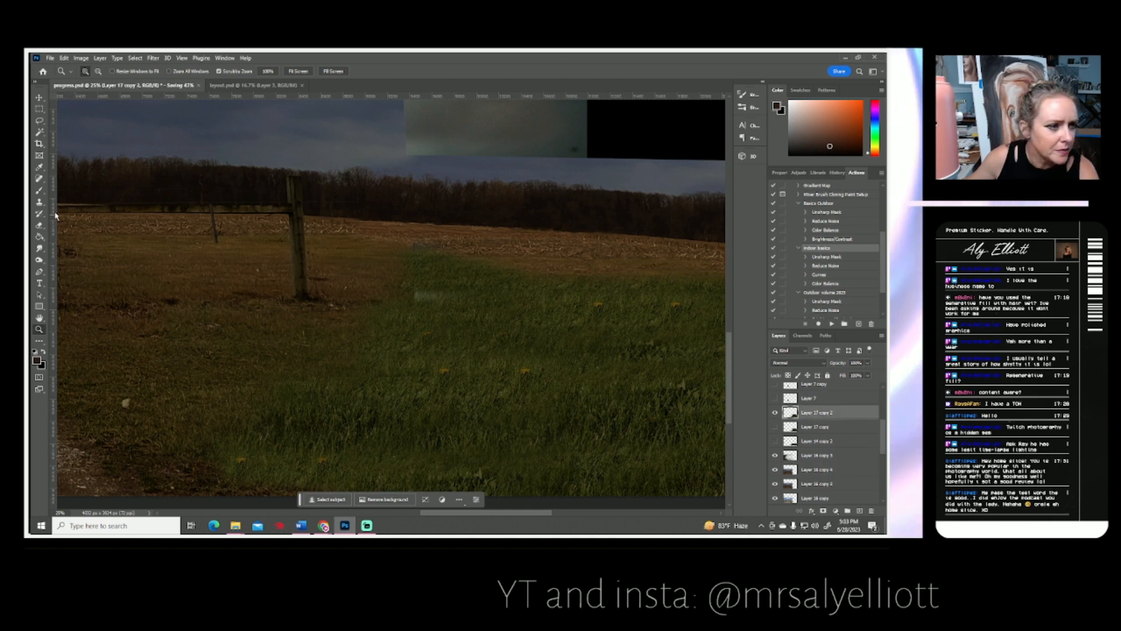
{"action": "key", "text": "s"}
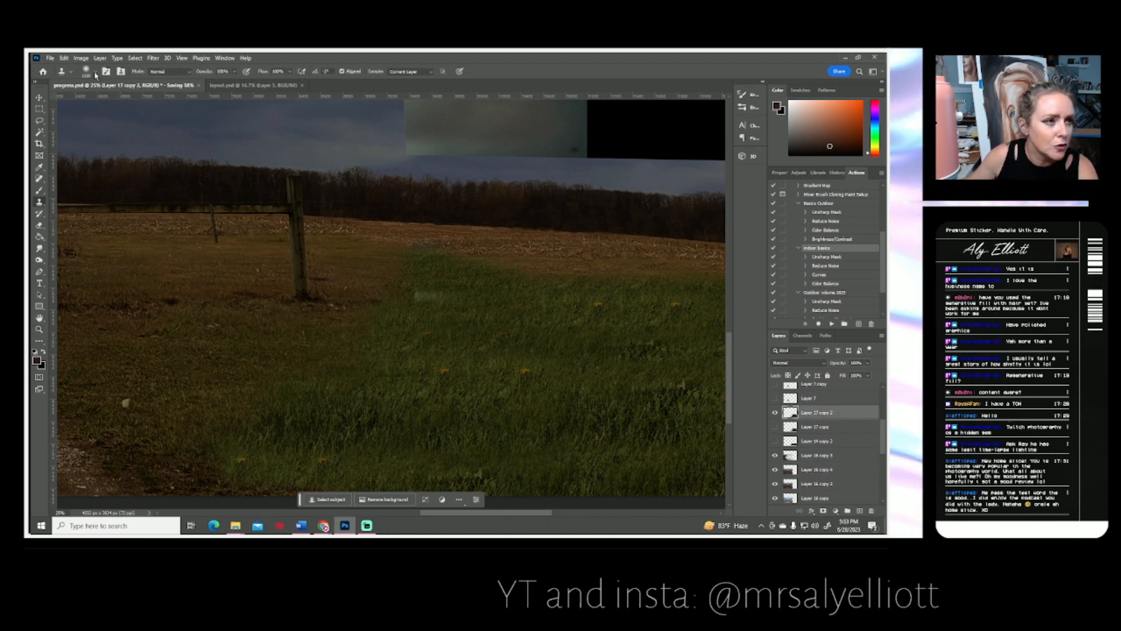
{"action": "left_click", "coordinate": [94, 71]}
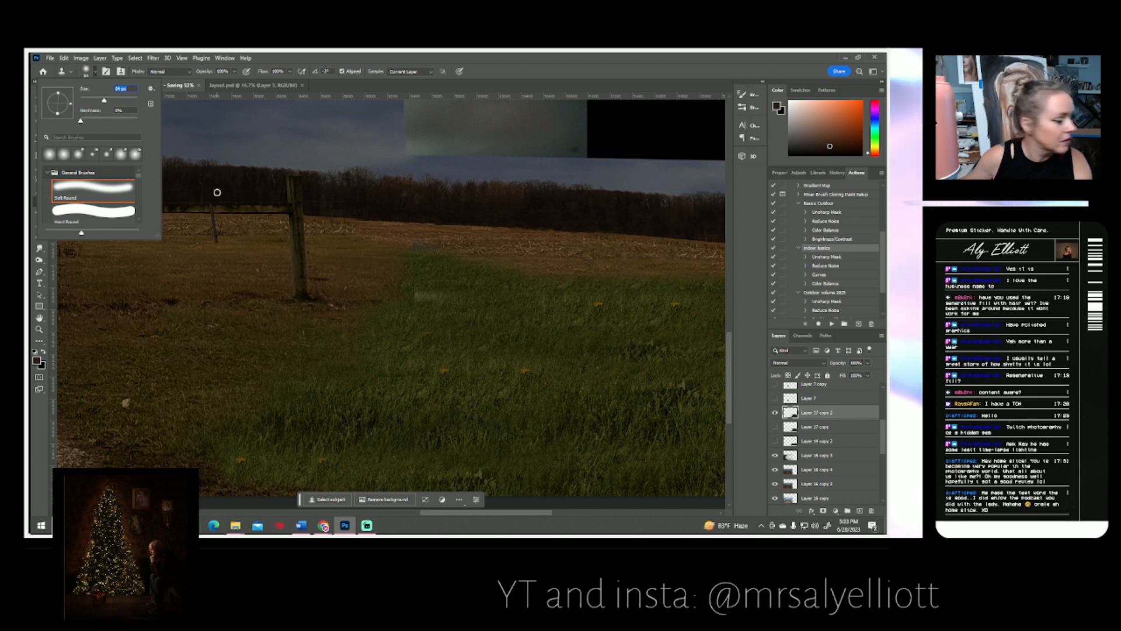
{"action": "left_click", "coordinate": [536, 316], "text": "alt"}
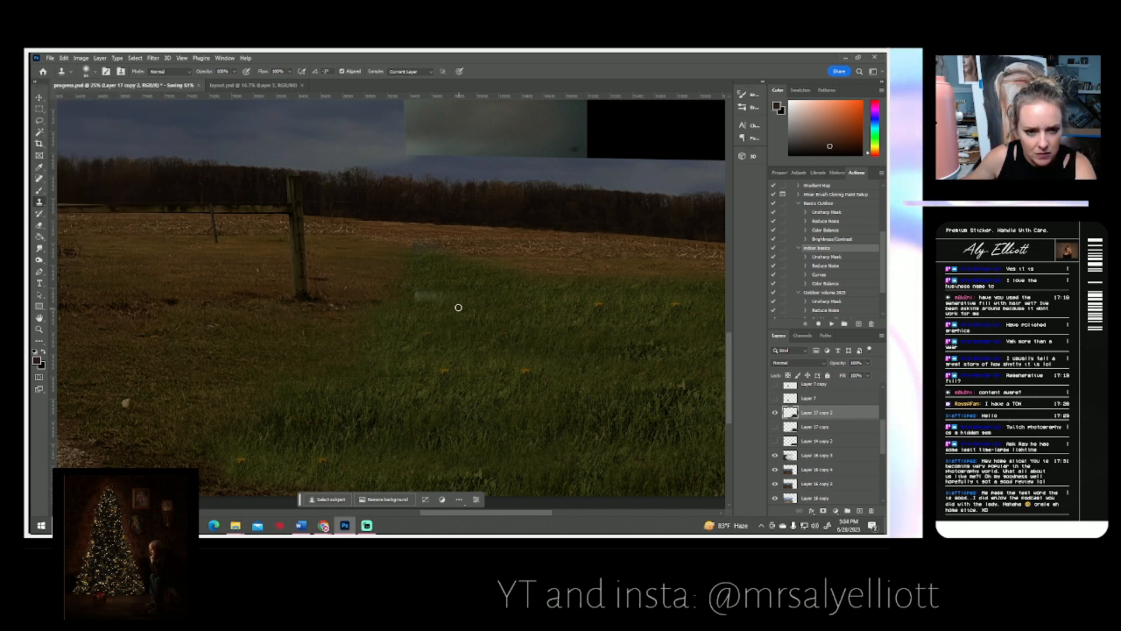
{"action": "mouse_move", "coordinate": [426, 294]}
{"action": "left_mouse_down"}
{"action": "mouse_move", "coordinate": [364, 307]}
{"action": "mouse_move", "coordinate": [454, 307]}
{"action": "mouse_move", "coordinate": [391, 279]}
{"action": "left_mouse_up"}
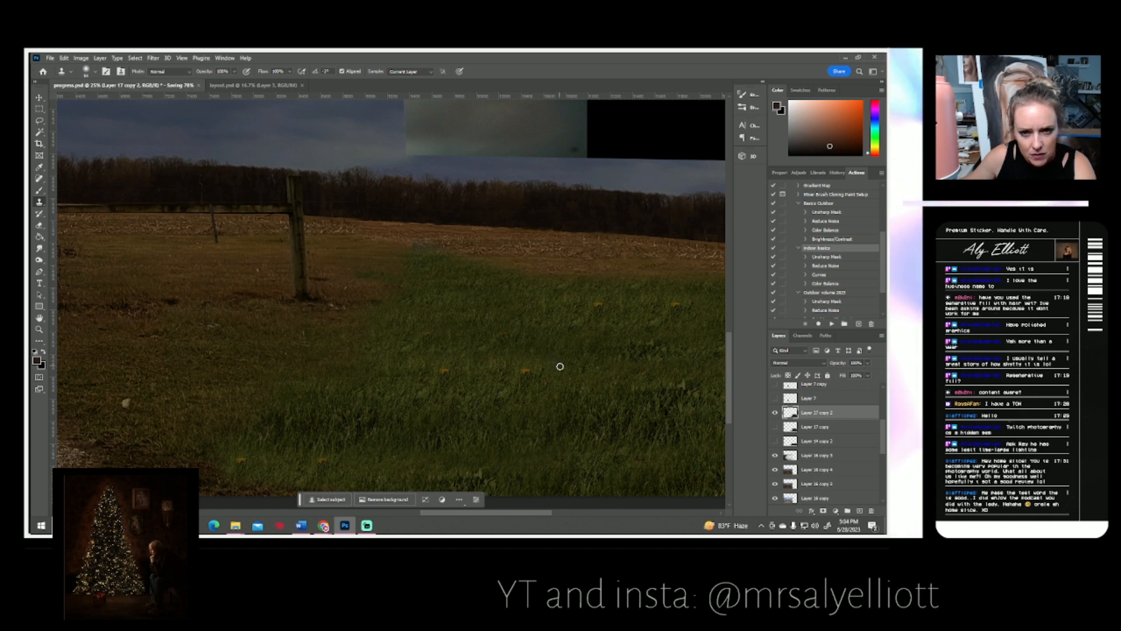
Select a wide rectangle over the green grass on Layer 17 copy 2 and copy that area to a new layer.
{"action": "left_click", "coordinate": [39, 329]}
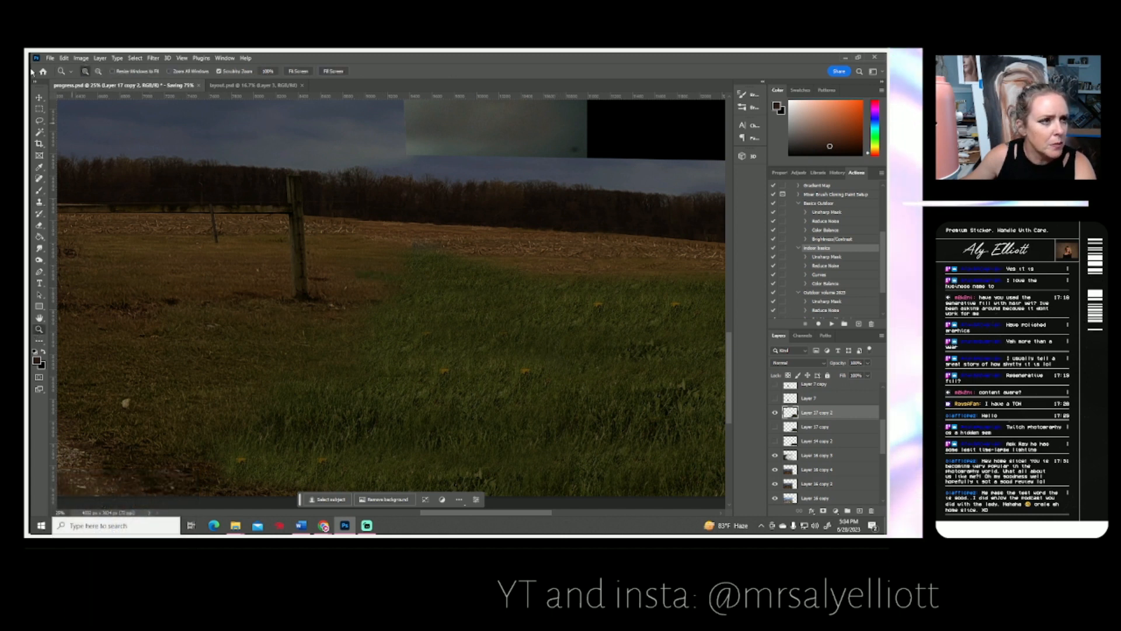
{"action": "left_click_drag", "start_coordinate": [445, 434], "coordinate": [438, 420]}
{"action": "left_click", "coordinate": [438, 420]}
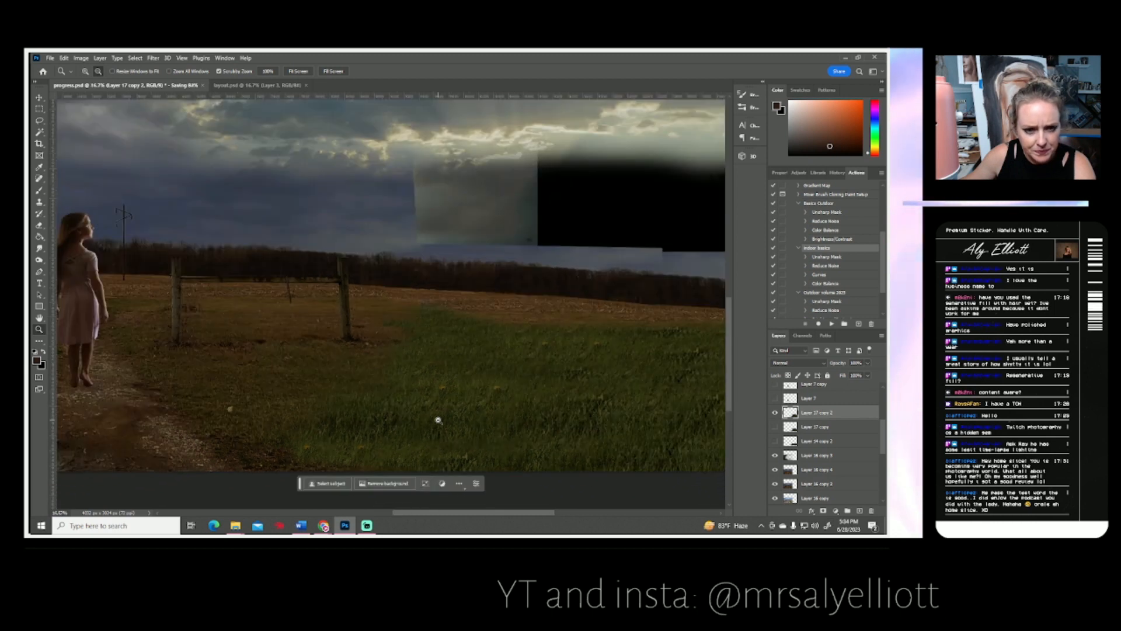
{"action": "scroll", "coordinate": [442, 419], "scroll_direction": "down", "scroll_amount": 1}
{"action": "left_click_drag", "start_coordinate": [536, 402], "coordinate": [391, 401]}
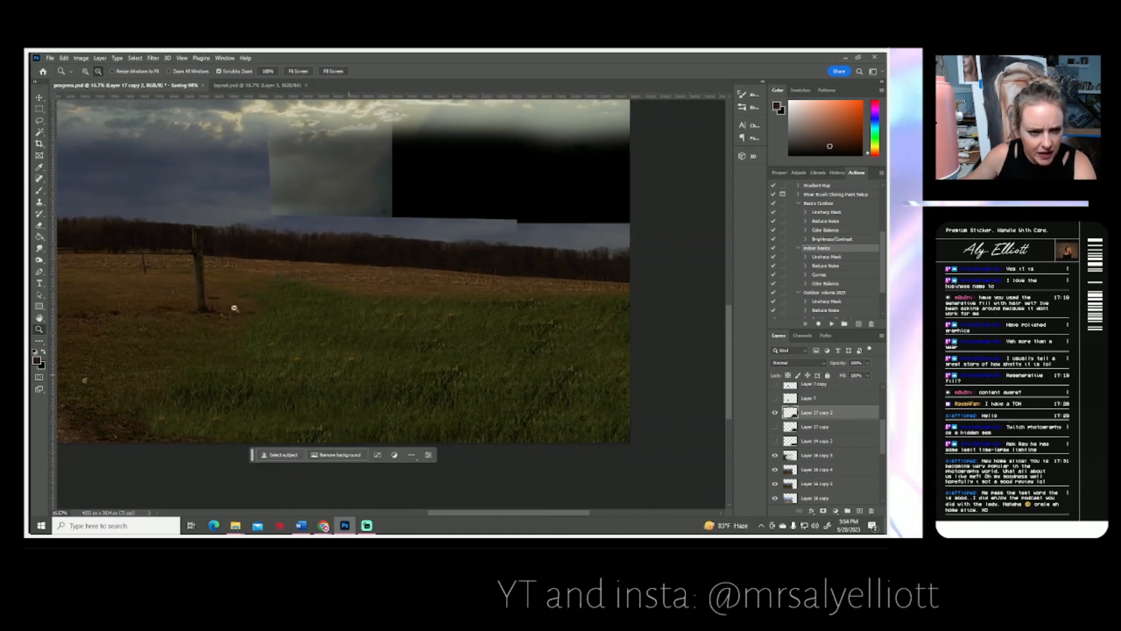
{"action": "key", "text": "m"}
{"action": "left_click_drag", "start_coordinate": [242, 263], "coordinate": [709, 390]}
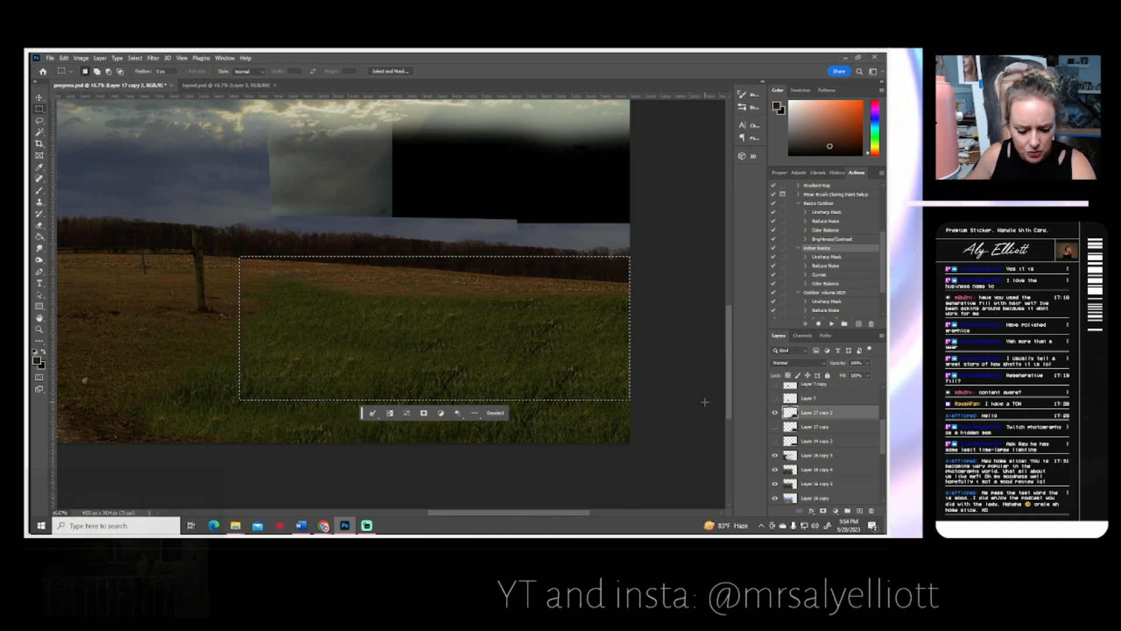
{"action": "key", "text": "ctrl+j"}
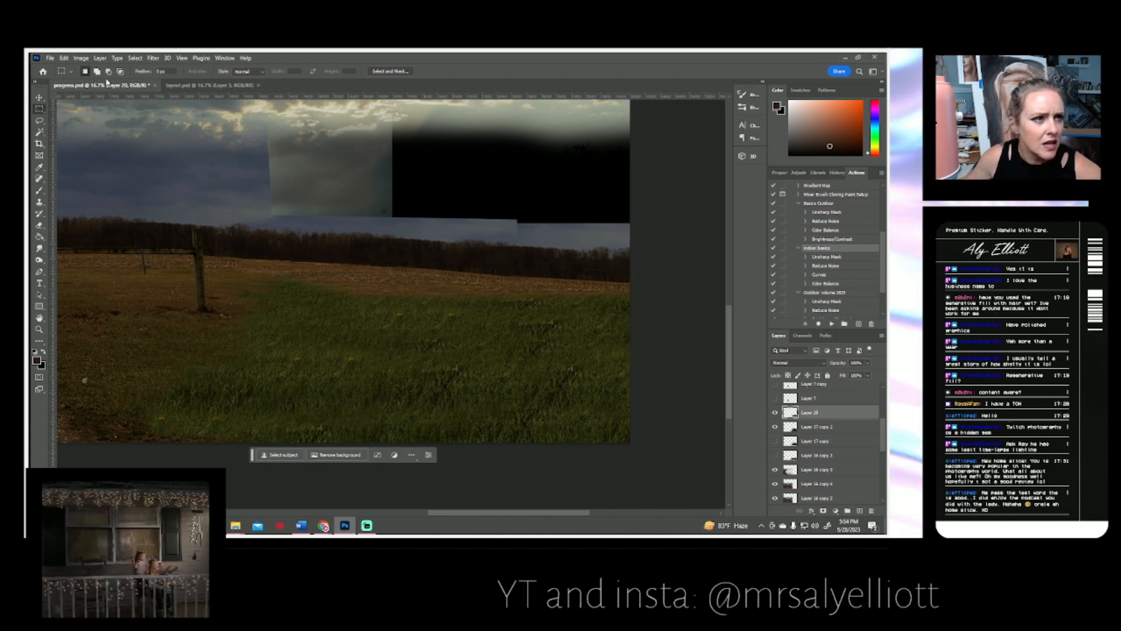
Apply a Gaussian Blur of about 2.1 pixels to the copied grass on Layer 20.
{"action": "left_click", "coordinate": [153, 58]}
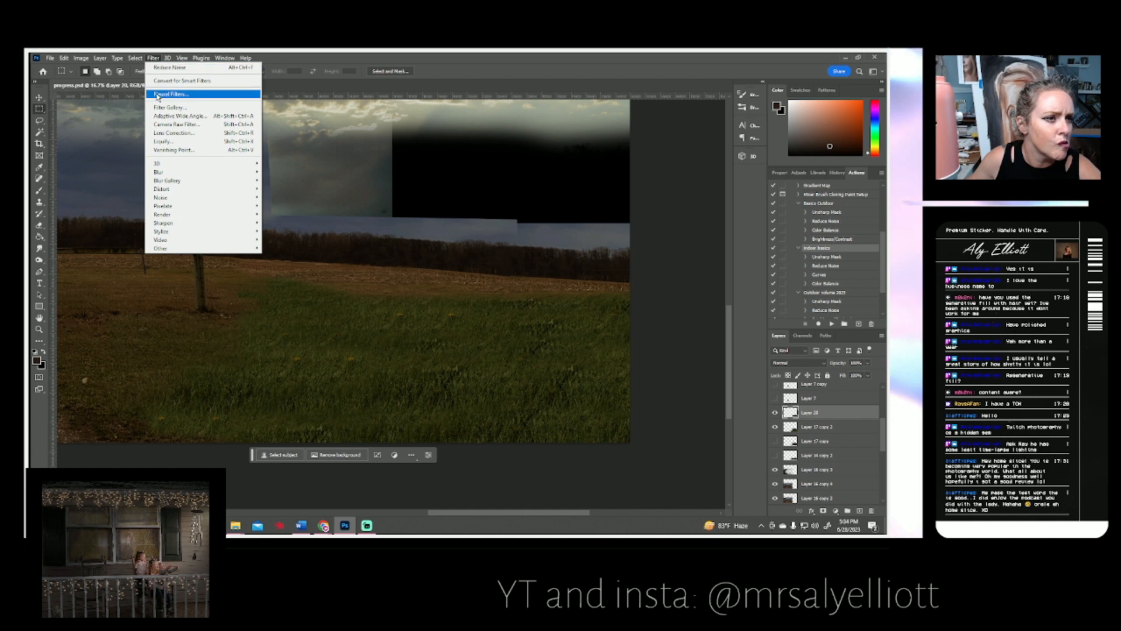
{"action": "mouse_move", "coordinate": [159, 174]}
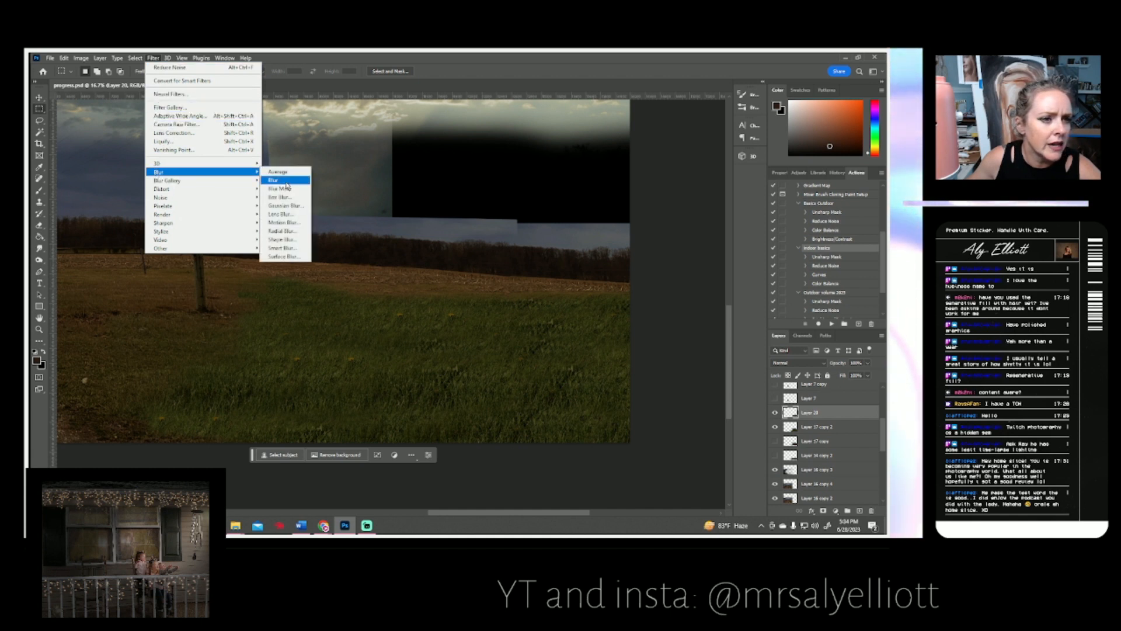
{"action": "left_click", "coordinate": [290, 207]}
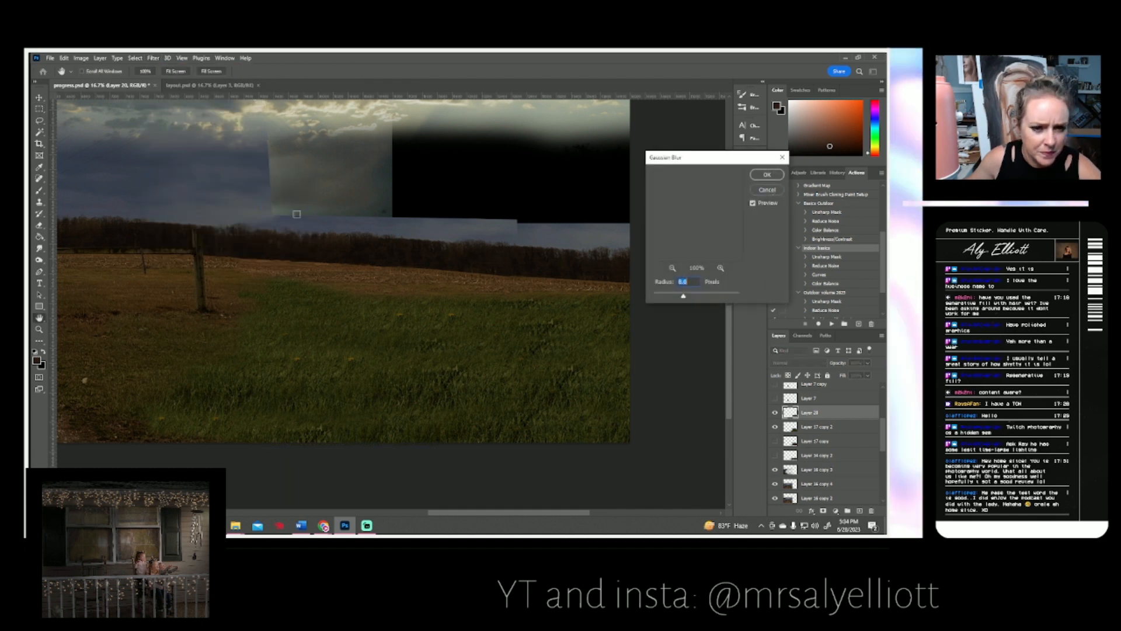
{"action": "left_click_drag", "start_coordinate": [680, 299], "coordinate": [663, 298]}
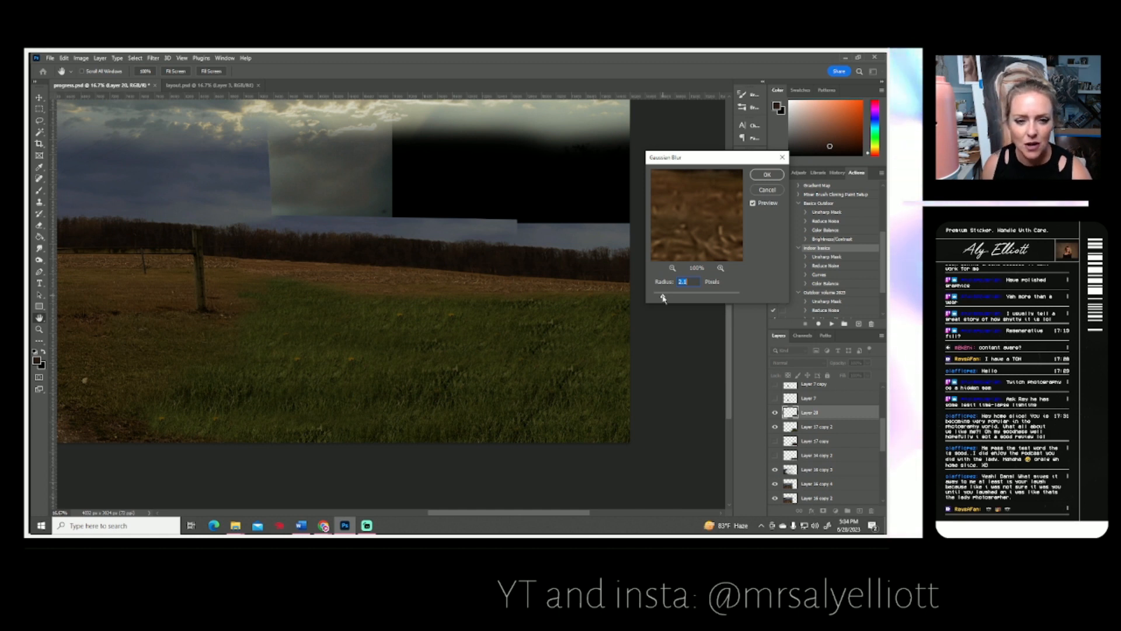
{"action": "left_click", "coordinate": [766, 175]}
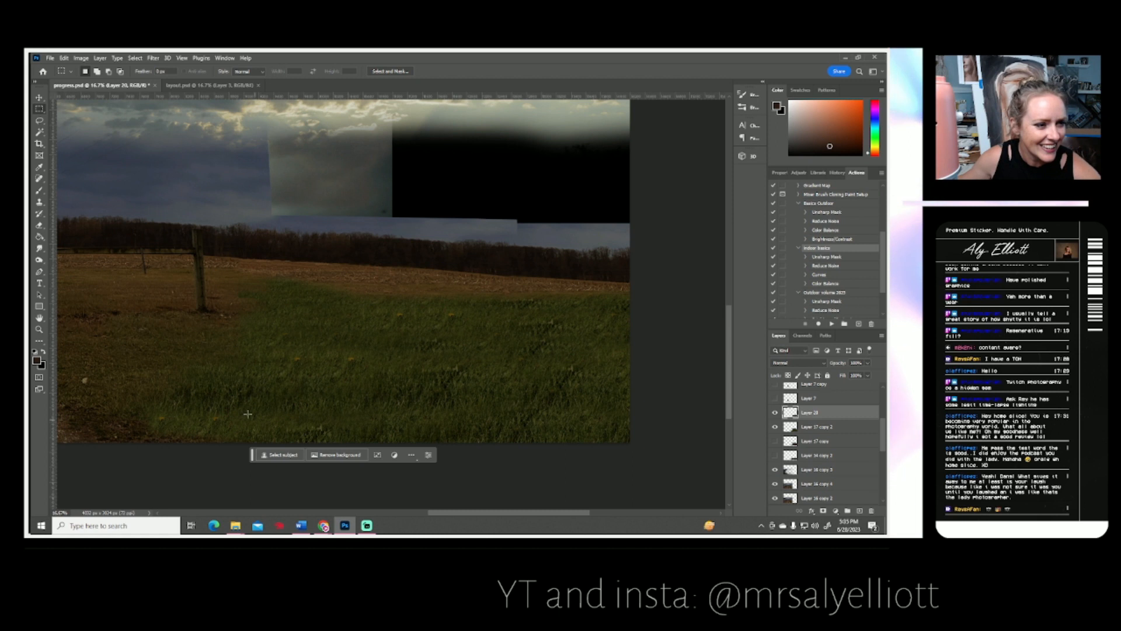
Erase part of Layer 20's blurred grass with an enlarged Soft Round Eraser at 0% hardness, comparing it with Layer 17 copy 2.
{"action": "left_click", "coordinate": [39, 226]}
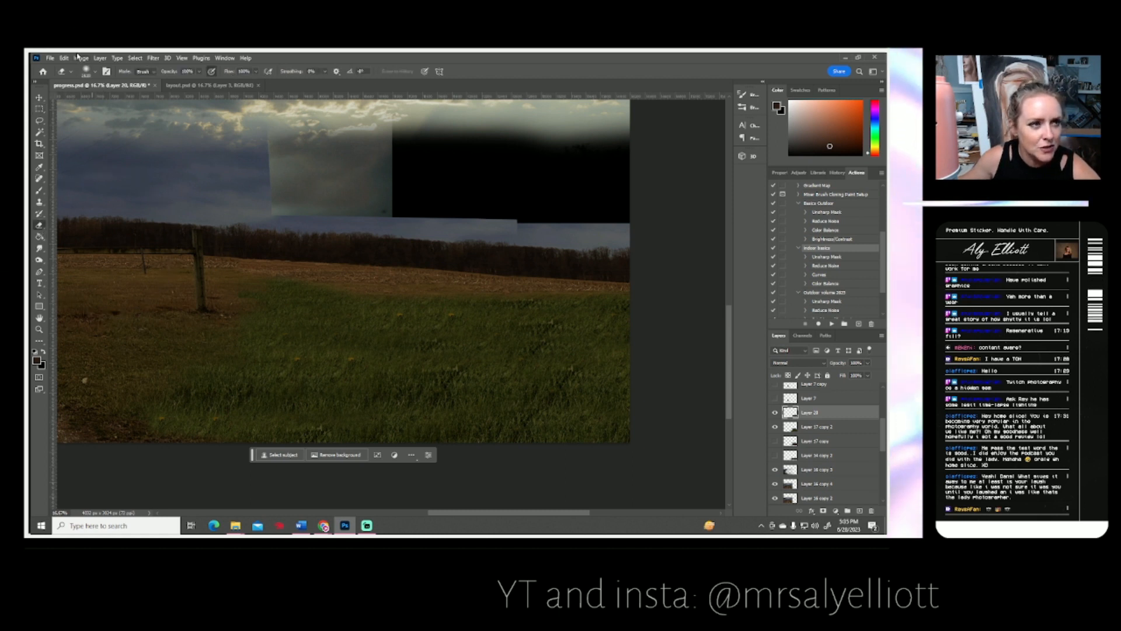
{"action": "left_click", "coordinate": [96, 72]}
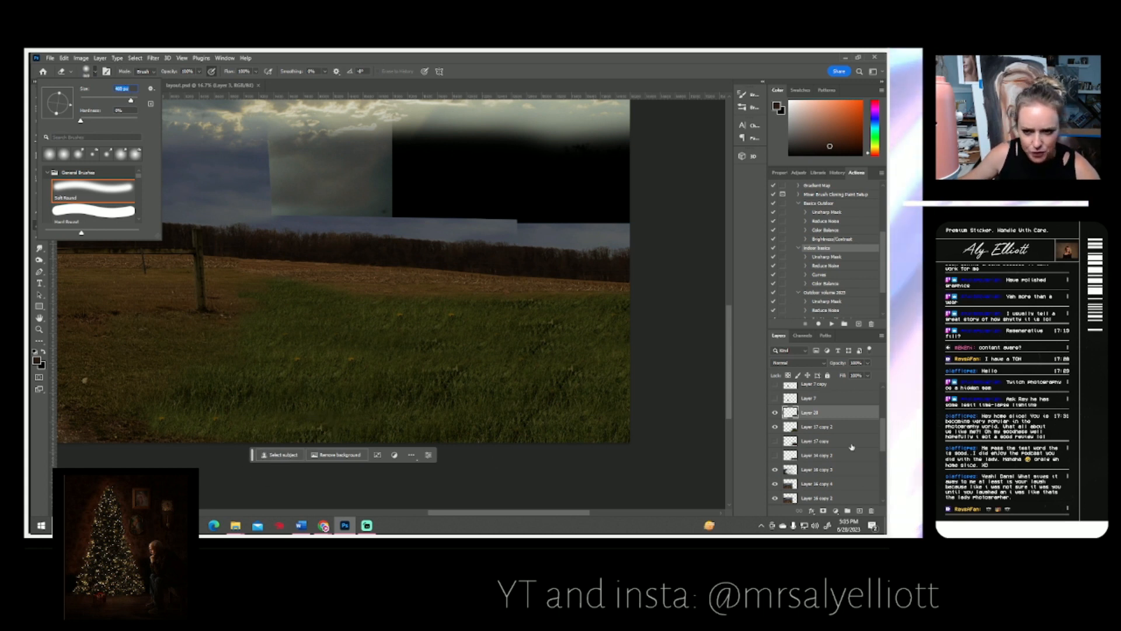
{"action": "left_click", "coordinate": [774, 413]}
{"action": "left_click", "coordinate": [774, 413]}
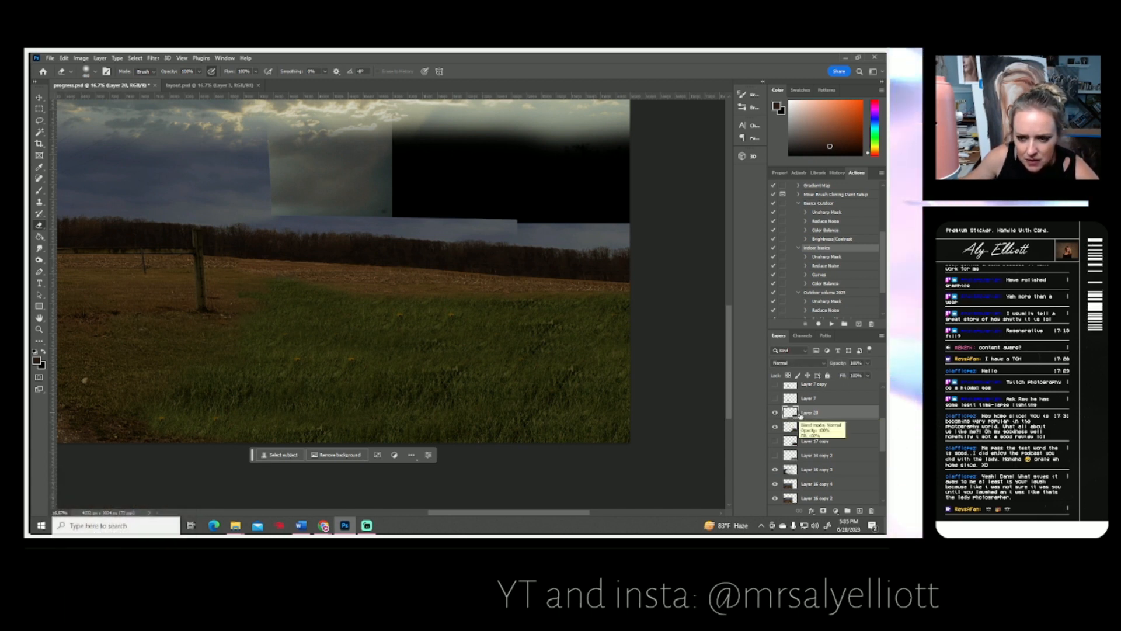
{"action": "right_click", "coordinate": [804, 414]}
{"action": "left_click", "coordinate": [77, 324]}
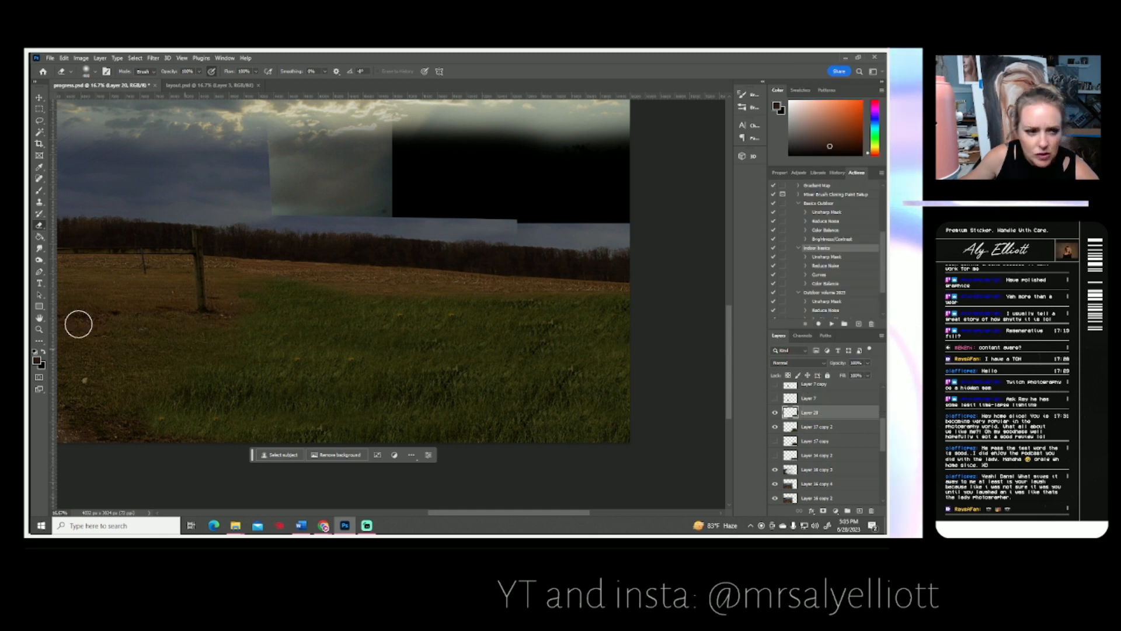
{"action": "left_click", "coordinate": [775, 428]}
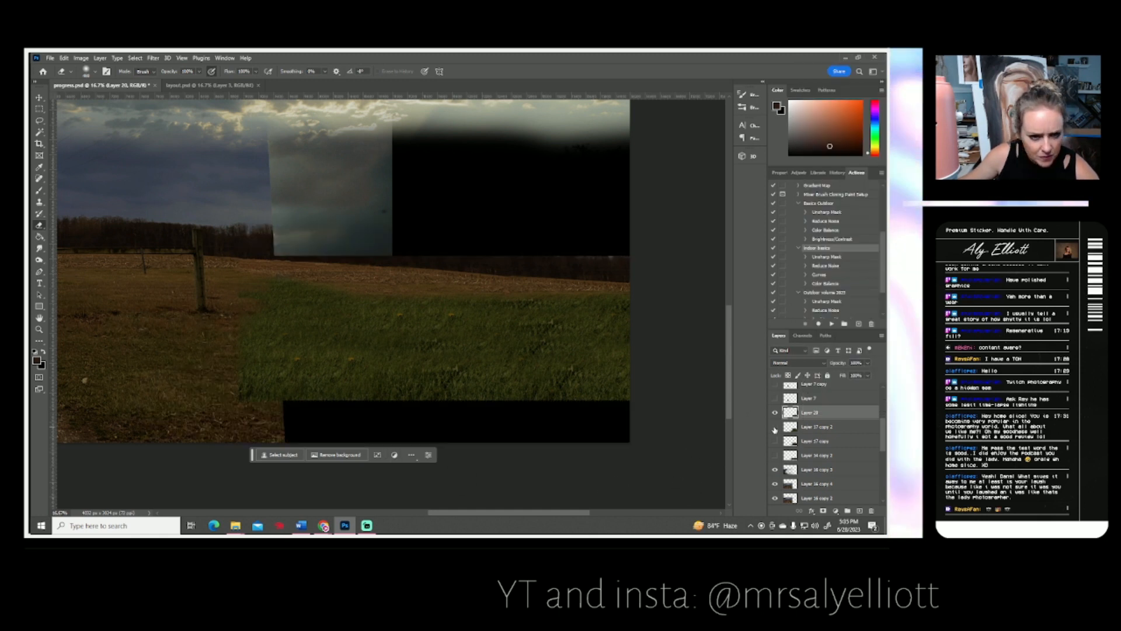
{"action": "left_click", "coordinate": [775, 426]}
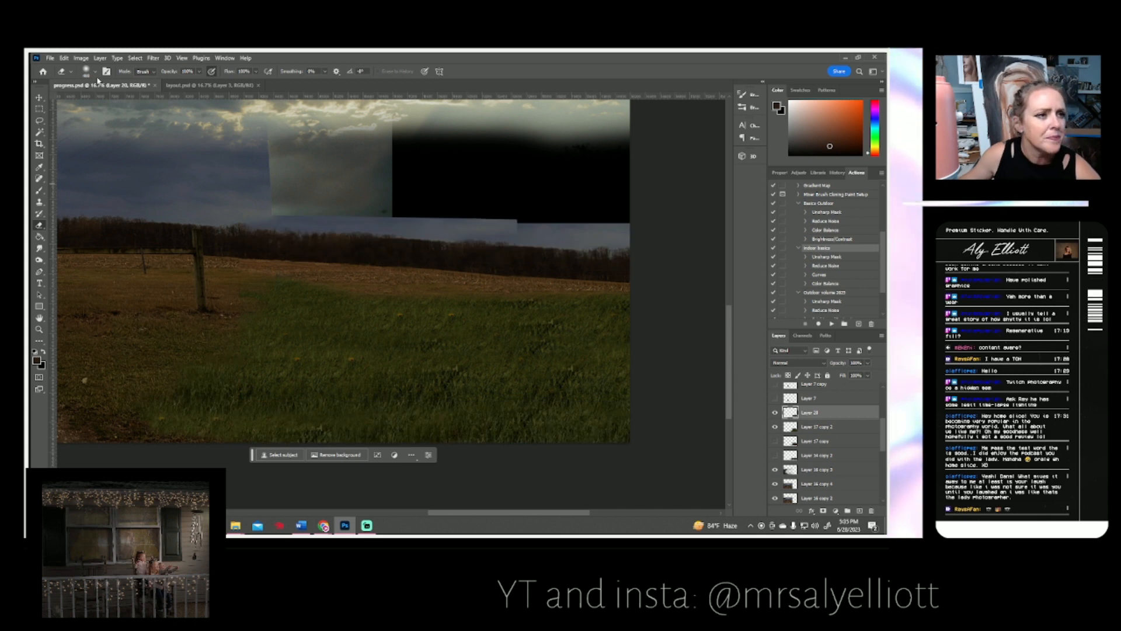
{"action": "left_click", "coordinate": [95, 71]}
{"action": "left_click_drag", "start_coordinate": [132, 101], "coordinate": [136, 101]}
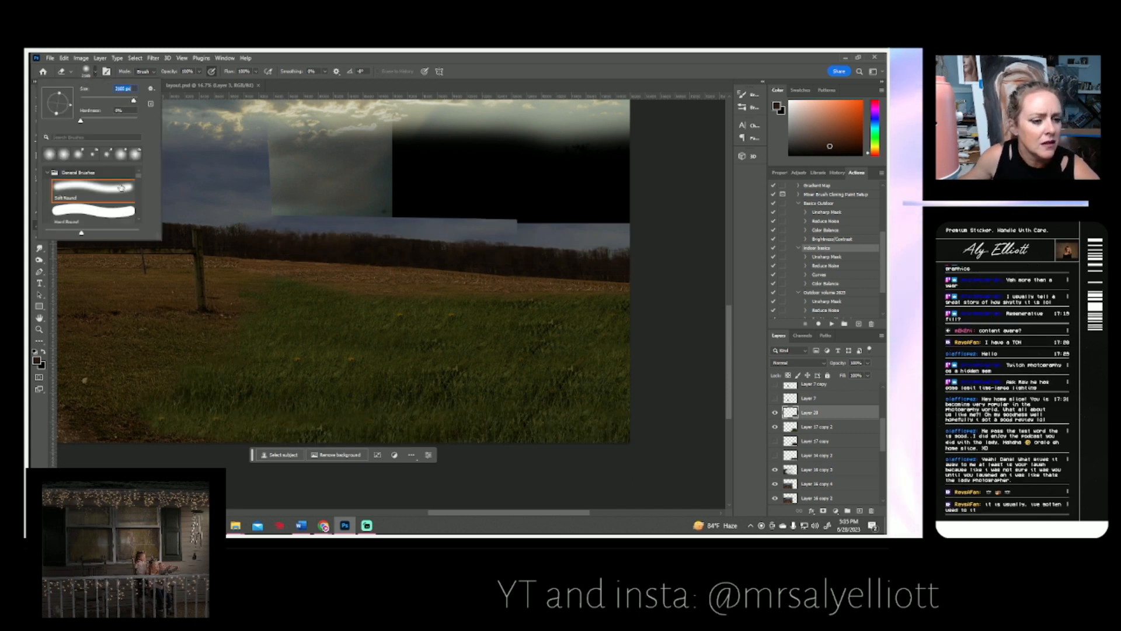
{"action": "left_click", "coordinate": [190, 404]}
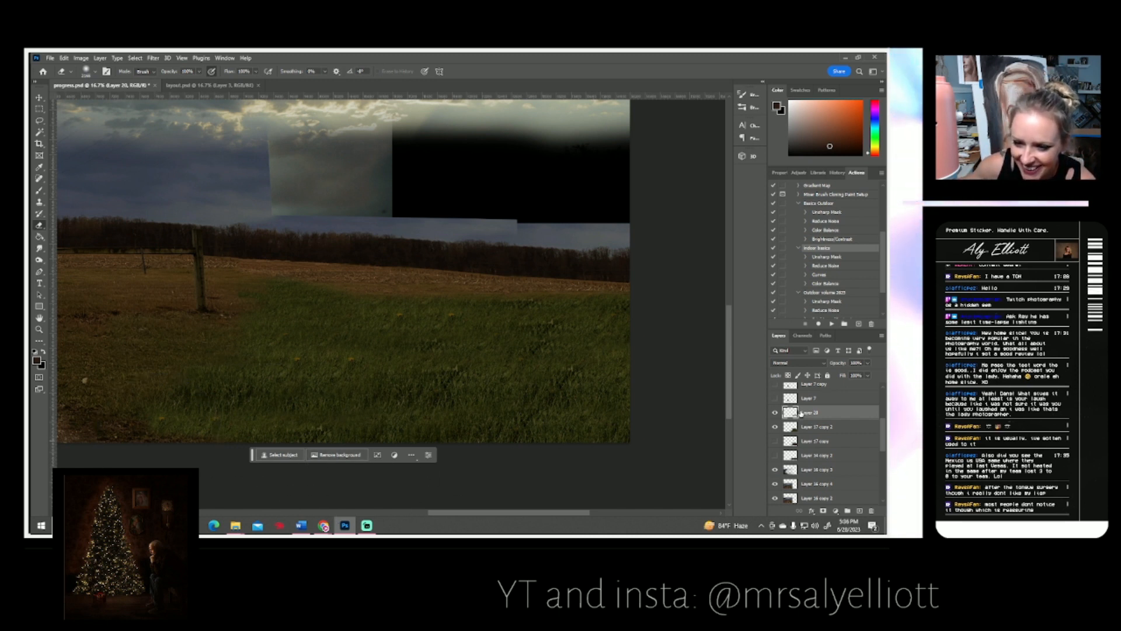
Duplicate Layer 20 as Layer 20 copy and apply Gaussian Blur to the duplicate with the last-used radius.
{"action": "right_click", "coordinate": [803, 413]}
{"action": "left_click", "coordinate": [830, 96]}
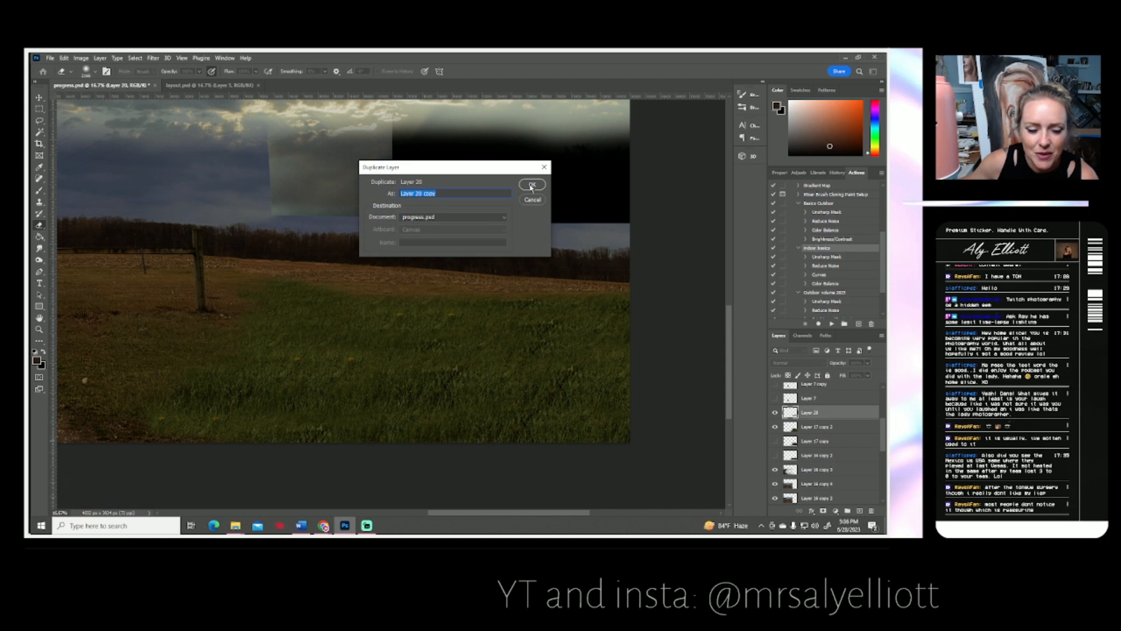
{"action": "left_click", "coordinate": [529, 185]}
{"action": "left_click", "coordinate": [153, 58]}
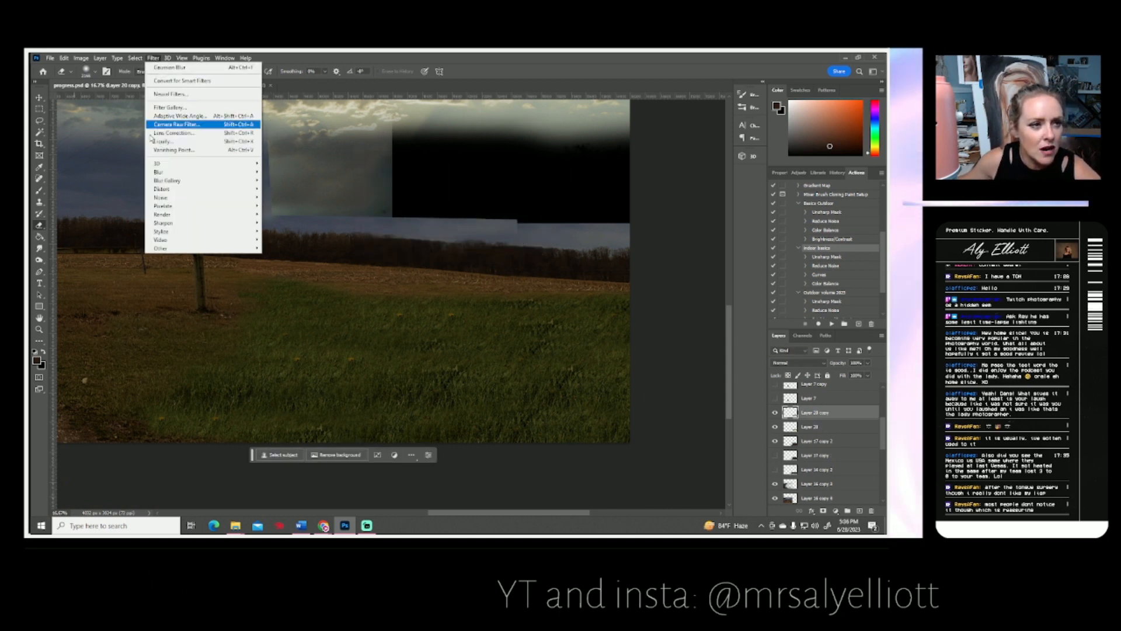
{"action": "mouse_move", "coordinate": [156, 173]}
{"action": "left_click", "coordinate": [283, 206]}
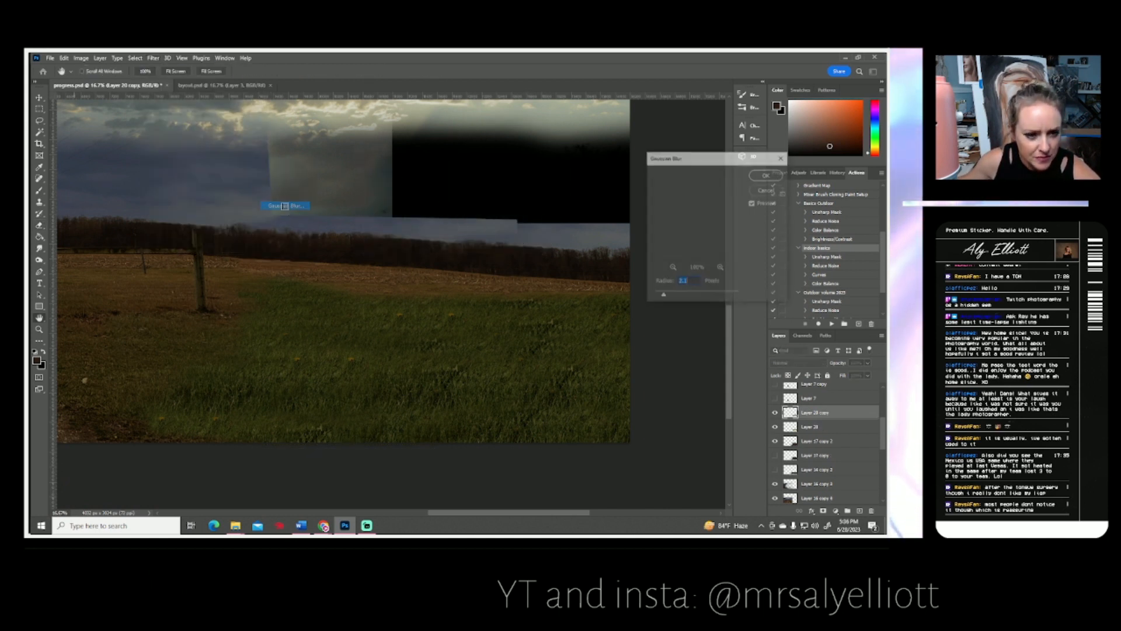
{"action": "left_click", "coordinate": [767, 174]}
{"action": "key", "text": "e"}
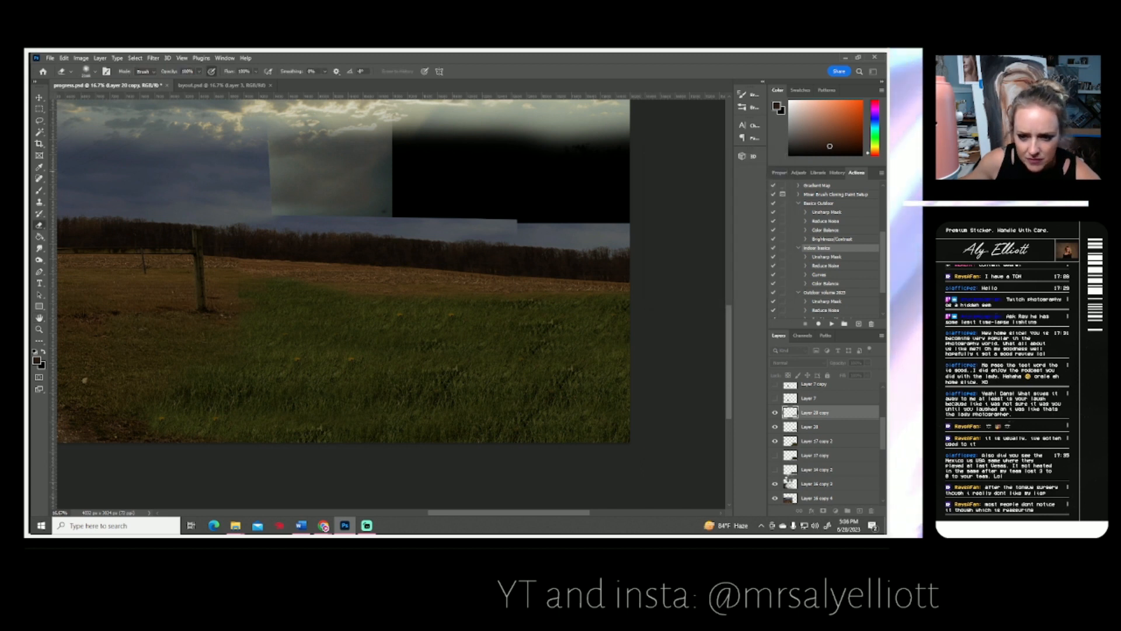
Merge Layer 20 with Layer 17 copy 2, combine the result with Layer 20 copy, and save the document.
{"action": "left_click", "coordinate": [805, 427], "text": "shift"}
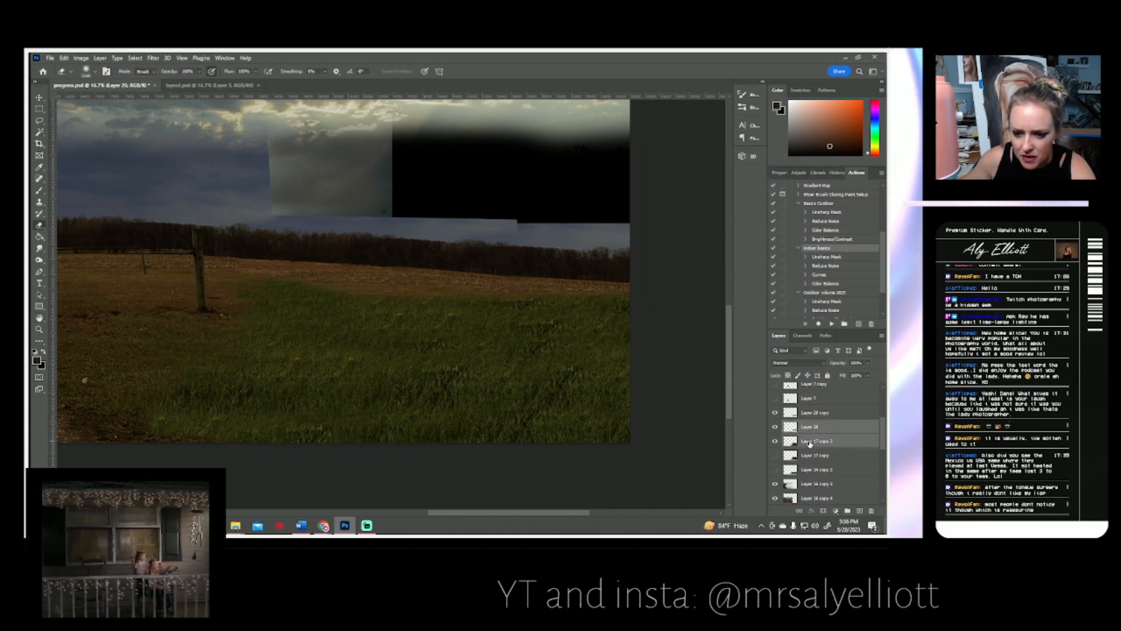
{"action": "right_click", "coordinate": [805, 429]}
{"action": "left_click", "coordinate": [828, 355]}
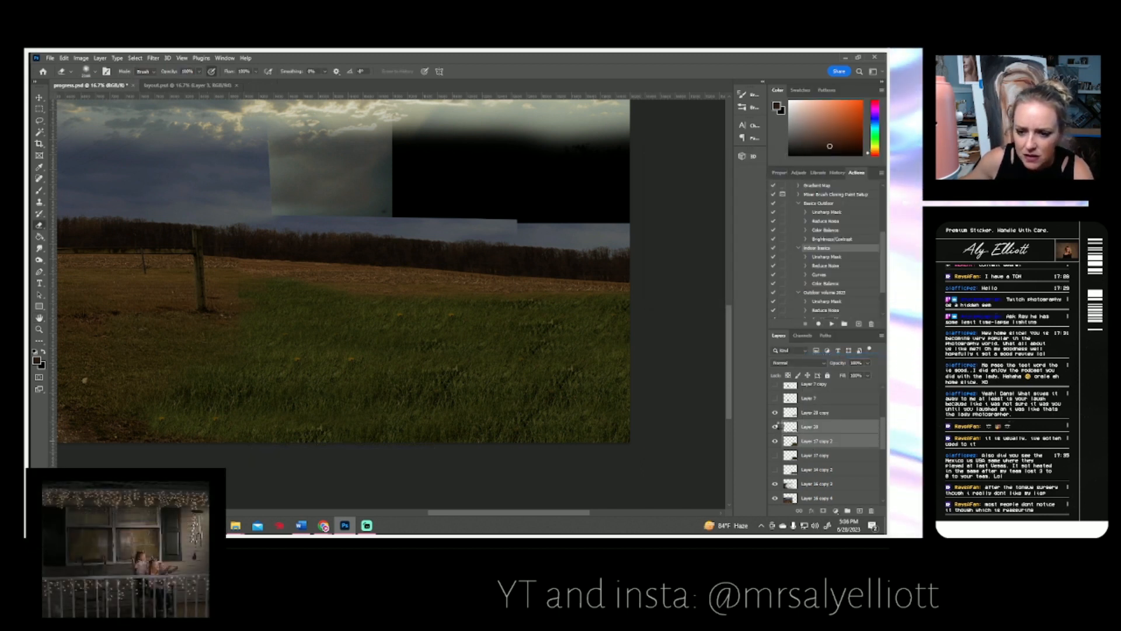
{"action": "left_click", "coordinate": [775, 428]}
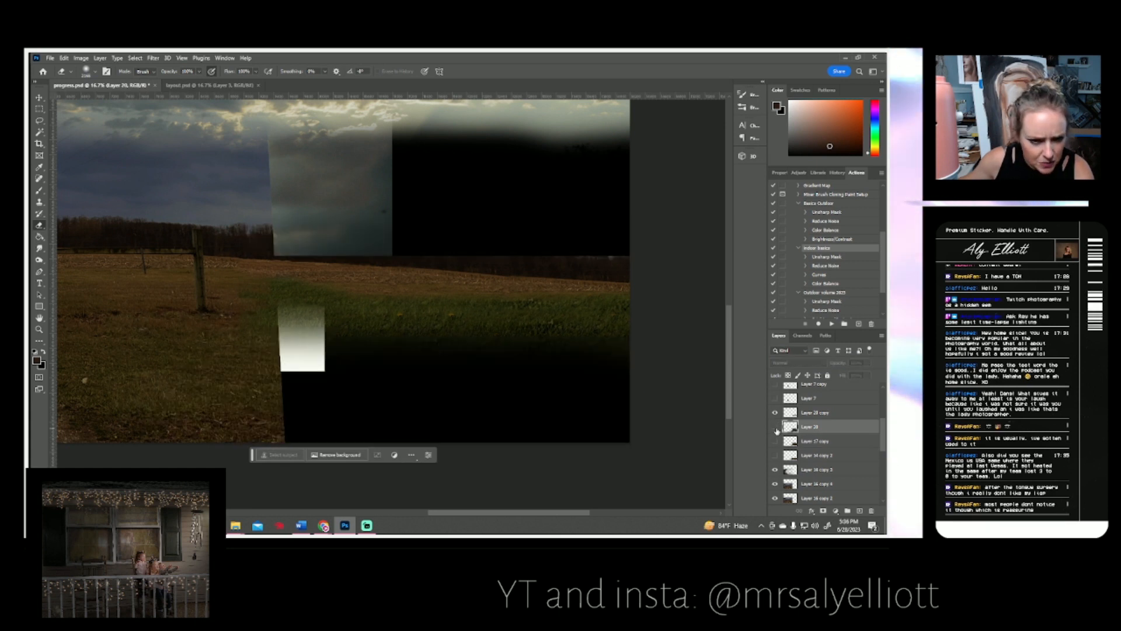
{"action": "left_click", "coordinate": [775, 428]}
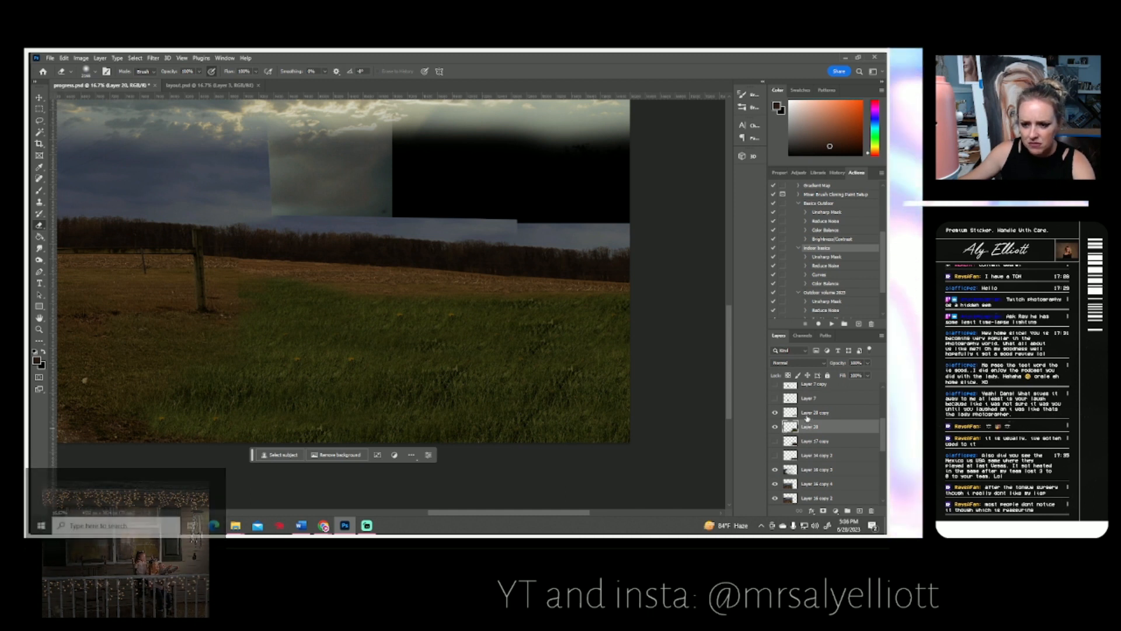
{"action": "right_click", "coordinate": [808, 439]}
{"action": "left_click", "coordinate": [820, 330]}
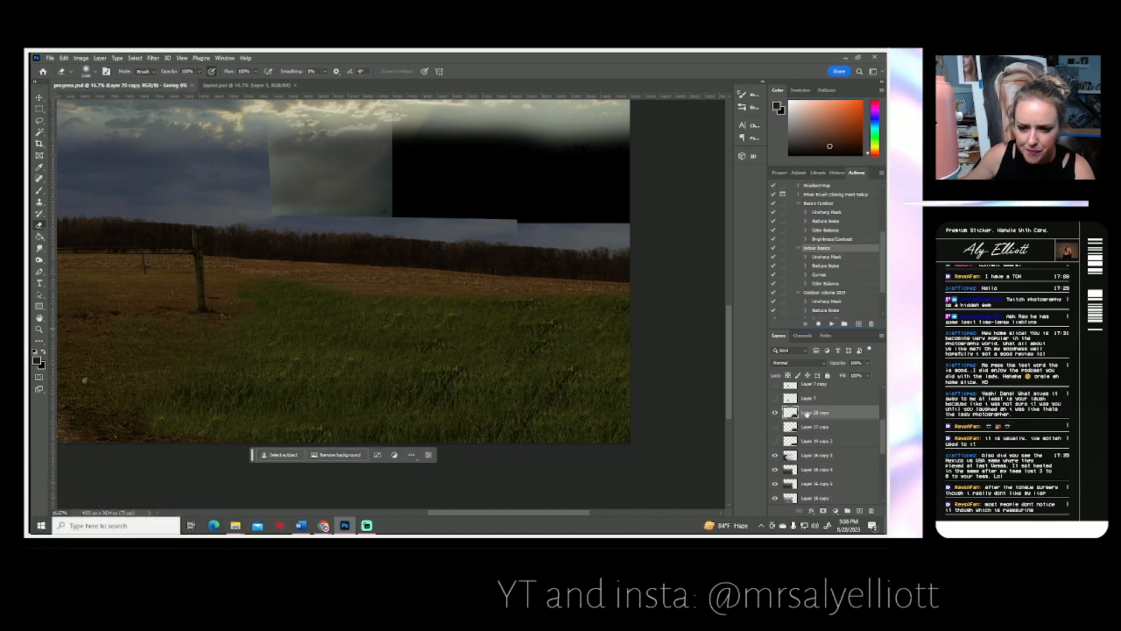
Duplicate Layer 20 copy as Layer 20 copy 2 and hide the original, keeping the duplicate visible.
{"action": "right_click", "coordinate": [815, 419]}
{"action": "left_click", "coordinate": [841, 97]}
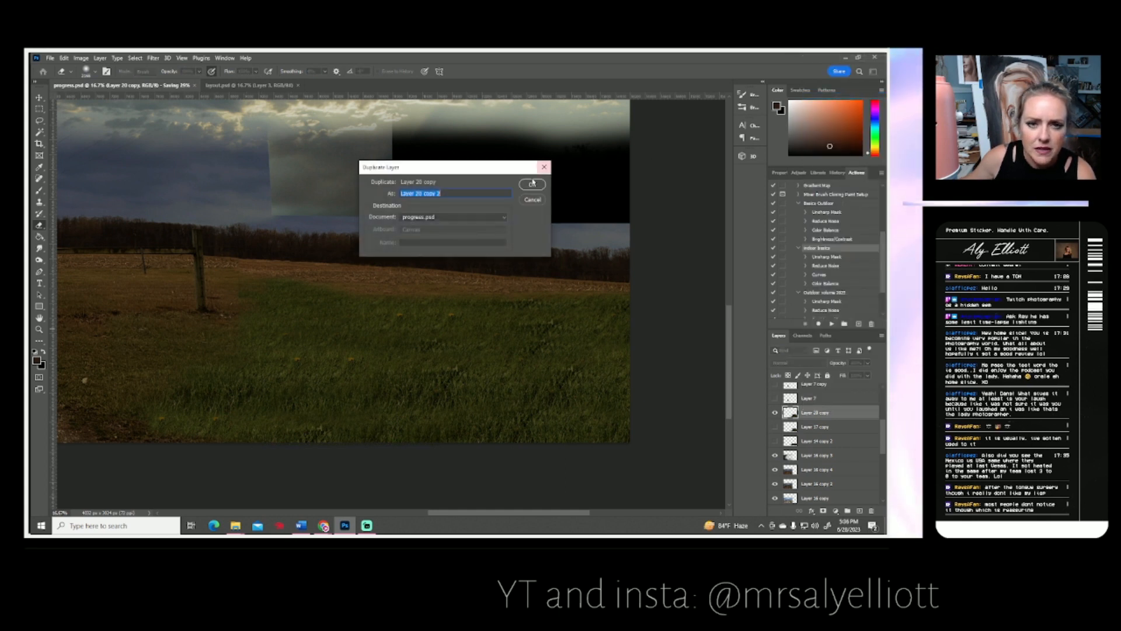
{"action": "left_click", "coordinate": [528, 182]}
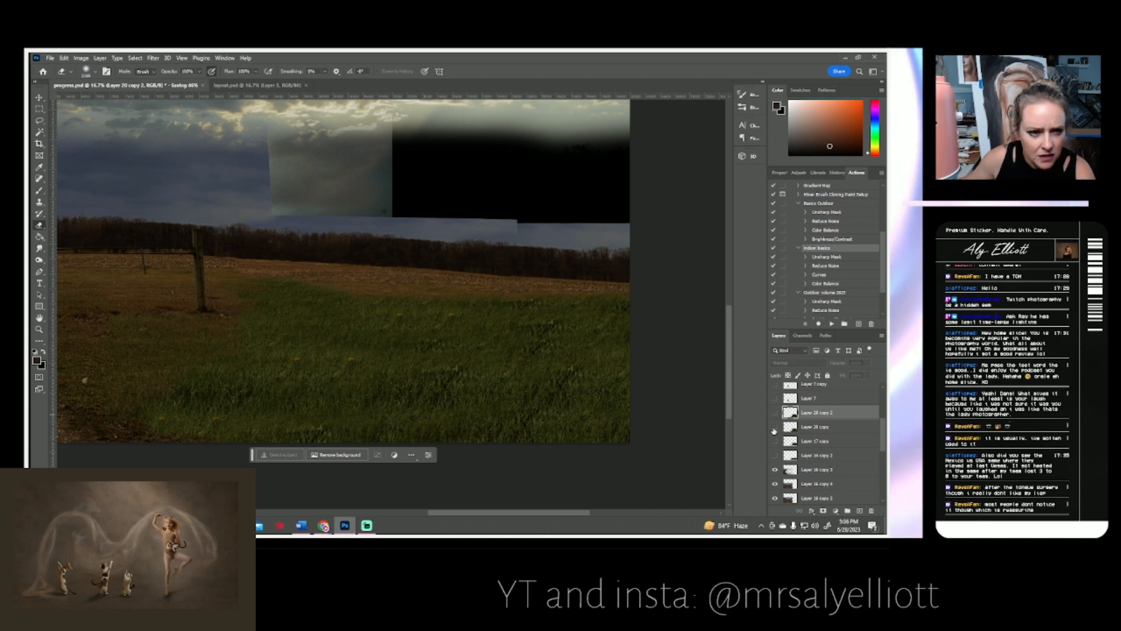
{"action": "left_click", "coordinate": [775, 427]}
{"action": "left_click", "coordinate": [775, 413]}
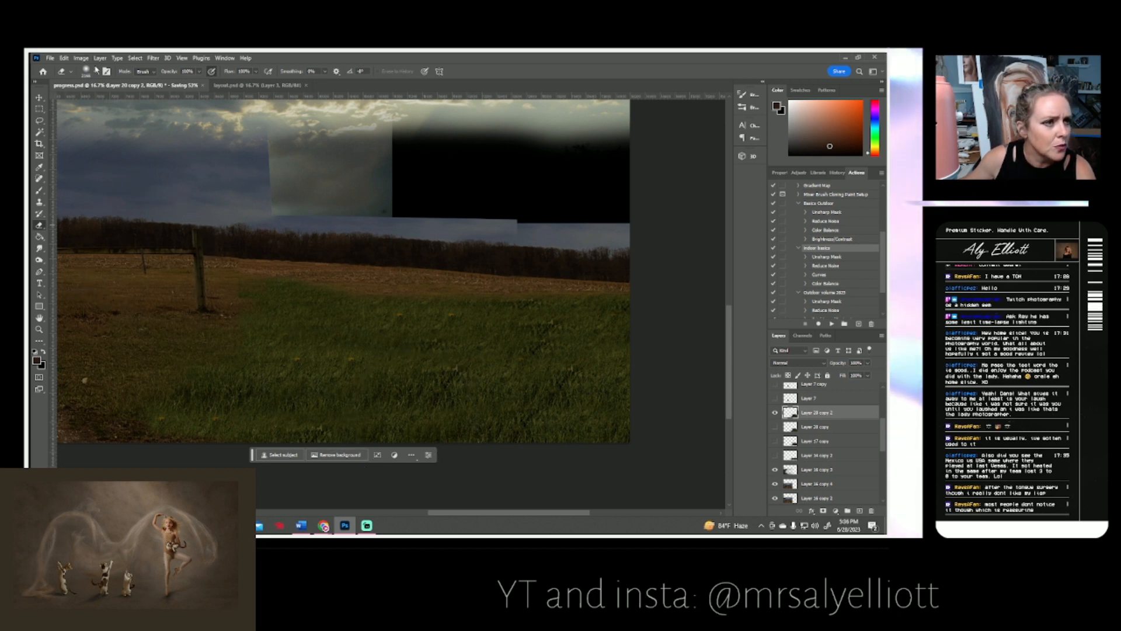
Erase along the upper-left edge of the green grass on Layer 20 copy 2 with a smaller eraser brush and compare the result.
{"action": "left_click", "coordinate": [96, 71]}
{"action": "left_click", "coordinate": [120, 101]}
{"action": "left_click_drag", "start_coordinate": [226, 272], "coordinate": [265, 273]}
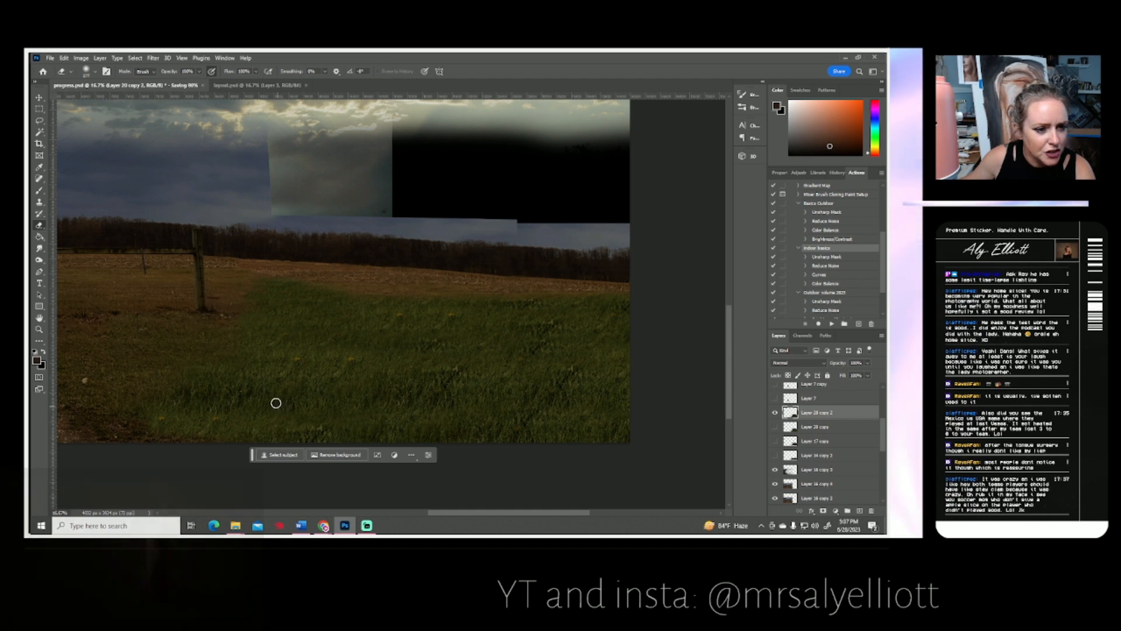
{"action": "left_click", "coordinate": [774, 413]}
{"action": "left_click", "coordinate": [774, 413]}
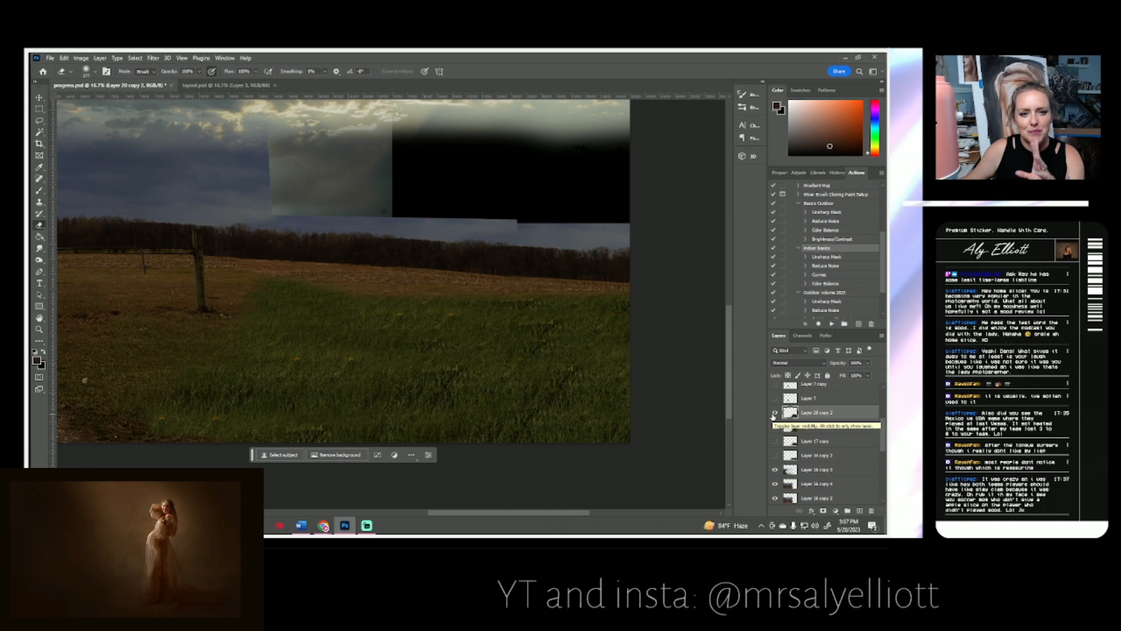
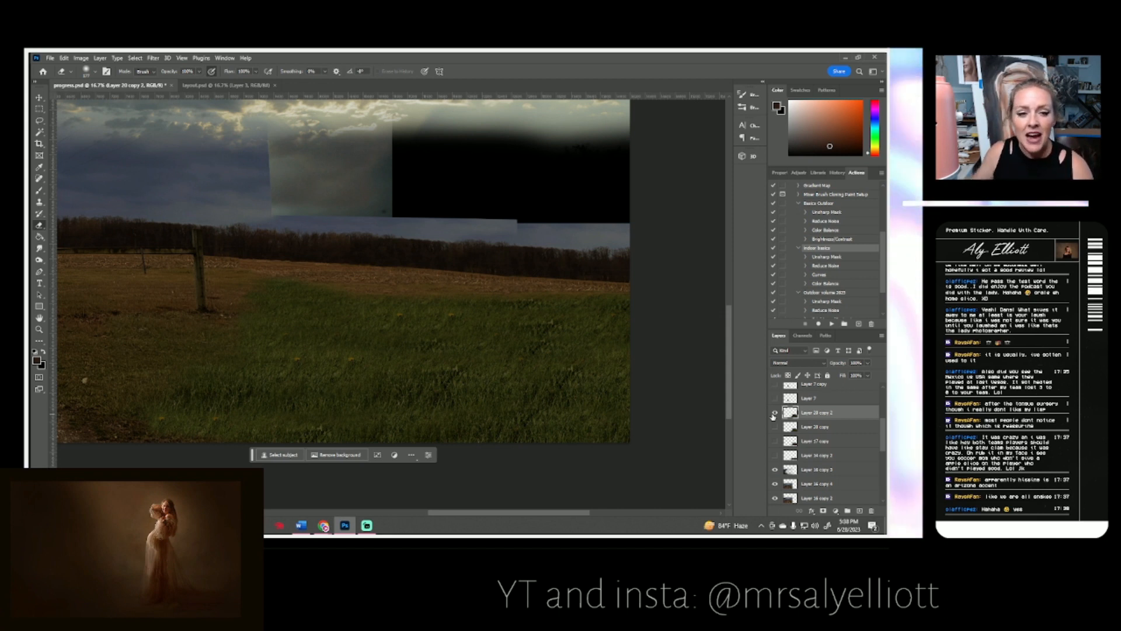
Check the whole composite by switching Layer 20 copy 2 and Layer 16 copy 3 off and on.
{"action": "left_click", "coordinate": [39, 330]}
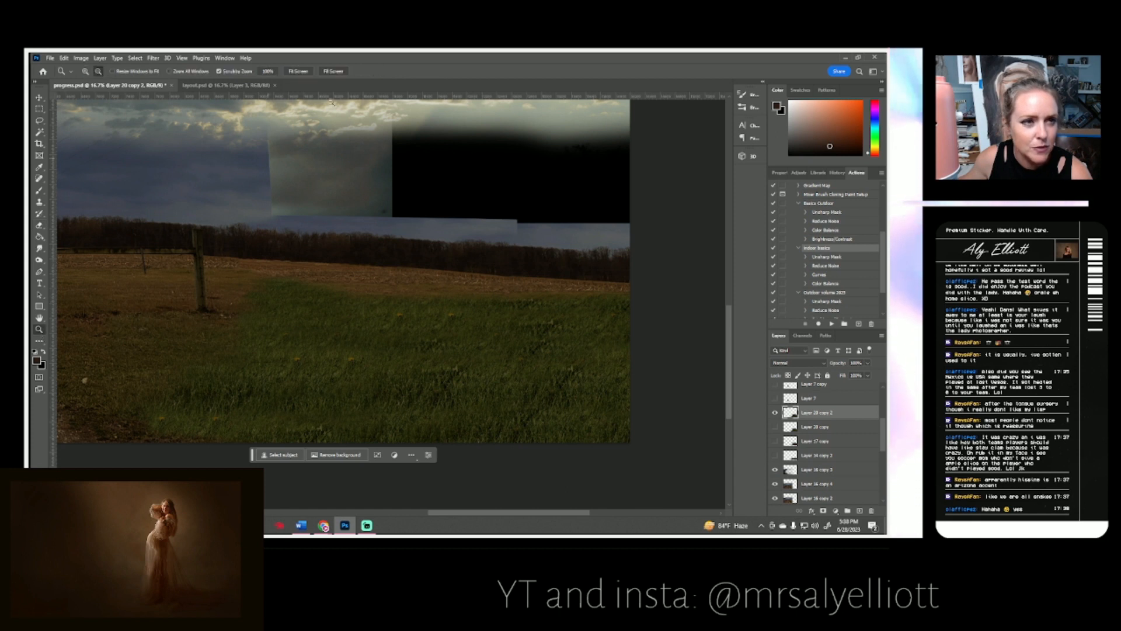
{"action": "key", "text": "ctrl+0"}
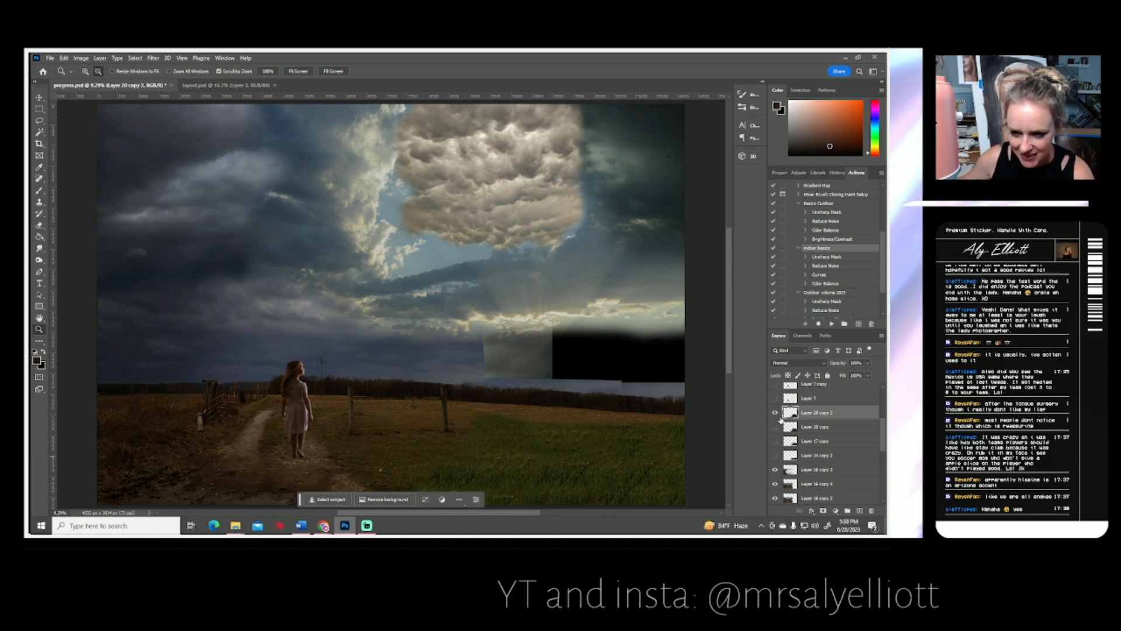
{"action": "scroll", "coordinate": [463, 449], "scroll_direction": "down", "scroll_amount": 3}
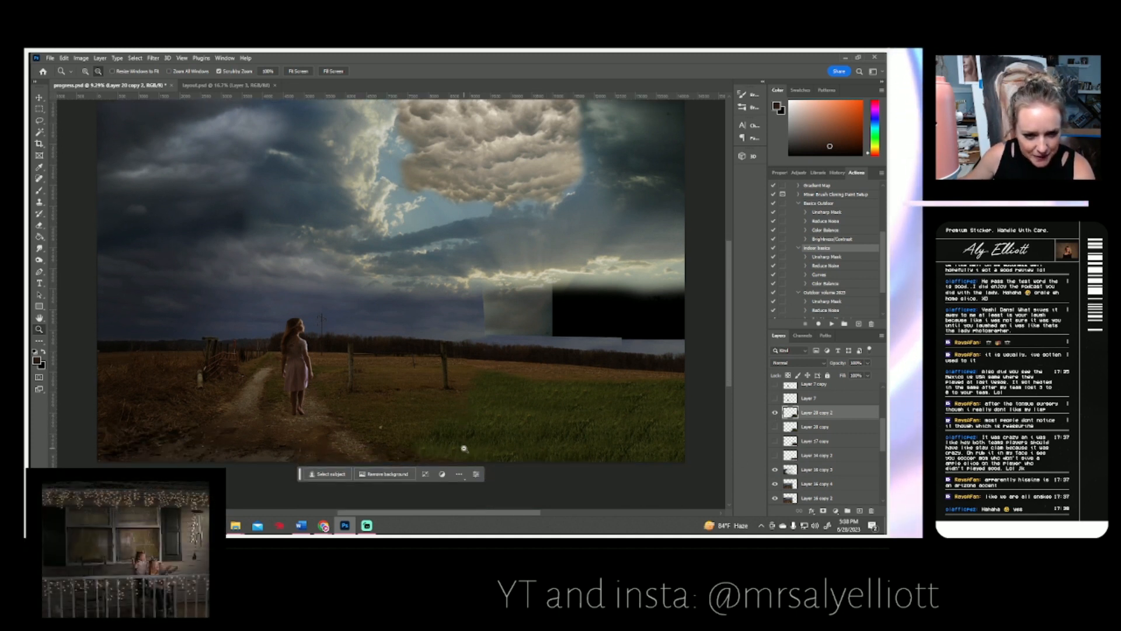
{"action": "left_click", "coordinate": [776, 413]}
{"action": "left_click", "coordinate": [776, 413]}
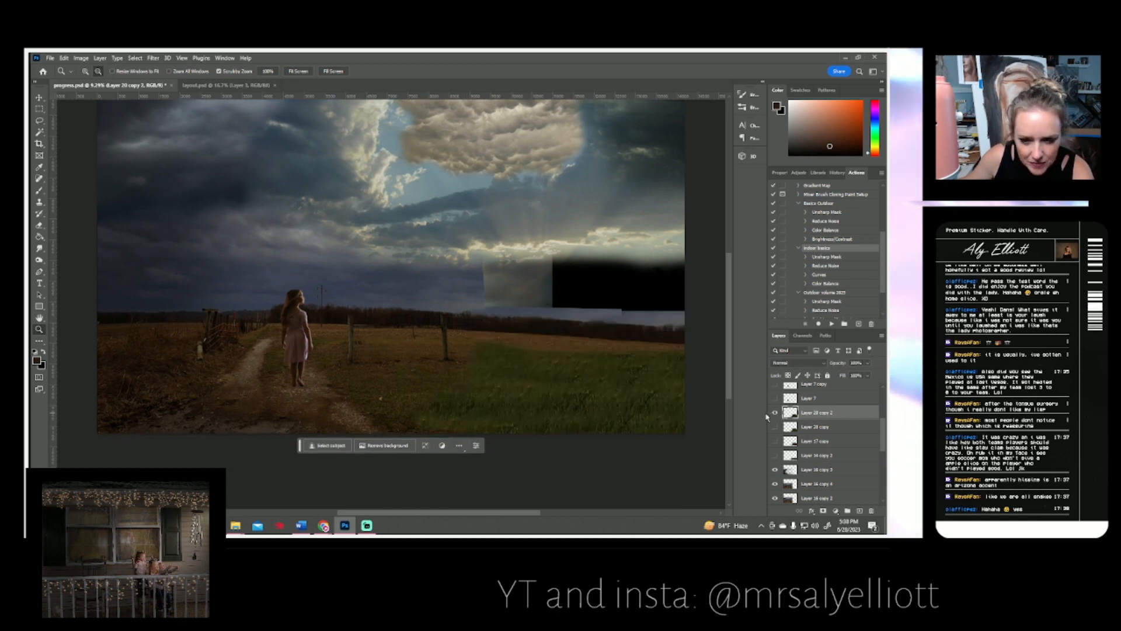
{"action": "left_click", "coordinate": [775, 470]}
{"action": "left_click", "coordinate": [775, 469]}
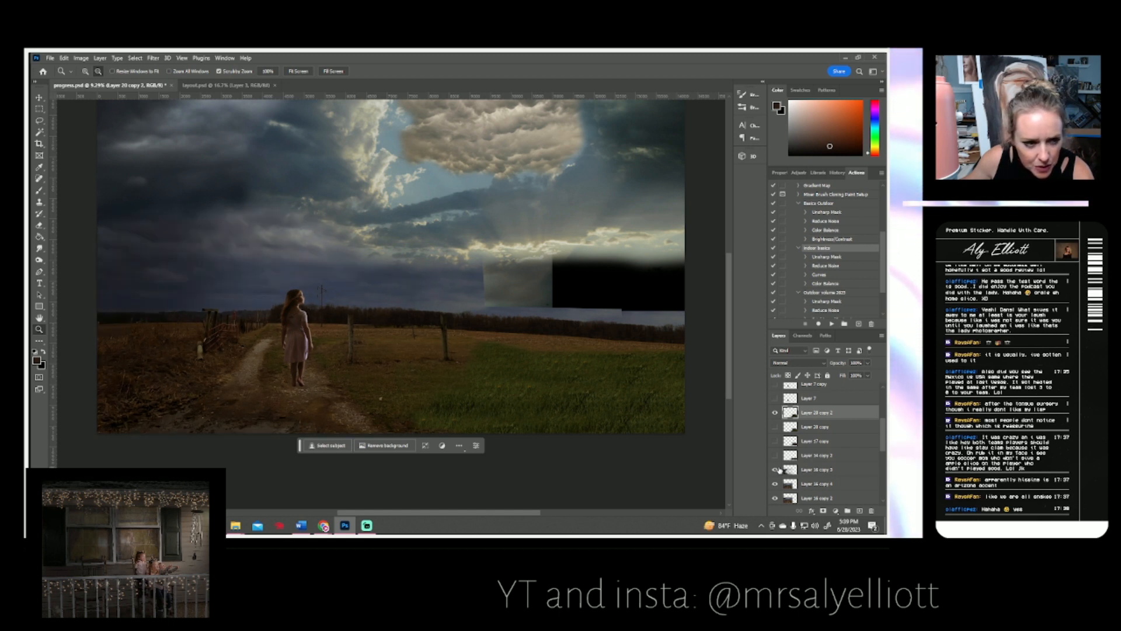
Merge Layer 16 copy 3 with Layer 16 copy 4 and compare the merged field layer off and on.
{"action": "left_click", "coordinate": [806, 488], "text": "shift"}
{"action": "right_click", "coordinate": [805, 489]}
{"action": "key", "text": "Escape"}
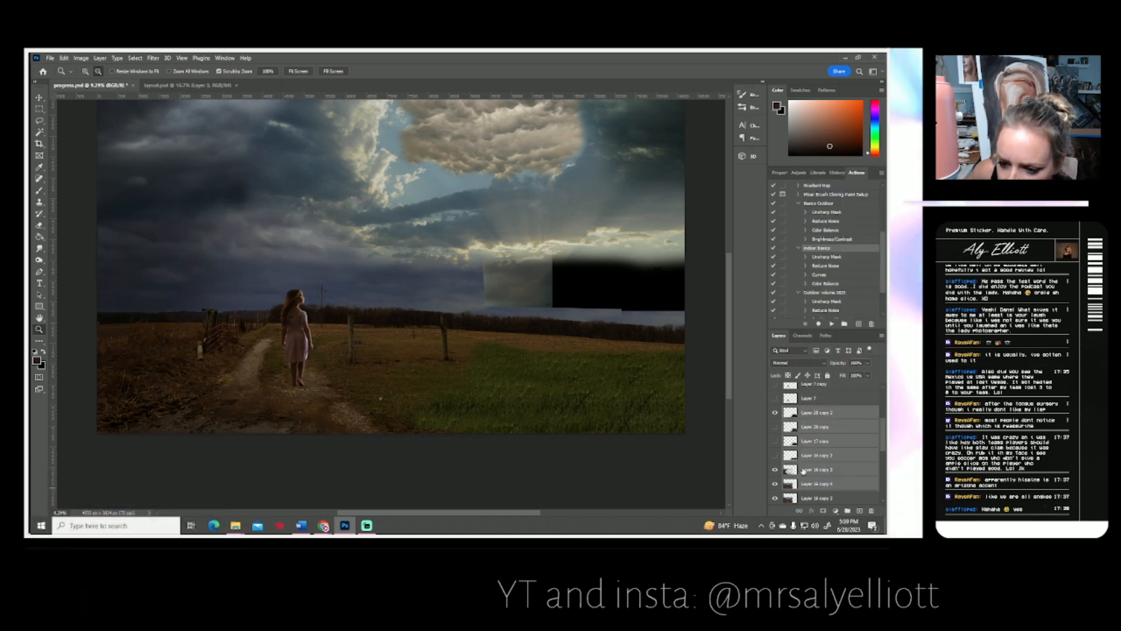
{"action": "right_click", "coordinate": [811, 484]}
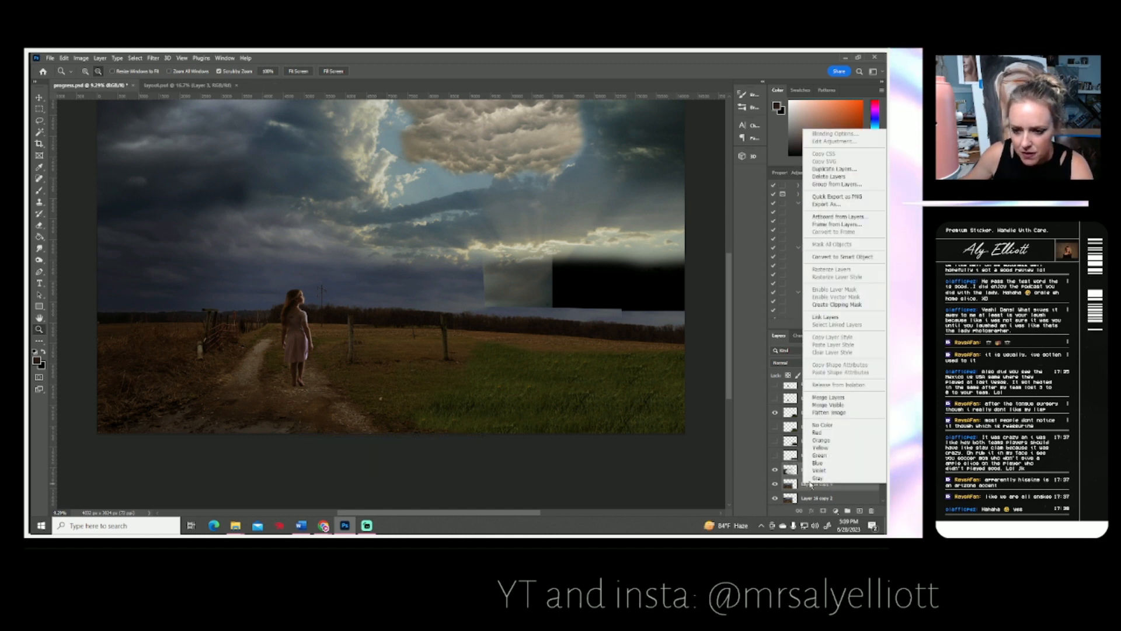
{"action": "left_click", "coordinate": [828, 397]}
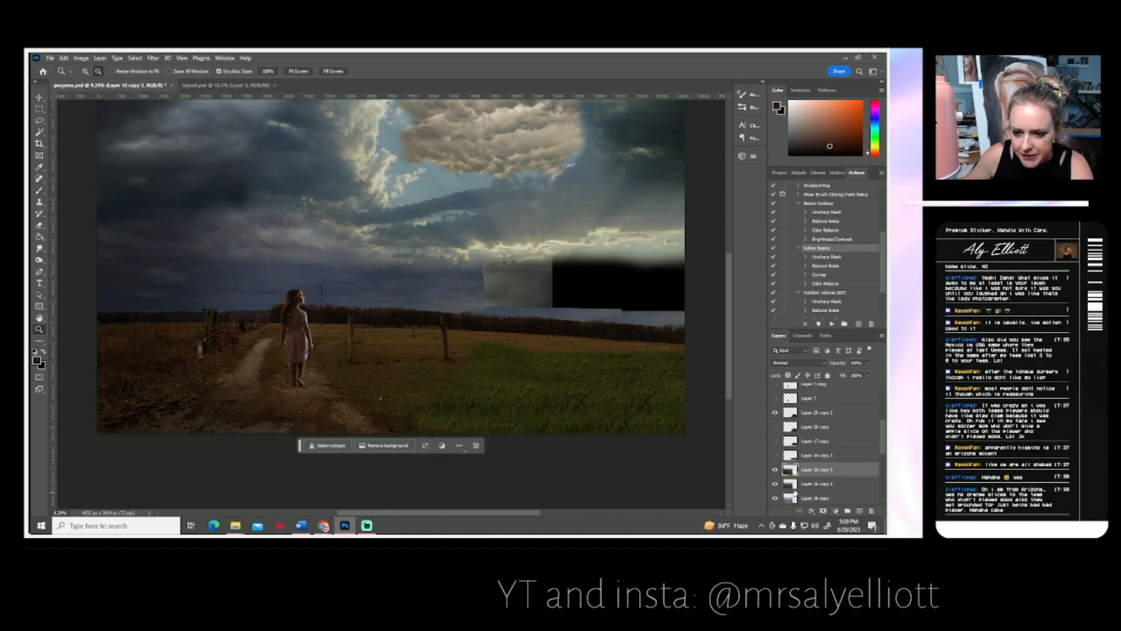
{"action": "left_click", "coordinate": [775, 470]}
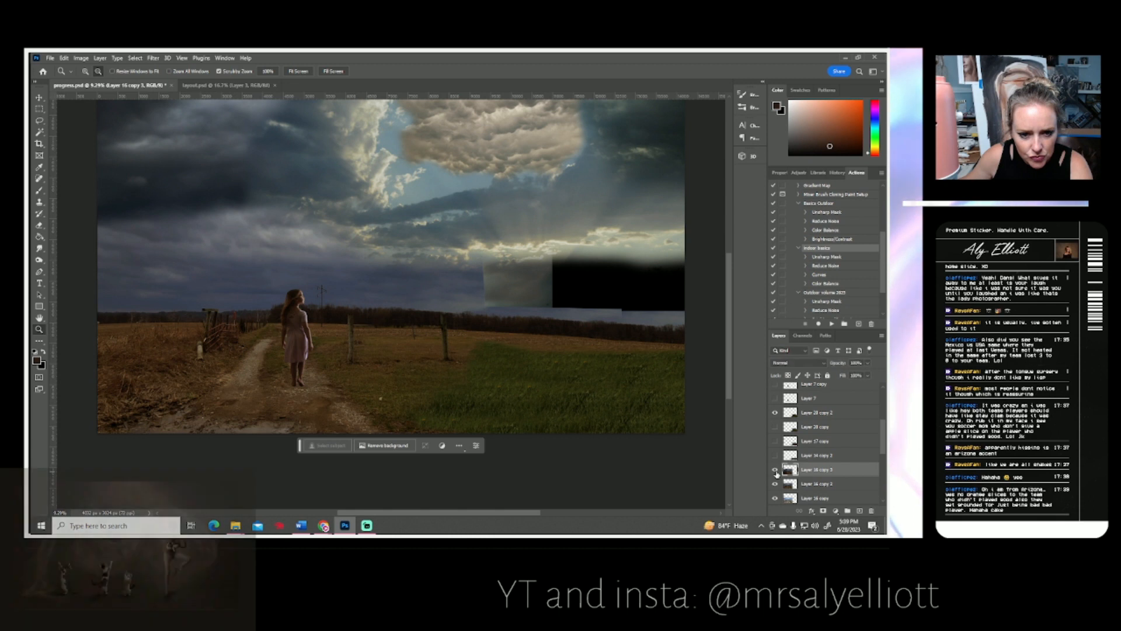
{"action": "left_click", "coordinate": [776, 470]}
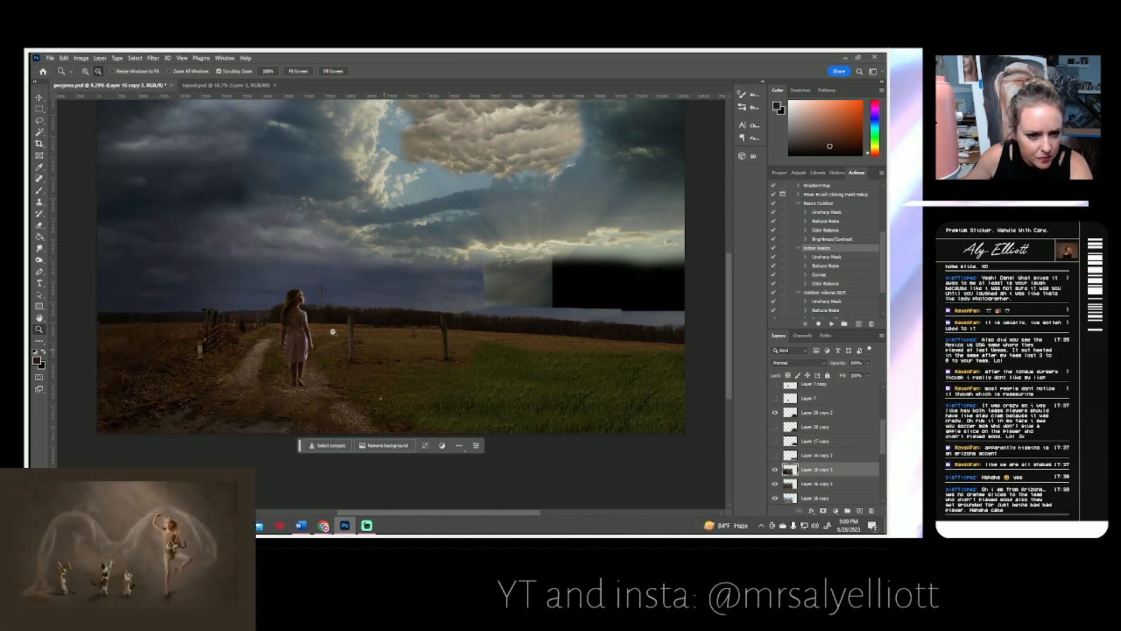
Set up the Clone Stamp with a larger Soft Round brush and 40% opacity.
{"action": "left_click", "coordinate": [39, 201]}
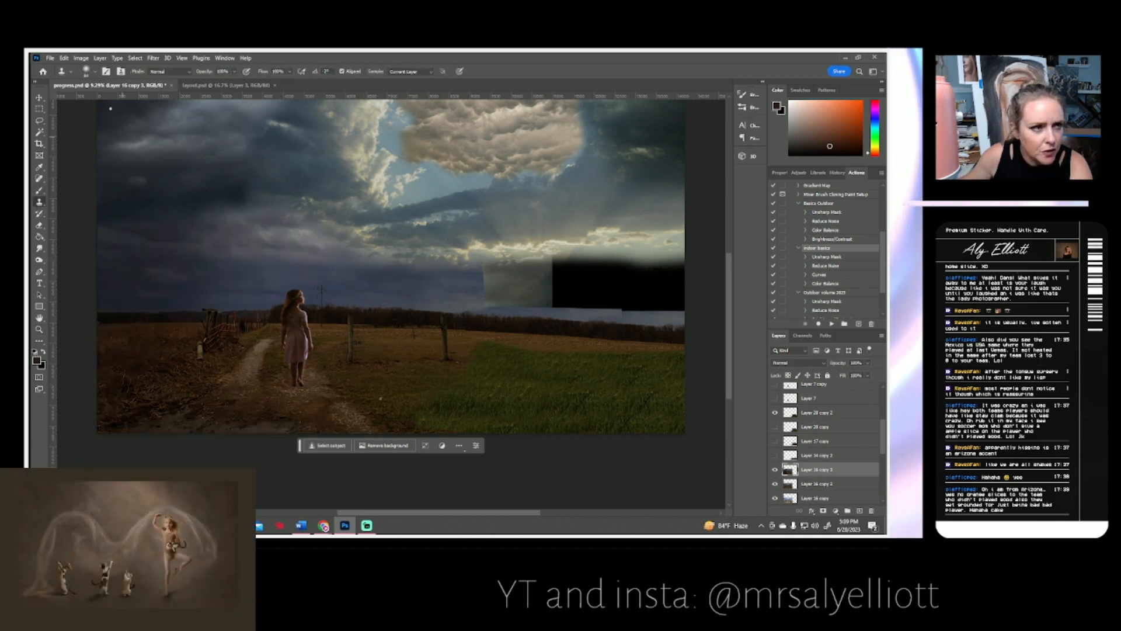
{"action": "left_click", "coordinate": [106, 71]}
{"action": "left_click", "coordinate": [94, 73]}
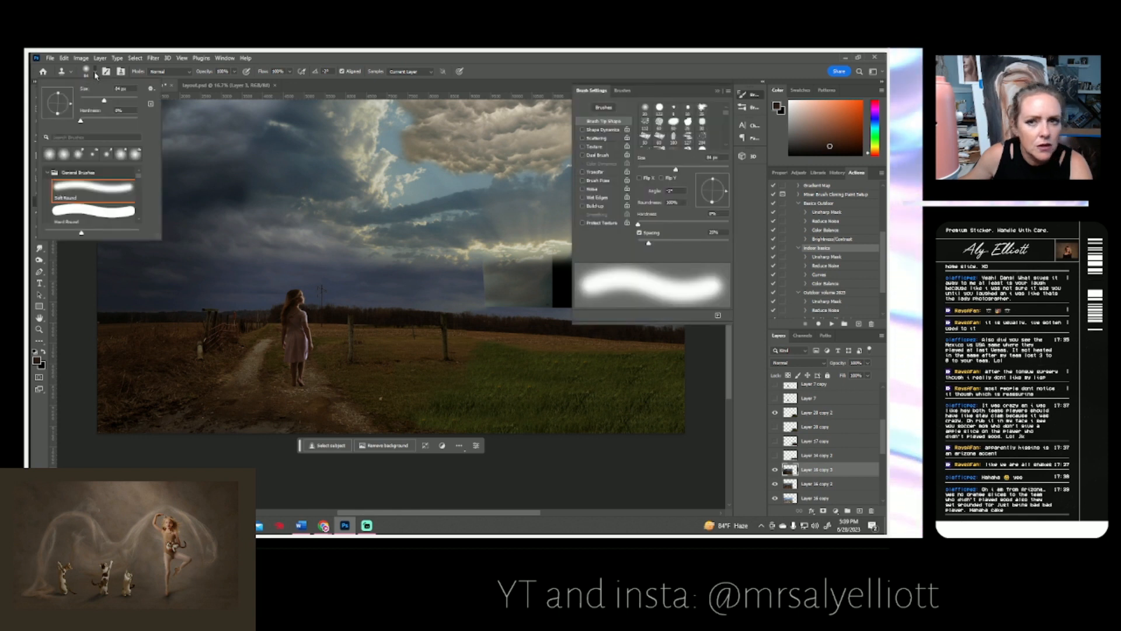
{"action": "left_click", "coordinate": [96, 94]}
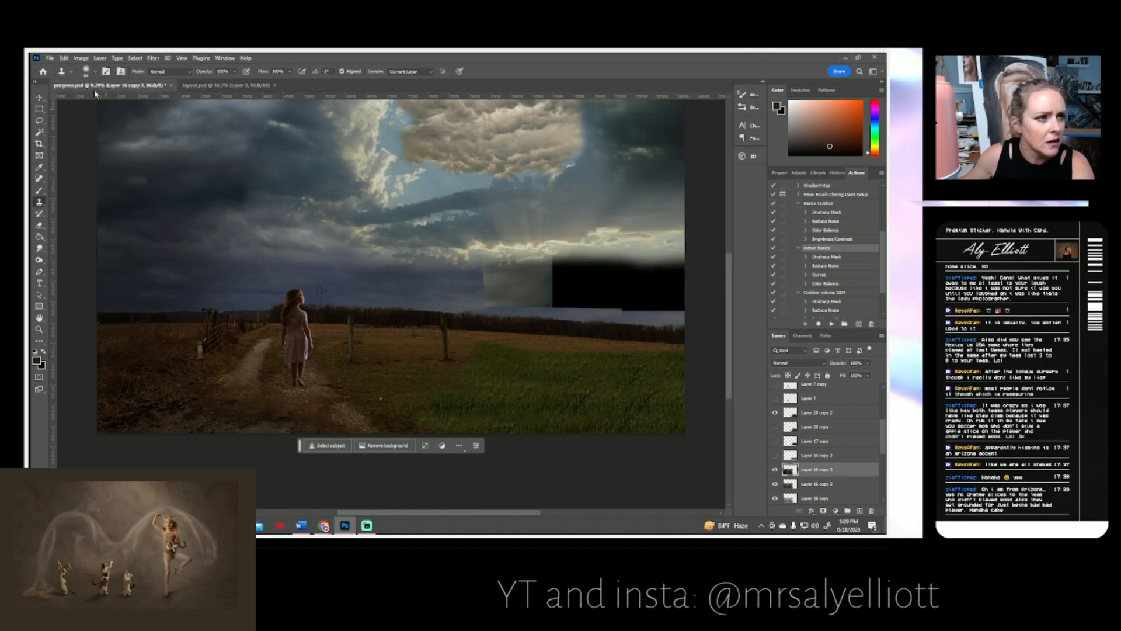
{"action": "left_click", "coordinate": [94, 72]}
{"action": "left_click_drag", "start_coordinate": [110, 100], "coordinate": [122, 100]}
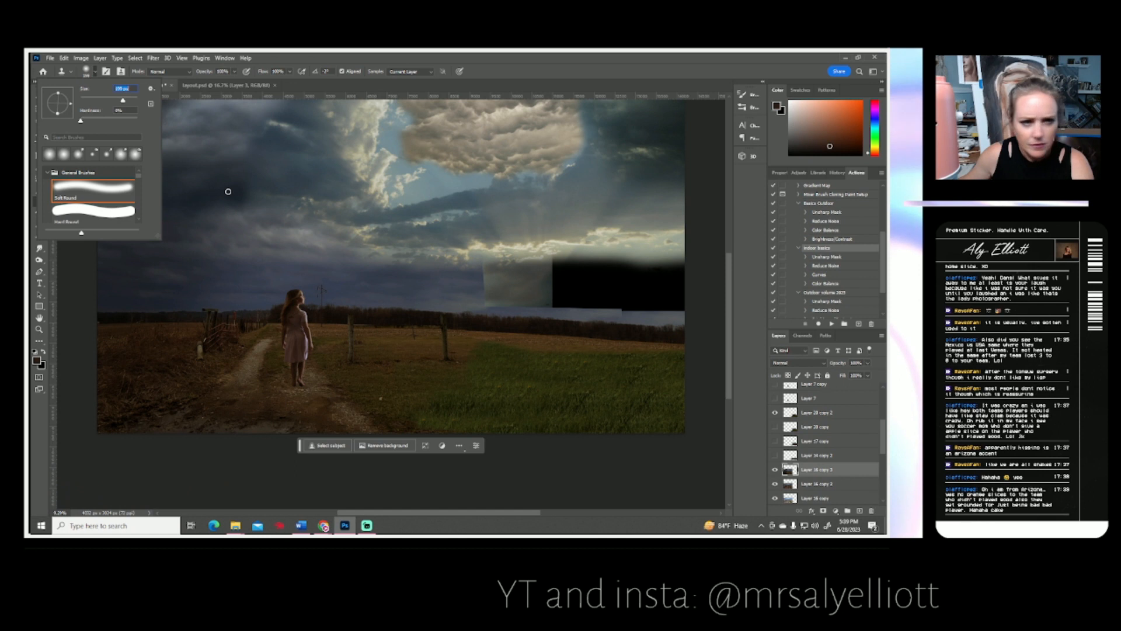
{"action": "left_click", "coordinate": [128, 100]}
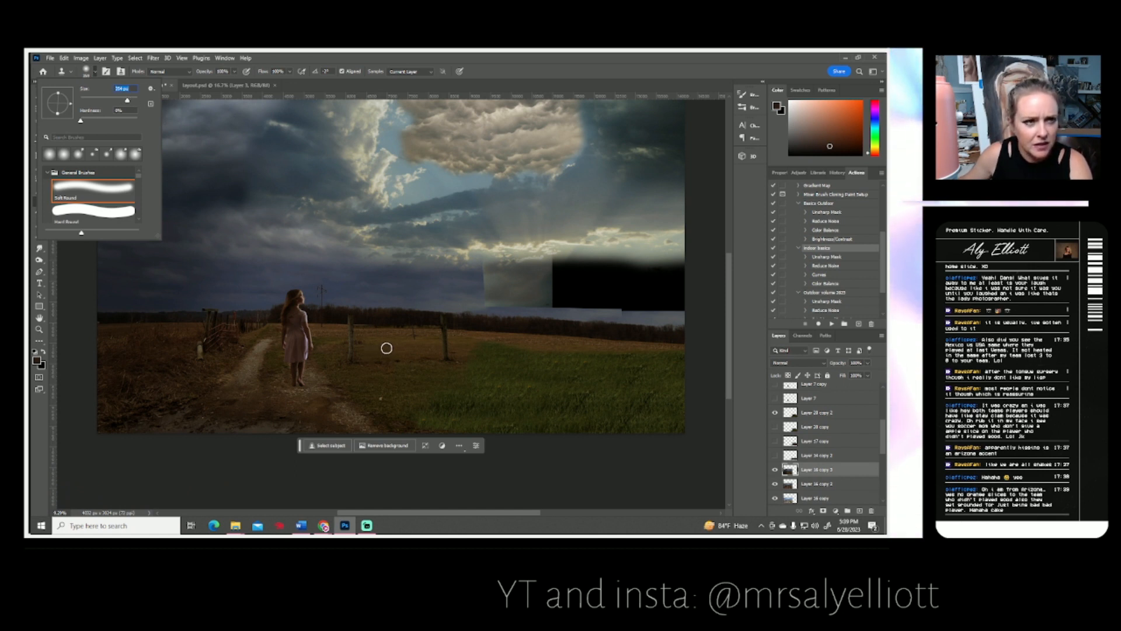
{"action": "left_click", "coordinate": [235, 72]}
{"action": "left_click", "coordinate": [214, 82]}
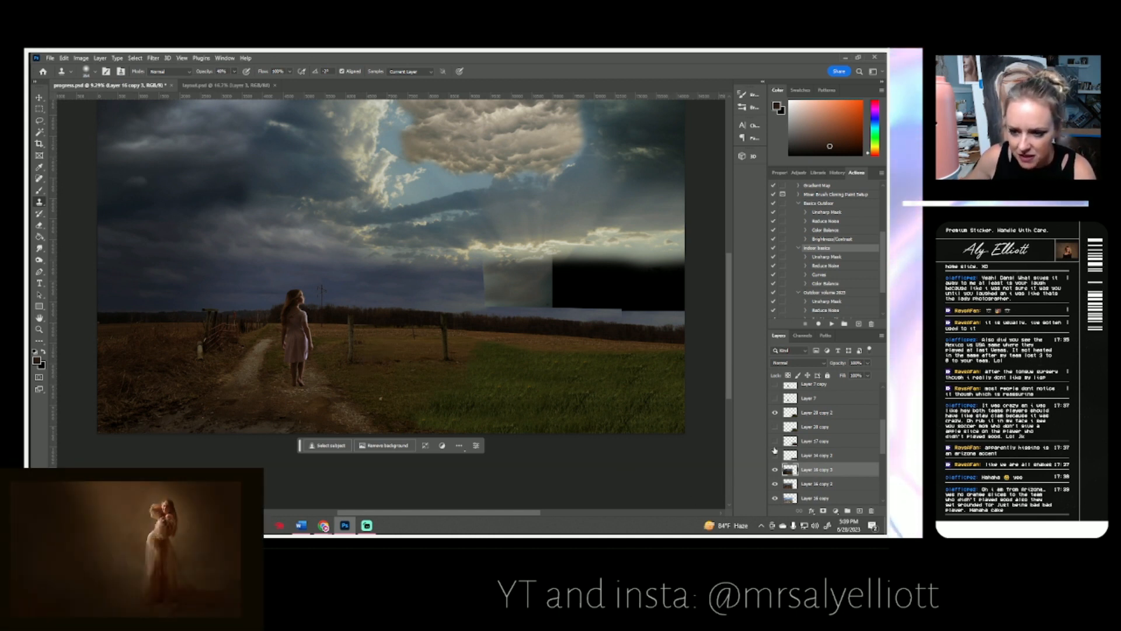
Select Layer 20 copy 2 and compare the green grass by switching the layer off and on.
{"action": "left_click", "coordinate": [811, 413]}
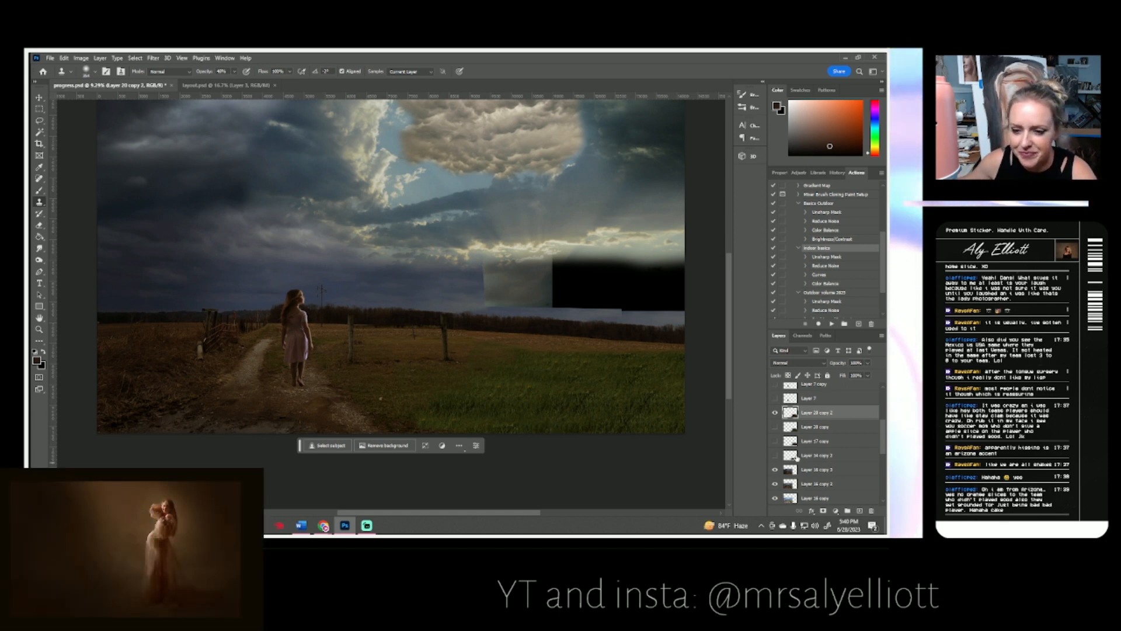
{"action": "left_click", "coordinate": [775, 412]}
{"action": "left_click", "coordinate": [775, 412]}
{"action": "left_click", "coordinate": [775, 412]}
{"action": "left_click", "coordinate": [775, 412]}
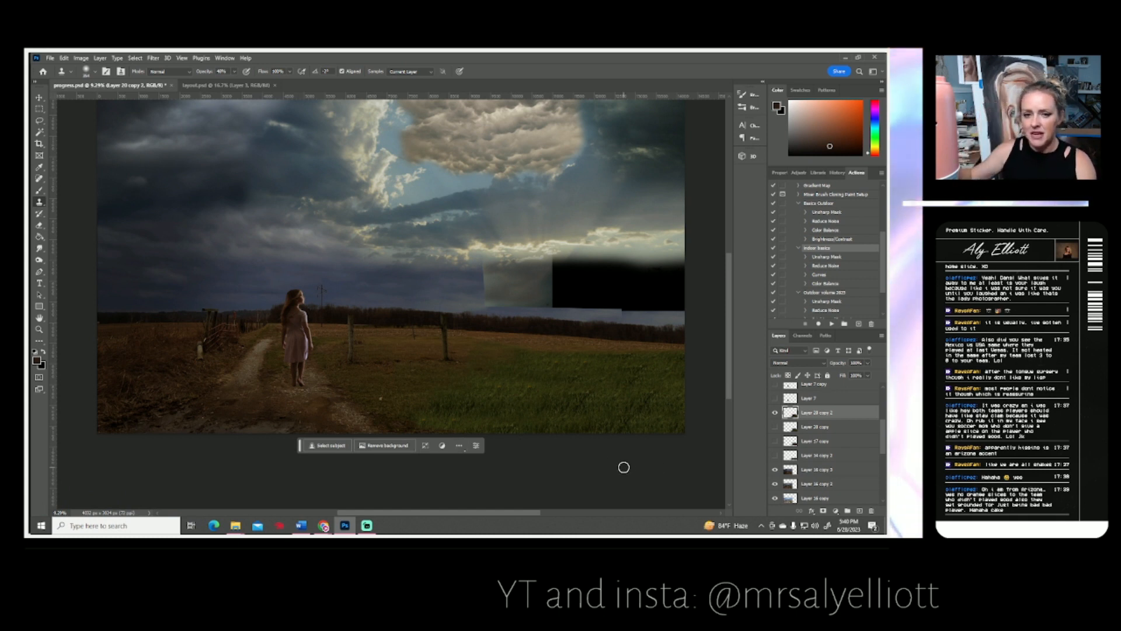
Compare the sky with and without the large sunlit cloud layer, and leave that layer hidden.
{"action": "scroll", "coordinate": [825, 435], "scroll_direction": "up", "scroll_amount": 2}
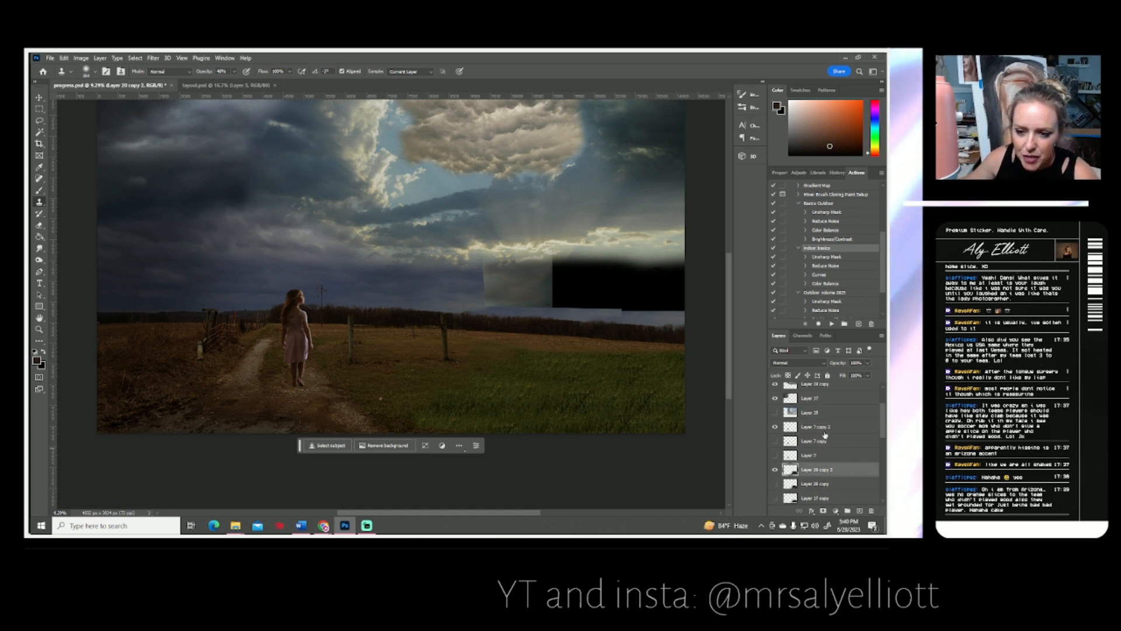
{"action": "scroll", "coordinate": [825, 435], "scroll_direction": "up", "scroll_amount": 1}
{"action": "scroll", "coordinate": [794, 422], "scroll_direction": "up", "scroll_amount": 2}
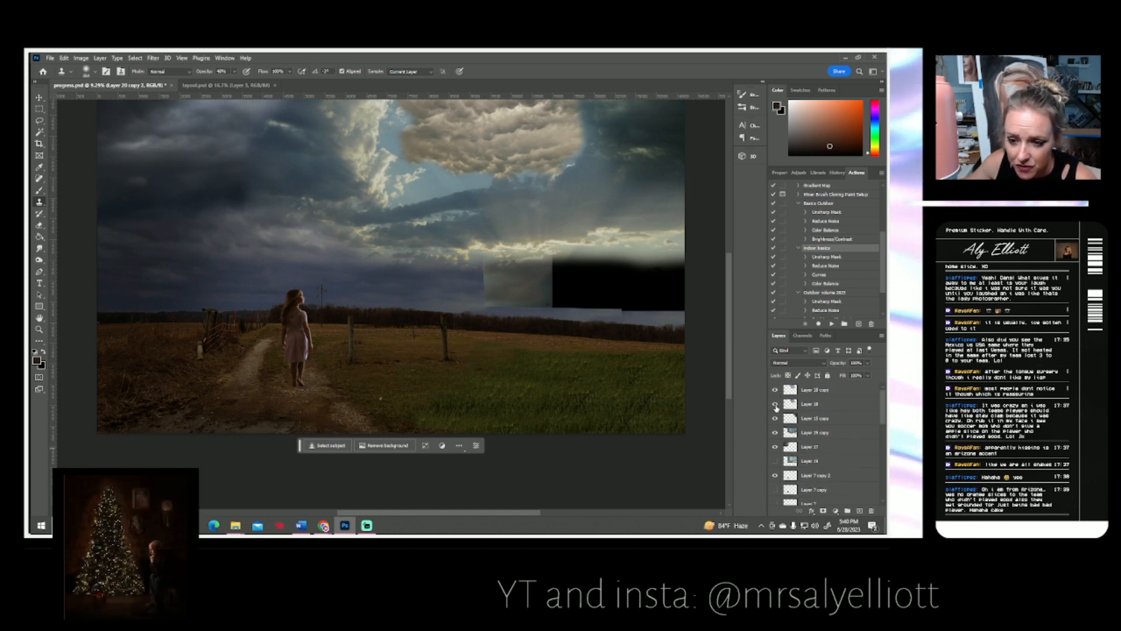
{"action": "scroll", "coordinate": [613, 403], "scroll_direction": "up", "scroll_amount": 2}
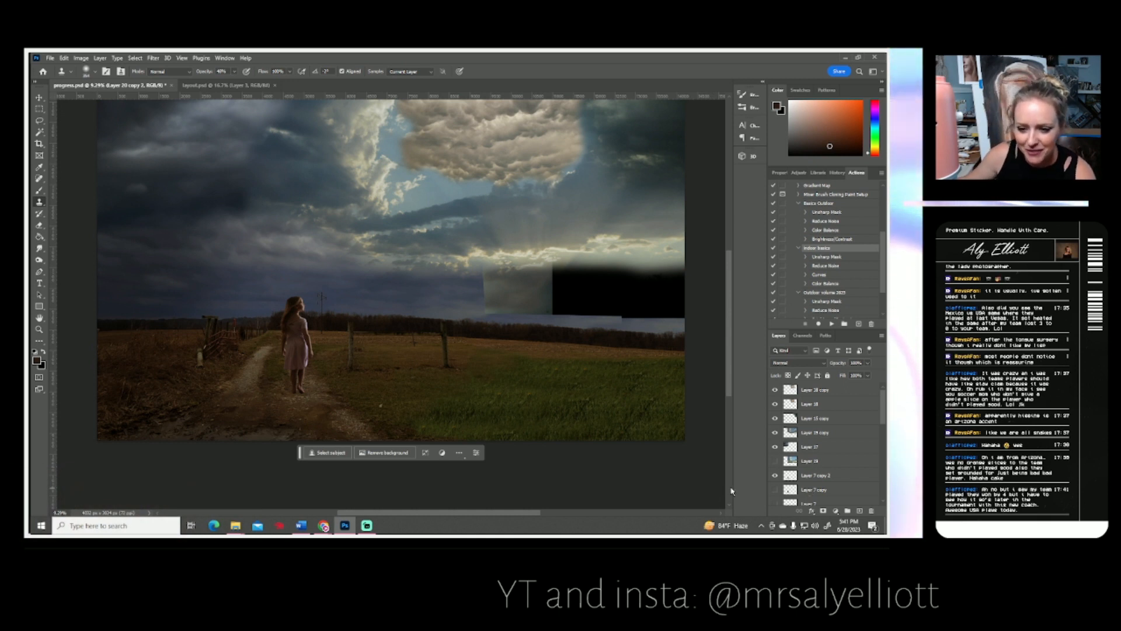
{"action": "left_click", "coordinate": [775, 434]}
{"action": "left_click", "coordinate": [774, 433]}
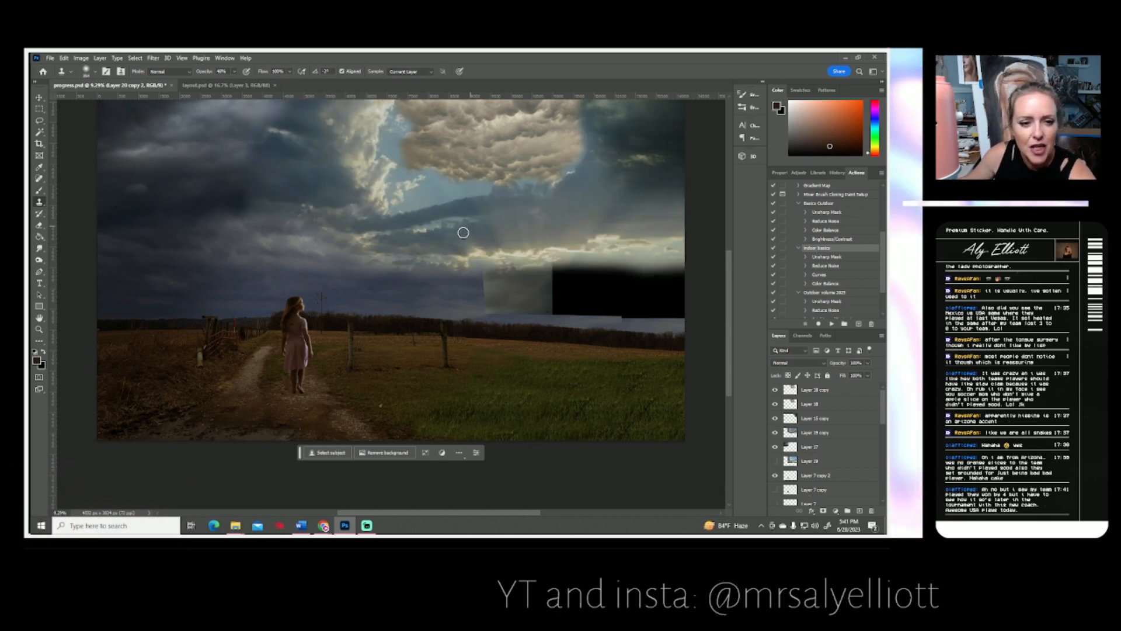
{"action": "left_click", "coordinate": [775, 432]}
{"action": "left_click", "coordinate": [775, 433]}
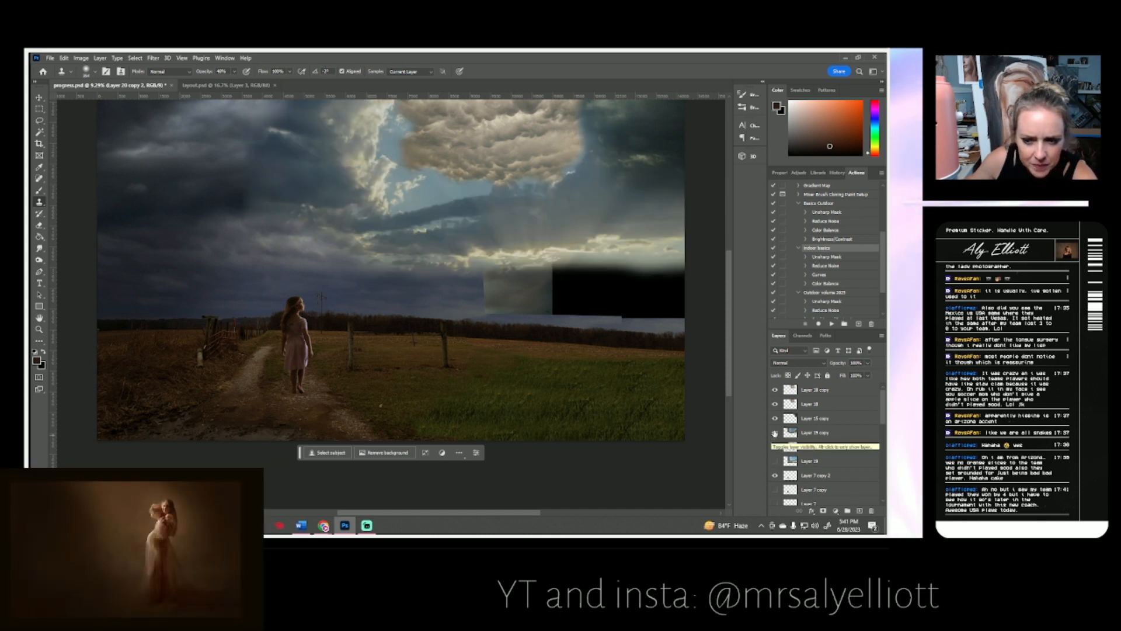
{"action": "left_click", "coordinate": [775, 432]}
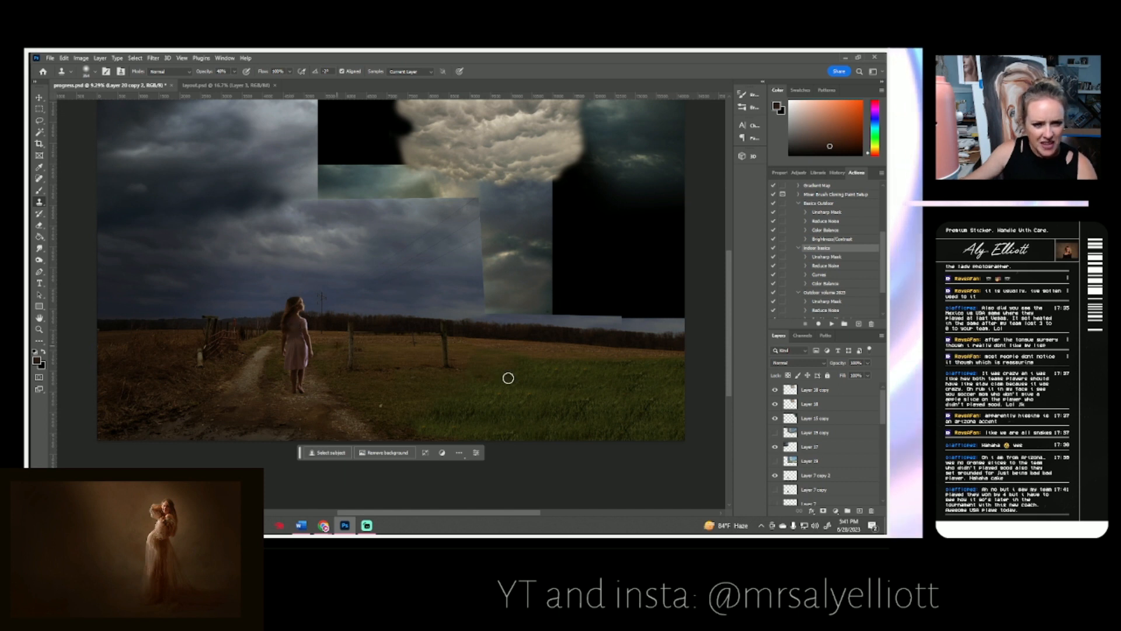
Check the lower teal cloud layer and Layer 16 copy 3 by switching each off and on.
{"action": "scroll", "coordinate": [803, 453], "scroll_direction": "down", "scroll_amount": 4}
{"action": "scroll", "coordinate": [807, 453], "scroll_direction": "down", "scroll_amount": 4}
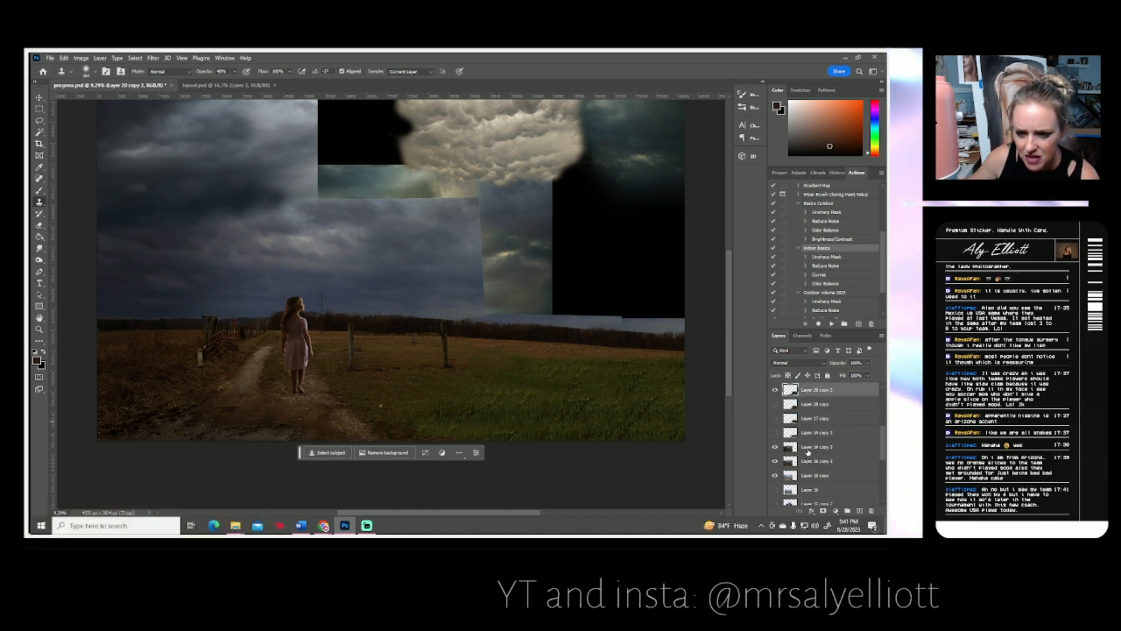
{"action": "scroll", "coordinate": [807, 452], "scroll_direction": "down", "scroll_amount": 3}
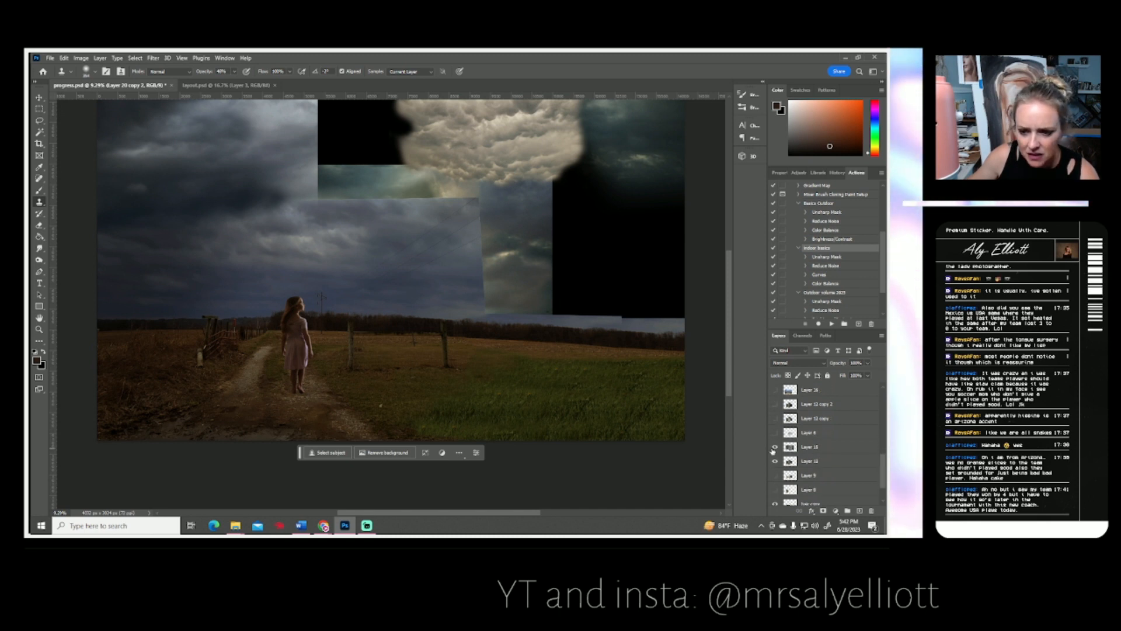
{"action": "left_click", "coordinate": [775, 447]}
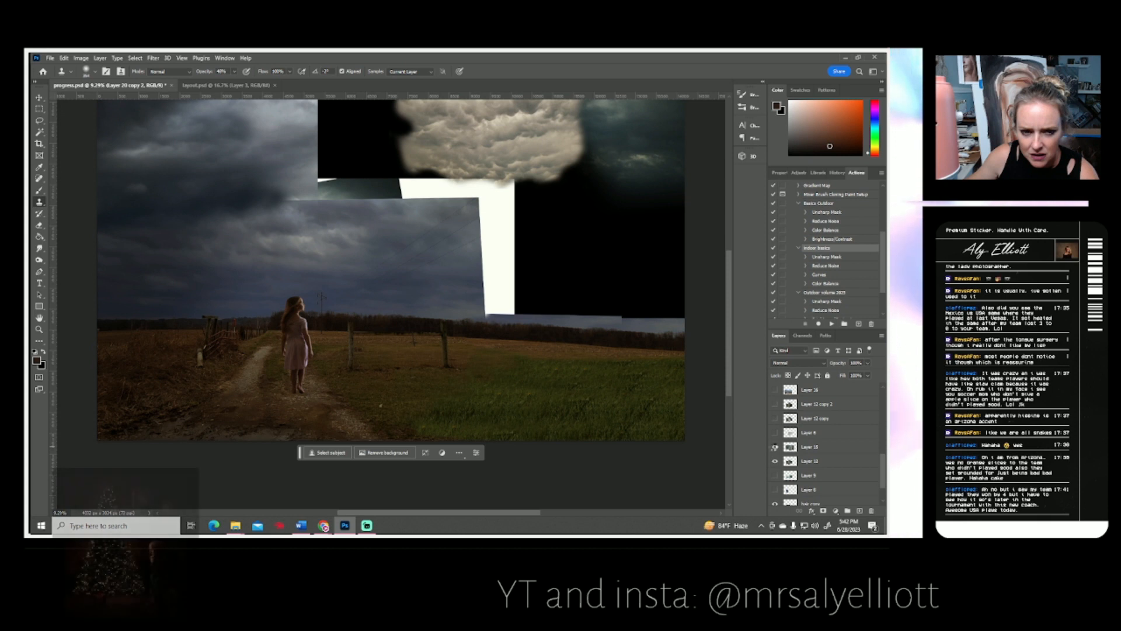
{"action": "left_click", "coordinate": [774, 447]}
{"action": "scroll", "coordinate": [798, 445], "scroll_direction": "up", "scroll_amount": 3}
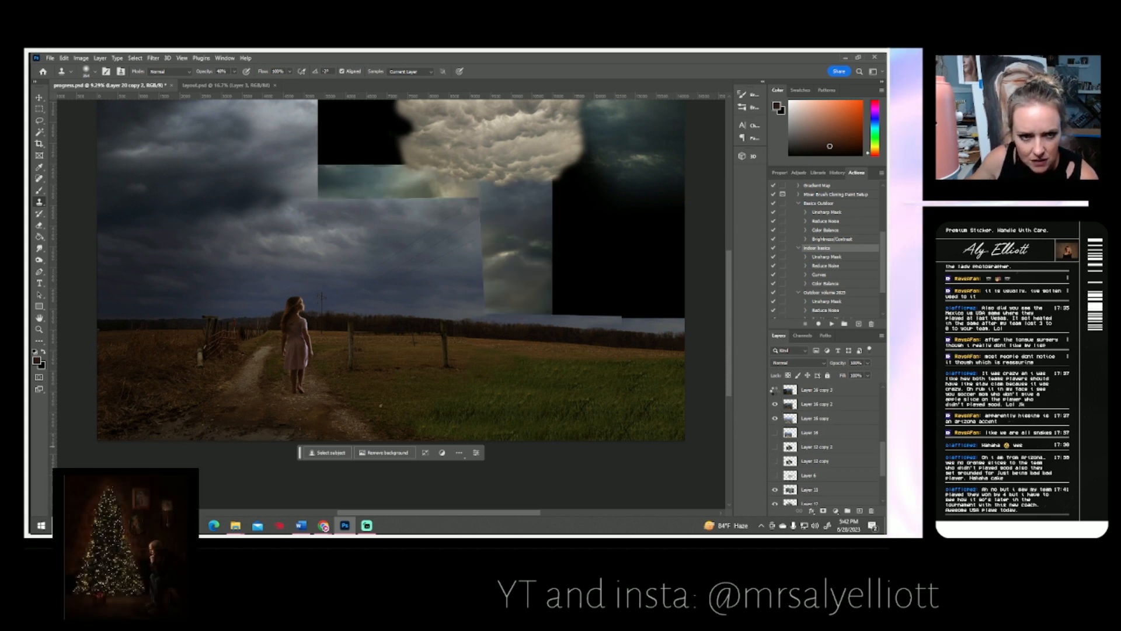
{"action": "left_click", "coordinate": [774, 390]}
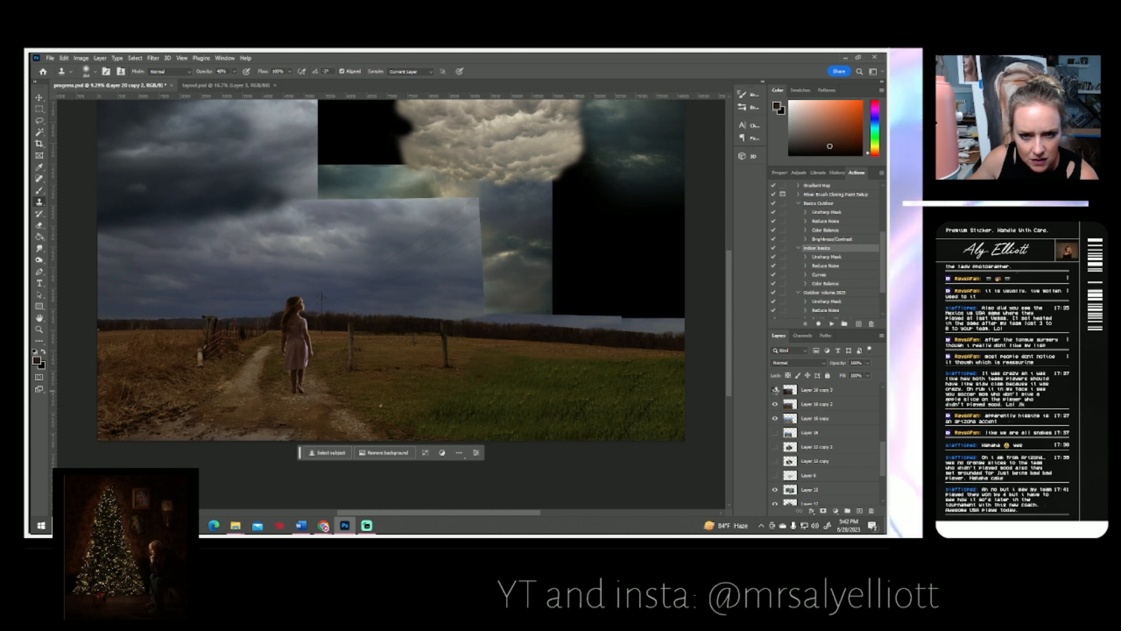
{"action": "left_click", "coordinate": [774, 390]}
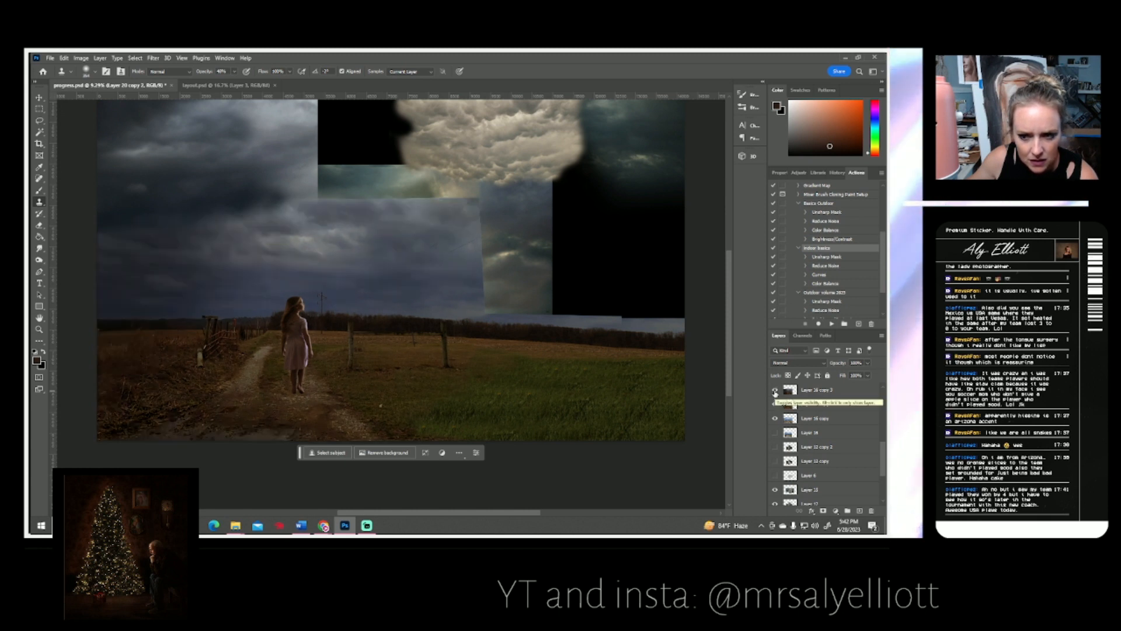
Heal the diagonal lines across the dark sky on Layer 16 copy 3 with a larger Spot Healing Brush.
{"action": "scroll", "coordinate": [809, 424], "scroll_direction": "up", "scroll_amount": 2}
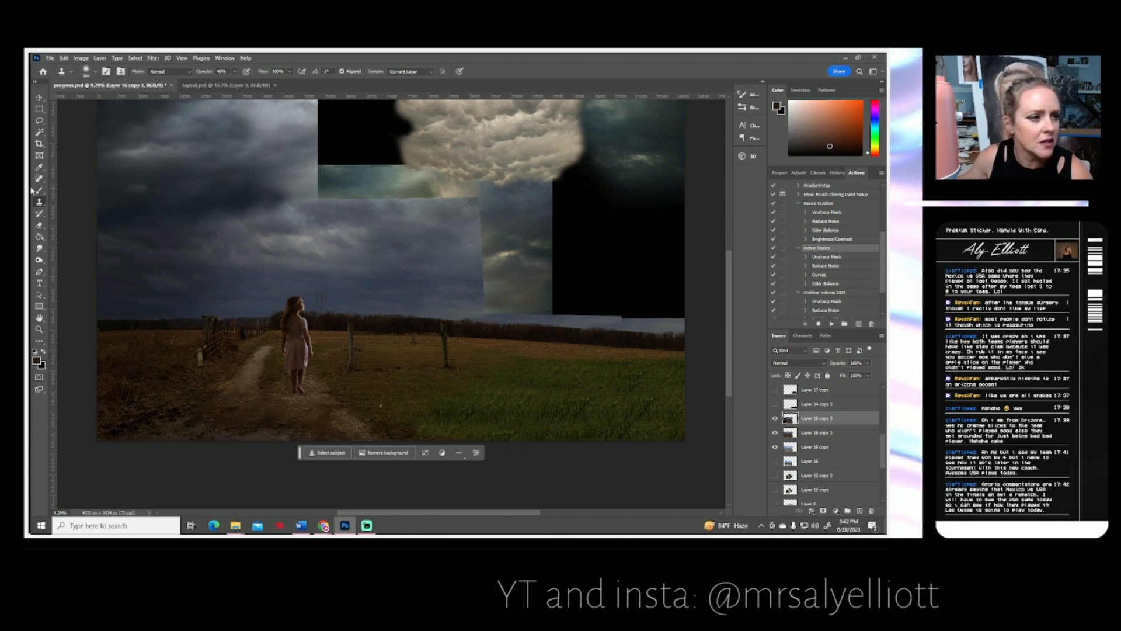
{"action": "left_click", "coordinate": [39, 178]}
{"action": "left_click", "coordinate": [95, 72]}
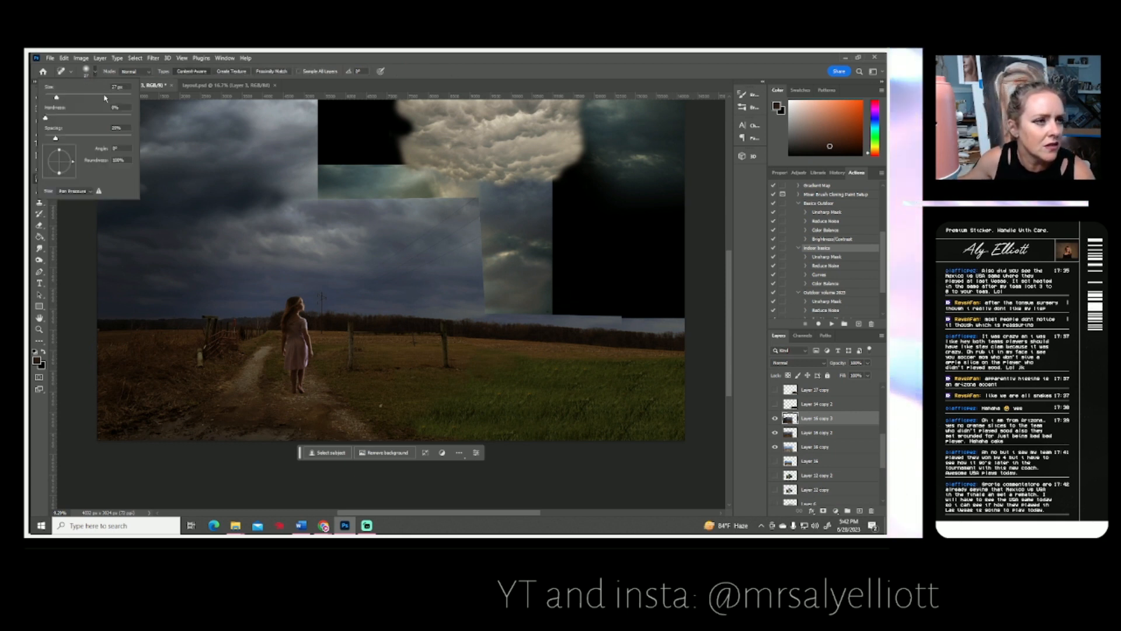
{"action": "left_click", "coordinate": [347, 284]}
{"action": "left_click_drag", "start_coordinate": [348, 284], "coordinate": [493, 198]}
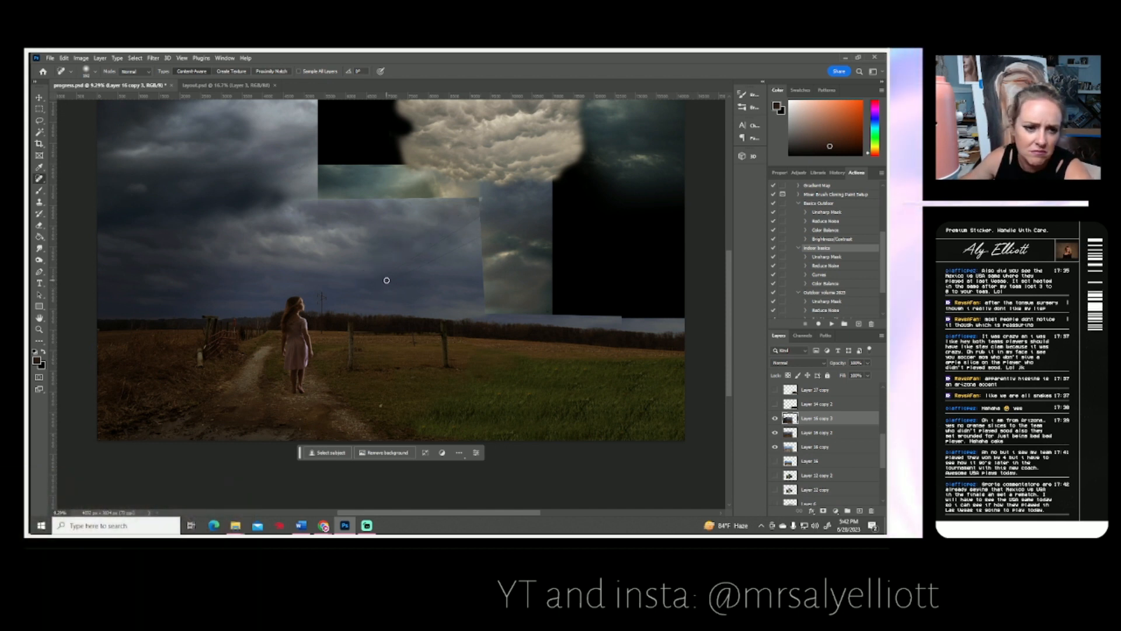
{"action": "left_click_drag", "start_coordinate": [402, 246], "coordinate": [481, 192]}
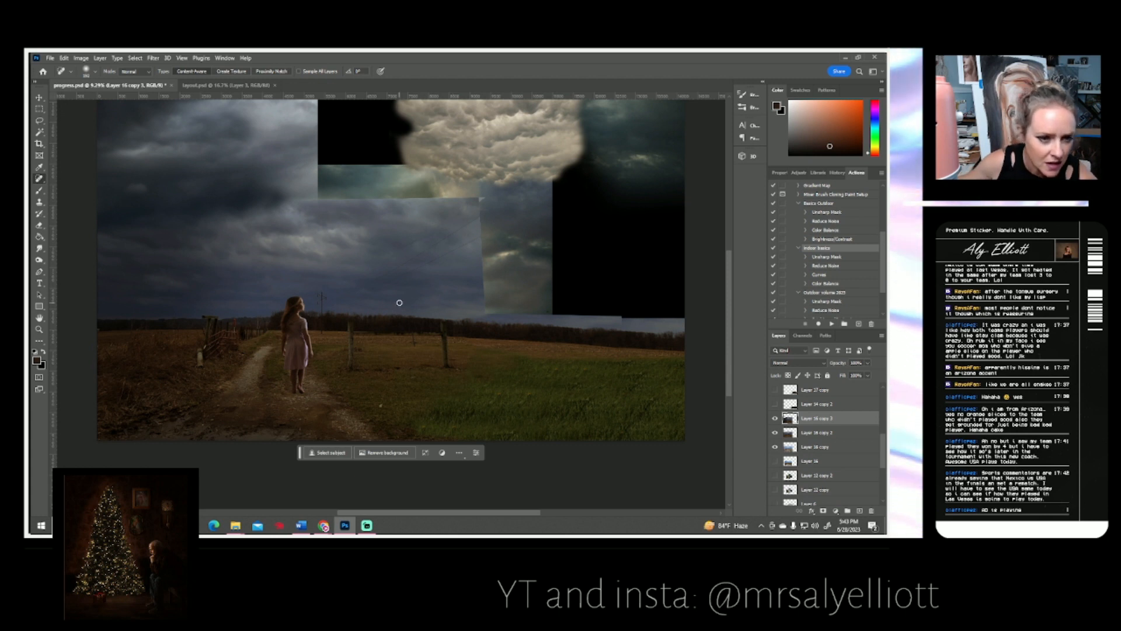
{"action": "left_click_drag", "start_coordinate": [399, 248], "coordinate": [420, 232]}
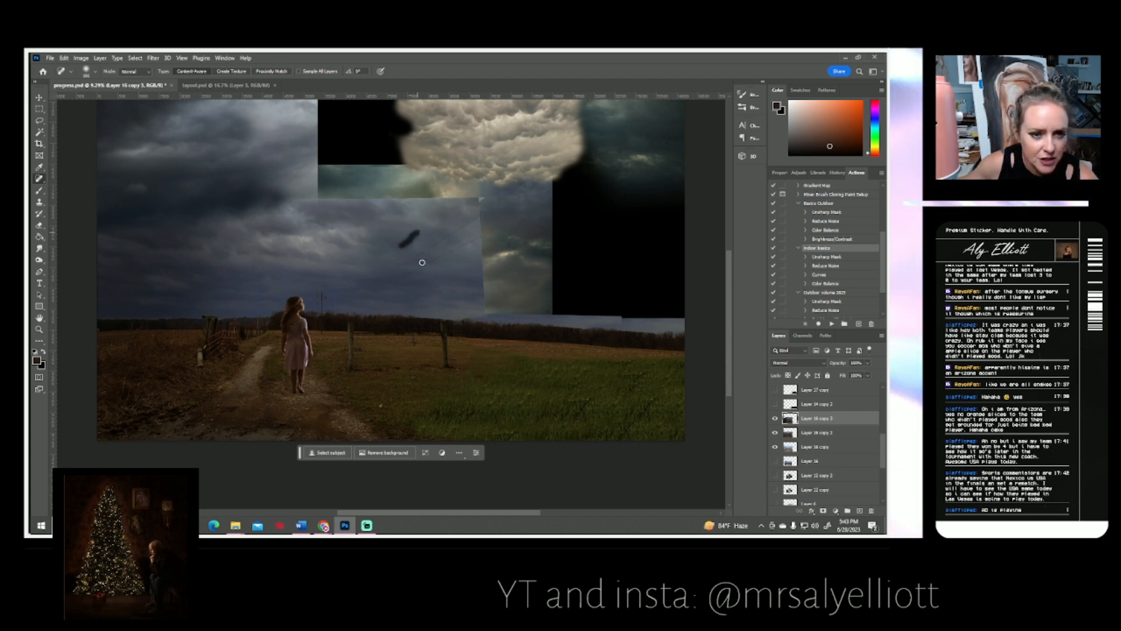
{"action": "left_click_drag", "start_coordinate": [394, 269], "coordinate": [485, 213]}
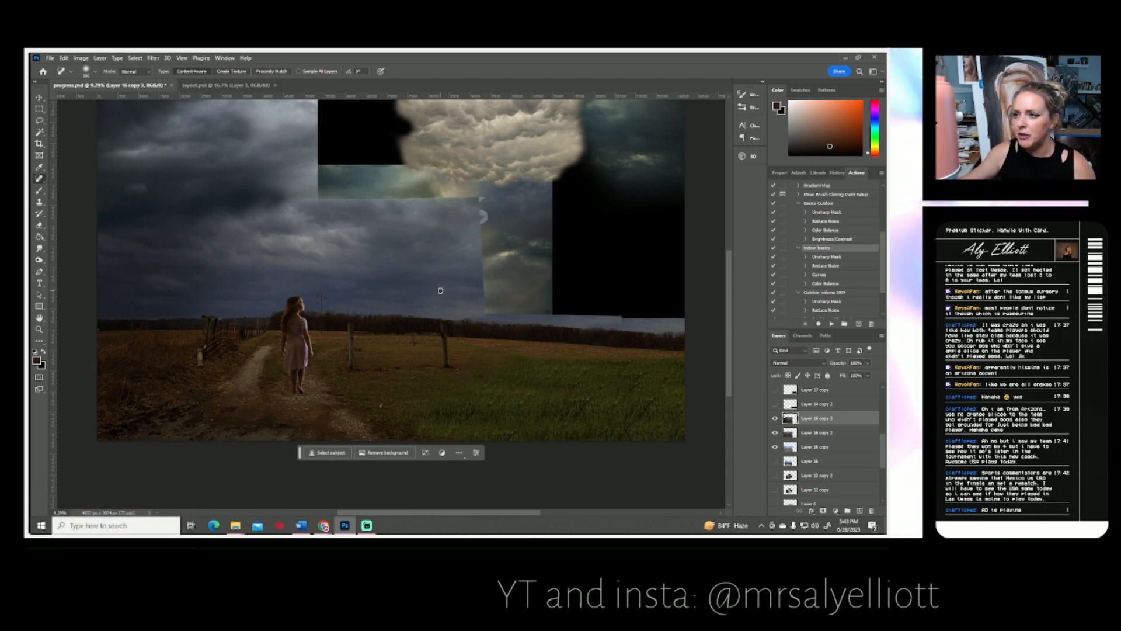
{"action": "left_click_drag", "start_coordinate": [409, 275], "coordinate": [500, 224]}
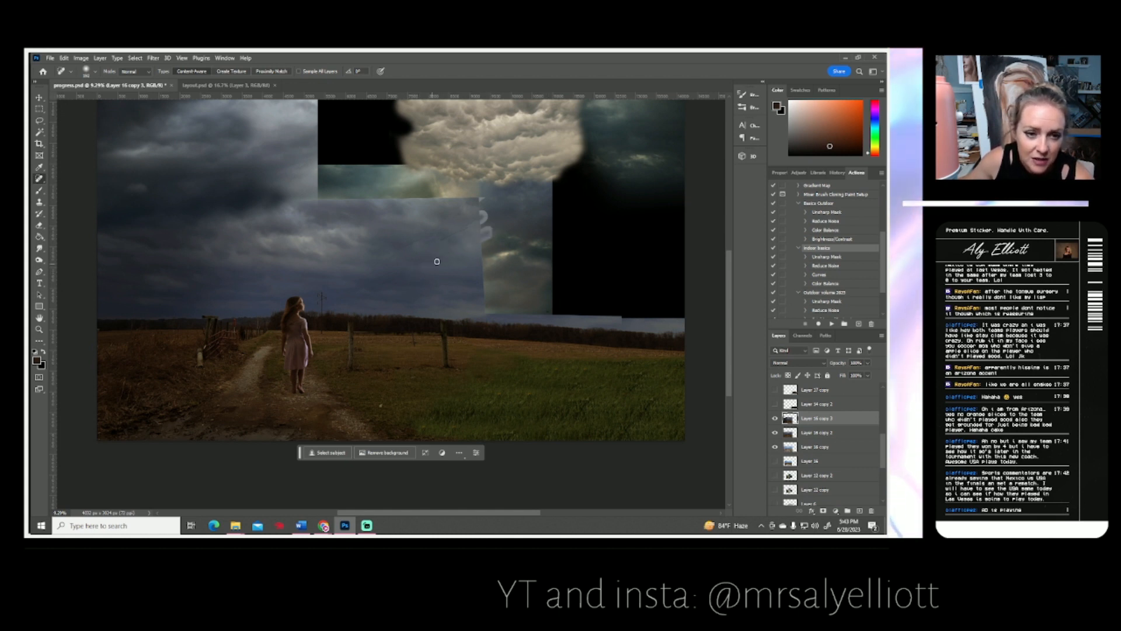
{"action": "mouse_move", "coordinate": [436, 261]}
{"action": "left_mouse_down"}
{"action": "mouse_move", "coordinate": [462, 245]}
{"action": "mouse_move", "coordinate": [454, 250]}
{"action": "left_mouse_up"}
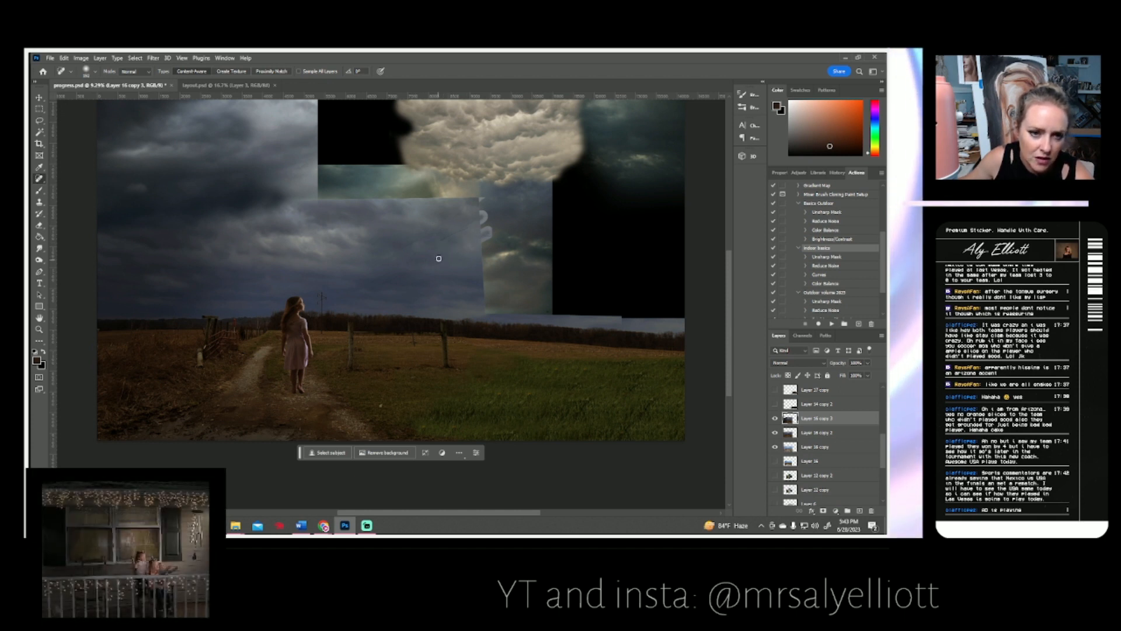
{"action": "left_click_drag", "start_coordinate": [429, 259], "coordinate": [447, 237]}
{"action": "left_click_drag", "start_coordinate": [396, 277], "coordinate": [335, 295]}
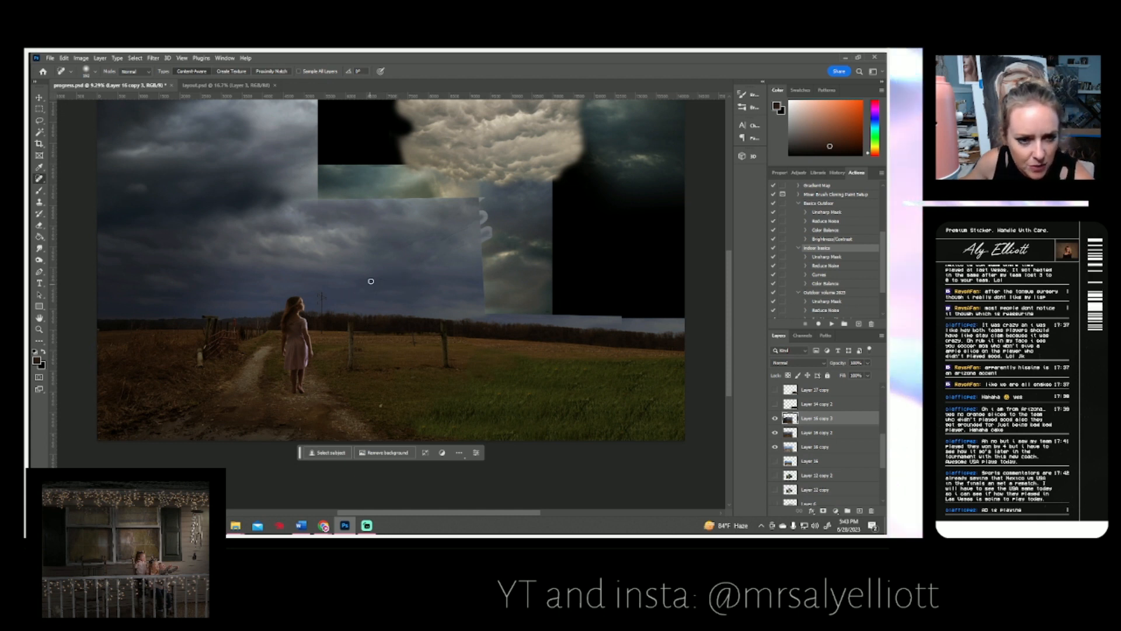
{"action": "mouse_move", "coordinate": [357, 280]}
{"action": "left_mouse_down"}
{"action": "mouse_move", "coordinate": [480, 215]}
{"action": "mouse_move", "coordinate": [432, 240]}
{"action": "mouse_move", "coordinate": [453, 250]}
{"action": "mouse_move", "coordinate": [466, 226]}
{"action": "mouse_move", "coordinate": [471, 258]}
{"action": "mouse_move", "coordinate": [461, 235]}
{"action": "left_mouse_up"}
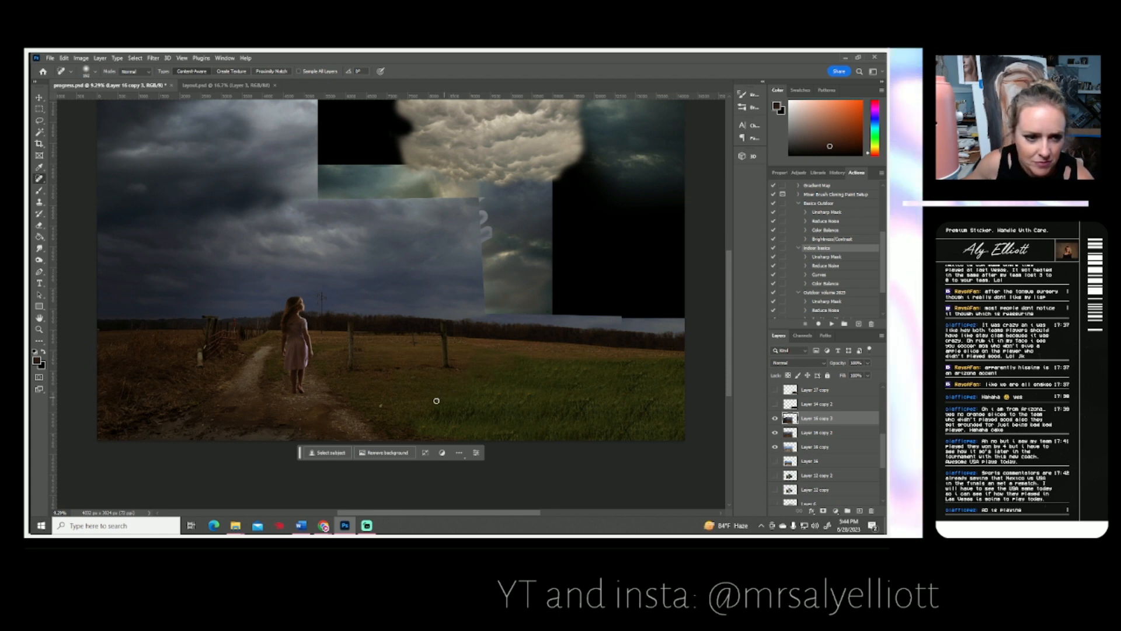
Clone out the utility pole on the horizon beside the girl with the Clone Stamp at 100% opacity.
{"action": "left_click", "coordinate": [39, 203]}
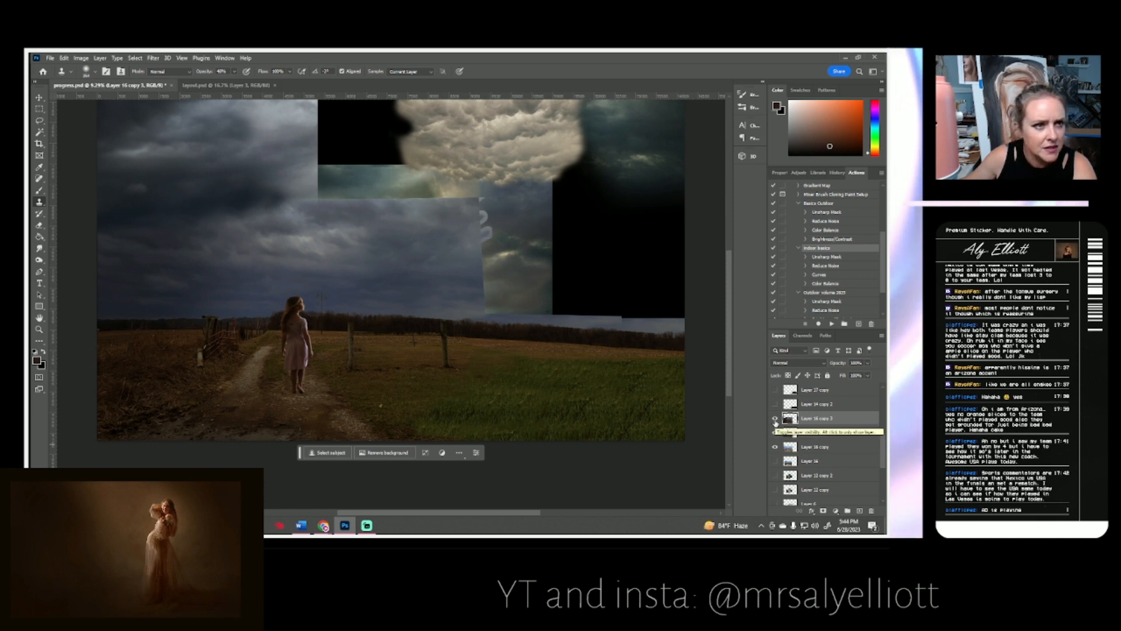
{"action": "left_click", "coordinate": [236, 72]}
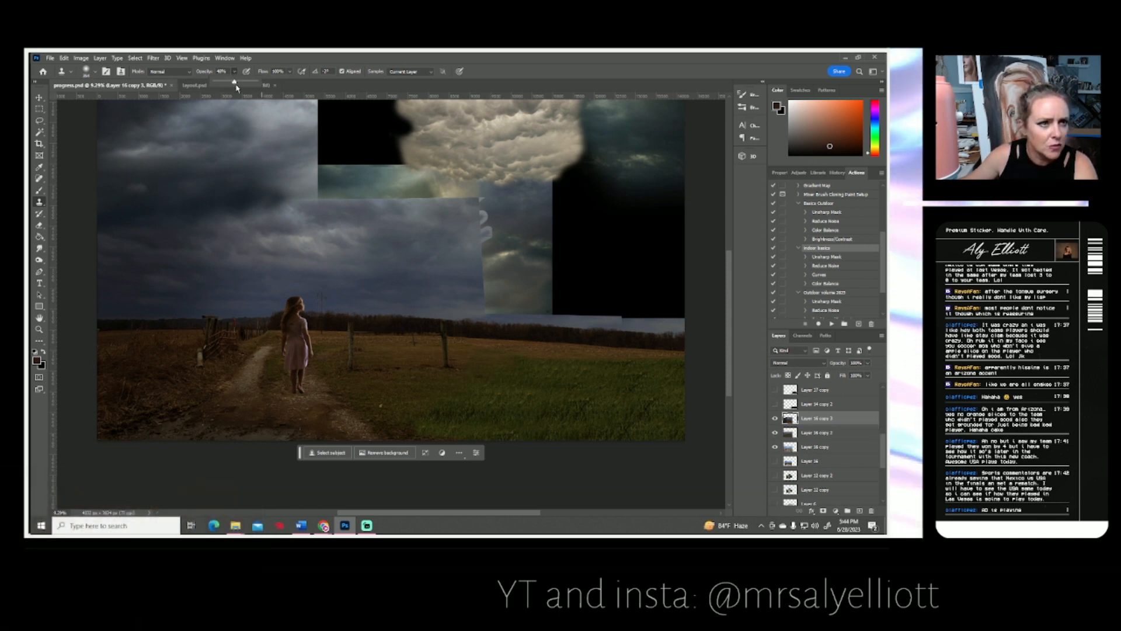
{"action": "left_click", "coordinate": [320, 307]}
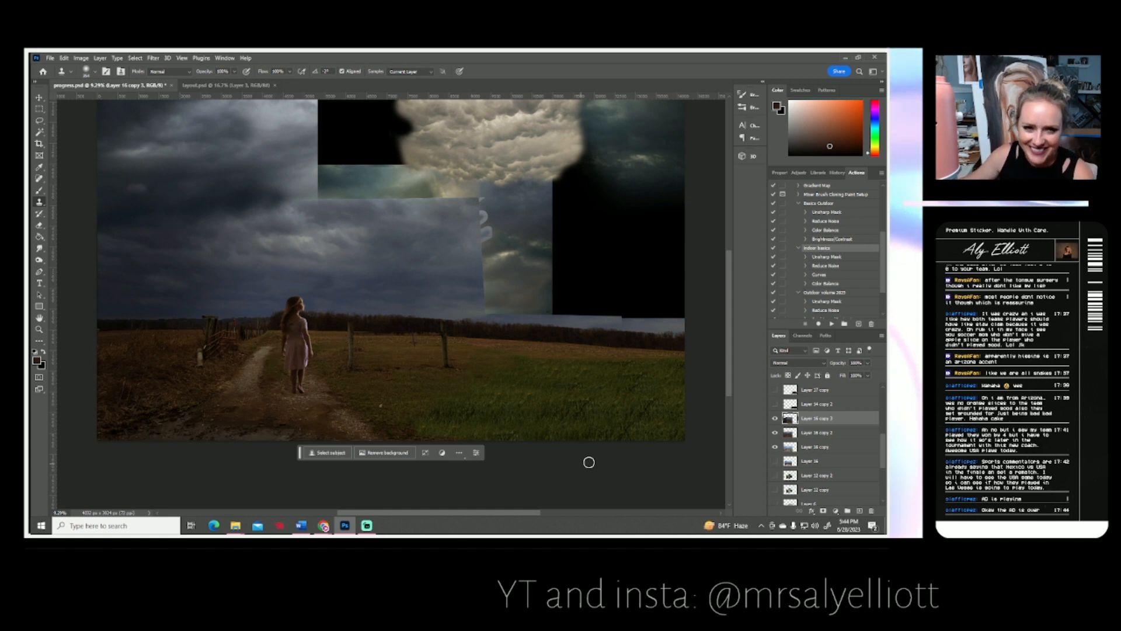
Turn the large sunlit cloud layer back on above the dark sky and select it.
{"action": "scroll", "coordinate": [789, 428], "scroll_direction": "up", "scroll_amount": 4}
{"action": "scroll", "coordinate": [785, 423], "scroll_direction": "up", "scroll_amount": 2}
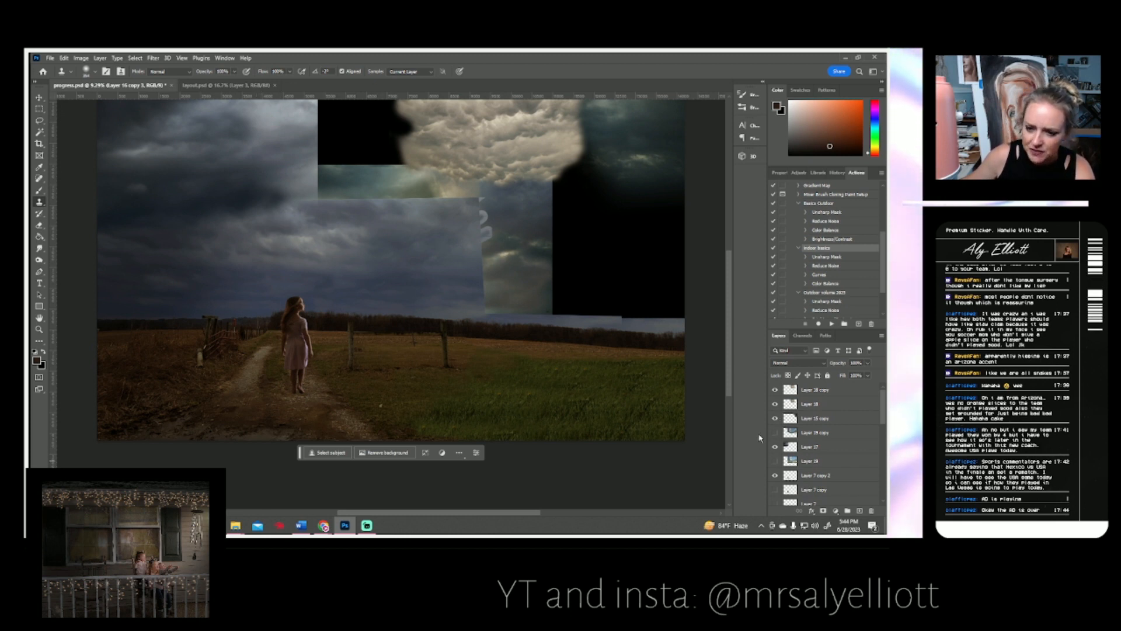
{"action": "left_click", "coordinate": [775, 432]}
{"action": "left_click", "coordinate": [775, 432]}
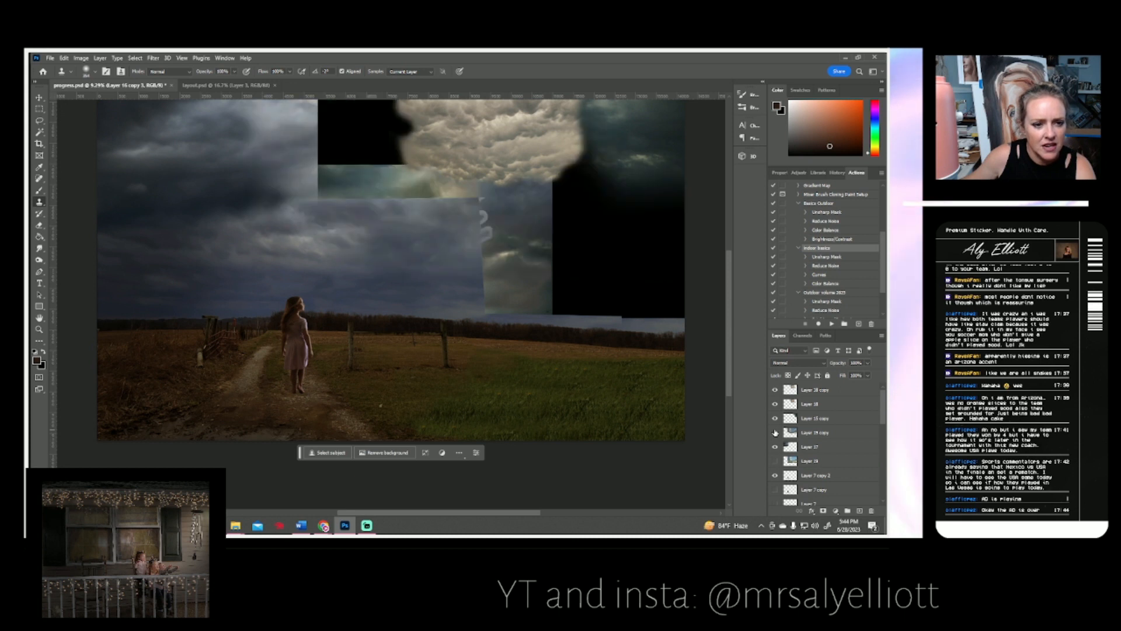
{"action": "left_click", "coordinate": [775, 432]}
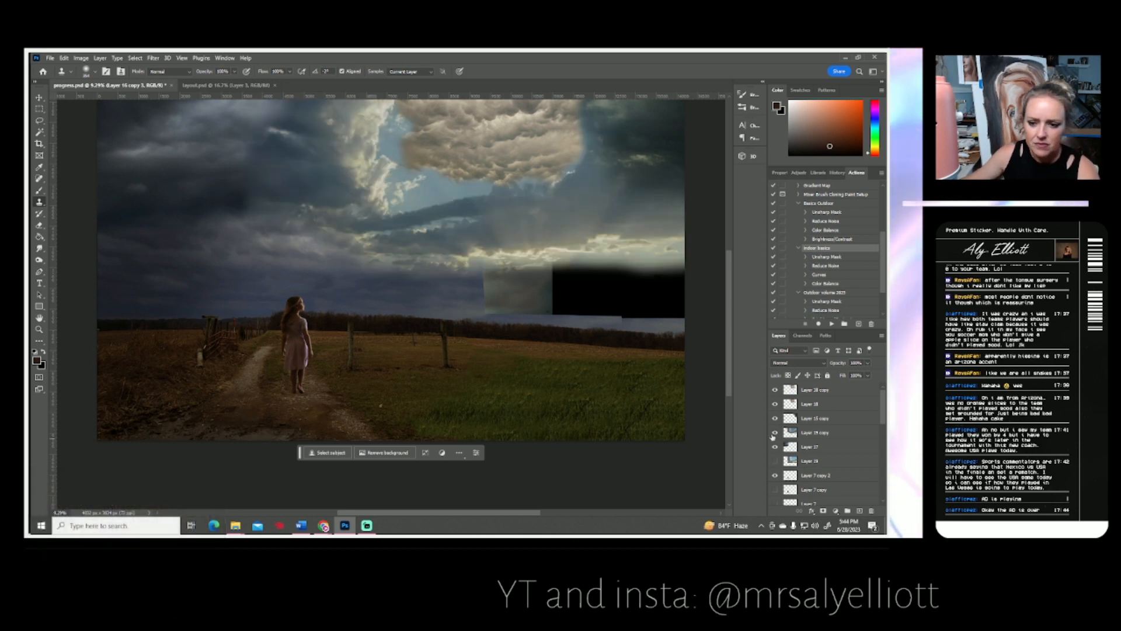
{"action": "left_click", "coordinate": [814, 432]}
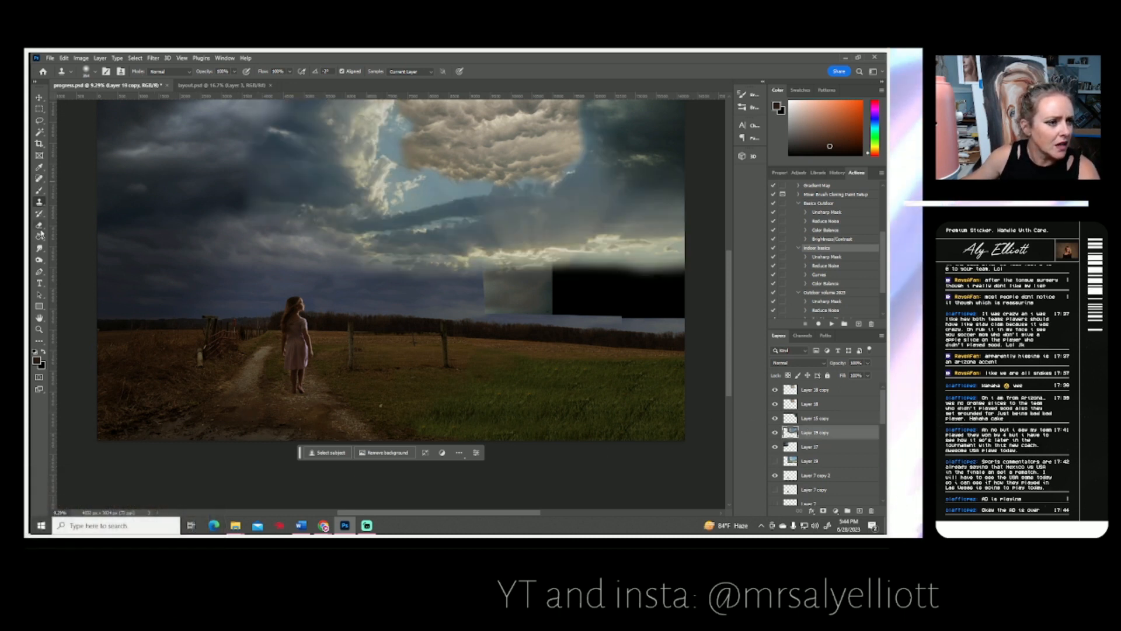
Set up a larger soft round Eraser at reduced opacity for blending the sunlit cloud layer.
{"action": "left_click", "coordinate": [40, 226]}
{"action": "left_click", "coordinate": [97, 72]}
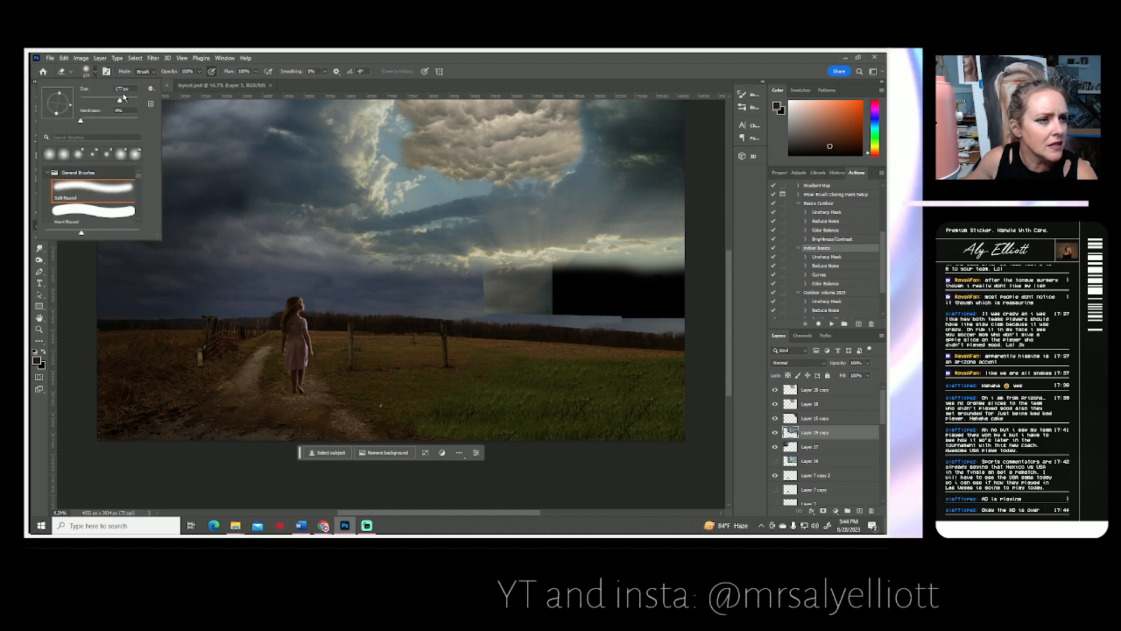
{"action": "left_click", "coordinate": [131, 100]}
{"action": "left_click", "coordinate": [200, 72]}
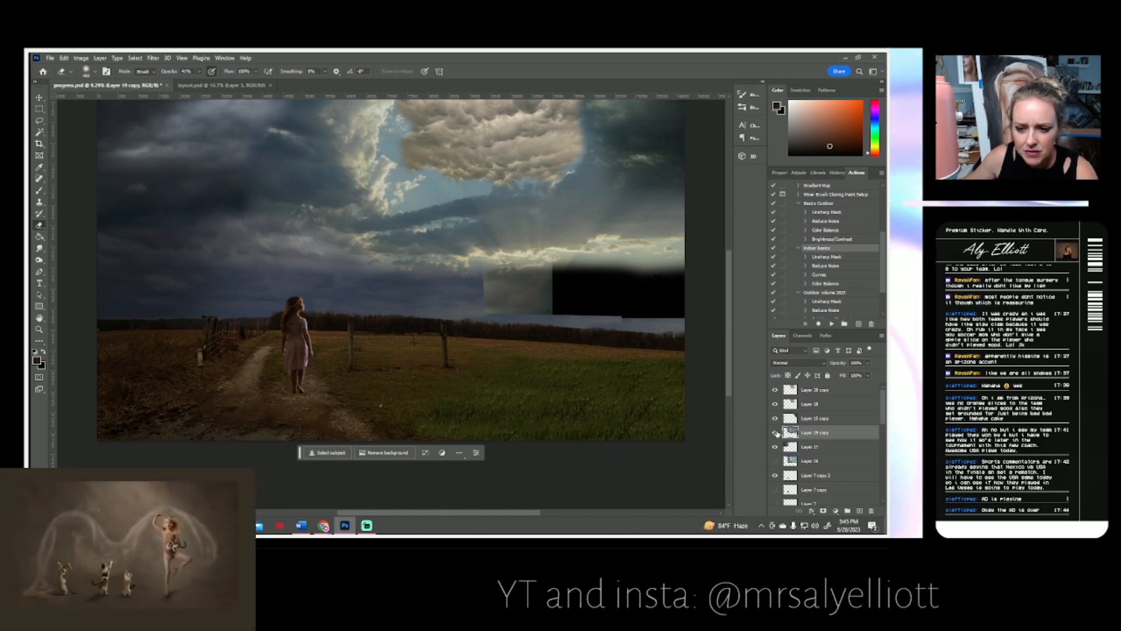
Compare the sky with and without the large sunlit cloud layer, leaving the layer visible.
{"action": "left_click", "coordinate": [775, 432]}
{"action": "left_click", "coordinate": [776, 432]}
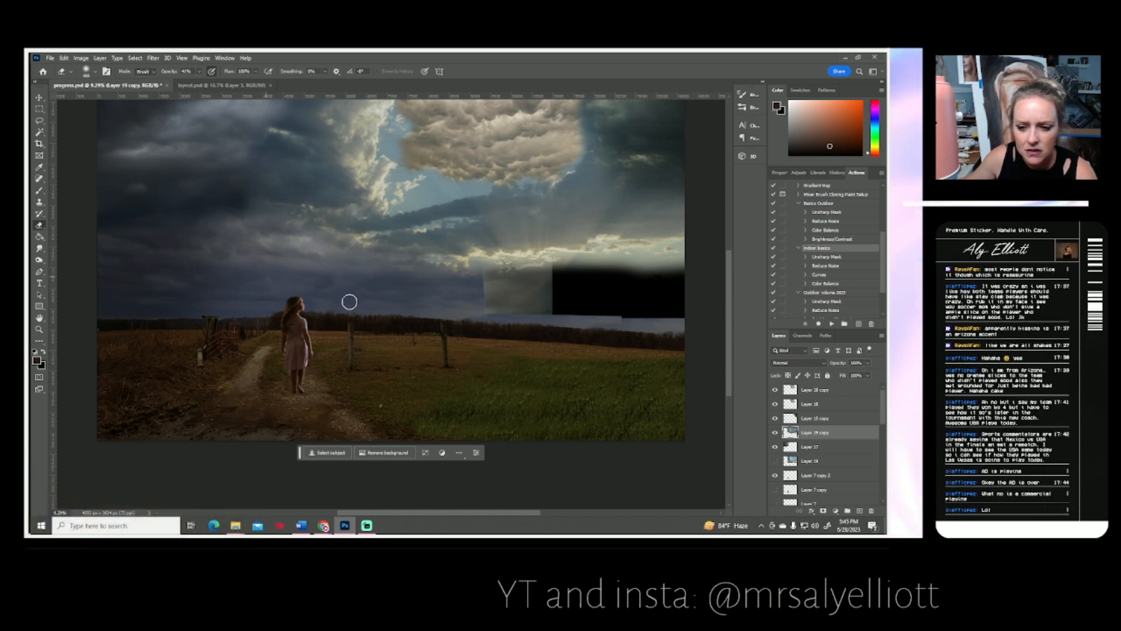
{"action": "left_click", "coordinate": [775, 432]}
{"action": "left_click", "coordinate": [775, 433]}
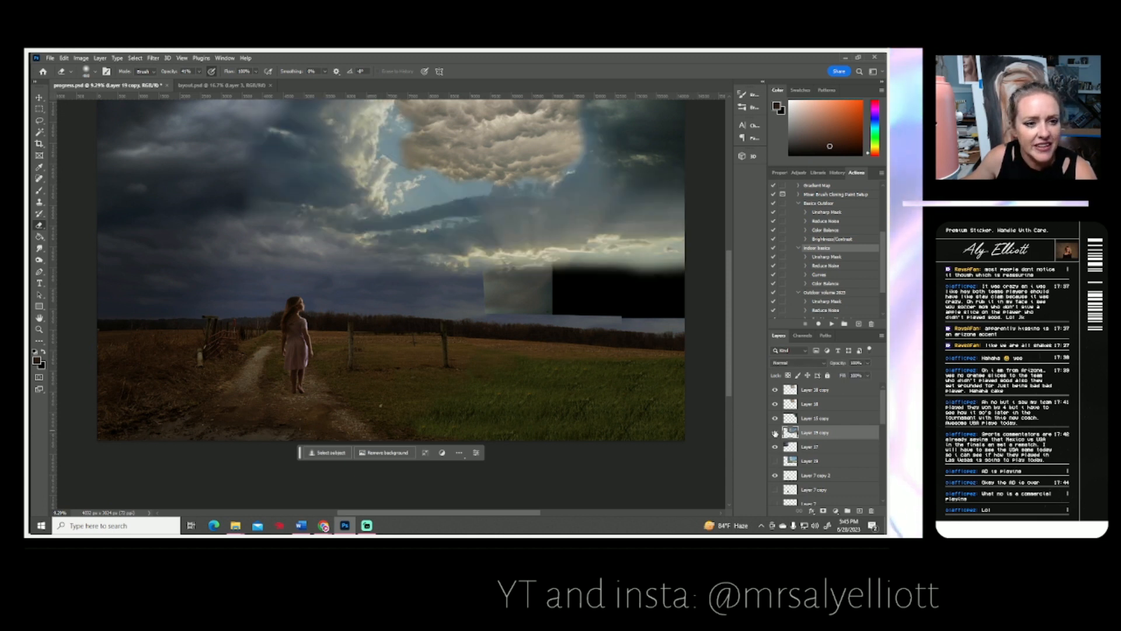
{"action": "left_click", "coordinate": [775, 433]}
{"action": "left_click", "coordinate": [775, 433]}
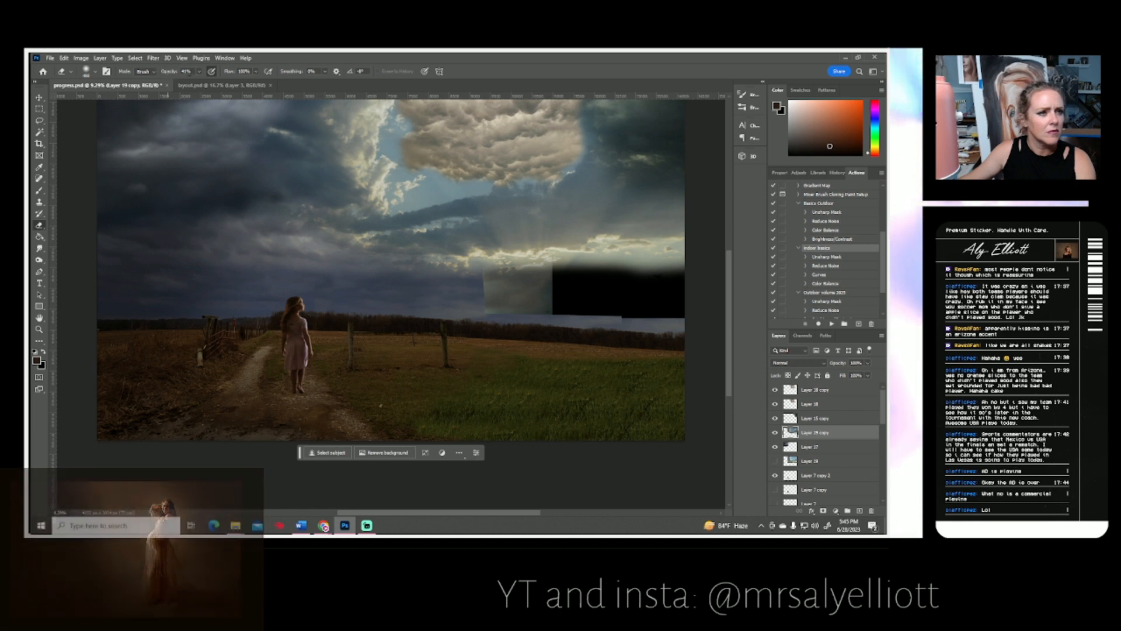
Fade the sunlit cloud layer into the dark clouds with the Eraser at a lower opacity, and check the blend by toggling the layer.
{"action": "left_click", "coordinate": [200, 71]}
{"action": "left_click_drag", "start_coordinate": [201, 82], "coordinate": [194, 92]}
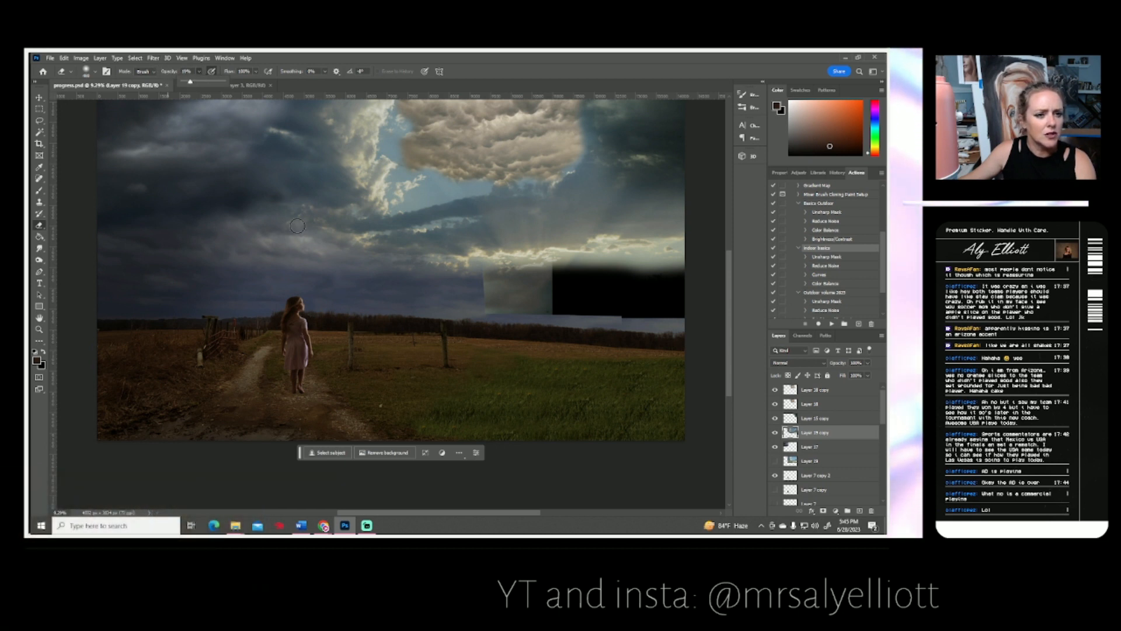
{"action": "left_click", "coordinate": [309, 200]}
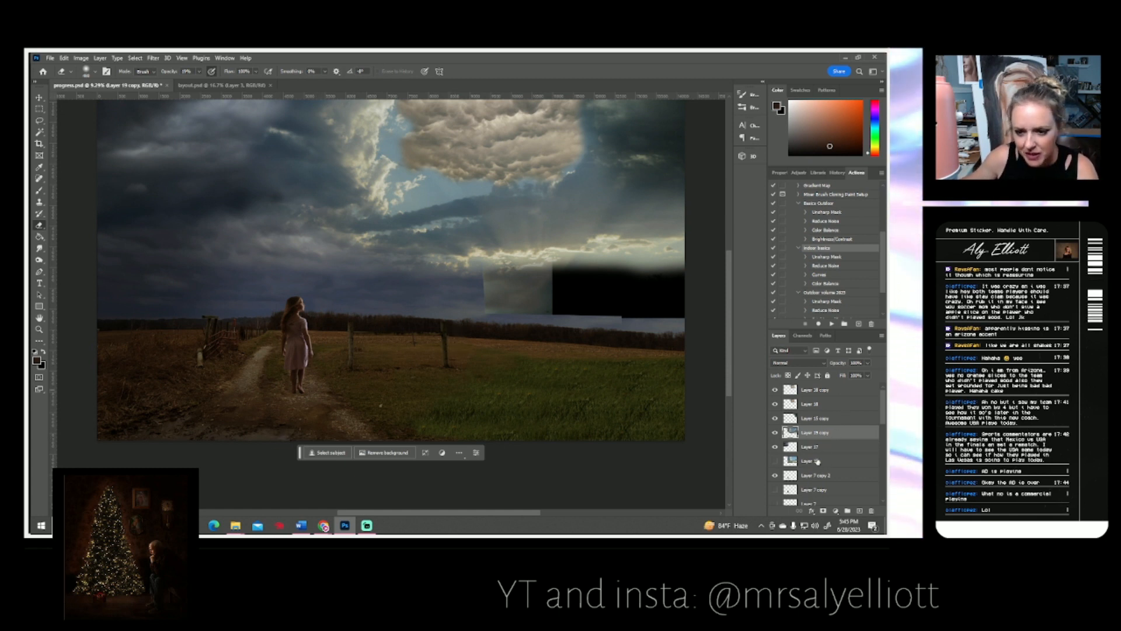
{"action": "left_click", "coordinate": [777, 434]}
{"action": "left_click", "coordinate": [777, 433]}
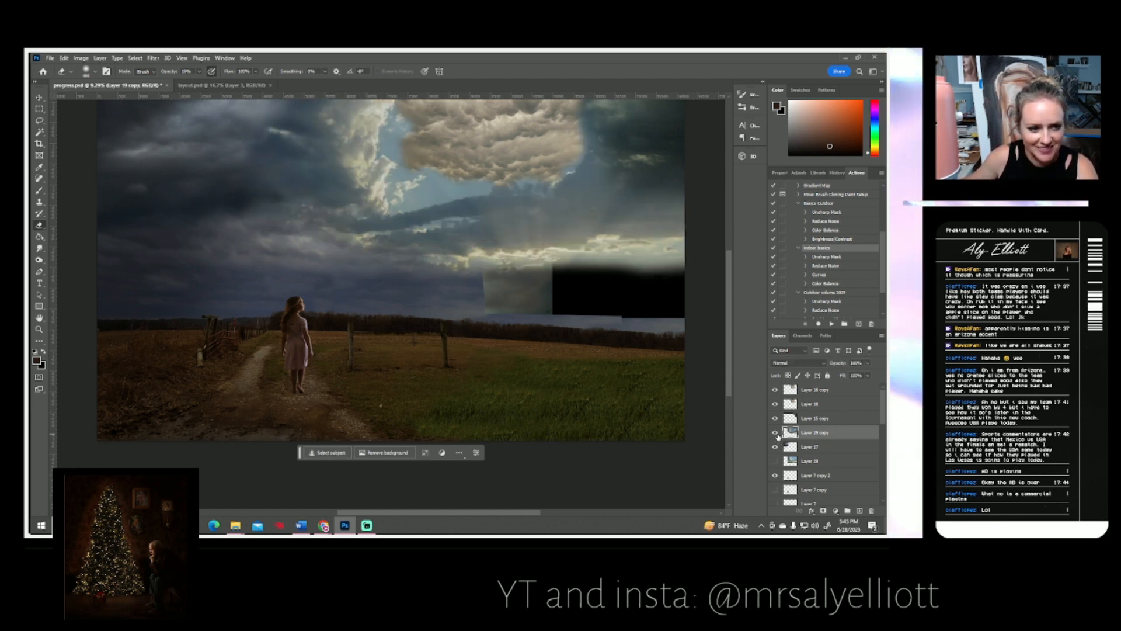
{"action": "left_click", "coordinate": [777, 433]}
{"action": "left_click", "coordinate": [776, 433]}
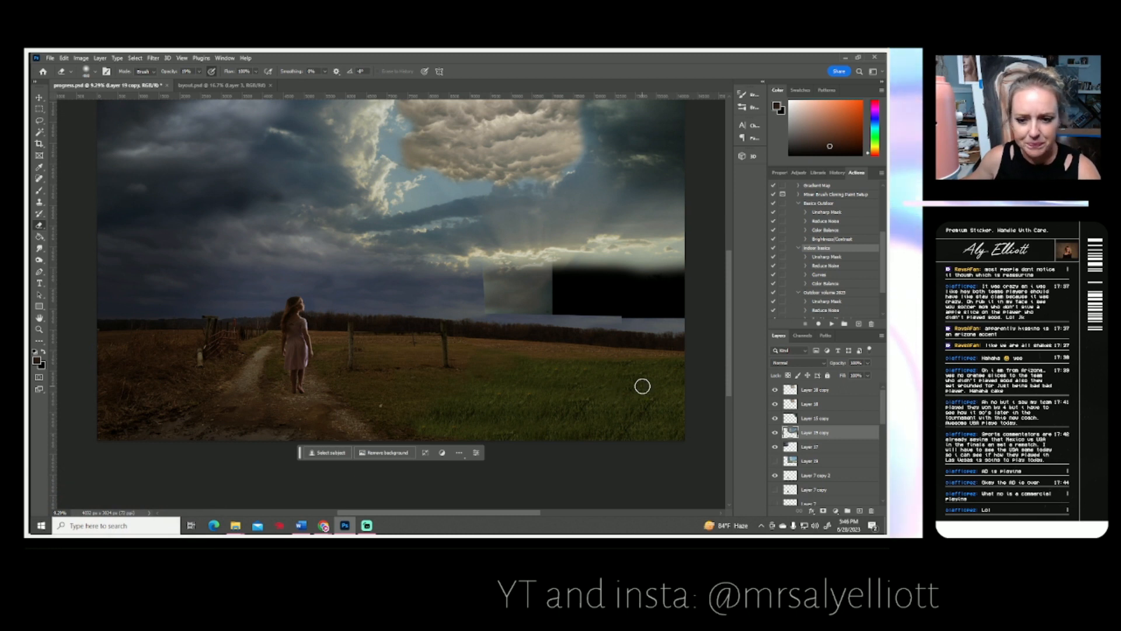
Move the topmost puffy cloud layer down and to the left, and rotate it clockwise by about 29 degrees.
{"action": "left_click", "coordinate": [804, 390]}
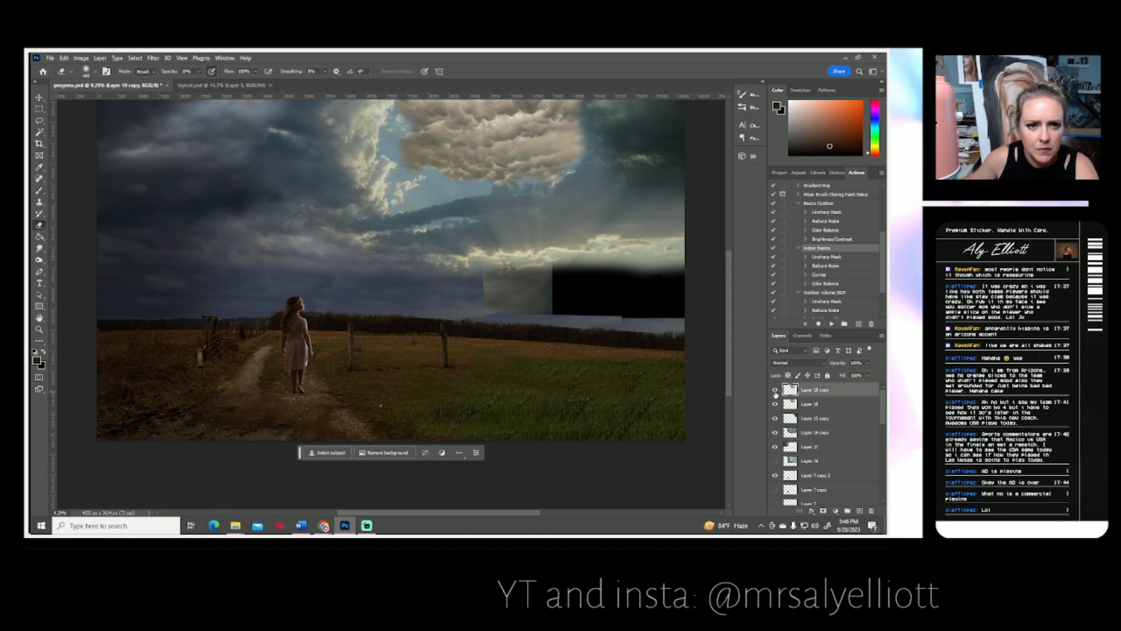
{"action": "key", "text": "ctrl+t"}
{"action": "left_click_drag", "start_coordinate": [470, 122], "coordinate": [405, 166]}
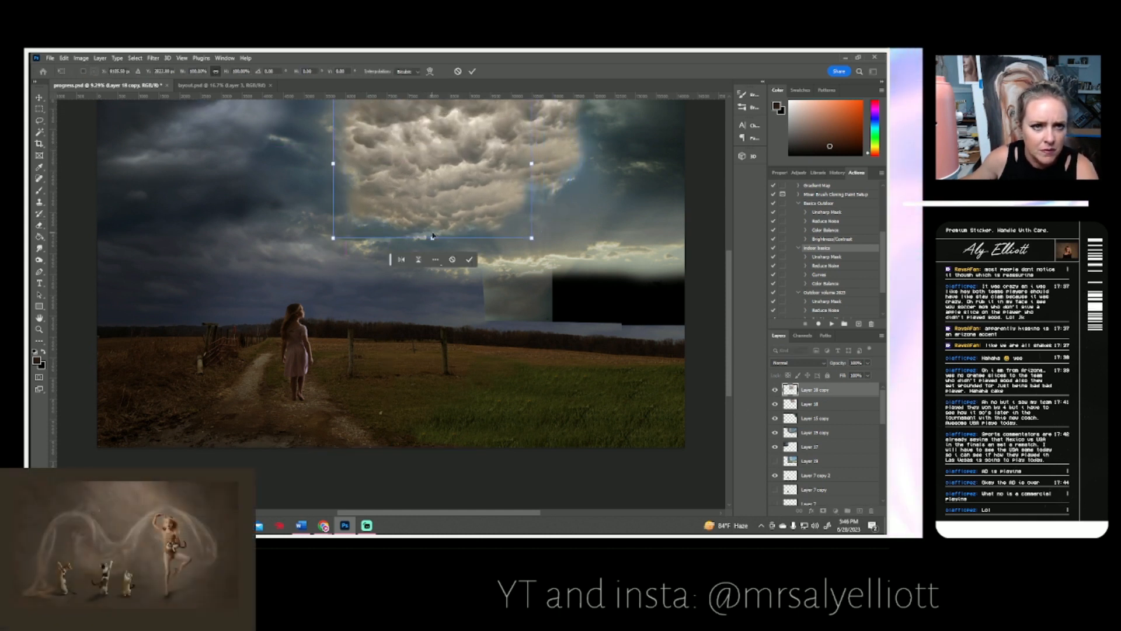
{"action": "scroll", "coordinate": [456, 262], "scroll_direction": "up", "scroll_amount": 4}
{"action": "left_click_drag", "start_coordinate": [545, 342], "coordinate": [484, 366]}
{"action": "left_click_drag", "start_coordinate": [434, 303], "coordinate": [430, 310]}
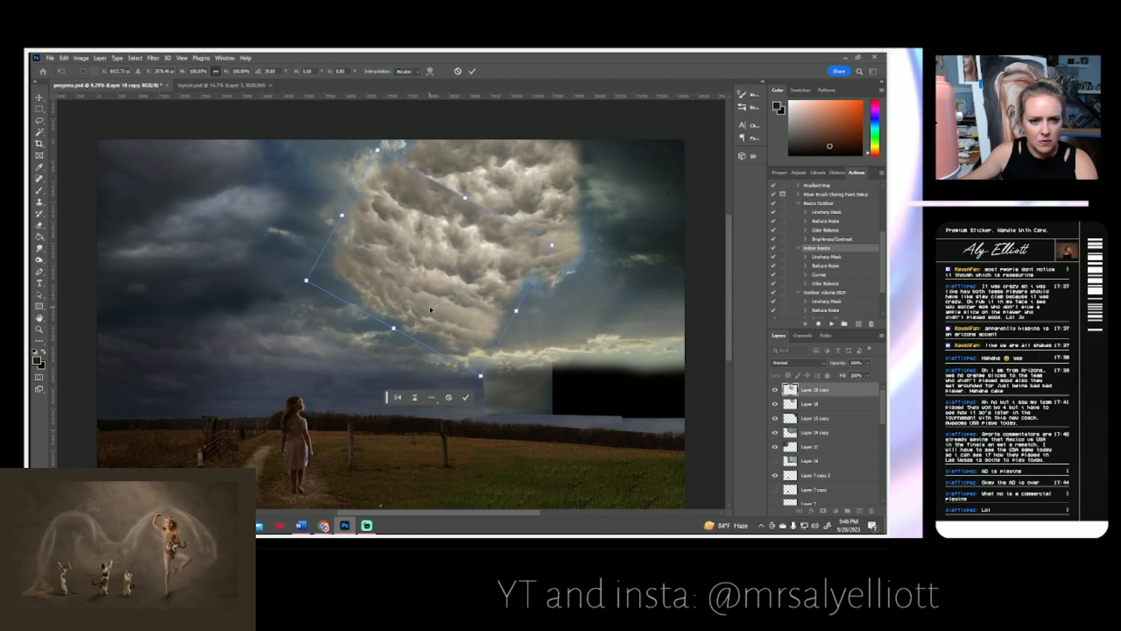
{"action": "key", "text": "Return"}
Erase the rotated cloud's hard upper edge and lower part at 100% opacity, and check the result by toggling the layer.
{"action": "key", "text": "e"}
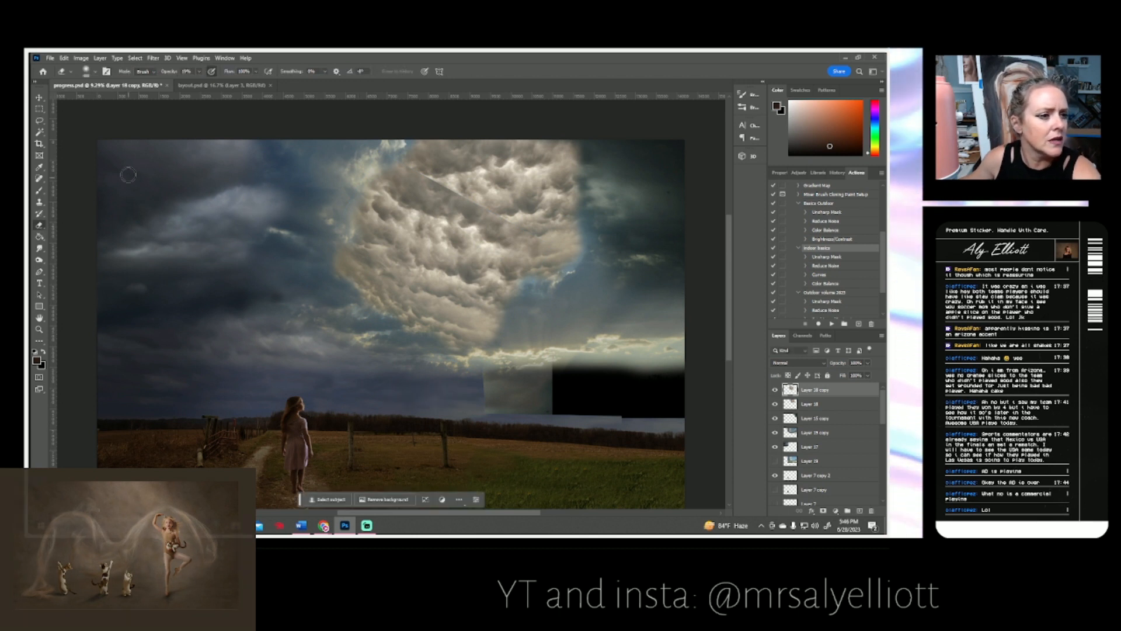
{"action": "left_click", "coordinate": [198, 72]}
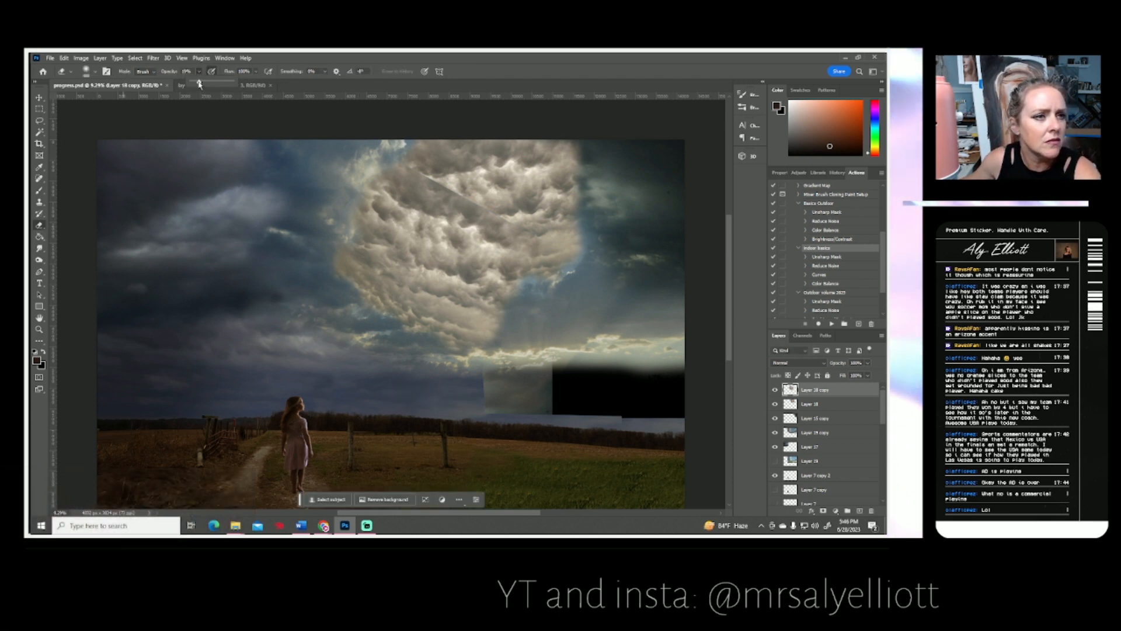
{"action": "left_click_drag", "start_coordinate": [383, 155], "coordinate": [568, 272]}
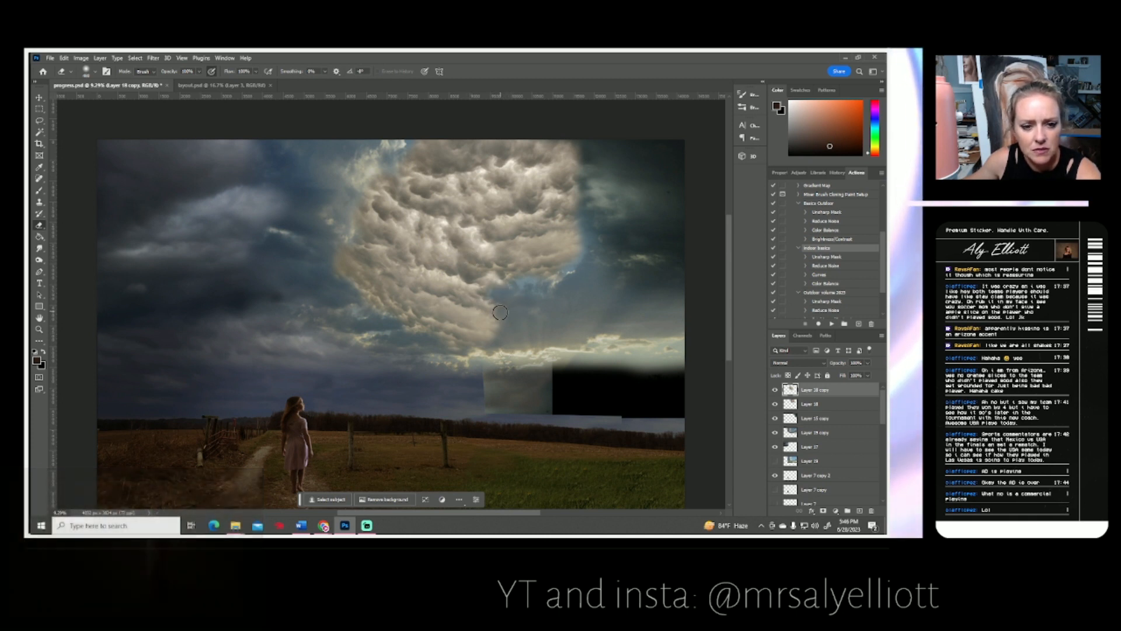
{"action": "mouse_move", "coordinate": [459, 316]}
{"action": "left_mouse_down"}
{"action": "mouse_move", "coordinate": [427, 296]}
{"action": "mouse_move", "coordinate": [415, 304]}
{"action": "mouse_move", "coordinate": [502, 320]}
{"action": "mouse_move", "coordinate": [449, 337]}
{"action": "mouse_move", "coordinate": [506, 332]}
{"action": "mouse_move", "coordinate": [478, 352]}
{"action": "mouse_move", "coordinate": [499, 356]}
{"action": "mouse_move", "coordinate": [461, 349]}
{"action": "mouse_move", "coordinate": [472, 328]}
{"action": "mouse_move", "coordinate": [458, 319]}
{"action": "mouse_move", "coordinate": [388, 301]}
{"action": "left_mouse_up"}
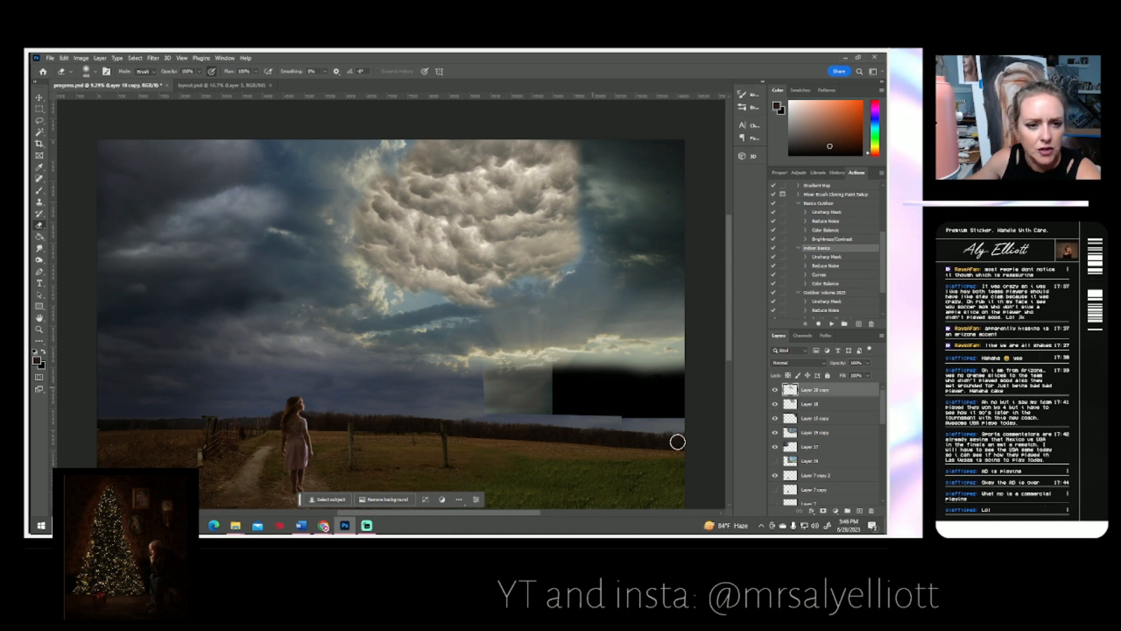
{"action": "left_click", "coordinate": [776, 390]}
{"action": "left_click", "coordinate": [776, 389]}
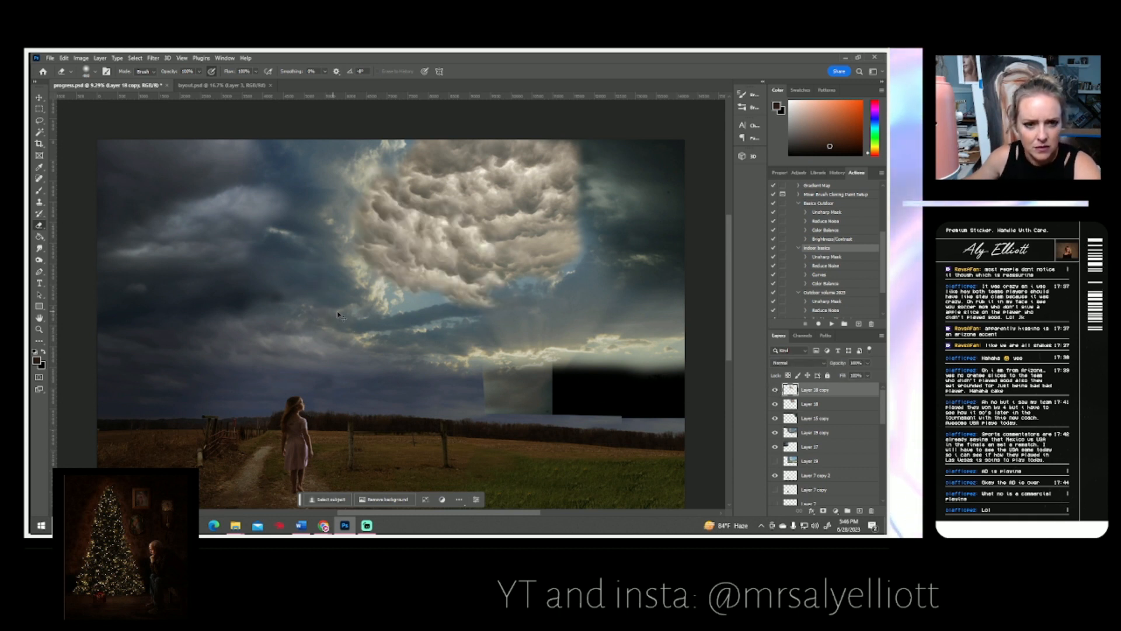
Scale the rotated cloud layer down slightly and nudge it up and to the right within the cloud mass.
{"action": "key", "text": "ctrl+t"}
{"action": "left_click_drag", "start_coordinate": [306, 376], "coordinate": [319, 363]}
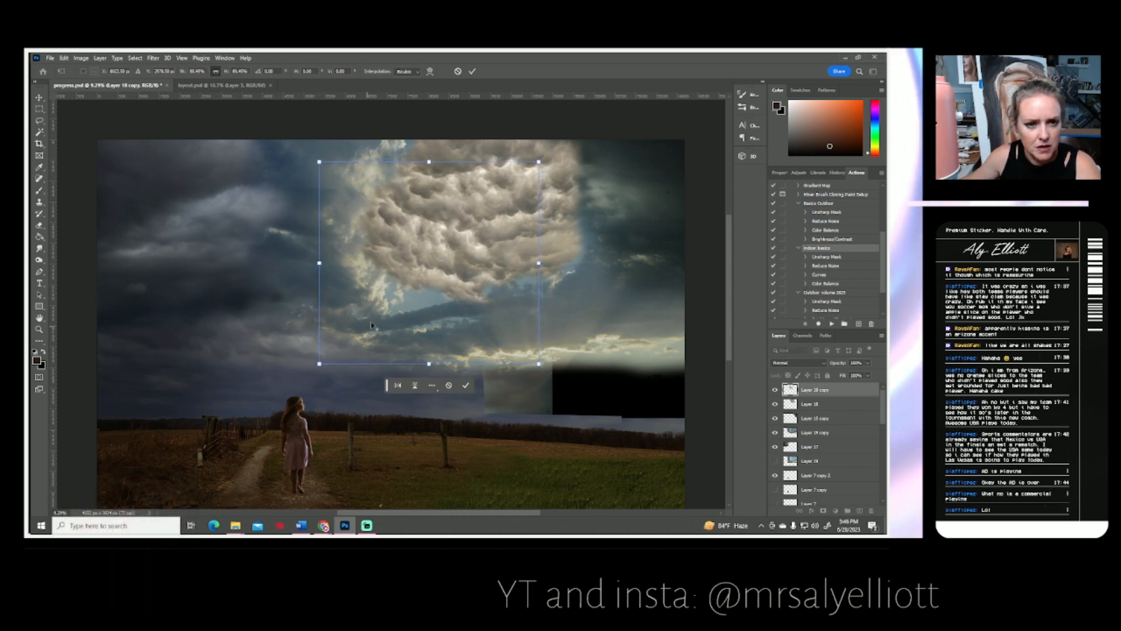
{"action": "left_click_drag", "start_coordinate": [359, 323], "coordinate": [365, 316]}
{"action": "left_click", "coordinate": [707, 371]}
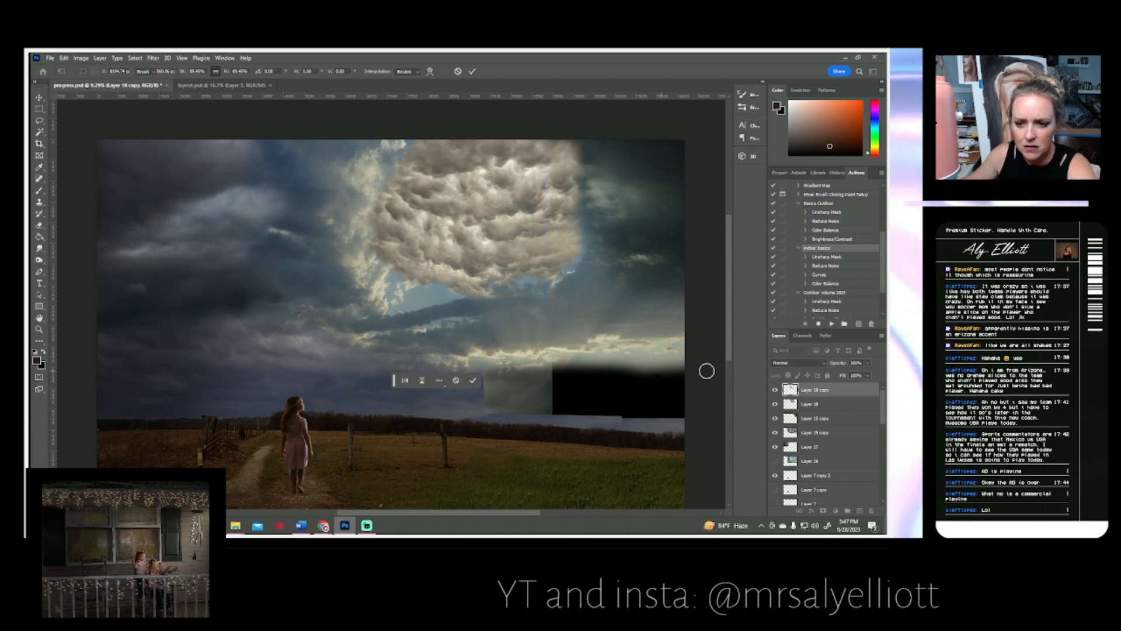
Duplicate the rotated cloud layer, scale the copy down and place it below the cloud mass.
{"action": "right_click", "coordinate": [811, 390]}
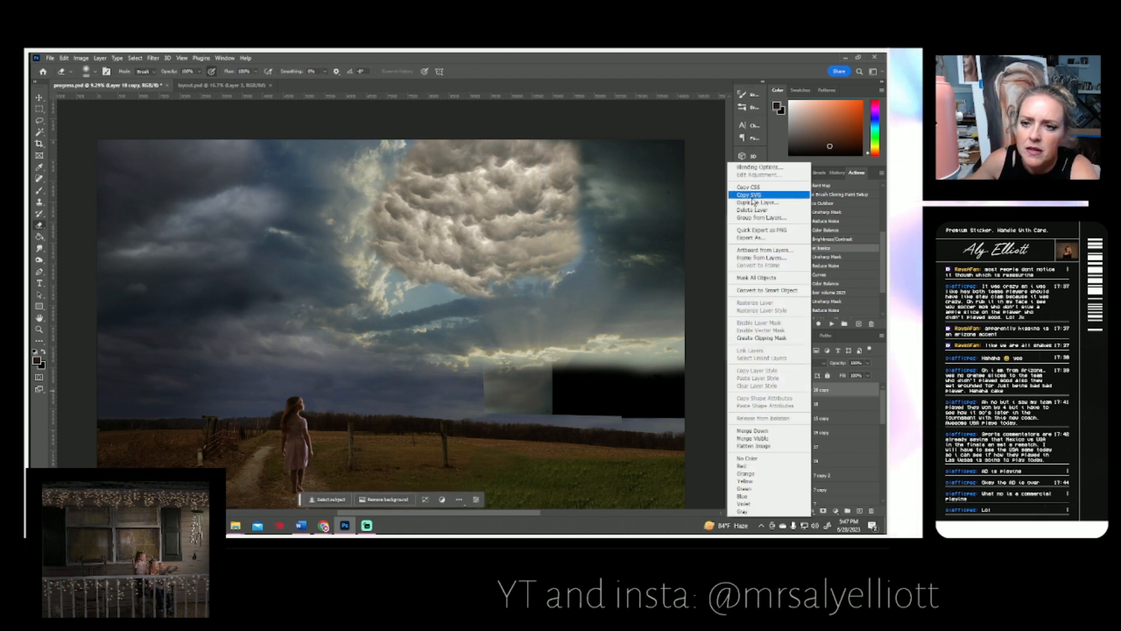
{"action": "left_click", "coordinate": [731, 203]}
{"action": "left_click", "coordinate": [545, 193]}
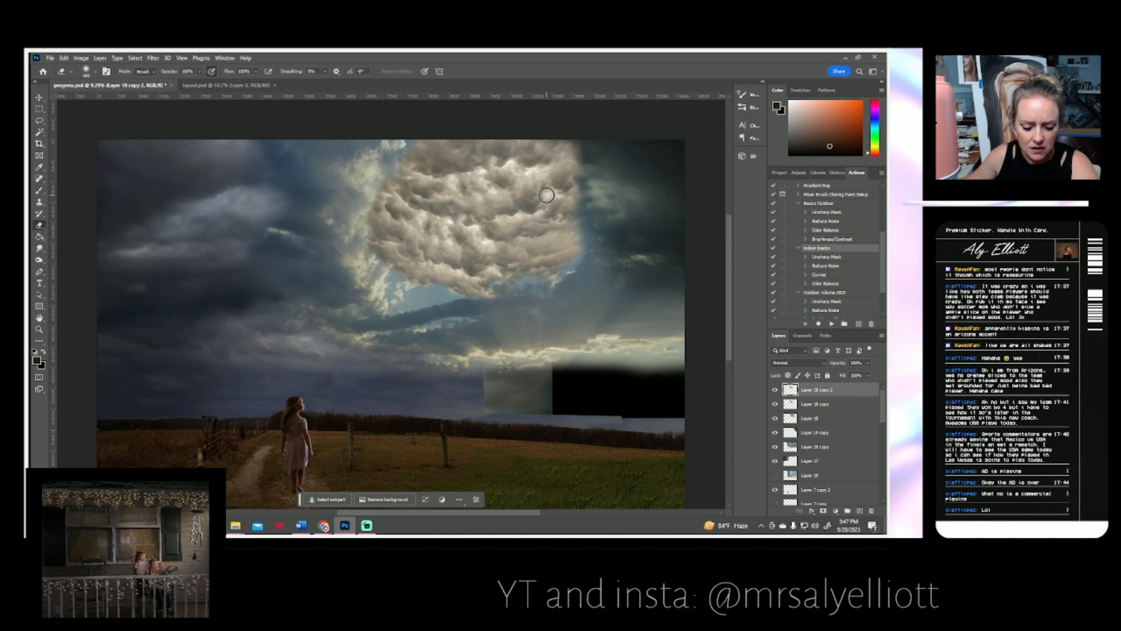
{"action": "key", "text": "ctrl+t"}
{"action": "left_click_drag", "start_coordinate": [584, 385], "coordinate": [527, 331]}
{"action": "left_click_drag", "start_coordinate": [484, 282], "coordinate": [475, 344]}
{"action": "key", "text": "Return"}
Erase the edges of the smaller cloud copy to blend it in, and check it by toggling the layer.
{"action": "key", "text": "e"}
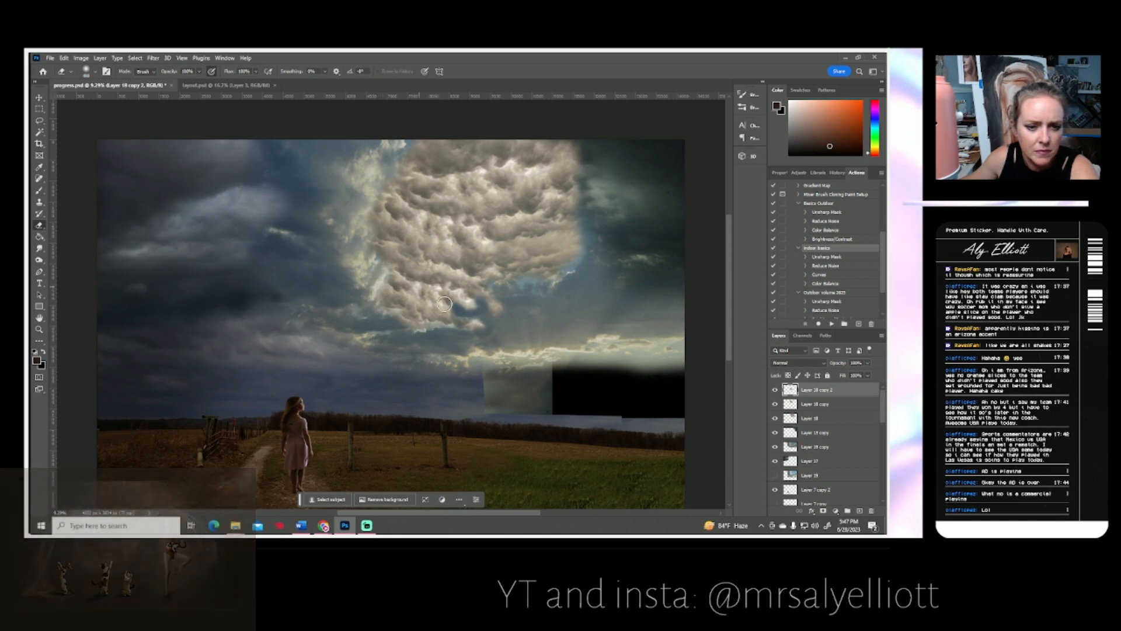
{"action": "left_click", "coordinate": [774, 390]}
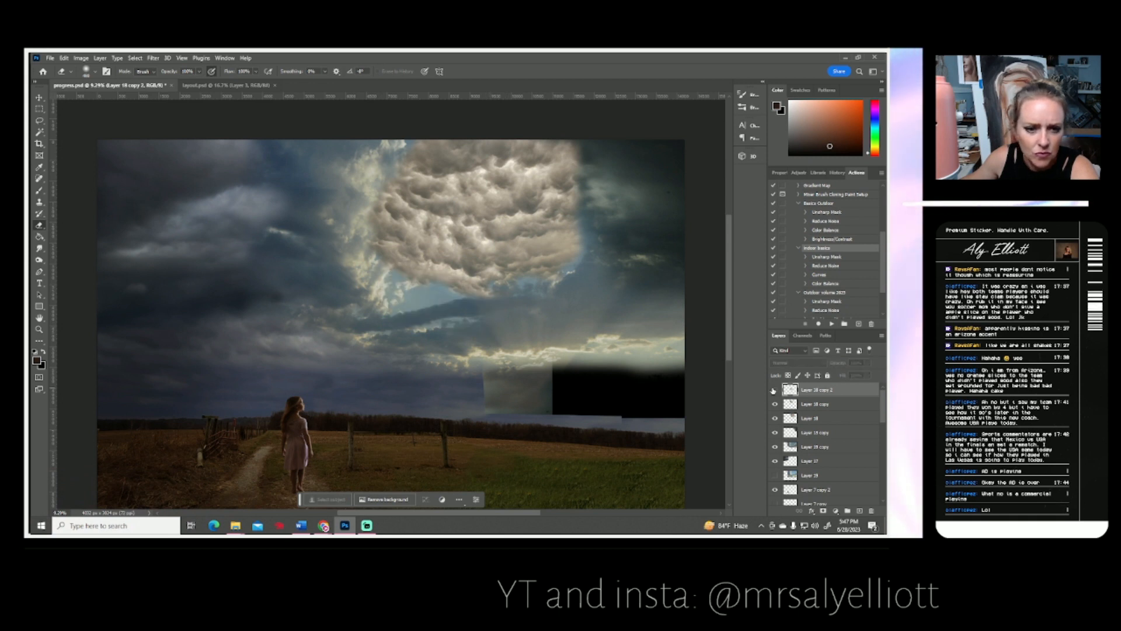
{"action": "left_click", "coordinate": [775, 390]}
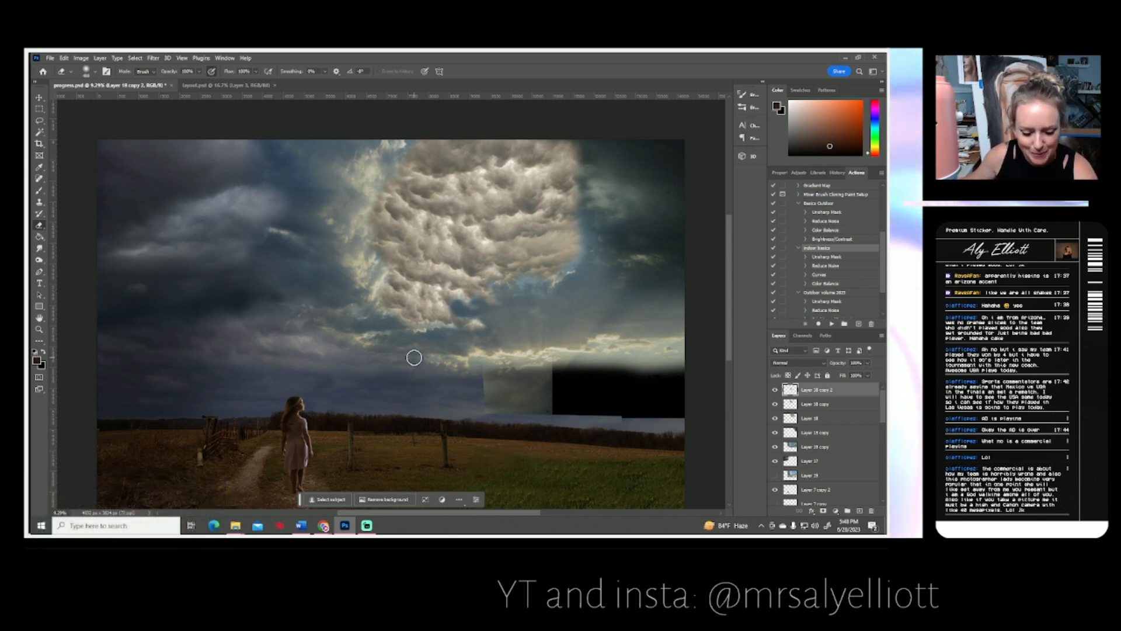
Save the composite document.
{"action": "key", "text": "ctrl+s"}
{"action": "scroll", "coordinate": [550, 287], "scroll_direction": "down", "scroll_amount": 1}
{"action": "scroll", "coordinate": [551, 286], "scroll_direction": "up", "scroll_amount": 3}
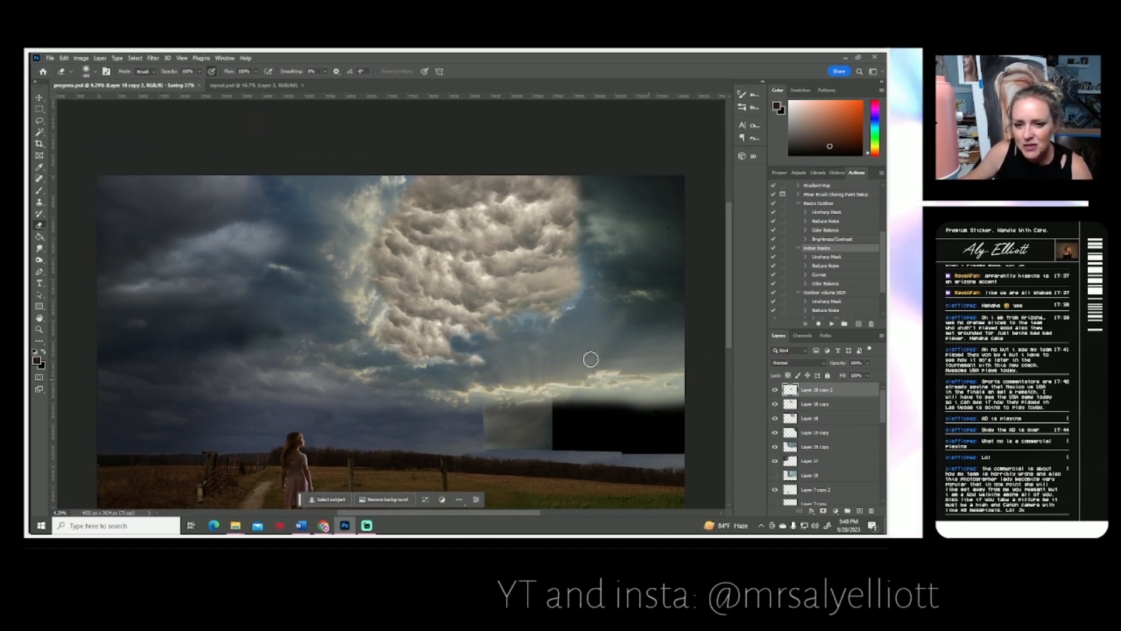
{"action": "scroll", "coordinate": [590, 359], "scroll_direction": "down", "scroll_amount": 2}
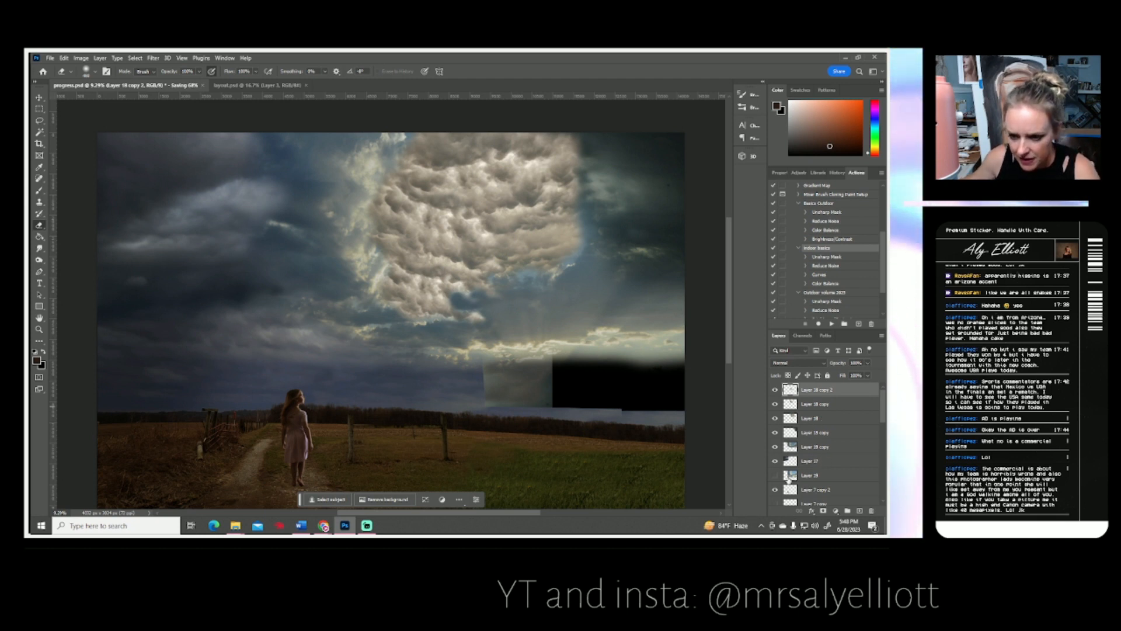
Check the dark sky on Layer 16 copy 3 by switching the layer off and on.
{"action": "scroll", "coordinate": [791, 470], "scroll_direction": "down", "scroll_amount": 2}
{"action": "scroll", "coordinate": [793, 467], "scroll_direction": "down", "scroll_amount": 5}
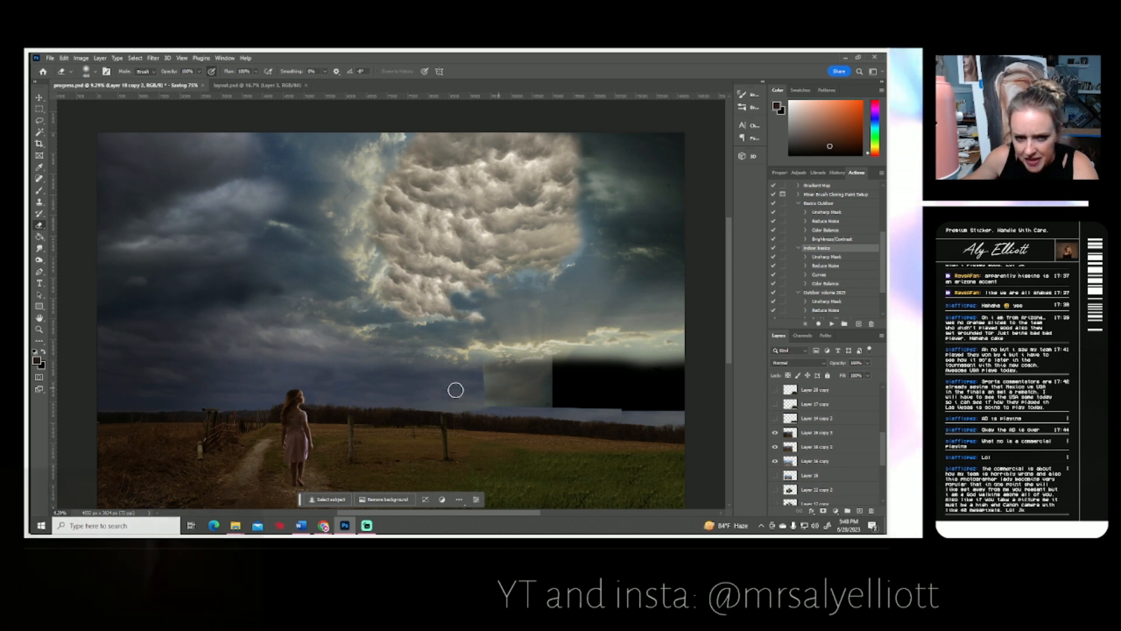
{"action": "left_click", "coordinate": [774, 433]}
{"action": "left_click", "coordinate": [774, 434]}
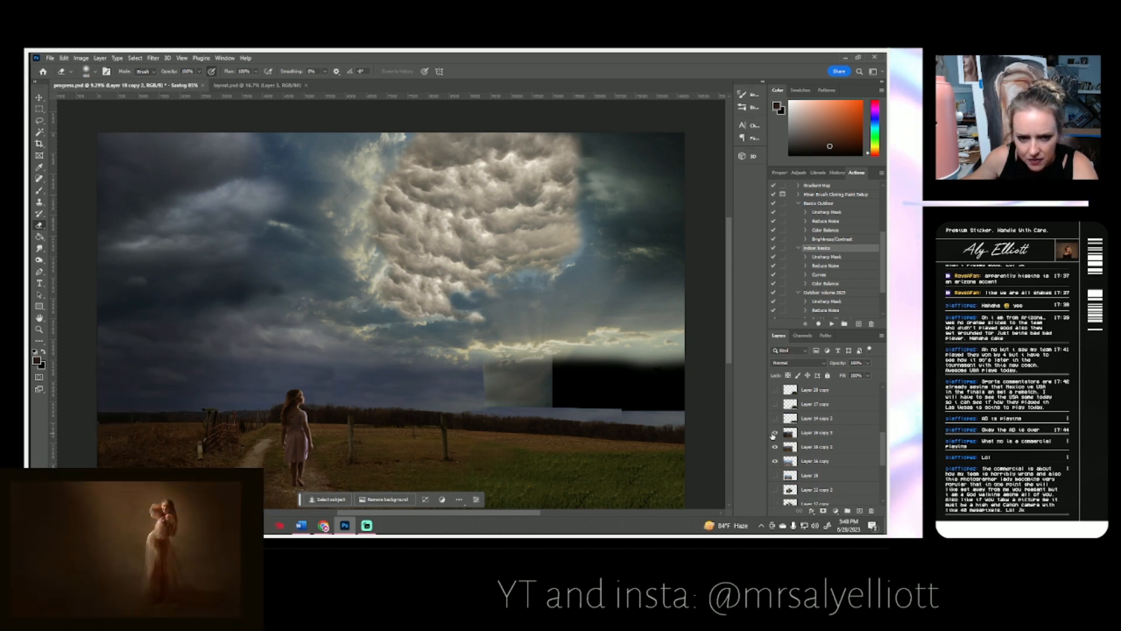
Enlarge the soft round Clone Stamp brush and duplicate Layer 16 copy 3 as a layer to retouch.
{"action": "left_click", "coordinate": [810, 433]}
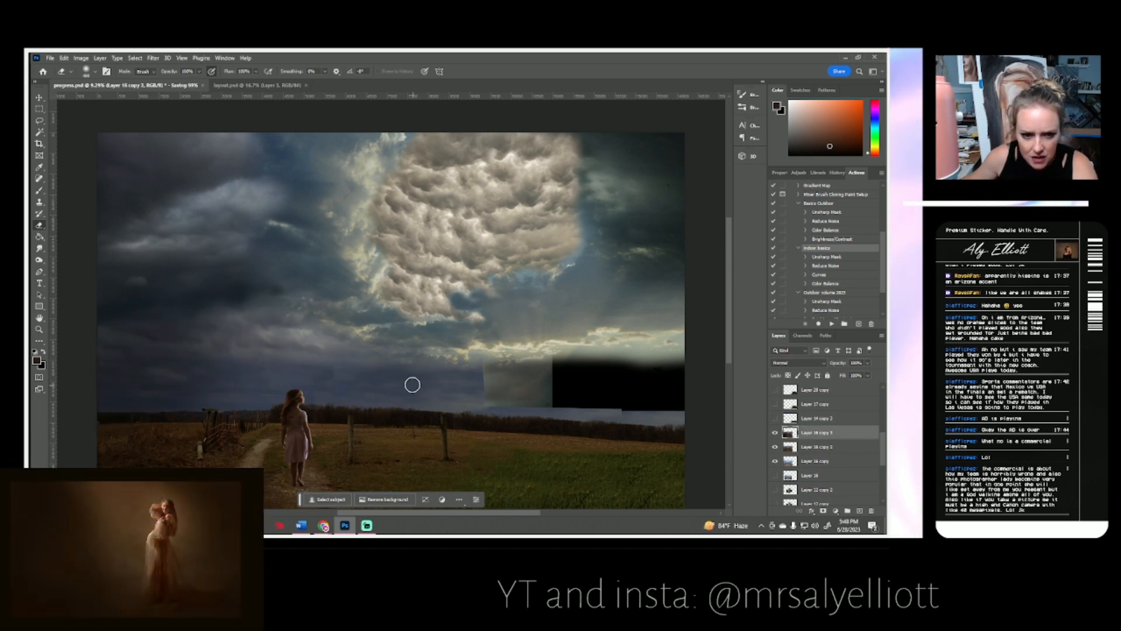
{"action": "left_click", "coordinate": [39, 204]}
{"action": "left_click", "coordinate": [88, 72]}
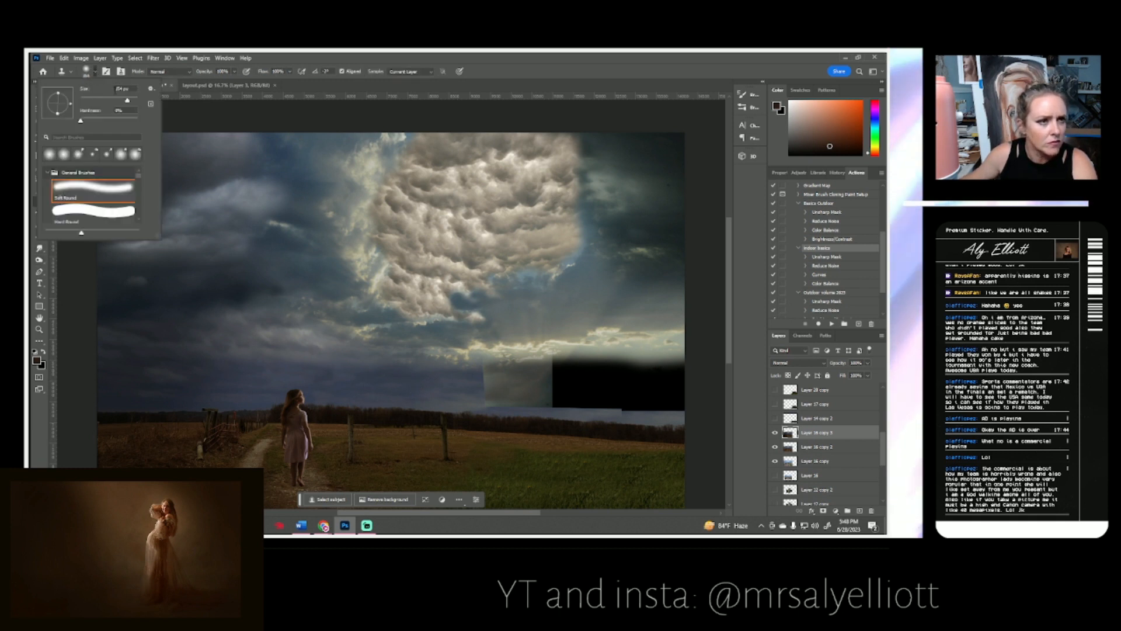
{"action": "left_click_drag", "start_coordinate": [133, 102], "coordinate": [138, 101]}
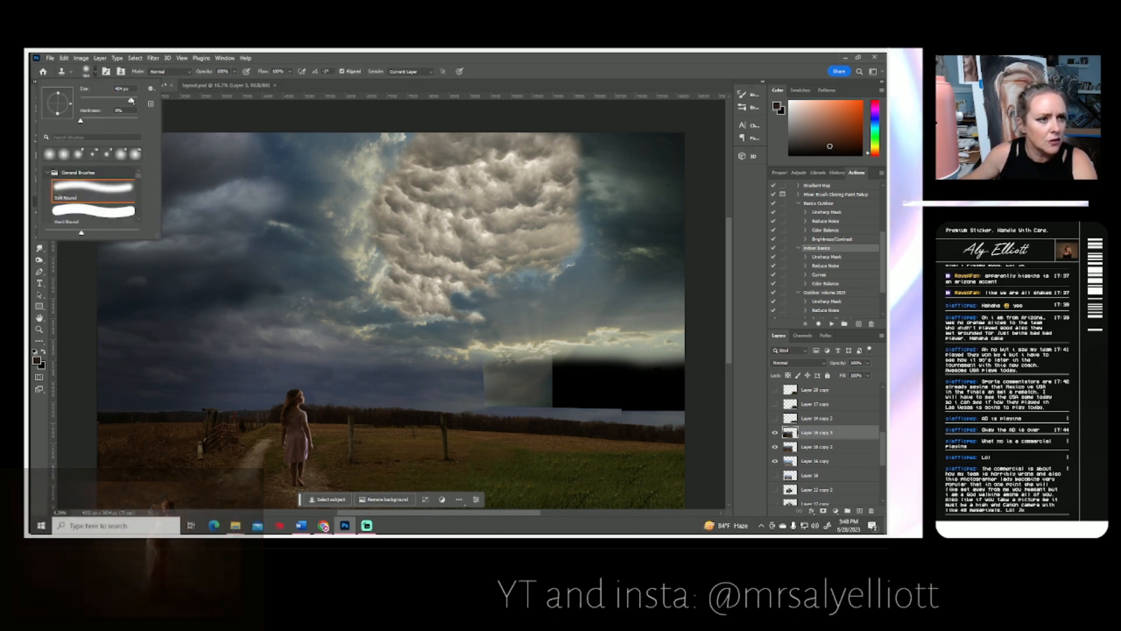
{"action": "left_click", "coordinate": [374, 378]}
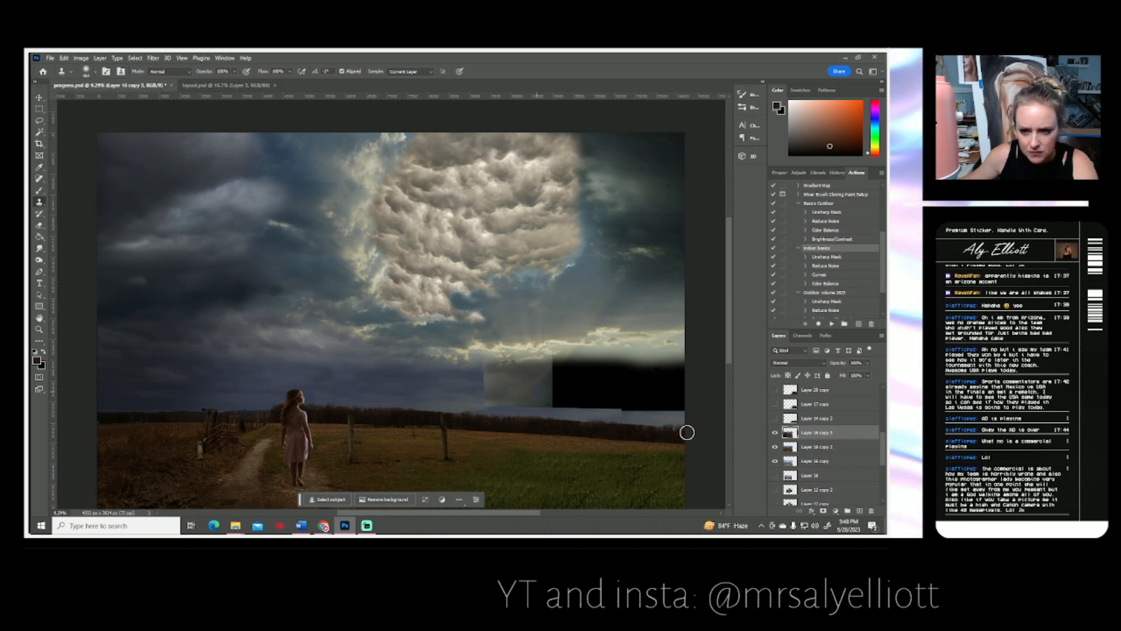
{"action": "right_click", "coordinate": [817, 434]}
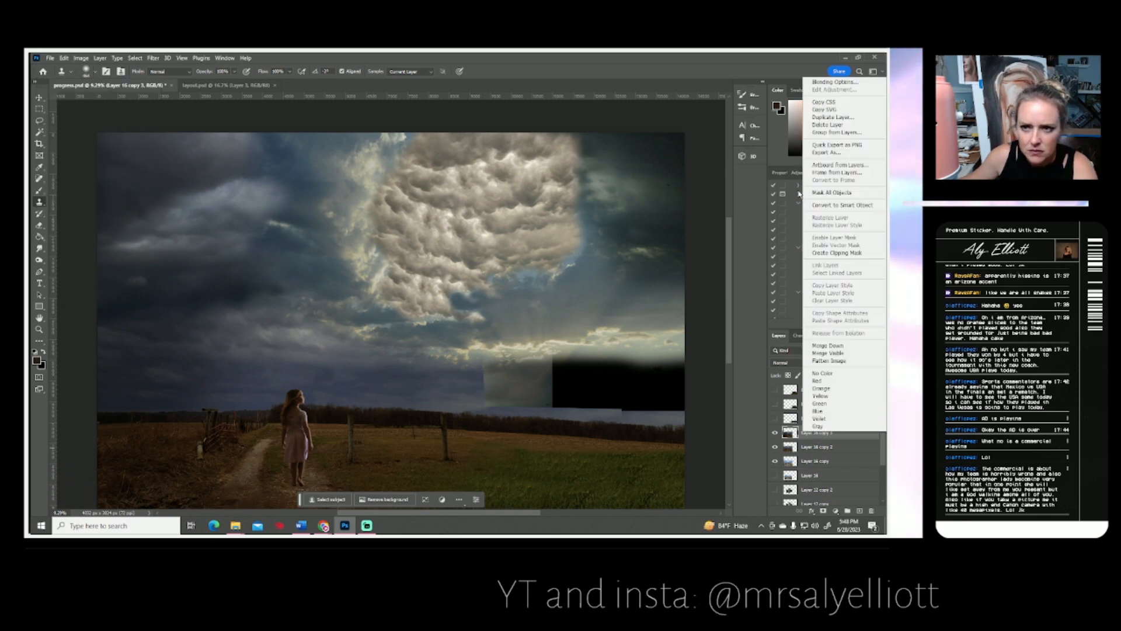
{"action": "left_click", "coordinate": [821, 119]}
{"action": "left_click", "coordinate": [532, 184]}
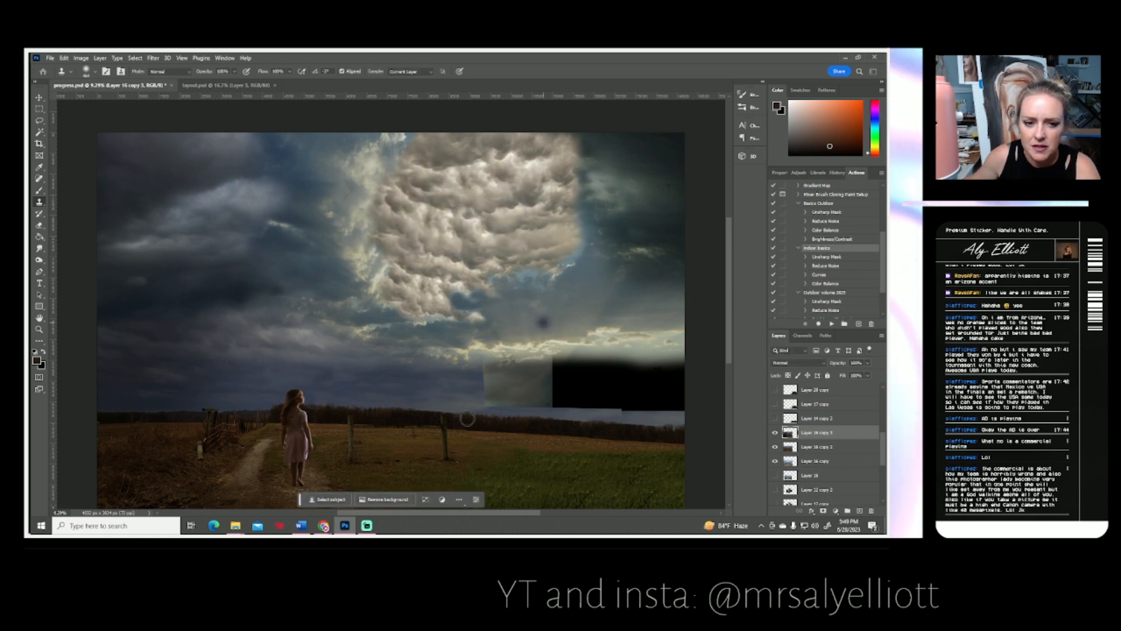
Clone the dark clouds from beside the girl over the pale and black patches above the horizon on the duplicated layer.
{"action": "left_click", "coordinate": [382, 380], "text": "alt"}
{"action": "mouse_move", "coordinate": [484, 380]}
{"action": "left_mouse_down"}
{"action": "mouse_move", "coordinate": [513, 379]}
{"action": "mouse_move", "coordinate": [483, 363]}
{"action": "mouse_move", "coordinate": [560, 381]}
{"action": "left_mouse_up"}
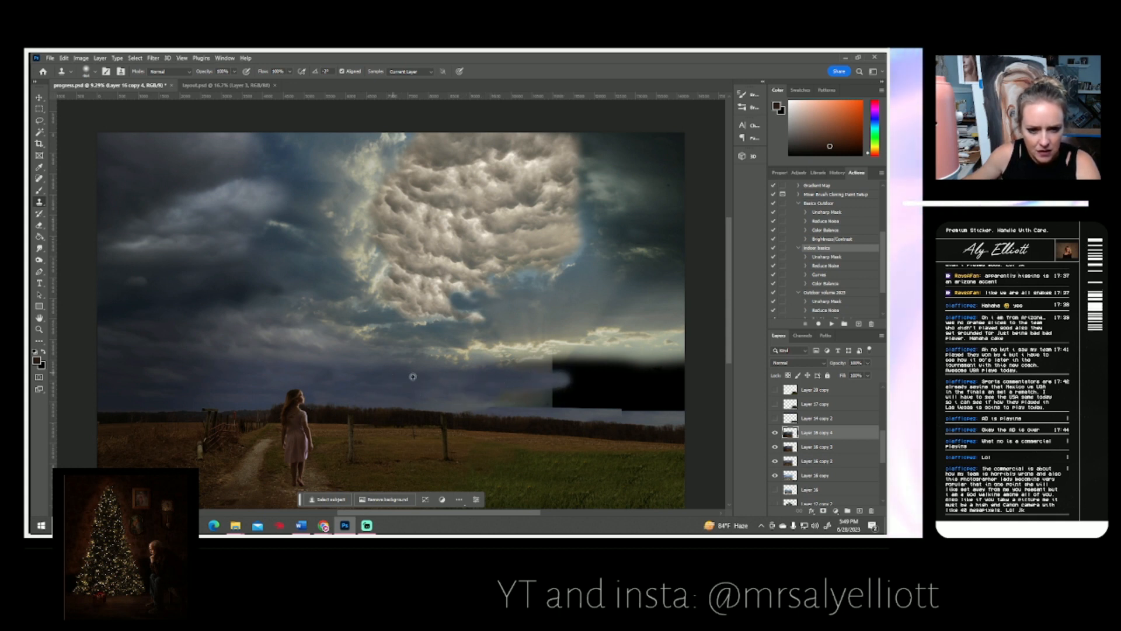
{"action": "mouse_move", "coordinate": [561, 377]}
{"action": "left_mouse_down"}
{"action": "mouse_move", "coordinate": [588, 359]}
{"action": "mouse_move", "coordinate": [501, 370]}
{"action": "mouse_move", "coordinate": [570, 385]}
{"action": "mouse_move", "coordinate": [599, 382]}
{"action": "mouse_move", "coordinate": [591, 372]}
{"action": "mouse_move", "coordinate": [622, 363]}
{"action": "mouse_move", "coordinate": [591, 367]}
{"action": "mouse_move", "coordinate": [676, 366]}
{"action": "mouse_move", "coordinate": [541, 380]}
{"action": "left_mouse_up"}
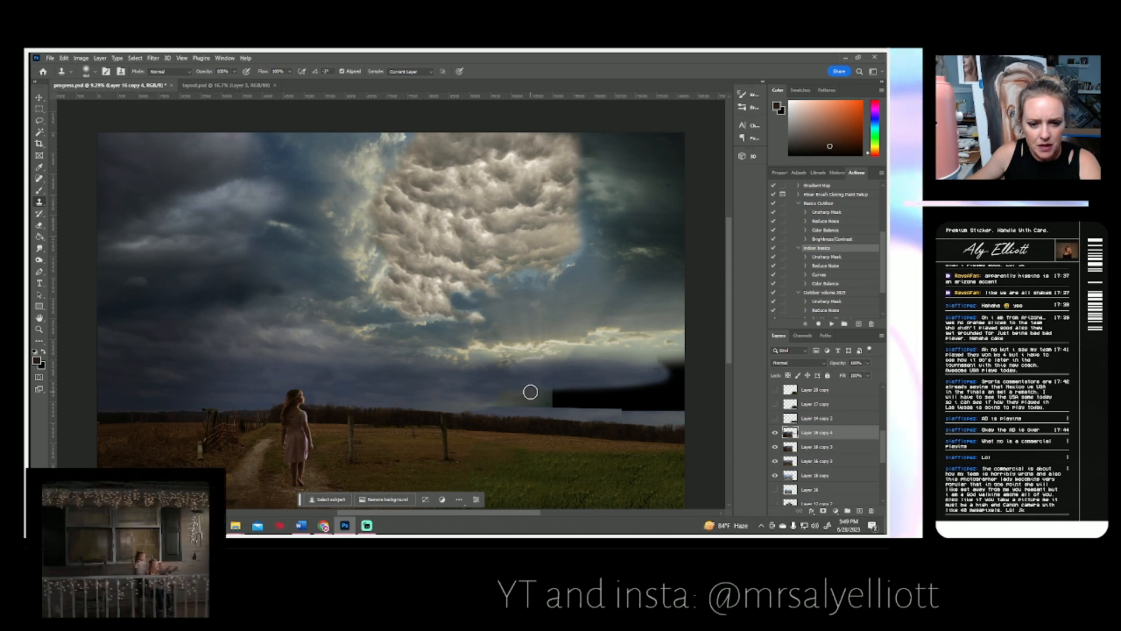
{"action": "mouse_move", "coordinate": [511, 393]}
{"action": "left_mouse_down"}
{"action": "mouse_move", "coordinate": [585, 391]}
{"action": "mouse_move", "coordinate": [551, 386]}
{"action": "left_mouse_up"}
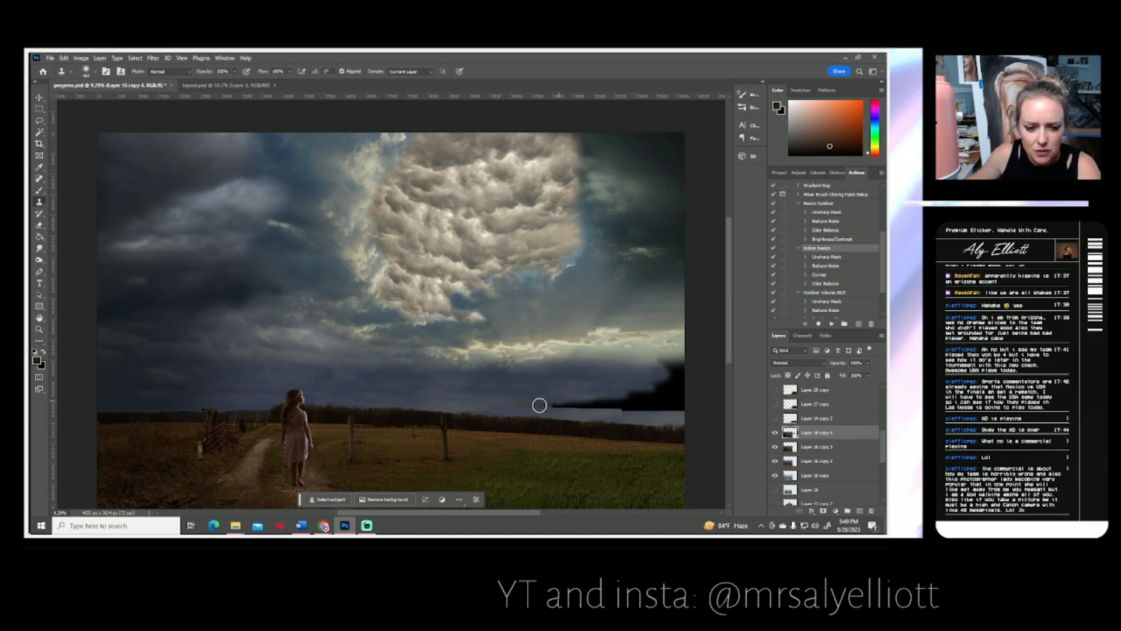
Clone dark sky over the remaining black area and the pale strip along the tree line, out to the image's right edge.
{"action": "left_click", "coordinate": [422, 385], "text": "alt"}
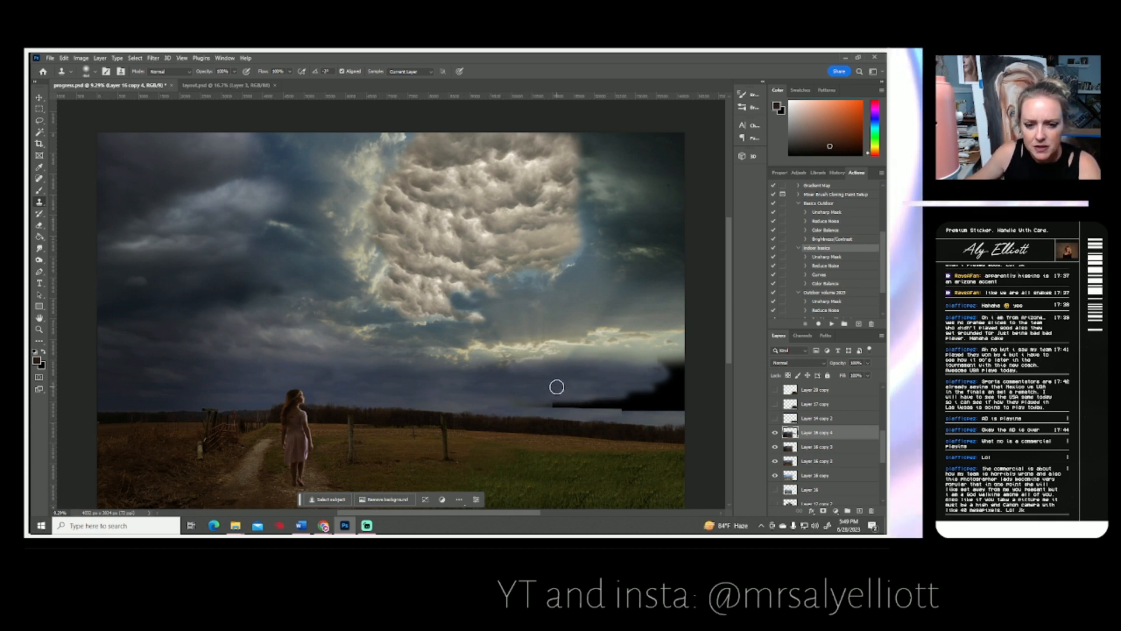
{"action": "mouse_move", "coordinate": [586, 388]}
{"action": "left_mouse_down"}
{"action": "mouse_move", "coordinate": [629, 390]}
{"action": "mouse_move", "coordinate": [522, 392]}
{"action": "mouse_move", "coordinate": [603, 403]}
{"action": "mouse_move", "coordinate": [512, 401]}
{"action": "mouse_move", "coordinate": [552, 406]}
{"action": "mouse_move", "coordinate": [525, 406]}
{"action": "left_mouse_up"}
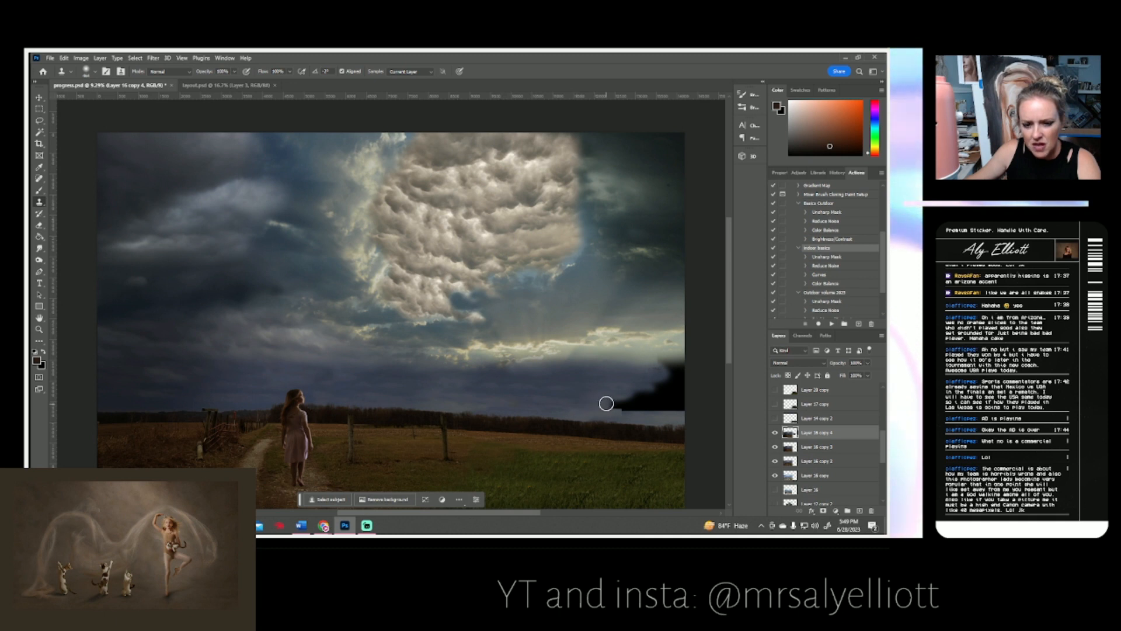
{"action": "mouse_move", "coordinate": [596, 410]}
{"action": "left_mouse_down"}
{"action": "mouse_move", "coordinate": [649, 401]}
{"action": "mouse_move", "coordinate": [658, 395]}
{"action": "mouse_move", "coordinate": [602, 405]}
{"action": "mouse_move", "coordinate": [684, 365]}
{"action": "mouse_move", "coordinate": [632, 356]}
{"action": "mouse_move", "coordinate": [703, 368]}
{"action": "mouse_move", "coordinate": [642, 384]}
{"action": "mouse_move", "coordinate": [692, 394]}
{"action": "mouse_move", "coordinate": [585, 407]}
{"action": "left_mouse_up"}
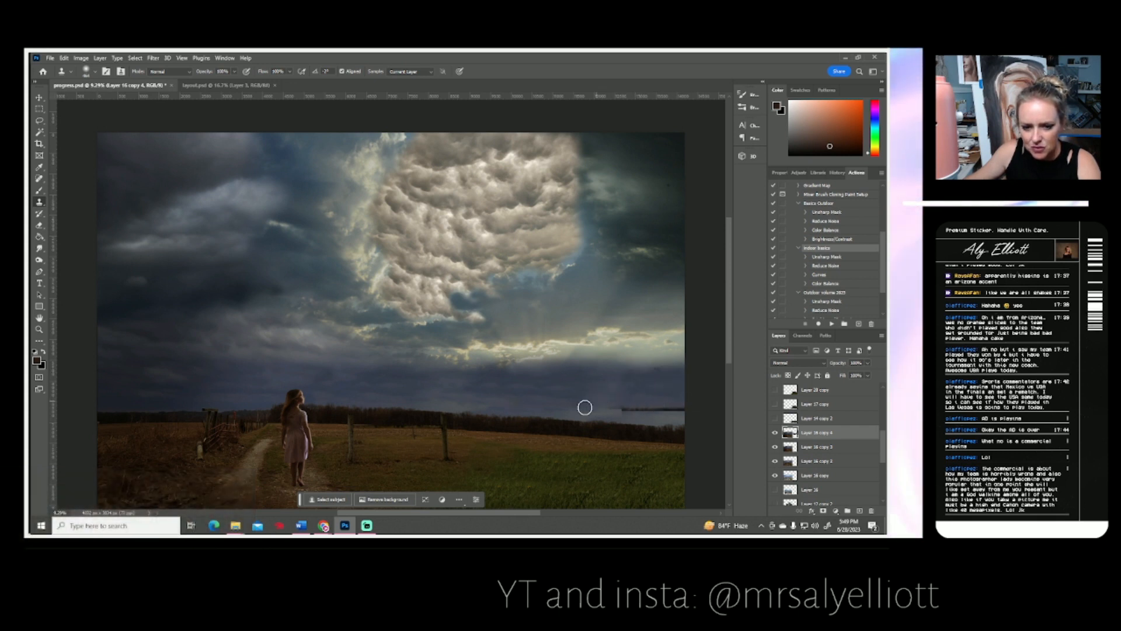
{"action": "left_click", "coordinate": [540, 395], "text": "alt"}
{"action": "mouse_move", "coordinate": [680, 399]}
{"action": "left_mouse_down"}
{"action": "mouse_move", "coordinate": [594, 404]}
{"action": "mouse_move", "coordinate": [662, 407]}
{"action": "left_mouse_up"}
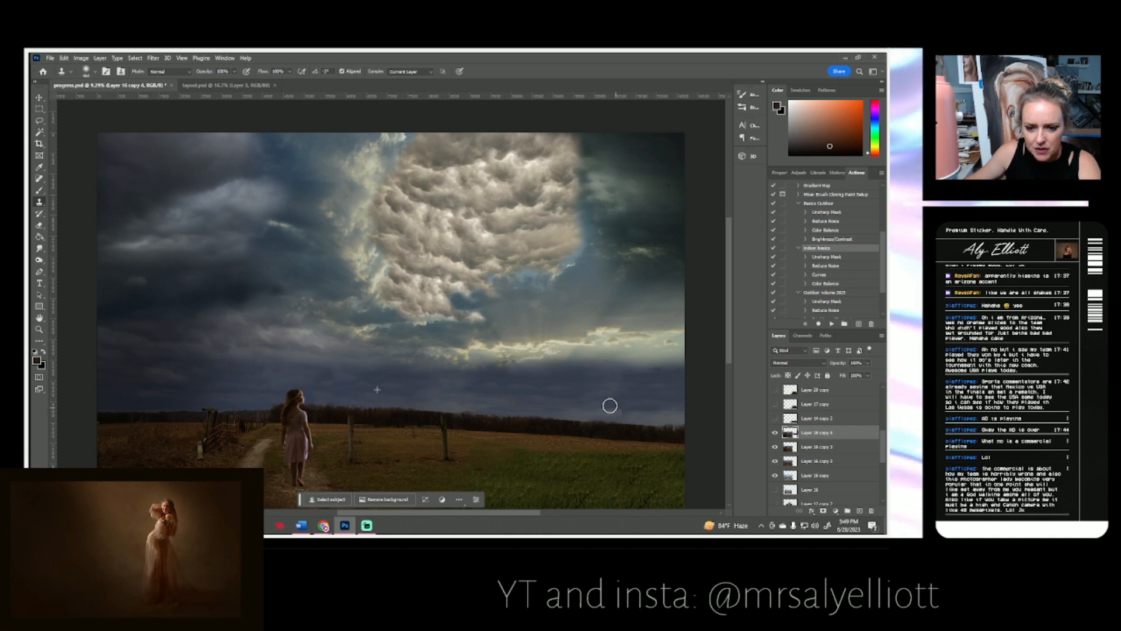
Compare the sky with and without the cloned retouching by toggling Layer 16 copy 4.
{"action": "left_click", "coordinate": [778, 436]}
{"action": "left_click", "coordinate": [777, 437]}
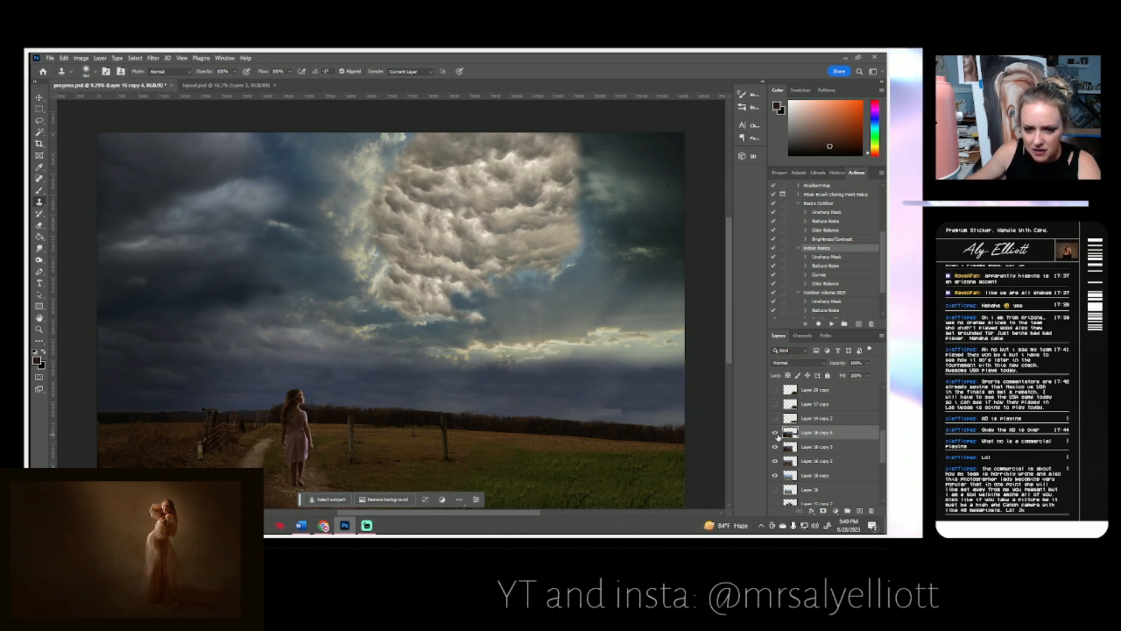
{"action": "left_click", "coordinate": [777, 436]}
{"action": "left_click", "coordinate": [777, 436]}
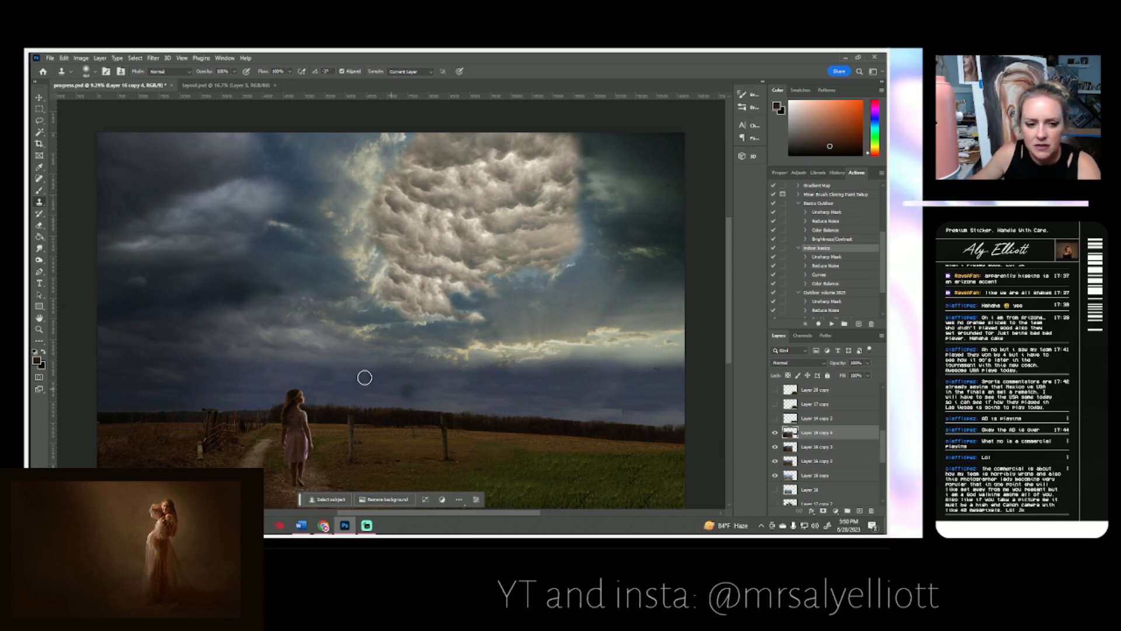
{"action": "left_click", "coordinate": [775, 433]}
{"action": "left_click", "coordinate": [776, 433]}
Clone cloud texture over the leftover patch in the sky just above the tree line on the right.
{"action": "scroll", "coordinate": [646, 431], "scroll_direction": "down", "scroll_amount": 2}
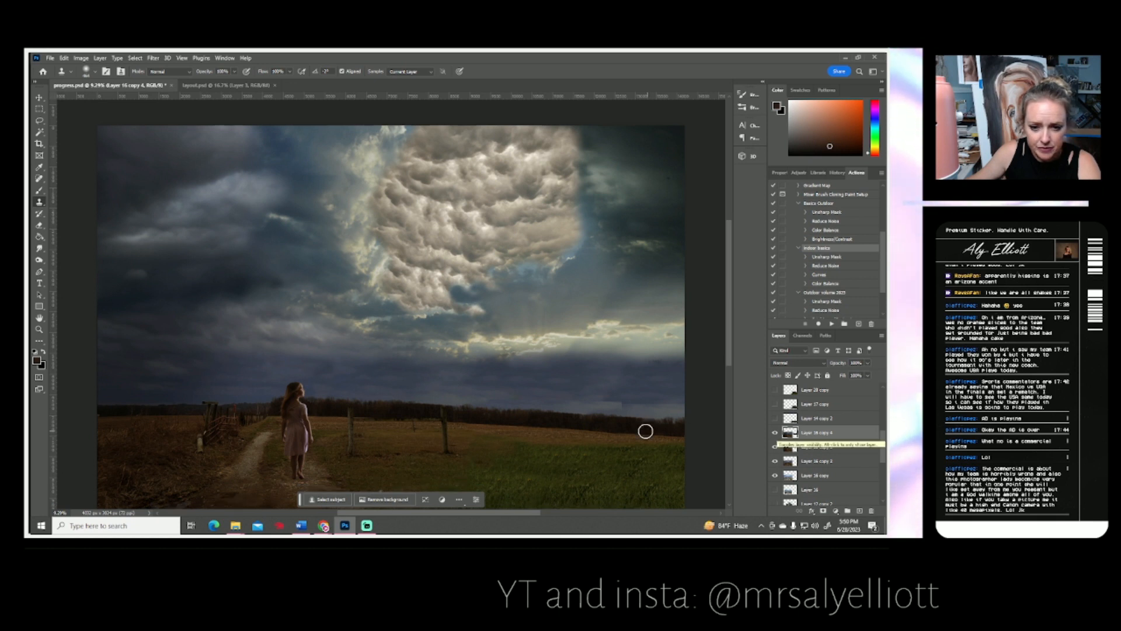
{"action": "left_click", "coordinate": [532, 349], "text": "alt"}
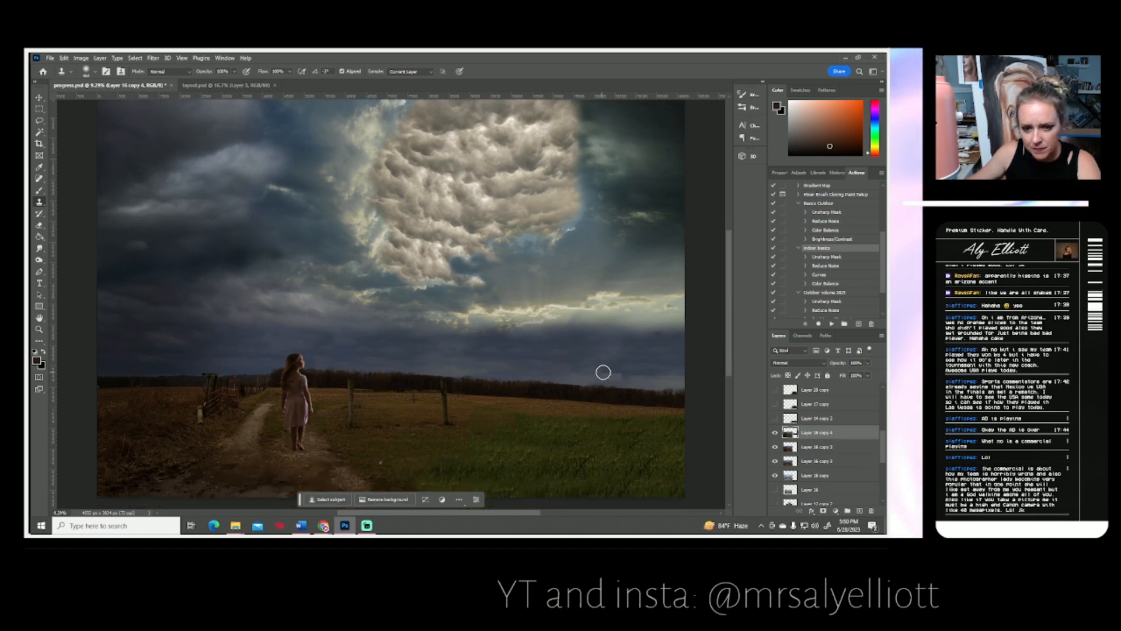
{"action": "left_click_drag", "start_coordinate": [605, 372], "coordinate": [632, 378]}
Burn the right end of the tree line and field on Layer 20 copy 2 with an enlarged brush, then compare by toggling the layer.
{"action": "scroll", "coordinate": [817, 443], "scroll_direction": "up", "scroll_amount": 2}
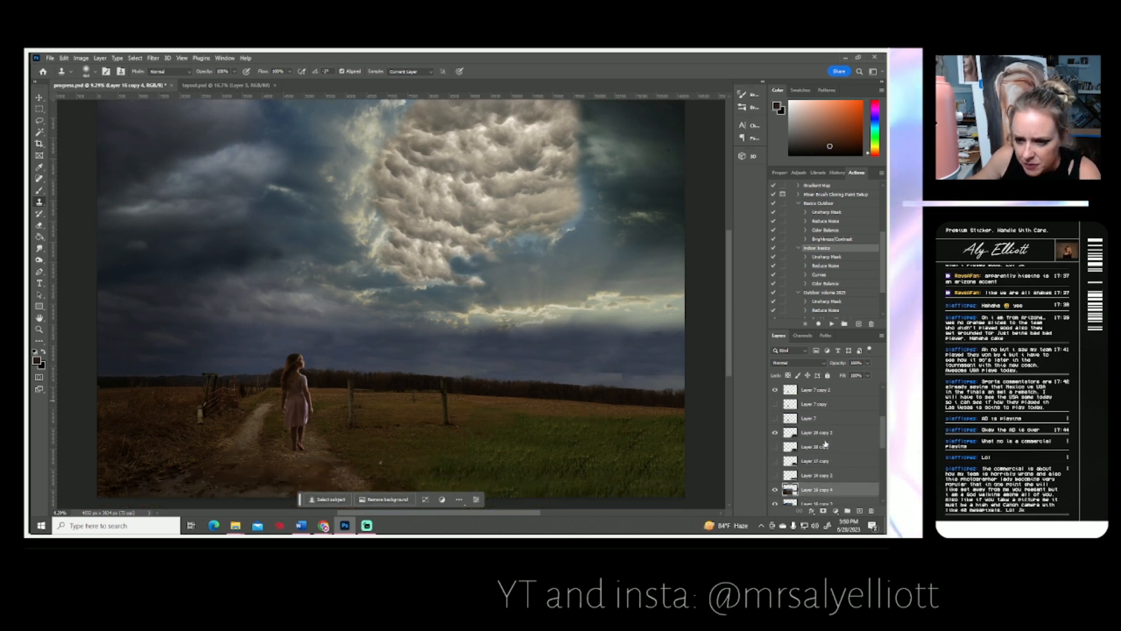
{"action": "left_click", "coordinate": [777, 434]}
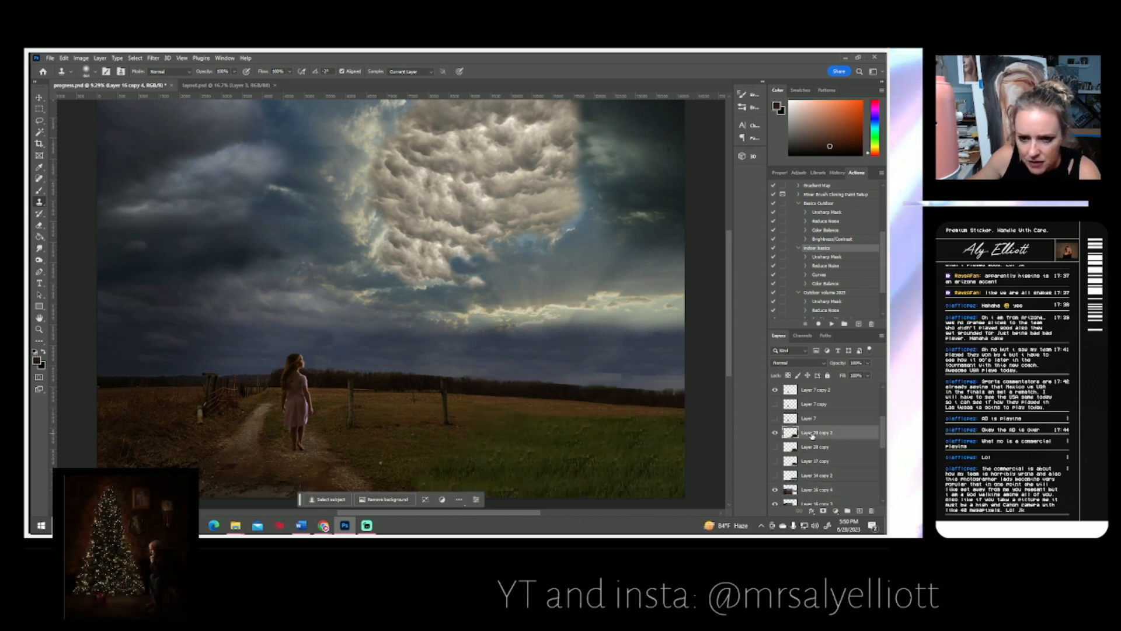
{"action": "left_click", "coordinate": [789, 432]}
{"action": "key", "text": "e"}
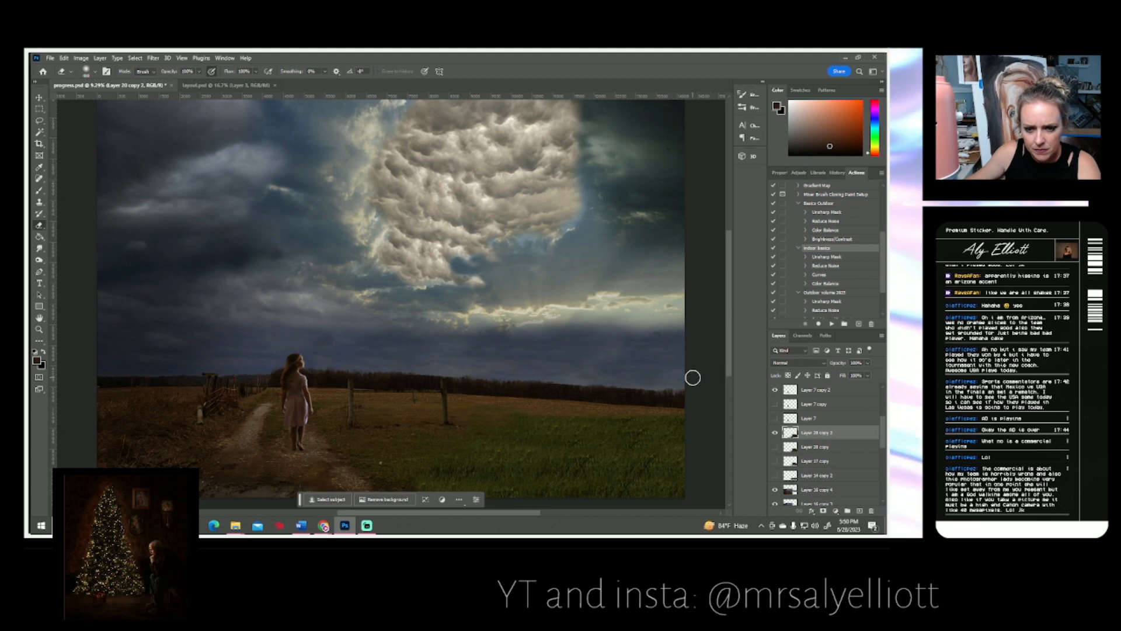
{"action": "left_click_drag", "start_coordinate": [39, 260], "coordinate": [75, 268]}
{"action": "left_click", "coordinate": [75, 268]}
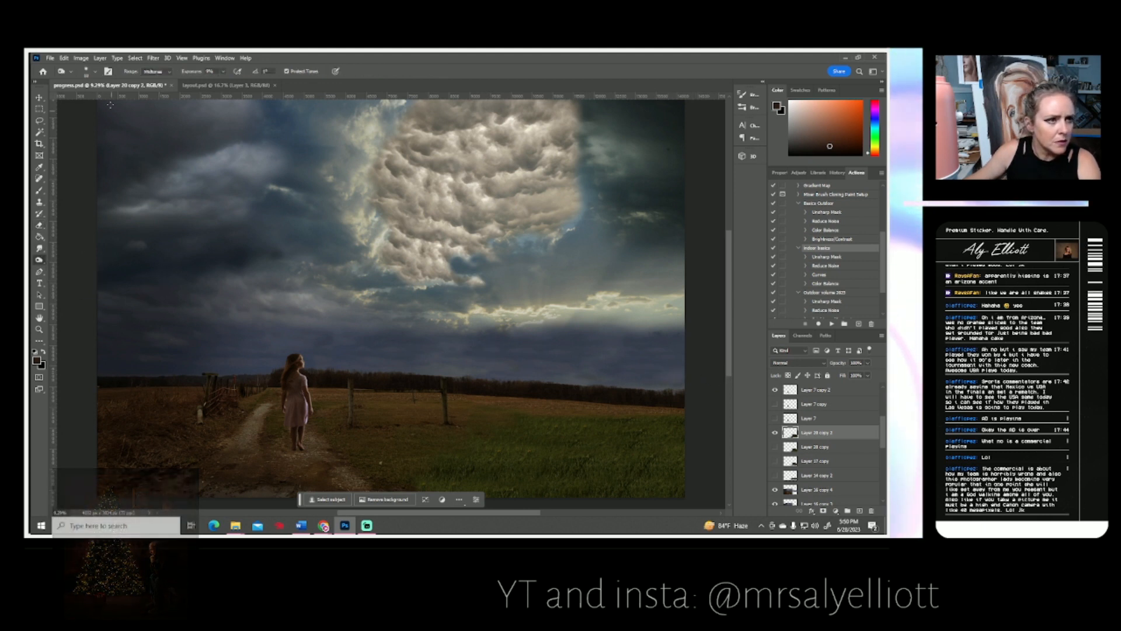
{"action": "left_click", "coordinate": [95, 72]}
{"action": "left_click", "coordinate": [132, 99]}
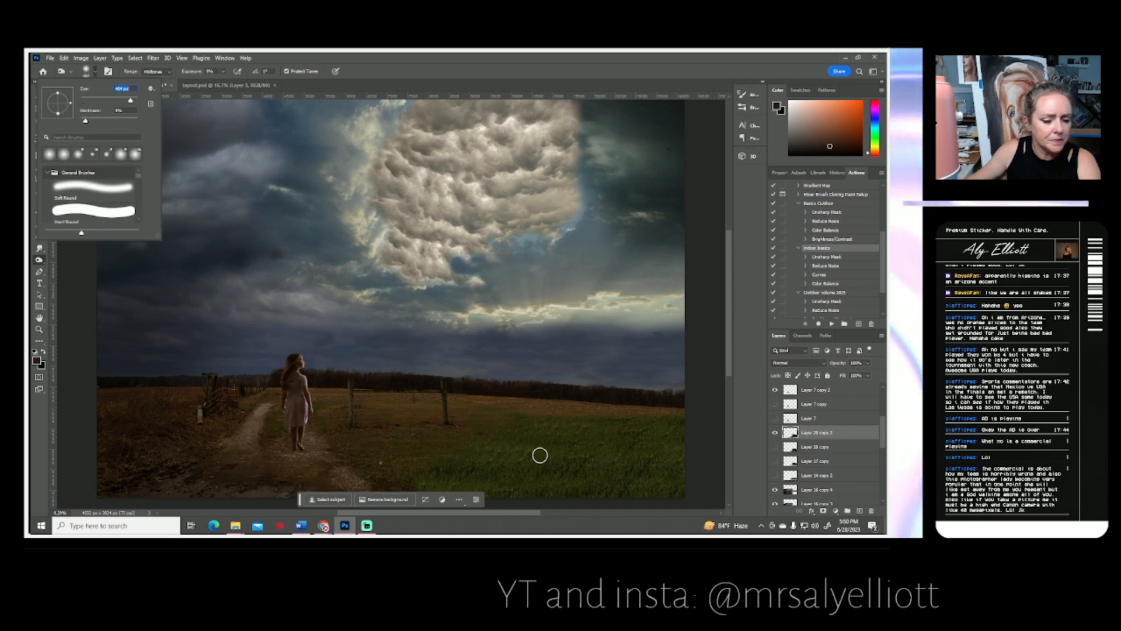
{"action": "left_click", "coordinate": [693, 382]}
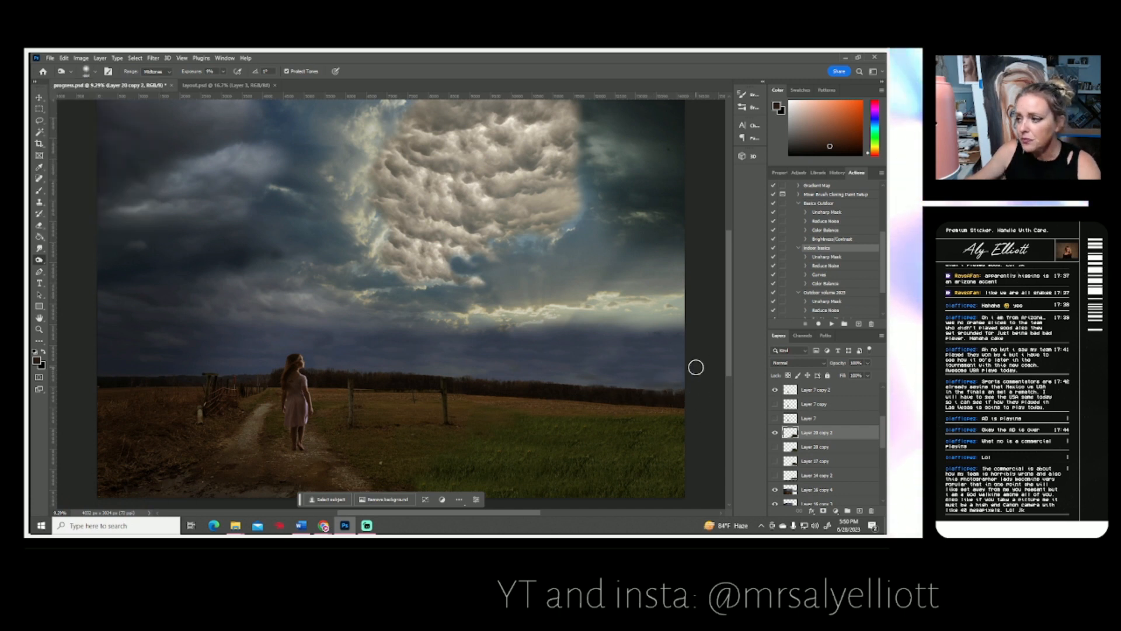
{"action": "scroll", "coordinate": [317, 265], "scroll_direction": "down", "scroll_amount": 2}
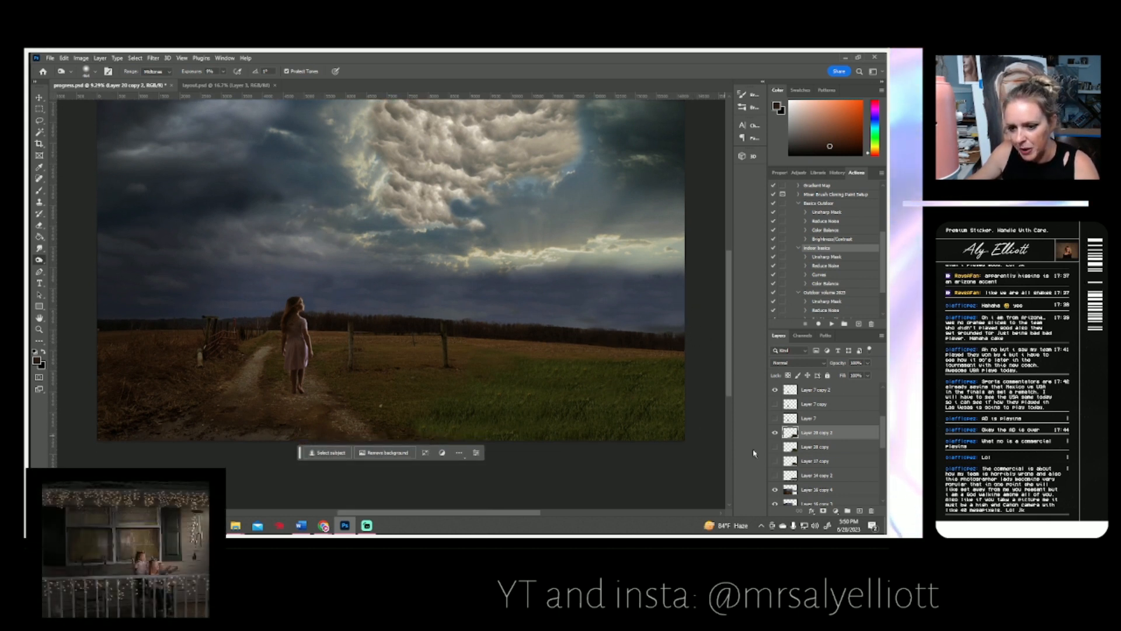
{"action": "left_click", "coordinate": [775, 432]}
{"action": "left_click", "coordinate": [775, 432]}
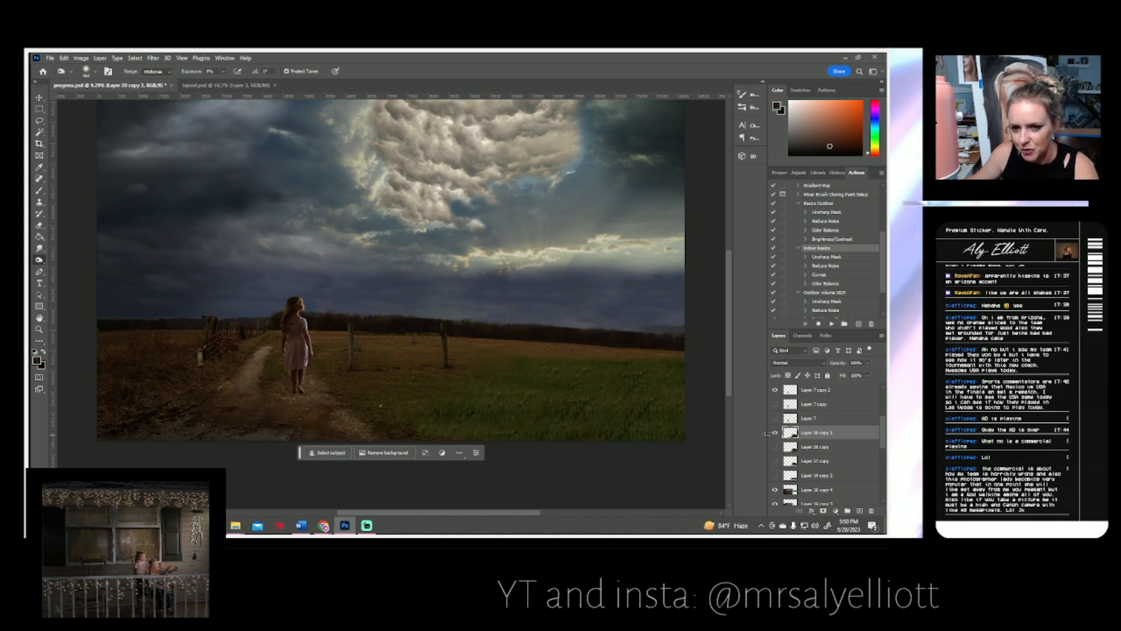
View the whole composite and check what Layer 17 contributes by toggling its visibility.
{"action": "scroll", "coordinate": [817, 459], "scroll_direction": "up", "scroll_amount": 3}
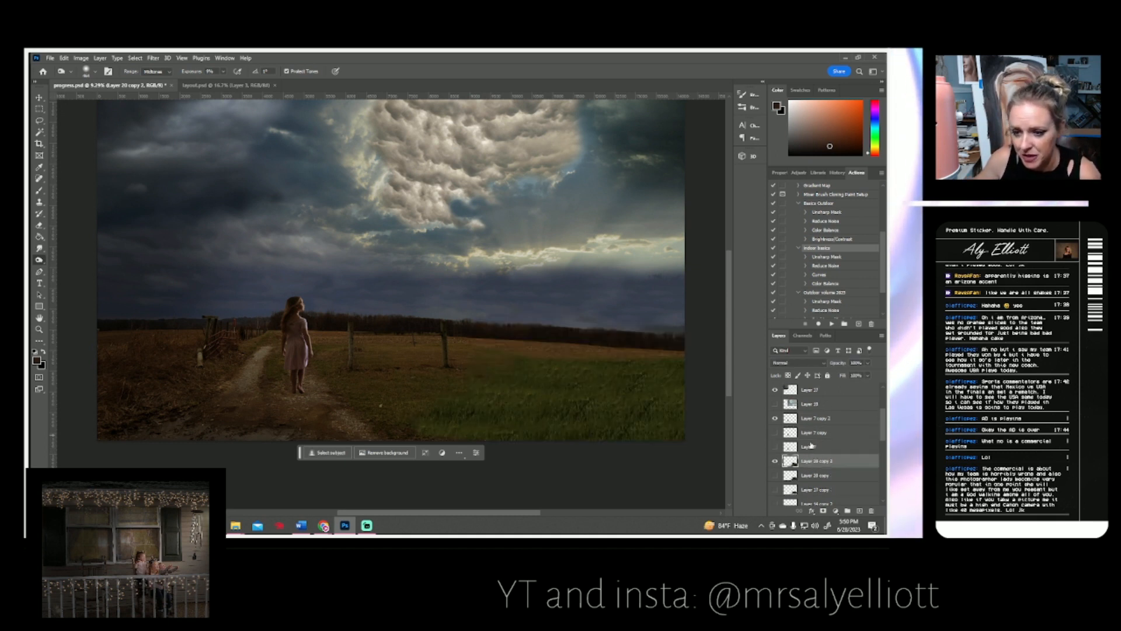
{"action": "left_click", "coordinate": [39, 330]}
{"action": "left_click", "coordinate": [298, 72]}
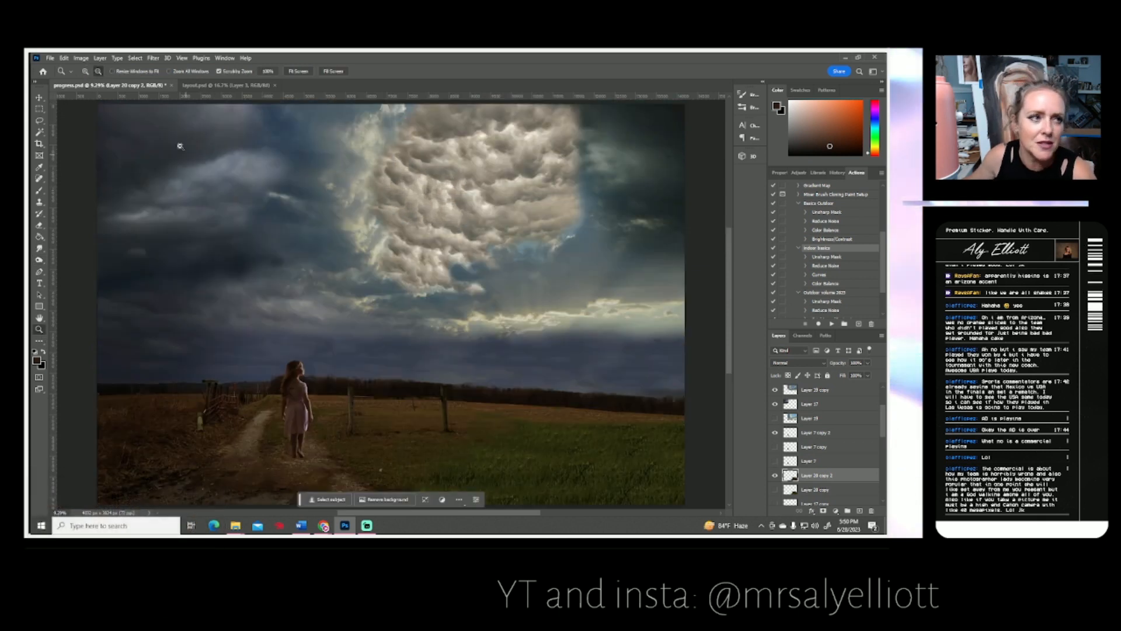
{"action": "left_click", "coordinate": [298, 275], "text": "alt"}
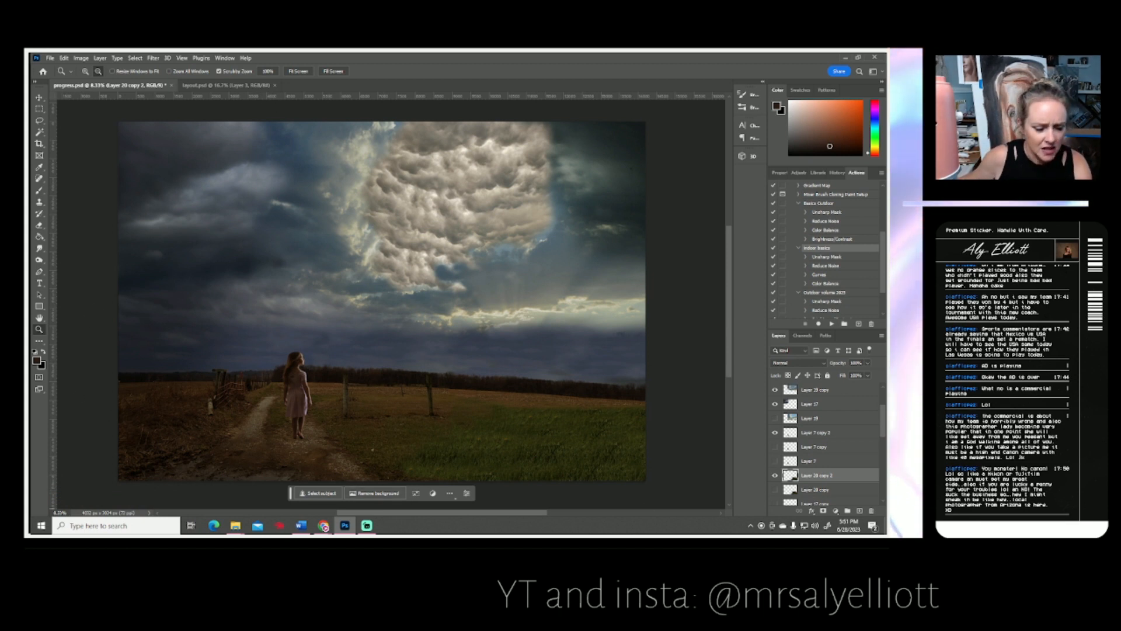
{"action": "scroll", "coordinate": [771, 418], "scroll_direction": "up", "scroll_amount": 1}
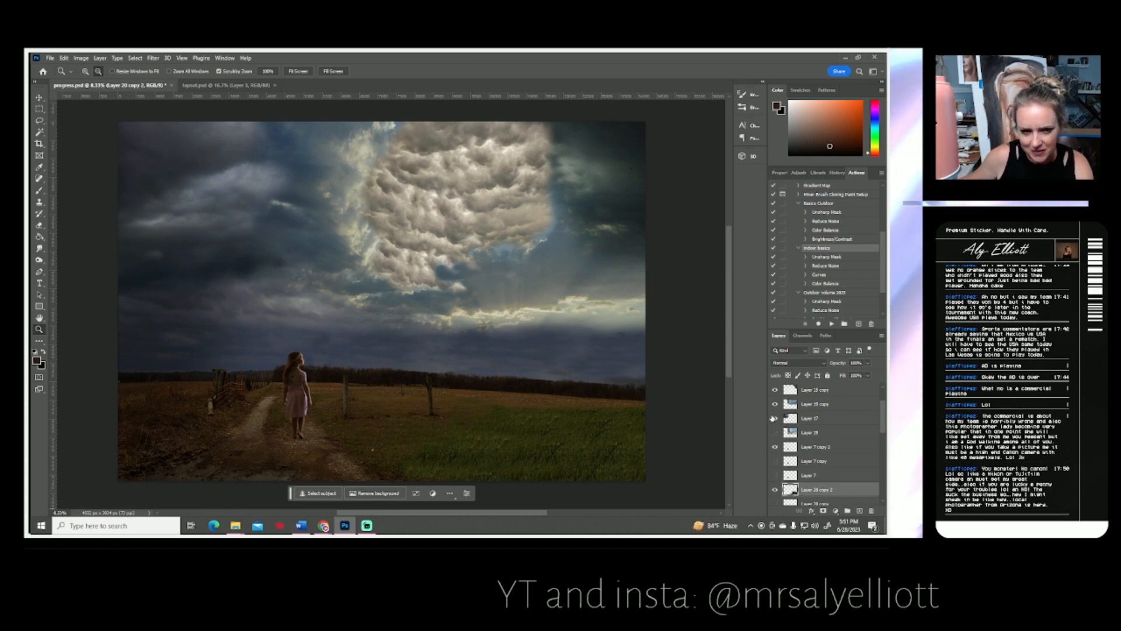
{"action": "left_click", "coordinate": [774, 418]}
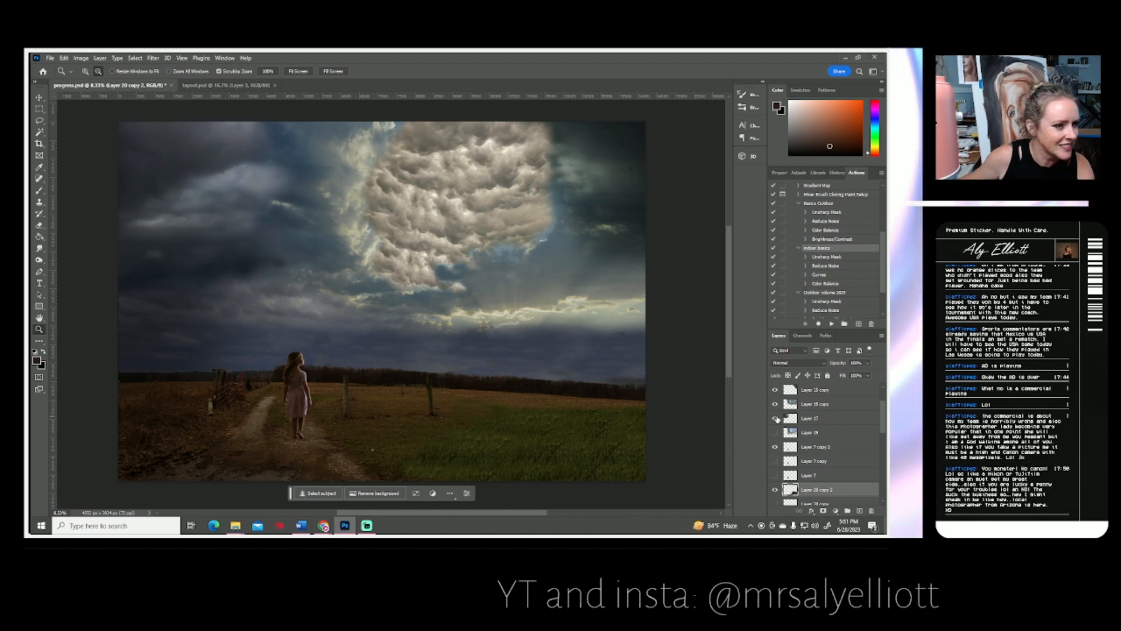
Clone adjacent sky and field texture over the image's left edge on Layer 16 copy 4.
{"action": "scroll", "coordinate": [815, 454], "scroll_direction": "down", "scroll_amount": 4}
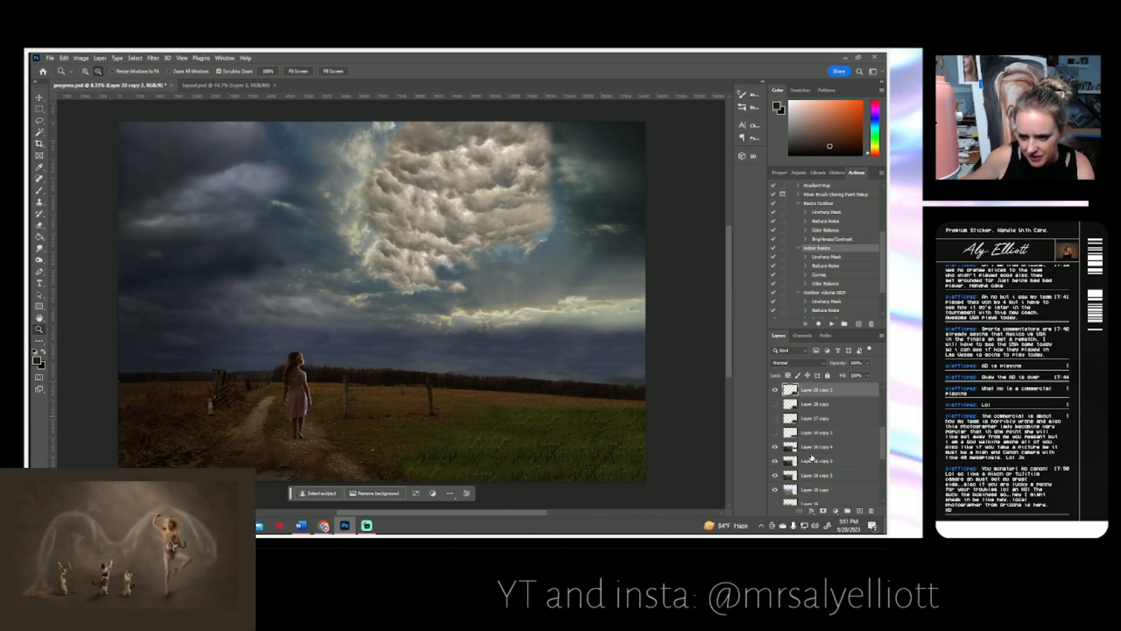
{"action": "left_click", "coordinate": [813, 447]}
{"action": "key", "text": "s"}
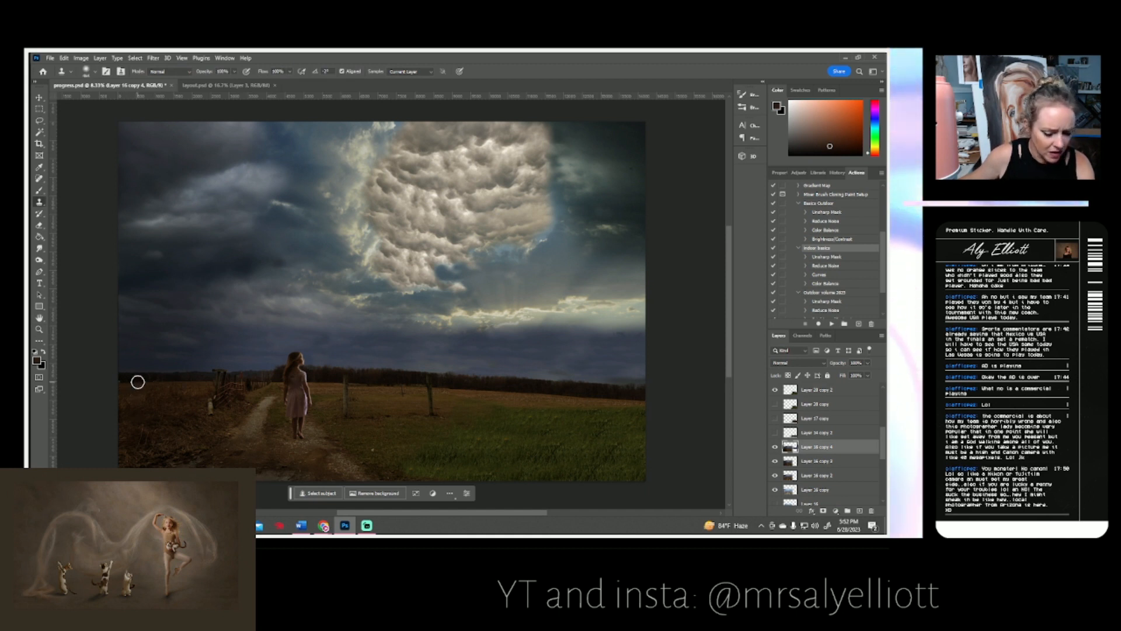
{"action": "left_click", "coordinate": [138, 381], "text": "alt"}
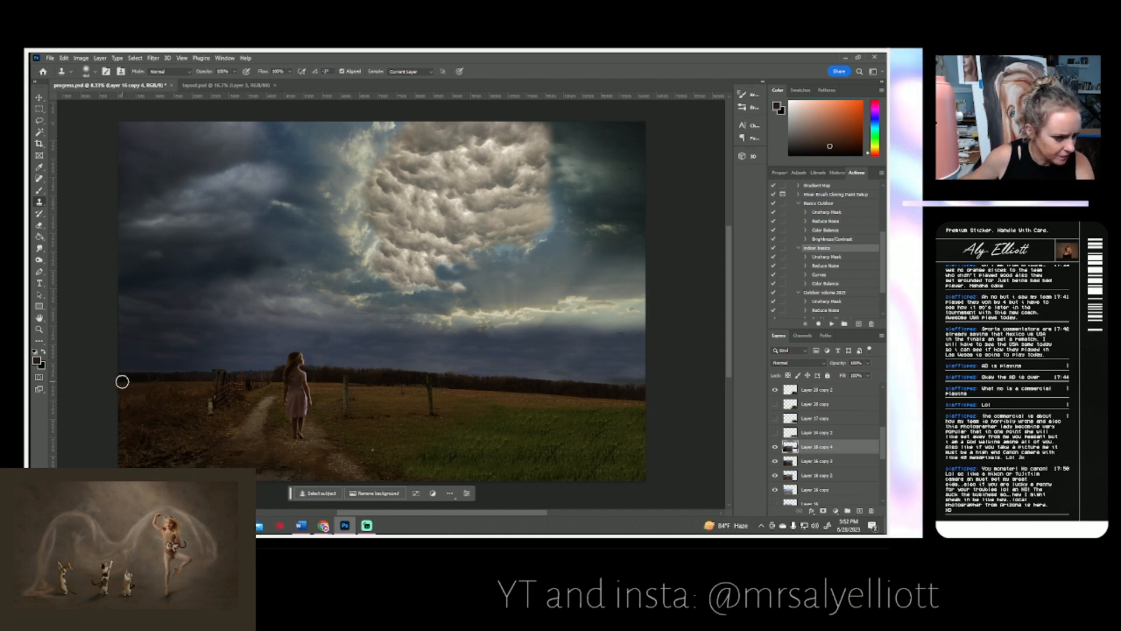
{"action": "left_click_drag", "start_coordinate": [121, 379], "coordinate": [119, 311]}
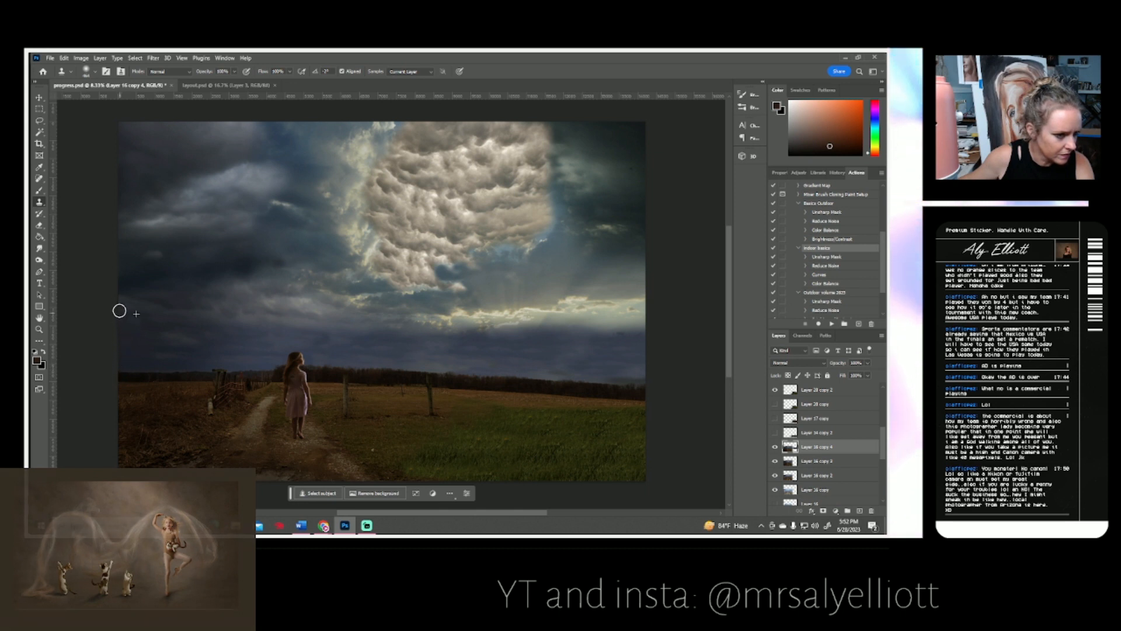
{"action": "mouse_move", "coordinate": [116, 400]}
{"action": "left_mouse_down"}
{"action": "mouse_move", "coordinate": [111, 526]}
{"action": "mouse_move", "coordinate": [117, 436]}
{"action": "left_mouse_up"}
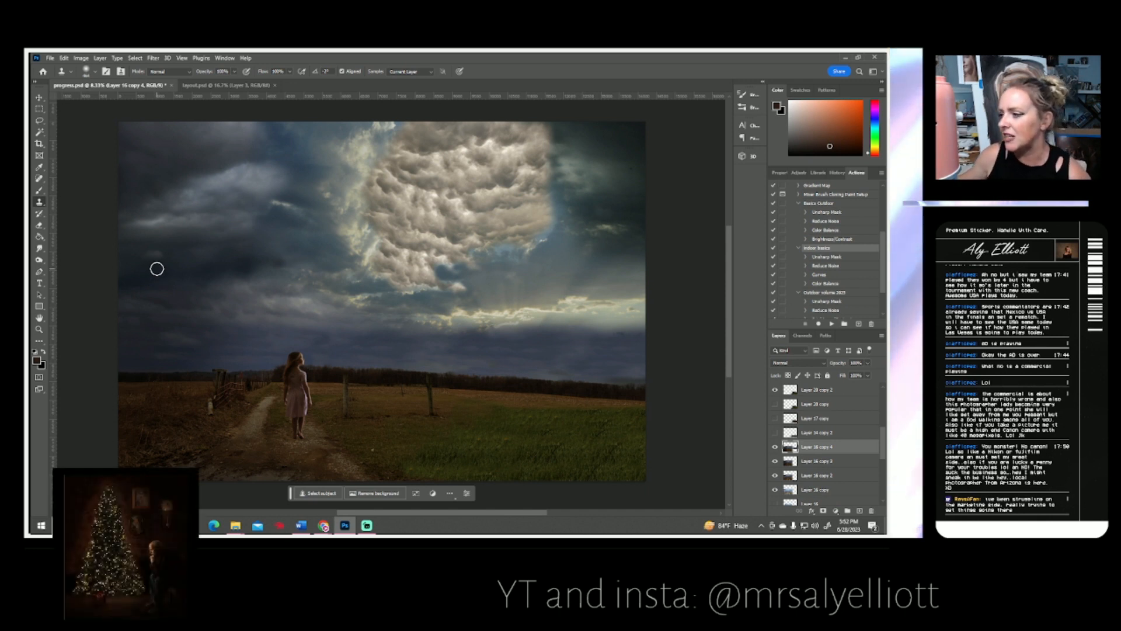
Save the composite in the large document format (.psb) with Maximize Compatibility enabled.
{"action": "scroll", "coordinate": [338, 281], "scroll_direction": "down", "scroll_amount": 3}
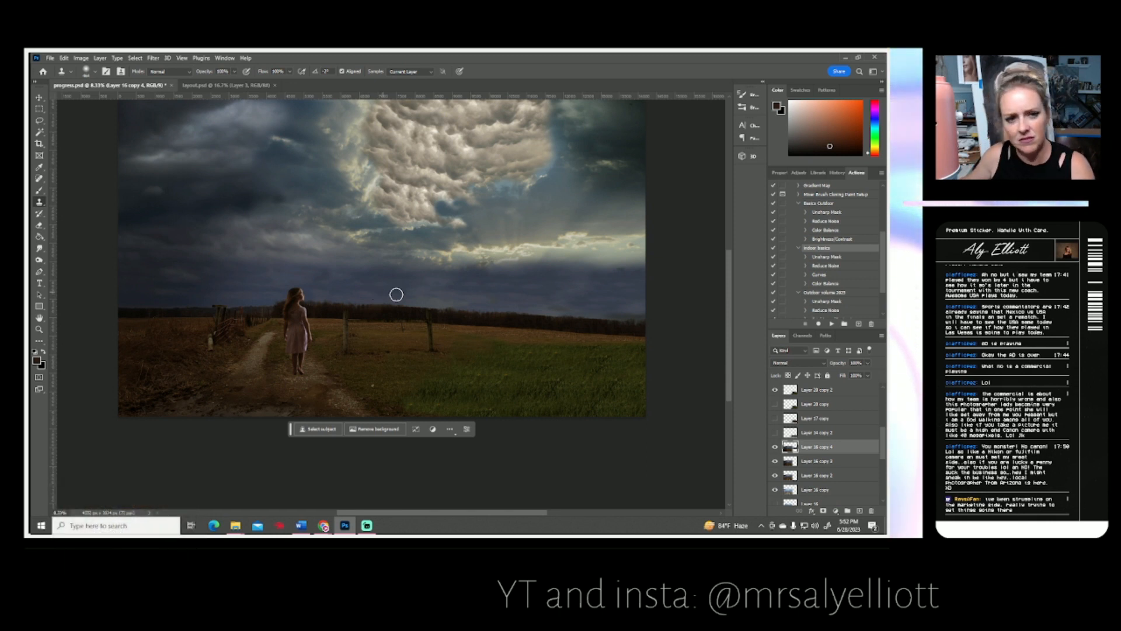
{"action": "scroll", "coordinate": [401, 358], "scroll_direction": "up", "scroll_amount": 2}
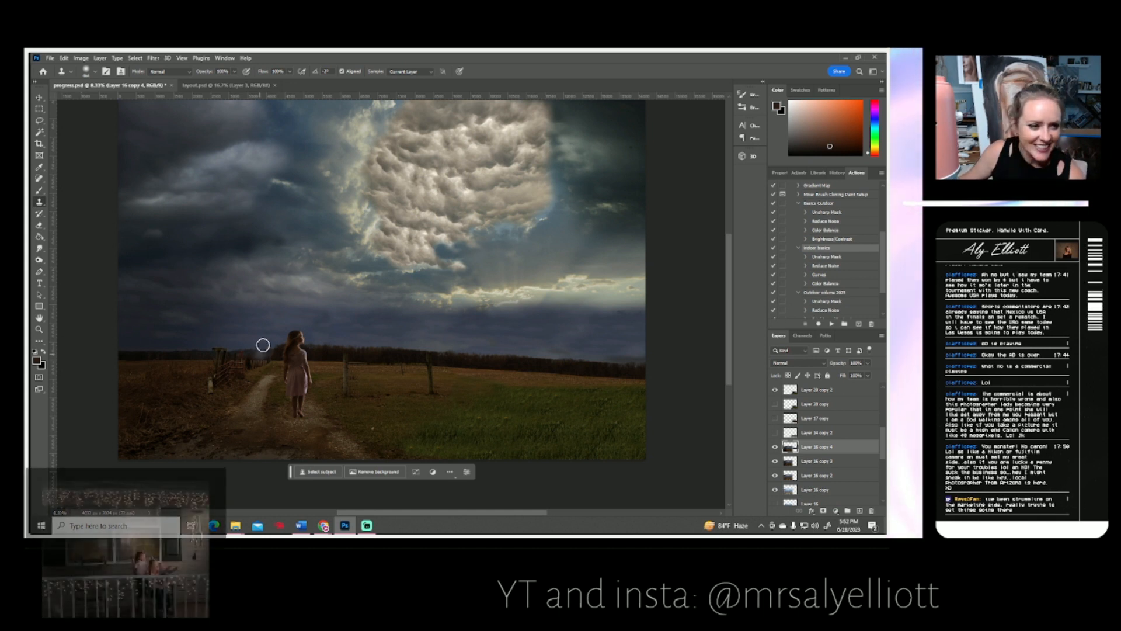
{"action": "key", "text": "ctrl+s"}
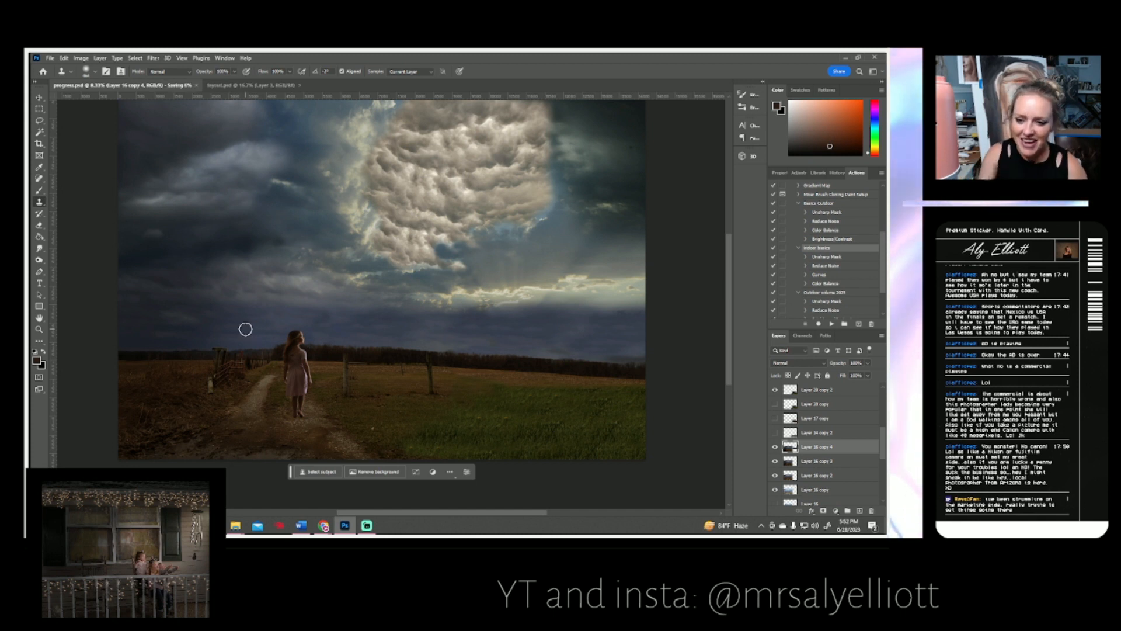
{"action": "scroll", "coordinate": [272, 315], "scroll_direction": "down", "scroll_amount": 2}
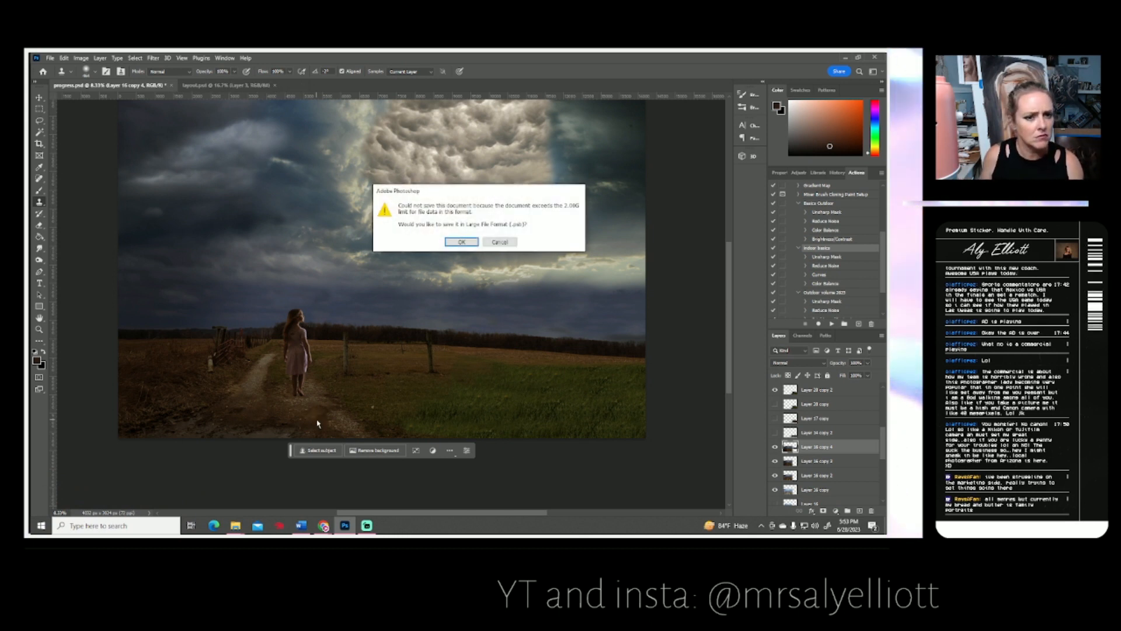
{"action": "left_click", "coordinate": [470, 240]}
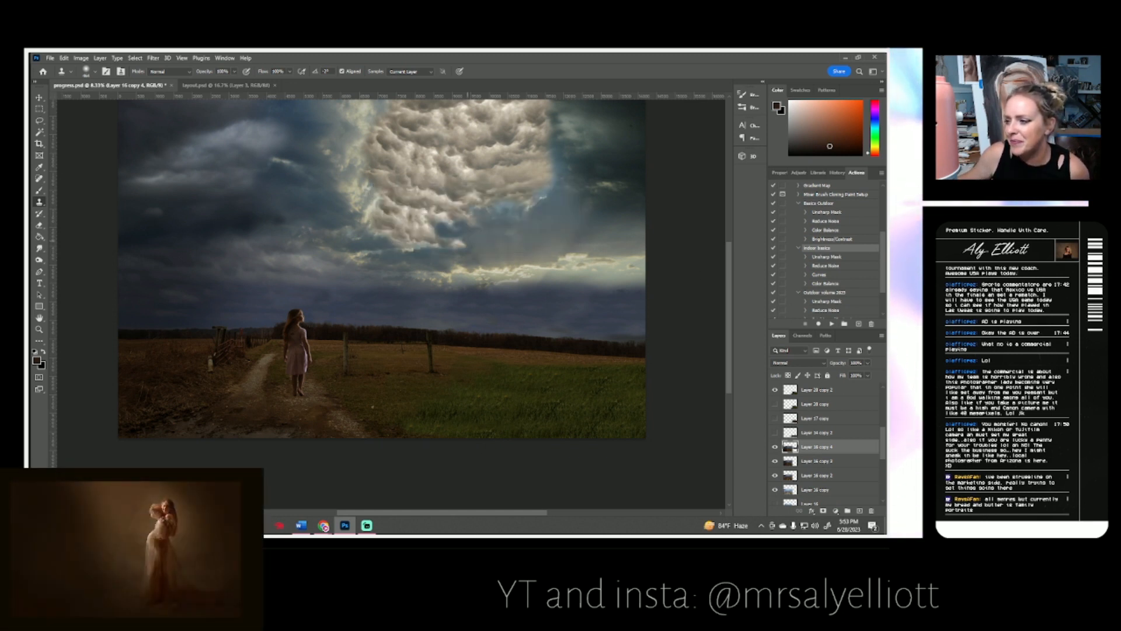
{"action": "key", "text": "ctrl+s"}
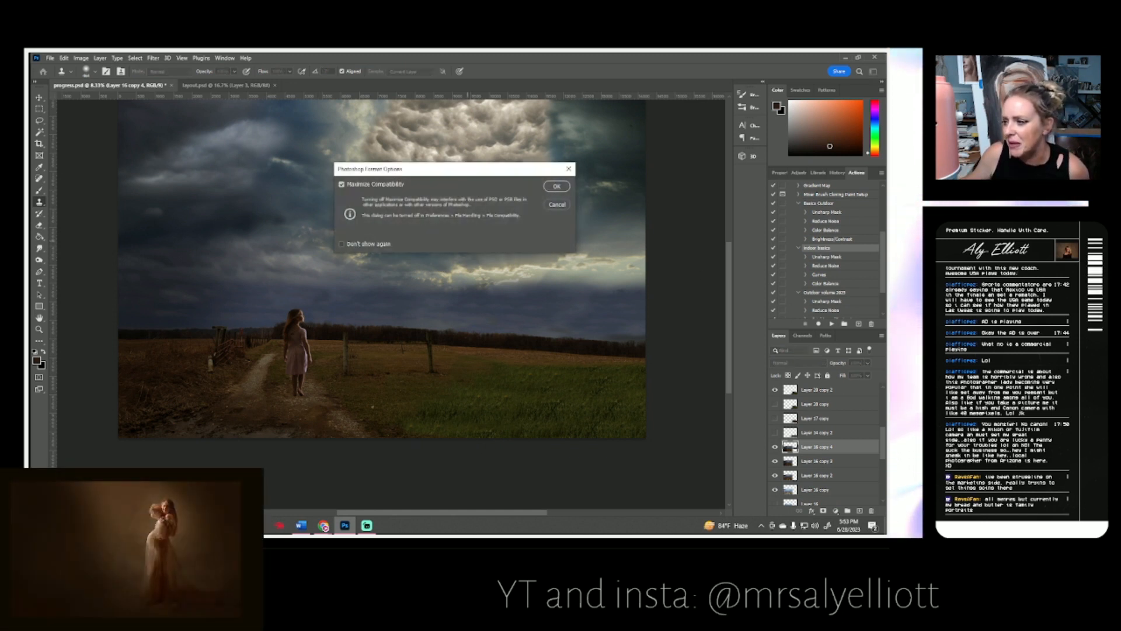
{"action": "left_click", "coordinate": [554, 187]}
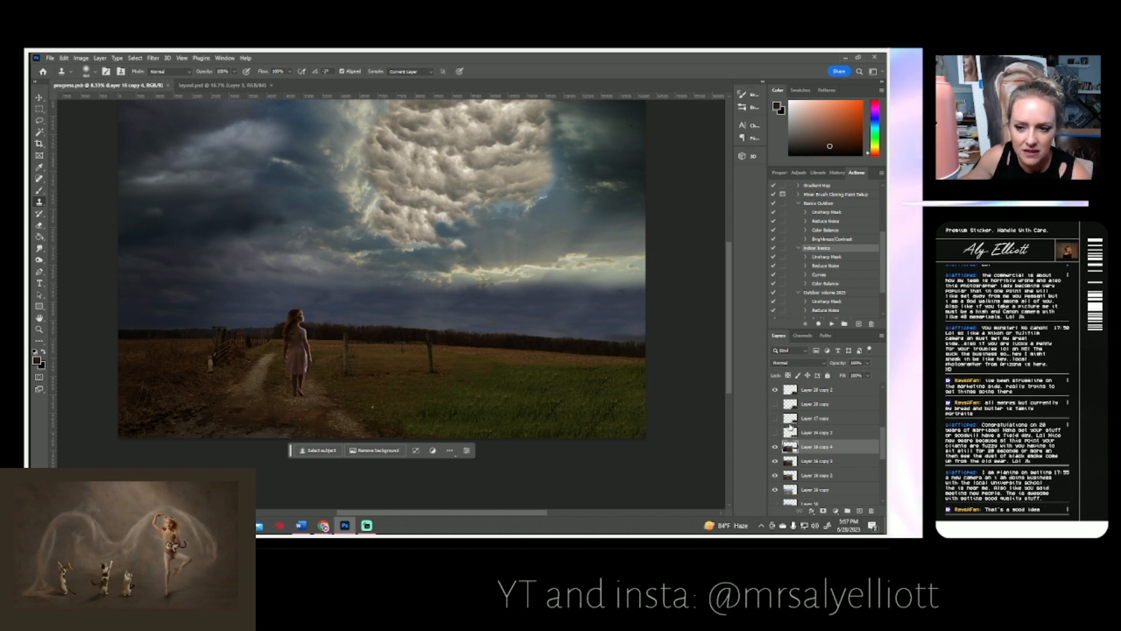
Duplicate Layer 18 copy 2 within progress.psb.
{"action": "scroll", "coordinate": [790, 428], "scroll_direction": "down", "scroll_amount": 5}
{"action": "scroll", "coordinate": [810, 441], "scroll_direction": "down", "scroll_amount": 4}
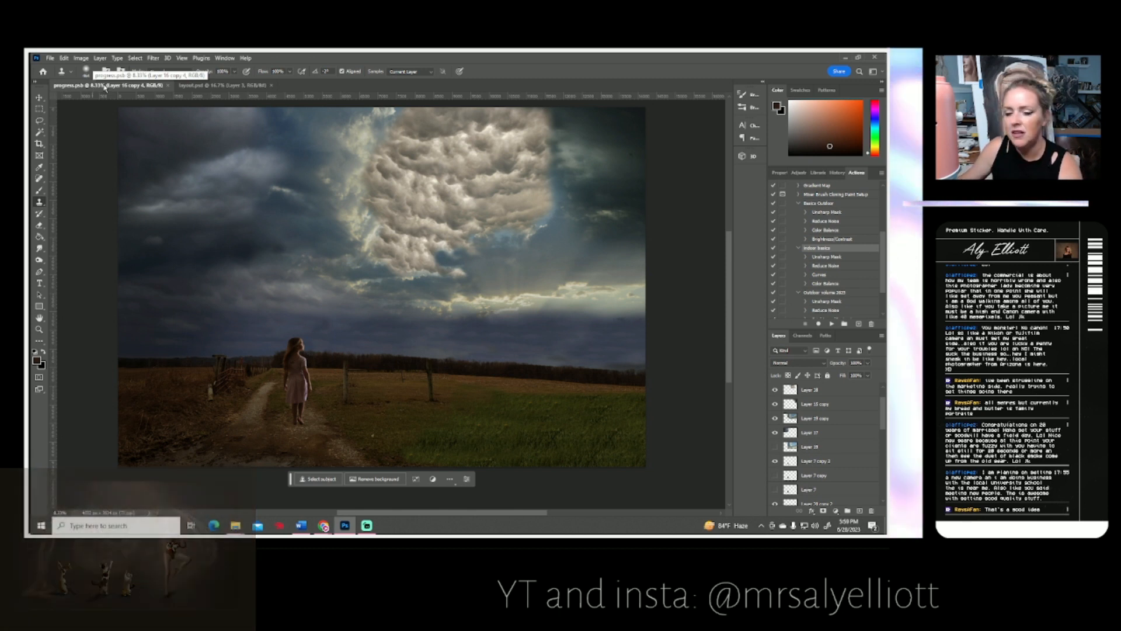
{"action": "key", "text": "ctrl+j"}
{"action": "key", "text": "ctrl+j"}
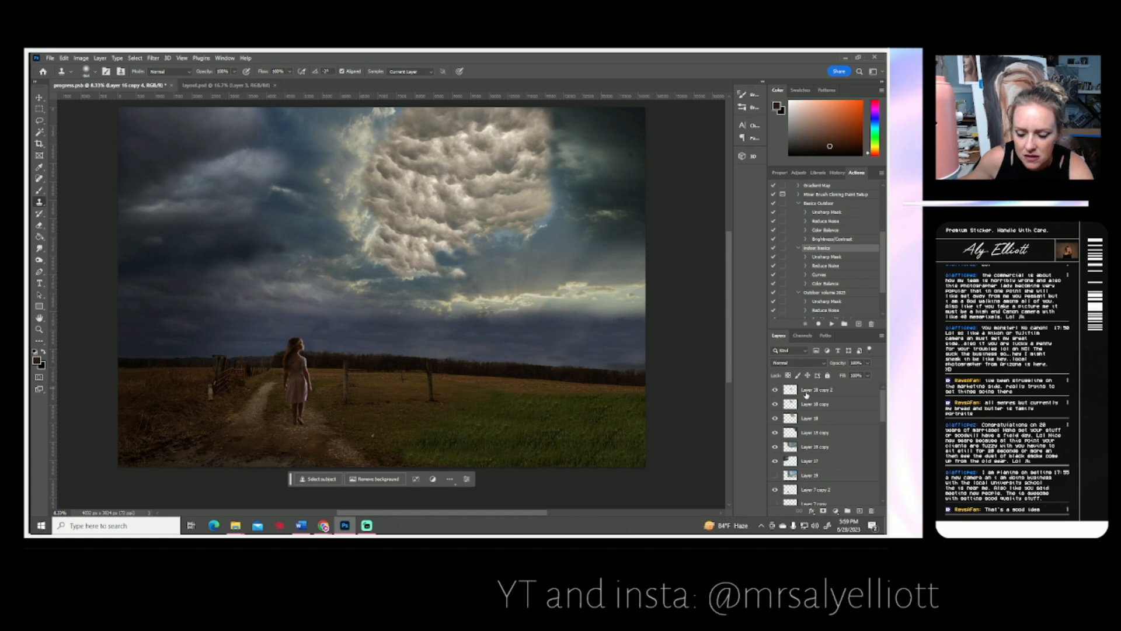
{"action": "right_click", "coordinate": [806, 391]}
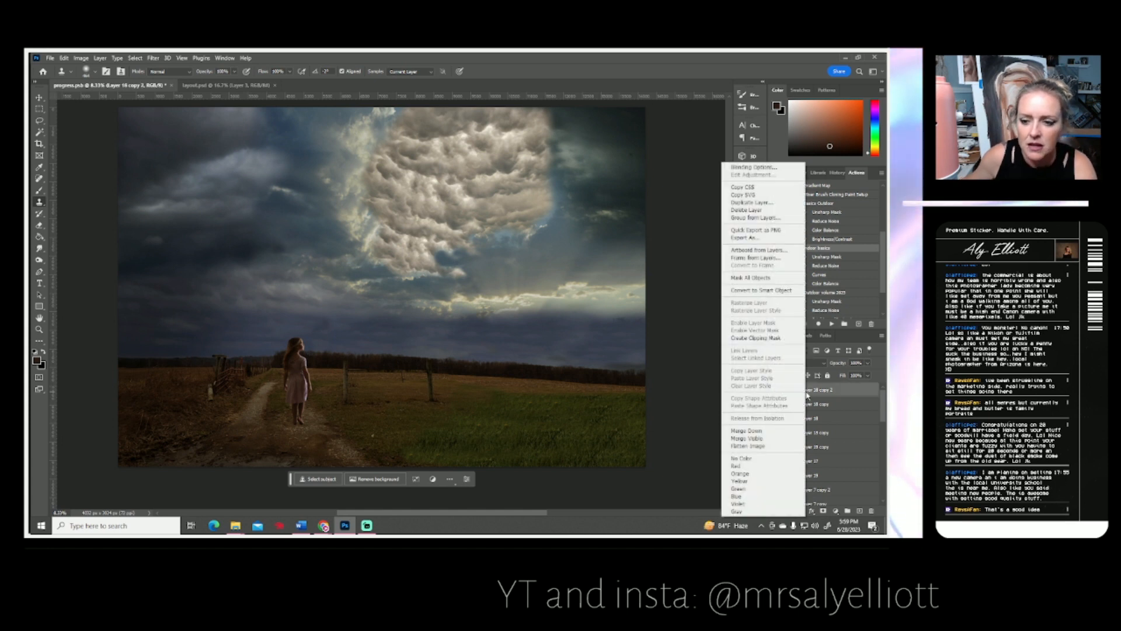
{"action": "left_click", "coordinate": [749, 202]}
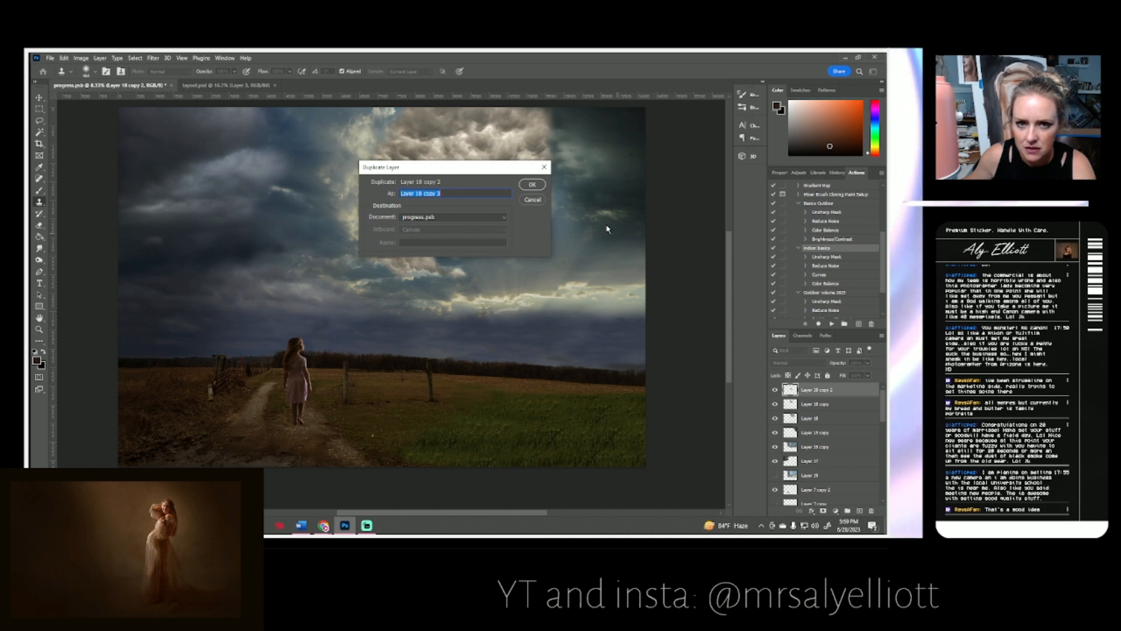
{"action": "left_click", "coordinate": [533, 185]}
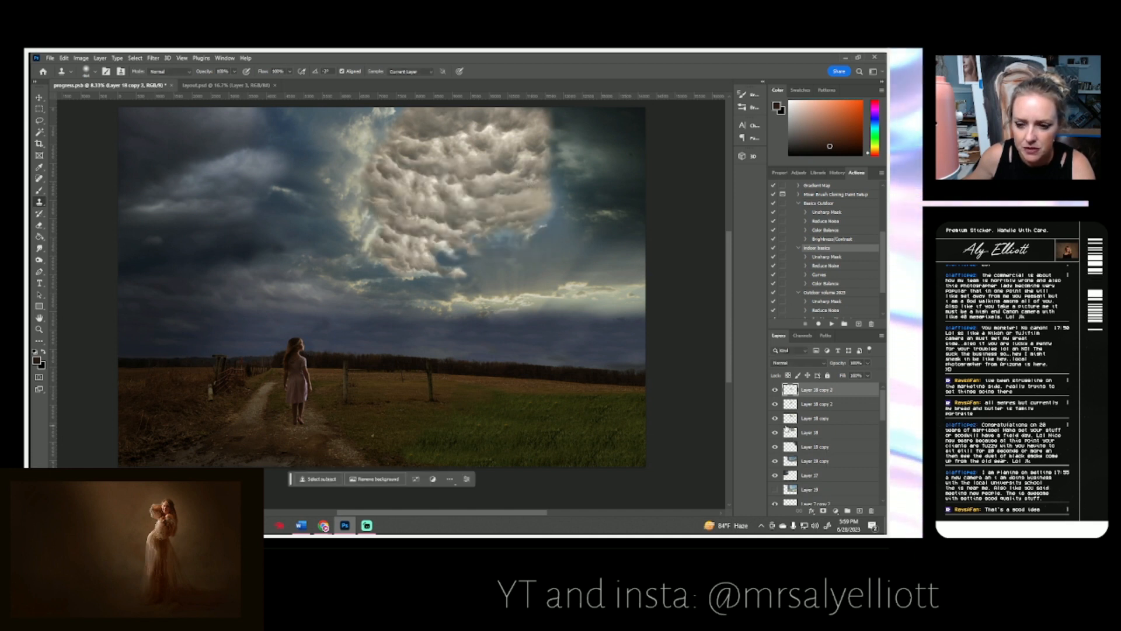
Duplicate Layer 18 copy and Layer 18 within the same document, hiding the original Layer 18 copy.
{"action": "right_click", "coordinate": [806, 418]}
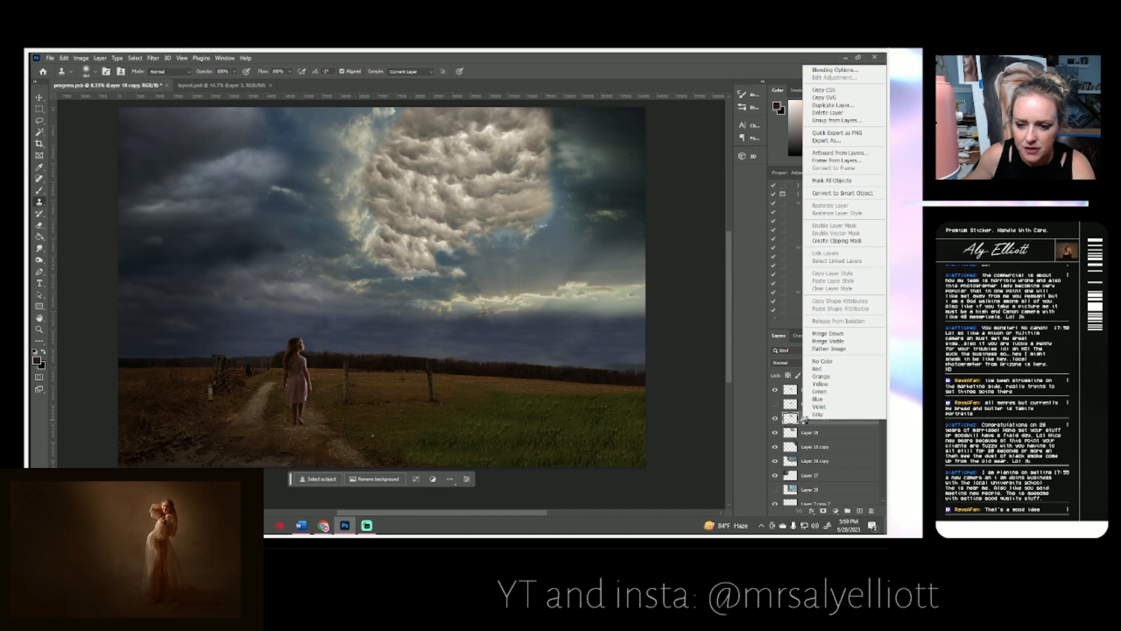
{"action": "left_click", "coordinate": [821, 100]}
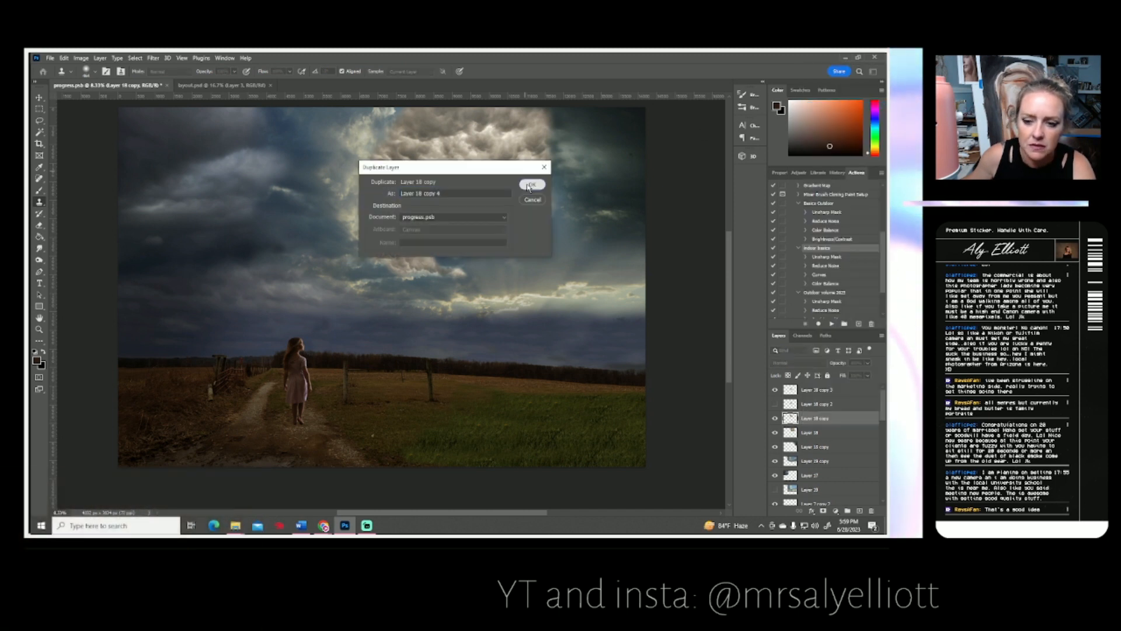
{"action": "left_click", "coordinate": [532, 185]}
{"action": "left_click", "coordinate": [776, 433]}
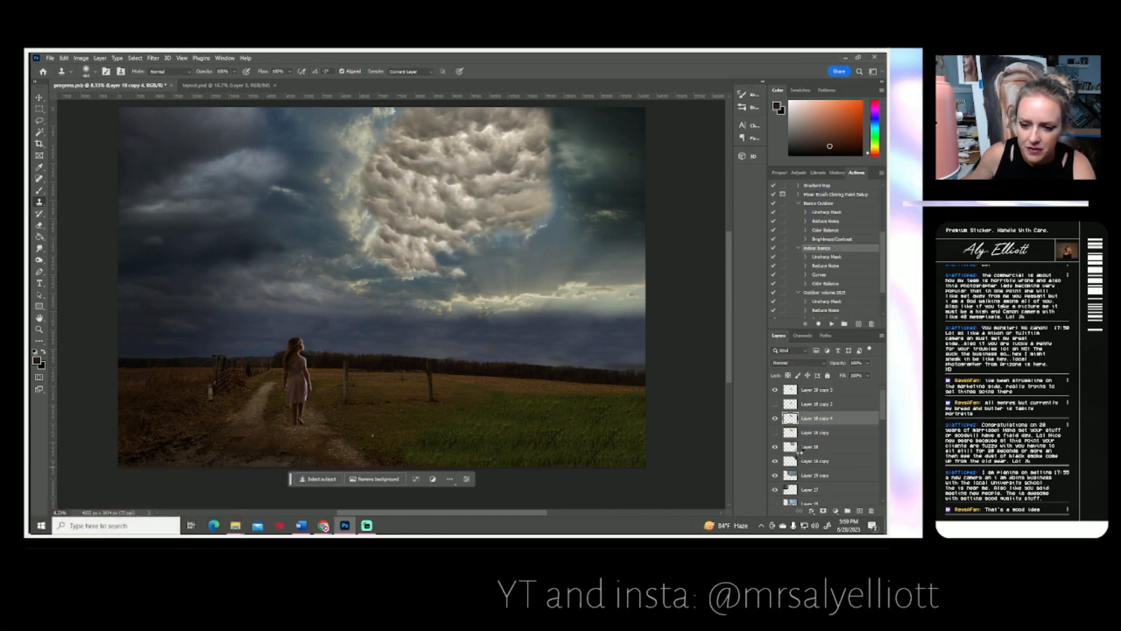
{"action": "right_click", "coordinate": [803, 449]}
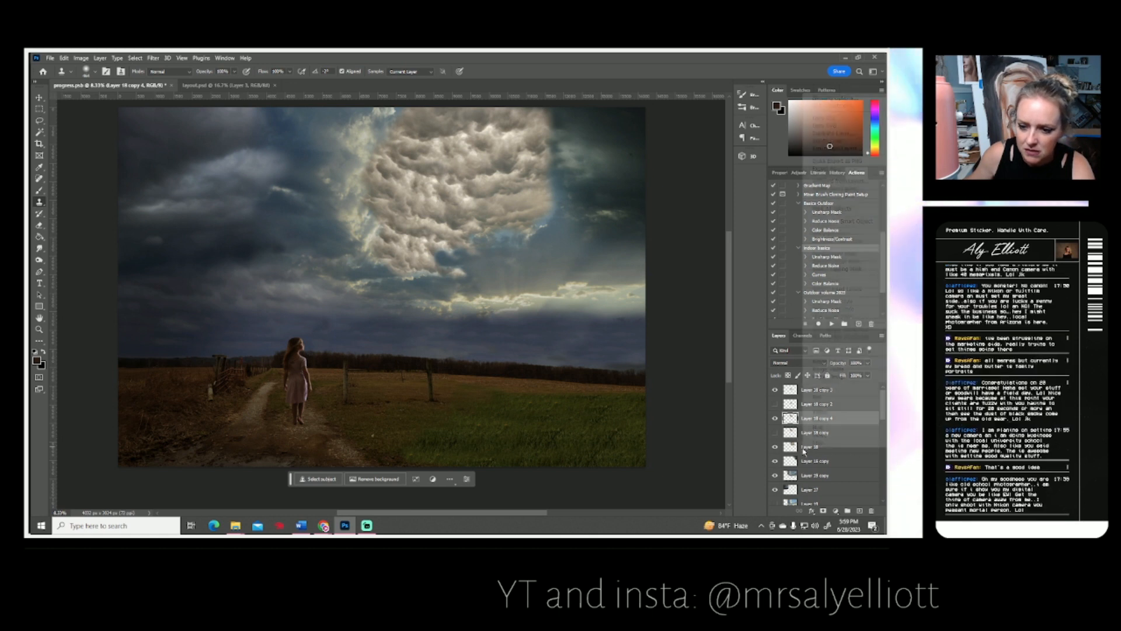
{"action": "left_click", "coordinate": [818, 133]}
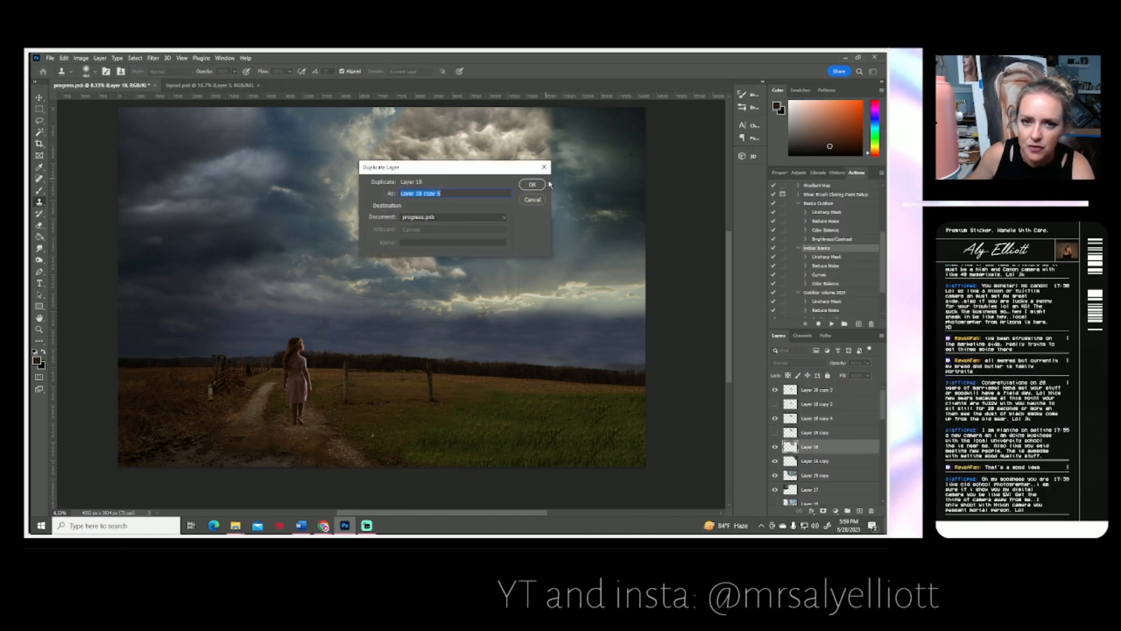
{"action": "left_click", "coordinate": [532, 185]}
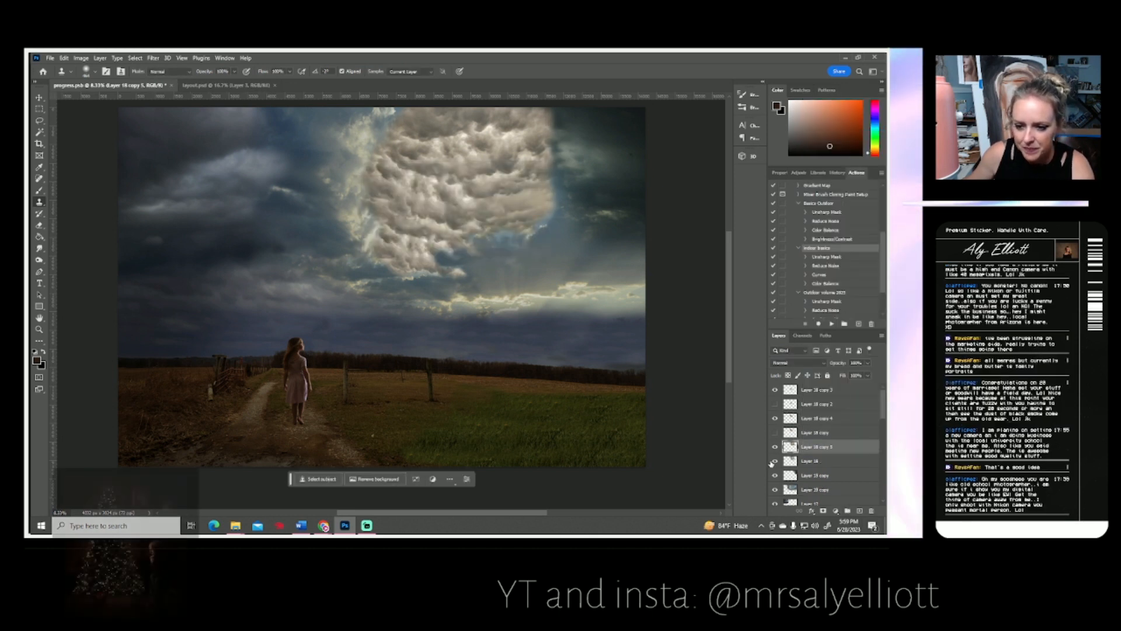
Merge the three new duplicates of the Layer 18 series into a single layer.
{"action": "left_click", "coordinate": [811, 418], "text": "ctrl"}
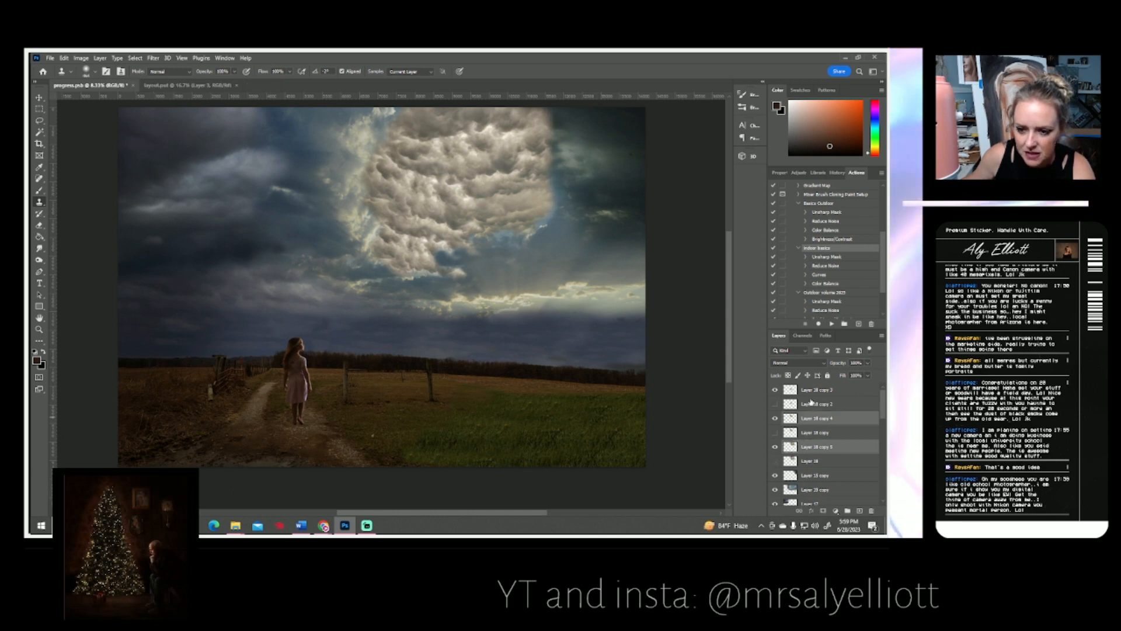
{"action": "left_click", "coordinate": [812, 389], "text": "ctrl"}
{"action": "right_click", "coordinate": [810, 389]}
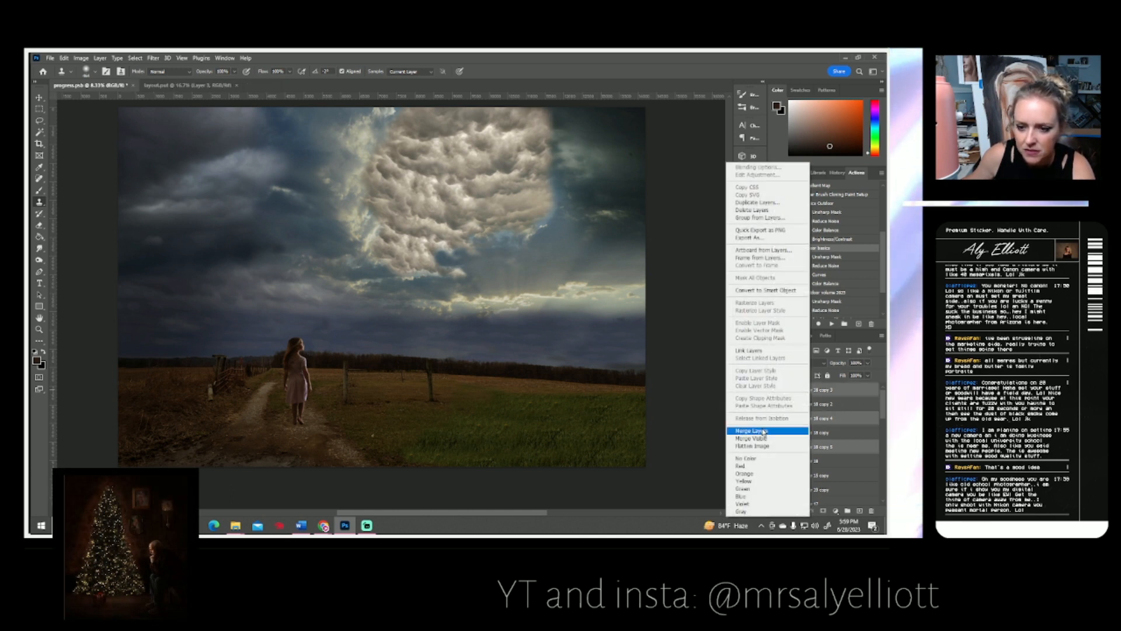
{"action": "left_click", "coordinate": [765, 430]}
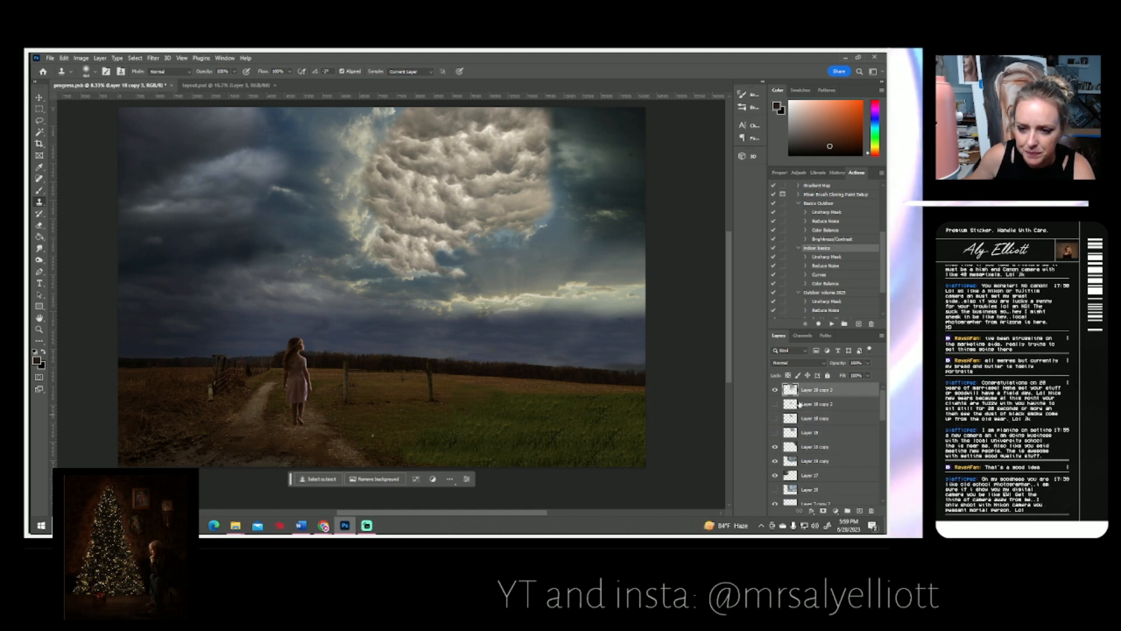
Duplicate the merged layer as a backup, hide the version beneath it, and save the document.
{"action": "right_click", "coordinate": [817, 392]}
{"action": "left_click", "coordinate": [761, 202]}
{"action": "key", "text": "Return"}
{"action": "left_click", "coordinate": [776, 418]}
{"action": "left_click", "coordinate": [776, 403]}
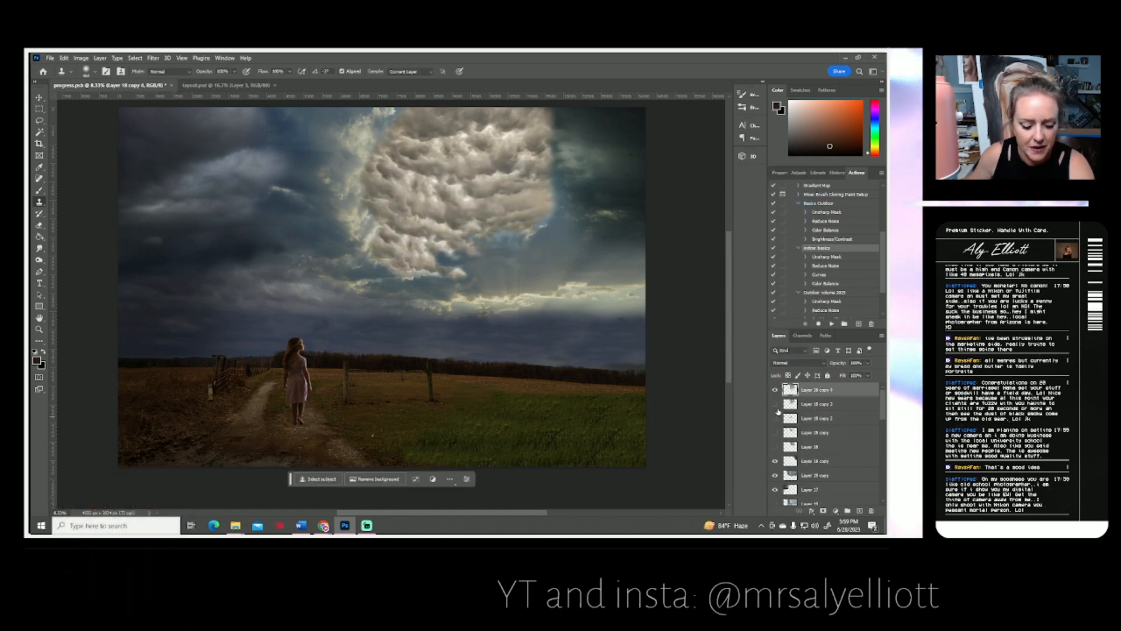
{"action": "key", "text": "ctrl+s"}
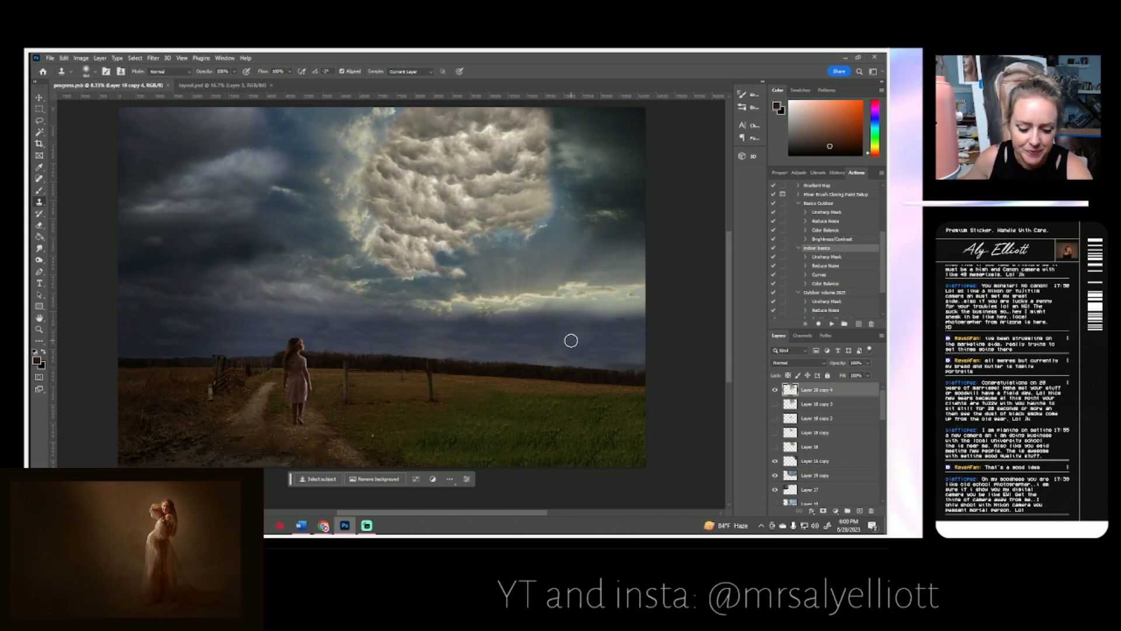
Duplicate Layer 18 copy 4 to get a fresh working copy at the top of the stack.
{"action": "right_click", "coordinate": [806, 390]}
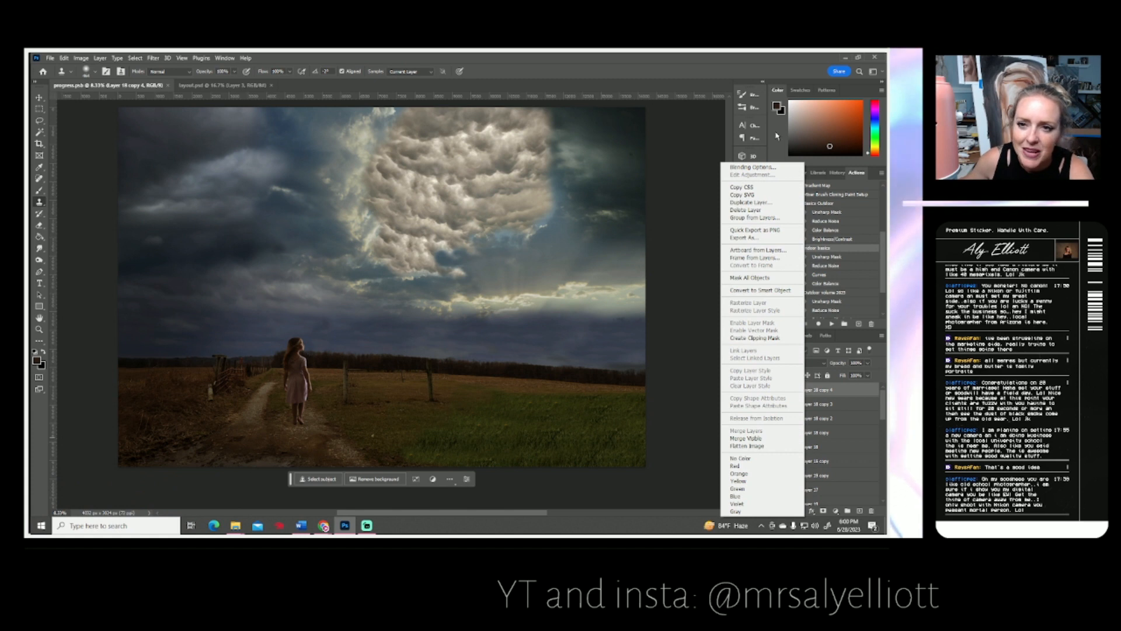
{"action": "left_click", "coordinate": [747, 202]}
{"action": "left_click", "coordinate": [529, 181]}
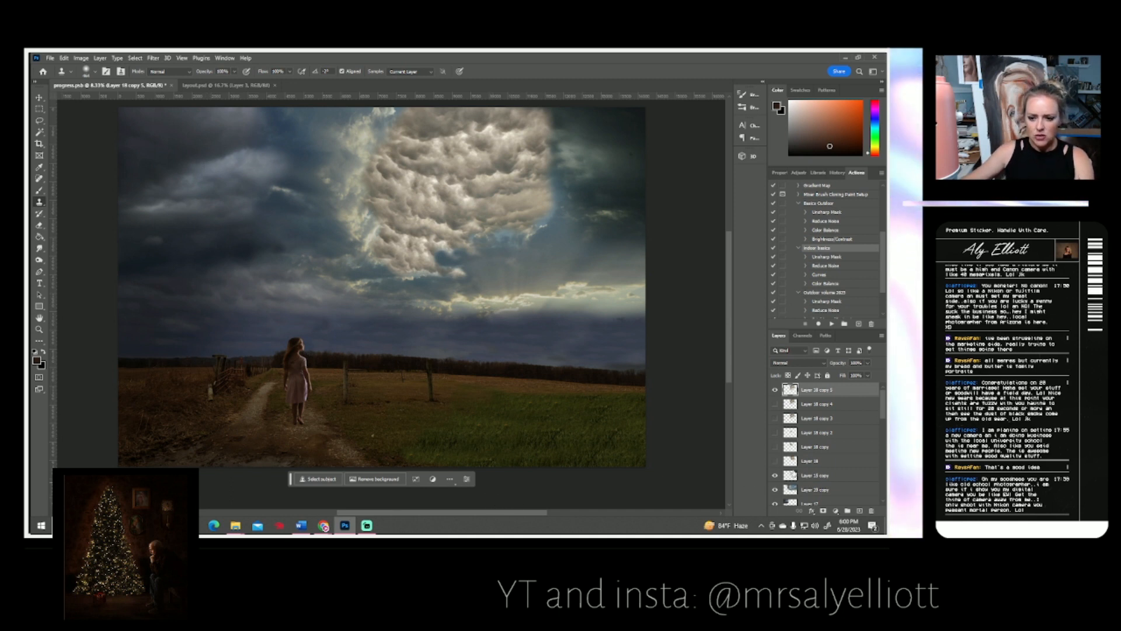
Check what Layer 17 and the dark cloud layer in the upper-right sky contribute by toggling their visibility.
{"action": "scroll", "coordinate": [817, 467], "scroll_direction": "down", "scroll_amount": 3}
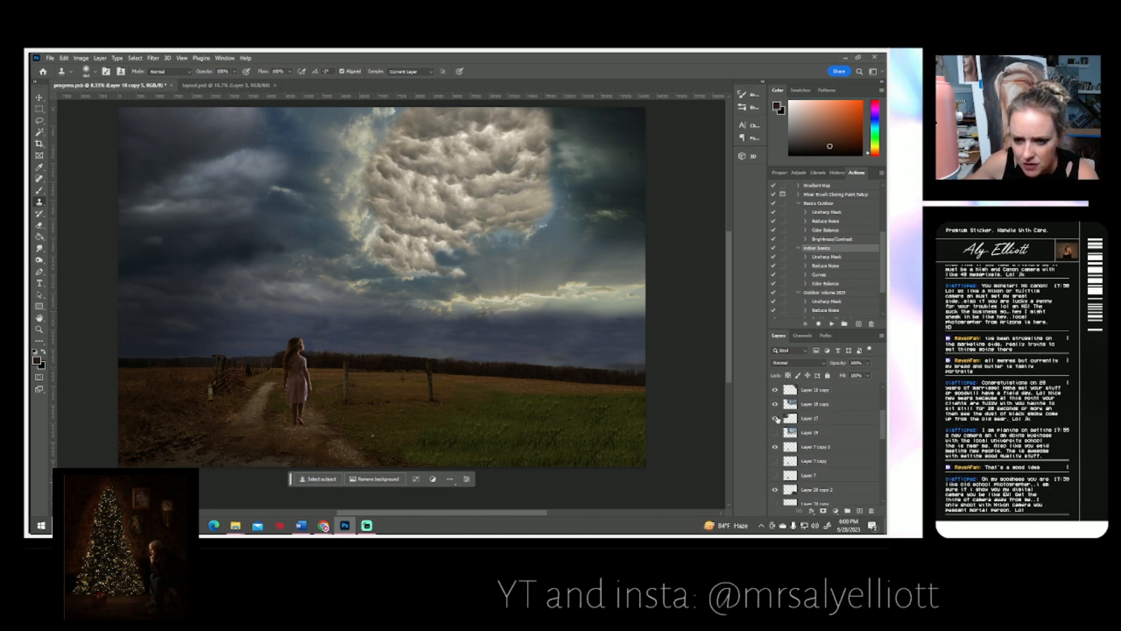
{"action": "left_click", "coordinate": [775, 418]}
{"action": "left_click", "coordinate": [776, 418]}
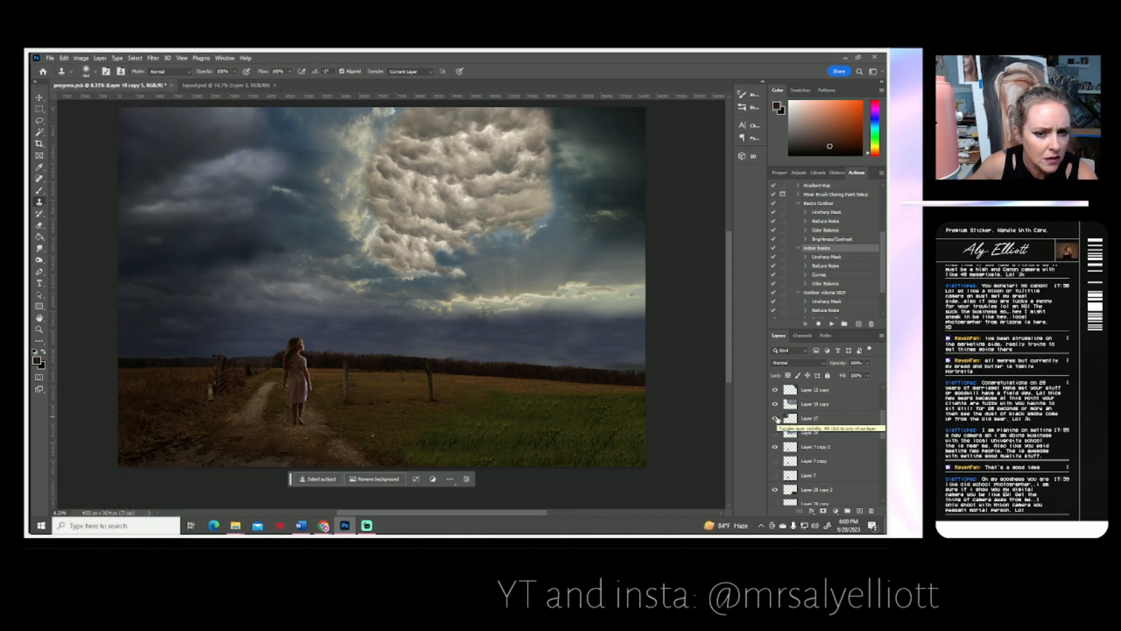
{"action": "scroll", "coordinate": [580, 378], "scroll_direction": "up", "scroll_amount": 2}
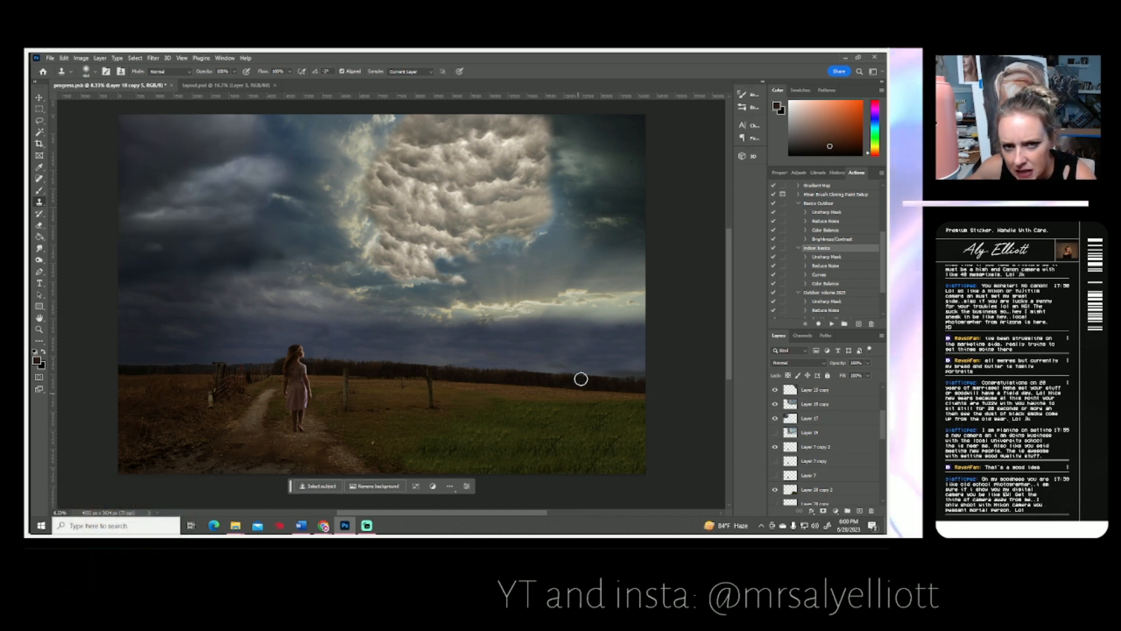
{"action": "left_click", "coordinate": [775, 390]}
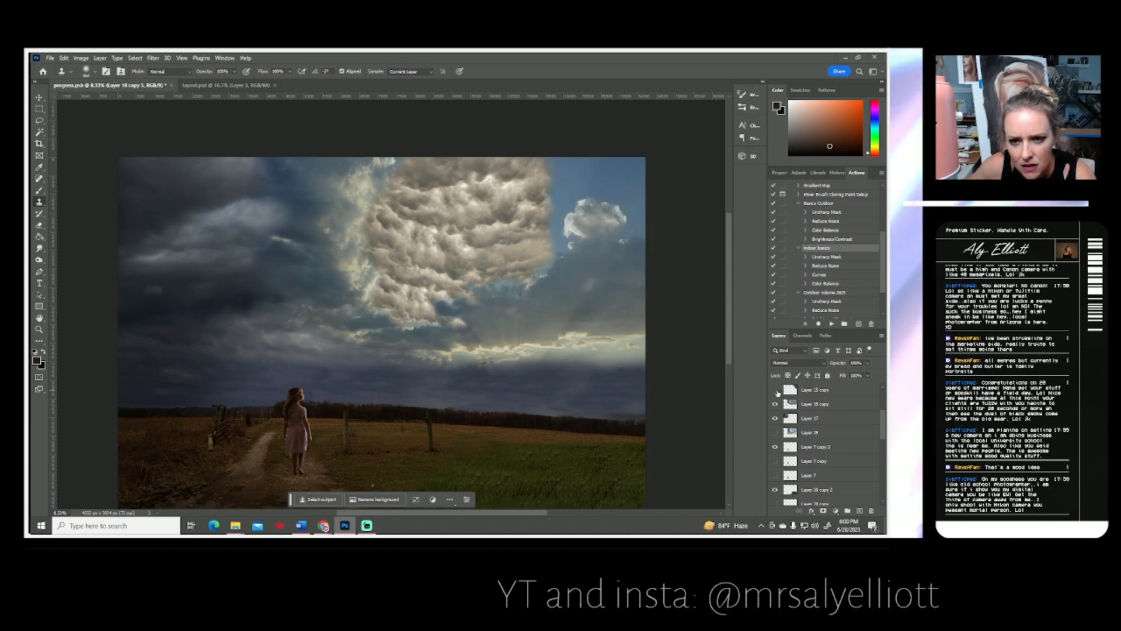
{"action": "left_click", "coordinate": [775, 390]}
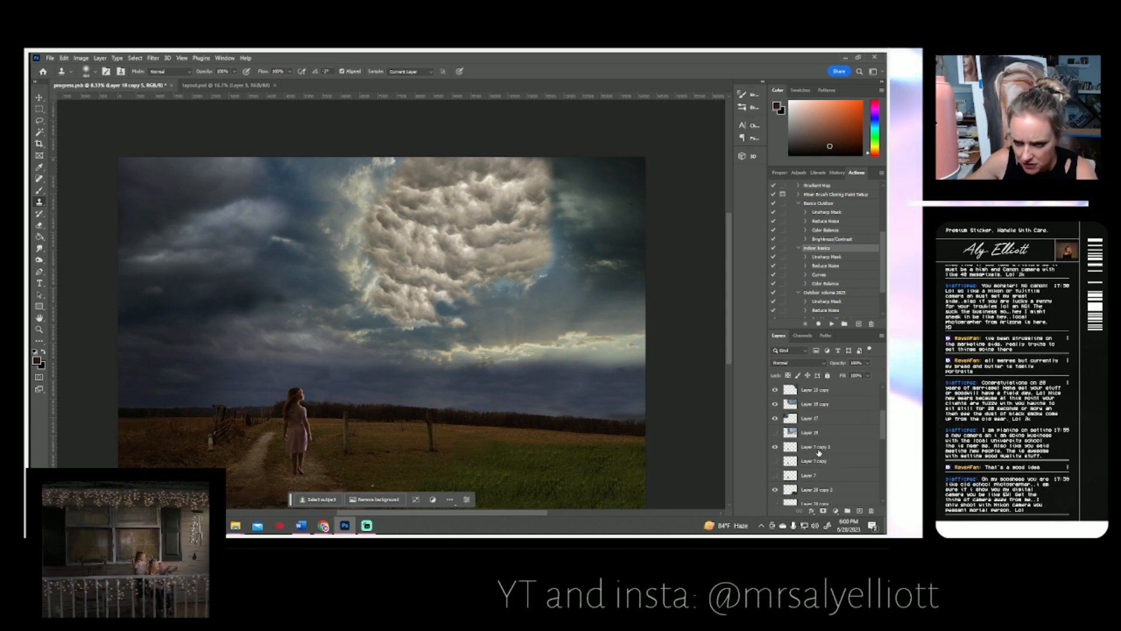
{"action": "scroll", "coordinate": [809, 443], "scroll_direction": "down", "scroll_amount": 1}
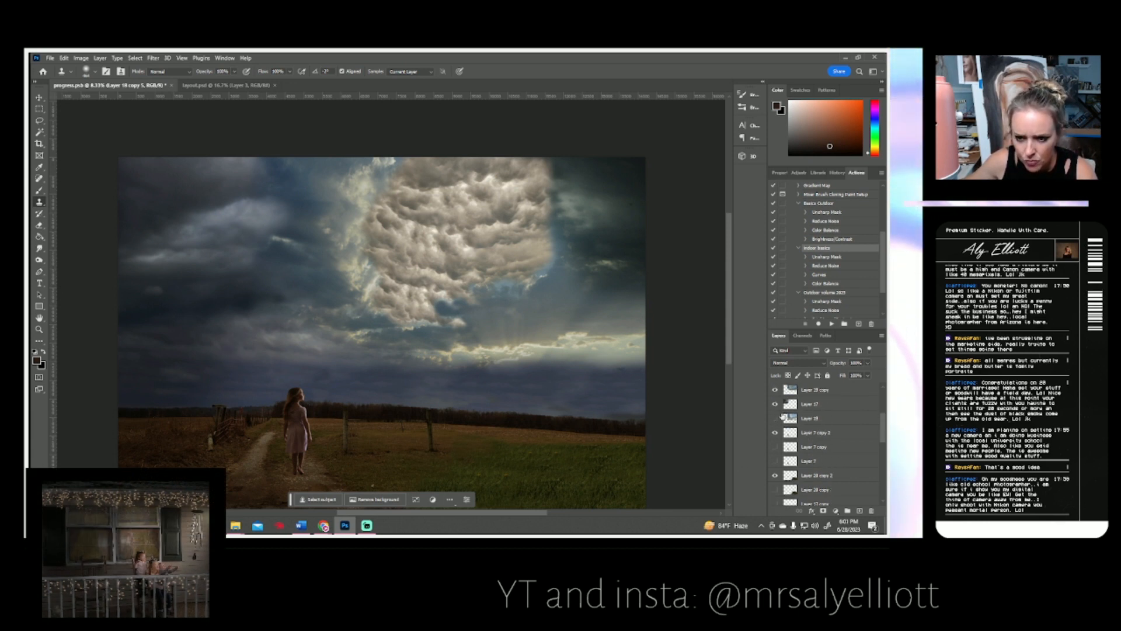
{"action": "left_click", "coordinate": [774, 404]}
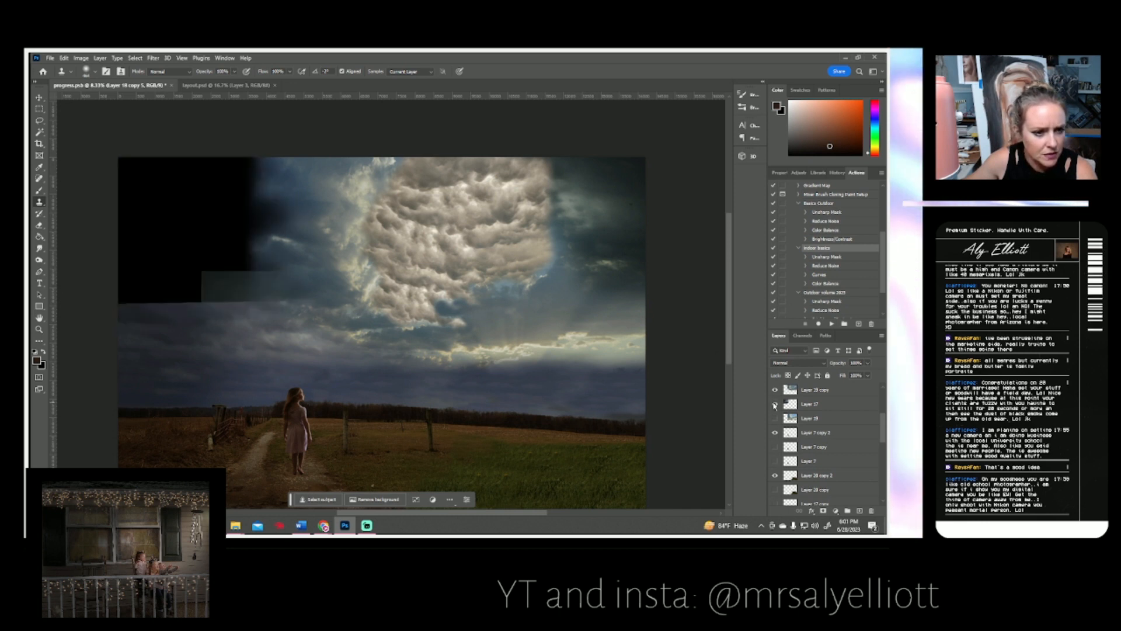
{"action": "left_click", "coordinate": [775, 404]}
Copy a rectangular area of dark cloud in the left-central sky from Layer 17 onto a new layer.
{"action": "scroll", "coordinate": [826, 449], "scroll_direction": "down", "scroll_amount": 3}
{"action": "scroll", "coordinate": [826, 448], "scroll_direction": "down", "scroll_amount": 1}
{"action": "left_click", "coordinate": [818, 460]}
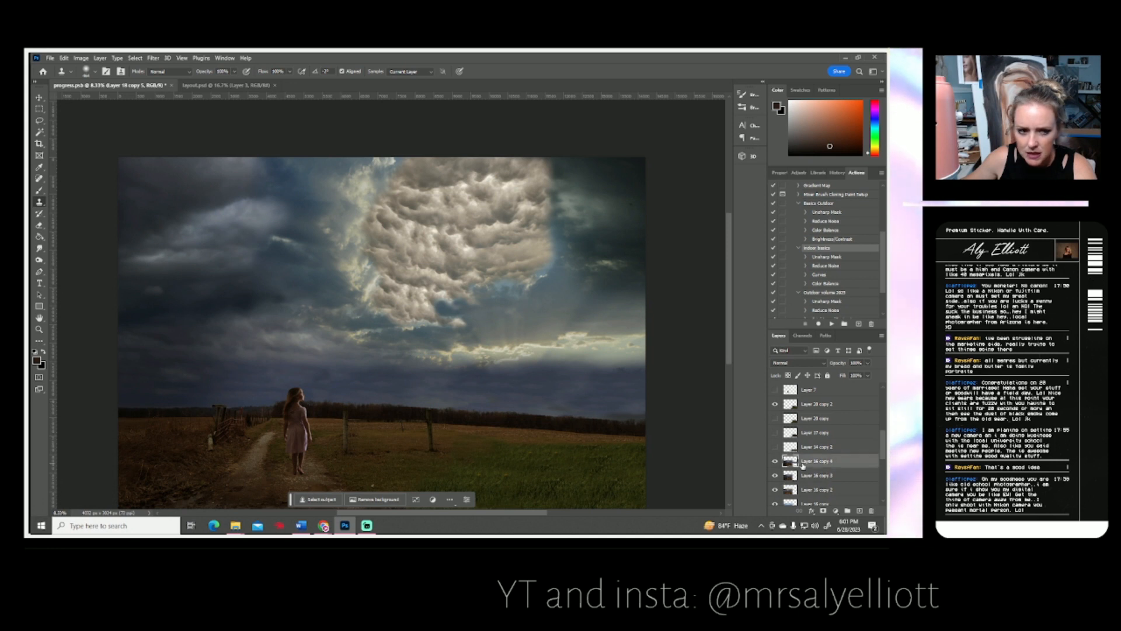
{"action": "left_click", "coordinate": [39, 108]}
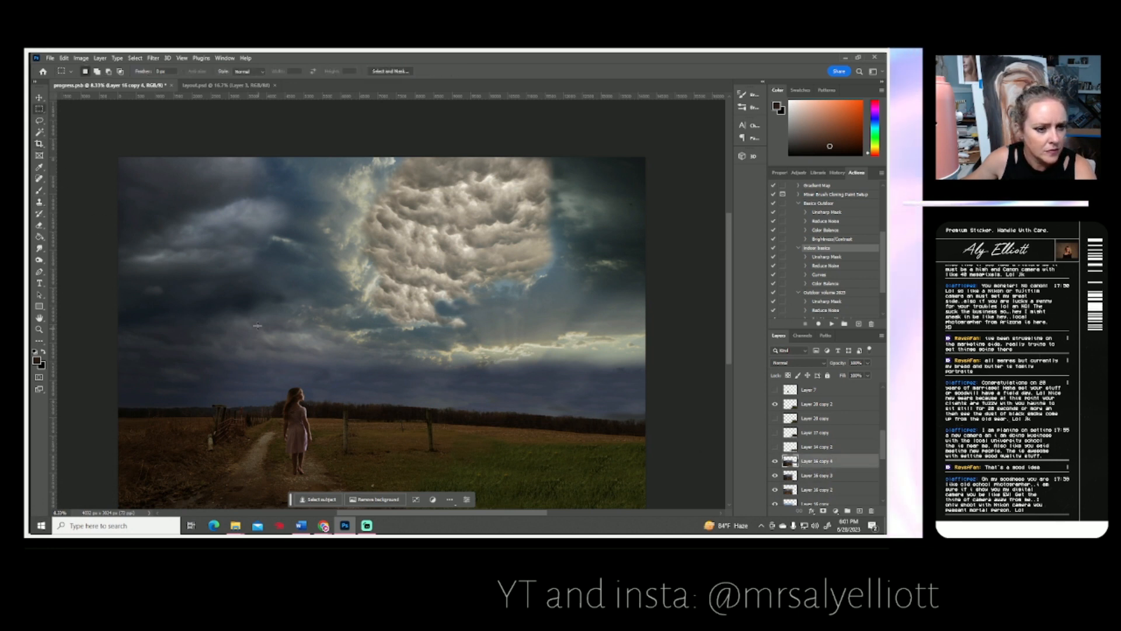
{"action": "left_click_drag", "start_coordinate": [201, 267], "coordinate": [426, 386]}
{"action": "scroll", "coordinate": [819, 434], "scroll_direction": "up", "scroll_amount": 2}
{"action": "scroll", "coordinate": [819, 434], "scroll_direction": "up", "scroll_amount": 2}
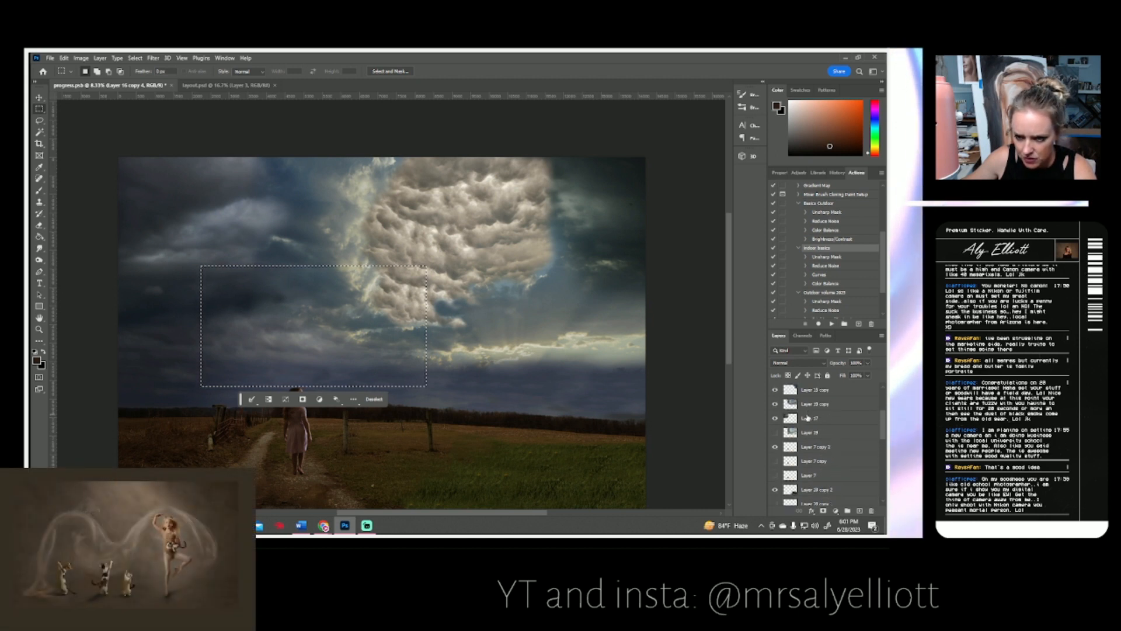
{"action": "scroll", "coordinate": [807, 417], "scroll_direction": "up", "scroll_amount": 2}
{"action": "left_click", "coordinate": [806, 434]}
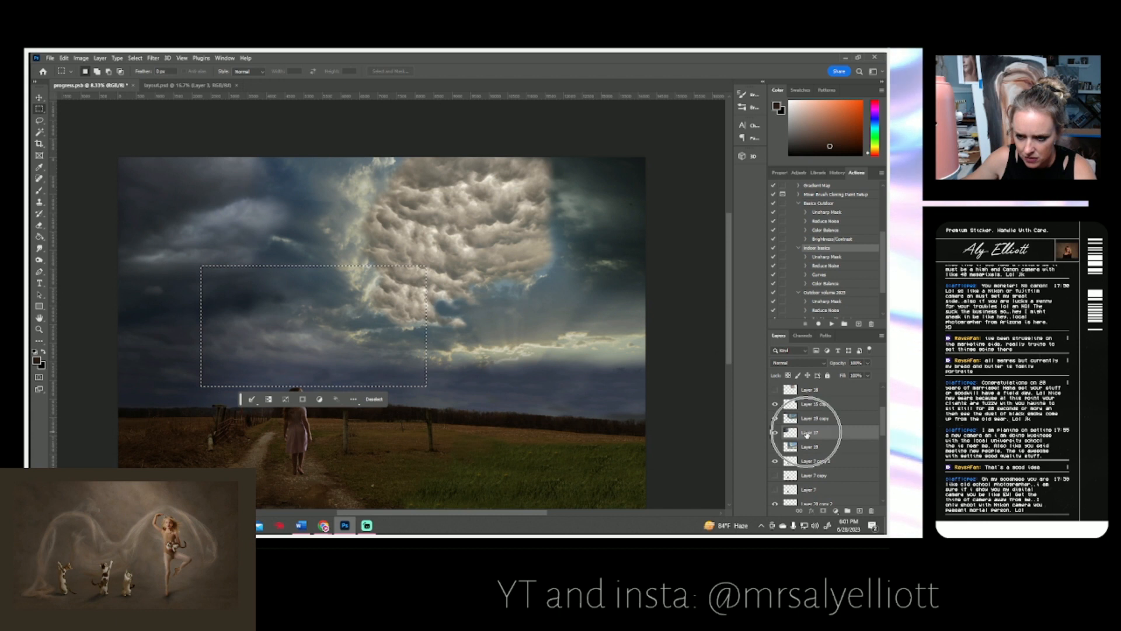
{"action": "key", "text": "ctrl+j"}
Flip the copied cloud patch horizontally and place it at the sky's right edge, one level higher in the layer stack.
{"action": "key", "text": "ctrl+t"}
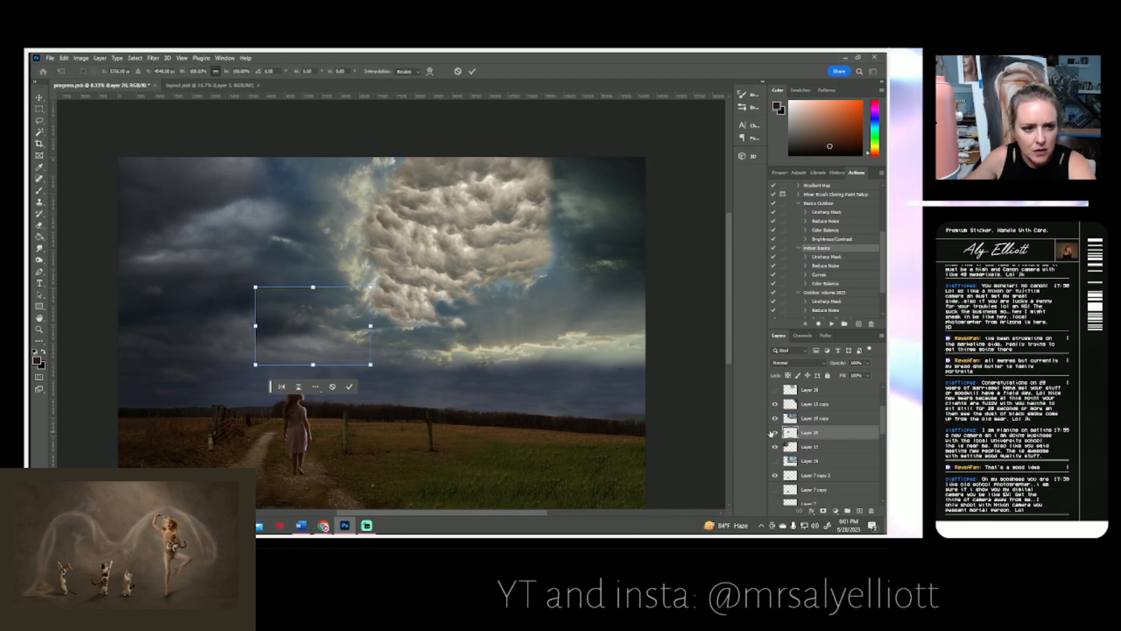
{"action": "left_click_drag", "start_coordinate": [316, 338], "coordinate": [182, 341]}
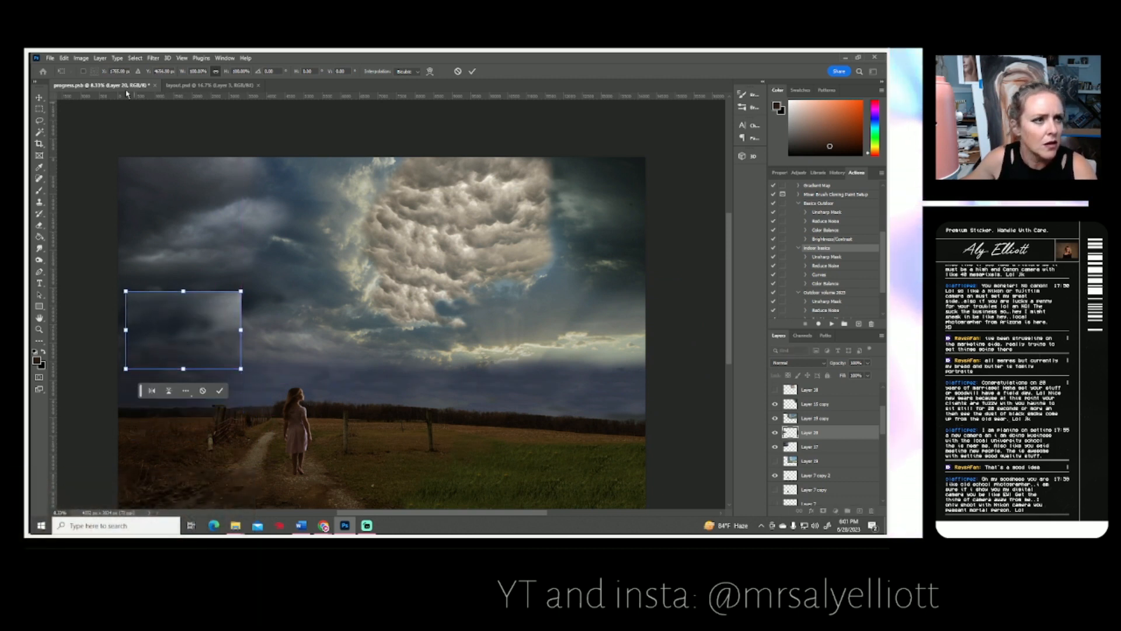
{"action": "left_click", "coordinate": [79, 58]}
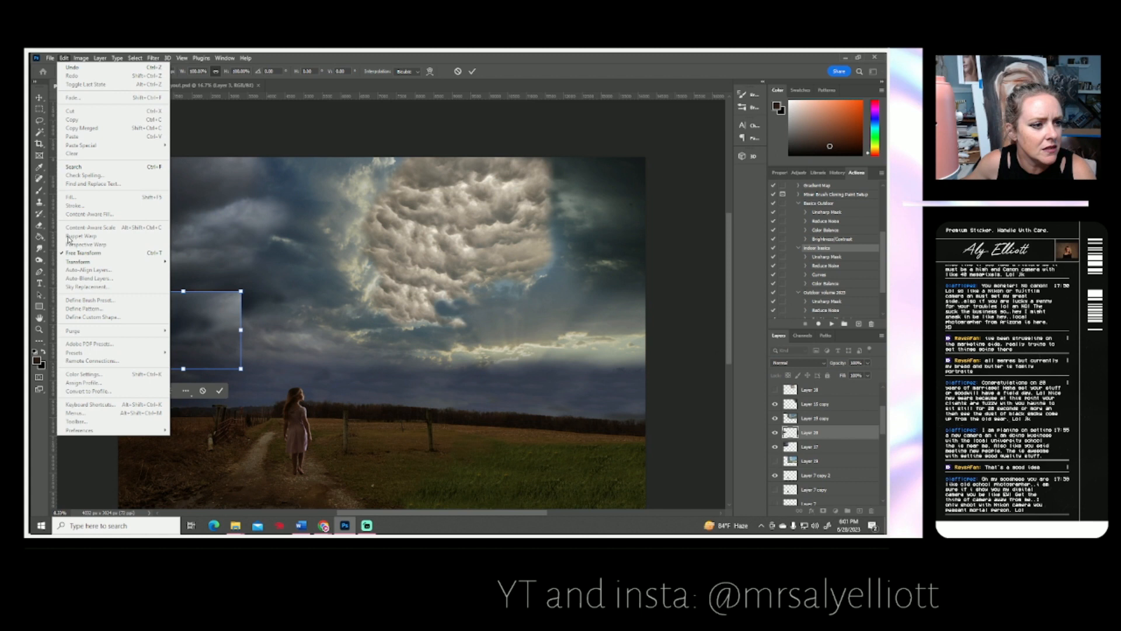
{"action": "mouse_move", "coordinate": [76, 264]}
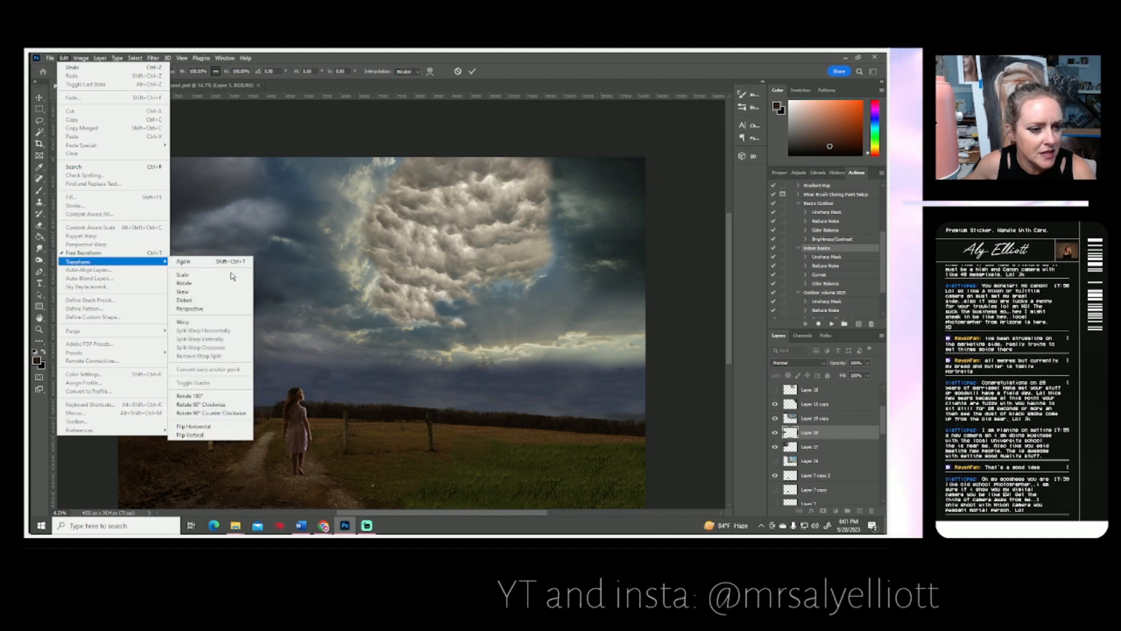
{"action": "left_click", "coordinate": [194, 427]}
{"action": "left_click_drag", "start_coordinate": [206, 344], "coordinate": [595, 355]}
{"action": "key", "text": "Return"}
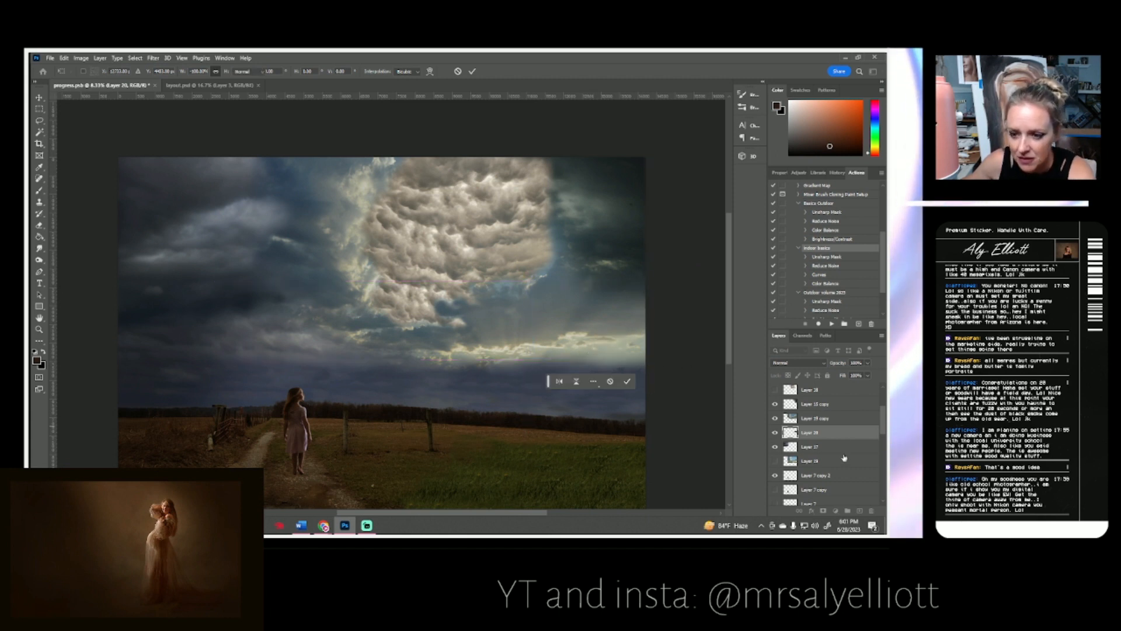
{"action": "left_click_drag", "start_coordinate": [815, 435], "coordinate": [809, 409]}
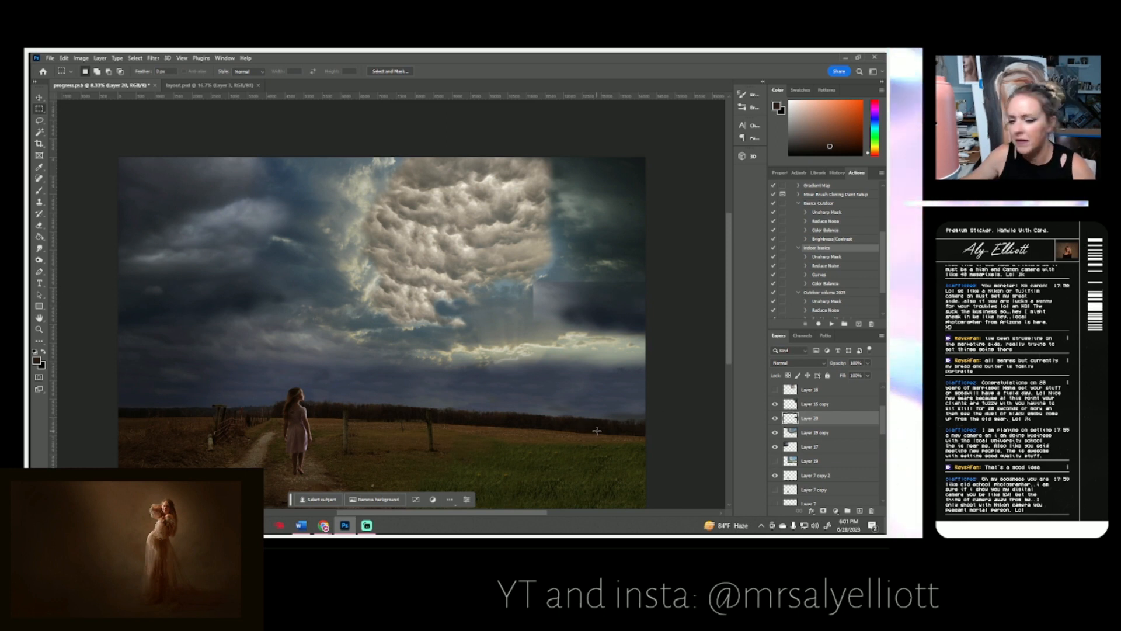
Erase the patch's hard edges and enlarge it so it extends past the image's right edge.
{"action": "key", "text": "e"}
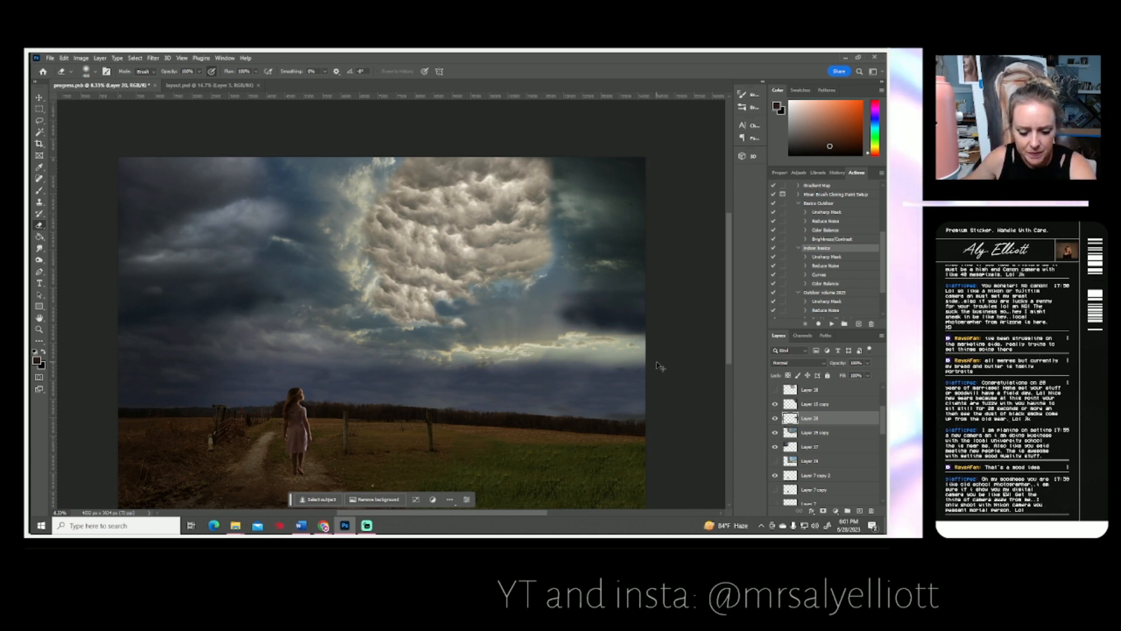
{"action": "key", "text": "ctrl+t"}
{"action": "left_click_drag", "start_coordinate": [647, 359], "coordinate": [666, 387]}
{"action": "mouse_move", "coordinate": [639, 338]}
{"action": "left_mouse_down"}
{"action": "mouse_move", "coordinate": [619, 373]}
{"action": "mouse_move", "coordinate": [652, 341]}
{"action": "left_mouse_up"}
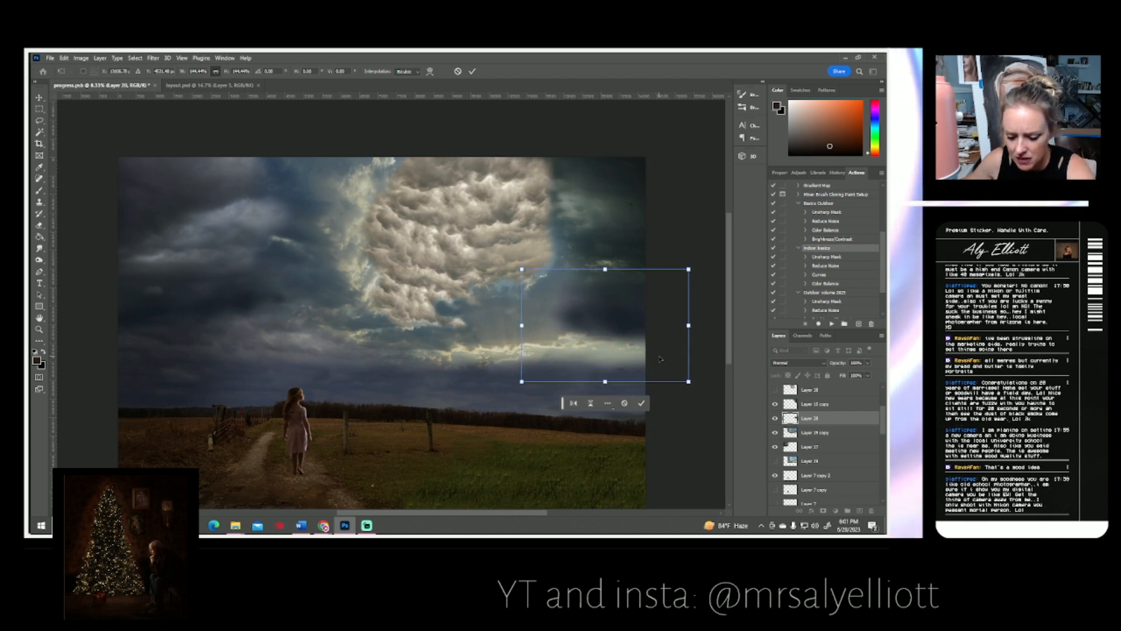
{"action": "key", "text": "Return"}
{"action": "key", "text": "e"}
Copy a wide rectangle of dark low sky above the horizon from the visible landscape layer below Layer 7 onto a new layer.
{"action": "scroll", "coordinate": [793, 450], "scroll_direction": "down", "scroll_amount": 2}
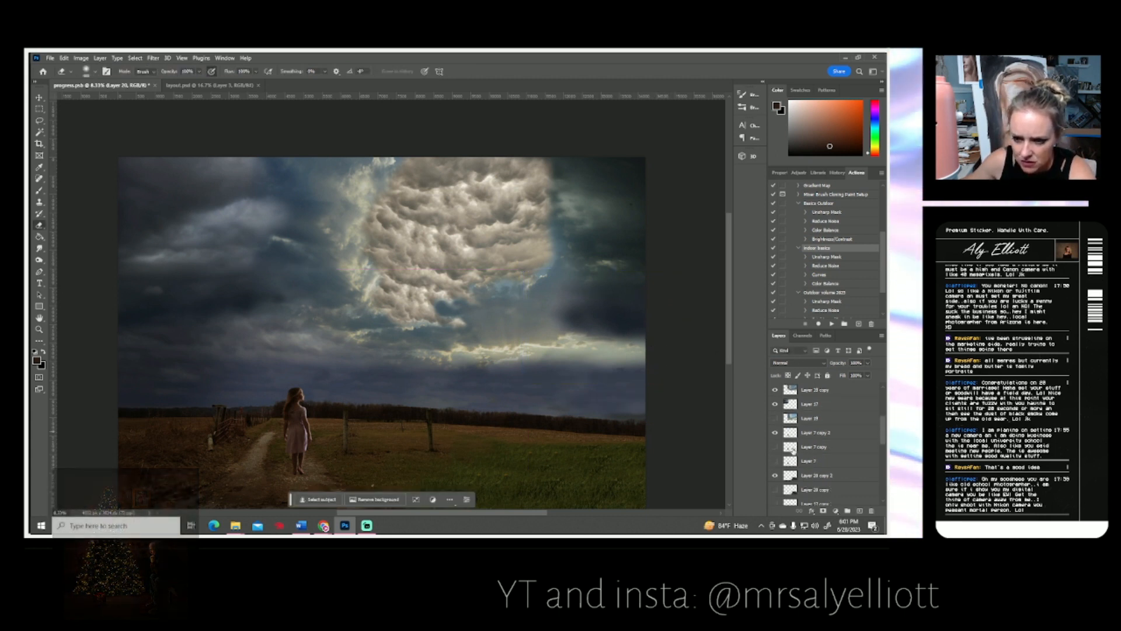
{"action": "scroll", "coordinate": [774, 458], "scroll_direction": "down", "scroll_amount": 2}
{"action": "left_click", "coordinate": [809, 462]}
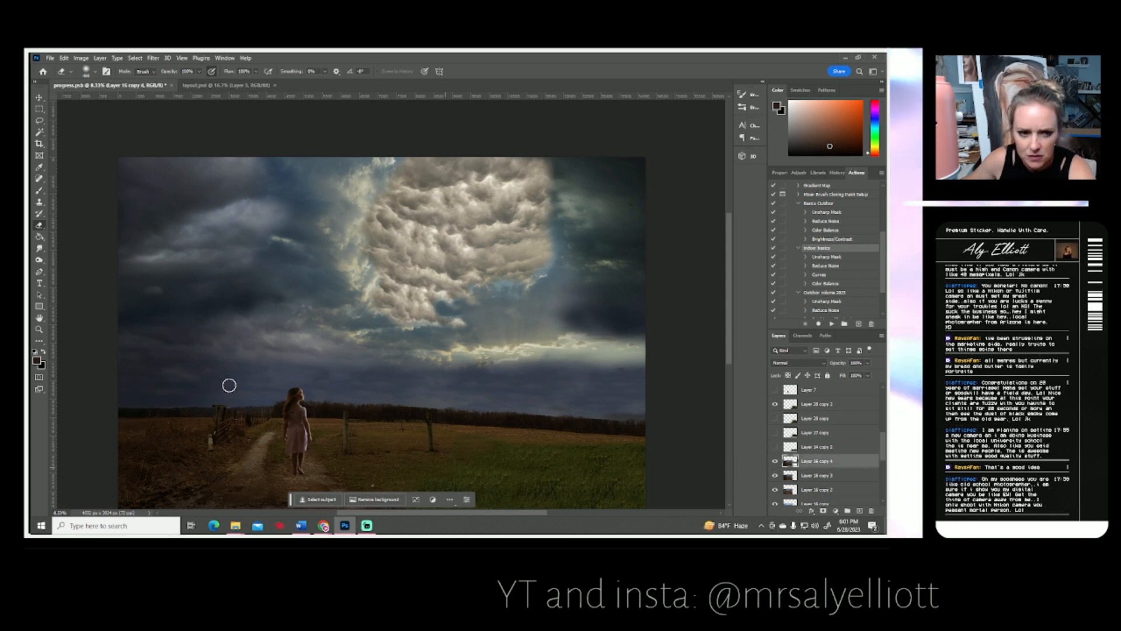
{"action": "left_click", "coordinate": [38, 110]}
{"action": "left_click_drag", "start_coordinate": [182, 296], "coordinate": [477, 399]}
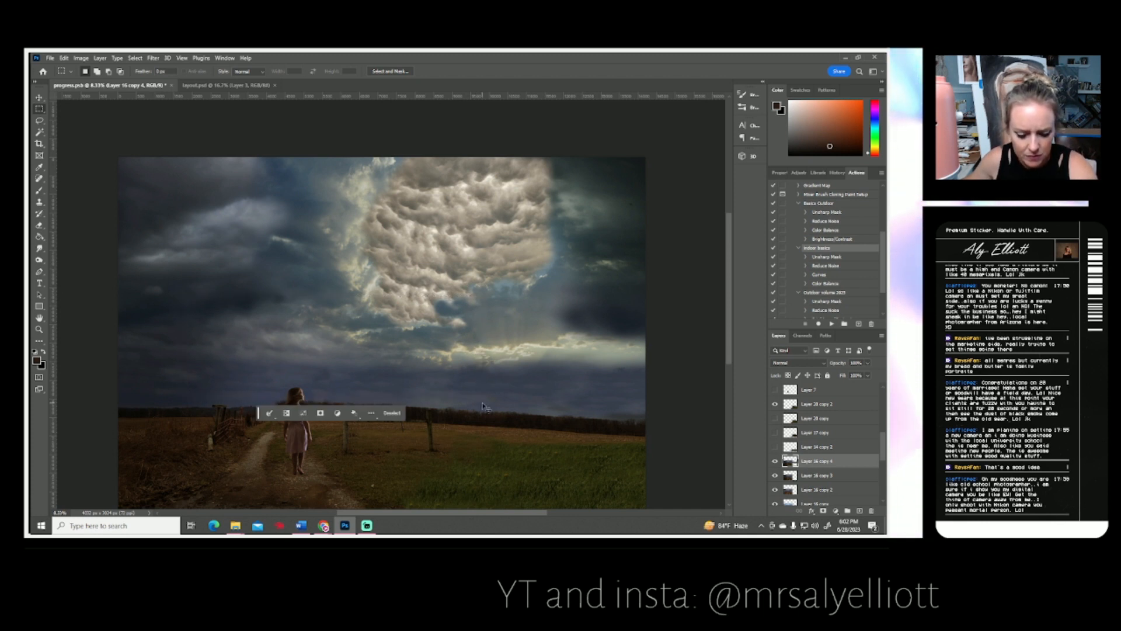
{"action": "key", "text": "ctrl+j"}
Flip the copied low-sky strip horizontally and shift it right over the bright band above the horizon.
{"action": "key", "text": "ctrl+t"}
{"action": "left_click_drag", "start_coordinate": [360, 371], "coordinate": [476, 368]}
{"action": "left_click", "coordinate": [64, 58]}
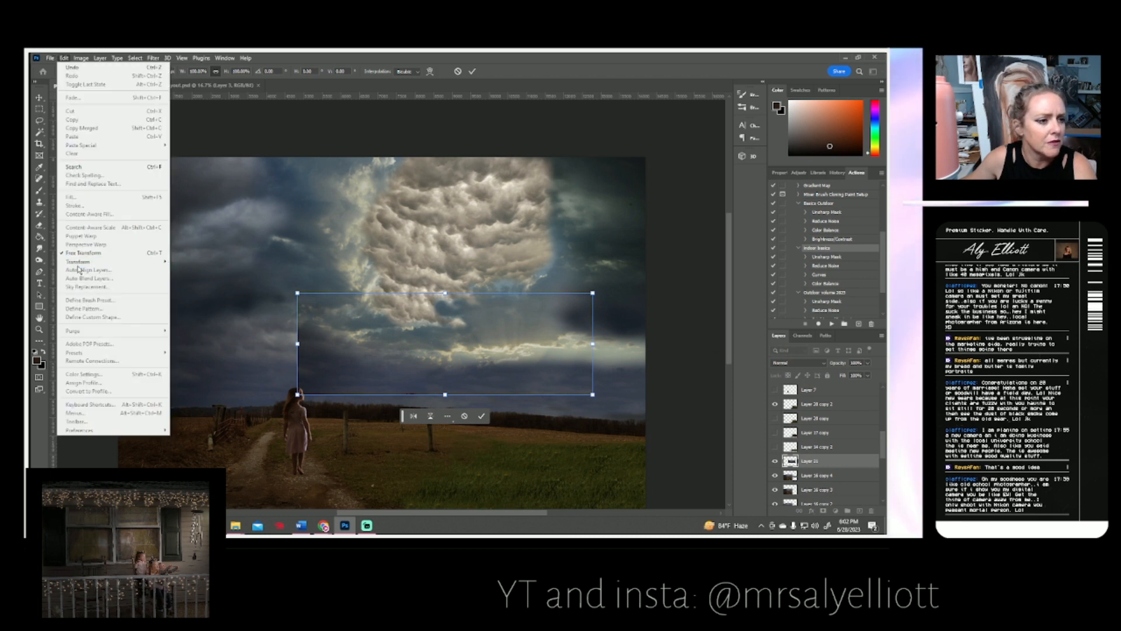
{"action": "mouse_move", "coordinate": [79, 261]}
{"action": "left_click", "coordinate": [199, 421]}
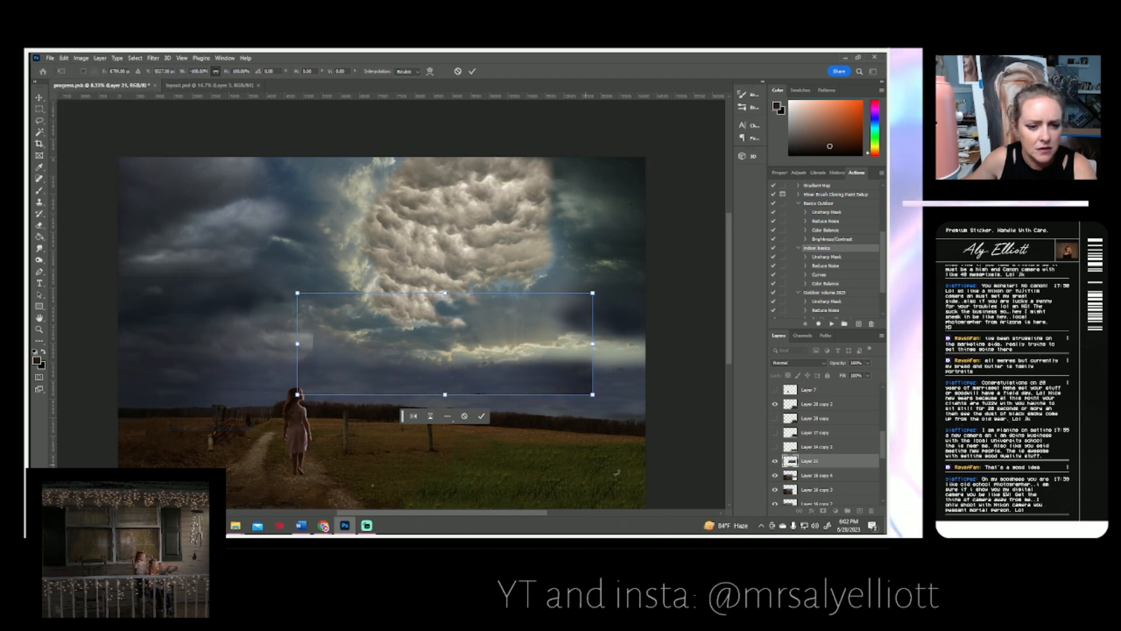
{"action": "left_click_drag", "start_coordinate": [564, 380], "coordinate": [587, 379]}
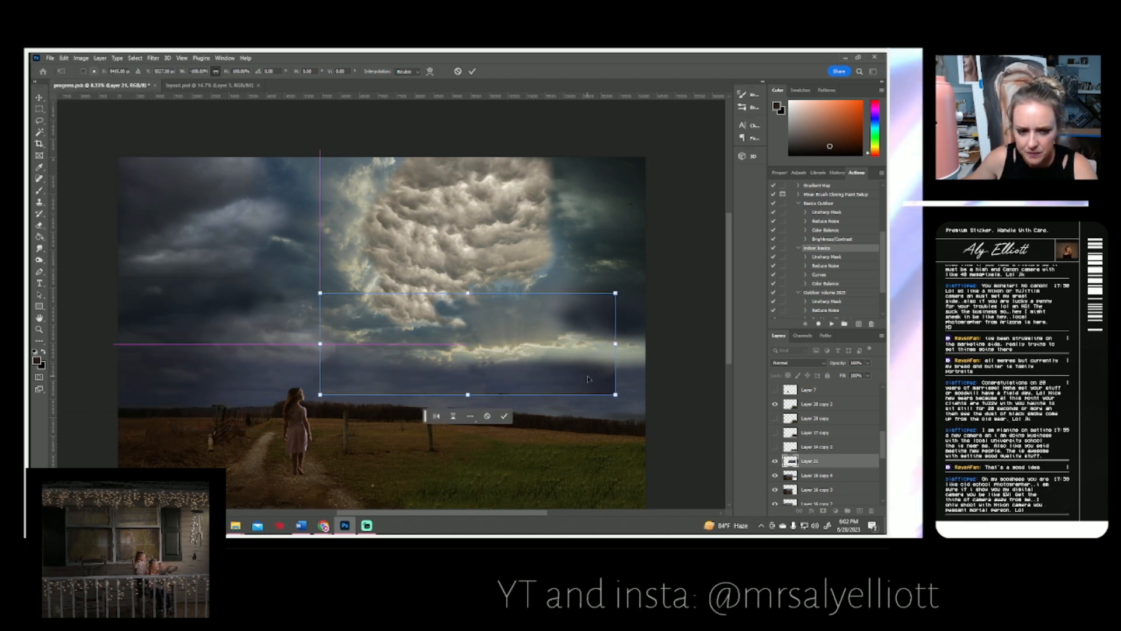
{"action": "key", "text": "Return"}
Move the low-sky strip's layer up the stack to directly beneath the flipped cloud patch.
{"action": "left_click_drag", "start_coordinate": [812, 460], "coordinate": [810, 397]}
{"action": "scroll", "coordinate": [812, 422], "scroll_direction": "up", "scroll_amount": 3}
{"action": "scroll", "coordinate": [811, 414], "scroll_direction": "up", "scroll_amount": 5}
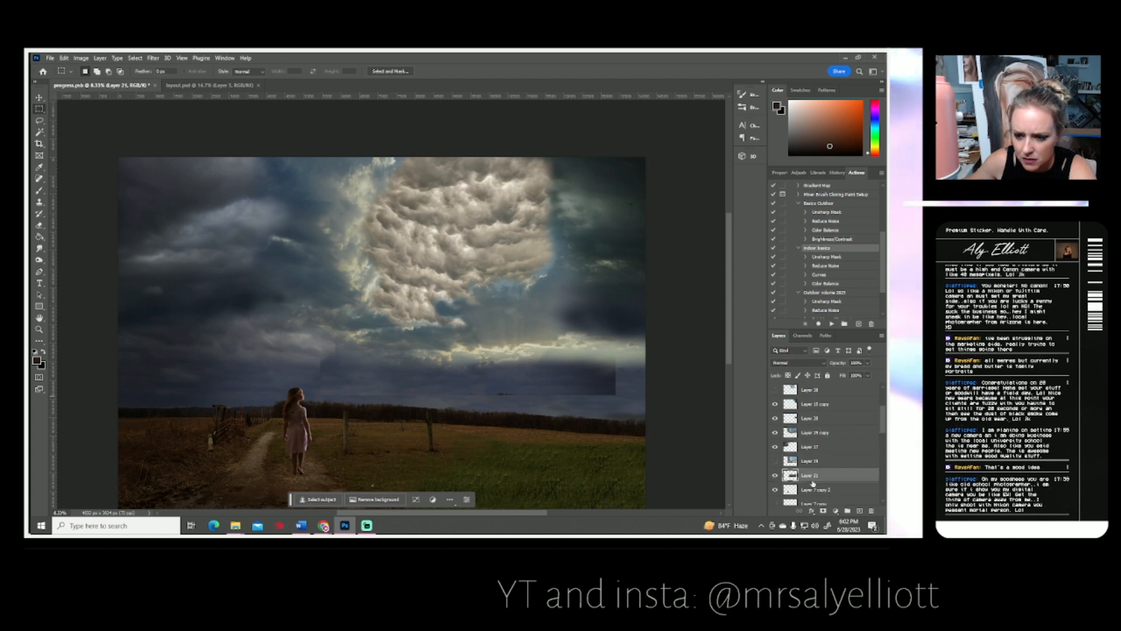
{"action": "left_click_drag", "start_coordinate": [814, 476], "coordinate": [816, 425]}
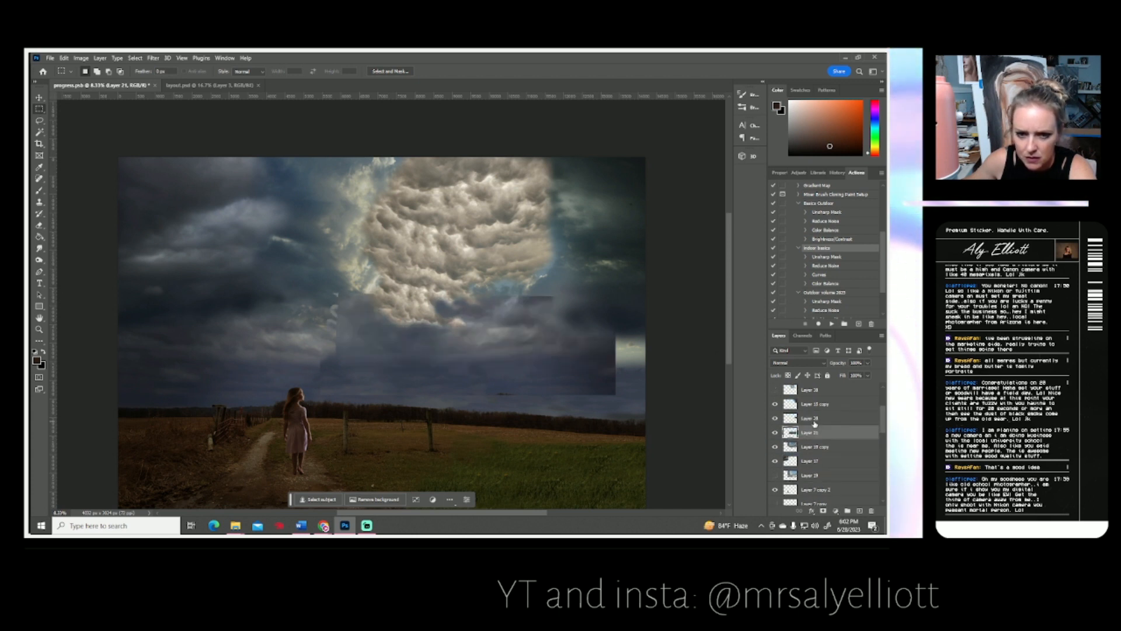
Transform the low-sky strip so it extends past the image's right edge and covers the bright band above the horizon.
{"action": "key", "text": "ctrl+t"}
{"action": "left_click_drag", "start_coordinate": [575, 391], "coordinate": [643, 398]}
{"action": "left_click_drag", "start_coordinate": [704, 369], "coordinate": [704, 373]}
{"action": "mouse_move", "coordinate": [605, 378]}
{"action": "left_mouse_down"}
{"action": "mouse_move", "coordinate": [590, 387]}
{"action": "mouse_move", "coordinate": [597, 449]}
{"action": "mouse_move", "coordinate": [598, 334]}
{"action": "mouse_move", "coordinate": [600, 370]}
{"action": "left_mouse_up"}
{"action": "key", "text": "Return"}
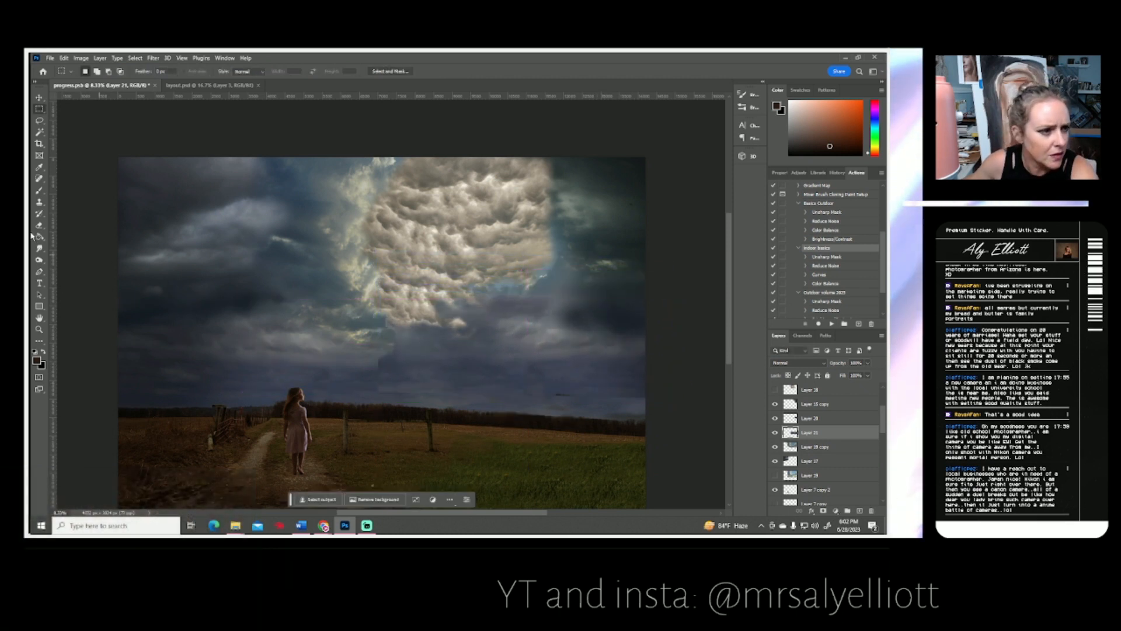
Erase the strip's hard edges, partly reveal the light below the bright cloud at reduced eraser opacity, and compare with the layer hidden.
{"action": "key", "text": "e"}
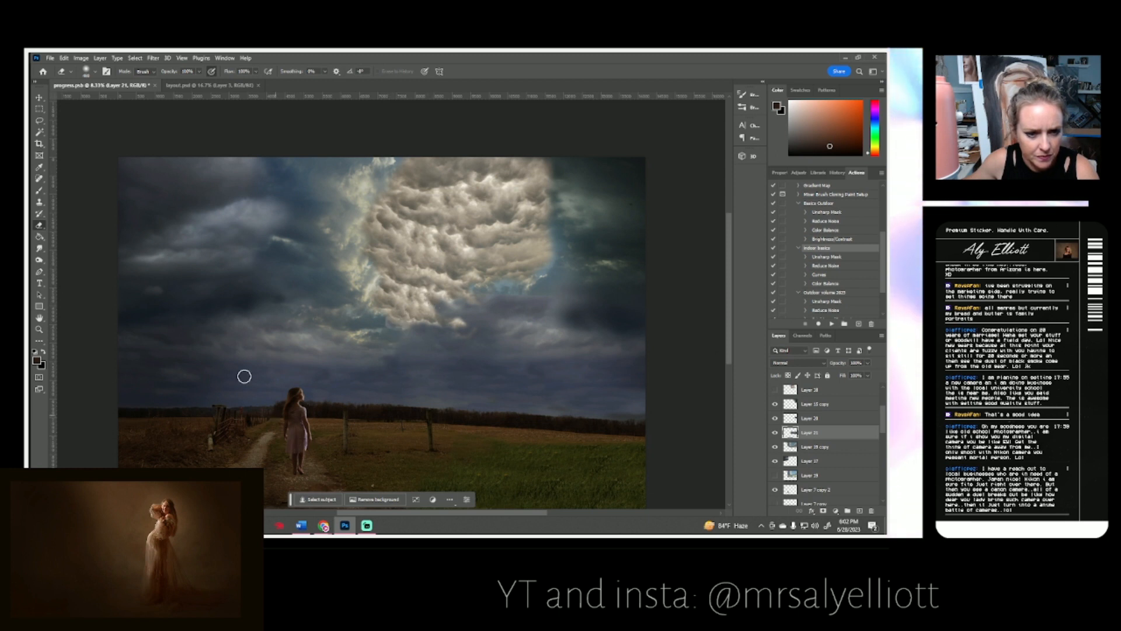
{"action": "left_click", "coordinate": [198, 72]}
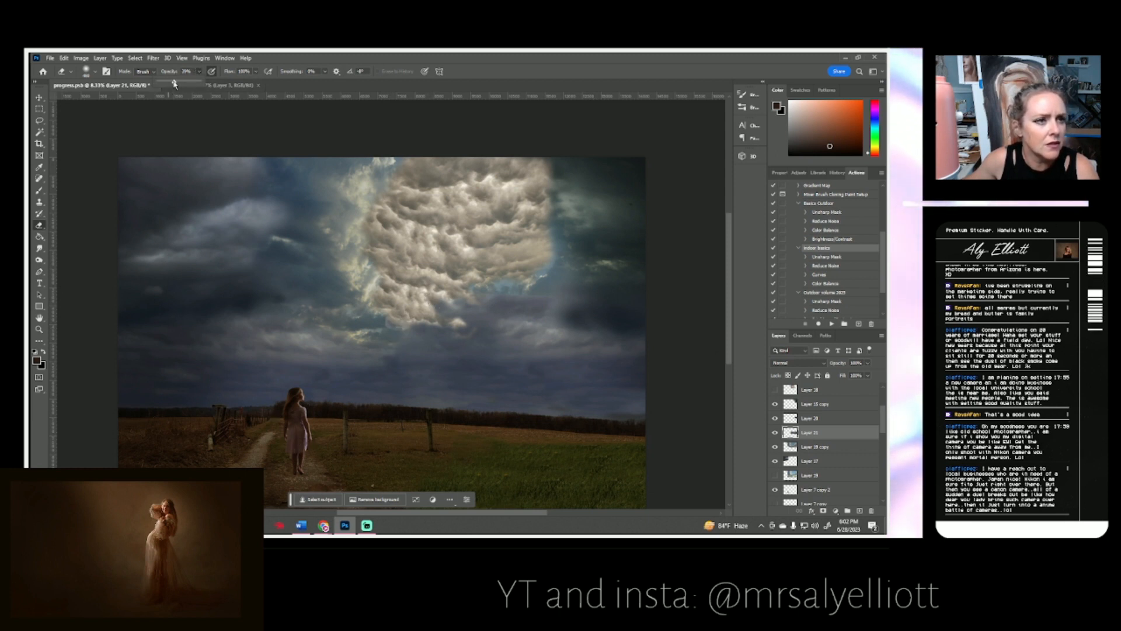
{"action": "left_click_drag", "start_coordinate": [174, 85], "coordinate": [173, 84]}
{"action": "left_click", "coordinate": [390, 358]}
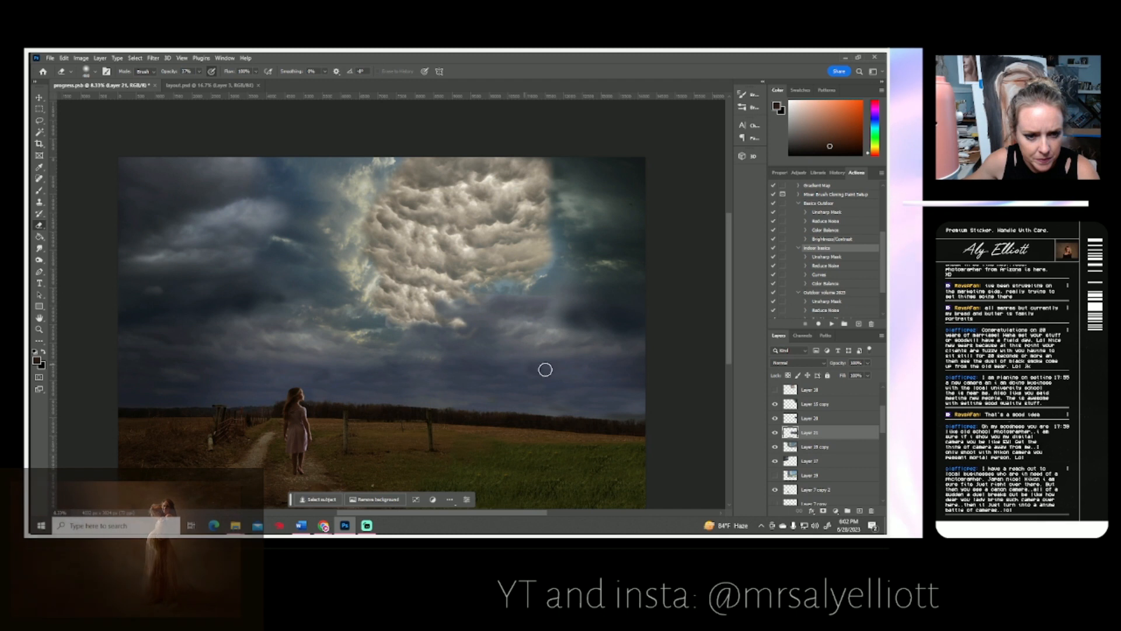
{"action": "left_click", "coordinate": [775, 434]}
{"action": "left_click", "coordinate": [775, 433]}
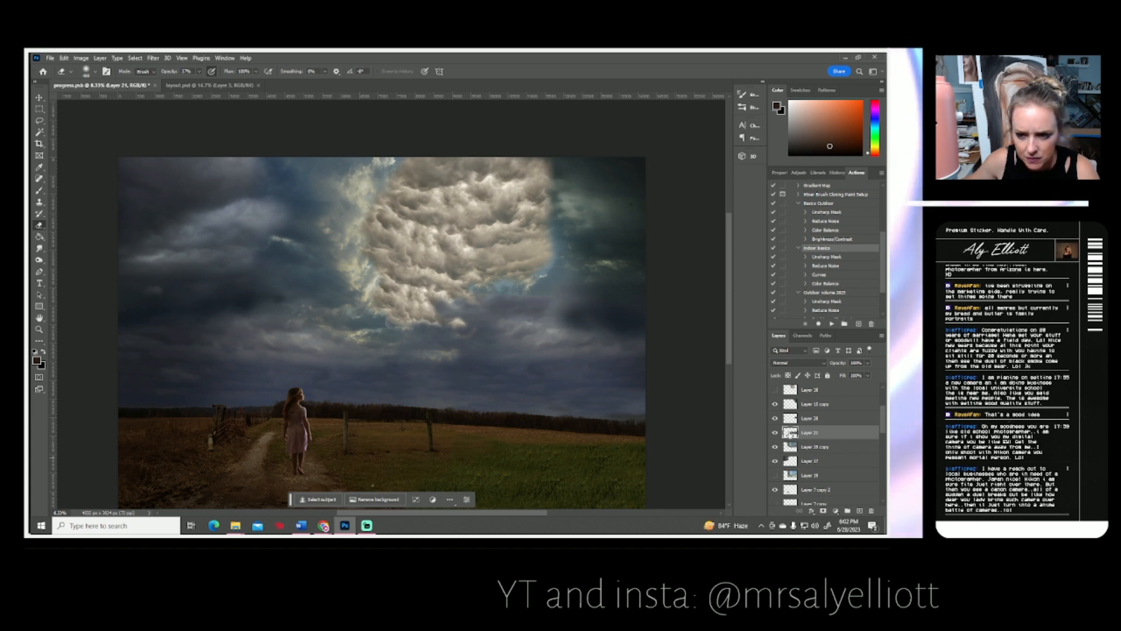
{"action": "left_click", "coordinate": [775, 432]}
{"action": "left_click", "coordinate": [775, 432]}
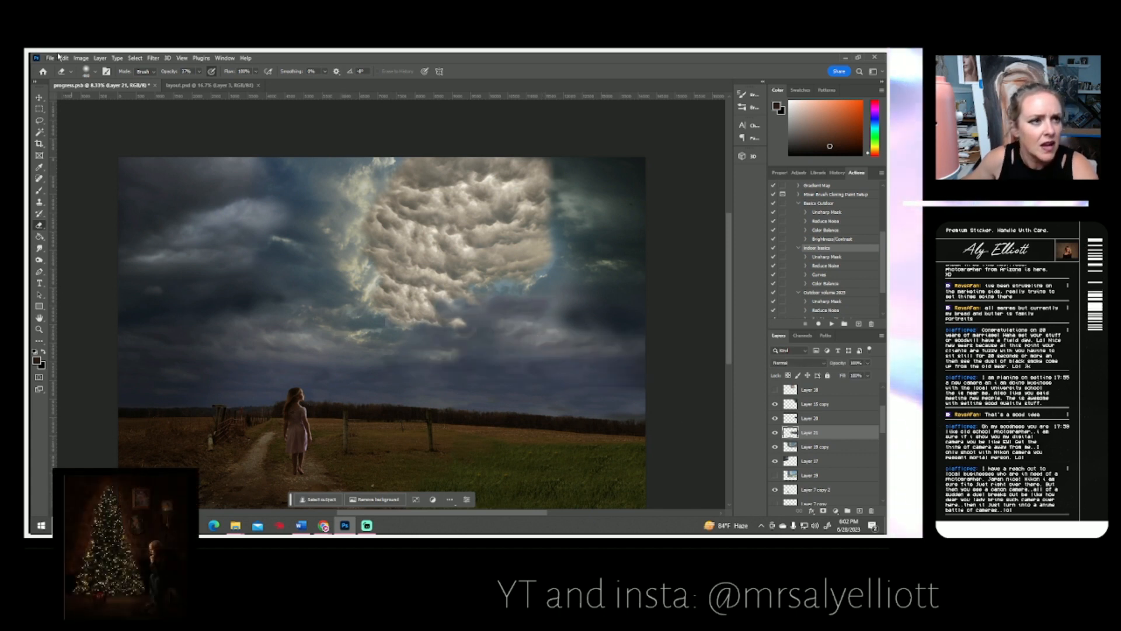
Lower the eraser opacity further, thin the strip over the right-hand sky, and compare with the layer hidden and shown.
{"action": "left_click", "coordinate": [200, 72]}
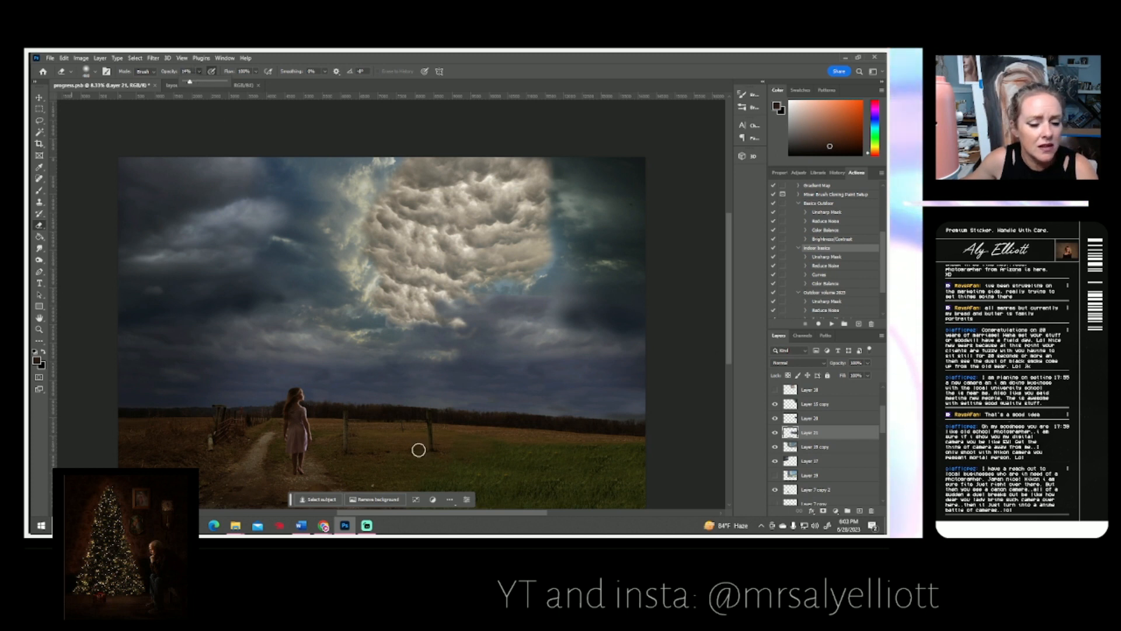
{"action": "left_click", "coordinate": [551, 360]}
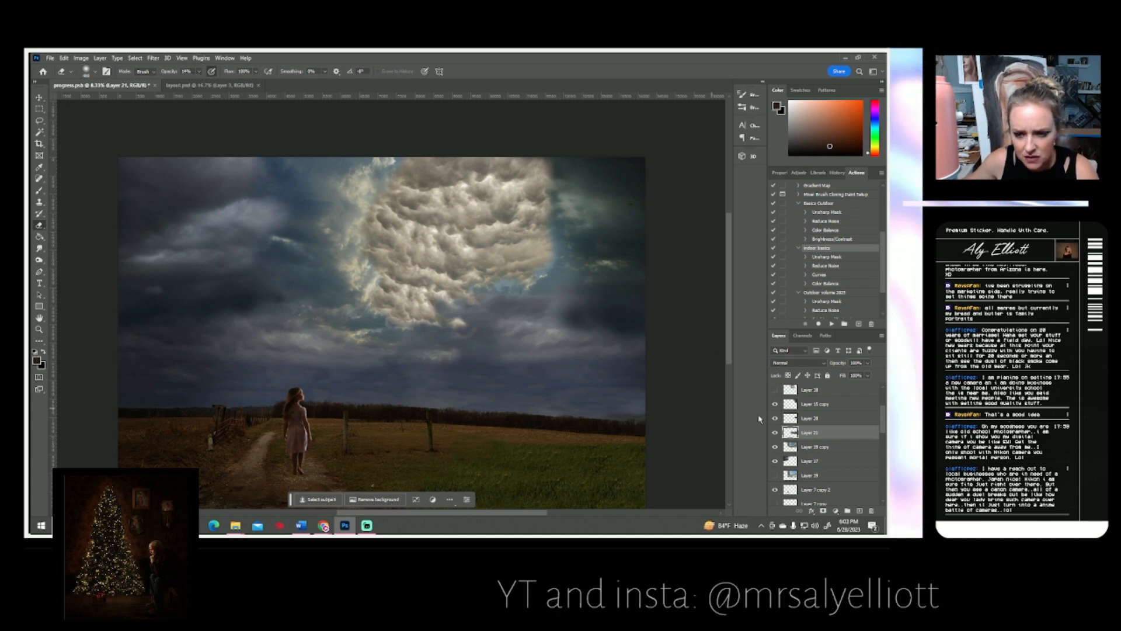
{"action": "left_click", "coordinate": [775, 433]}
{"action": "left_click", "coordinate": [775, 433]}
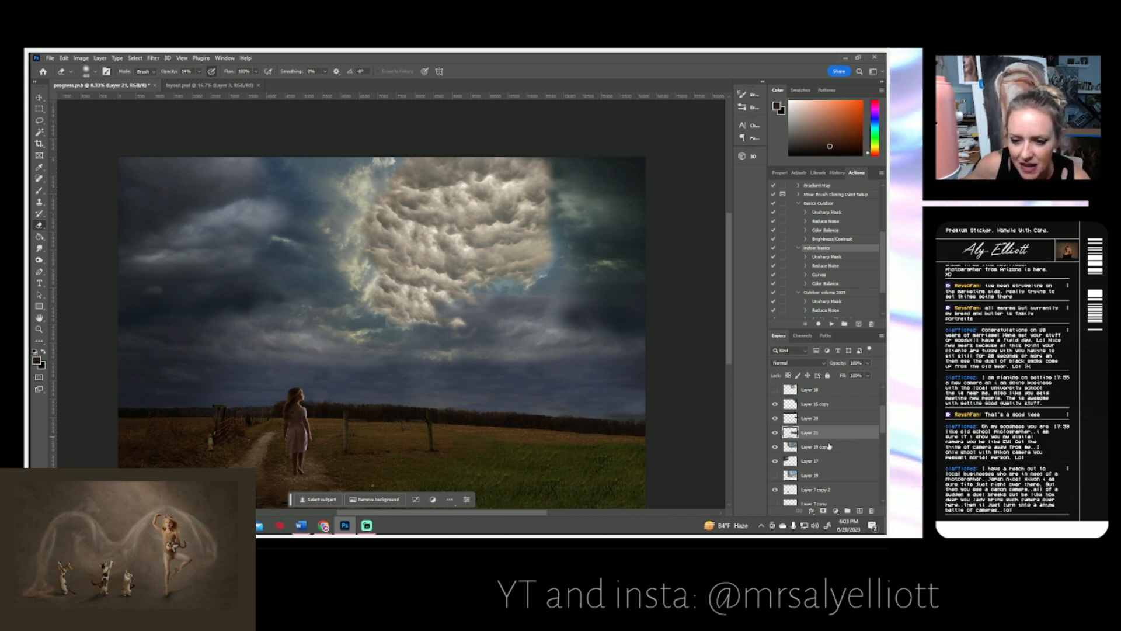
{"action": "left_click", "coordinate": [775, 433]}
{"action": "left_click", "coordinate": [775, 433]}
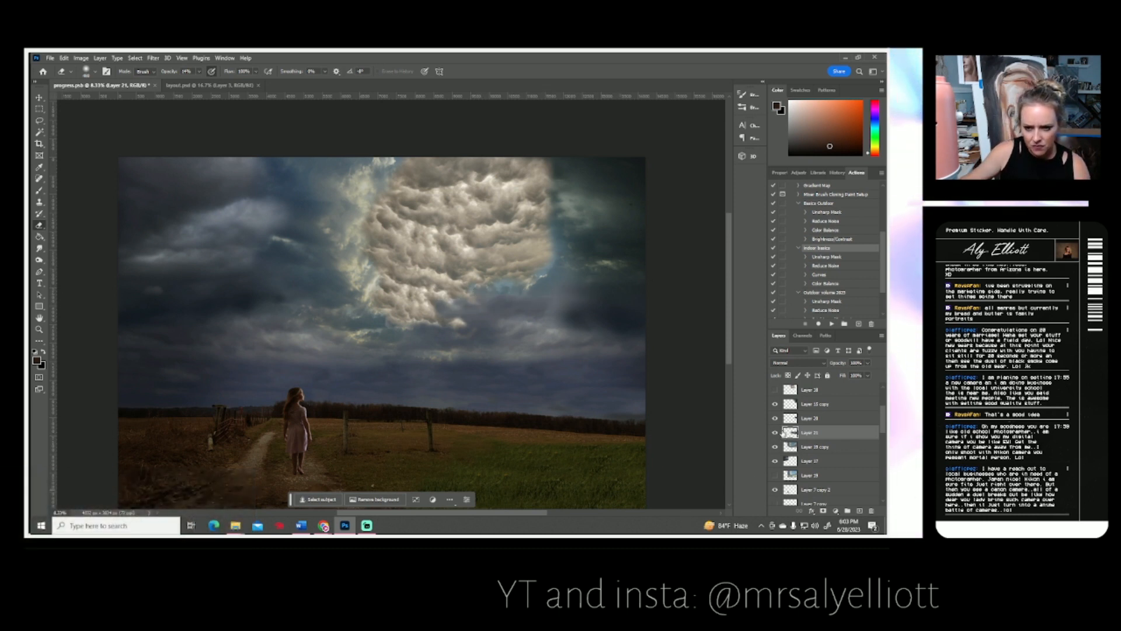
{"action": "left_click", "coordinate": [775, 433]}
{"action": "left_click", "coordinate": [775, 433]}
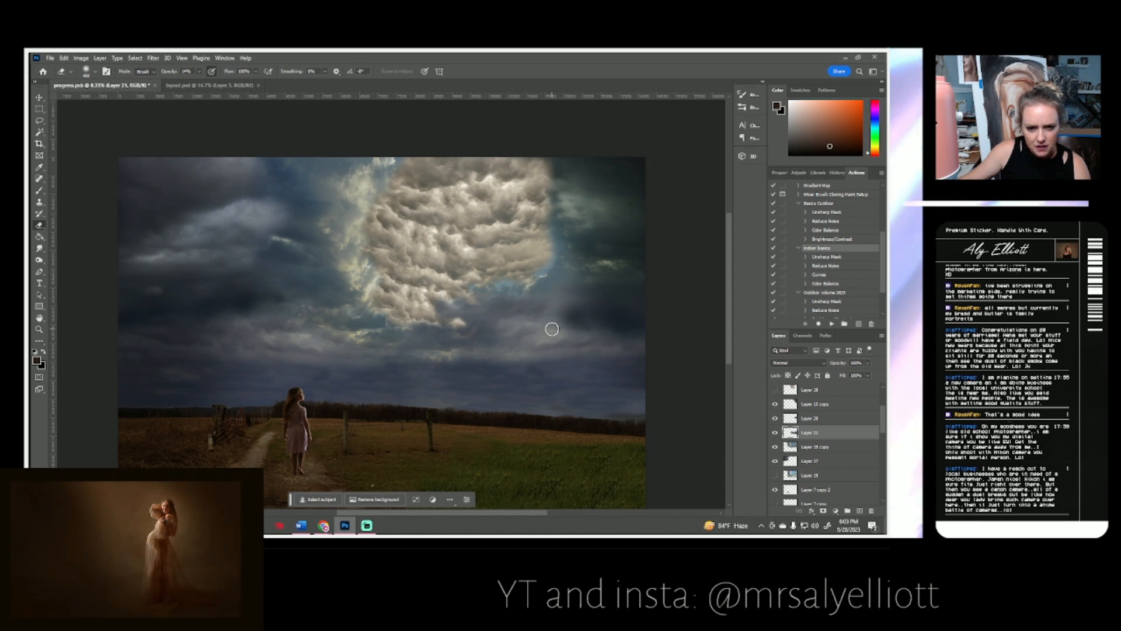
Erase more of the strip along the bright cloud's lower edge and recheck the blend by toggling the layer's visibility.
{"action": "left_click", "coordinate": [775, 432]}
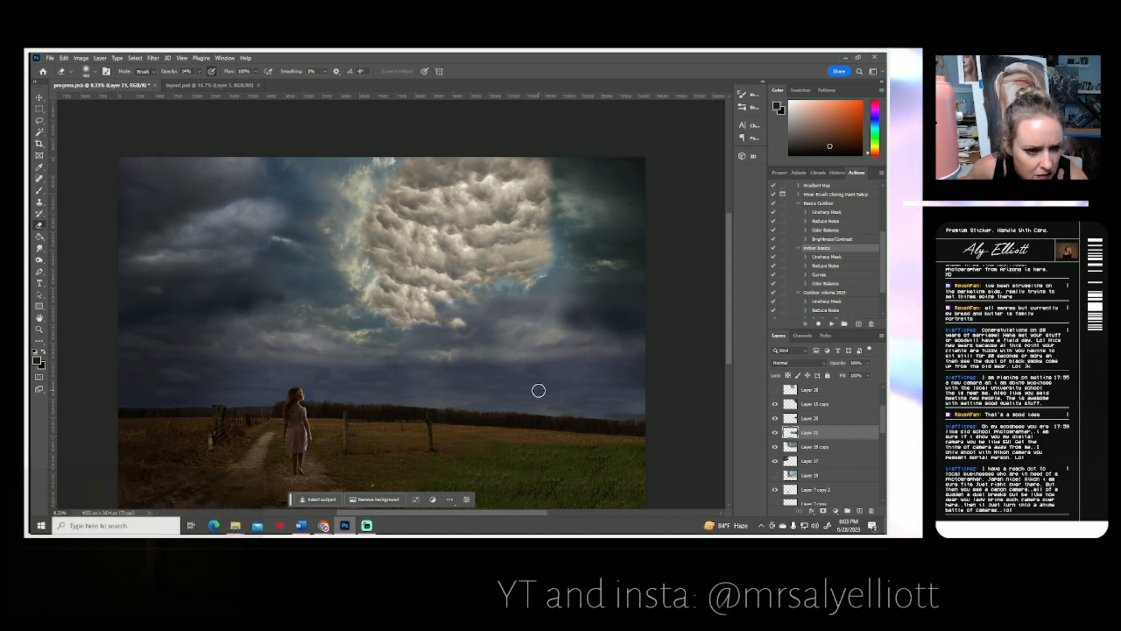
{"action": "mouse_move", "coordinate": [375, 345]}
{"action": "left_mouse_down"}
{"action": "mouse_move", "coordinate": [458, 341]}
{"action": "mouse_move", "coordinate": [462, 325]}
{"action": "left_mouse_up"}
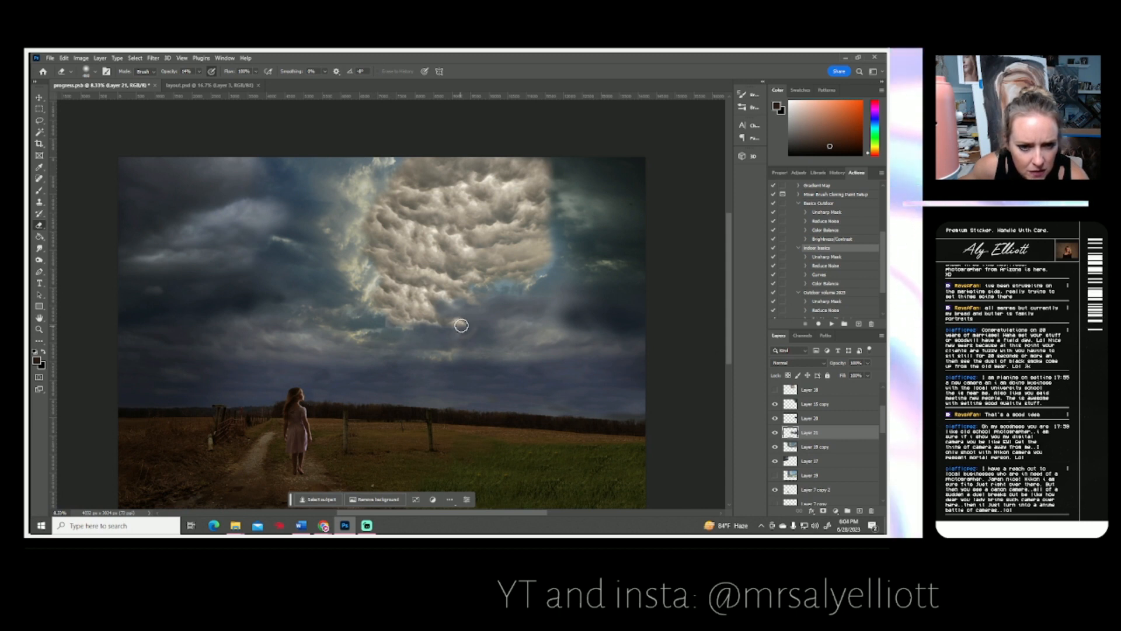
{"action": "left_click", "coordinate": [775, 433]}
{"action": "left_click", "coordinate": [775, 433]}
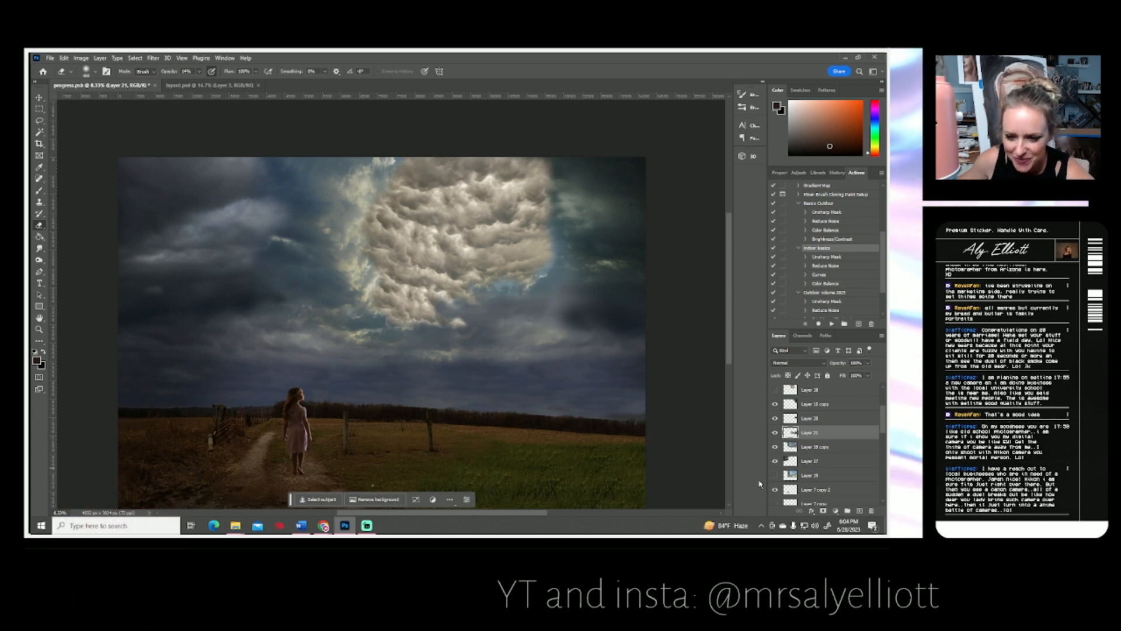
{"action": "left_click", "coordinate": [776, 432]}
{"action": "left_click", "coordinate": [775, 433]}
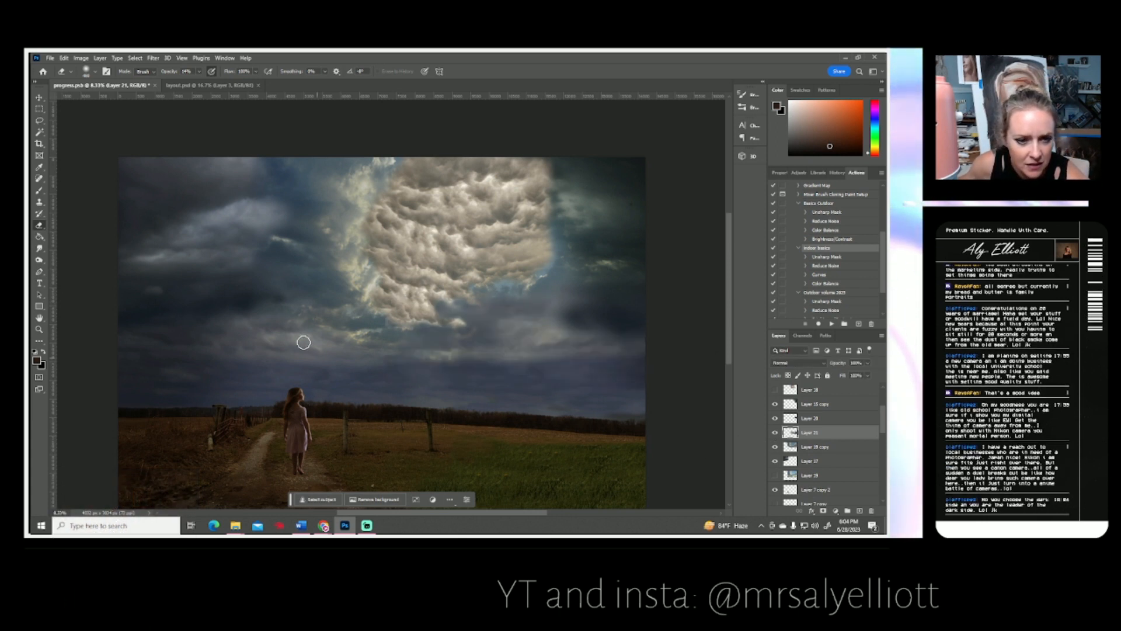
Raise the eraser opacity to 100%.
{"action": "left_click", "coordinate": [96, 73]}
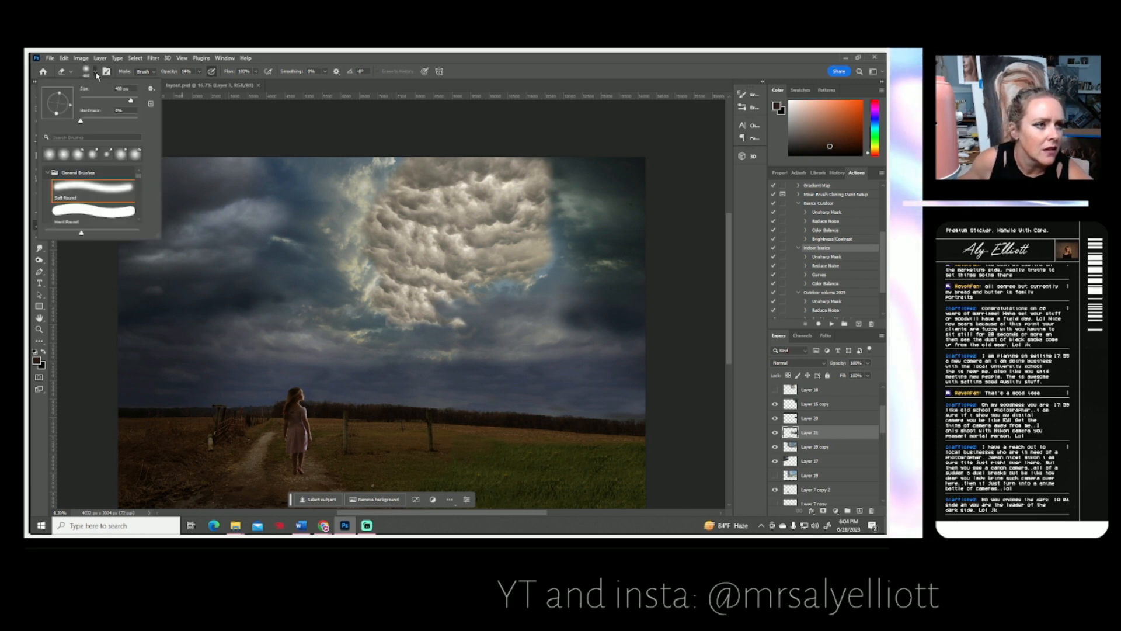
{"action": "left_click", "coordinate": [199, 71]}
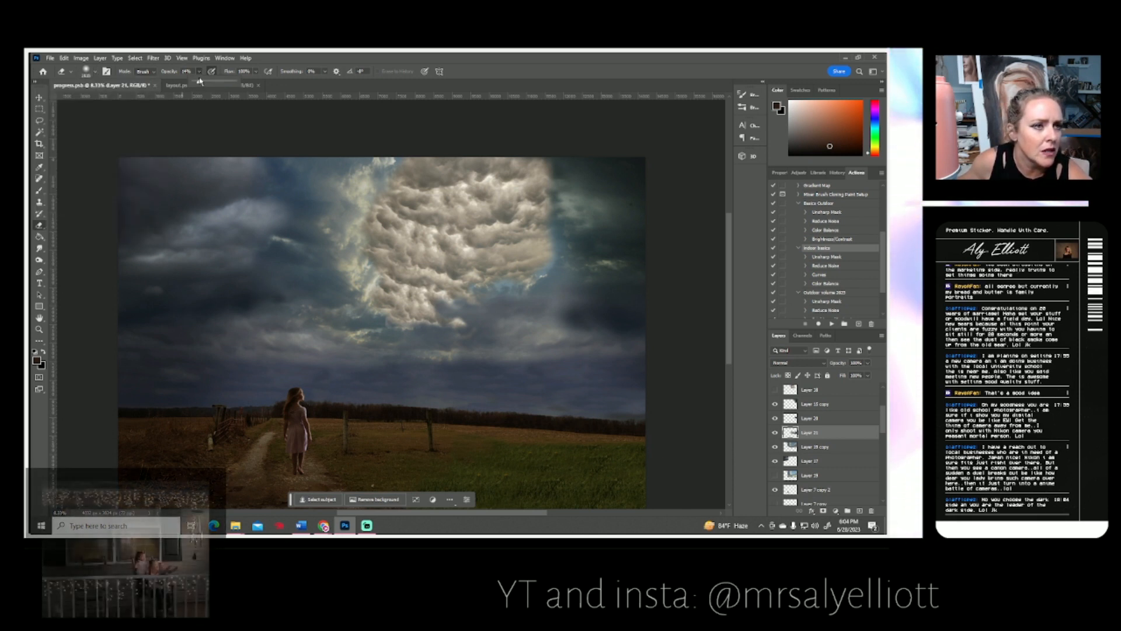
{"action": "left_click_drag", "start_coordinate": [199, 83], "coordinate": [233, 83]}
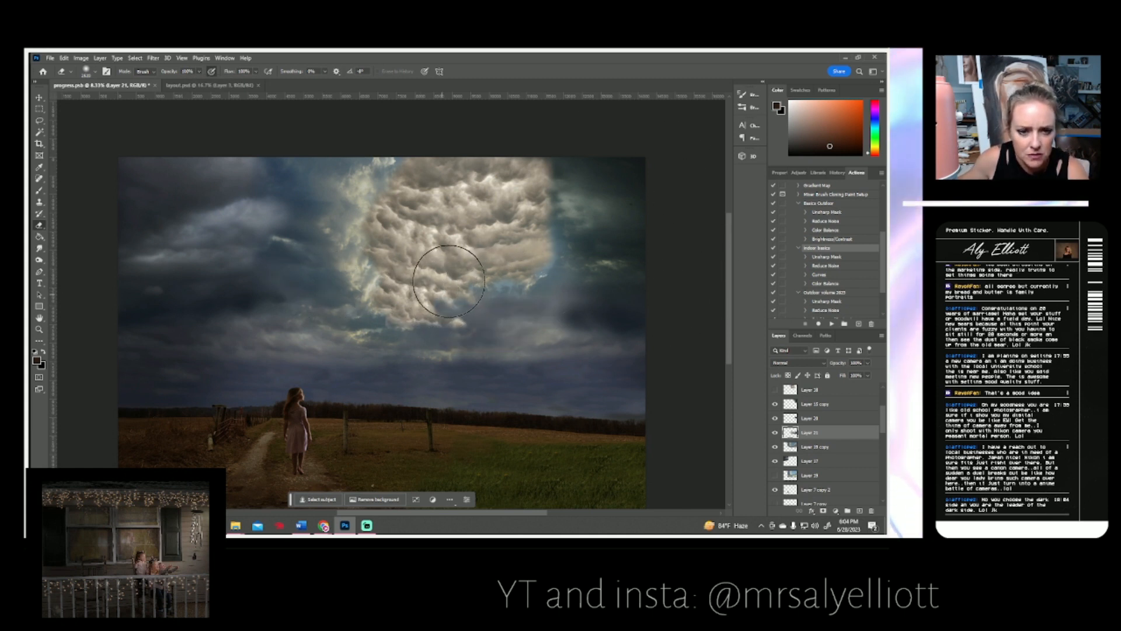
Compare the sky with the low-sky strip layer hidden and shown, and save the document.
{"action": "left_click", "coordinate": [776, 433]}
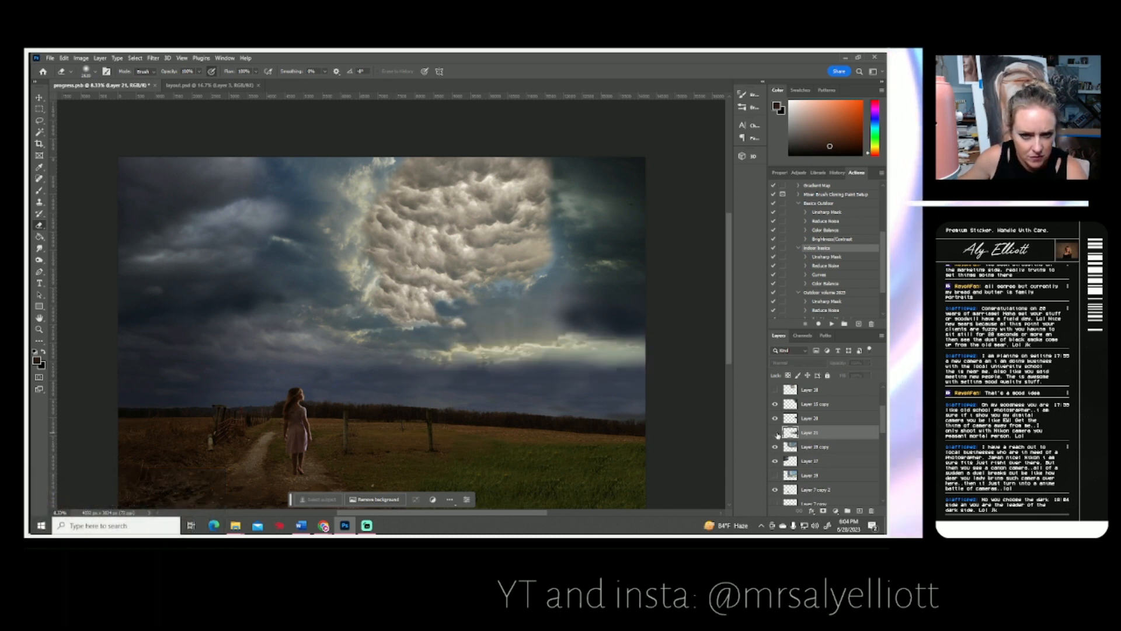
{"action": "left_click", "coordinate": [775, 432]}
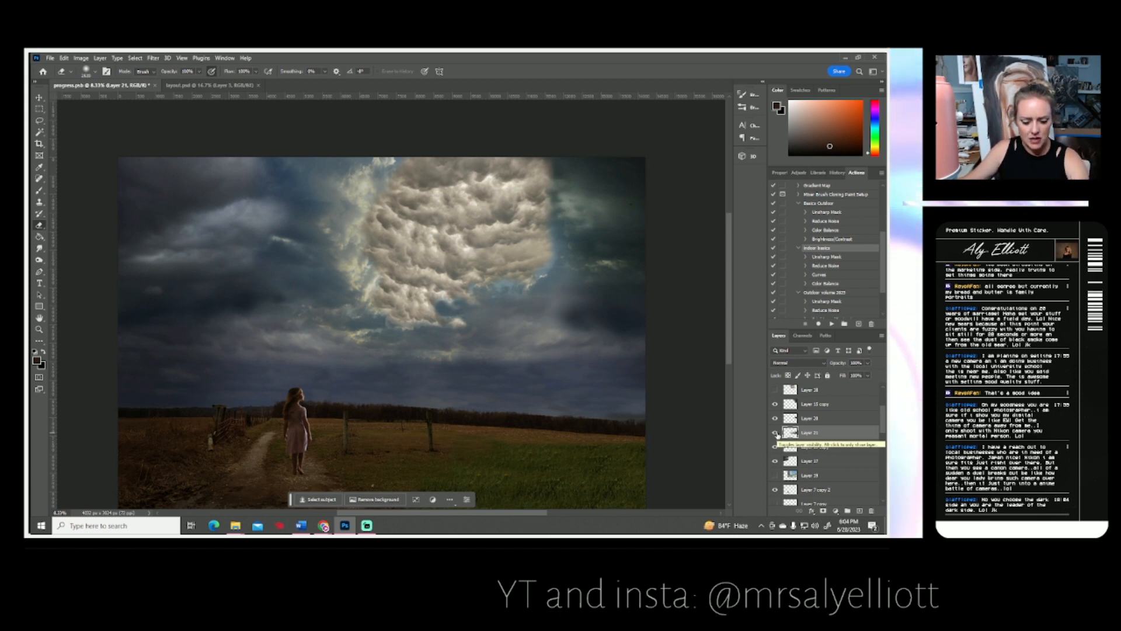
{"action": "key", "text": "ctrl+s"}
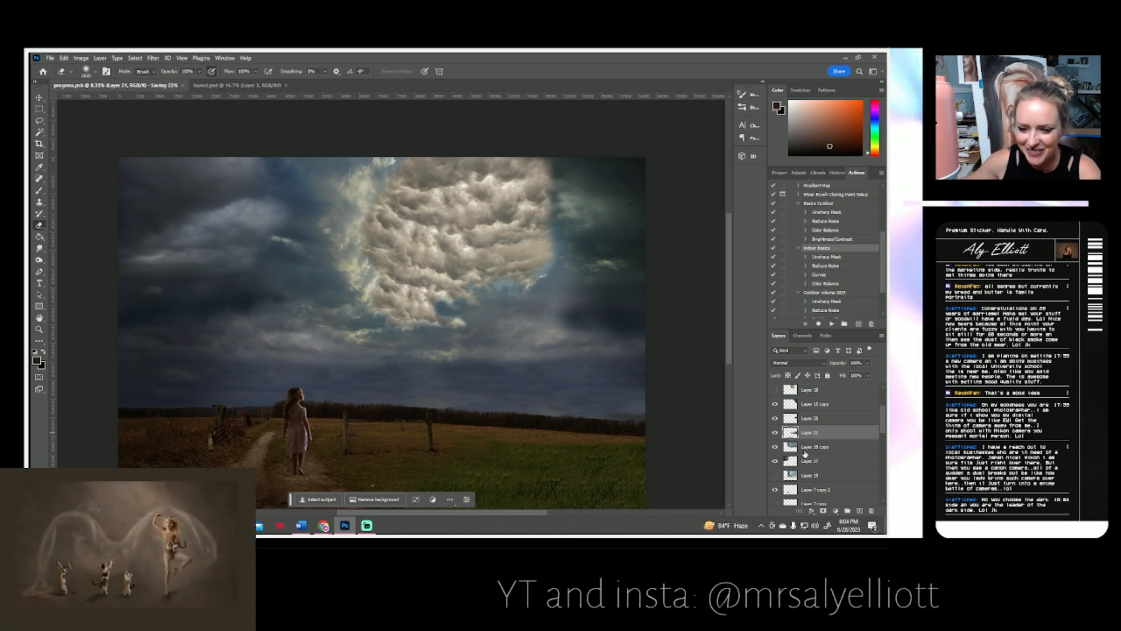
Merge the consecutive sky layers, from Layer 15 copy through the hidden layer just below Layer 17, into one layer.
{"action": "scroll", "coordinate": [805, 455], "scroll_direction": "up", "scroll_amount": 3}
{"action": "scroll", "coordinate": [465, 372], "scroll_direction": "up", "scroll_amount": 2}
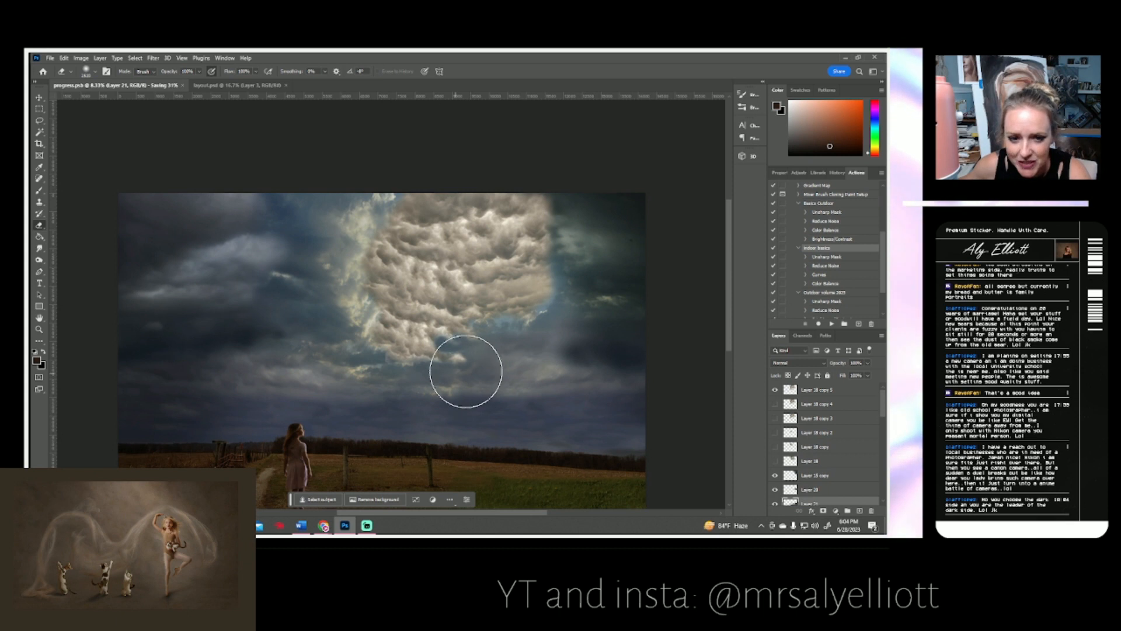
{"action": "scroll", "coordinate": [465, 371], "scroll_direction": "down", "scroll_amount": 2}
{"action": "scroll", "coordinate": [818, 435], "scroll_direction": "down", "scroll_amount": 3}
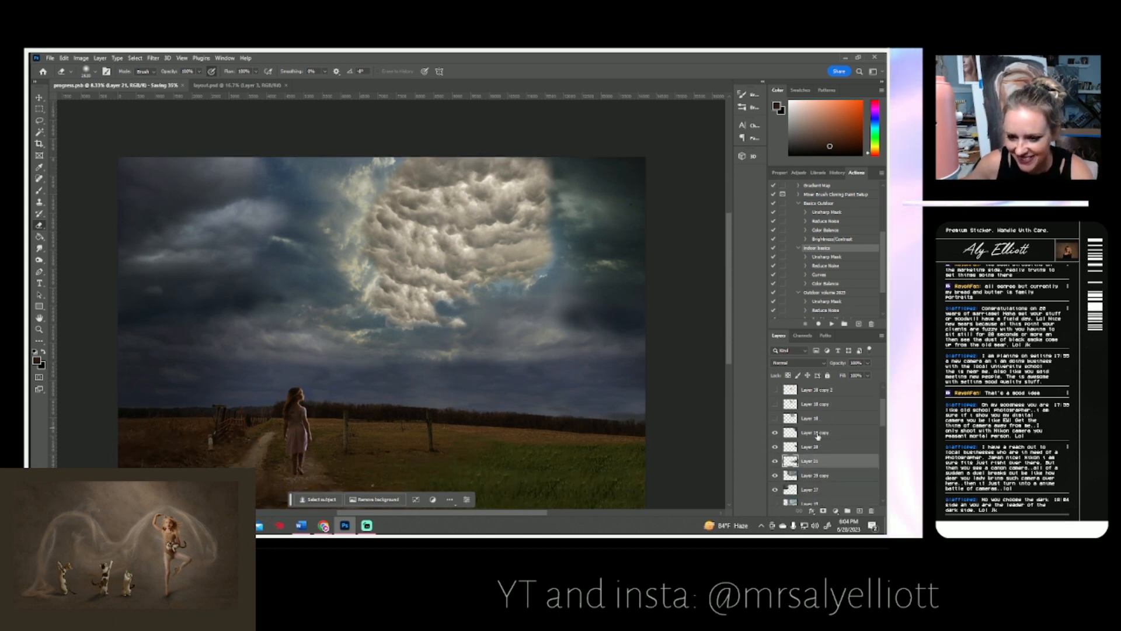
{"action": "left_click", "coordinate": [817, 432]}
{"action": "scroll", "coordinate": [817, 435], "scroll_direction": "down", "scroll_amount": 3}
{"action": "scroll", "coordinate": [816, 437], "scroll_direction": "down", "scroll_amount": 1}
{"action": "left_click", "coordinate": [817, 419], "text": "shift"}
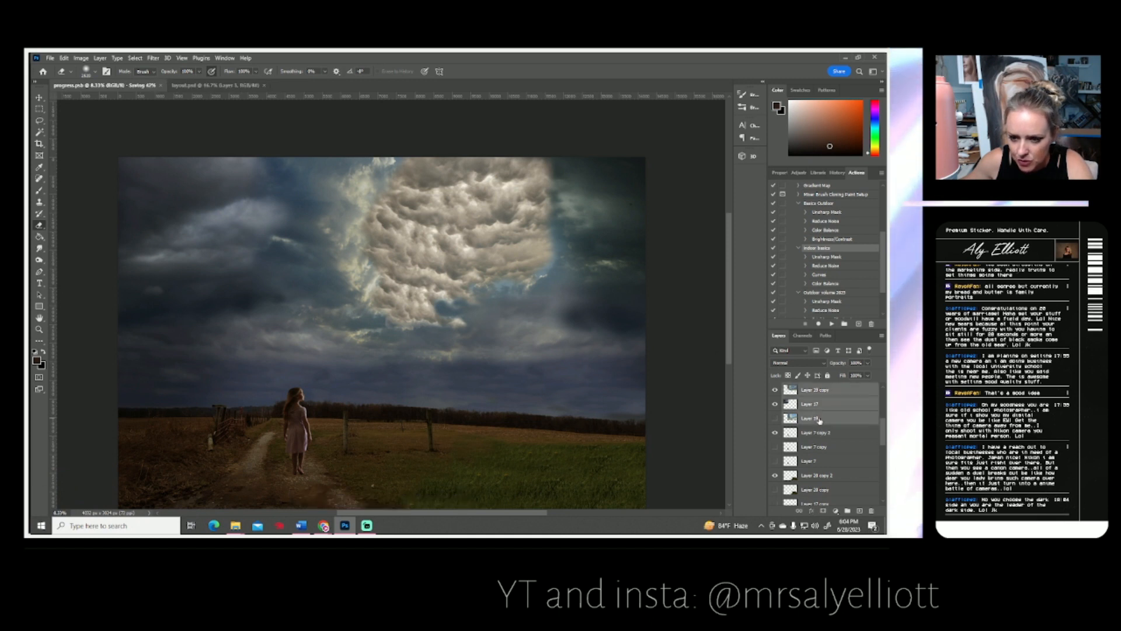
{"action": "right_click", "coordinate": [818, 418]}
{"action": "left_click", "coordinate": [825, 331]}
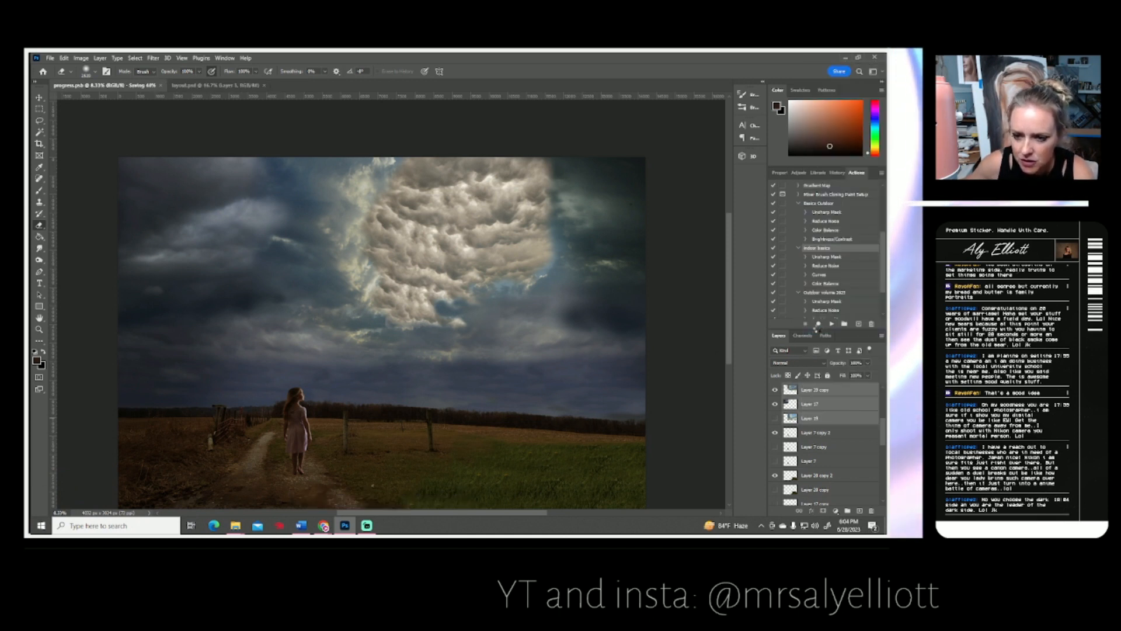
Merge all the layers from Layer 20 copy 2 down to the Background into a single background layer.
{"action": "left_click", "coordinate": [811, 418]}
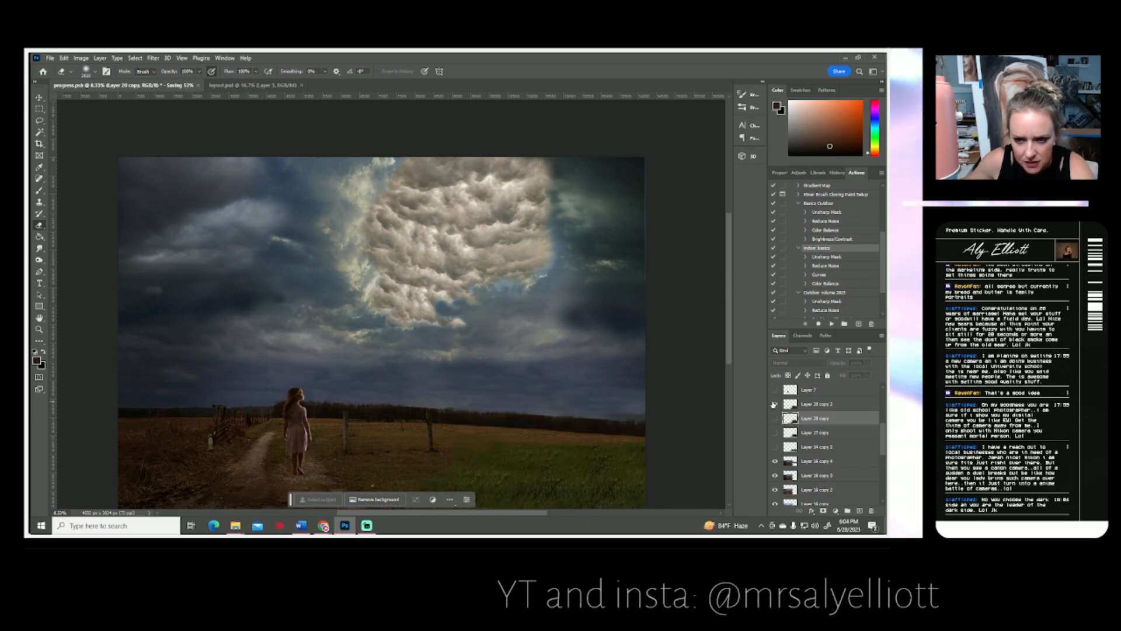
{"action": "scroll", "coordinate": [812, 420], "scroll_direction": "up", "scroll_amount": 1}
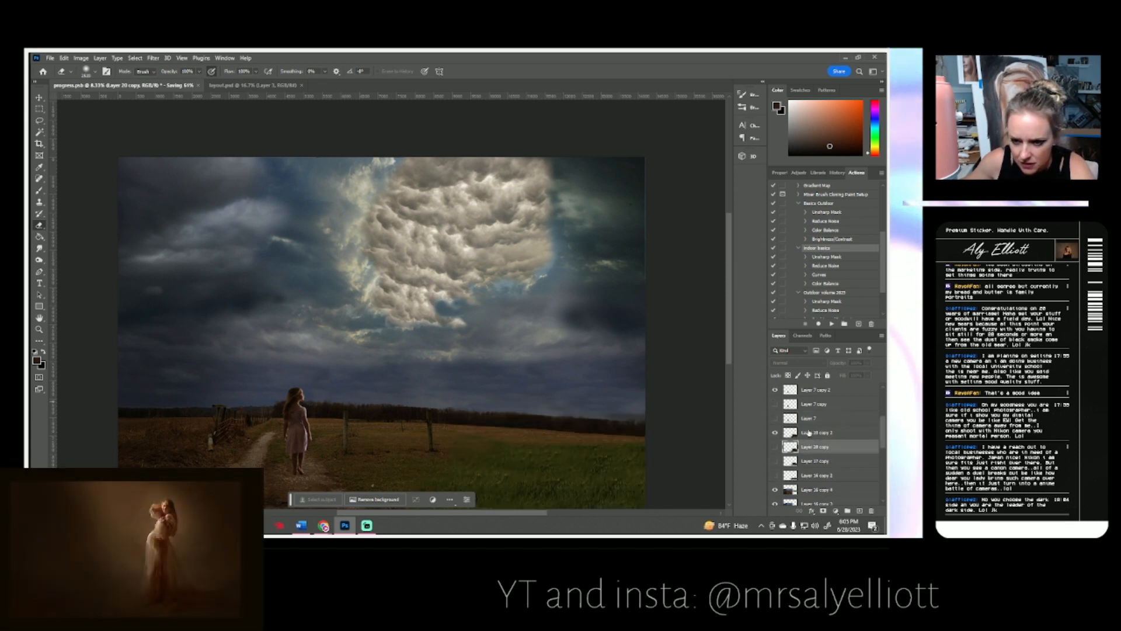
{"action": "scroll", "coordinate": [809, 432], "scroll_direction": "down", "scroll_amount": 6}
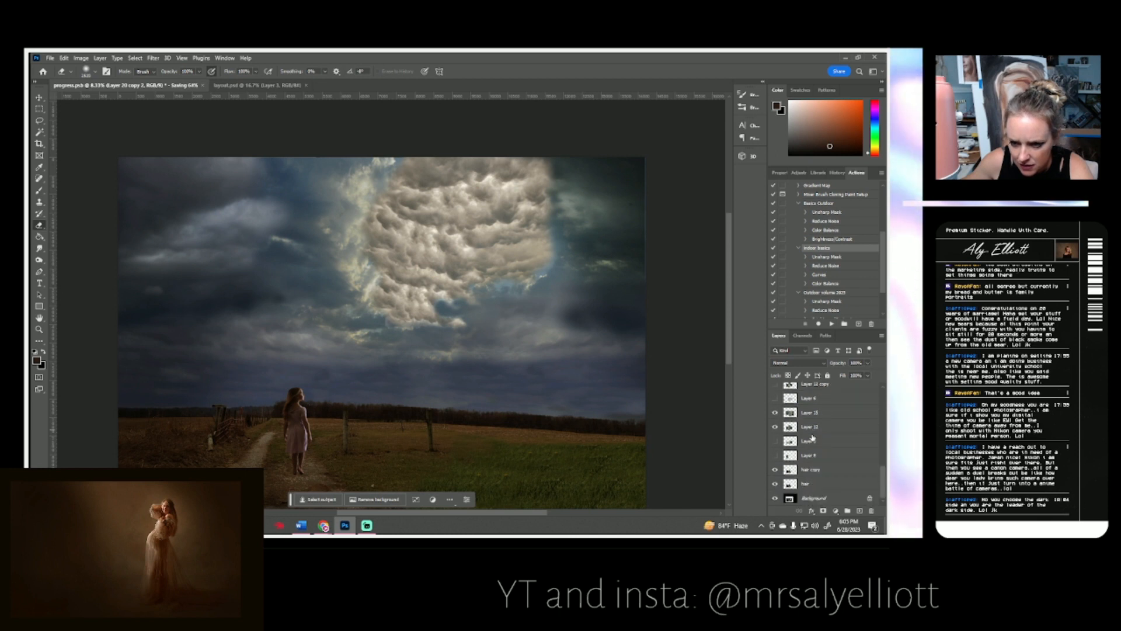
{"action": "right_click", "coordinate": [821, 500]}
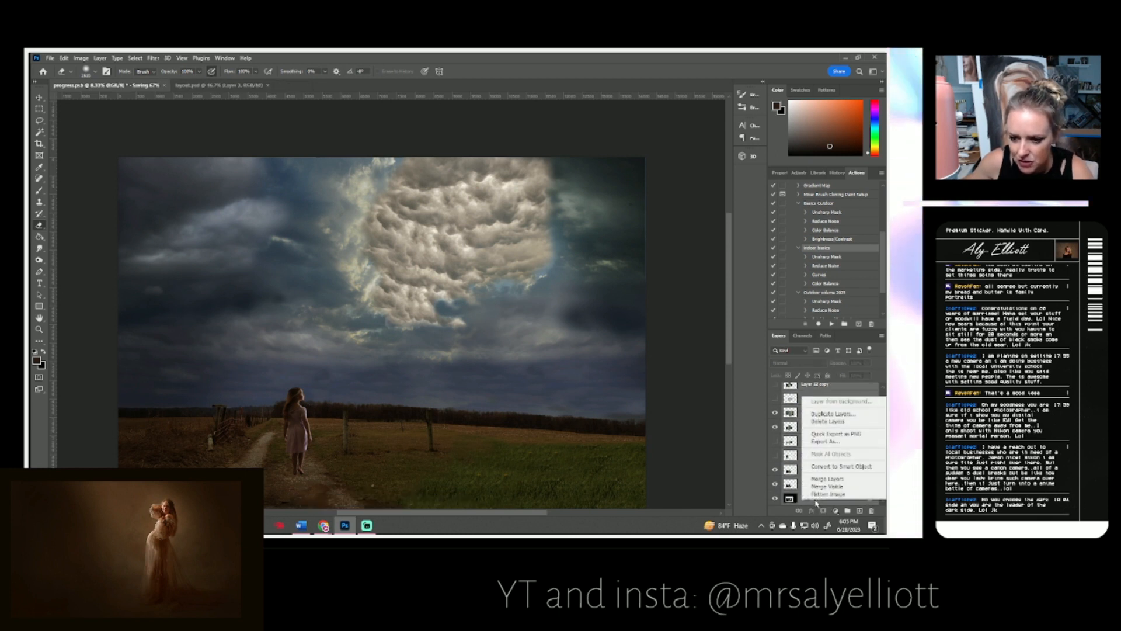
{"action": "left_click", "coordinate": [817, 479]}
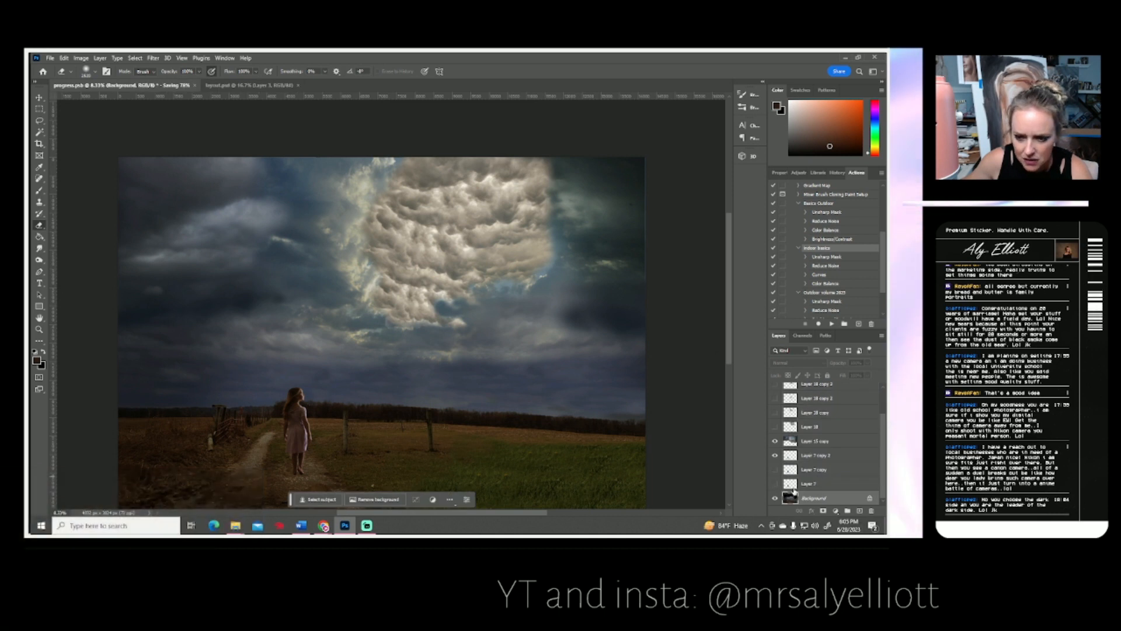
Save the merged document as a new file named progress2.psd, keeping Maximize Compatibility on.
{"action": "left_click", "coordinate": [50, 58]}
{"action": "left_click", "coordinate": [63, 167]}
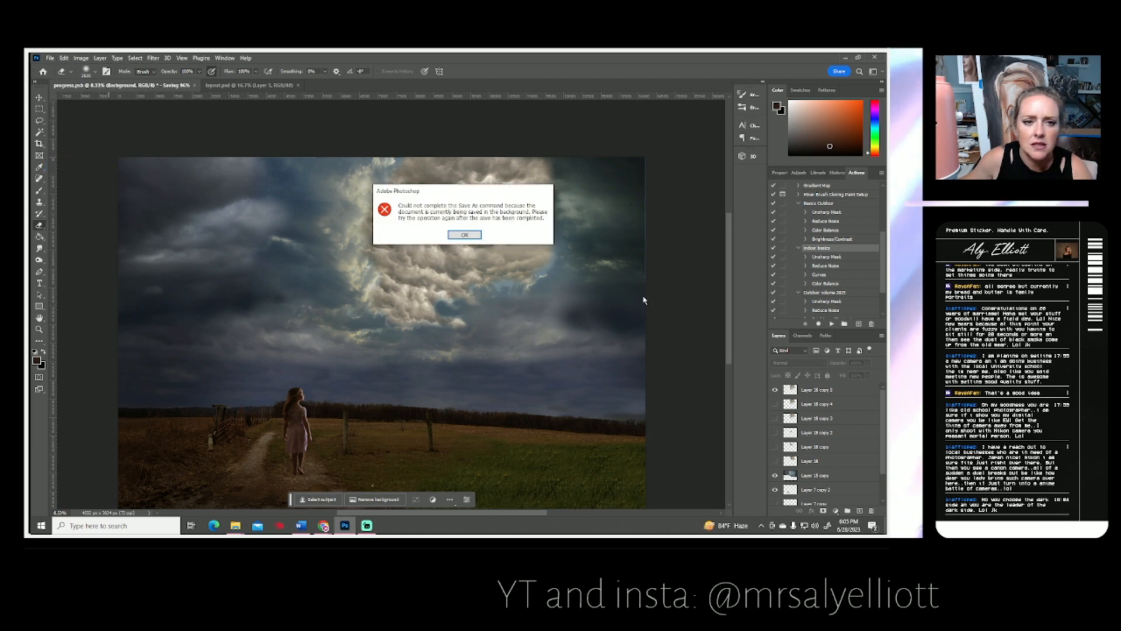
{"action": "left_click", "coordinate": [473, 236]}
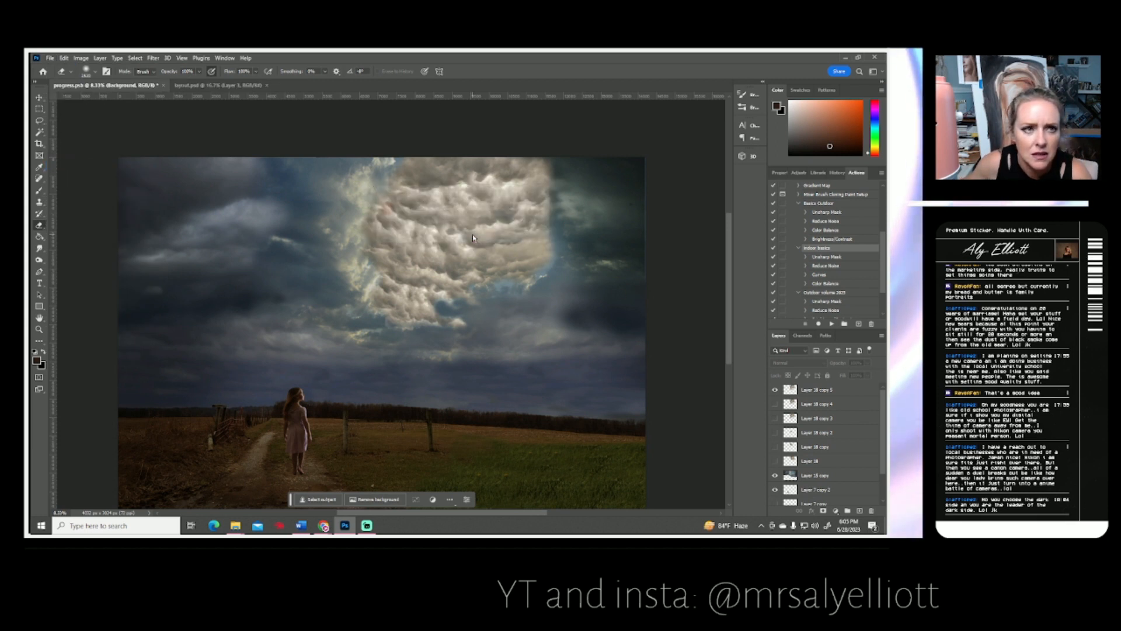
{"action": "left_click", "coordinate": [50, 58]}
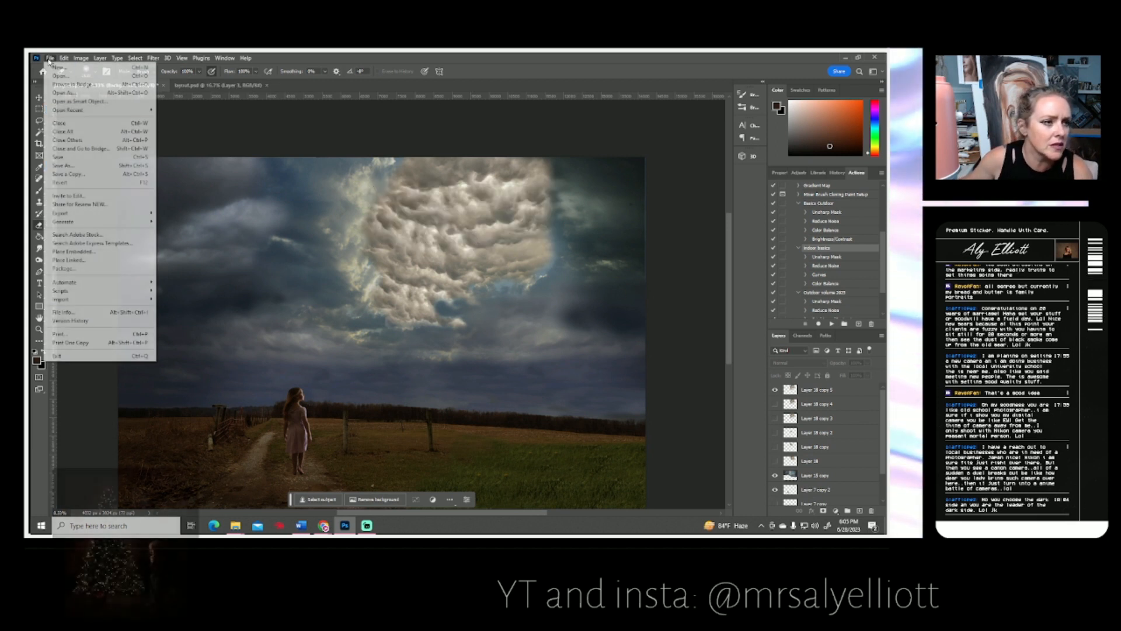
{"action": "left_click", "coordinate": [63, 165]}
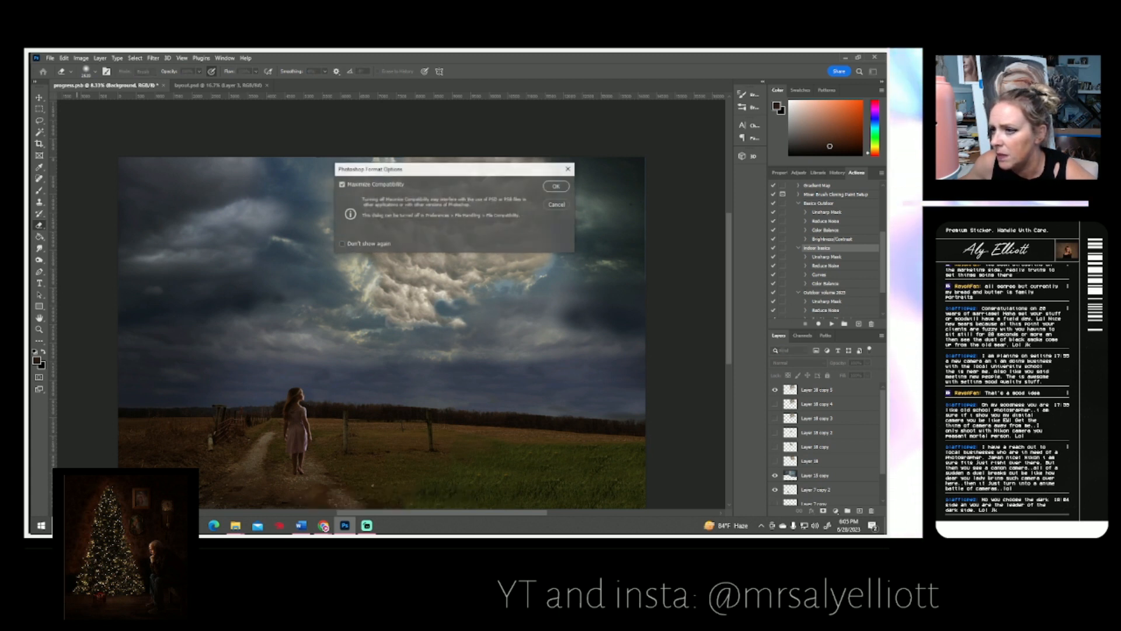
{"action": "left_click", "coordinate": [560, 181]}
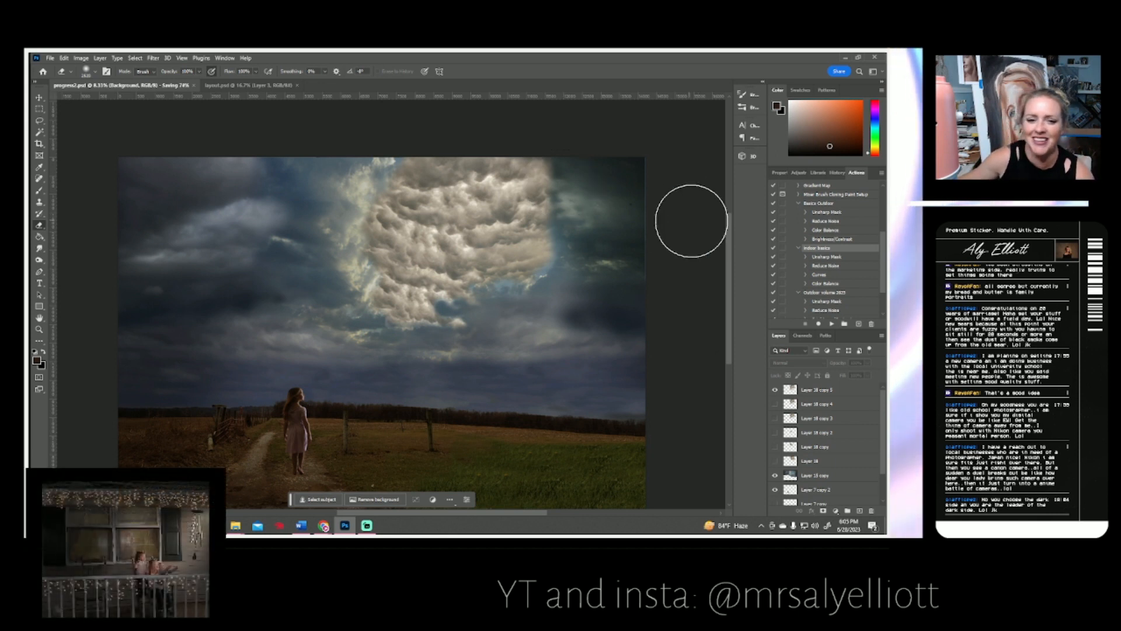
Compare the merged sky with the bright cloud layer repeatedly hidden and shown, leaving it hidden.
{"action": "scroll", "coordinate": [596, 312], "scroll_direction": "down", "scroll_amount": 2}
{"action": "left_click", "coordinate": [775, 389]}
{"action": "left_click", "coordinate": [776, 390]}
{"action": "left_click", "coordinate": [775, 391]}
{"action": "left_click", "coordinate": [775, 390]}
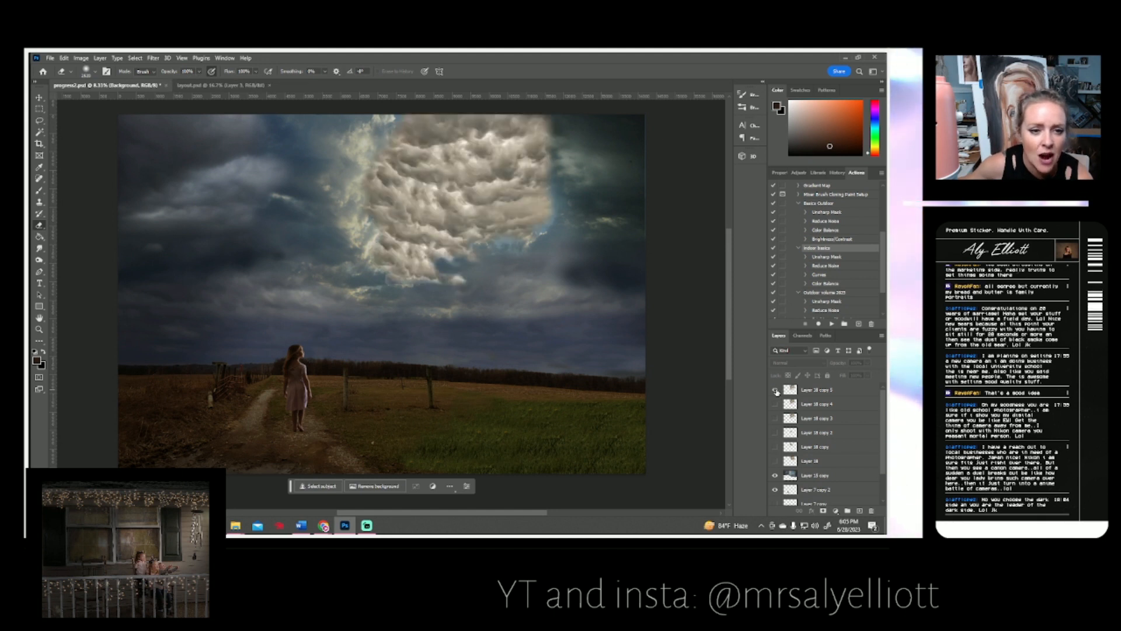
{"action": "left_click", "coordinate": [775, 391]}
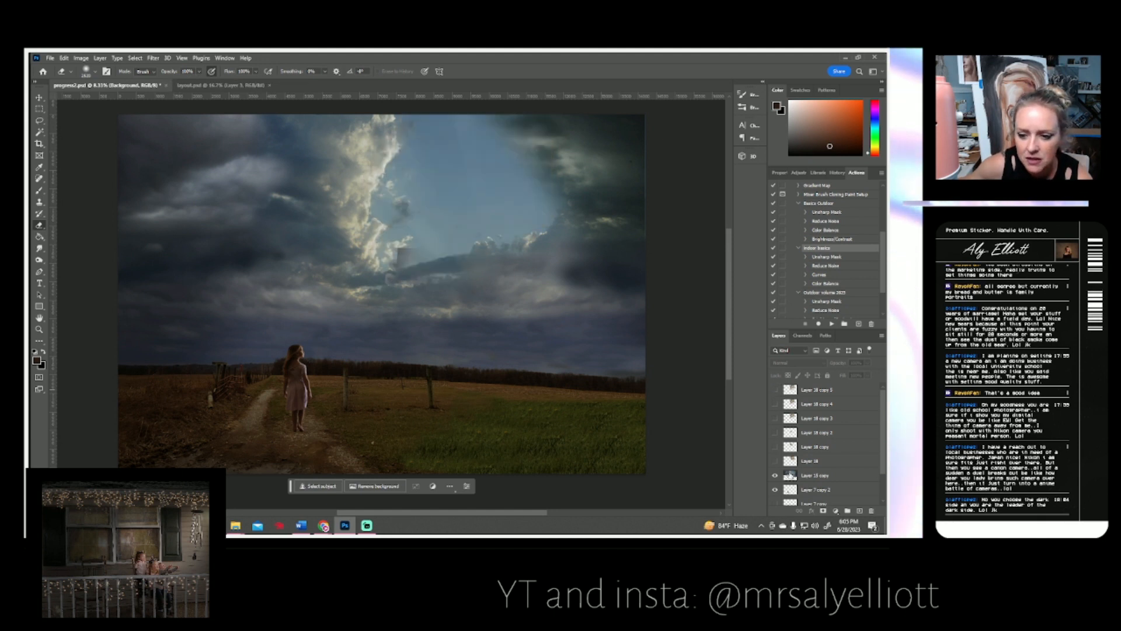
Ready the Clone Stamp on the merged sky layer, save the document, and show the bright cloud layer again.
{"action": "left_click", "coordinate": [805, 474]}
{"action": "left_click", "coordinate": [40, 202]}
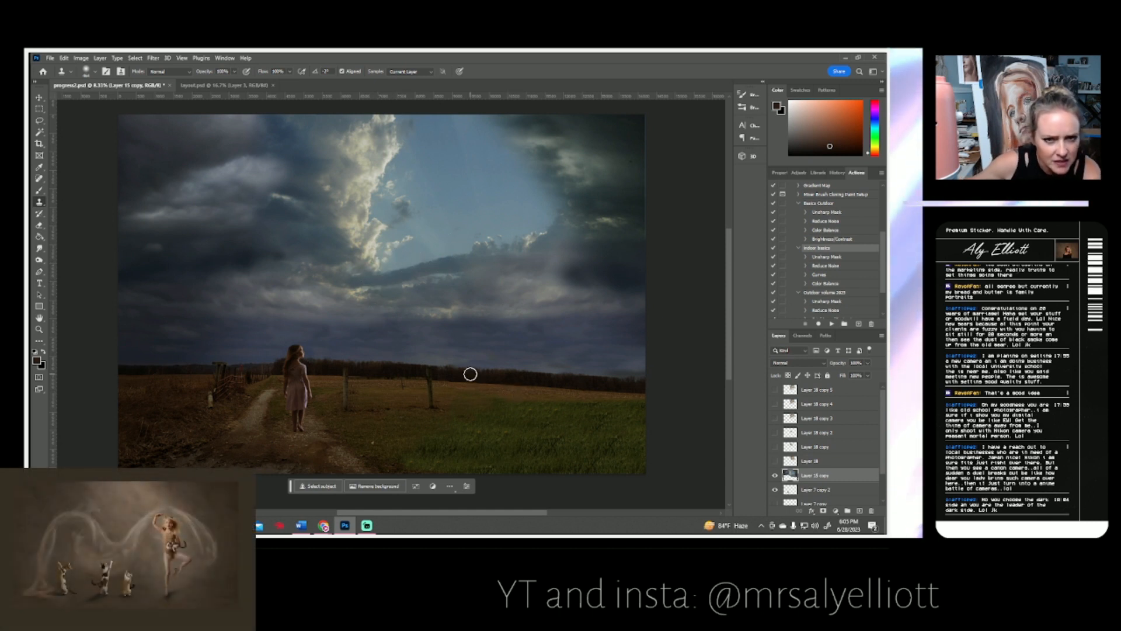
{"action": "scroll", "coordinate": [490, 407], "scroll_direction": "up", "scroll_amount": 2}
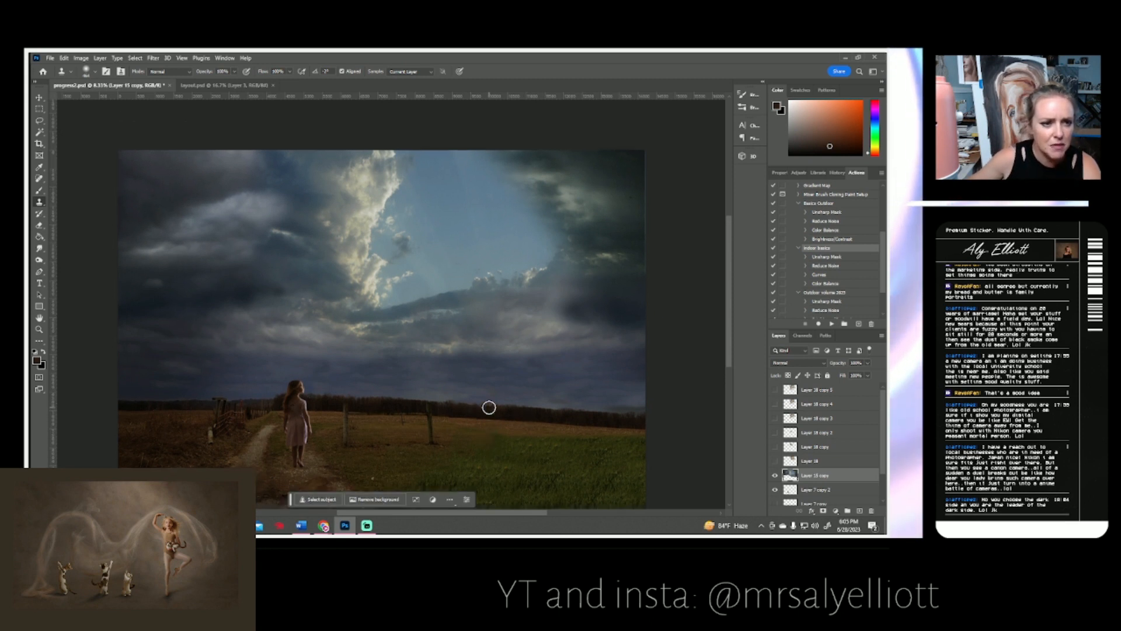
{"action": "key", "text": "ctrl+s"}
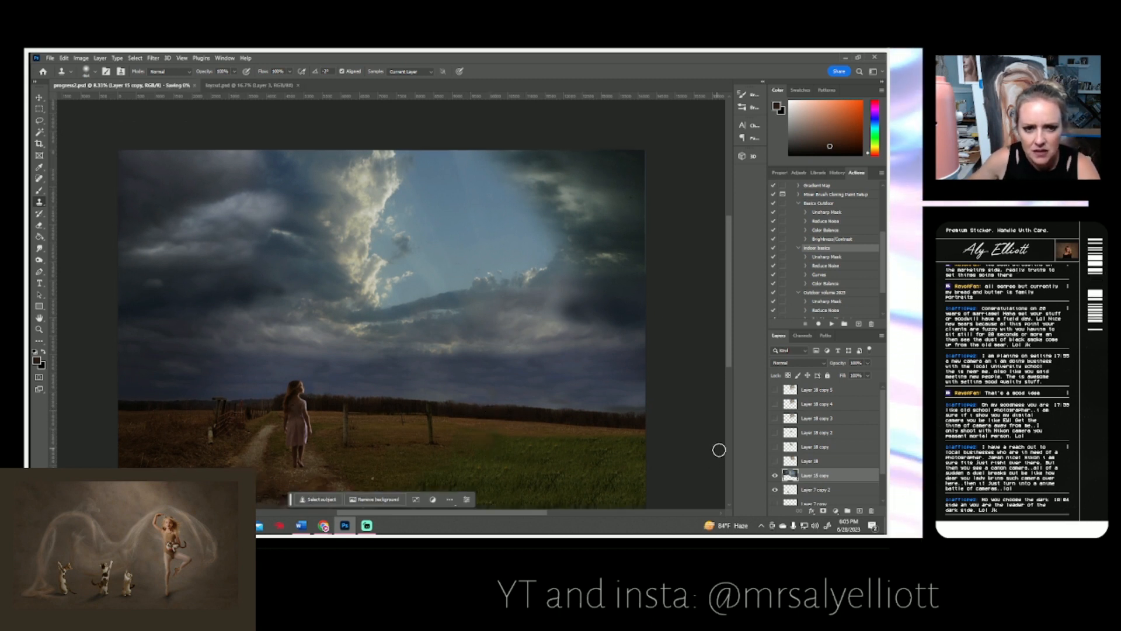
{"action": "left_click", "coordinate": [776, 390]}
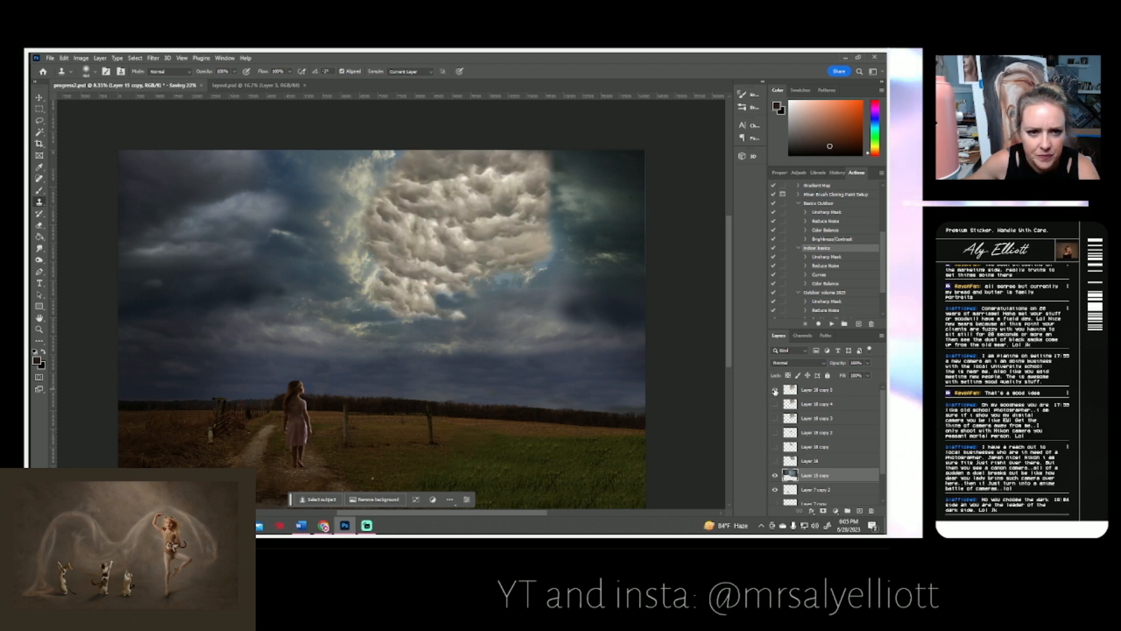
{"action": "key", "text": "ctrl+t"}
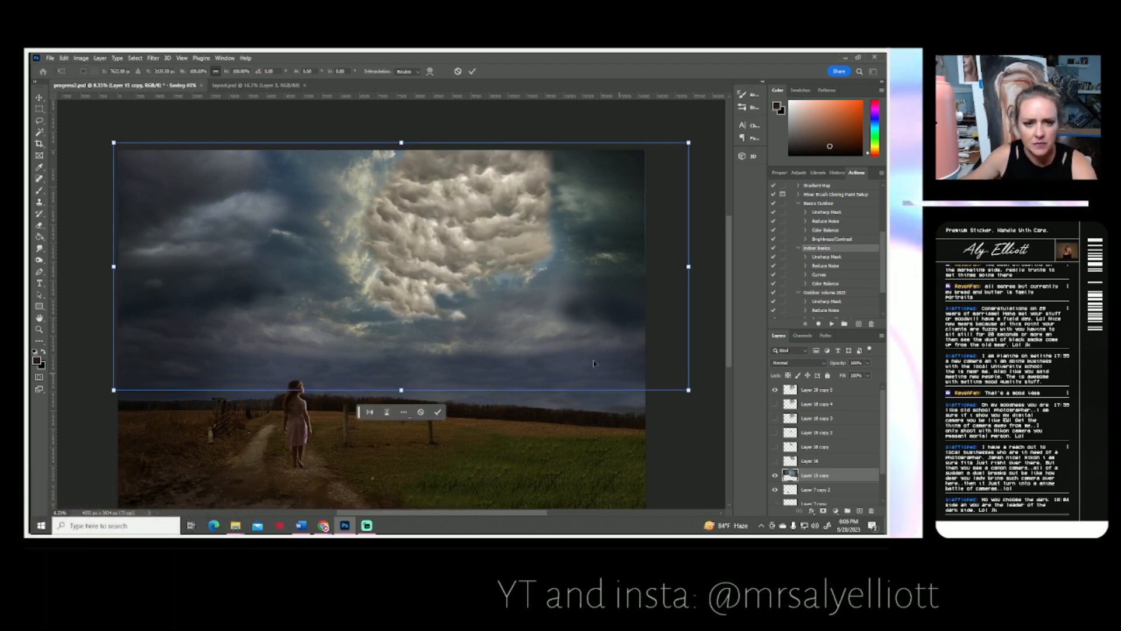
{"action": "left_click_drag", "start_coordinate": [687, 390], "coordinate": [700, 397]}
{"action": "key", "text": "ctrl+z"}
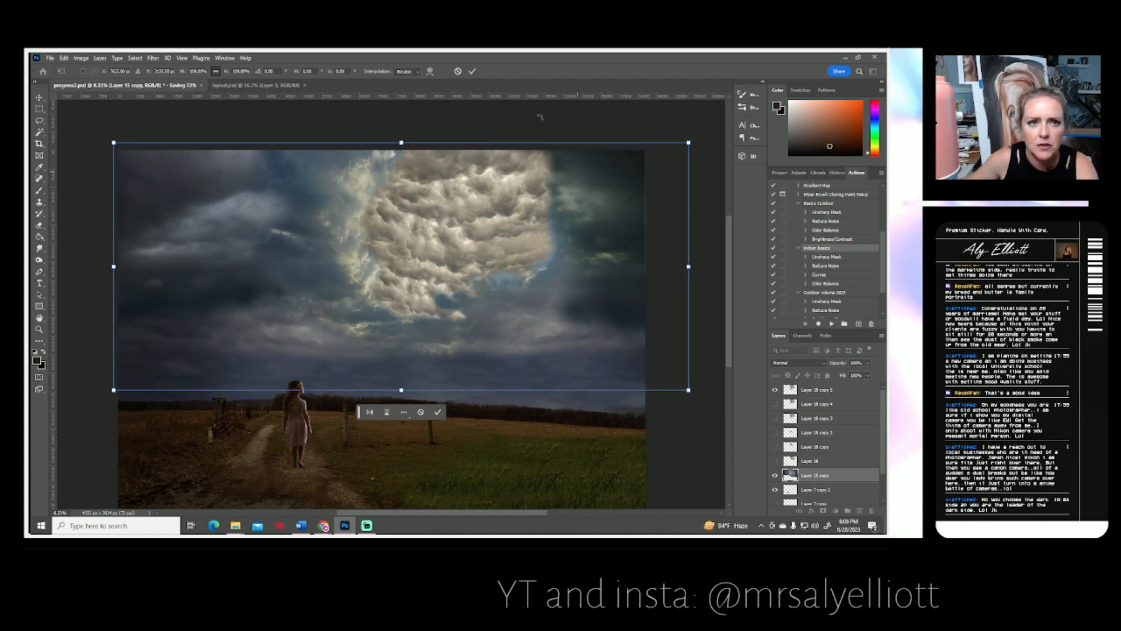
{"action": "left_click", "coordinate": [457, 71]}
Slightly enlarge the bright cloud layer with a free transform around its center.
{"action": "left_click", "coordinate": [818, 389]}
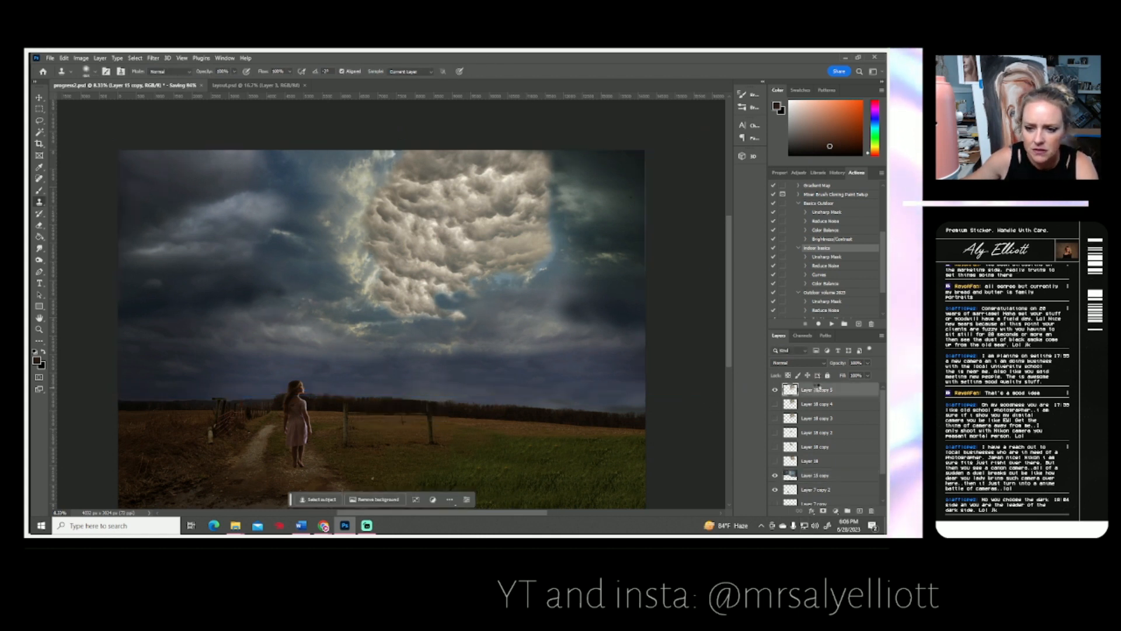
{"action": "key", "text": "ctrl+t"}
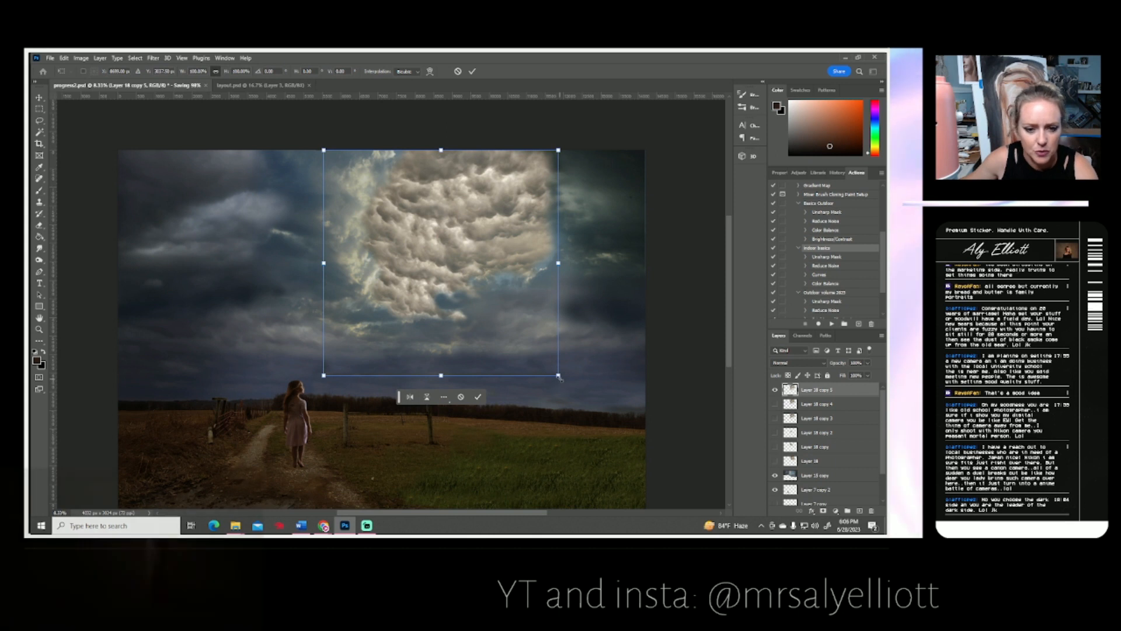
{"action": "mouse_move", "coordinate": [559, 377]}
{"action": "left_mouse_down"}
{"action": "mouse_move", "coordinate": [578, 396]}
{"action": "mouse_move", "coordinate": [495, 368]}
{"action": "mouse_move", "coordinate": [570, 390]}
{"action": "left_mouse_up"}
{"action": "key", "text": "Return"}
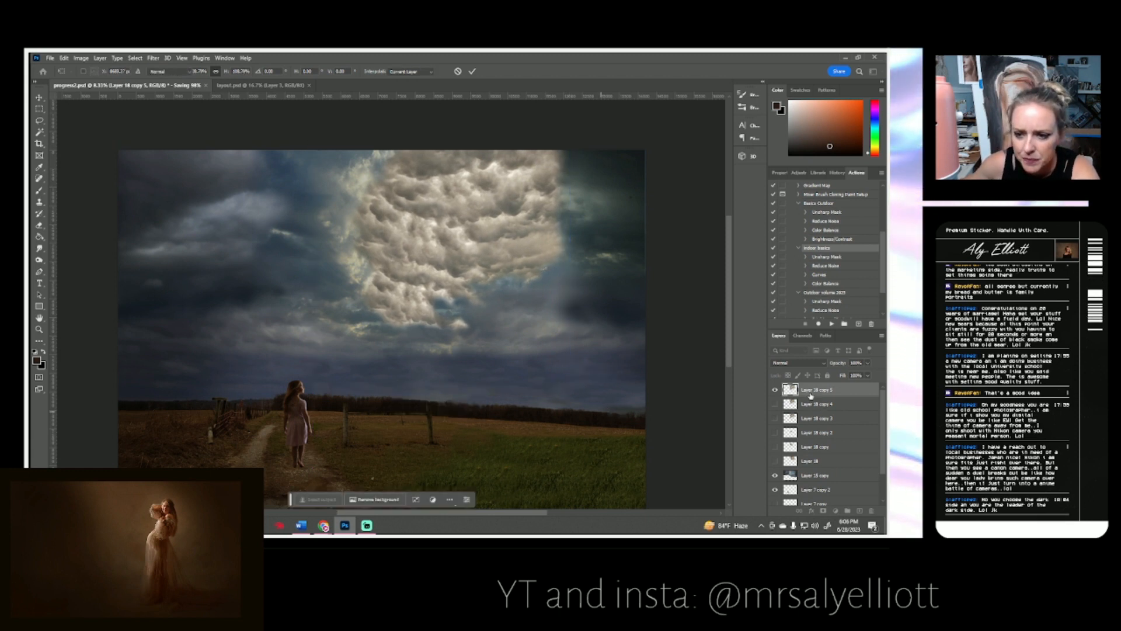
Duplicate the enlarged bright cloud layer as Layer 18 copy 6 within progress2.psd.
{"action": "right_click", "coordinate": [811, 393]}
{"action": "left_click", "coordinate": [742, 202]}
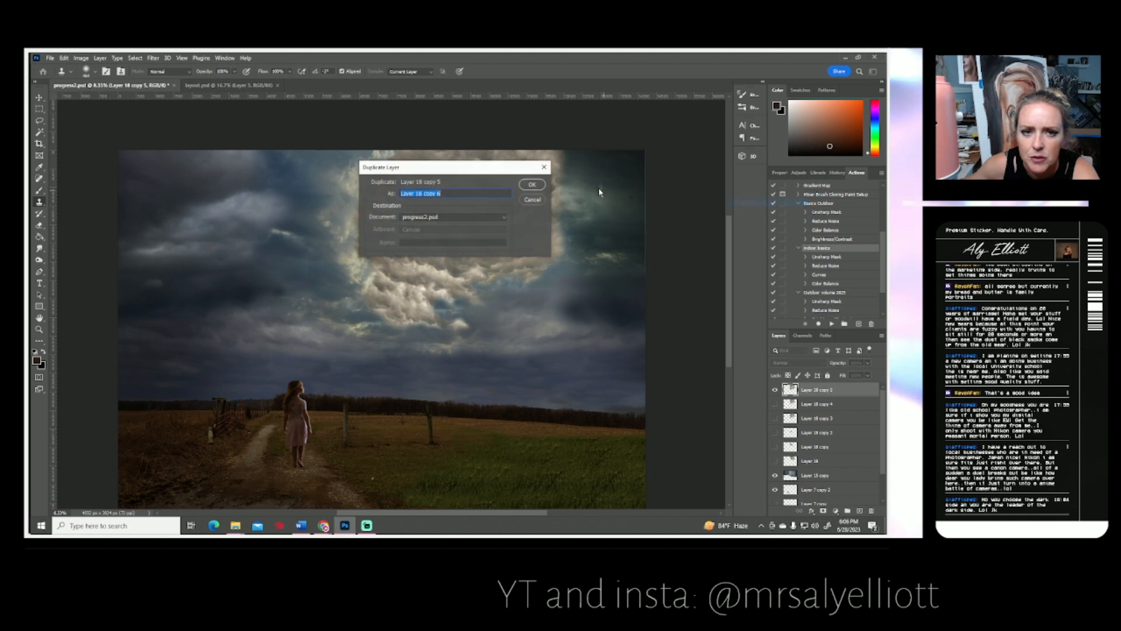
{"action": "left_click", "coordinate": [533, 184]}
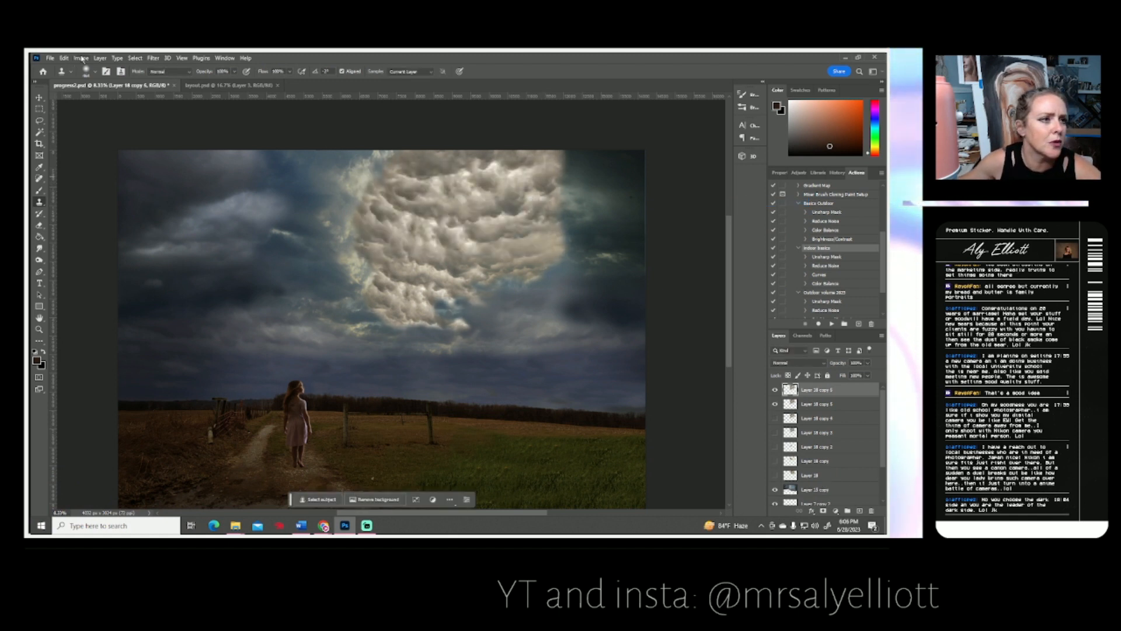
Darken the duplicated cloud layer with a Brightness/Contrast adjustment of brightness -66 and contrast 20.
{"action": "left_click", "coordinate": [82, 59]}
{"action": "left_click", "coordinate": [190, 79]}
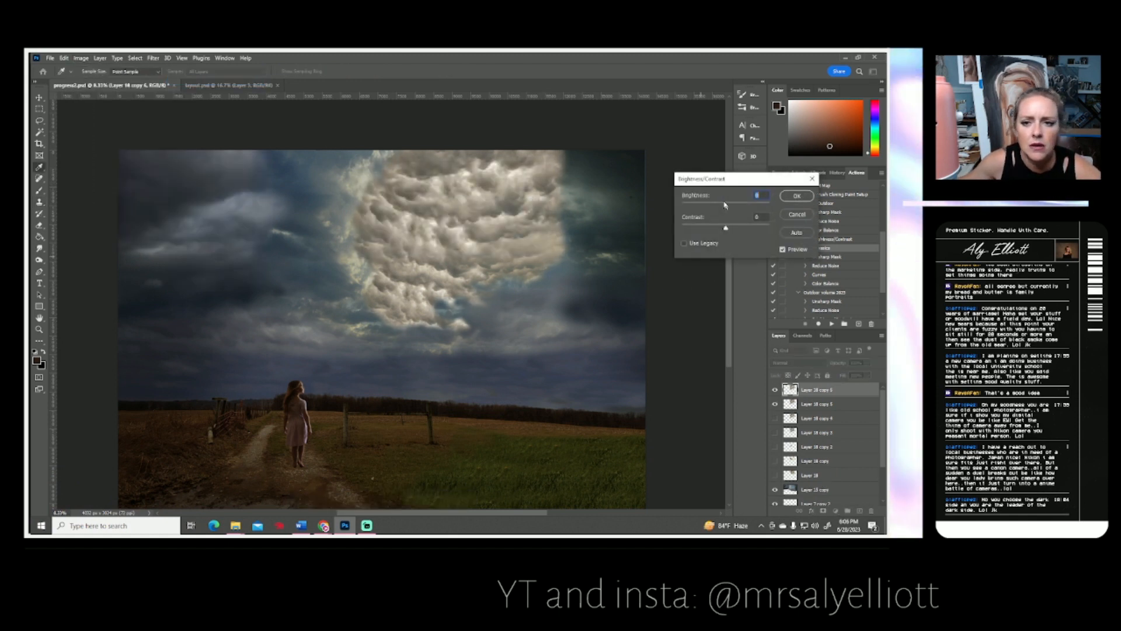
{"action": "left_click_drag", "start_coordinate": [726, 208], "coordinate": [712, 209]}
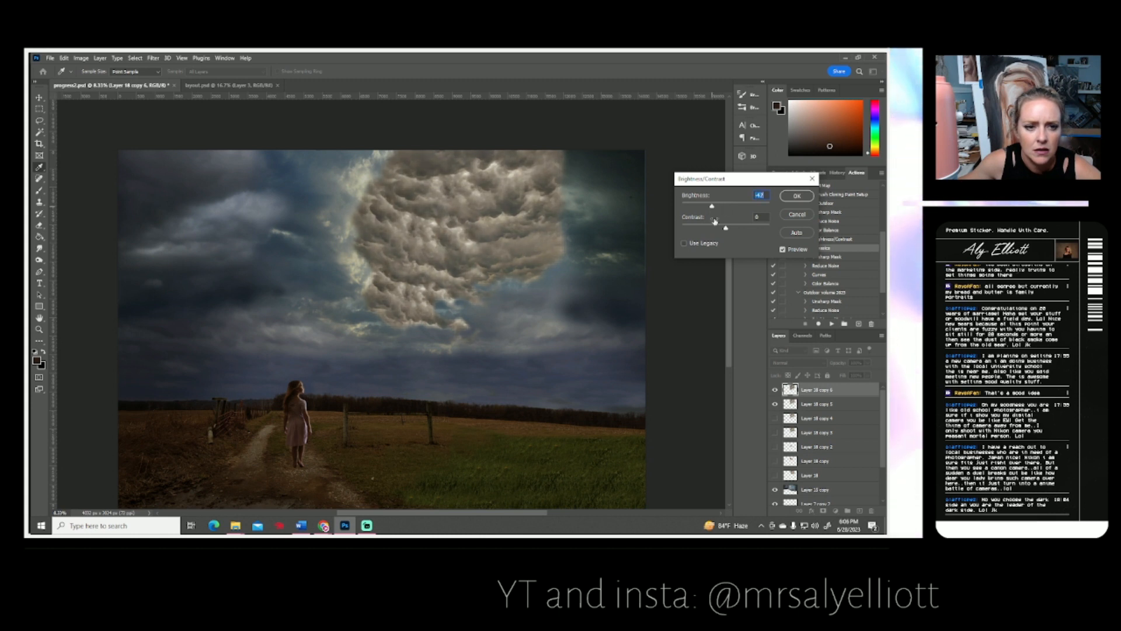
{"action": "left_click_drag", "start_coordinate": [727, 229], "coordinate": [707, 209]}
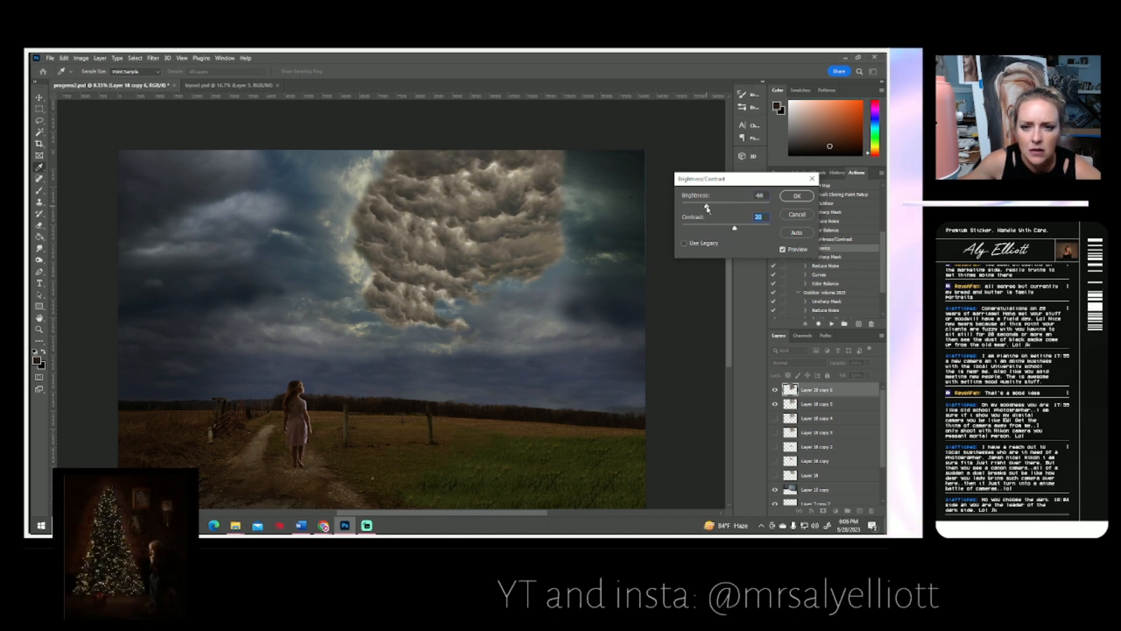
{"action": "left_click", "coordinate": [805, 196]}
{"action": "key", "text": "ctrl+t"}
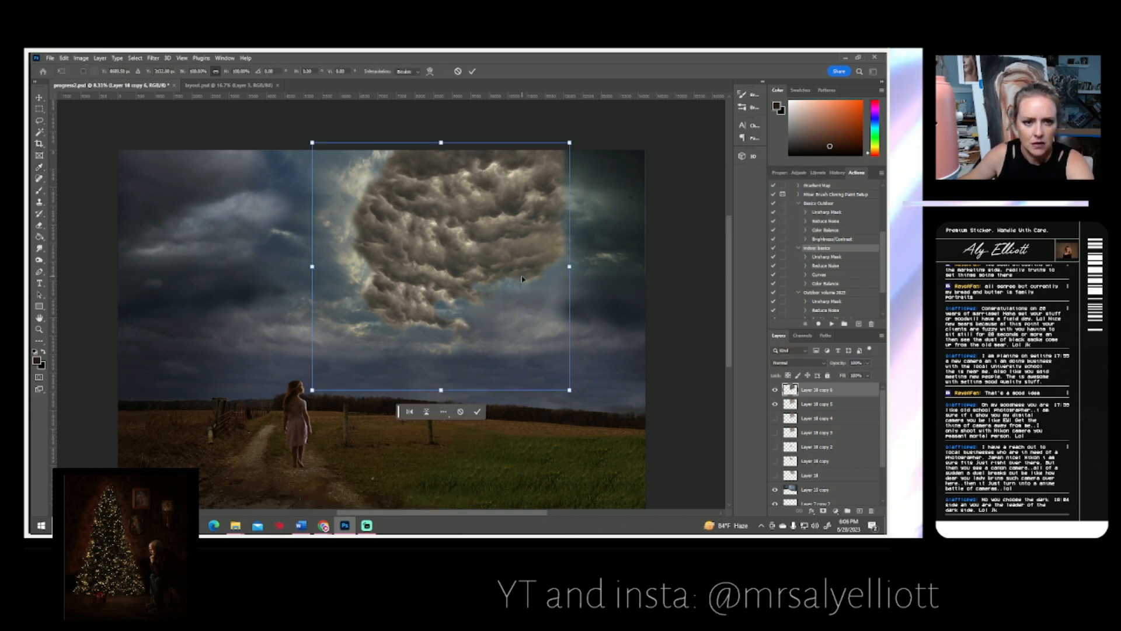
{"action": "key", "text": "Return"}
Erase the middle of the darkened cloud copy with a large Soft Round eraser to expose the brighter cloud beneath.
{"action": "key", "text": "e"}
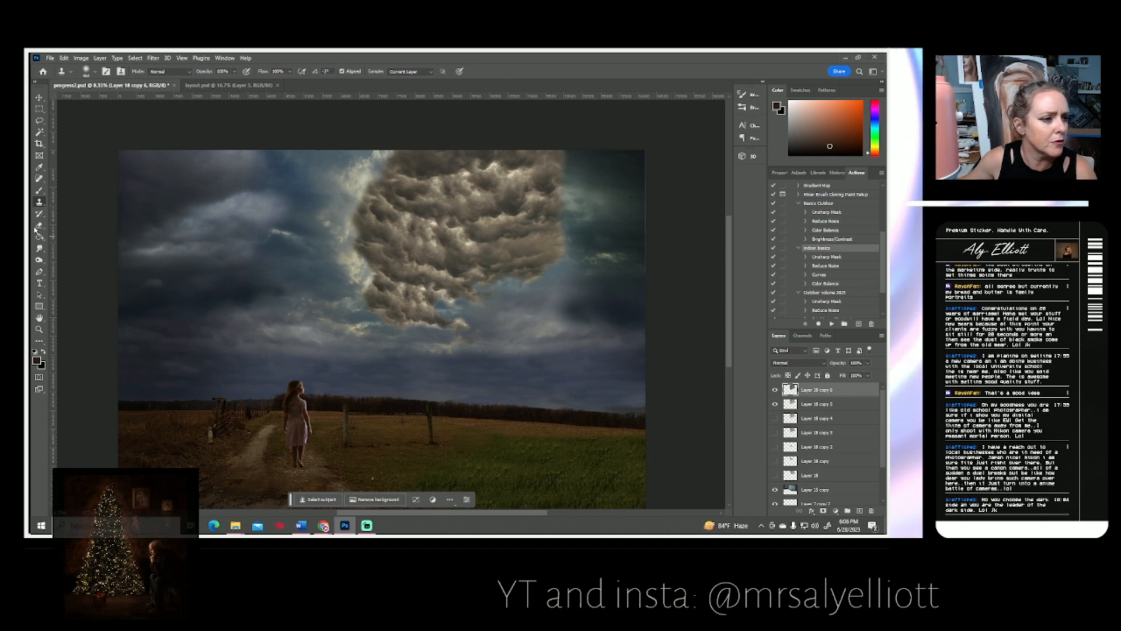
{"action": "left_click", "coordinate": [95, 71]}
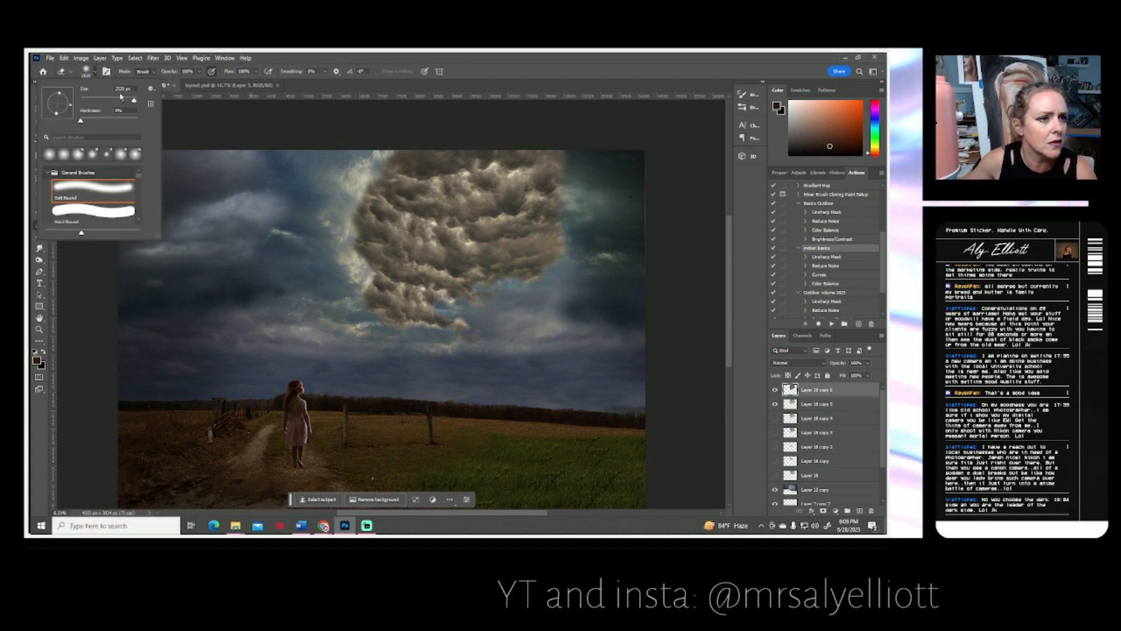
{"action": "left_click_drag", "start_coordinate": [134, 102], "coordinate": [129, 102]}
{"action": "mouse_move", "coordinate": [493, 151]}
{"action": "left_mouse_down"}
{"action": "mouse_move", "coordinate": [439, 158]}
{"action": "mouse_move", "coordinate": [496, 156]}
{"action": "left_mouse_up"}
{"action": "left_click", "coordinate": [95, 71]}
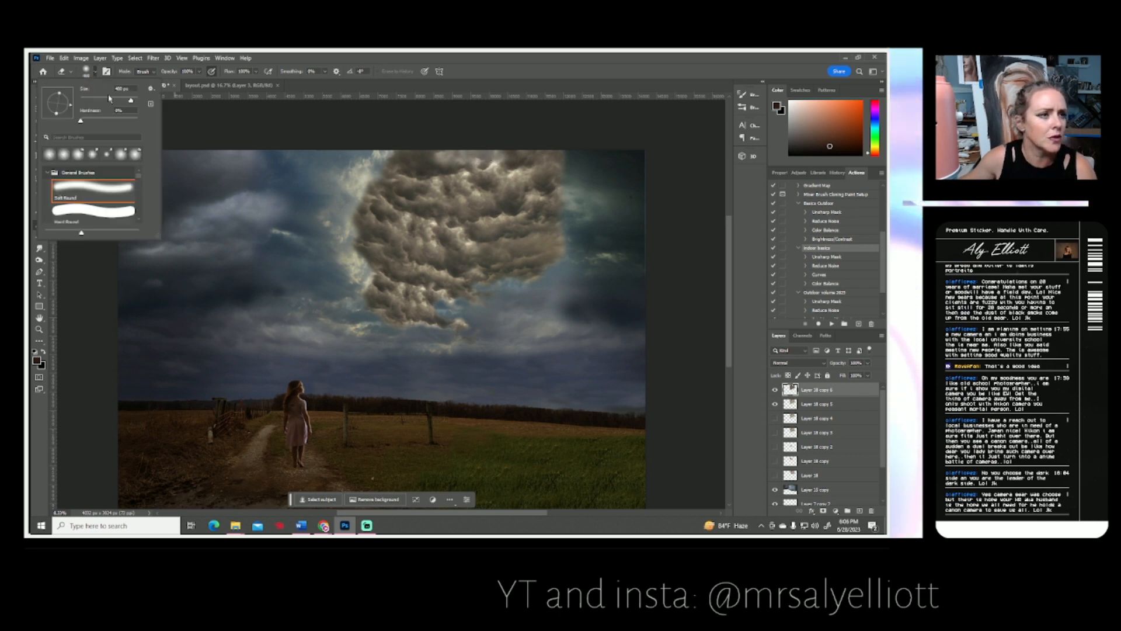
{"action": "mouse_move", "coordinate": [468, 149]}
{"action": "left_mouse_down"}
{"action": "mouse_move", "coordinate": [428, 269]}
{"action": "mouse_move", "coordinate": [431, 356]}
{"action": "left_mouse_up"}
{"action": "mouse_move", "coordinate": [428, 242]}
{"action": "left_mouse_down"}
{"action": "mouse_move", "coordinate": [494, 221]}
{"action": "mouse_move", "coordinate": [475, 243]}
{"action": "mouse_move", "coordinate": [431, 241]}
{"action": "mouse_move", "coordinate": [423, 216]}
{"action": "mouse_move", "coordinate": [395, 204]}
{"action": "mouse_move", "coordinate": [399, 254]}
{"action": "left_mouse_up"}
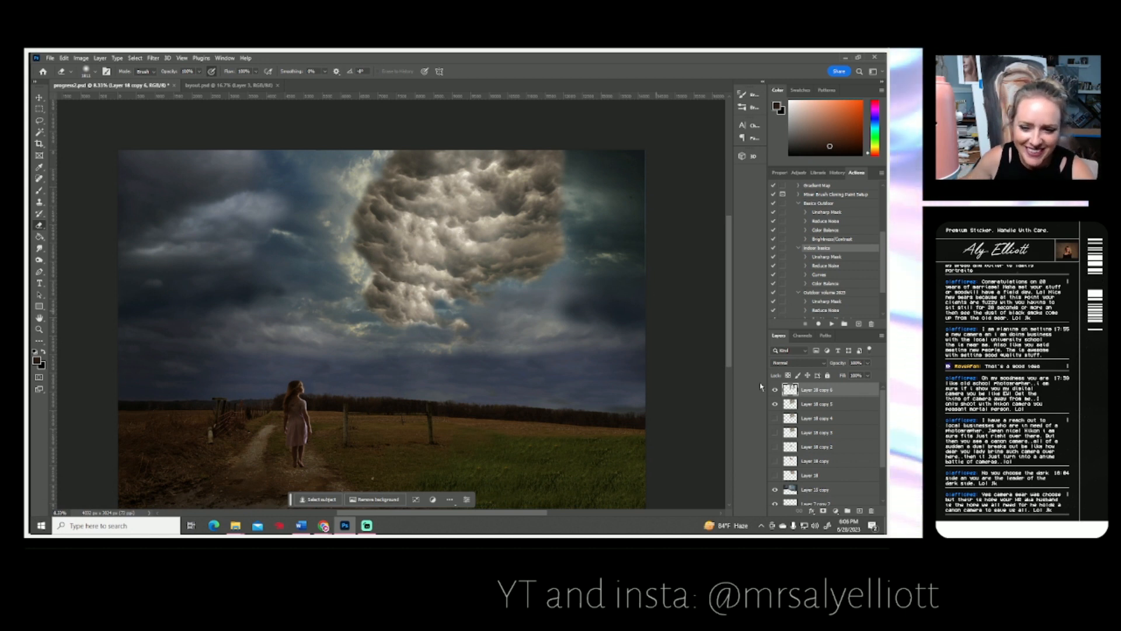
Enlarge Layer 18 copy 5 and Layer 18 copy 6 together, extending the cloud further over the girl, and save the document.
{"action": "left_click", "coordinate": [808, 404], "text": "shift"}
{"action": "key", "text": "ctrl+t"}
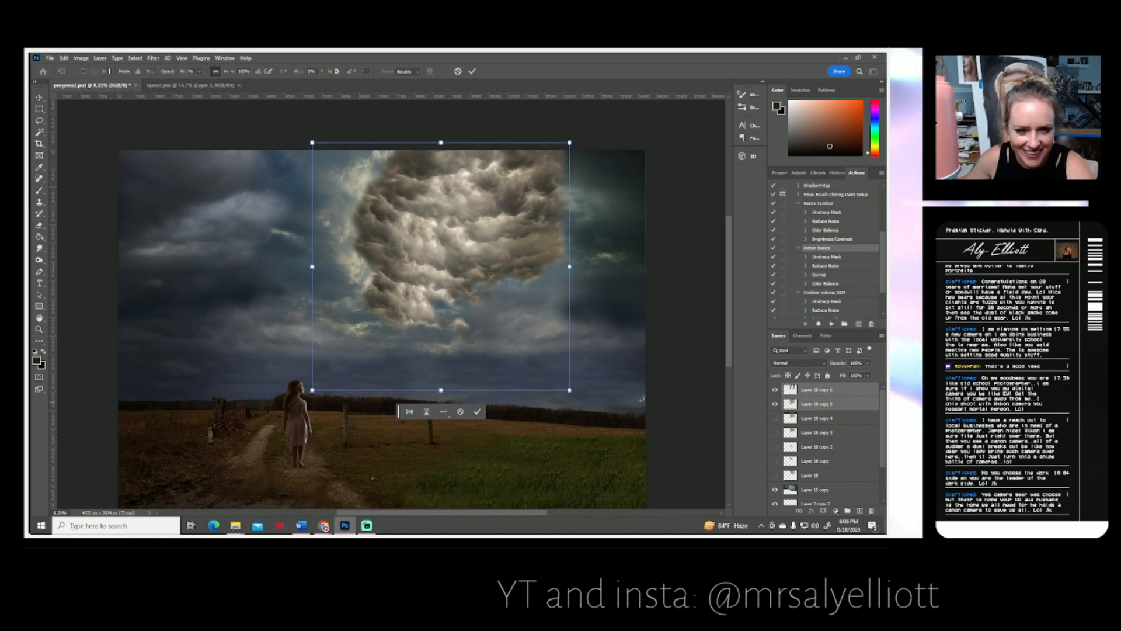
{"action": "left_click_drag", "start_coordinate": [570, 390], "coordinate": [512, 375]}
{"action": "left_click_drag", "start_coordinate": [563, 408], "coordinate": [569, 416]}
{"action": "left_click_drag", "start_coordinate": [532, 381], "coordinate": [531, 366]}
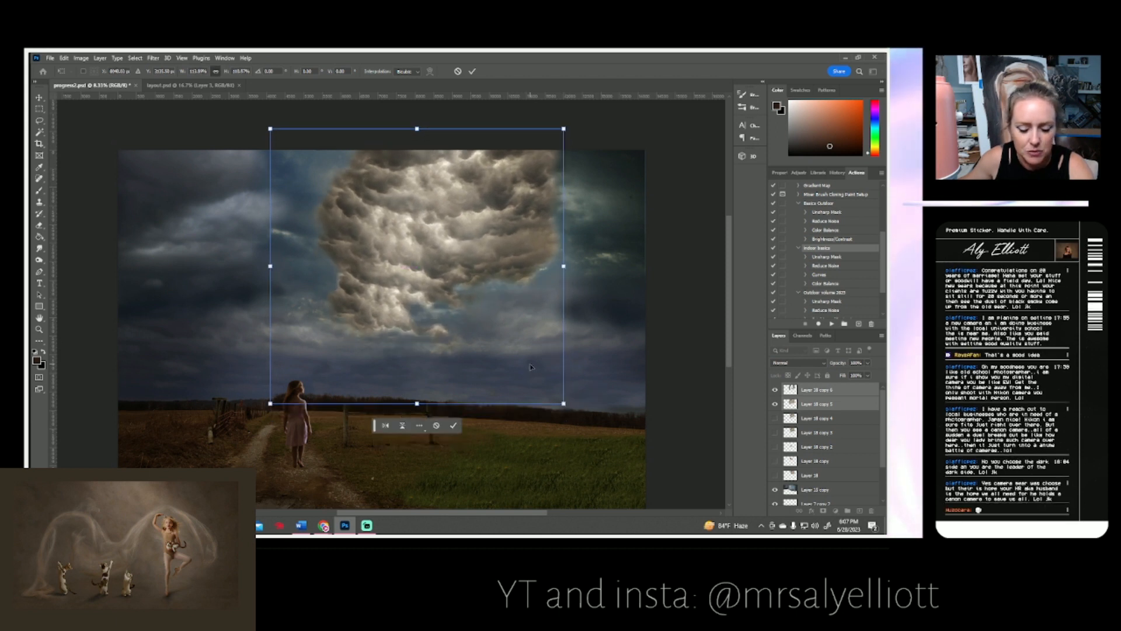
{"action": "key", "text": "Return"}
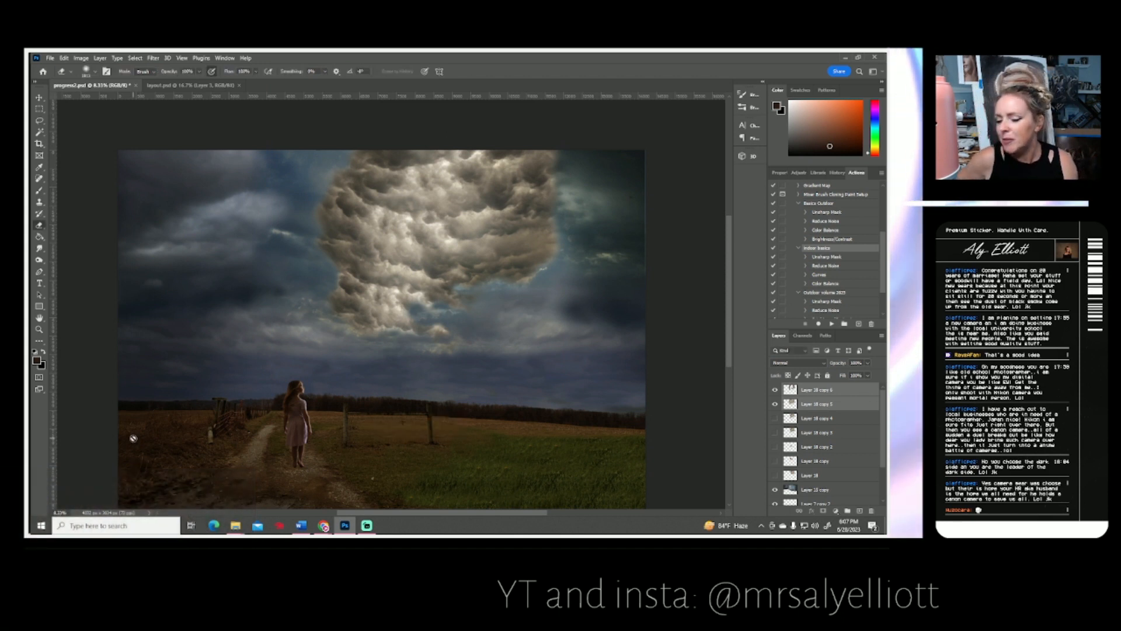
{"action": "key", "text": "ctrl+s"}
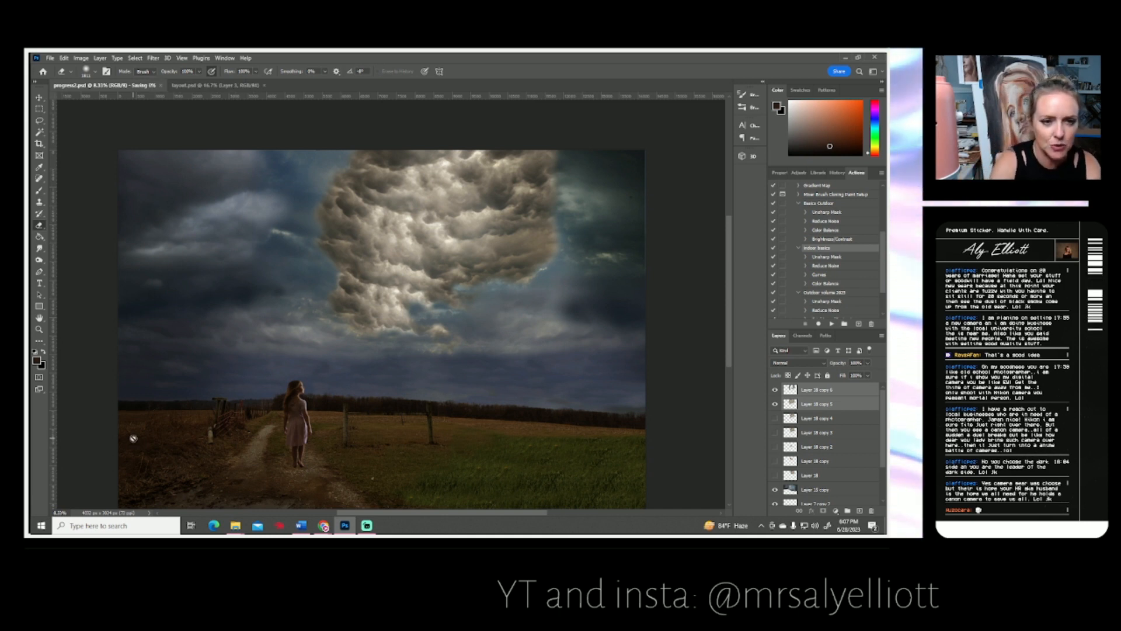